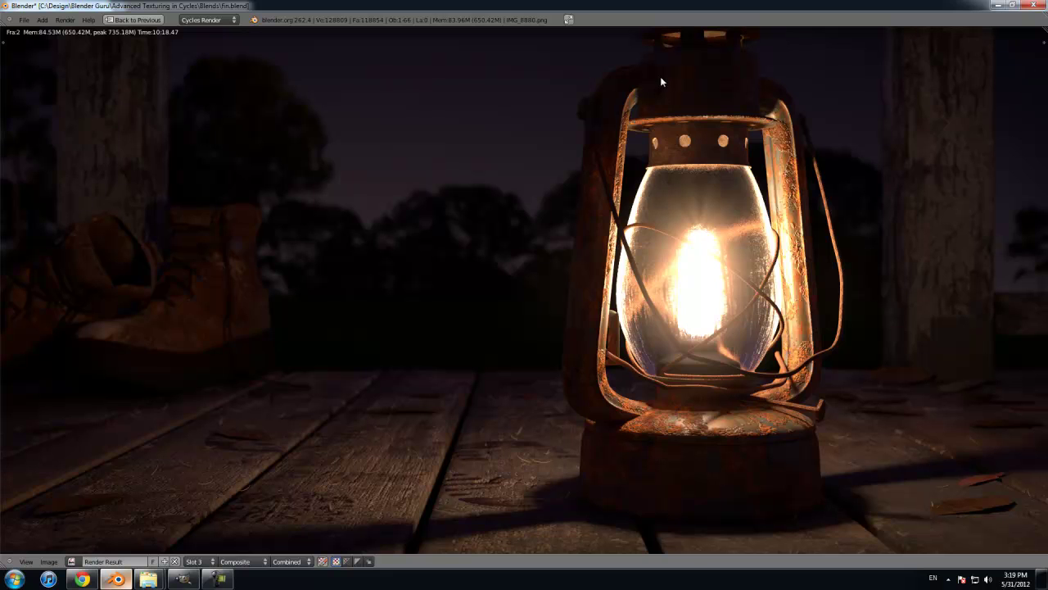
Step: Examine the finished lantern render, from the lamp glass down to the wooden floorboards
{"action": "middle_click_drag", "start_coordinate": [757, 147], "coordinate": [753, 171]}
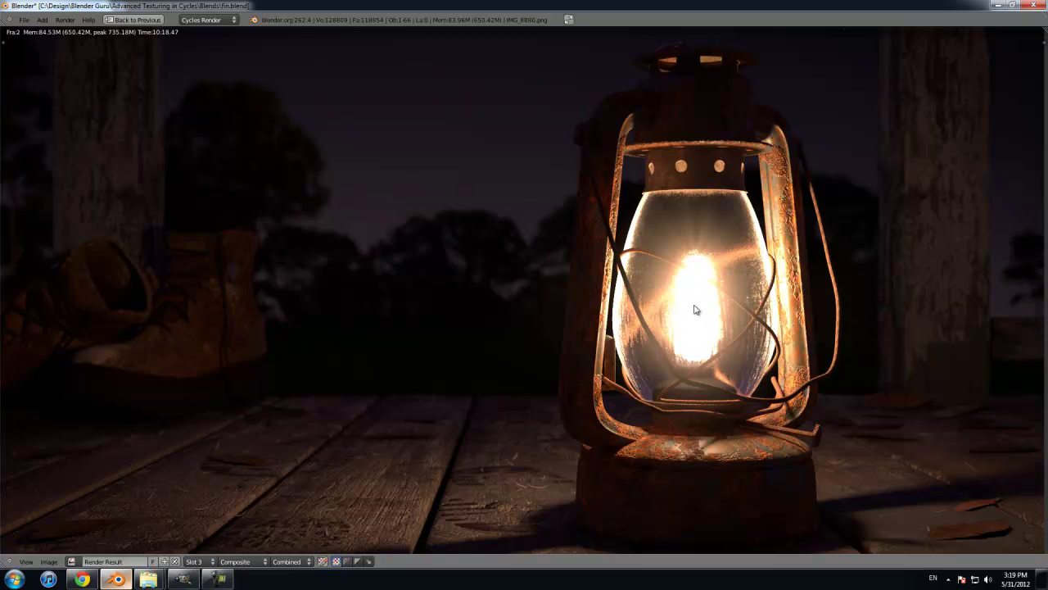
{"action": "middle_click_drag", "start_coordinate": [569, 476], "coordinate": [609, 411]}
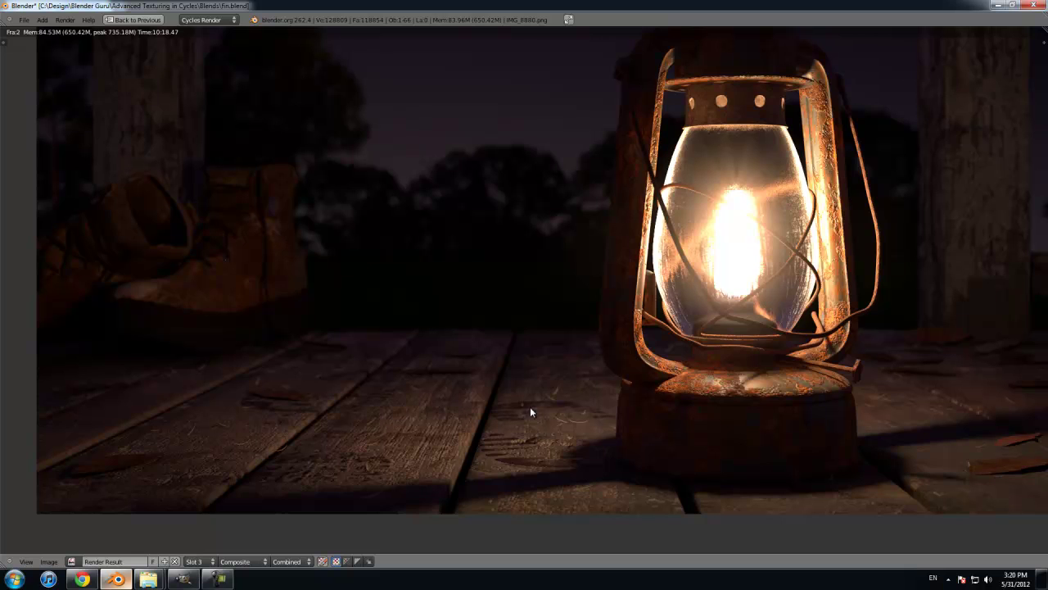
{"action": "middle_click_drag", "start_coordinate": [594, 359], "coordinate": [558, 412]}
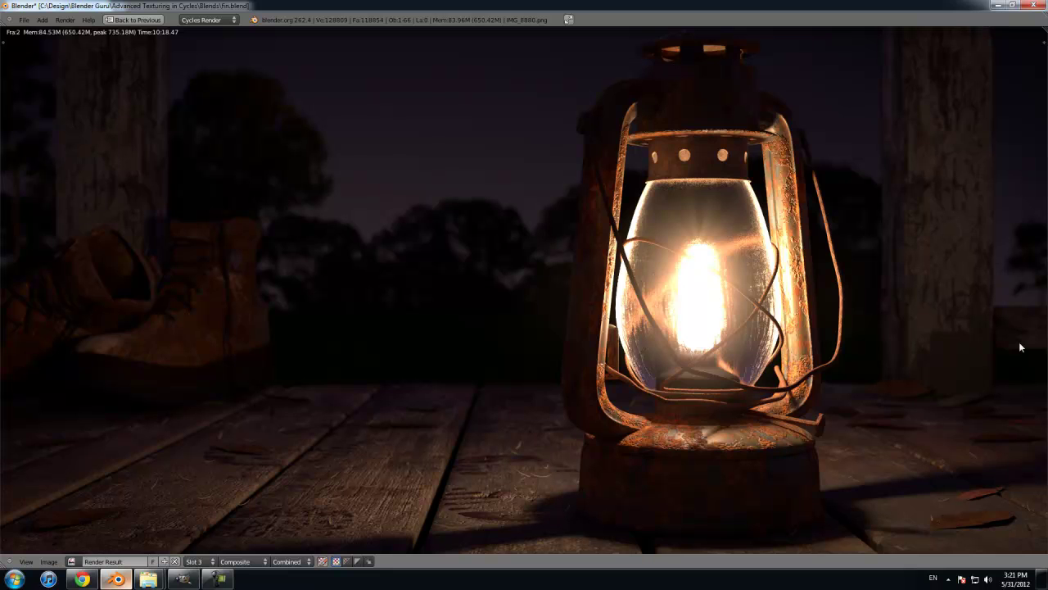
Step: Open a picture from the Shooting Photos folder and browse the reference photos through to Shooting 06 095.jpg
{"action": "mouse_move", "coordinate": [148, 579]}
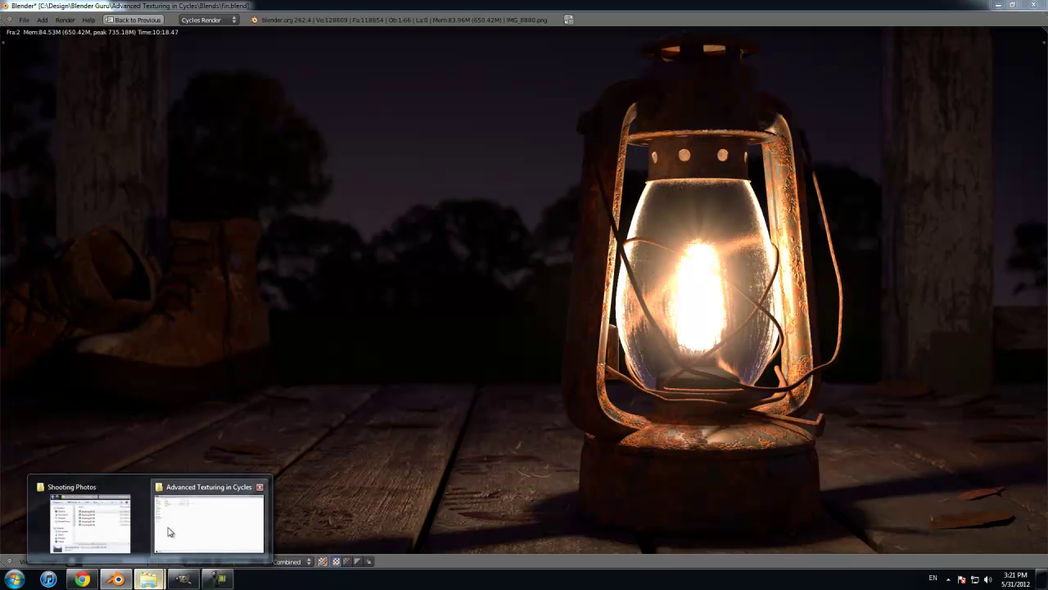
{"action": "left_click", "coordinate": [82, 520]}
{"action": "double_click", "coordinate": [439, 287]}
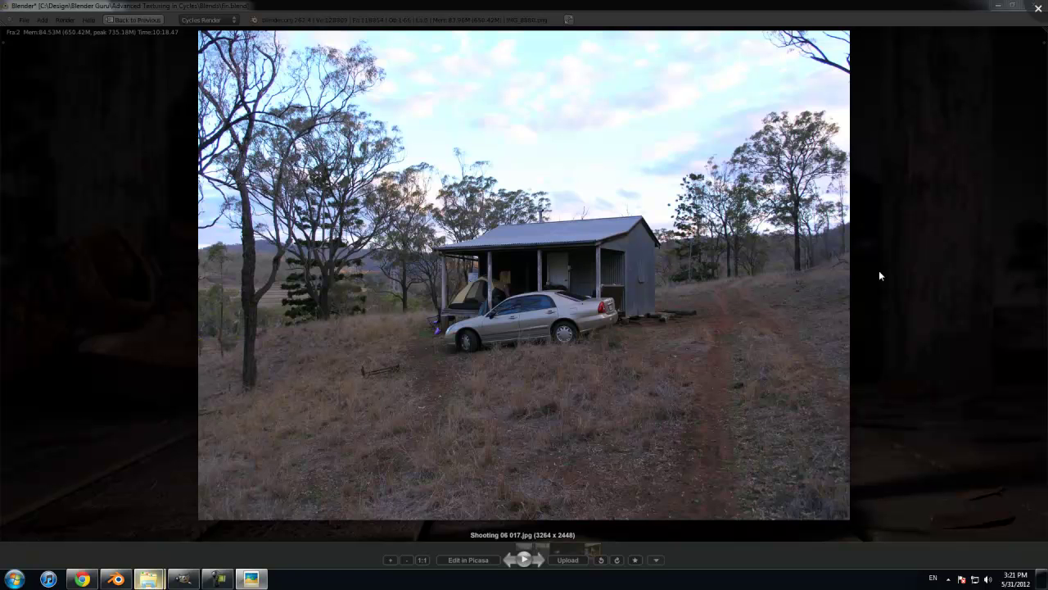
{"action": "scroll", "coordinate": [533, 309], "scroll_direction": "down", "scroll_amount": 2}
{"action": "scroll", "coordinate": [534, 309], "scroll_direction": "down", "scroll_amount": 1}
{"action": "scroll", "coordinate": [533, 308], "scroll_direction": "up", "scroll_amount": 1}
{"action": "scroll", "coordinate": [533, 309], "scroll_direction": "down", "scroll_amount": 1}
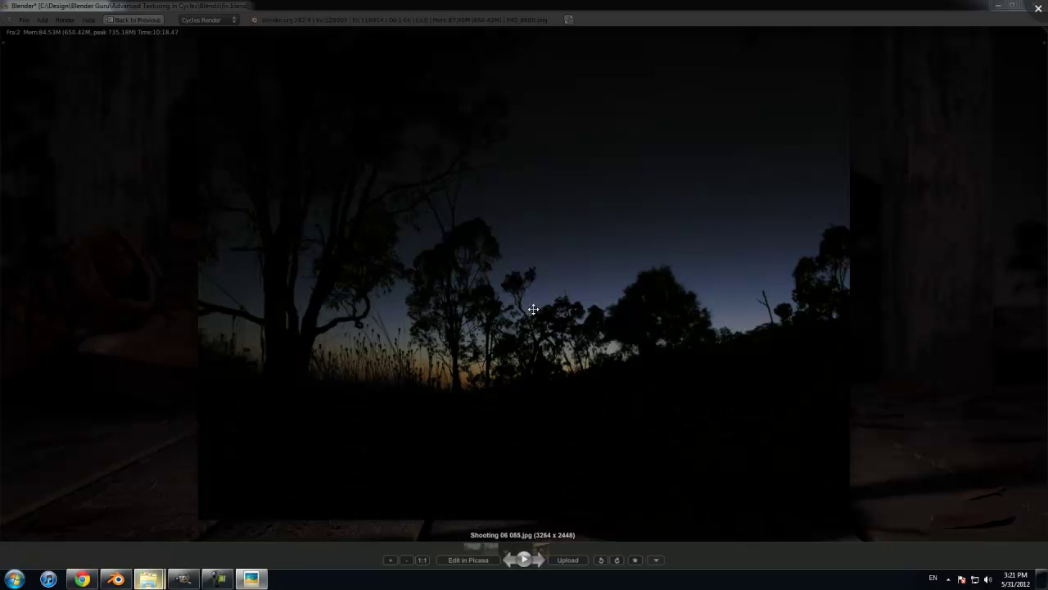
{"action": "scroll", "coordinate": [533, 309], "scroll_direction": "down", "scroll_amount": 10}
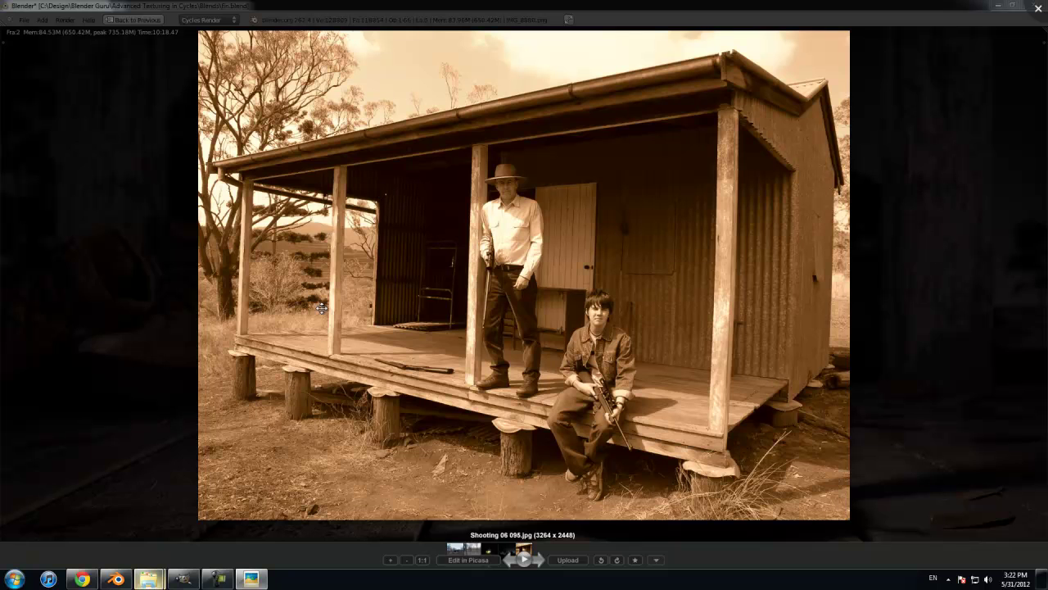
Step: Compare the cabin porch photo with the lantern render and close the photo viewer
{"action": "left_click", "coordinate": [158, 372]}
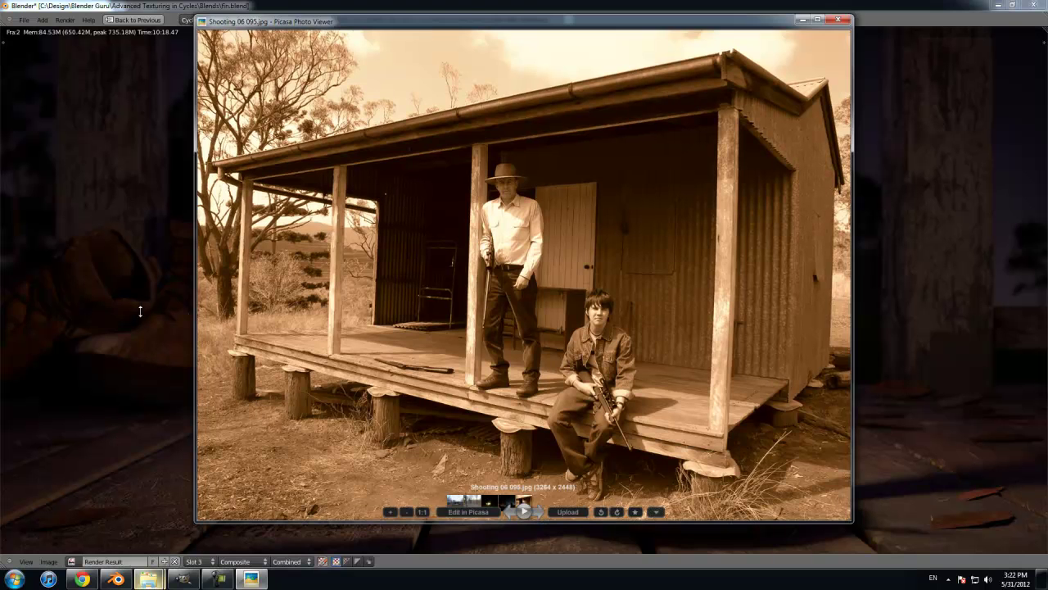
{"action": "scroll", "coordinate": [492, 287], "scroll_direction": "down", "scroll_amount": 1}
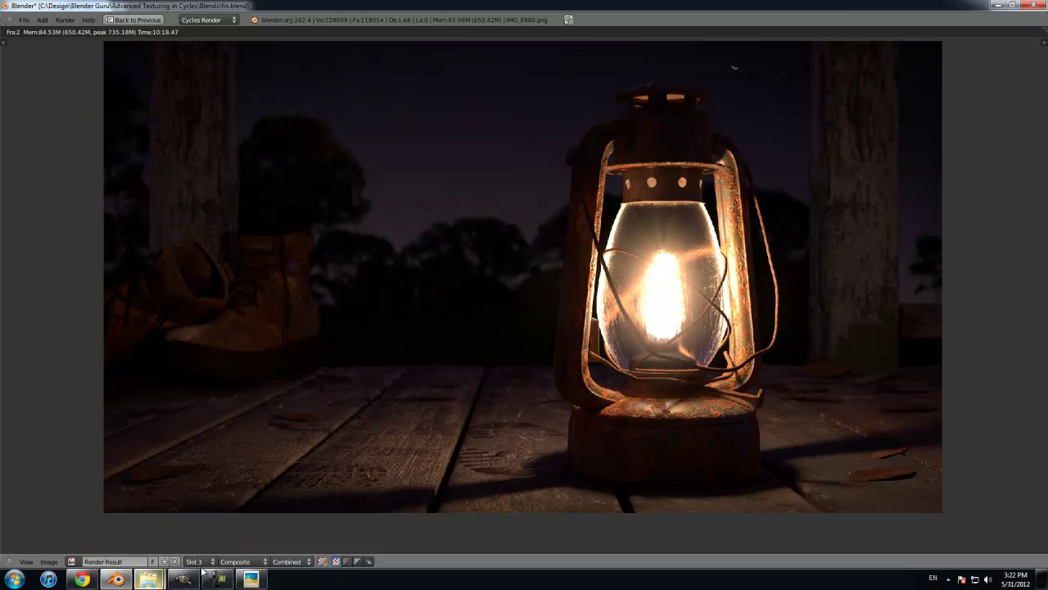
{"action": "left_click", "coordinate": [250, 578]}
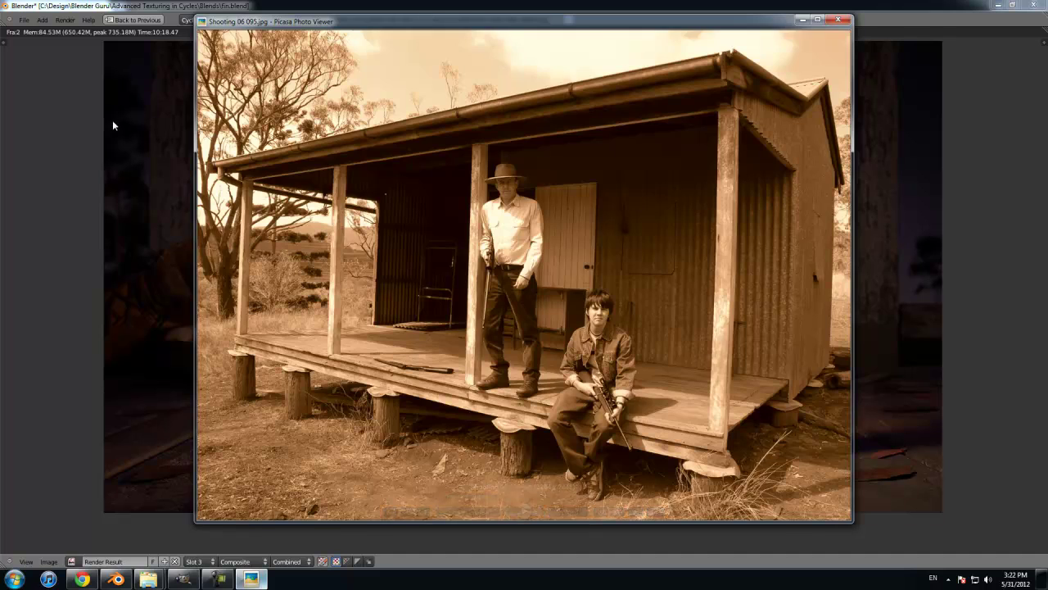
{"action": "key", "text": "Escape"}
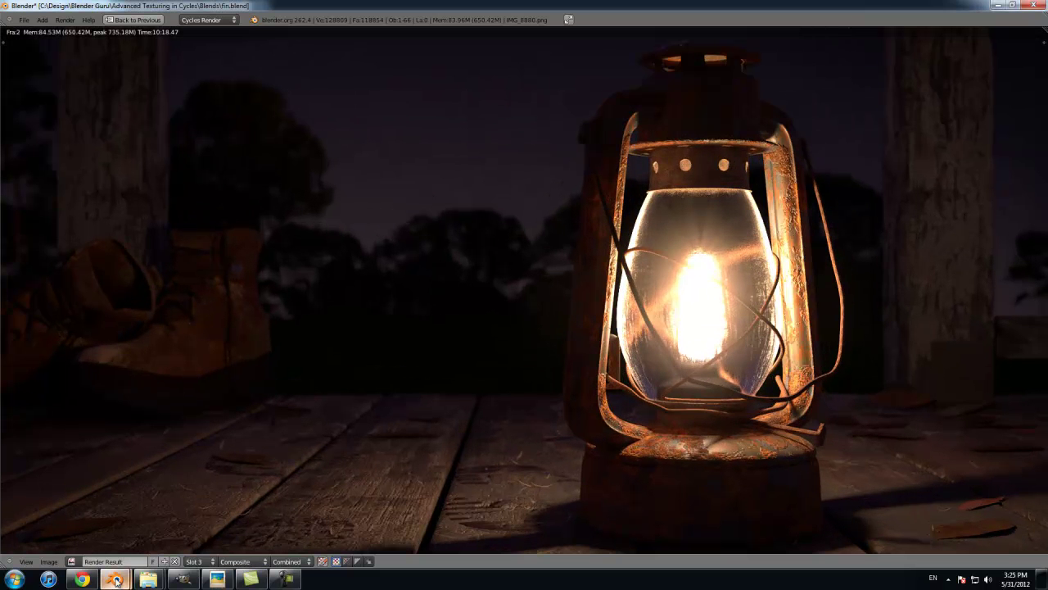
Step: Switch to the Blender window with starterfile.blend and fit the camera frame to the view
{"action": "mouse_move", "coordinate": [147, 579]}
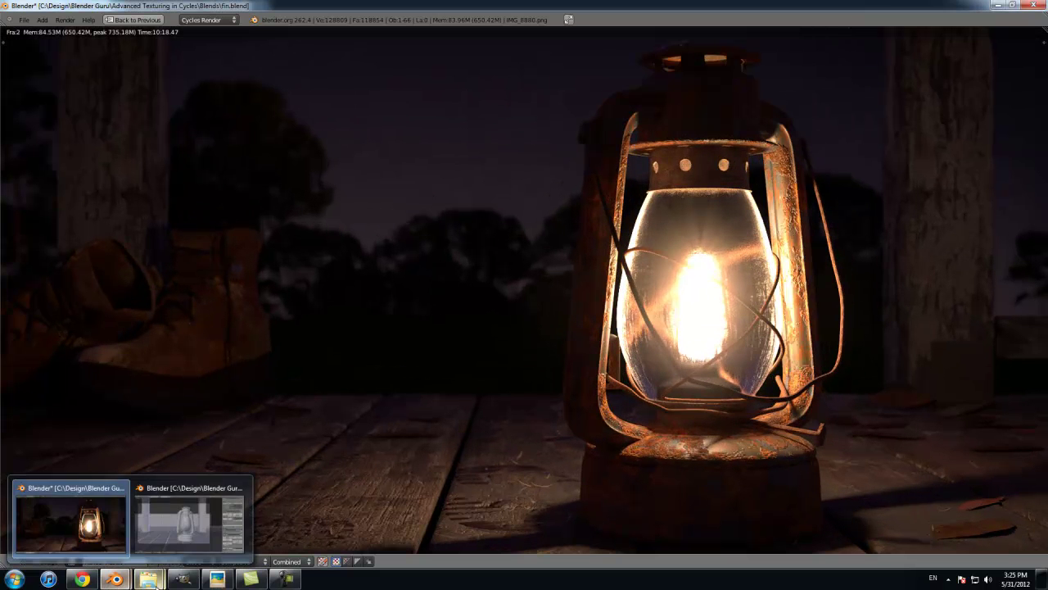
{"action": "mouse_move", "coordinate": [115, 578]}
{"action": "left_click", "coordinate": [187, 528]}
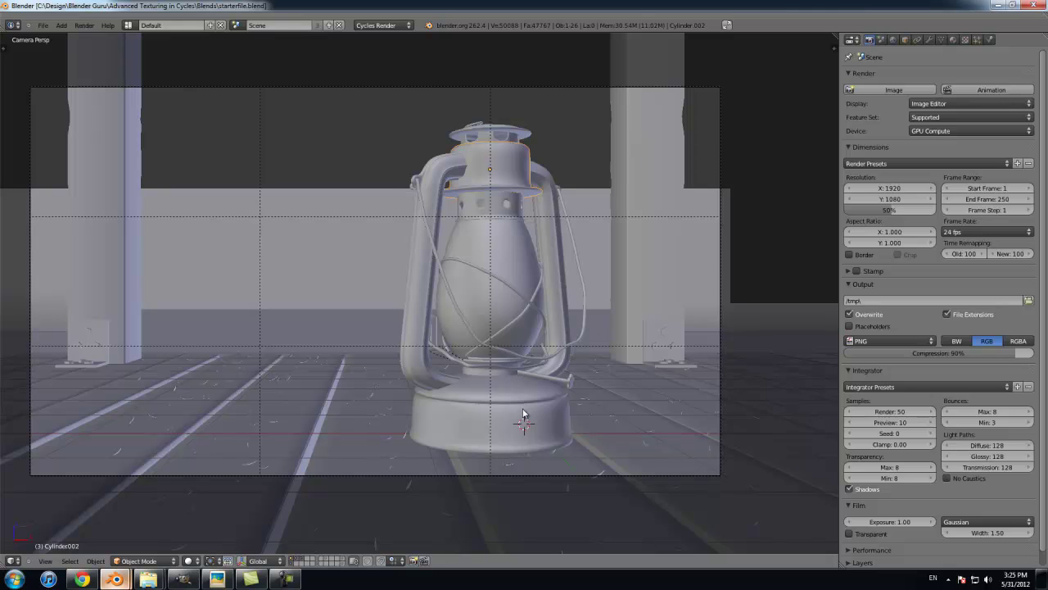
{"action": "key", "text": "Home"}
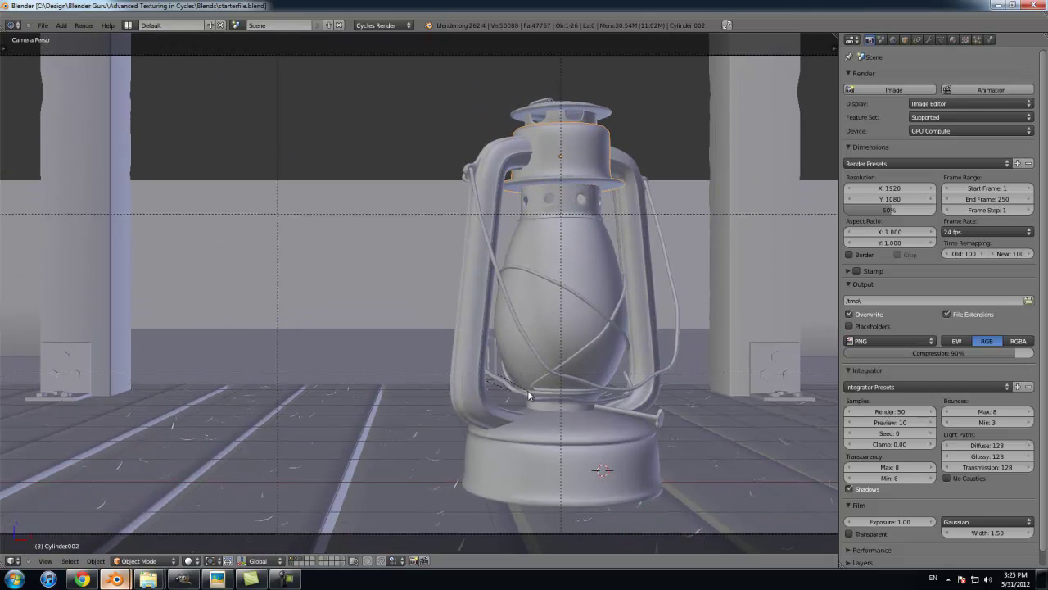
Step: Select the lantern's base and show only the layer that holds the lantern
{"action": "key", "text": "a"}
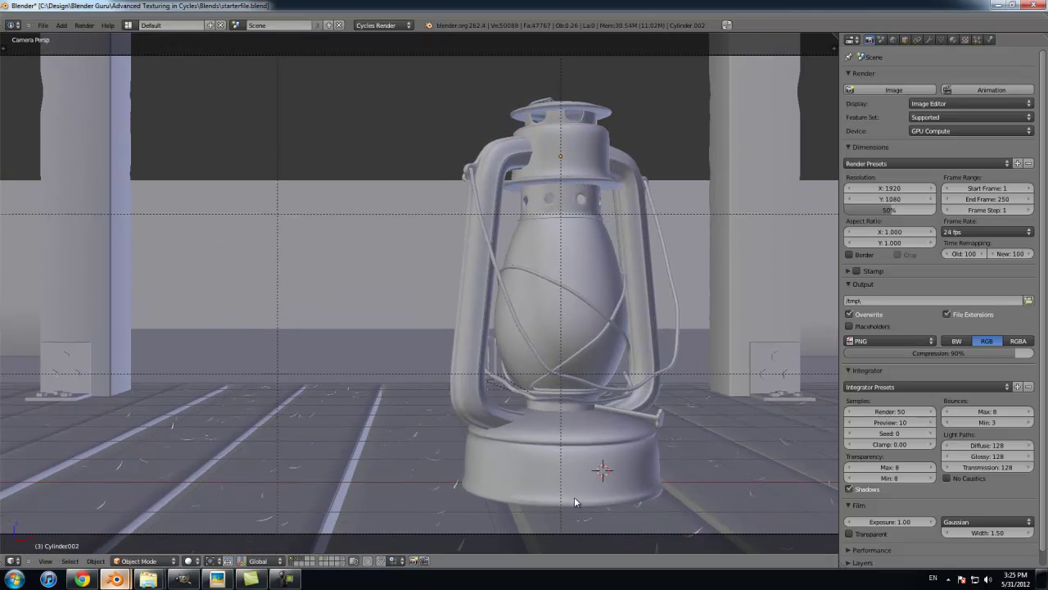
{"action": "right_click", "coordinate": [530, 465]}
{"action": "right_click", "coordinate": [618, 155]}
{"action": "right_click", "coordinate": [480, 443]}
{"action": "left_click", "coordinate": [299, 561]}
{"action": "scroll", "coordinate": [475, 441], "scroll_direction": "down", "scroll_amount": 4}
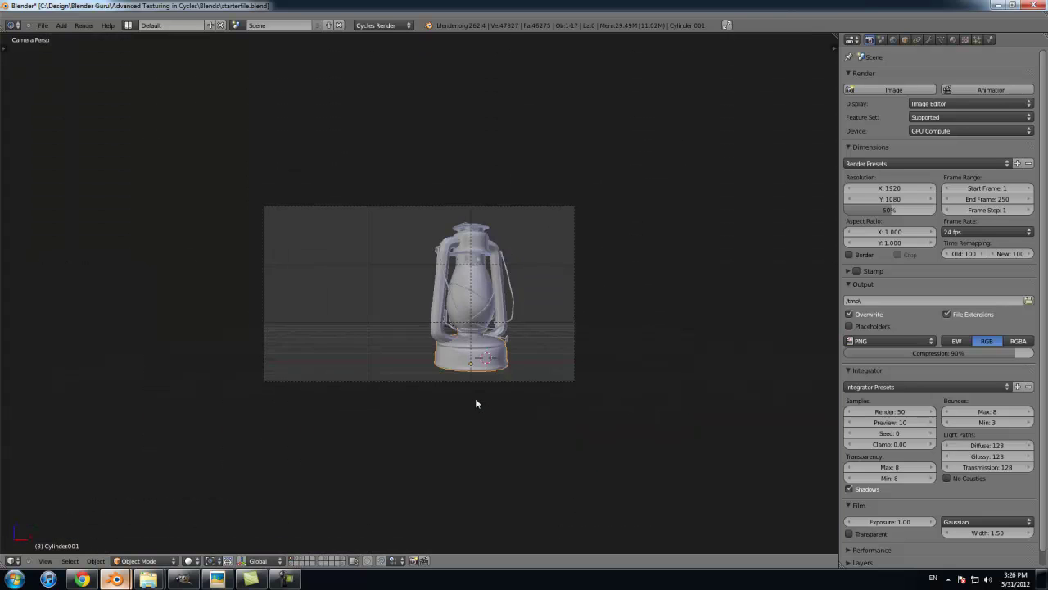
{"action": "scroll", "coordinate": [475, 401], "scroll_direction": "up", "scroll_amount": 2}
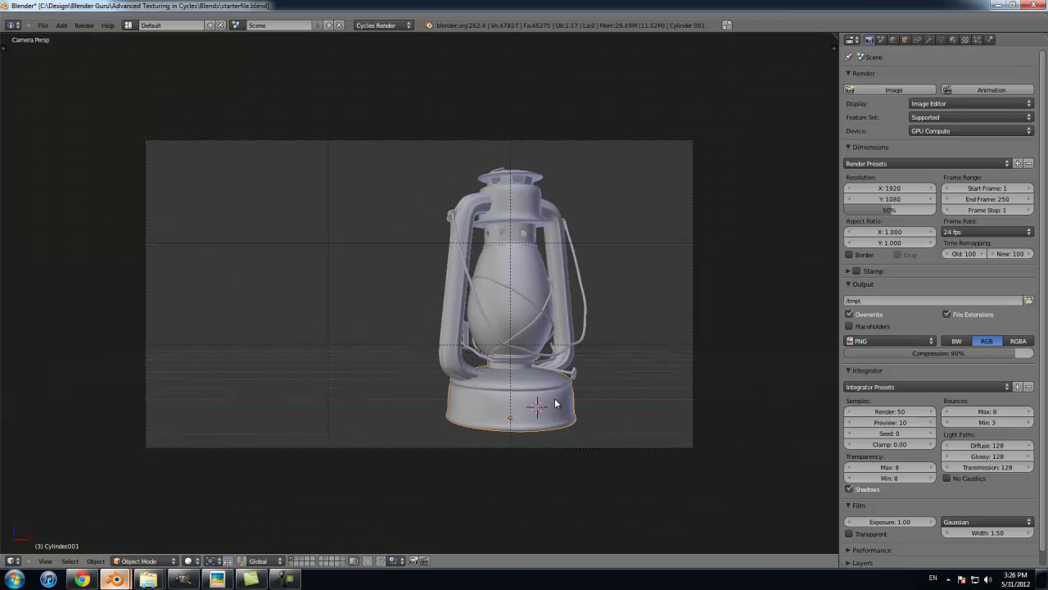
Step: Leave the camera view, add a plane and raise it along Z above the lantern
{"action": "key", "text": "KP_0"}
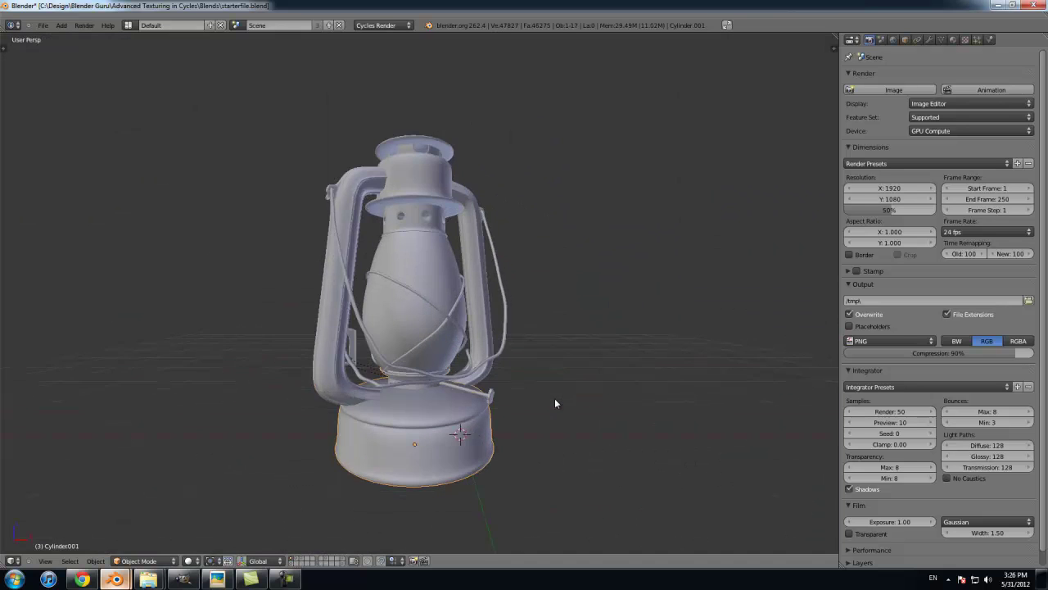
{"action": "key", "text": "shift+a"}
{"action": "left_click", "coordinate": [581, 401]}
{"action": "scroll", "coordinate": [536, 388], "scroll_direction": "down", "scroll_amount": 4}
{"action": "key", "text": "g"}
{"action": "key", "text": "z"}
{"action": "left_click", "coordinate": [519, 205]}
{"action": "middle_click_drag", "start_coordinate": [518, 205], "coordinate": [581, 253]}
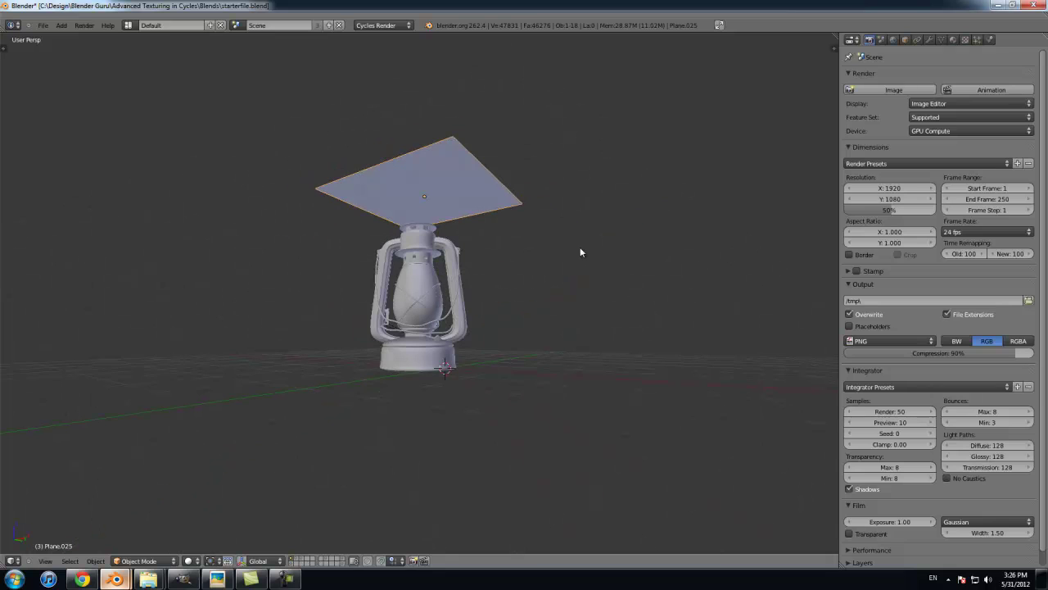
Step: Give the plane a new material with an Emission surface and a strength of 10
{"action": "left_click", "coordinate": [941, 40]}
{"action": "left_click", "coordinate": [953, 39]}
{"action": "middle_click_drag", "start_coordinate": [517, 280], "coordinate": [469, 258]}
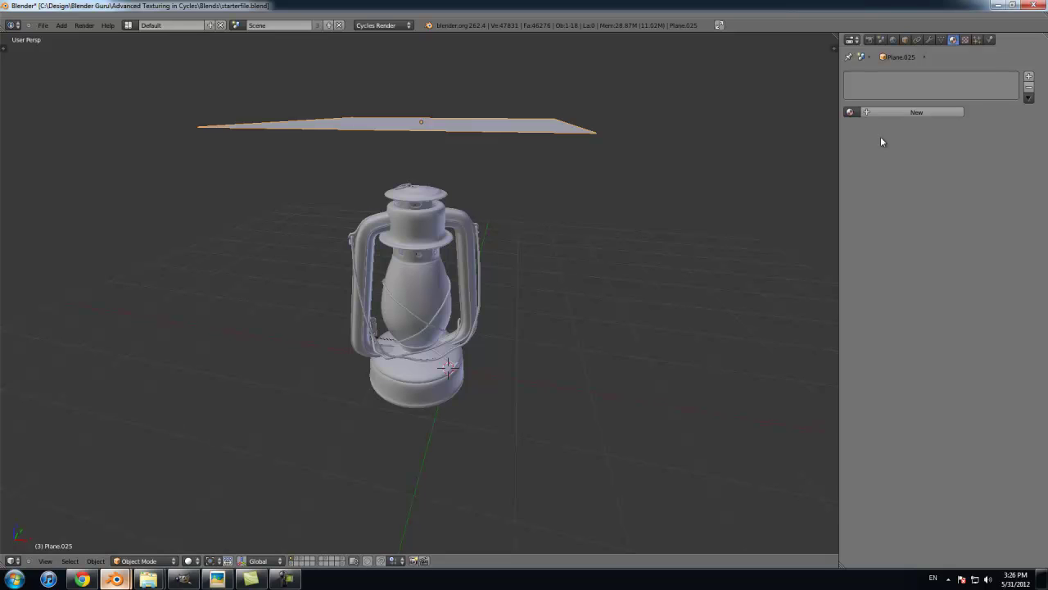
{"action": "left_click", "coordinate": [903, 112]}
{"action": "left_click", "coordinate": [919, 146]}
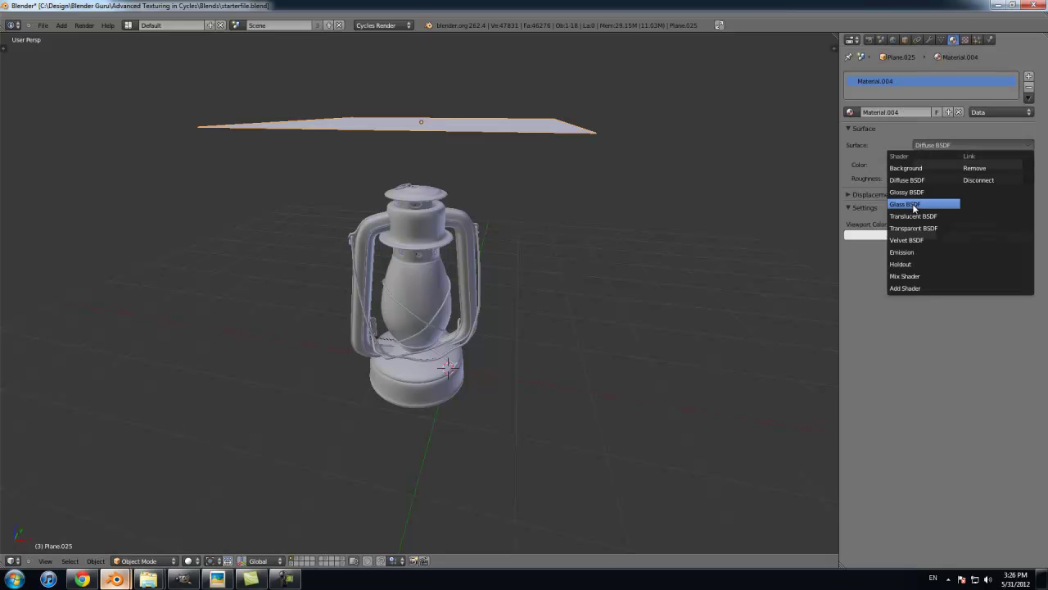
{"action": "left_click", "coordinate": [911, 251]}
{"action": "left_click", "coordinate": [960, 178]}
{"action": "type", "text": "5"}
{"action": "key", "text": "Return"}
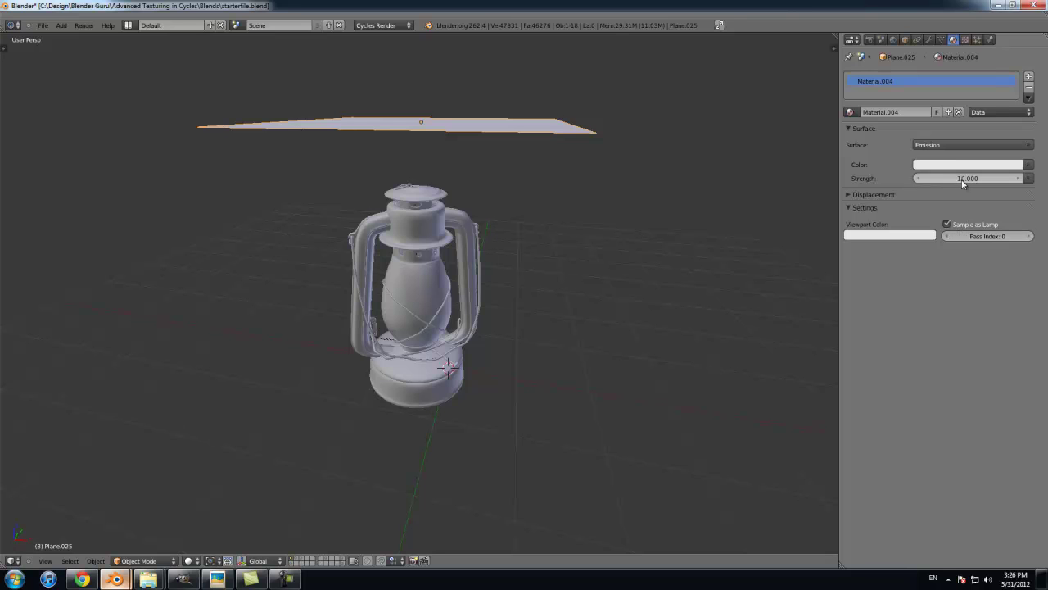
Step: Select the lantern's base and add a new material to it
{"action": "right_click", "coordinate": [459, 221]}
{"action": "right_click", "coordinate": [421, 393]}
{"action": "mouse_move", "coordinate": [420, 394]}
{"action": "middle_mouse_down"}
{"action": "mouse_move", "coordinate": [410, 377]}
{"action": "mouse_move", "coordinate": [401, 387]}
{"action": "middle_mouse_up"}
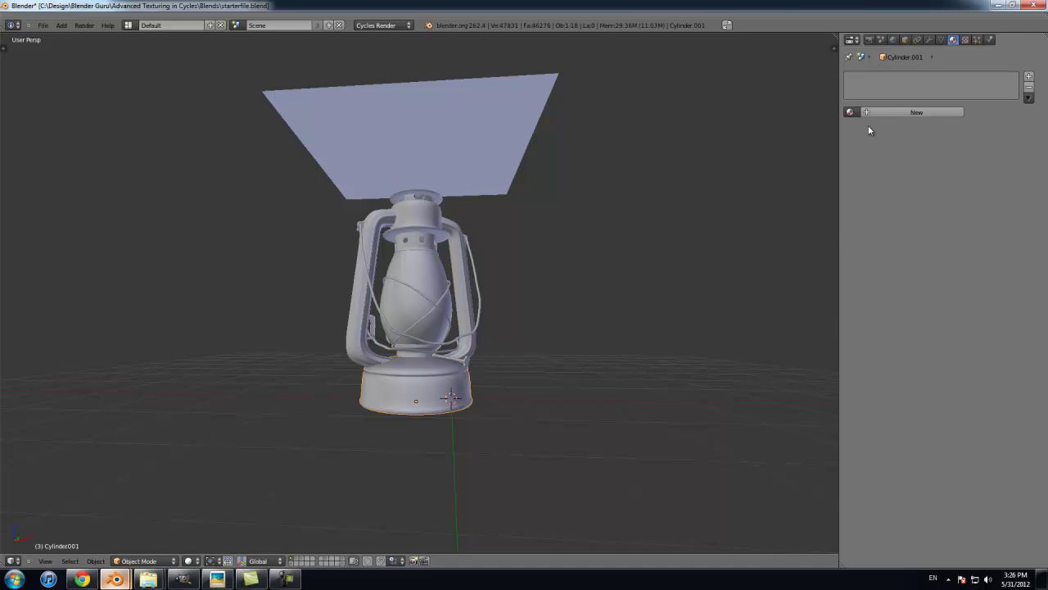
{"action": "left_click", "coordinate": [886, 112]}
{"action": "key", "text": "ctrl+Up"}
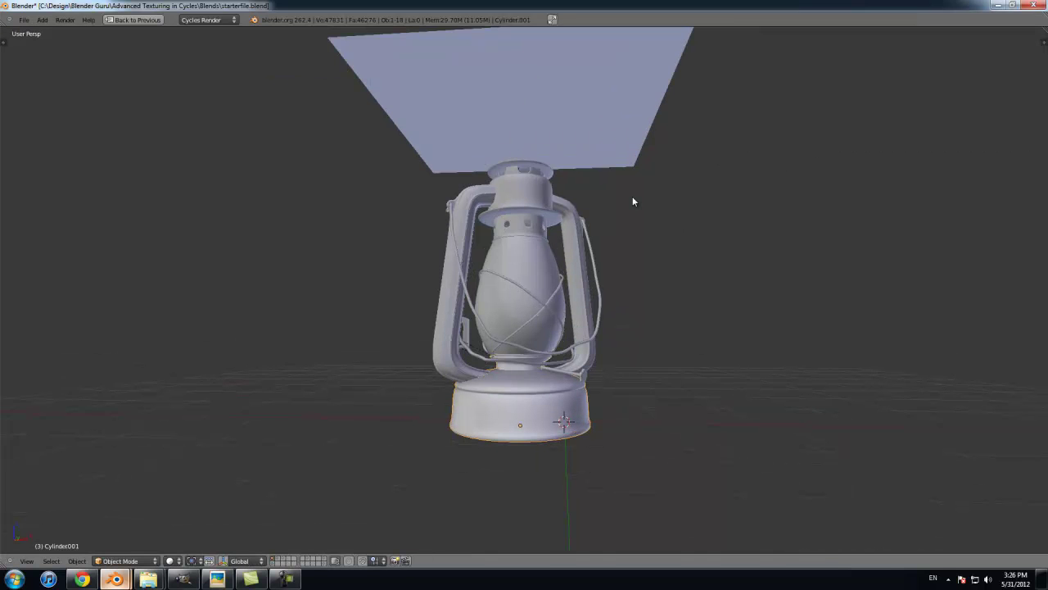
{"action": "key", "text": "ctrl+Up"}
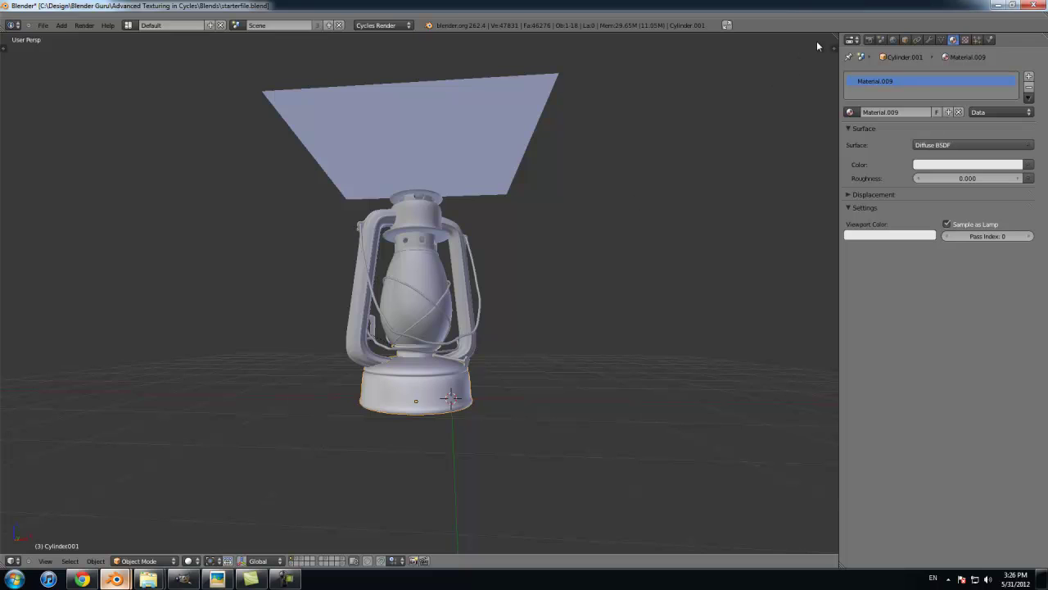
Step: Split the 3D view into two side-by-side areas and turn the new one into a Node Editor
{"action": "middle_click_drag", "start_coordinate": [657, 145], "coordinate": [737, 131]}
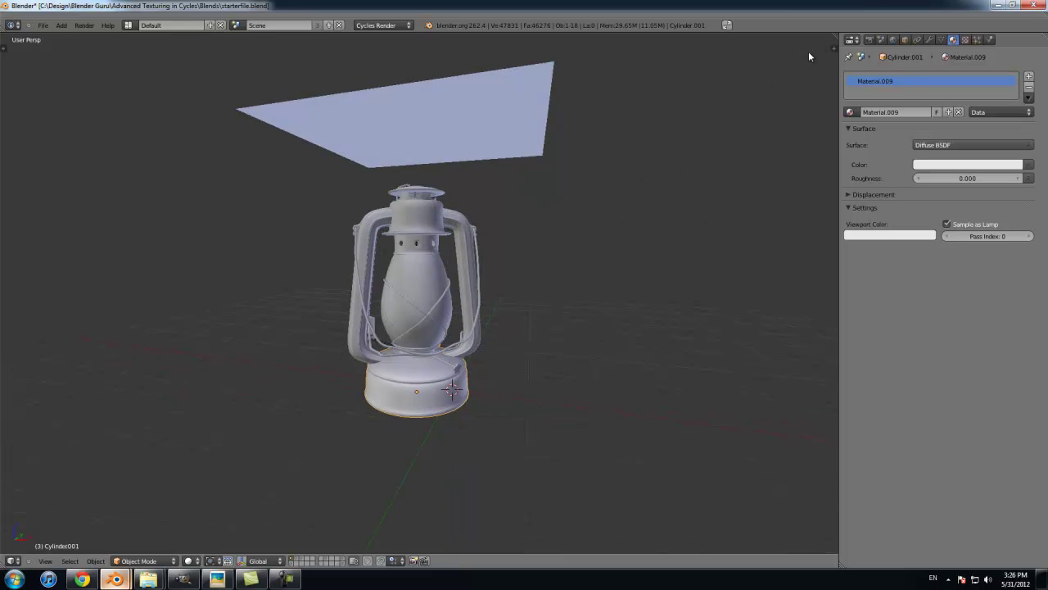
{"action": "left_click_drag", "start_coordinate": [833, 46], "coordinate": [594, 565]}
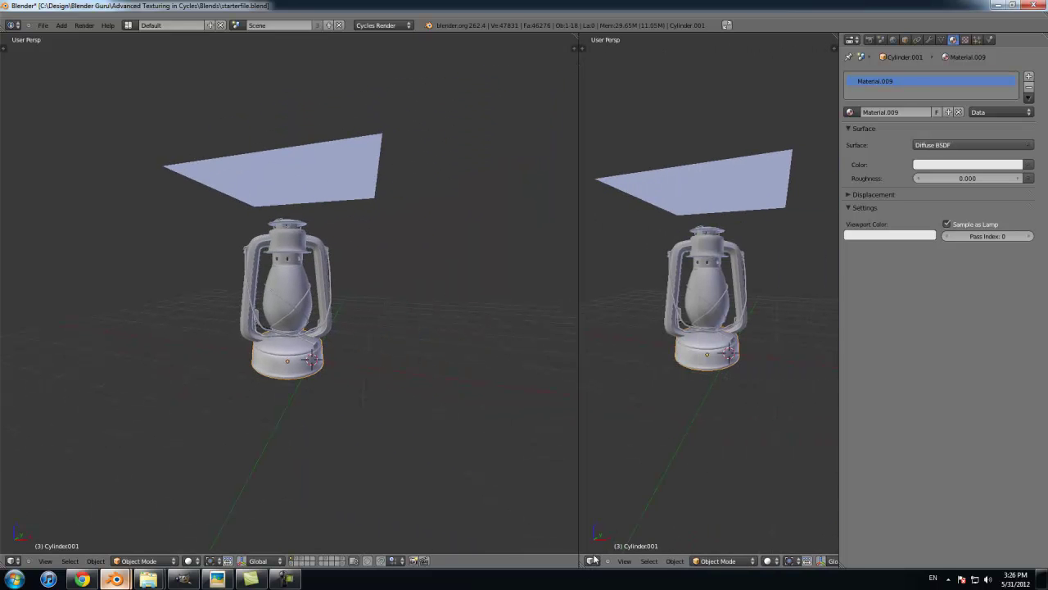
{"action": "left_click_drag", "start_coordinate": [579, 386], "coordinate": [472, 403]}
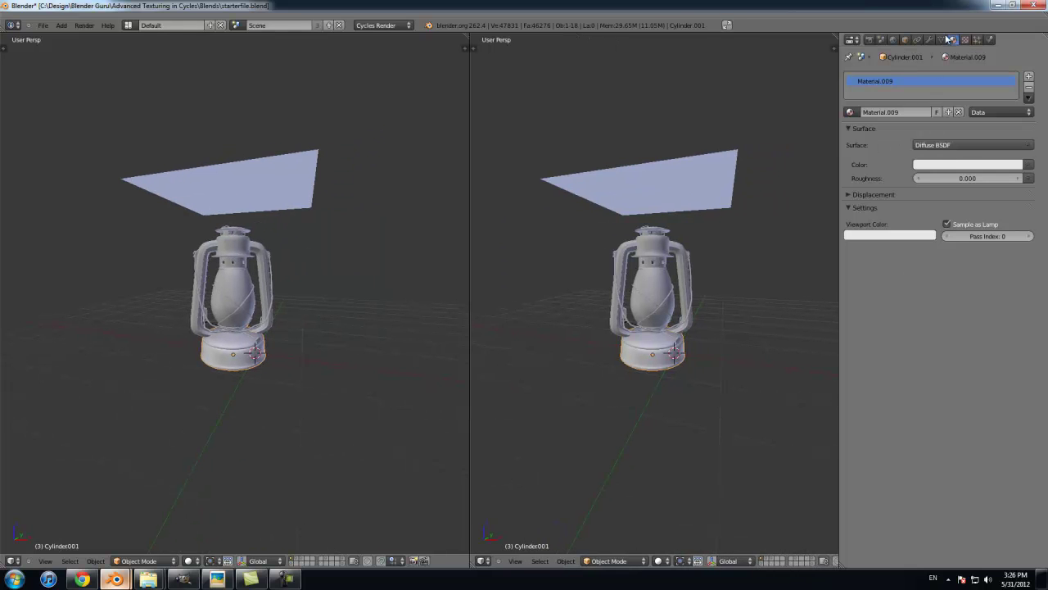
{"action": "left_click", "coordinate": [482, 560]}
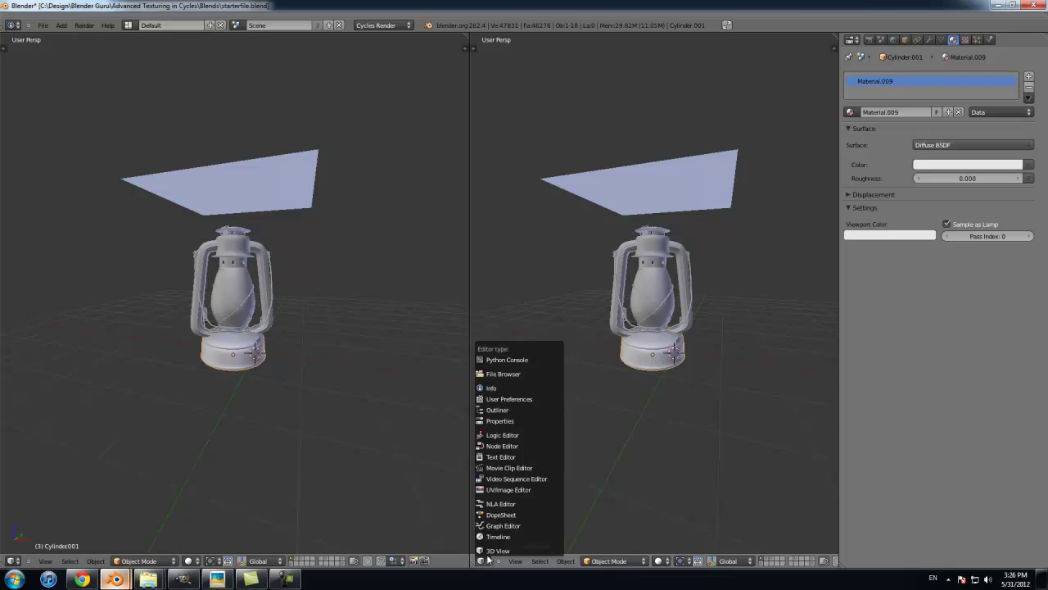
{"action": "left_click", "coordinate": [528, 448]}
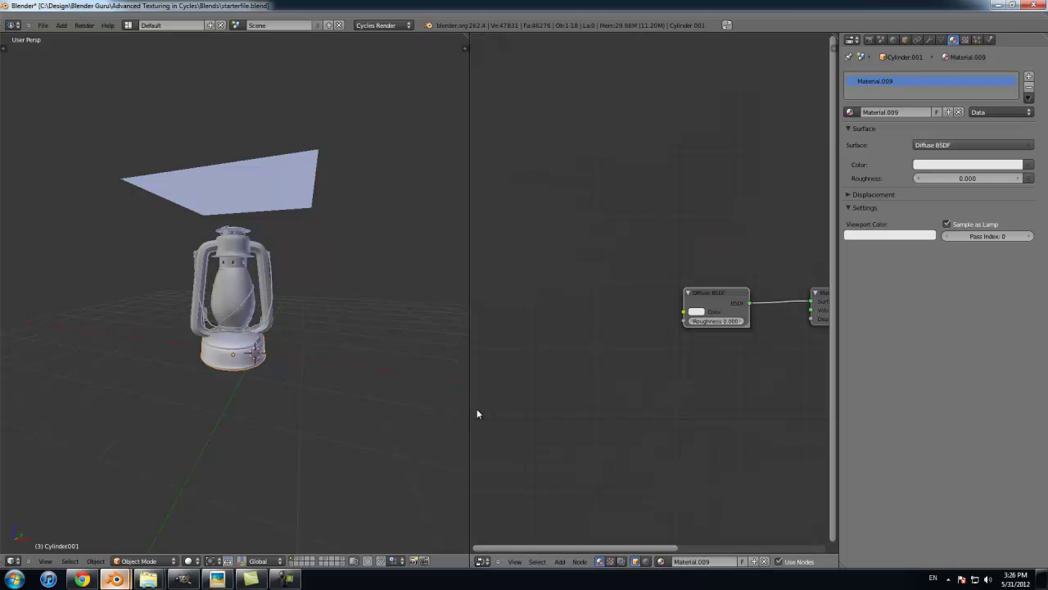
Step: Widen the Node Editor and move the Diffuse BSDF node closer to the Material Output node
{"action": "left_click_drag", "start_coordinate": [471, 405], "coordinate": [404, 401]}
{"action": "key", "text": "Home"}
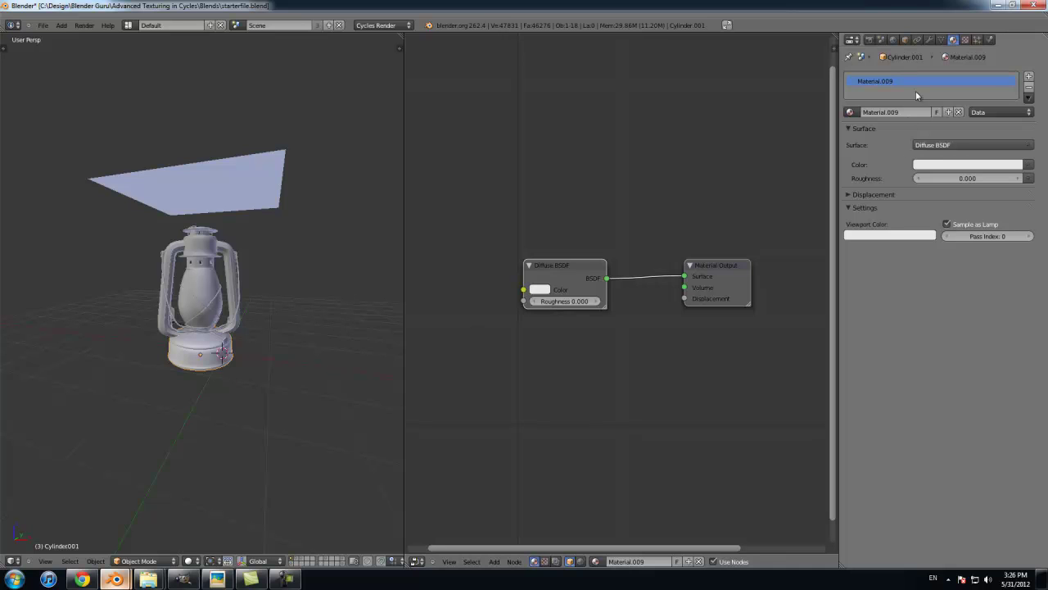
{"action": "left_click_drag", "start_coordinate": [568, 278], "coordinate": [609, 282]}
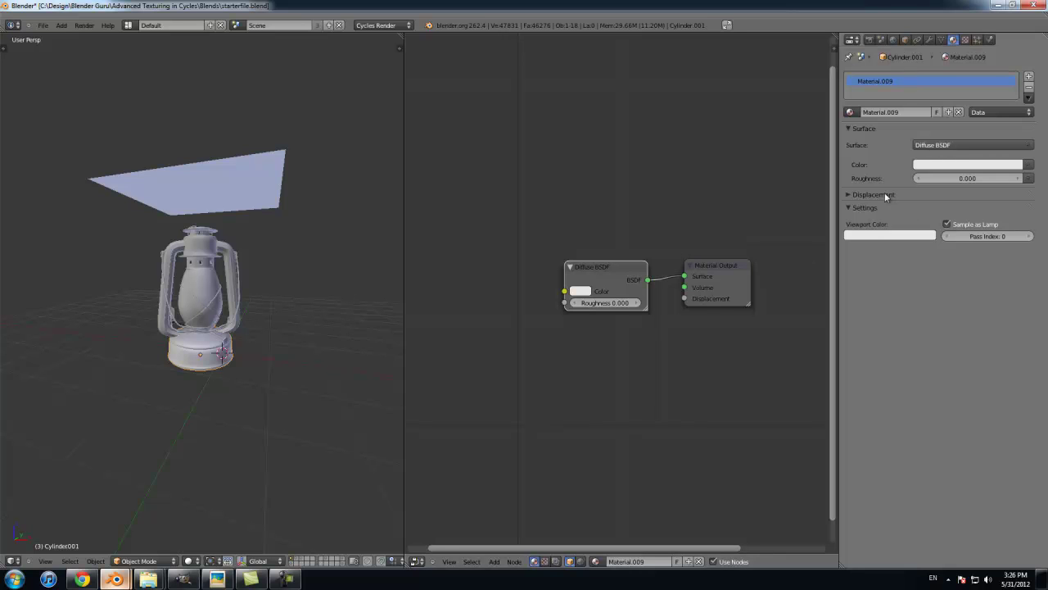
{"action": "middle_click_drag", "start_coordinate": [707, 302], "coordinate": [741, 282]}
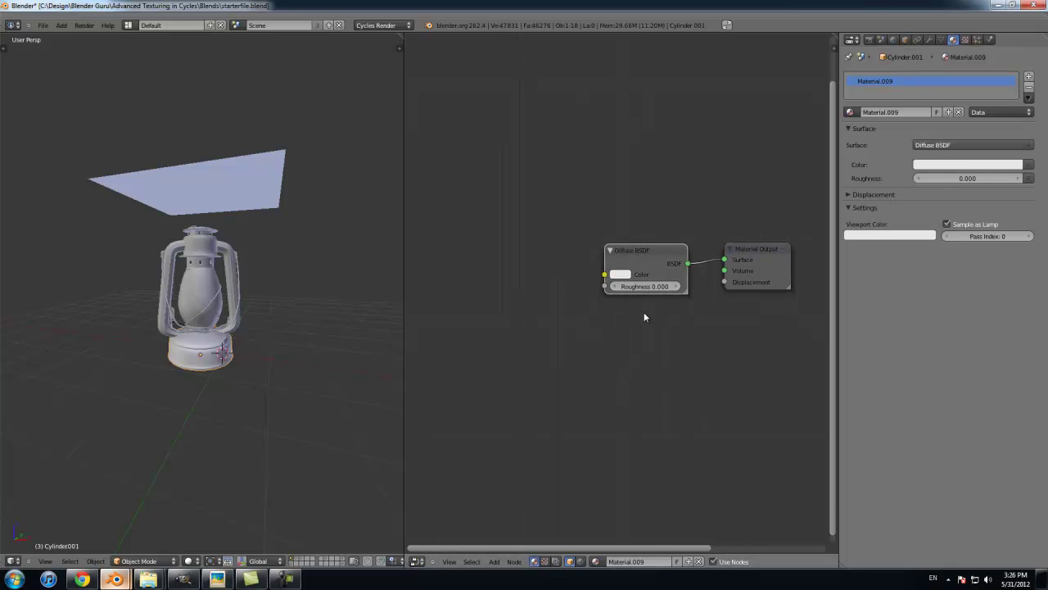
{"action": "middle_click_drag", "start_coordinate": [644, 312], "coordinate": [676, 315]}
{"action": "scroll", "coordinate": [677, 314], "scroll_direction": "down", "scroll_amount": 2}
{"action": "middle_click_drag", "start_coordinate": [626, 275], "coordinate": [623, 281]}
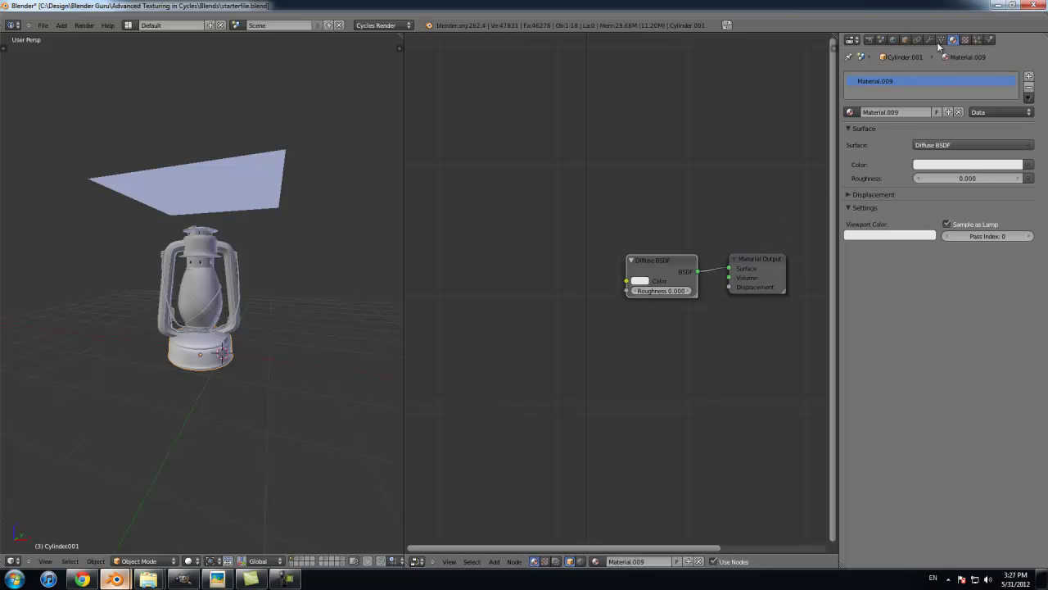
Step: Connect an Image Texture to the base material's Diffuse color and load Rust0086_5_M.jpg from the Textures folder
{"action": "left_click", "coordinate": [1030, 165]}
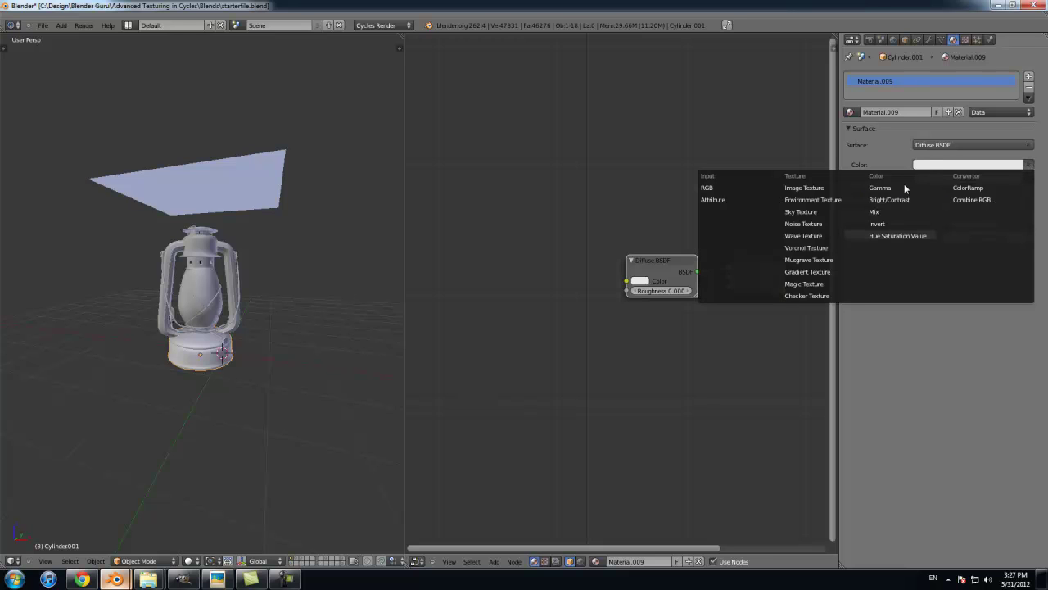
{"action": "left_click", "coordinate": [811, 189]}
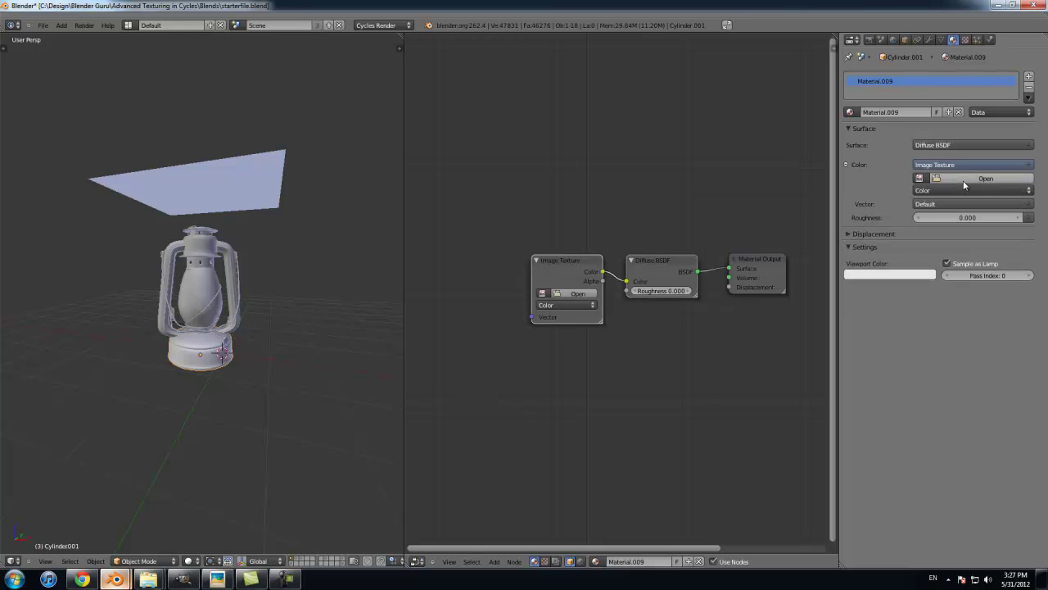
{"action": "left_click", "coordinate": [964, 182]}
{"action": "left_click", "coordinate": [47, 249]}
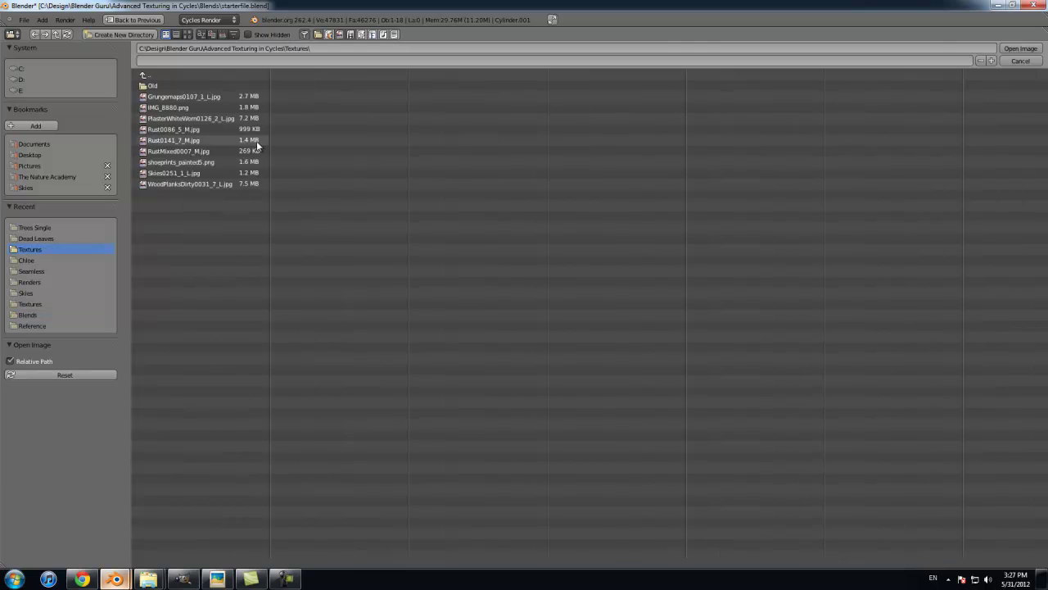
{"action": "left_click", "coordinate": [188, 35]}
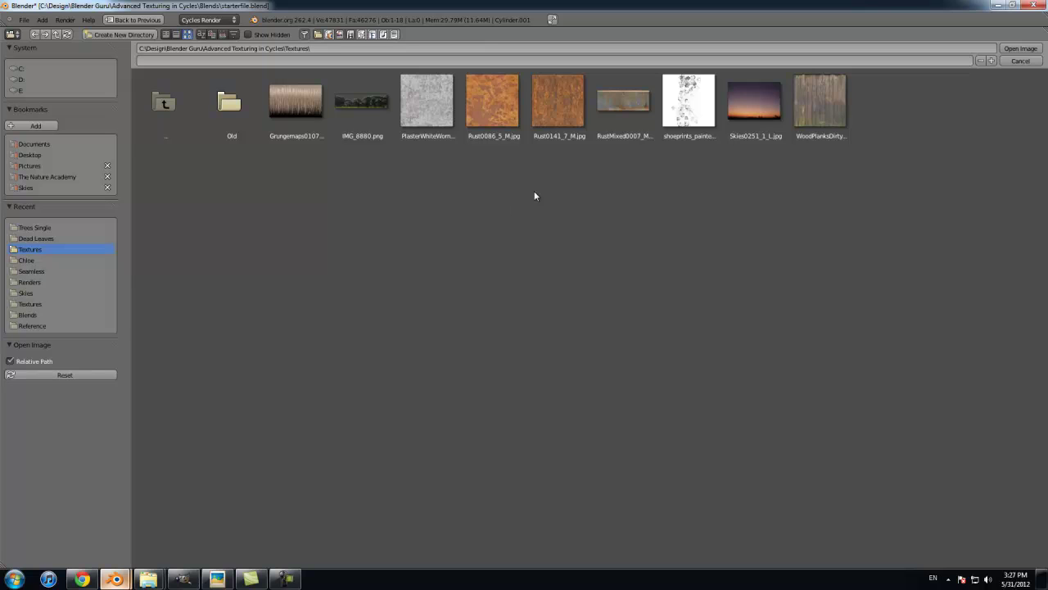
{"action": "left_click", "coordinate": [492, 123]}
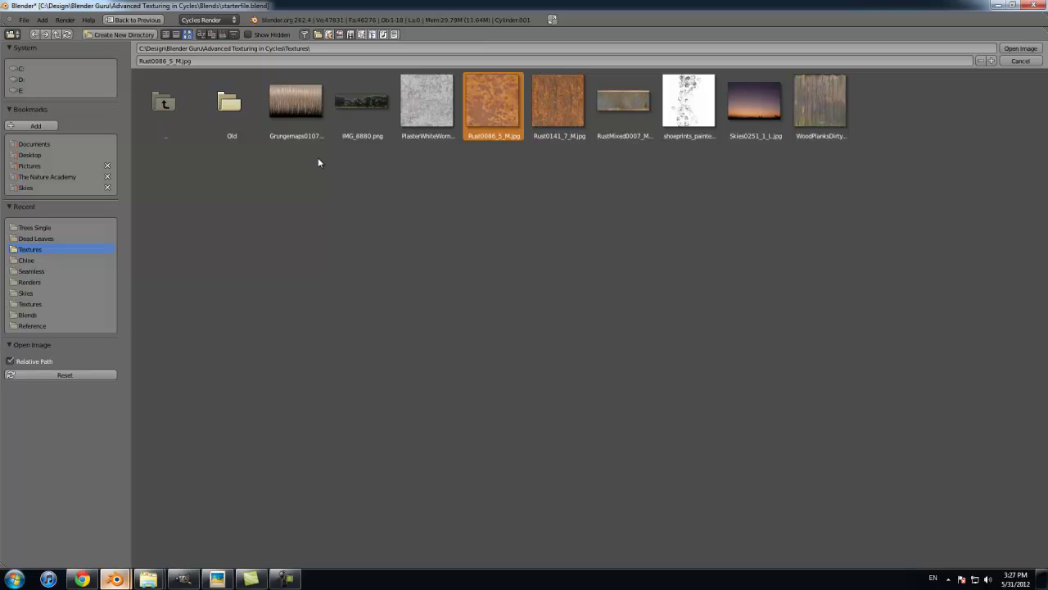
{"action": "left_click", "coordinate": [1015, 50]}
{"action": "scroll", "coordinate": [531, 341], "scroll_direction": "up", "scroll_amount": 1}
{"action": "scroll", "coordinate": [531, 341], "scroll_direction": "down", "scroll_amount": 1}
Step: Show the lantern through the camera, framed close up, and set the 3D view to Rendered shading
{"action": "key", "text": "KP_0"}
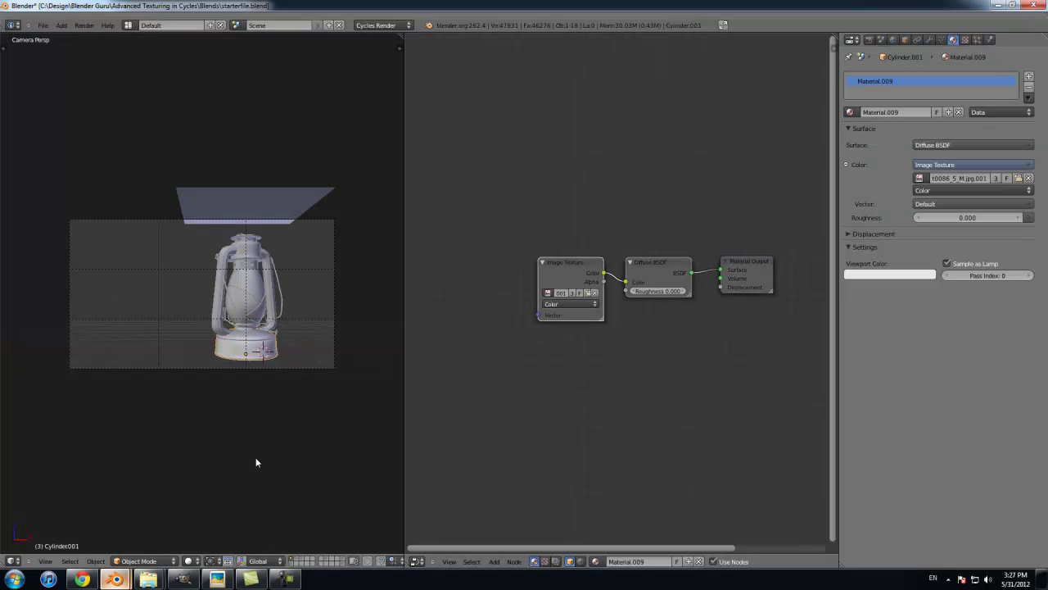
{"action": "scroll", "coordinate": [255, 457], "scroll_direction": "up", "scroll_amount": 4}
{"action": "middle_click_drag", "start_coordinate": [256, 458], "coordinate": [212, 424], "text": "shift"}
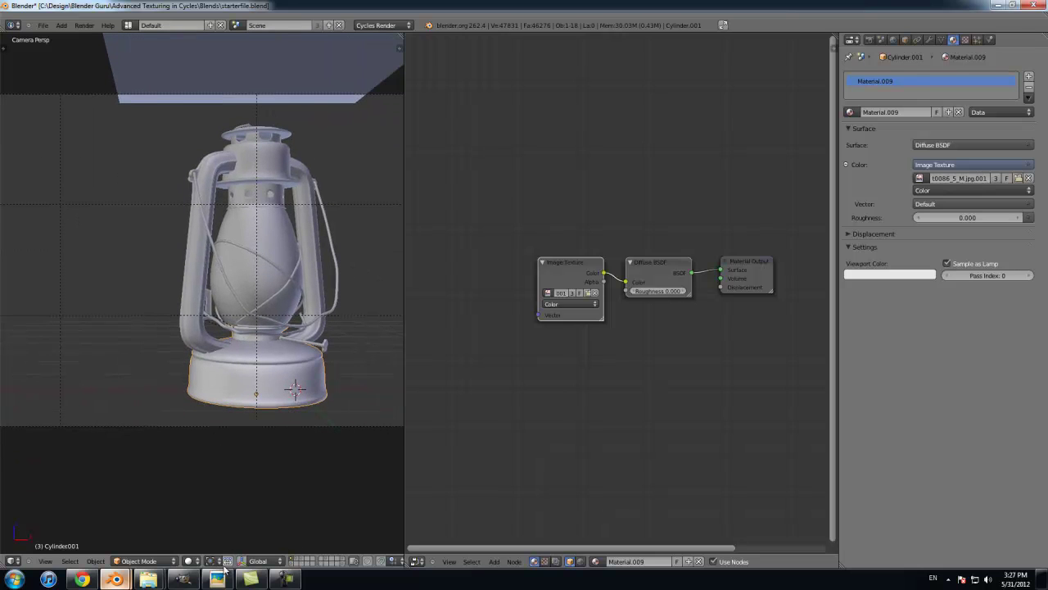
{"action": "left_click", "coordinate": [190, 561]}
{"action": "left_click", "coordinate": [213, 491]}
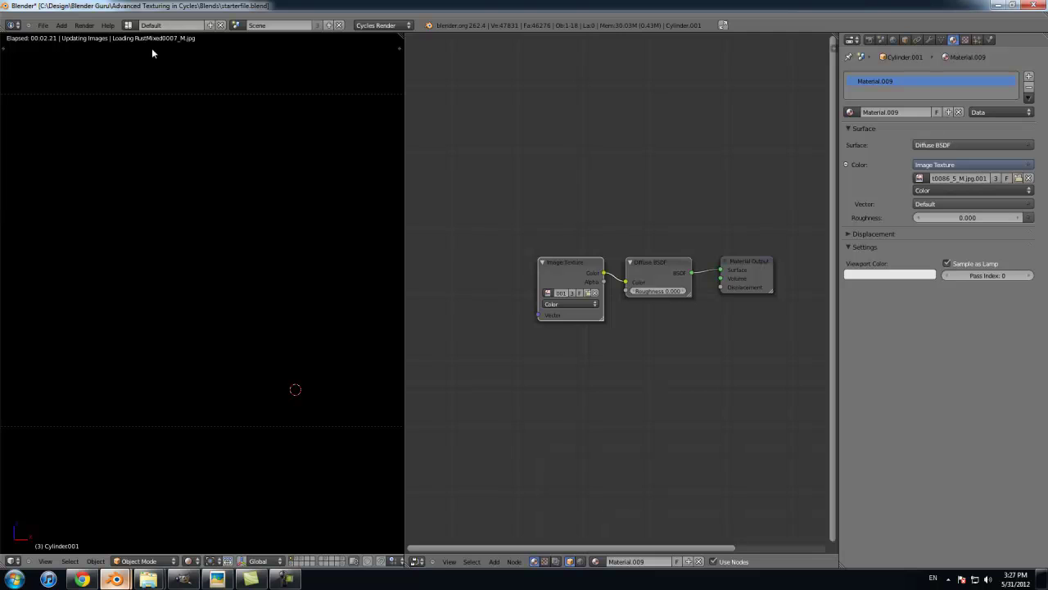
Step: Save the scene as a new file named tutorial.blend in the Blends folder
{"action": "left_click", "coordinate": [42, 26]}
{"action": "left_click", "coordinate": [57, 105]}
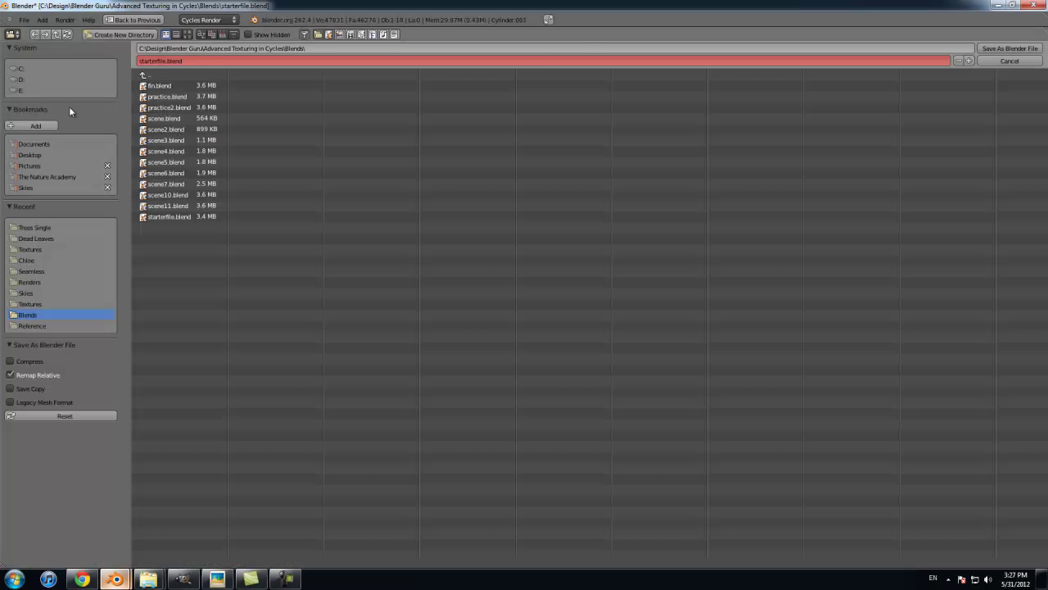
{"action": "left_click", "coordinate": [157, 60]}
{"action": "type", "text": "p"}
{"action": "type", "text": "utorial"}
{"action": "key", "text": "Return"}
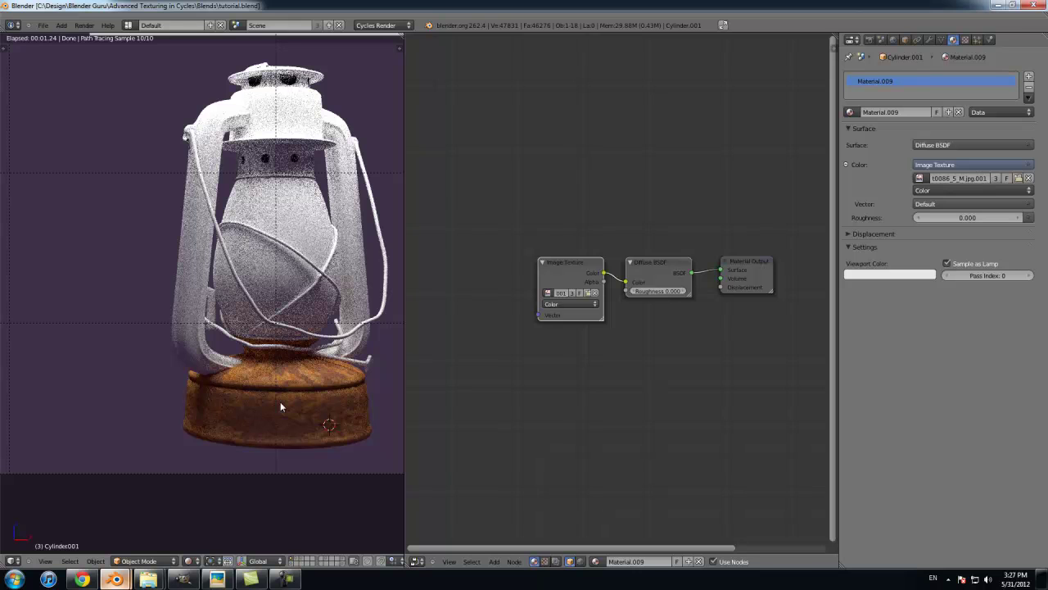
Step: Split the 3D view into two stacked areas, the upper one in solid shading, and put the lantern's base in Edit Mode
{"action": "mouse_move", "coordinate": [5, 564]}
{"action": "left_mouse_down"}
{"action": "mouse_move", "coordinate": [12, 393]}
{"action": "mouse_move", "coordinate": [37, 273]}
{"action": "left_mouse_up"}
{"action": "scroll", "coordinate": [274, 194], "scroll_direction": "down", "scroll_amount": 2}
{"action": "middle_click_drag", "start_coordinate": [265, 185], "coordinate": [245, 143], "text": "shift"}
{"action": "key", "text": "Tab"}
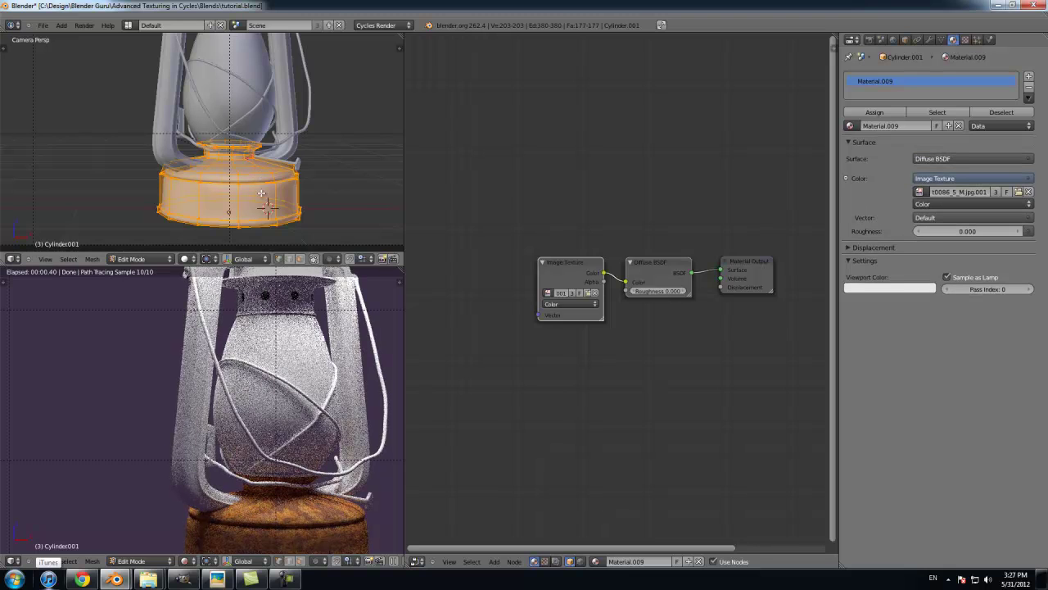
{"action": "middle_click_drag", "start_coordinate": [313, 421], "coordinate": [280, 414]}
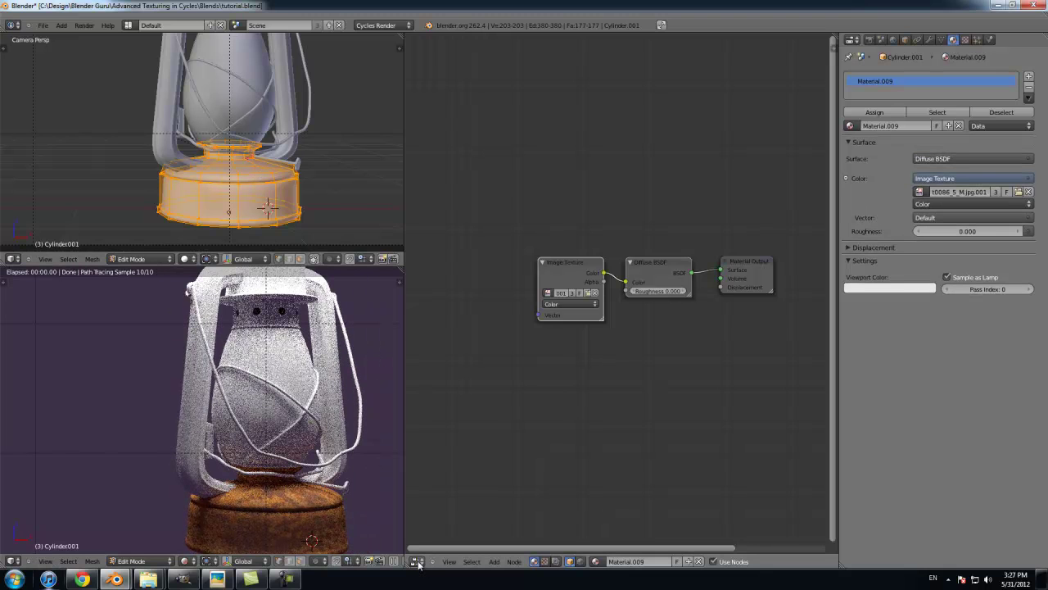
Step: Split the Node Editor into two stacked areas, turn the lower one into a UV/Image Editor and unlink its image
{"action": "left_click_drag", "start_coordinate": [412, 560], "coordinate": [418, 281]}
{"action": "left_click", "coordinate": [416, 561]}
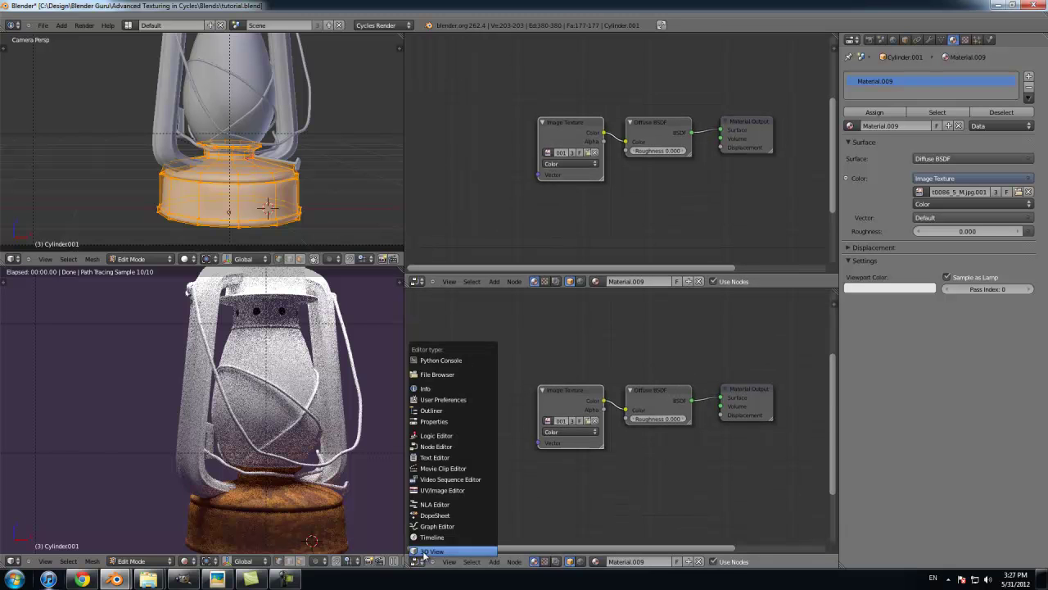
{"action": "left_click", "coordinate": [449, 493]}
{"action": "left_click", "coordinate": [608, 561]}
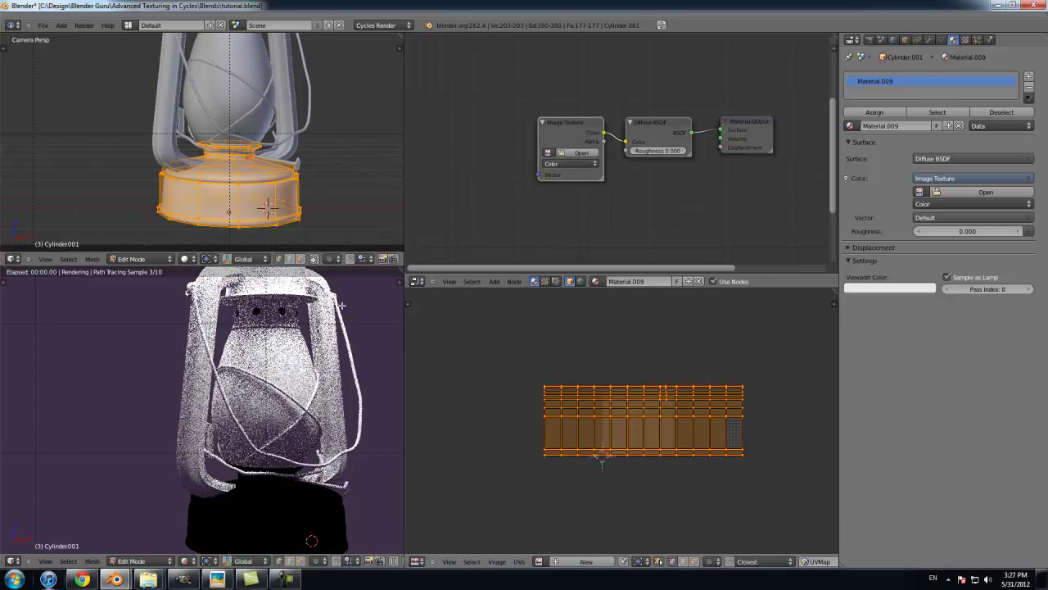
Step: Unwrap the lantern's base from the front view with Cylinder Projection
{"action": "key", "text": "KP_1"}
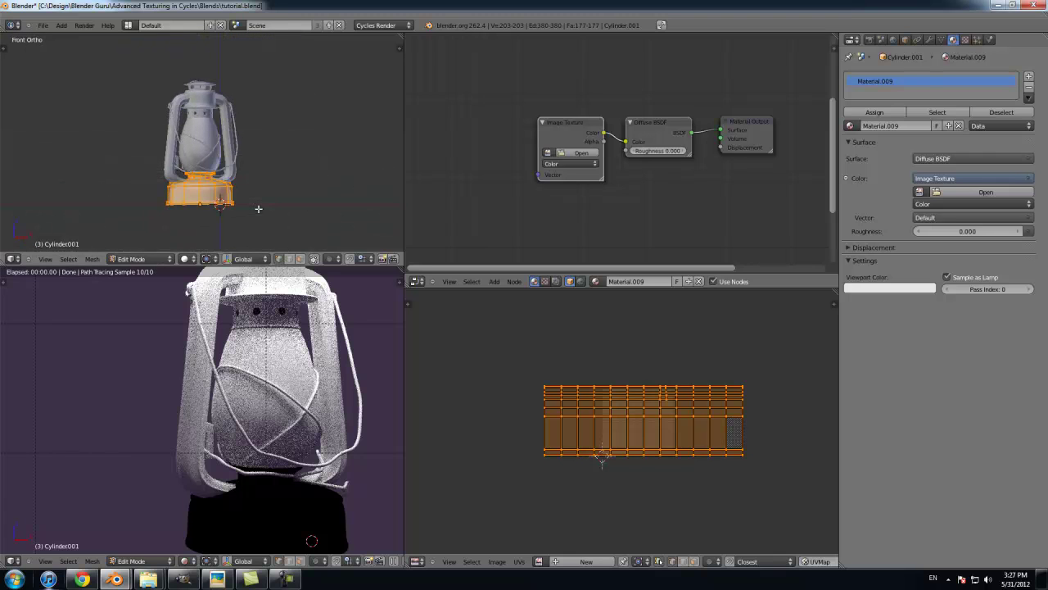
{"action": "key", "text": "u"}
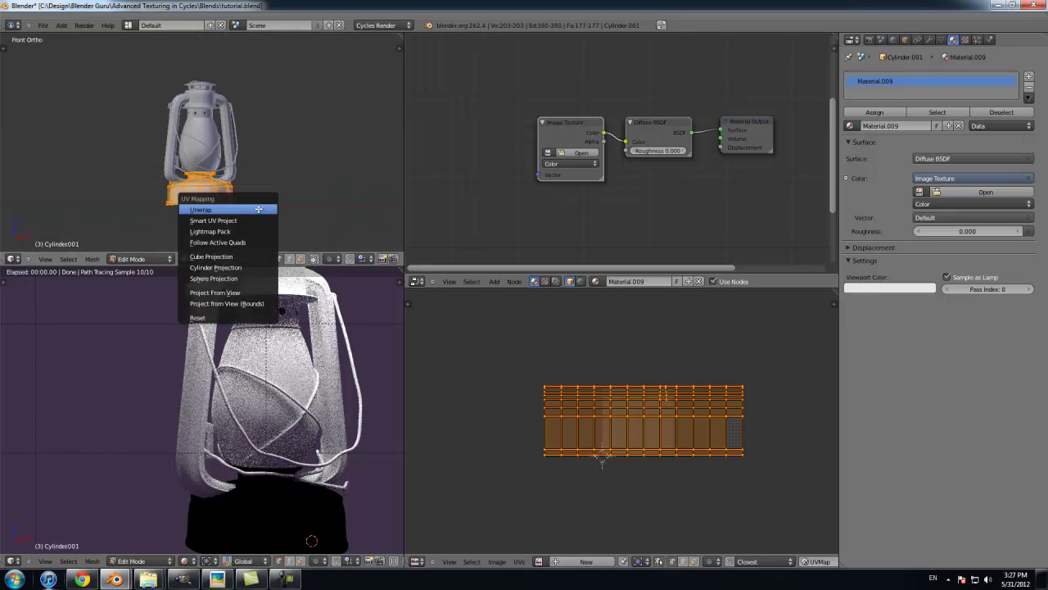
{"action": "left_click", "coordinate": [250, 266]}
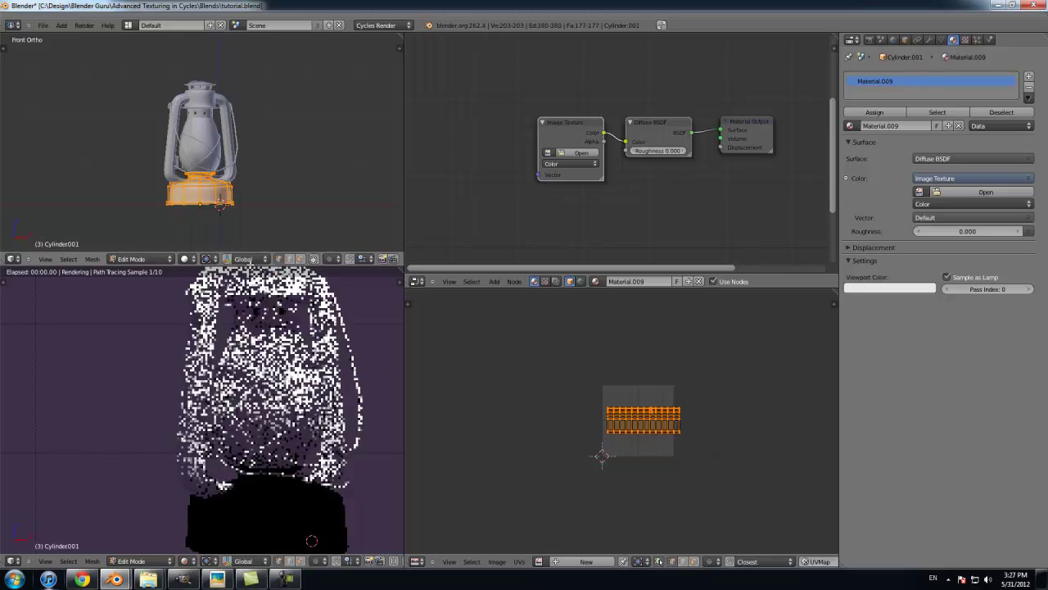
Step: Scale the base's UV layout up to nearly three times the grid's width, nudge it slightly, and return to Object Mode
{"action": "scroll", "coordinate": [706, 428], "scroll_direction": "up", "scroll_amount": 2}
{"action": "scroll", "coordinate": [667, 368], "scroll_direction": "up", "scroll_amount": 1}
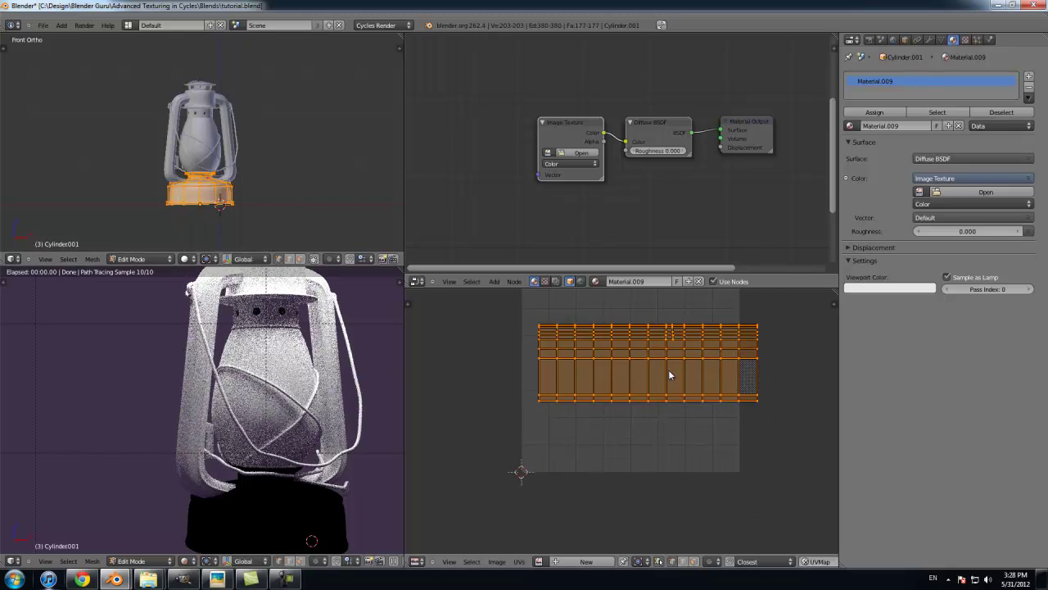
{"action": "key", "text": "s"}
{"action": "left_click", "coordinate": [724, 421]}
{"action": "scroll", "coordinate": [706, 418], "scroll_direction": "down", "scroll_amount": 1}
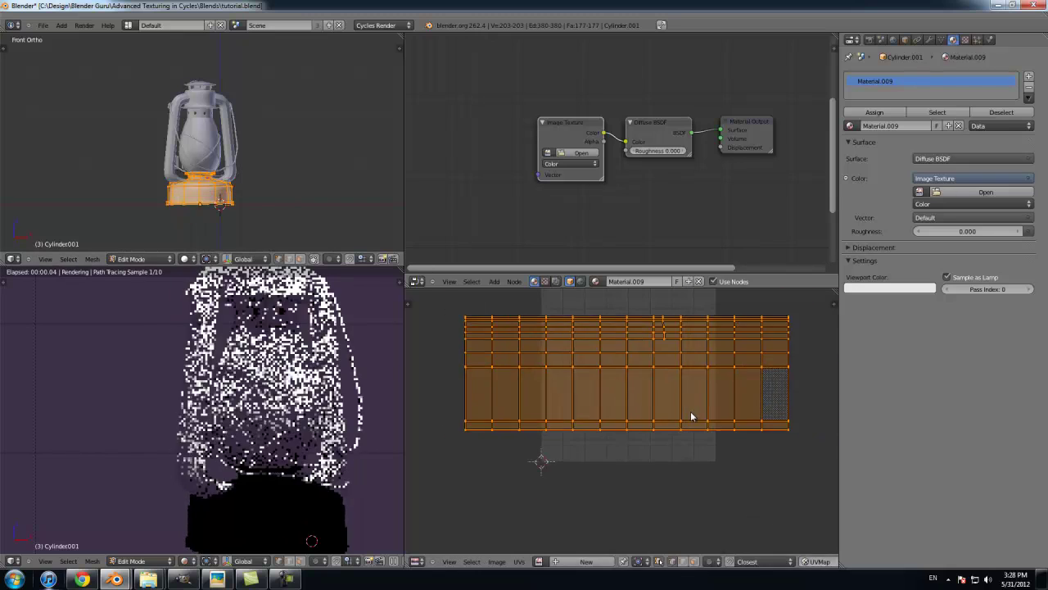
{"action": "scroll", "coordinate": [705, 417], "scroll_direction": "down", "scroll_amount": 1}
{"action": "key", "text": "s"}
{"action": "left_click", "coordinate": [727, 419]}
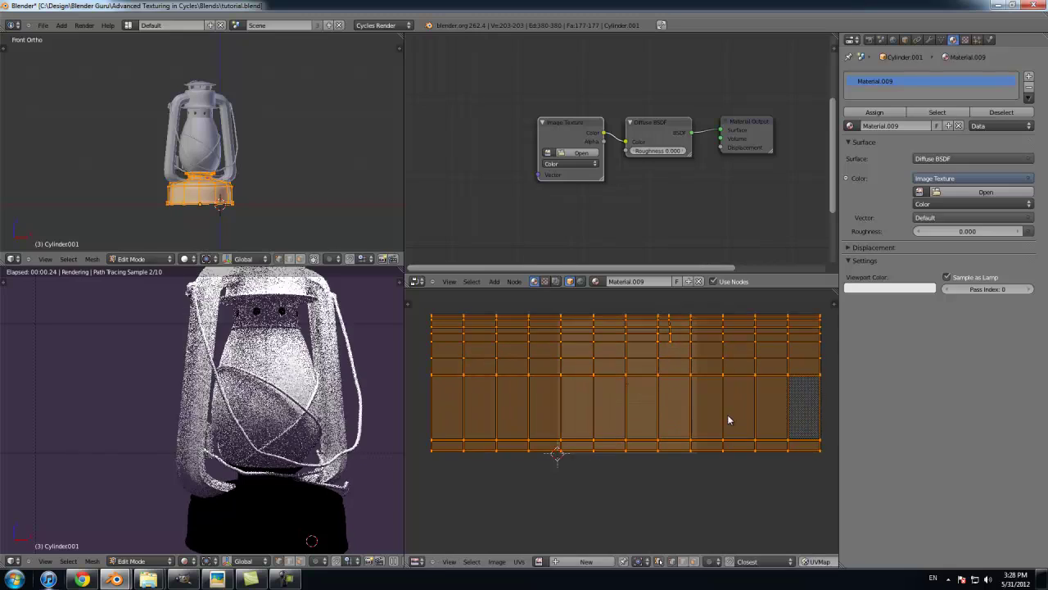
{"action": "key", "text": "g"}
{"action": "left_click", "coordinate": [686, 414]}
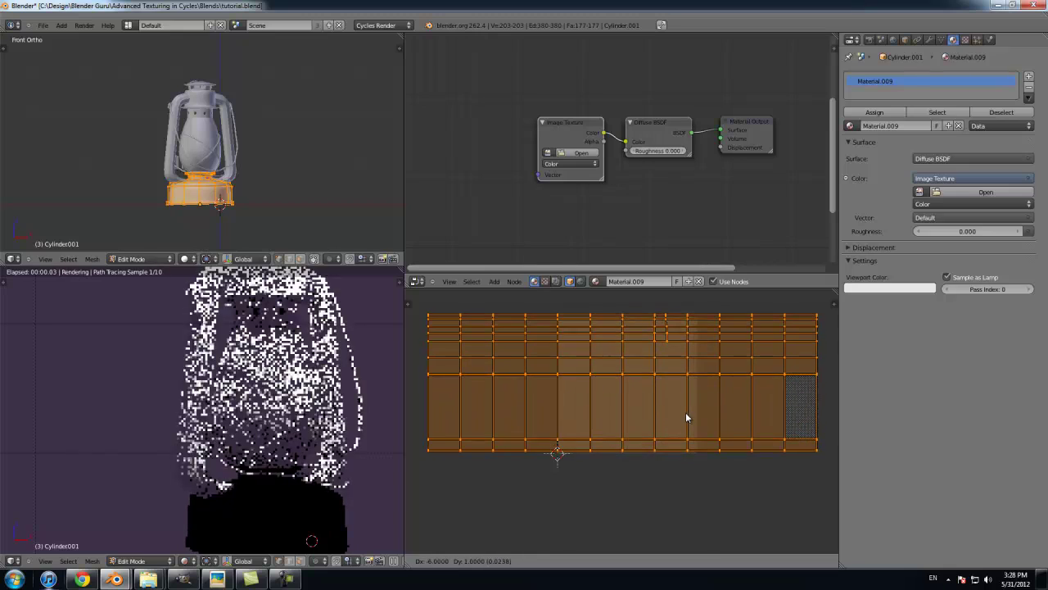
{"action": "key", "text": "Tab"}
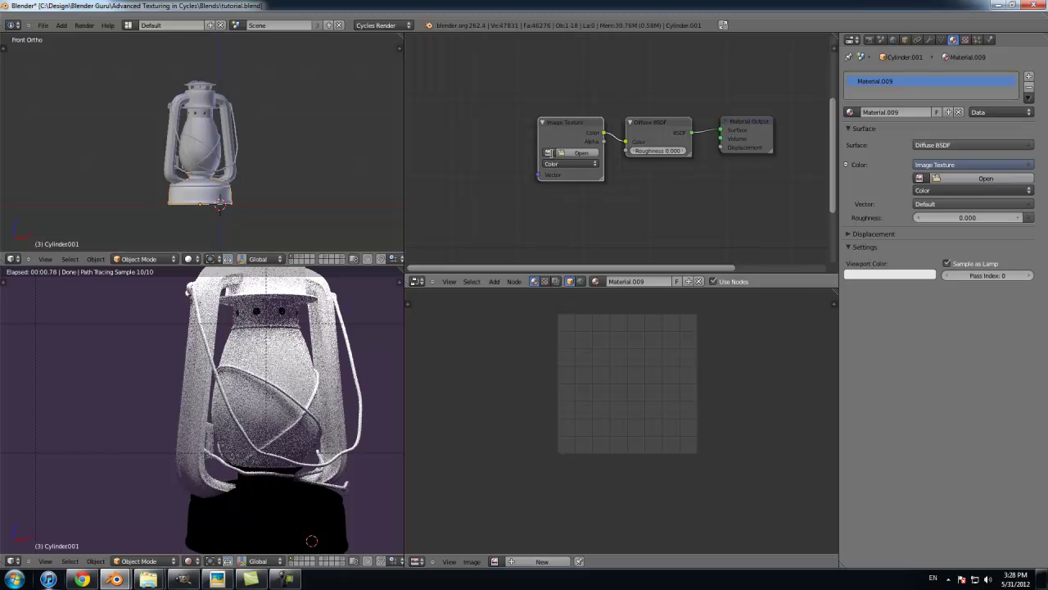
Step: Load Rust0086_5_M.jpg back into the Image Texture node and inspect the rendered base up close
{"action": "left_click", "coordinate": [548, 152]}
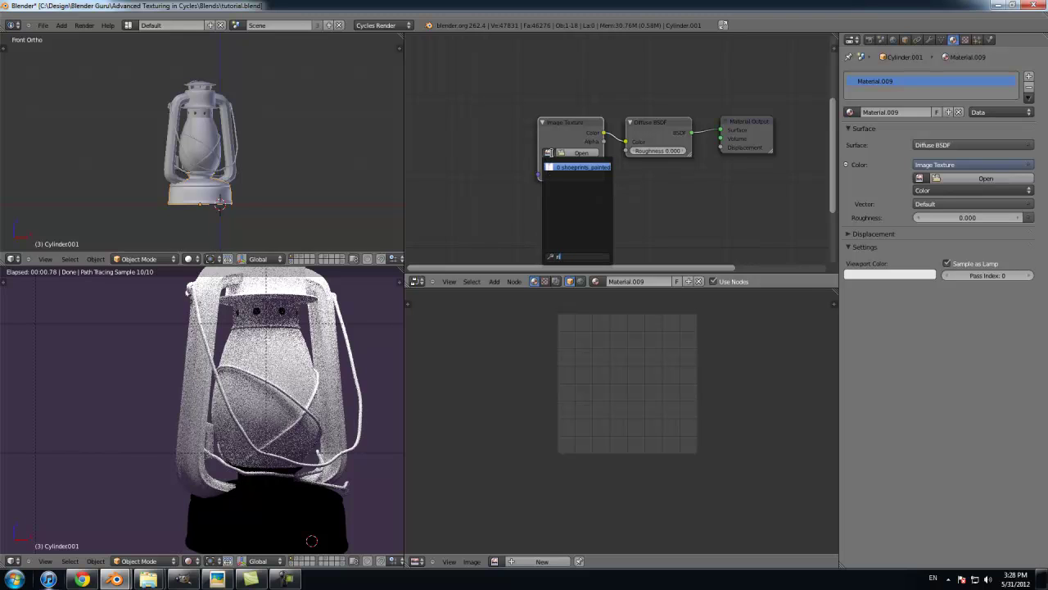
{"action": "type", "text": "ru"}
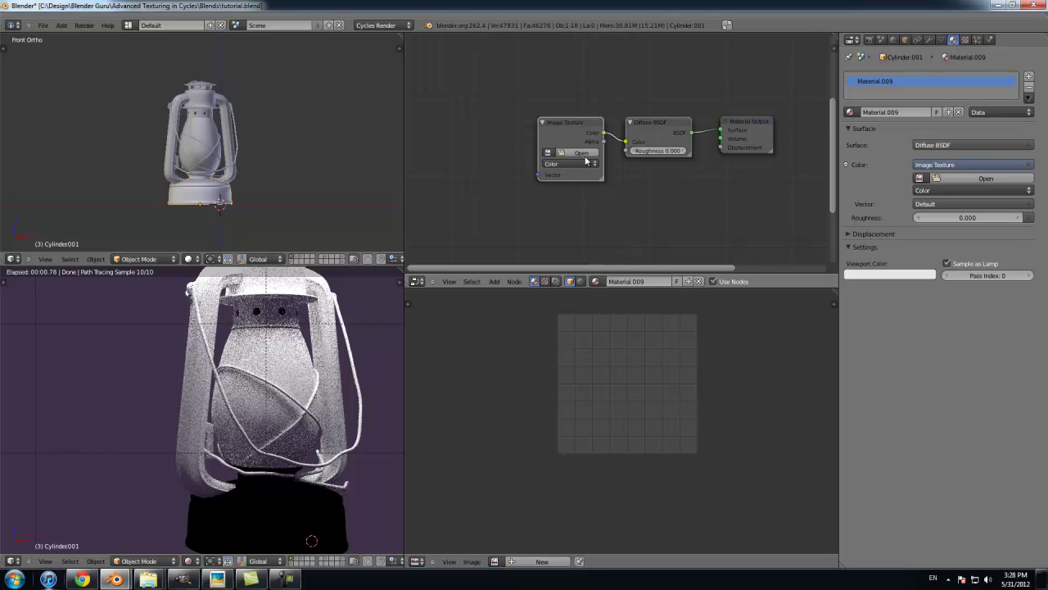
{"action": "left_click", "coordinate": [581, 153]}
{"action": "left_click", "coordinate": [69, 267]}
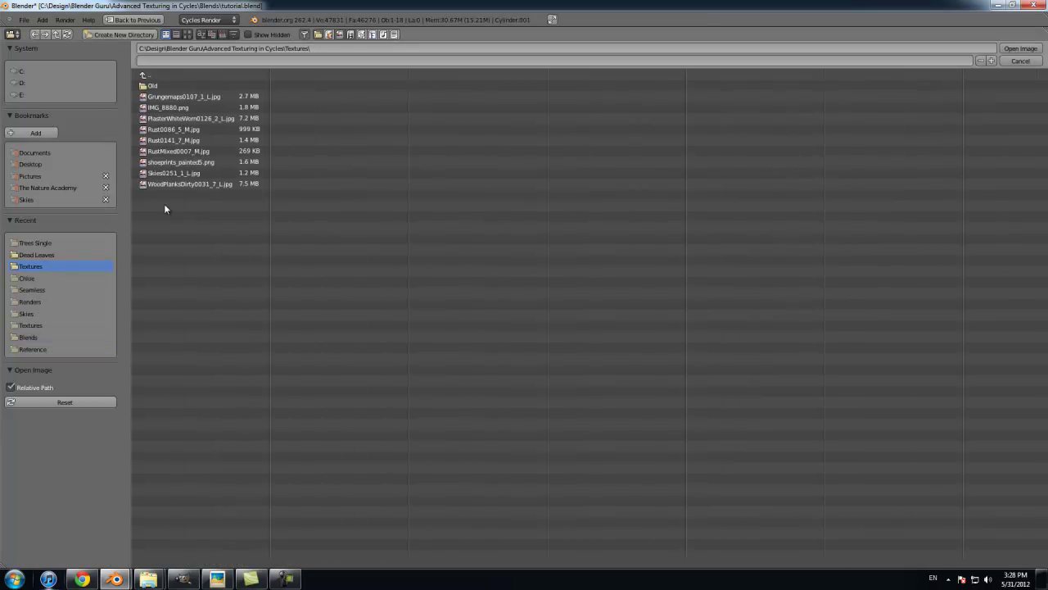
{"action": "left_click", "coordinate": [187, 34]}
{"action": "double_click", "coordinate": [505, 95]}
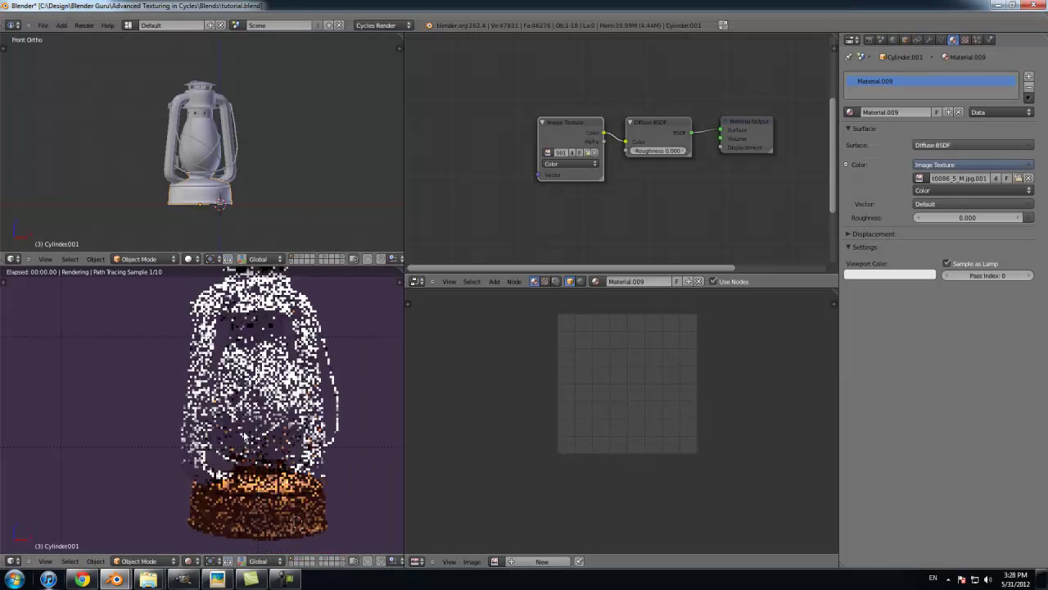
{"action": "scroll", "coordinate": [280, 449], "scroll_direction": "up", "scroll_amount": 4}
{"action": "middle_click_drag", "start_coordinate": [272, 393], "coordinate": [205, 412], "text": "shift"}
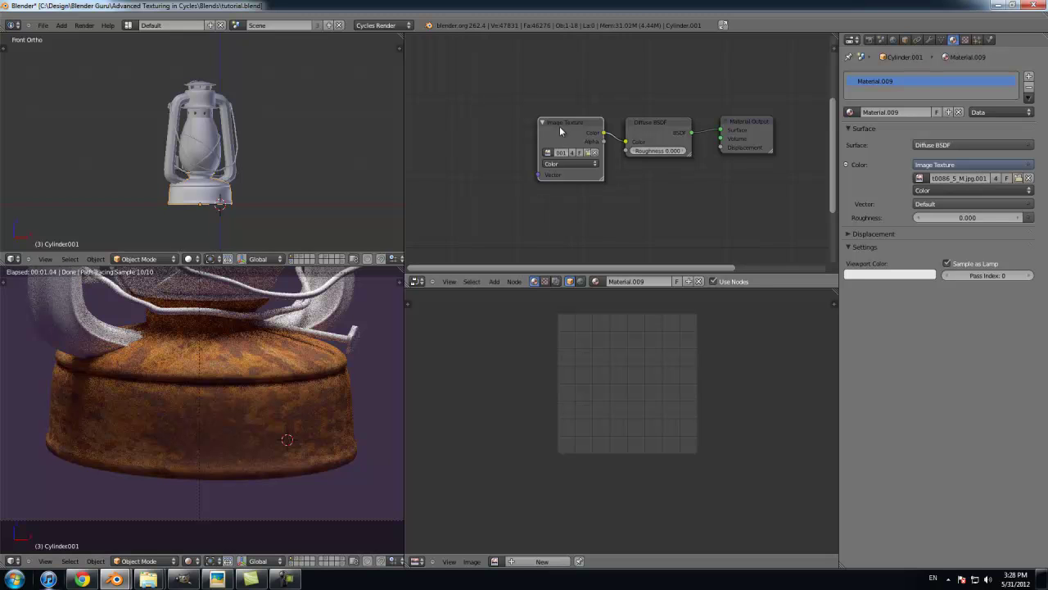
Step: Move the Image Texture node farther away from the Diffuse BSDF node to make room between them
{"action": "left_click_drag", "start_coordinate": [560, 134], "coordinate": [537, 122]}
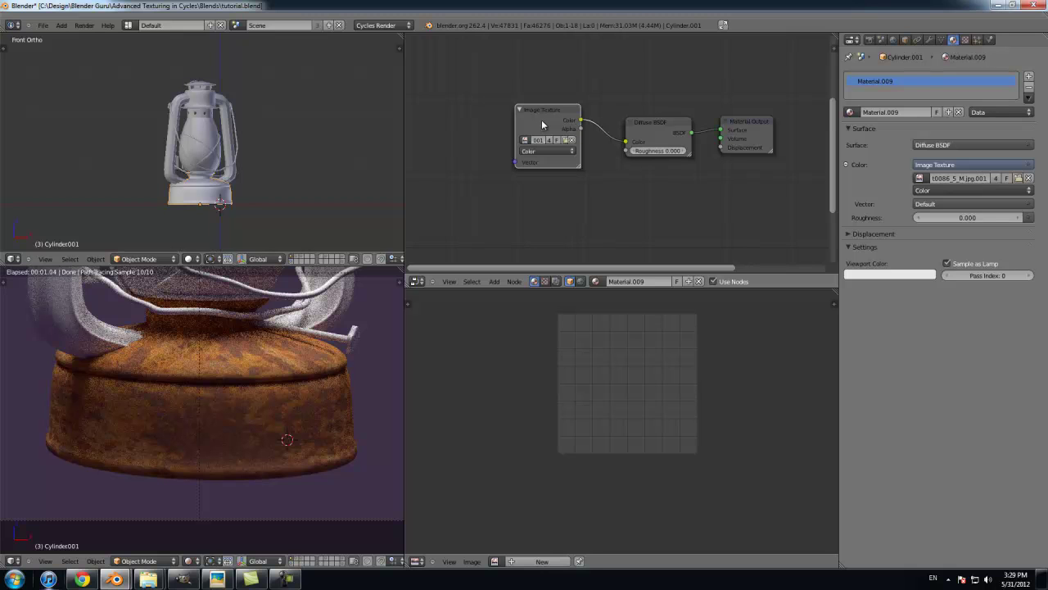
{"action": "left_click_drag", "start_coordinate": [538, 121], "coordinate": [491, 136]}
{"action": "scroll", "coordinate": [508, 137], "scroll_direction": "up", "scroll_amount": 1}
{"action": "scroll", "coordinate": [545, 149], "scroll_direction": "down", "scroll_amount": 2}
{"action": "scroll", "coordinate": [559, 161], "scroll_direction": "up", "scroll_amount": 2}
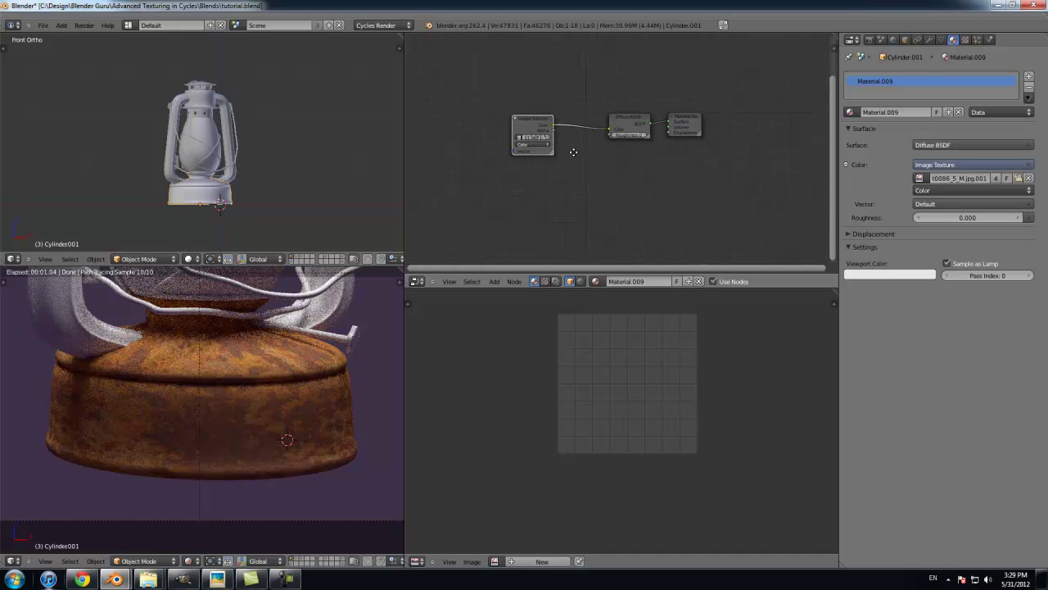
Step: Add a second Image Texture node below the first and load RustMixed0007_M.jpg into it
{"action": "key", "text": "shift+a"}
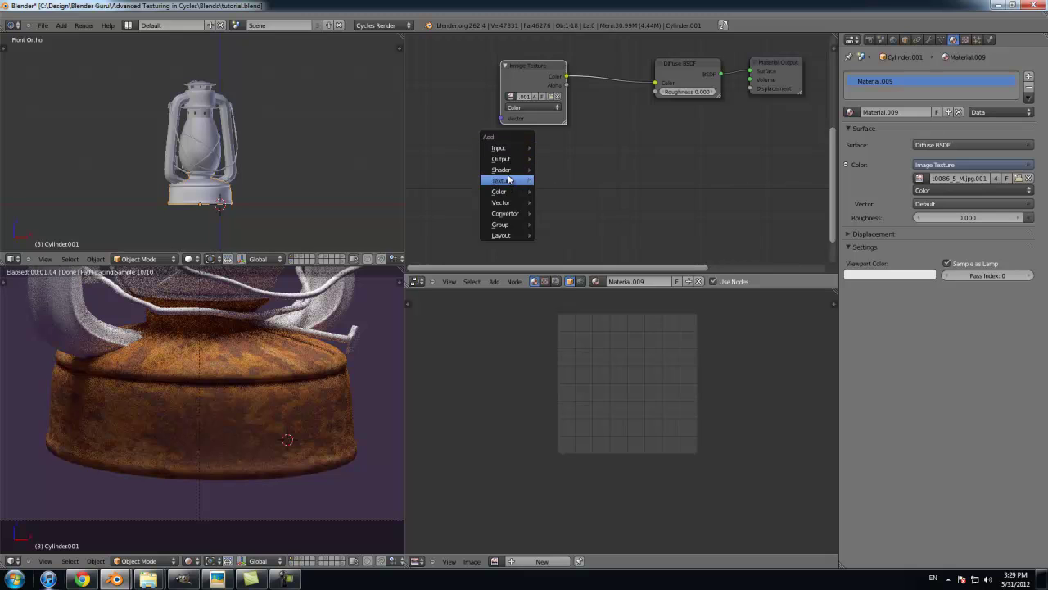
{"action": "mouse_move", "coordinate": [516, 181]}
{"action": "left_click", "coordinate": [548, 180]}
{"action": "left_click", "coordinate": [496, 182]}
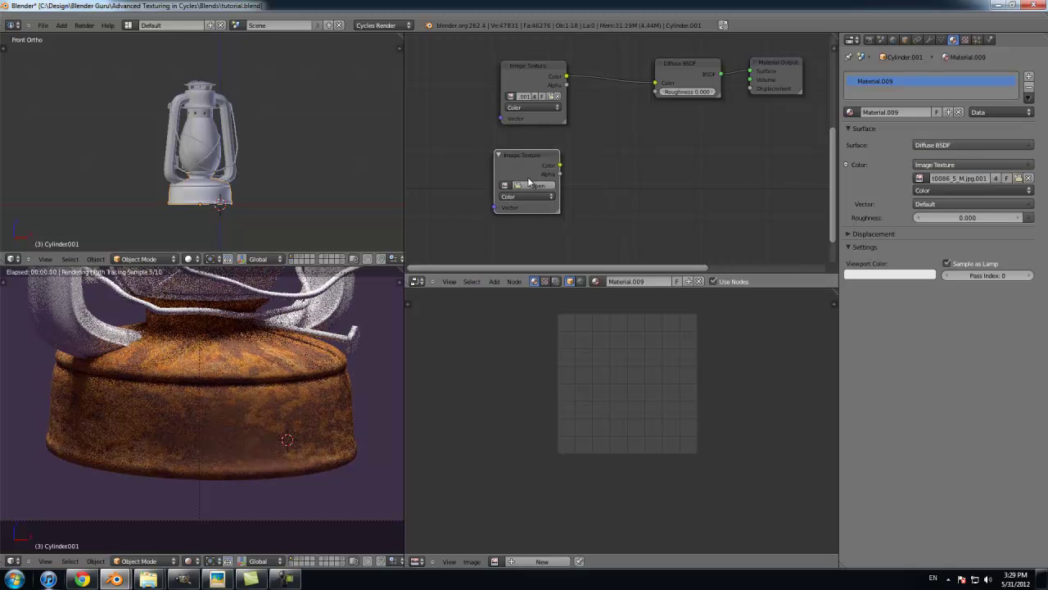
{"action": "left_click", "coordinate": [539, 188]}
{"action": "left_click", "coordinate": [33, 266]}
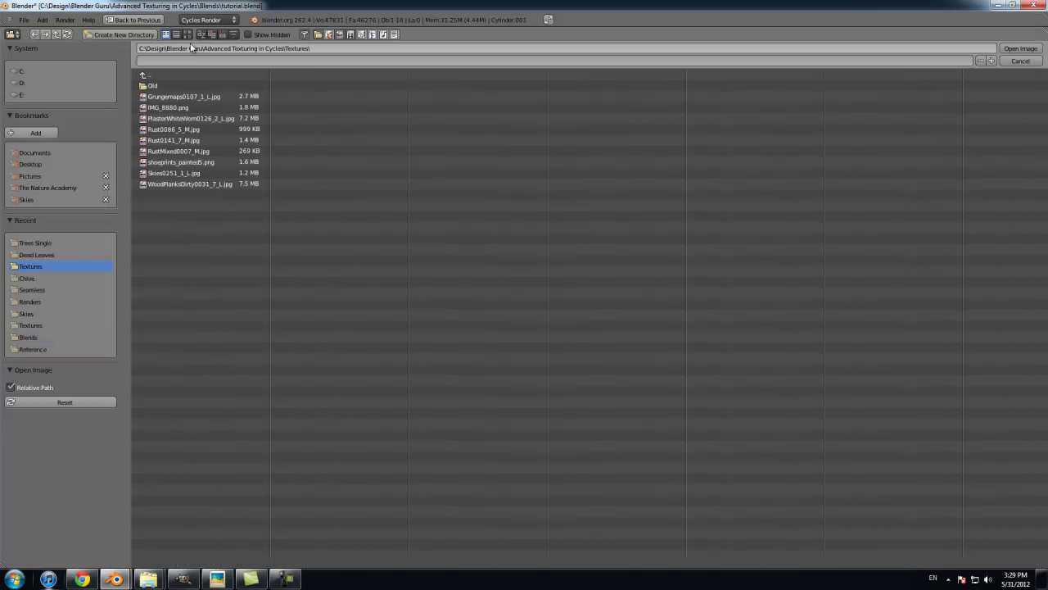
{"action": "left_click", "coordinate": [187, 35]}
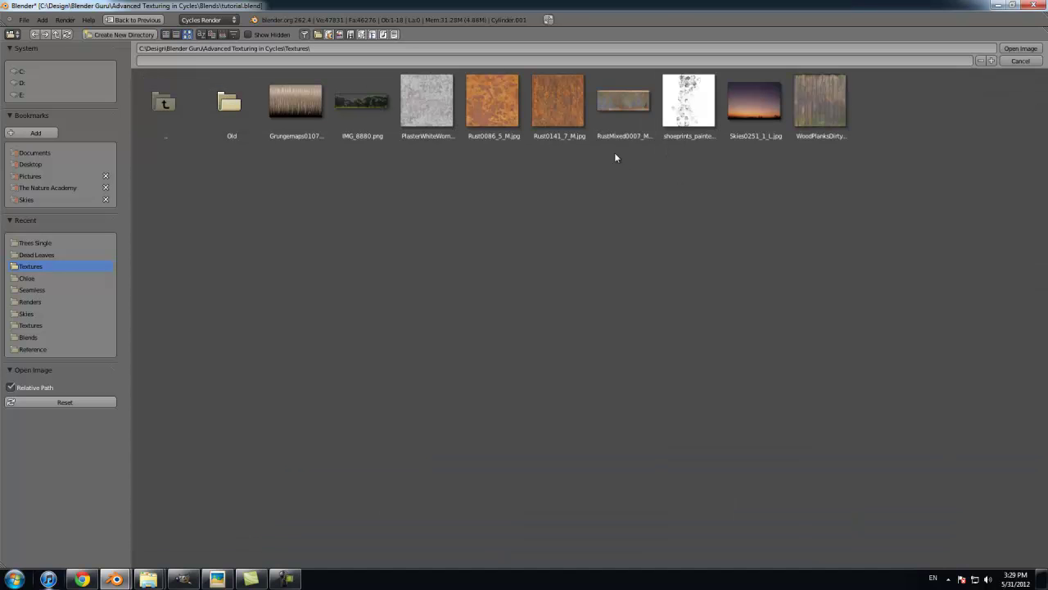
{"action": "left_click", "coordinate": [608, 108]}
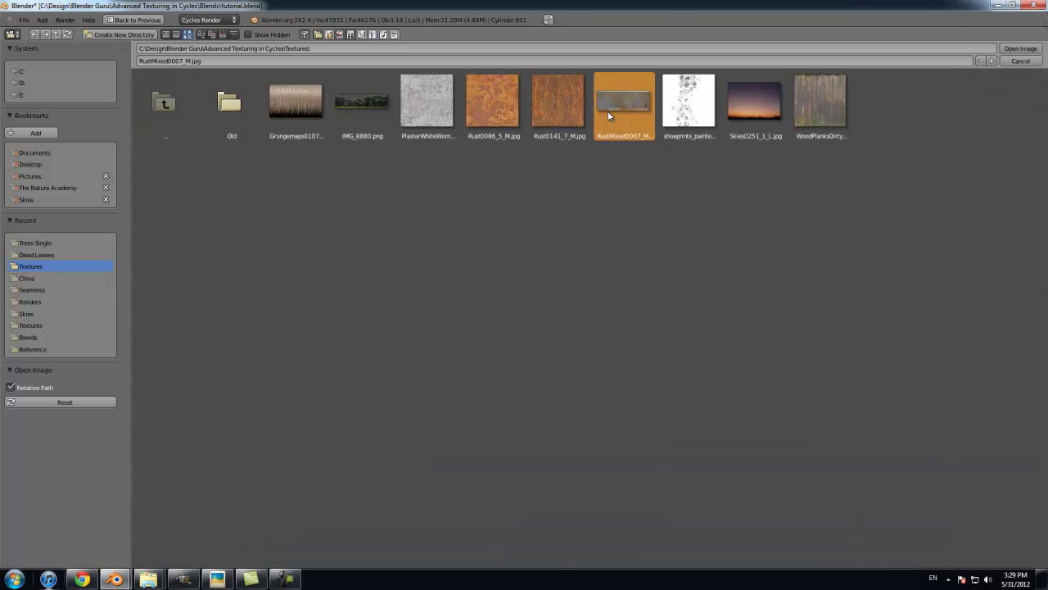
{"action": "left_click", "coordinate": [1020, 49]}
Step: Move both Image Texture nodes farther from the Diffuse BSDF node
{"action": "scroll", "coordinate": [598, 169], "scroll_direction": "down", "scroll_amount": 4}
{"action": "left_click_drag", "start_coordinate": [561, 160], "coordinate": [532, 161]}
{"action": "left_click_drag", "start_coordinate": [563, 118], "coordinate": [531, 115]}
{"action": "scroll", "coordinate": [571, 137], "scroll_direction": "up", "scroll_amount": 4}
{"action": "scroll", "coordinate": [570, 137], "scroll_direction": "up", "scroll_amount": 1}
Step: Add a Mix color node beside the image textures and connect the lower Image Texture's Color output to its Color2 input
{"action": "key", "text": "shift+a"}
{"action": "mouse_move", "coordinate": [557, 146]}
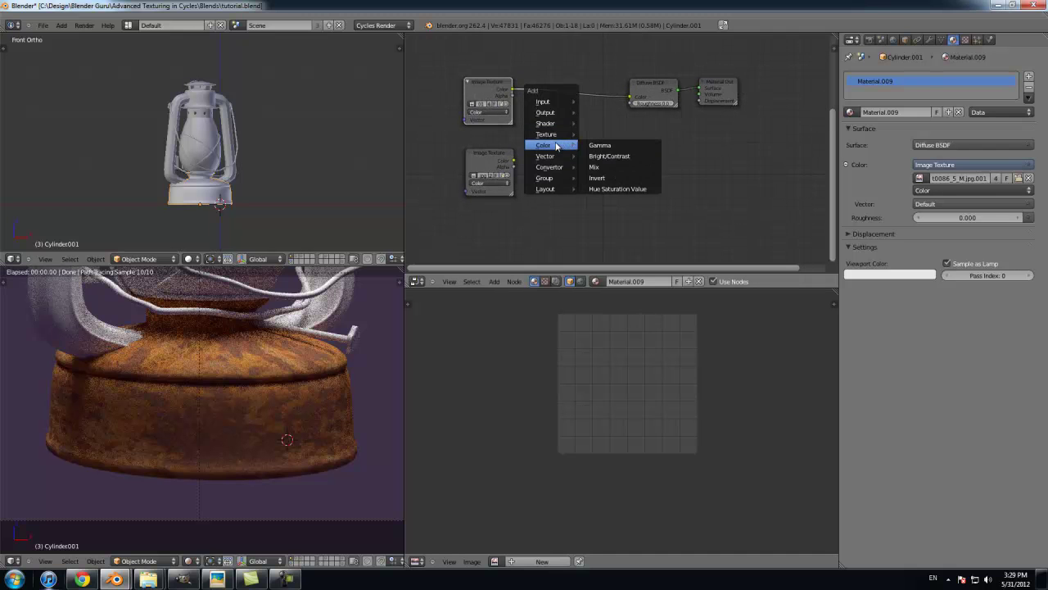
{"action": "left_click", "coordinate": [599, 168]}
{"action": "left_click", "coordinate": [569, 115]}
{"action": "left_click_drag", "start_coordinate": [514, 163], "coordinate": [571, 153]}
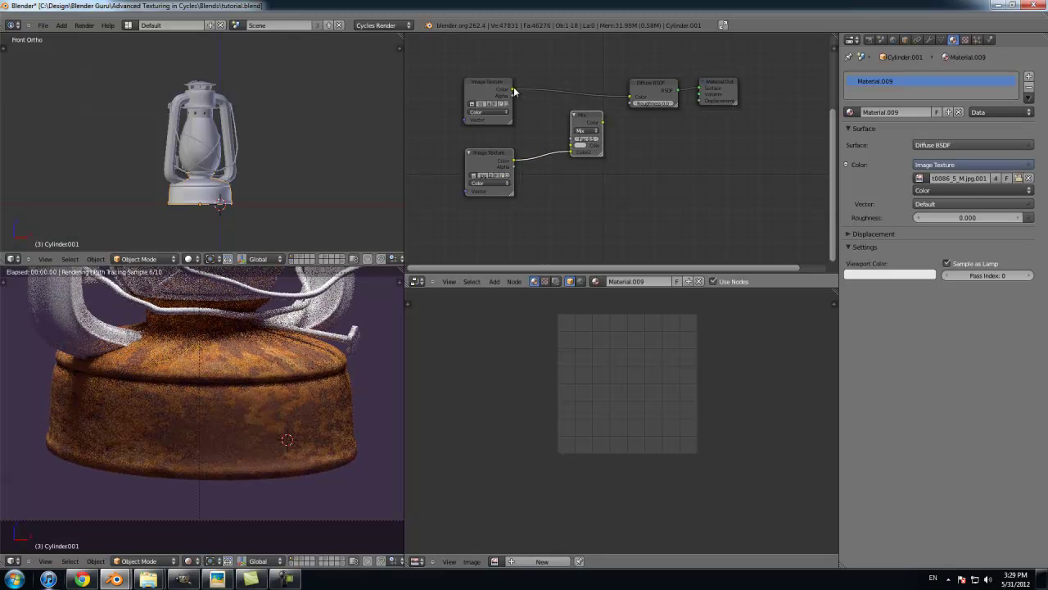
Step: Connect the upper Image Texture's Color output to the Mix node's Fac input
{"action": "left_click_drag", "start_coordinate": [513, 90], "coordinate": [549, 122]}
{"action": "scroll", "coordinate": [471, 88], "scroll_direction": "up", "scroll_amount": 1}
{"action": "left_click_drag", "start_coordinate": [473, 76], "coordinate": [471, 83]}
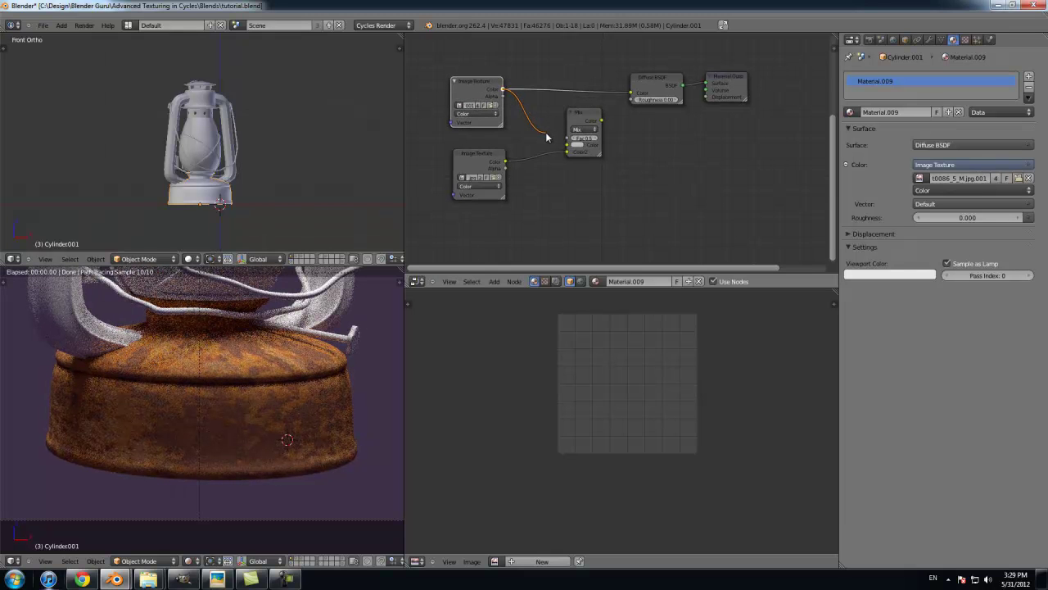
{"action": "left_click_drag", "start_coordinate": [542, 139], "coordinate": [567, 139]}
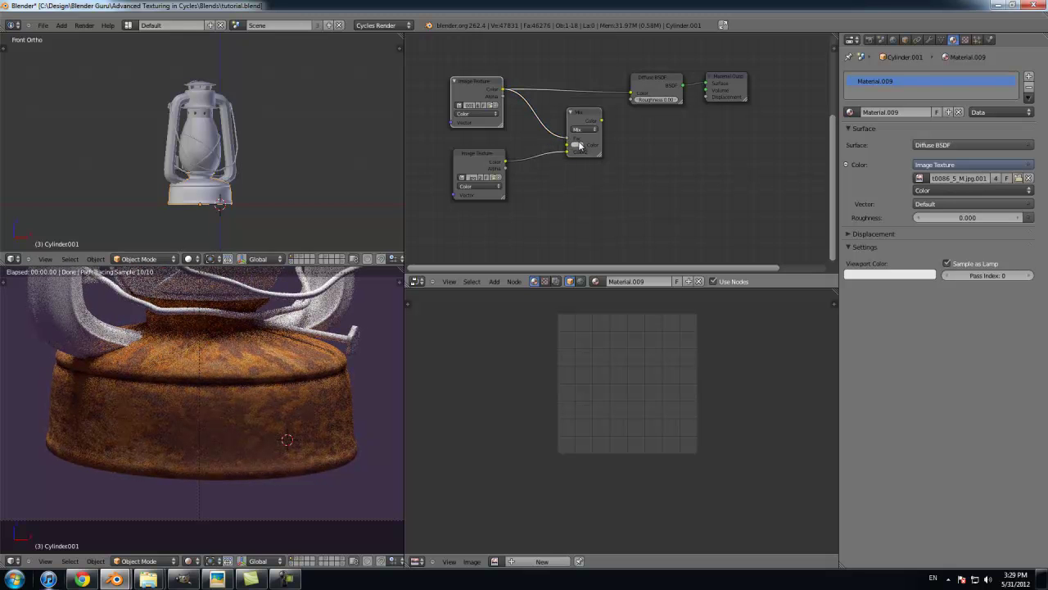
Step: Set the Mix node's Color1 to a bright magenta
{"action": "left_click", "coordinate": [578, 145]}
{"action": "left_click_drag", "start_coordinate": [604, 75], "coordinate": [624, 82]}
{"action": "scroll", "coordinate": [603, 158], "scroll_direction": "up", "scroll_amount": 2}
{"action": "middle_click_drag", "start_coordinate": [602, 157], "coordinate": [669, 154]}
{"action": "scroll", "coordinate": [669, 153], "scroll_direction": "down", "scroll_amount": 1}
Step: Move the two Image Texture nodes apart and farther from the Mix node to make room between them
{"action": "left_click_drag", "start_coordinate": [601, 163], "coordinate": [579, 186]}
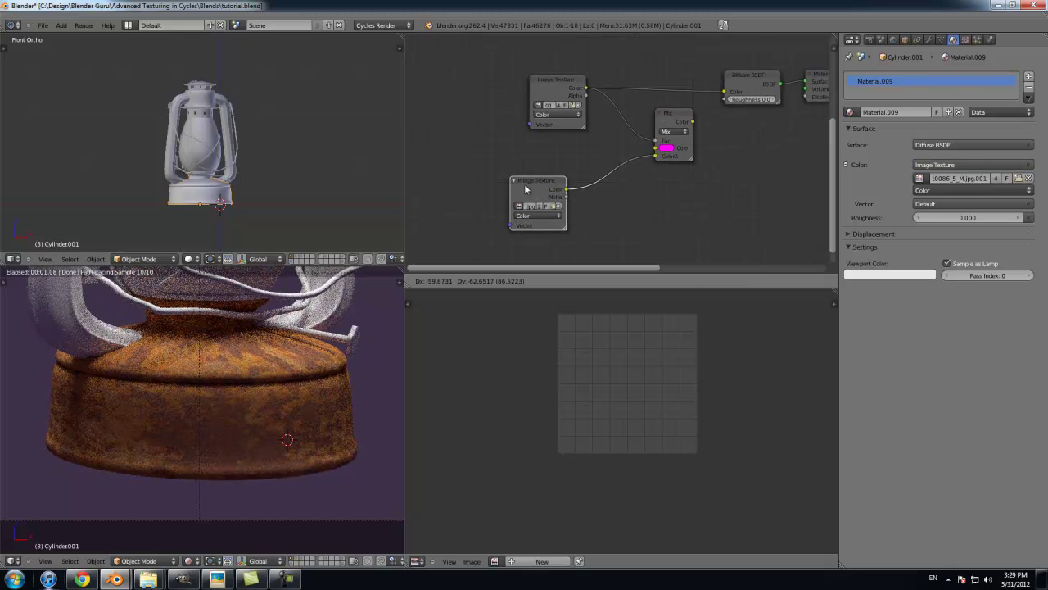
{"action": "left_click_drag", "start_coordinate": [583, 105], "coordinate": [540, 95]}
{"action": "left_click_drag", "start_coordinate": [526, 189], "coordinate": [503, 203]}
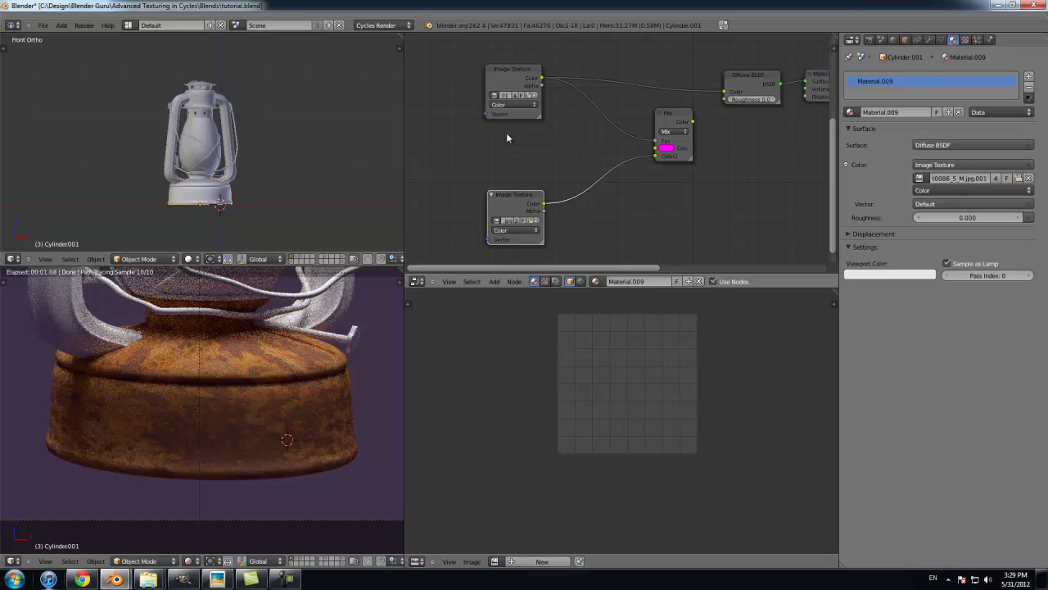
{"action": "left_click_drag", "start_coordinate": [506, 199], "coordinate": [501, 187]}
Step: Nudge the Mix node and connect its Color output to the Diffuse BSDF's Color input
{"action": "left_click_drag", "start_coordinate": [675, 120], "coordinate": [651, 138]}
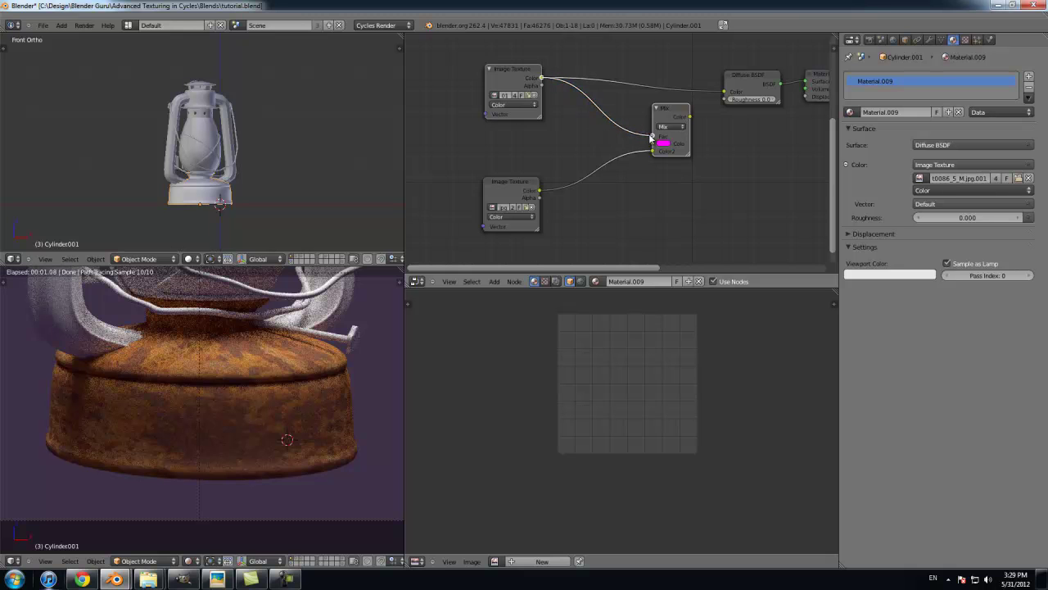
{"action": "scroll", "coordinate": [704, 130], "scroll_direction": "down", "scroll_amount": 1}
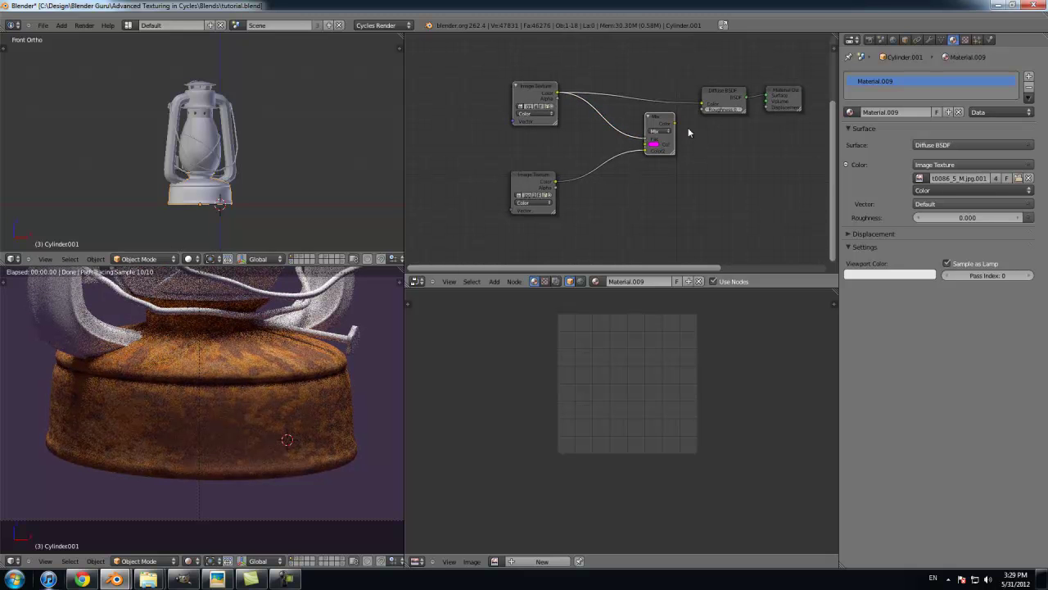
{"action": "left_click_drag", "start_coordinate": [695, 111], "coordinate": [702, 105]}
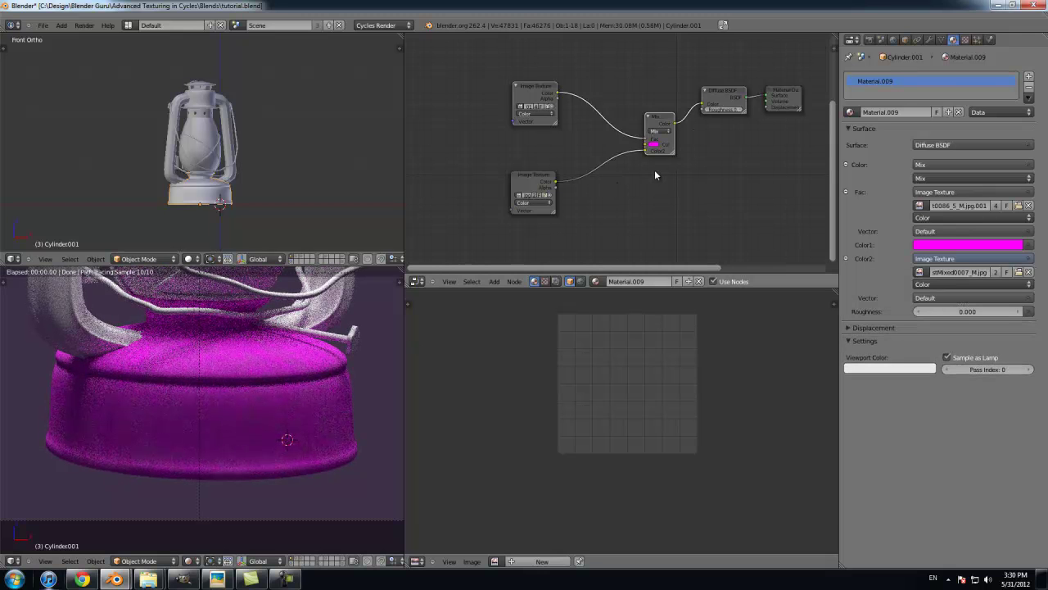
Step: Add a ColorRamp node and insert it on the link between the upper Image Texture and the Mix node's Fac input
{"action": "scroll", "coordinate": [654, 169], "scroll_direction": "up", "scroll_amount": 2}
{"action": "key", "text": "shift+a"}
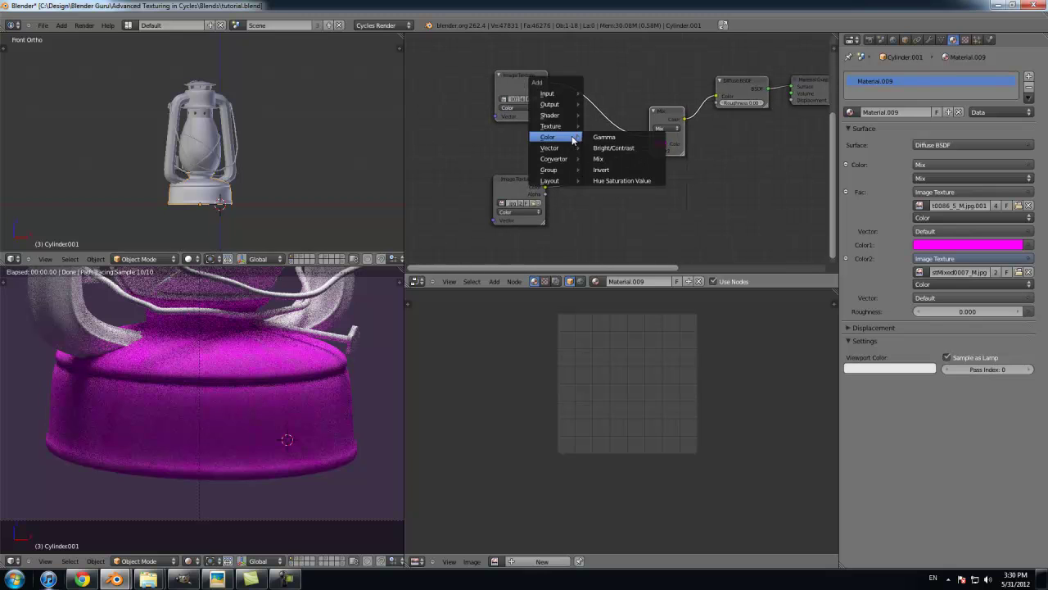
{"action": "mouse_move", "coordinate": [564, 139]}
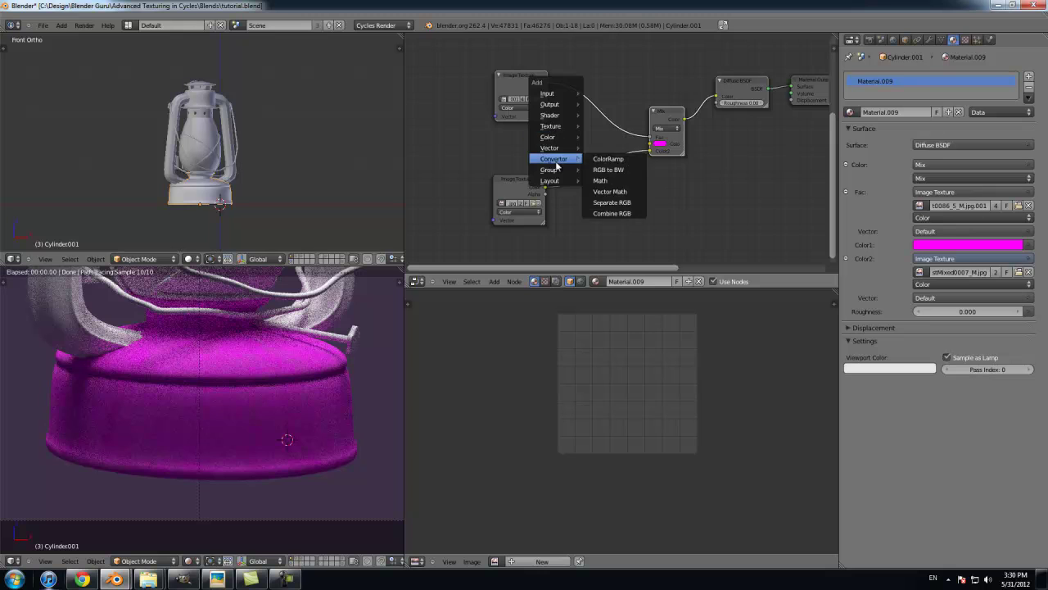
{"action": "left_click", "coordinate": [614, 159]}
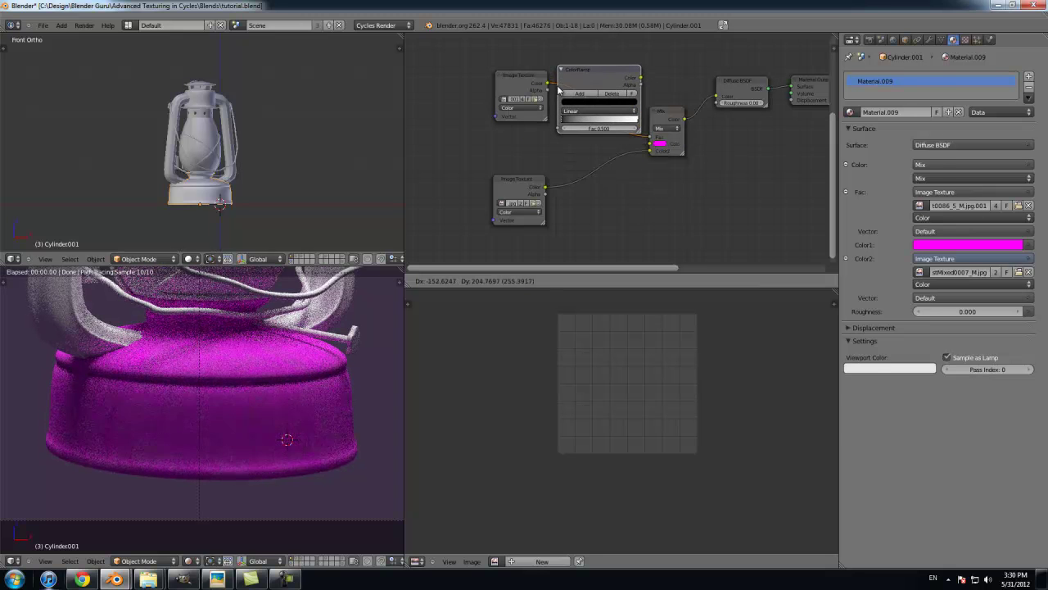
{"action": "left_click", "coordinate": [559, 86]}
Step: Reposition the upper Image Texture and ColorRamp nodes, and bring the ramp's black and white stops close together near its dark end
{"action": "left_click_drag", "start_coordinate": [487, 73], "coordinate": [469, 69]}
{"action": "left_click_drag", "start_coordinate": [577, 72], "coordinate": [566, 80]}
{"action": "mouse_move", "coordinate": [555, 133]}
{"action": "left_mouse_down"}
{"action": "mouse_move", "coordinate": [622, 129]}
{"action": "mouse_move", "coordinate": [565, 130]}
{"action": "mouse_move", "coordinate": [575, 131]}
{"action": "left_mouse_up"}
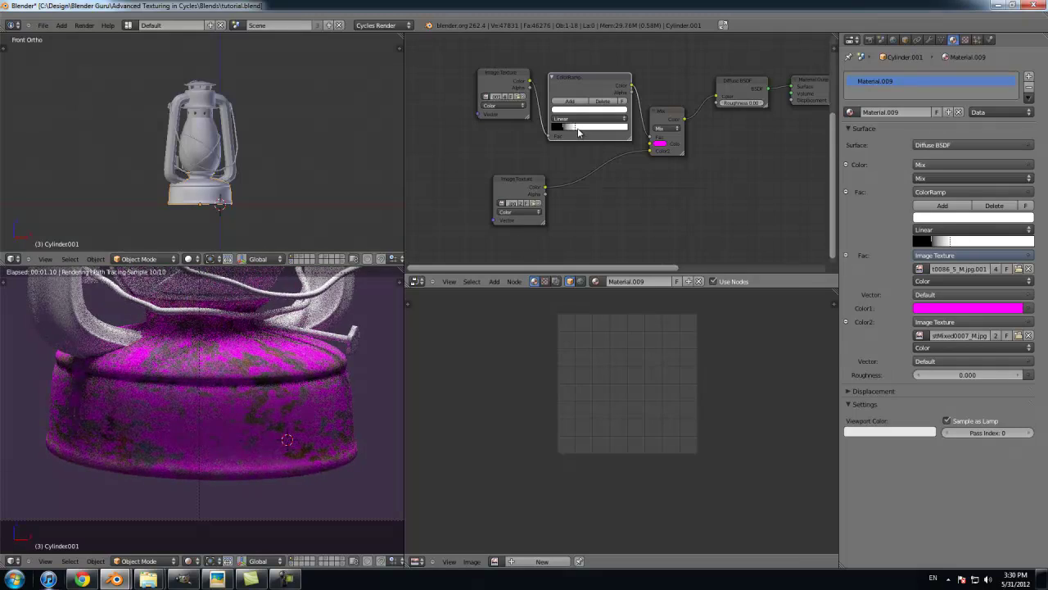
Step: Enlarge the node editor and fine-tune the spacing of the ColorRamp's black and white stops while checking the rendered base
{"action": "scroll", "coordinate": [577, 132], "scroll_direction": "up", "scroll_amount": 1}
{"action": "scroll", "coordinate": [576, 133], "scroll_direction": "up", "scroll_amount": 3}
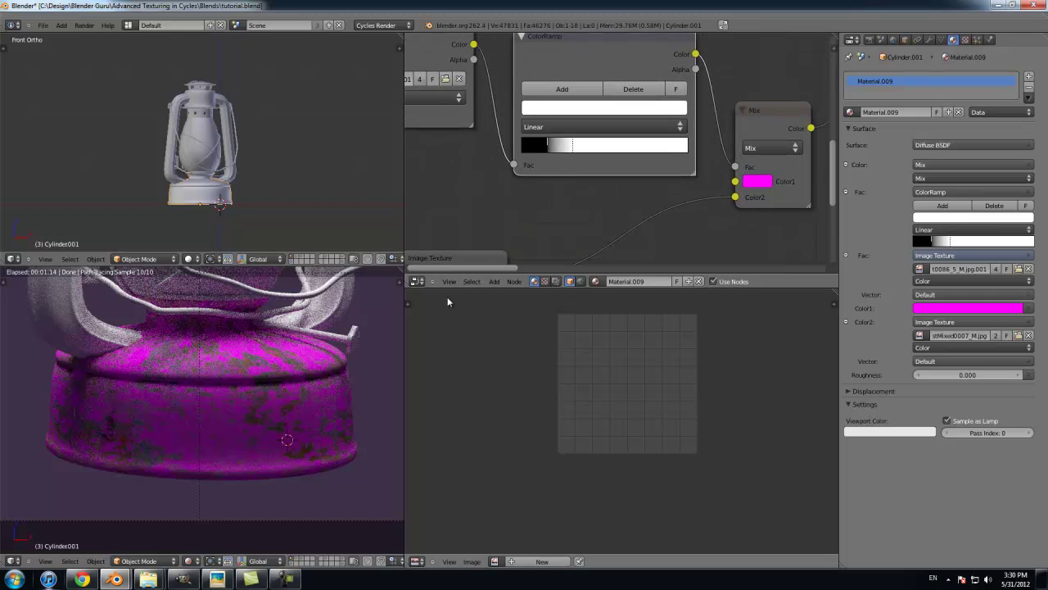
{"action": "left_click_drag", "start_coordinate": [410, 283], "coordinate": [411, 302]}
{"action": "scroll", "coordinate": [536, 288], "scroll_direction": "up", "scroll_amount": 3}
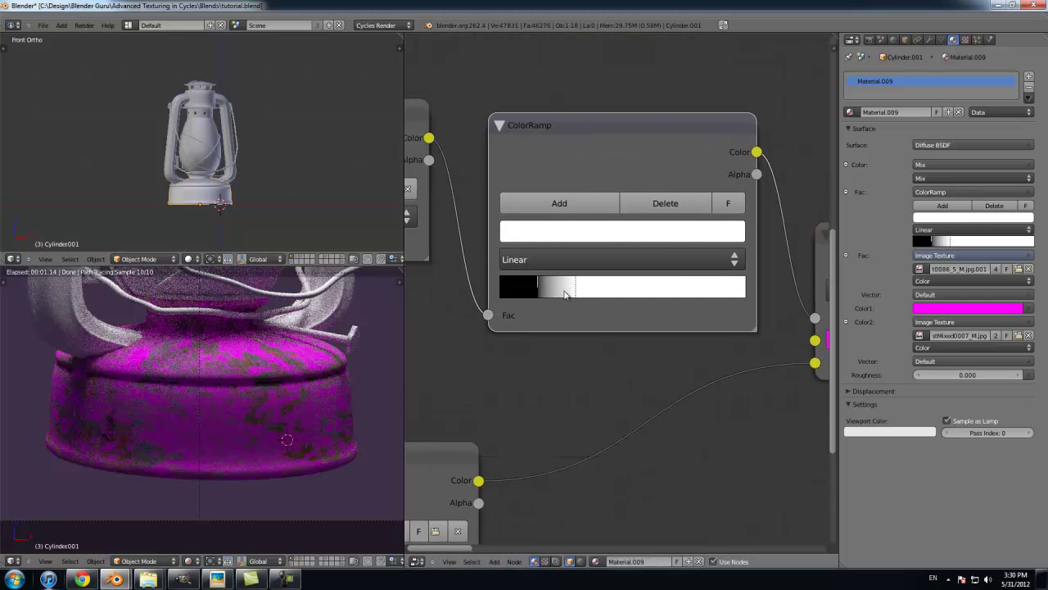
{"action": "left_click_drag", "start_coordinate": [538, 293], "coordinate": [568, 290]}
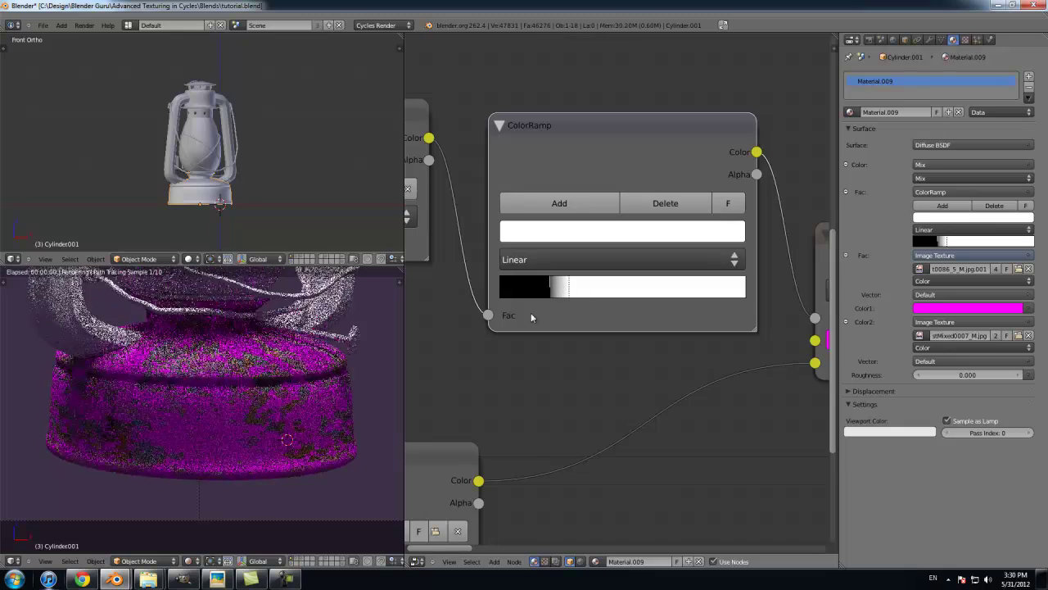
{"action": "scroll", "coordinate": [342, 397], "scroll_direction": "up", "scroll_amount": 3}
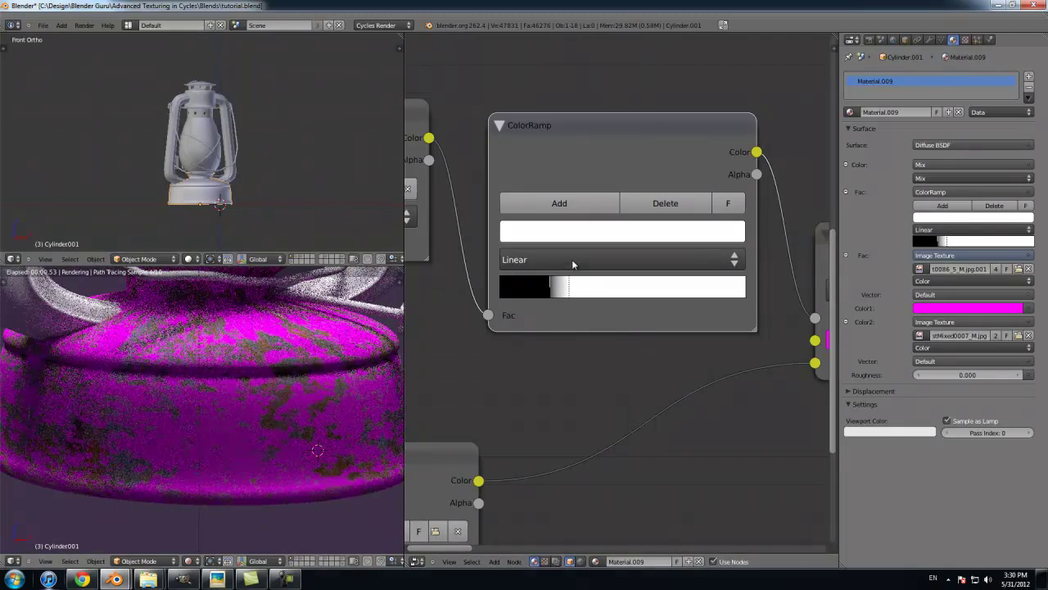
{"action": "left_click_drag", "start_coordinate": [556, 285], "coordinate": [579, 286]}
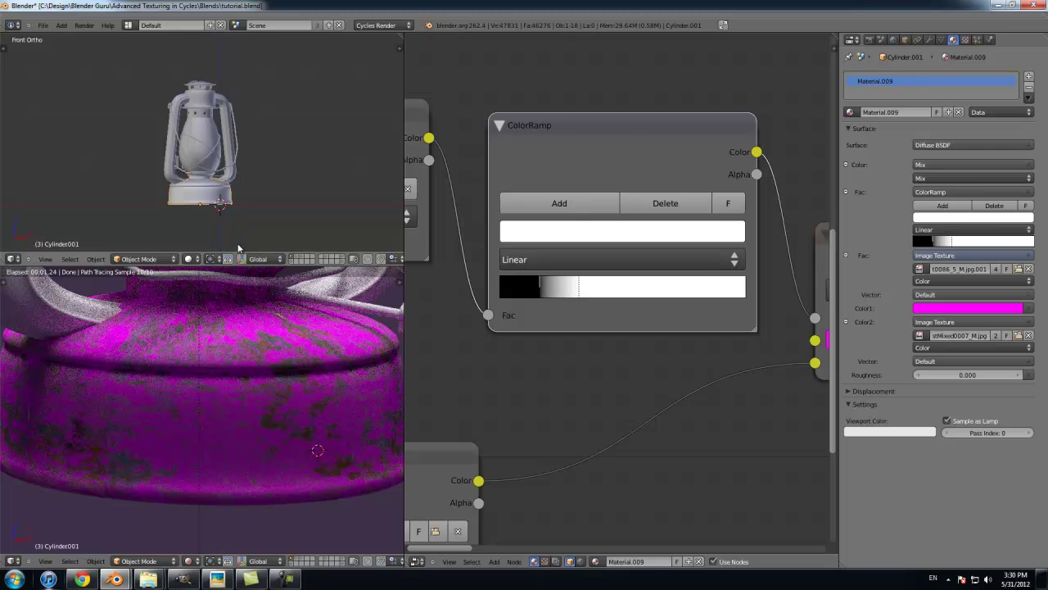
Step: Tidy the node layout by shifting the Mix node down and moving both Image Texture nodes slightly
{"action": "scroll", "coordinate": [480, 323], "scroll_direction": "down", "scroll_amount": 4}
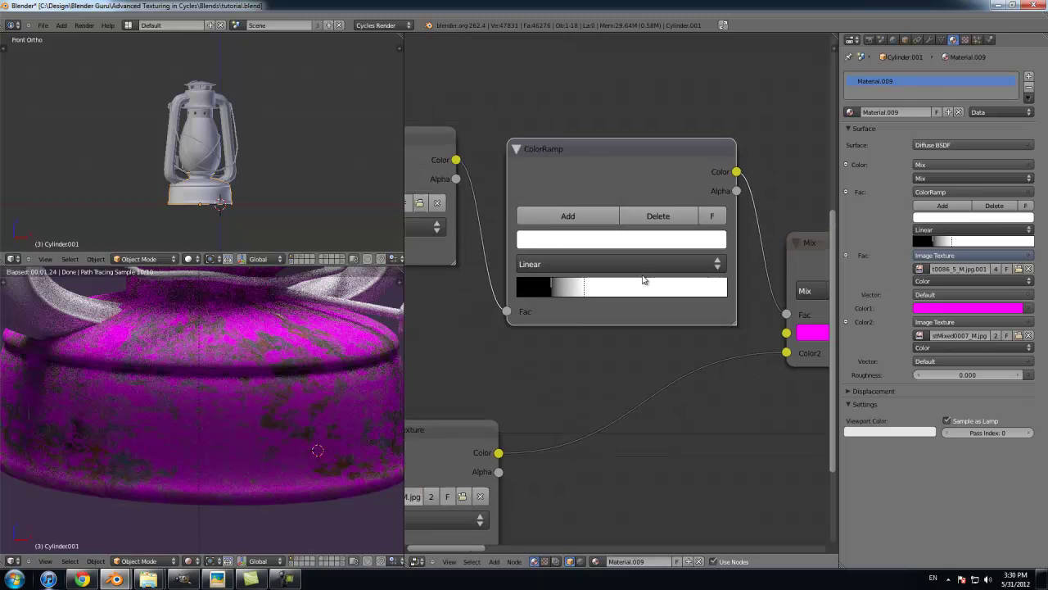
{"action": "left_click_drag", "start_coordinate": [742, 279], "coordinate": [738, 253]}
{"action": "mouse_move", "coordinate": [710, 287]}
{"action": "left_mouse_down"}
{"action": "mouse_move", "coordinate": [698, 284]}
{"action": "mouse_move", "coordinate": [709, 287]}
{"action": "left_mouse_up"}
{"action": "mouse_move", "coordinate": [504, 407]}
{"action": "left_mouse_down"}
{"action": "mouse_move", "coordinate": [501, 420]}
{"action": "mouse_move", "coordinate": [498, 399]}
{"action": "left_mouse_up"}
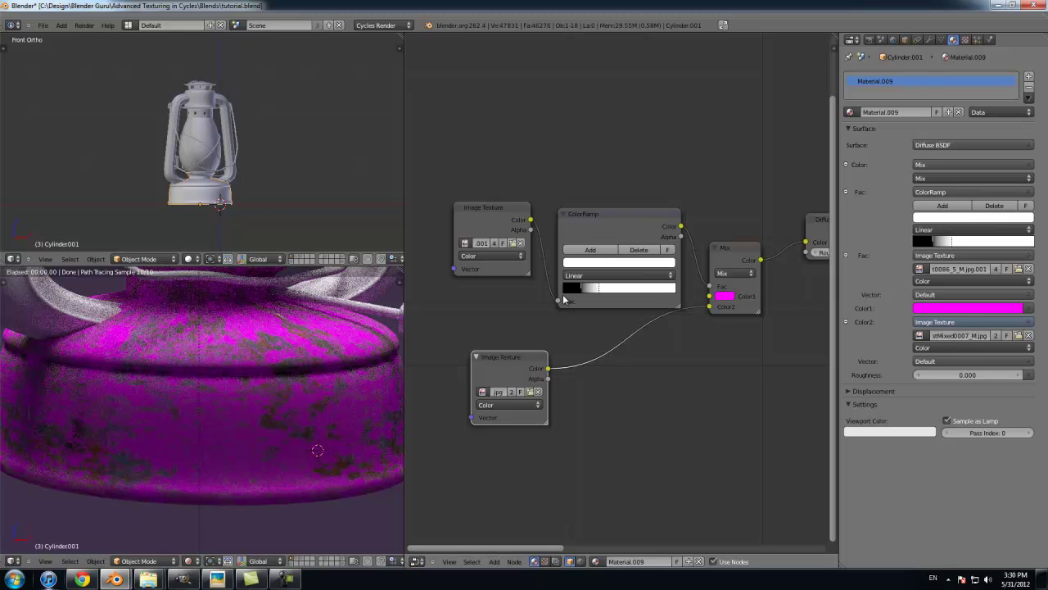
{"action": "left_click_drag", "start_coordinate": [729, 264], "coordinate": [736, 287]}
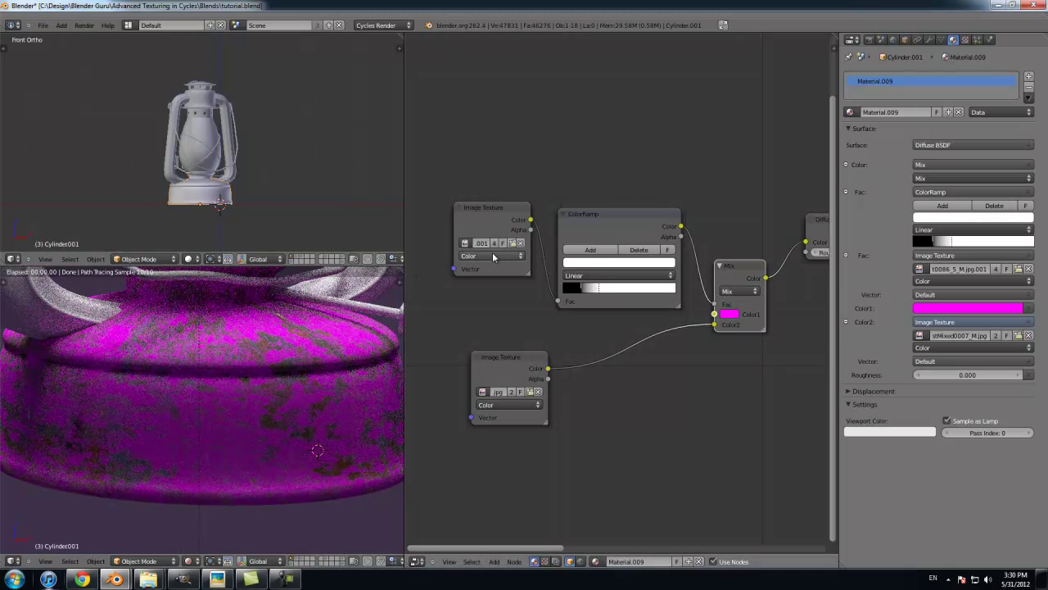
{"action": "mouse_move", "coordinate": [494, 216]}
{"action": "left_mouse_down"}
{"action": "mouse_move", "coordinate": [481, 175]}
{"action": "mouse_move", "coordinate": [485, 224]}
{"action": "left_mouse_up"}
{"action": "scroll", "coordinate": [547, 242], "scroll_direction": "up", "scroll_amount": 2}
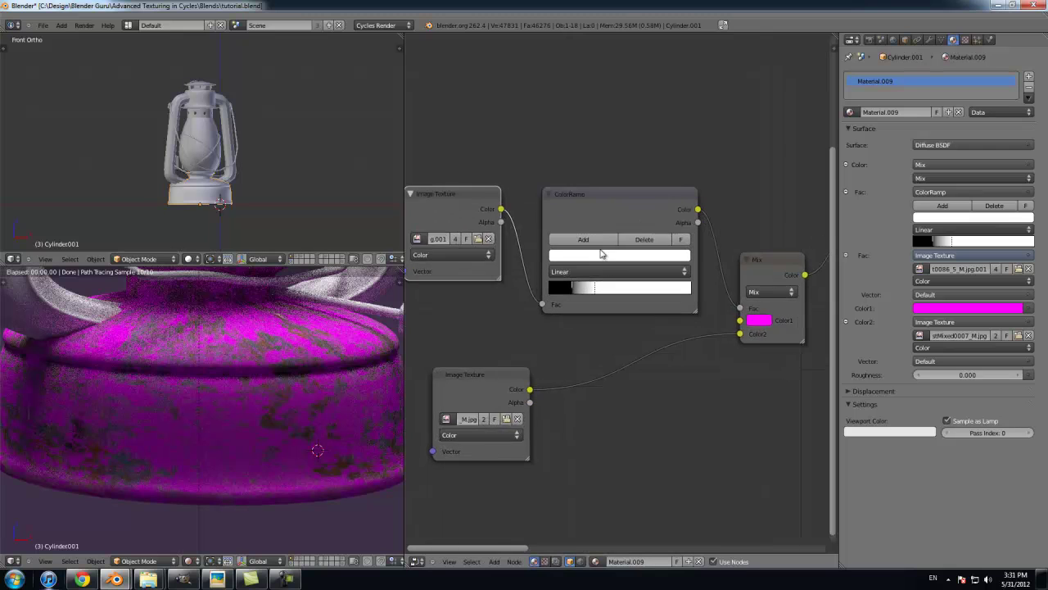
Step: Shift the ColorRamp's white stop slightly toward the dark end and readjust the black stop to refine the mask
{"action": "mouse_move", "coordinate": [591, 292]}
{"action": "left_mouse_down"}
{"action": "mouse_move", "coordinate": [602, 292]}
{"action": "mouse_move", "coordinate": [553, 290]}
{"action": "mouse_move", "coordinate": [579, 290]}
{"action": "left_mouse_up"}
{"action": "left_click", "coordinate": [556, 290]}
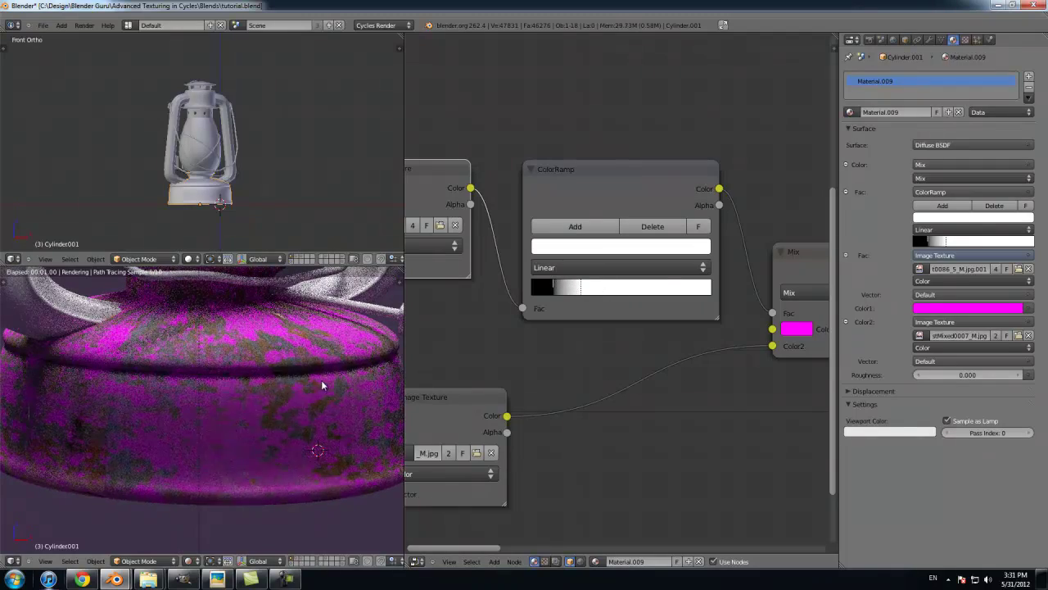
{"action": "mouse_move", "coordinate": [554, 289]}
{"action": "left_mouse_down"}
{"action": "mouse_move", "coordinate": [577, 292]}
{"action": "mouse_move", "coordinate": [556, 289]}
{"action": "left_mouse_up"}
{"action": "left_click", "coordinate": [577, 291]}
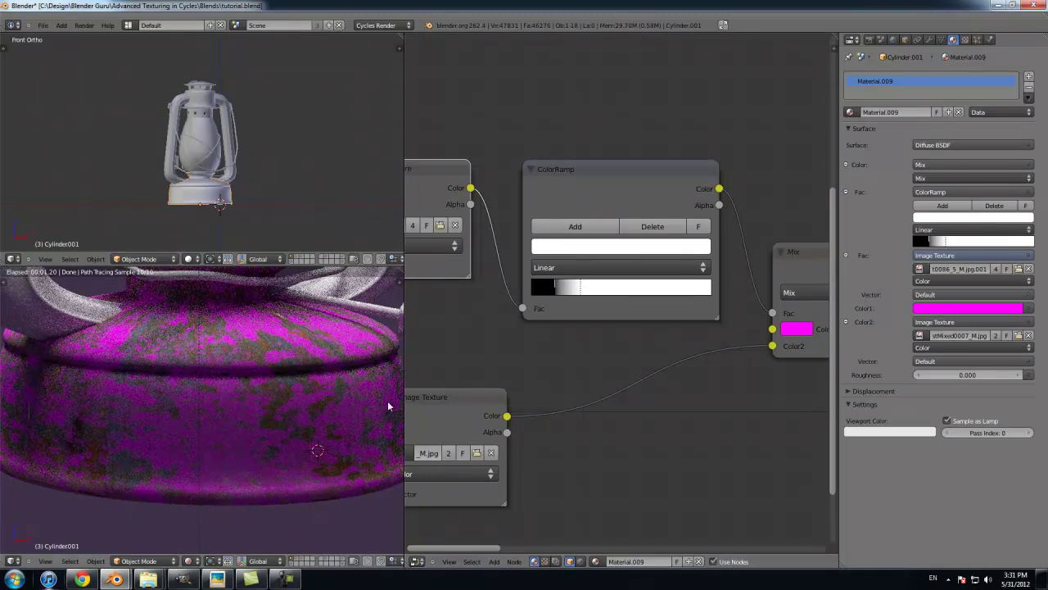
Step: Lower the second Image Texture node, connect the upper Image Texture's Color output to the Mix node's Color1, and inspect the rendered base
{"action": "scroll", "coordinate": [640, 329], "scroll_direction": "down", "scroll_amount": 4}
{"action": "left_click_drag", "start_coordinate": [524, 344], "coordinate": [501, 392]}
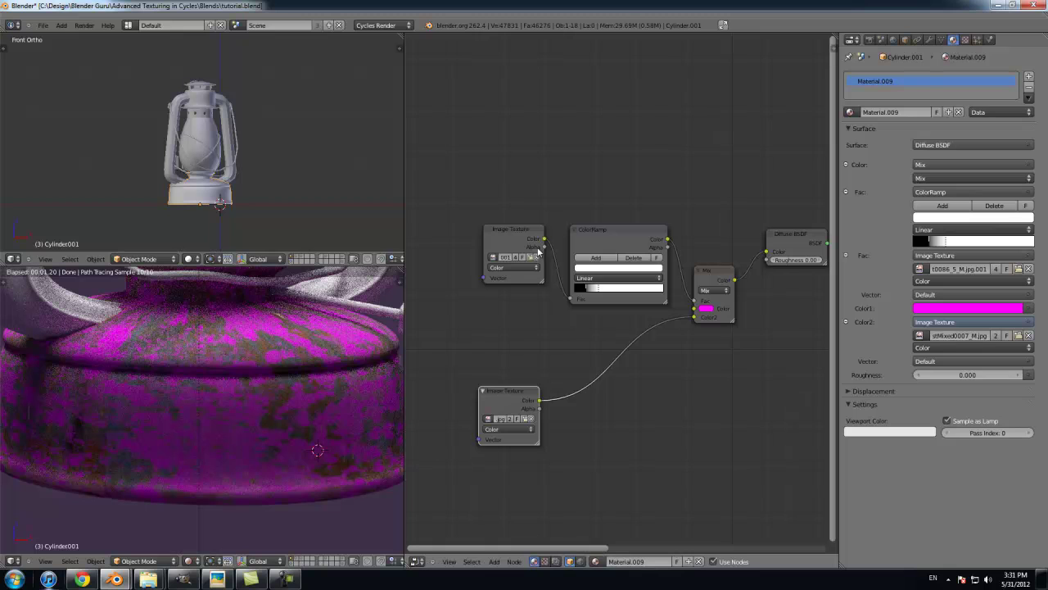
{"action": "left_click_drag", "start_coordinate": [544, 240], "coordinate": [555, 250]}
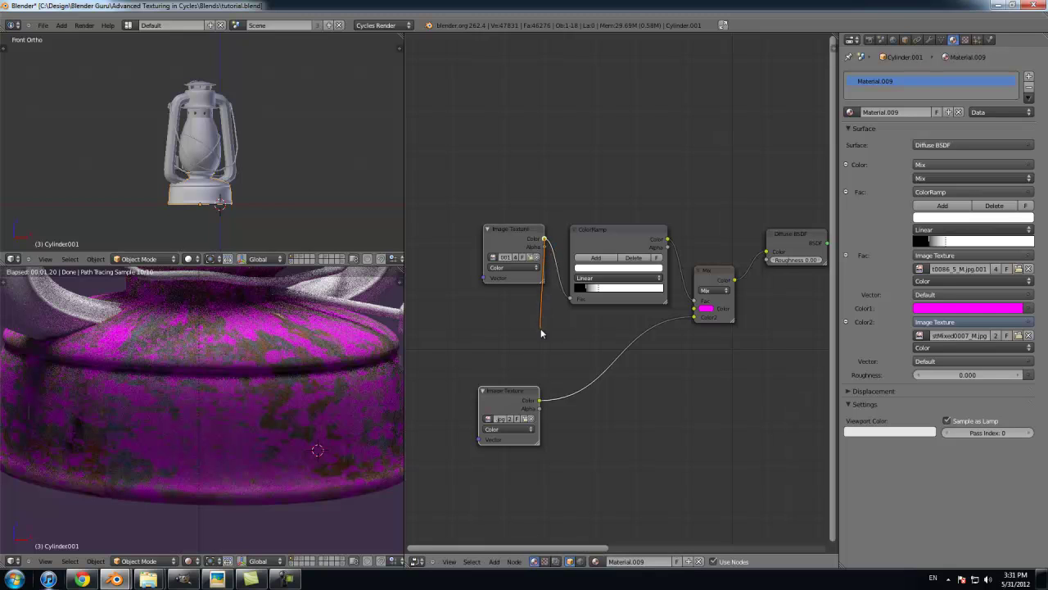
{"action": "left_click_drag", "start_coordinate": [559, 337], "coordinate": [693, 310]}
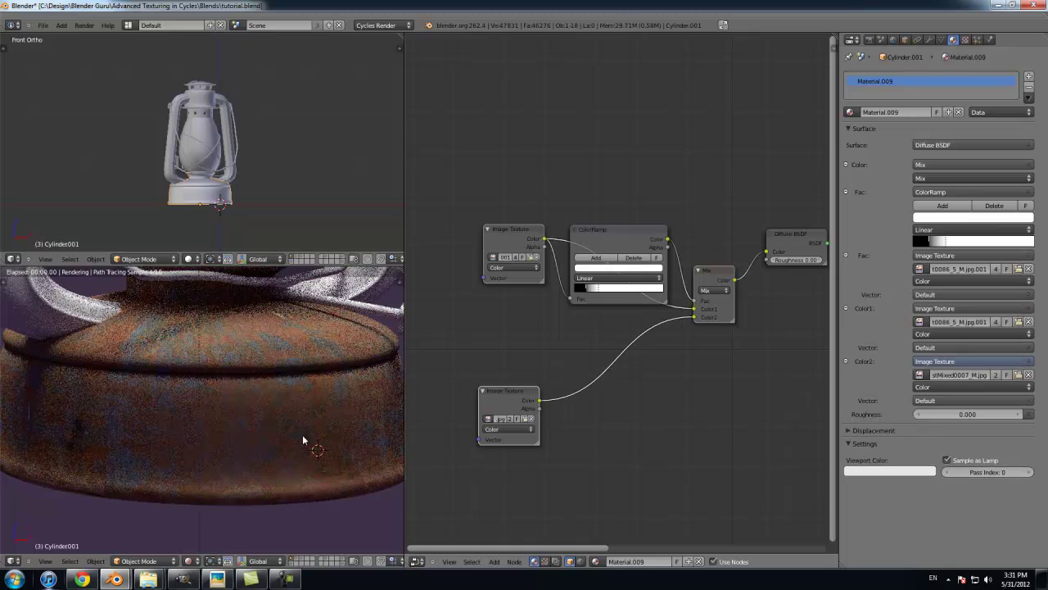
{"action": "scroll", "coordinate": [265, 442], "scroll_direction": "up", "scroll_amount": 1}
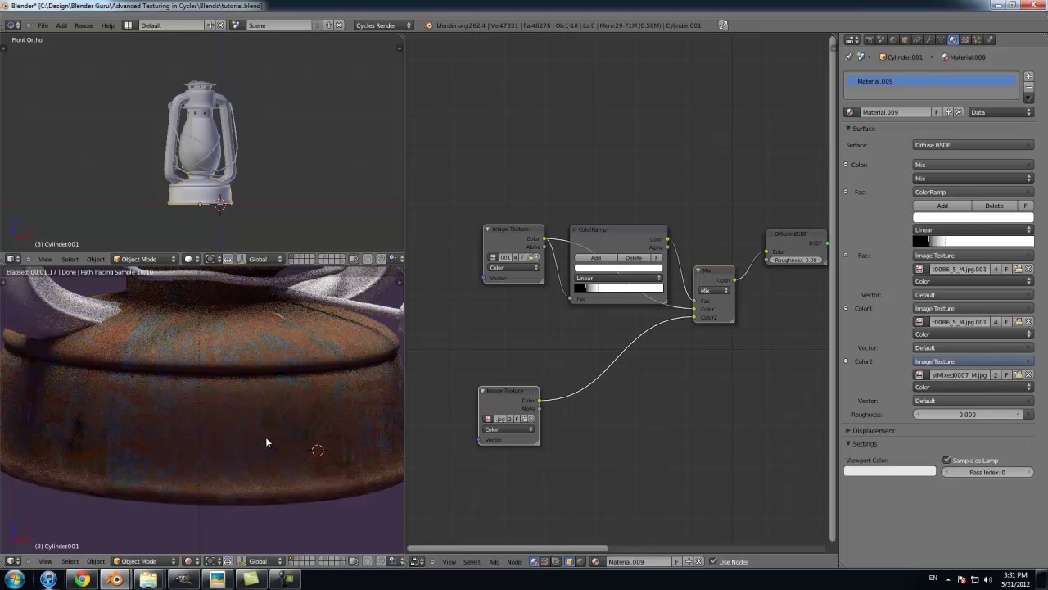
{"action": "scroll", "coordinate": [266, 439], "scroll_direction": "up", "scroll_amount": 1}
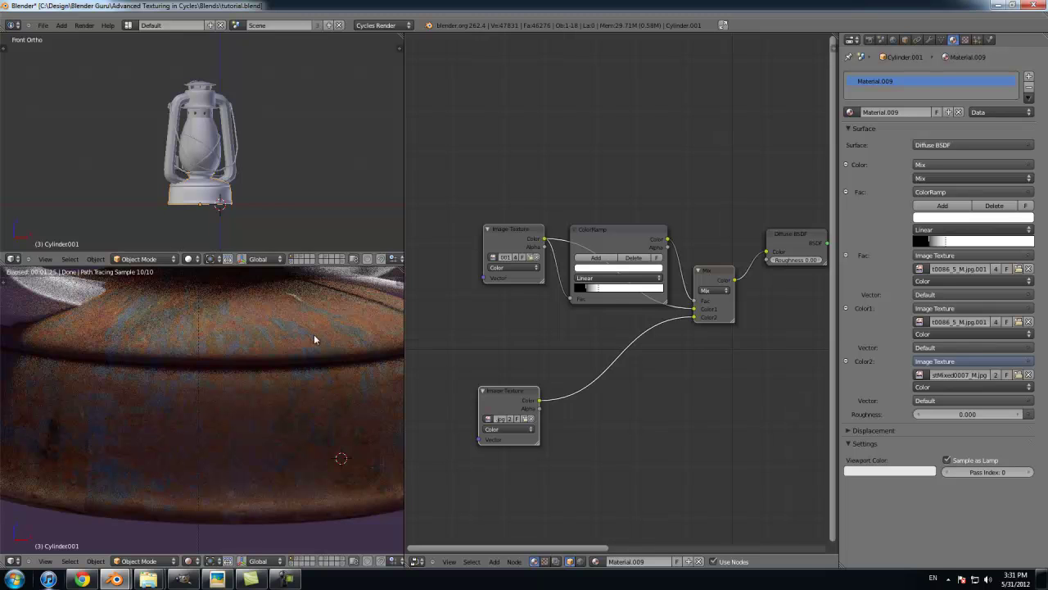
Step: Widen the vertical gap between the two Image Texture nodes to leave space for another node
{"action": "left_click_drag", "start_coordinate": [514, 390], "coordinate": [536, 391]}
{"action": "left_click_drag", "start_coordinate": [519, 246], "coordinate": [527, 229]}
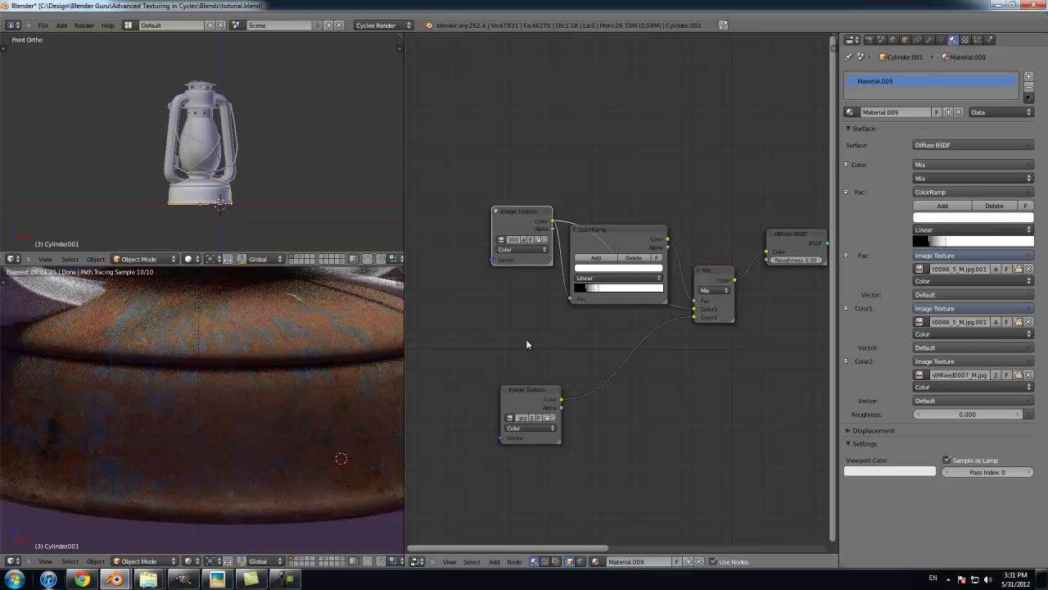
{"action": "left_click_drag", "start_coordinate": [513, 389], "coordinate": [502, 396]}
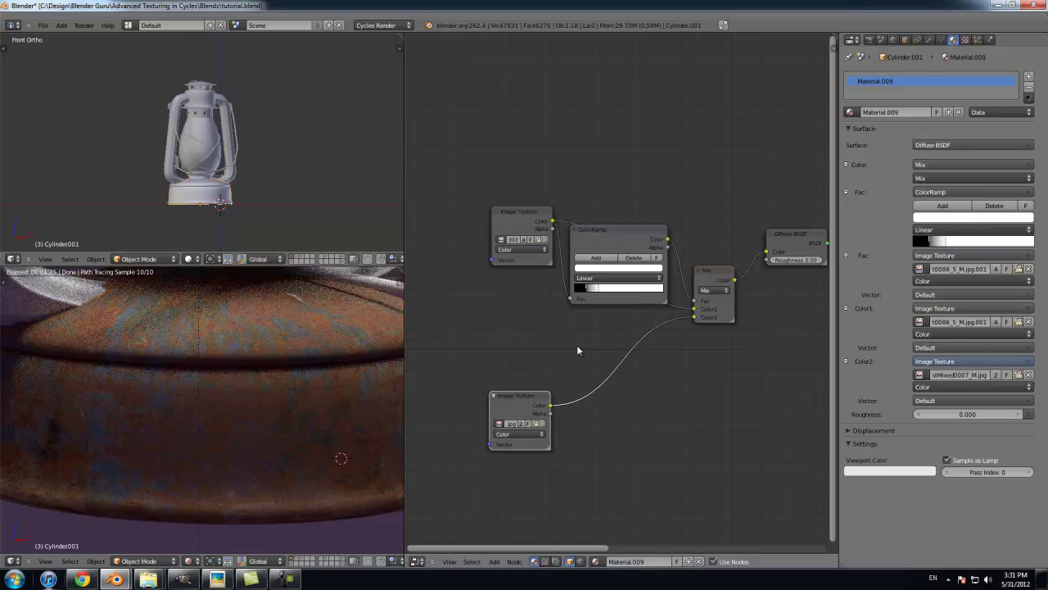
Step: Add an Image Texture node between the two existing ones and load Rust0141_7_M.jpg from the Textures folder into it
{"action": "key", "text": "shift+a"}
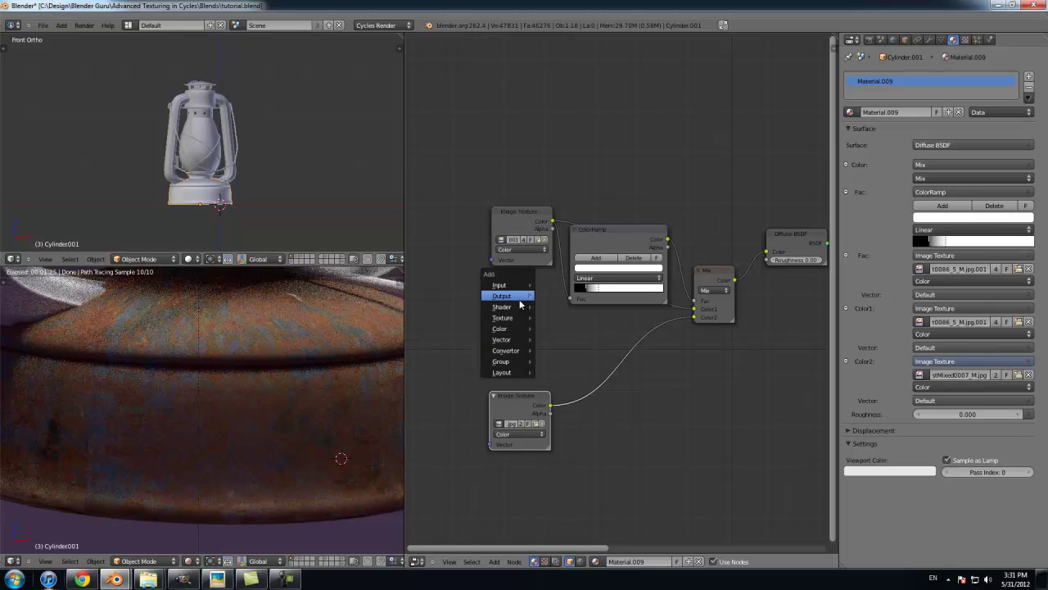
{"action": "mouse_move", "coordinate": [516, 318]}
{"action": "left_click", "coordinate": [565, 318]}
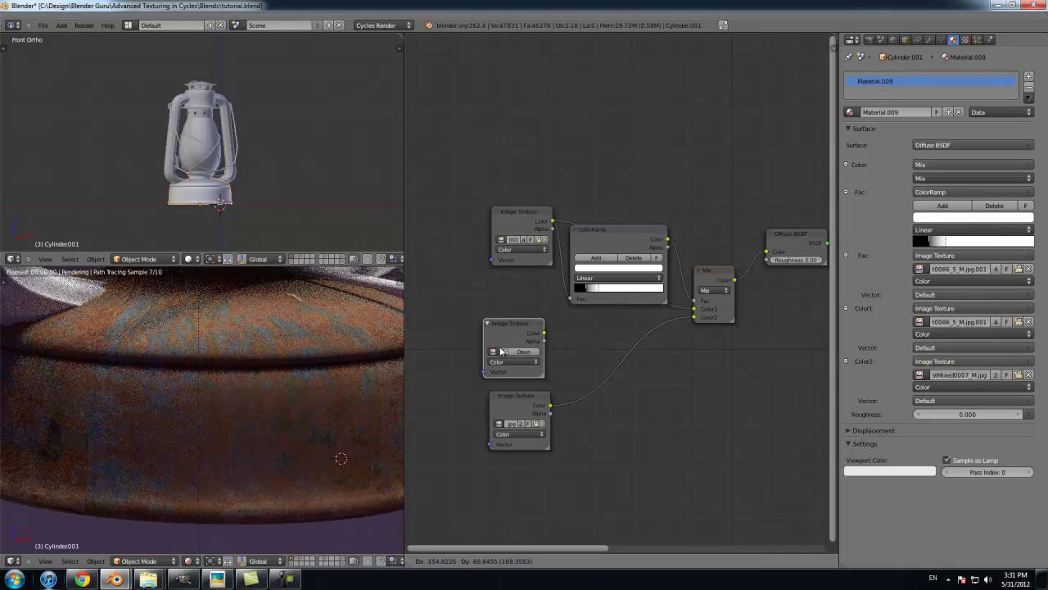
{"action": "left_click", "coordinate": [514, 352]}
{"action": "left_click", "coordinate": [33, 266]}
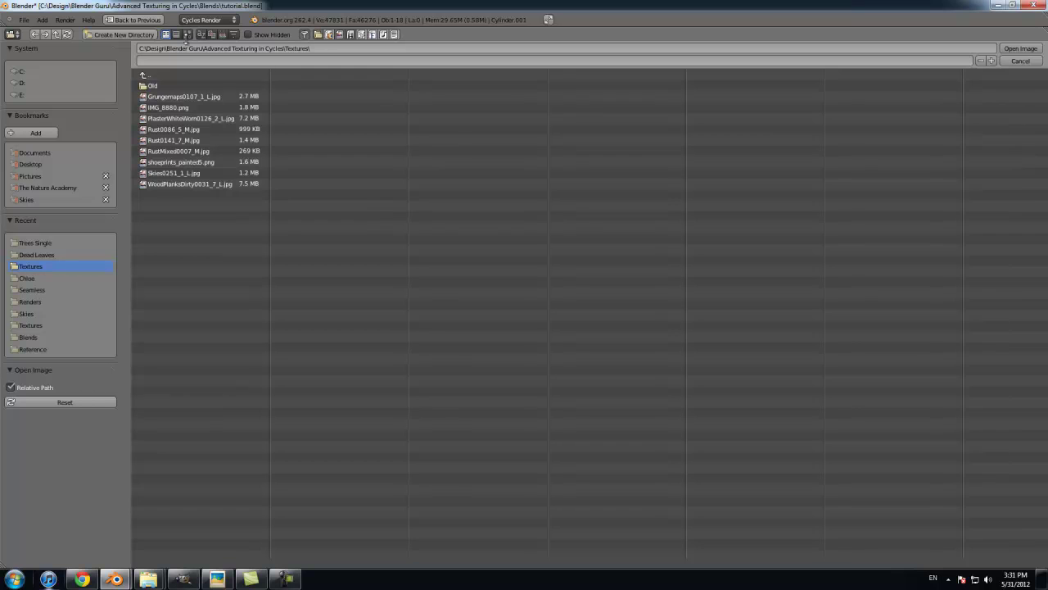
{"action": "left_click", "coordinate": [188, 34]}
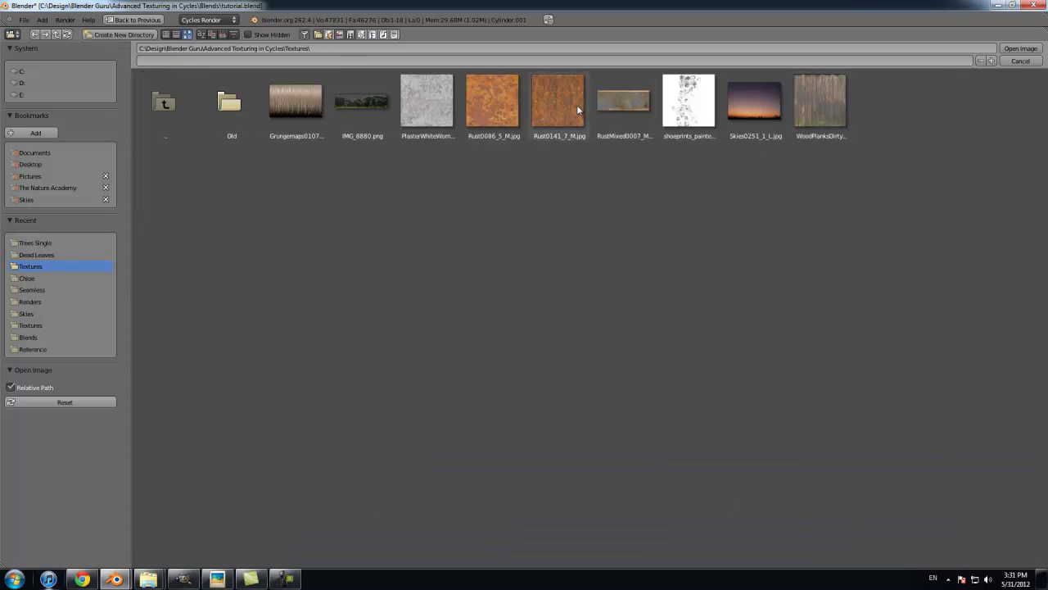
{"action": "left_click", "coordinate": [567, 123]}
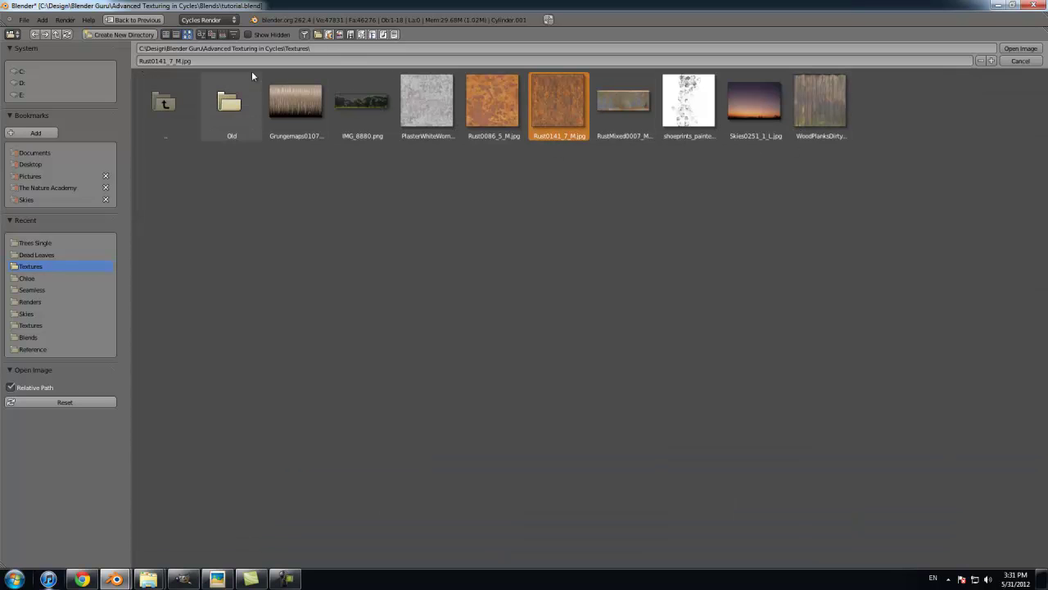
{"action": "left_click", "coordinate": [1021, 48]}
Step: Connect the new Image Texture's Color output to the Mix node's Color1 and inspect the rendered base
{"action": "left_click_drag", "start_coordinate": [538, 332], "coordinate": [691, 308]}
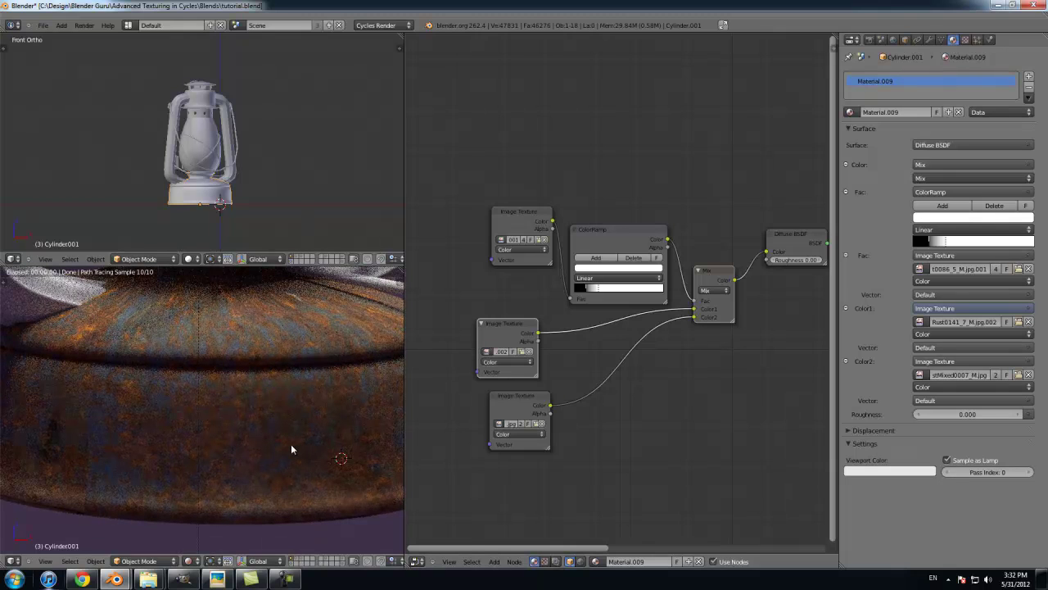
{"action": "scroll", "coordinate": [291, 449], "scroll_direction": "down", "scroll_amount": 1}
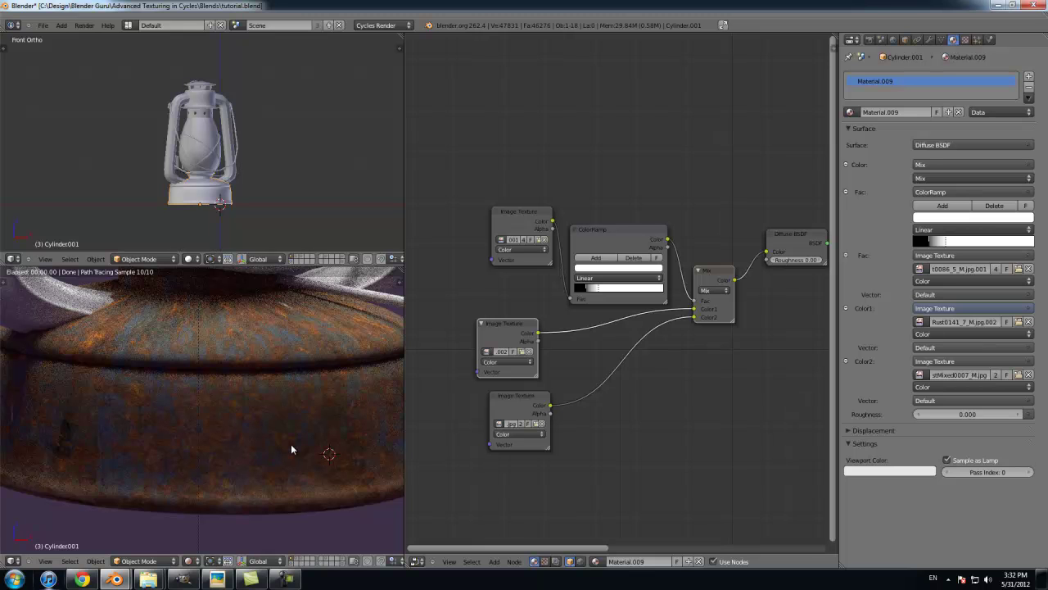
{"action": "scroll", "coordinate": [290, 449], "scroll_direction": "down", "scroll_amount": 2}
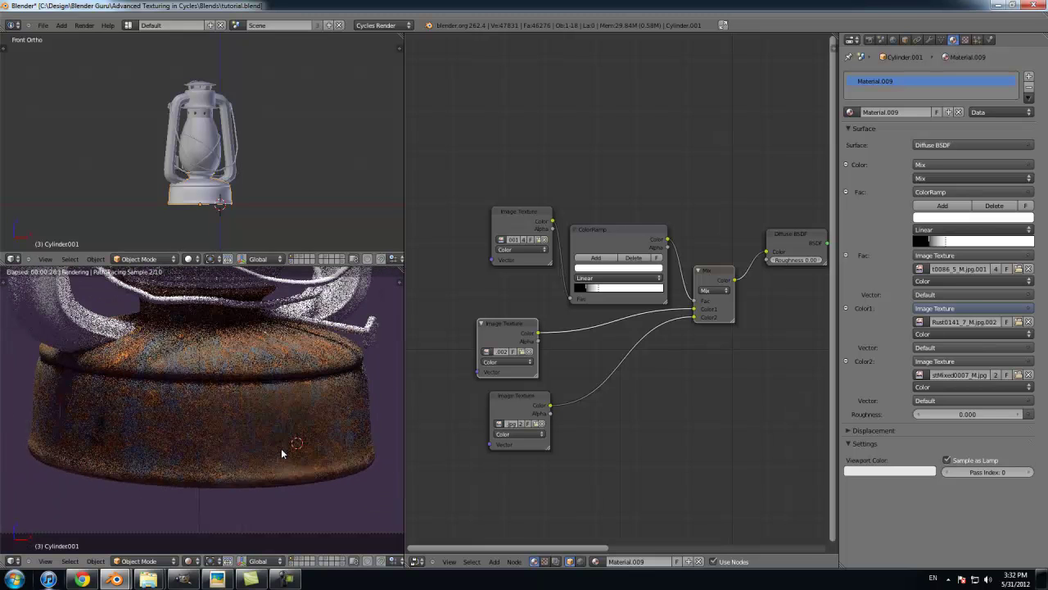
Step: Tidy the node layout by aligning the lowest and uppermost Image Texture nodes with the new one and shifting the ColorRamp
{"action": "left_click_drag", "start_coordinate": [514, 406], "coordinate": [508, 397]}
{"action": "scroll", "coordinate": [240, 403], "scroll_direction": "down", "scroll_amount": 1}
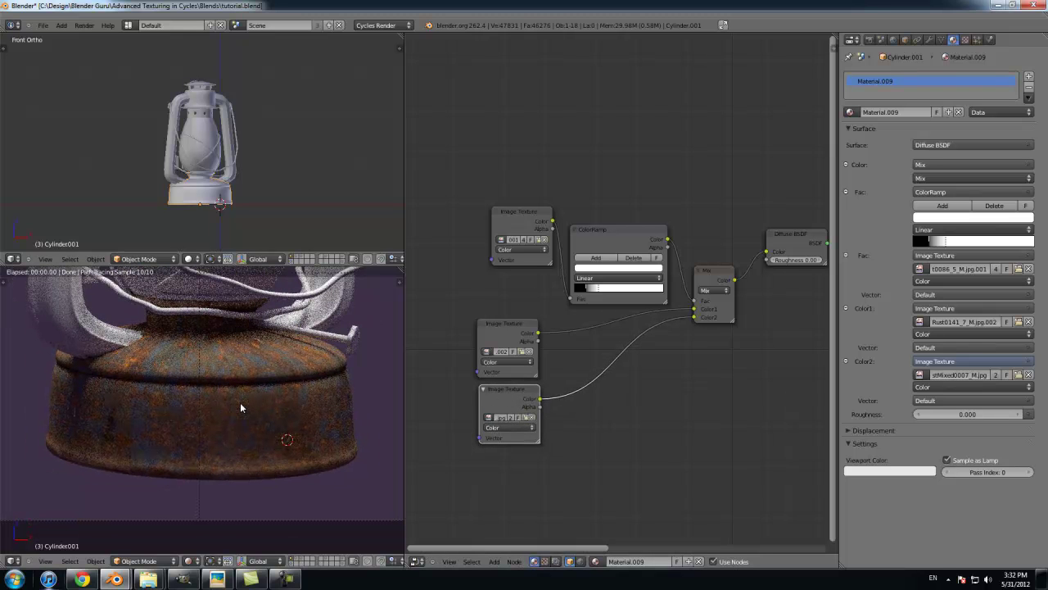
{"action": "scroll", "coordinate": [207, 363], "scroll_direction": "up", "scroll_amount": 3}
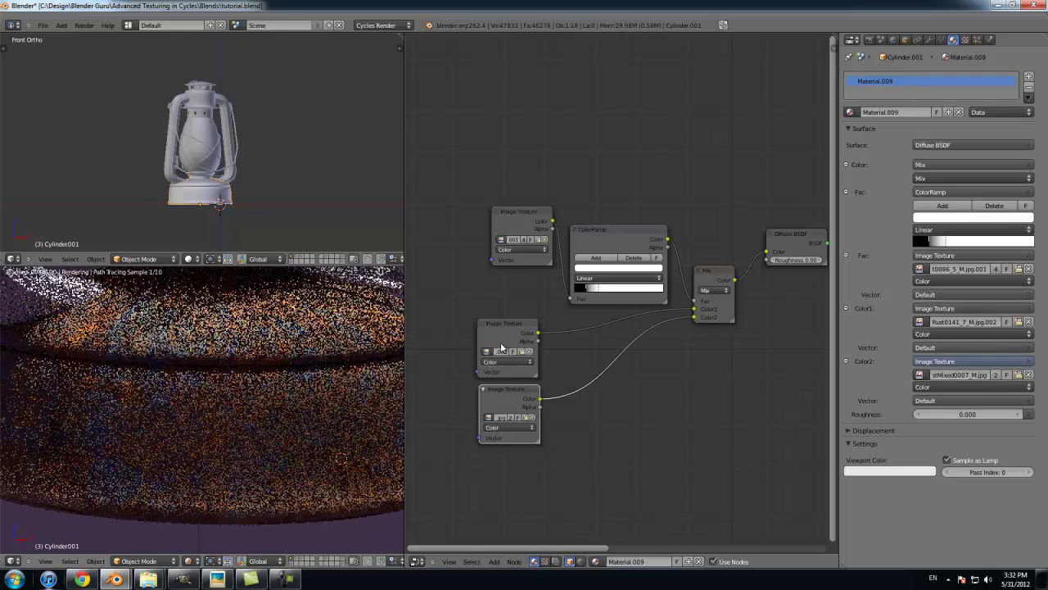
{"action": "left_click_drag", "start_coordinate": [503, 243], "coordinate": [486, 257]}
{"action": "left_click_drag", "start_coordinate": [583, 244], "coordinate": [564, 237]}
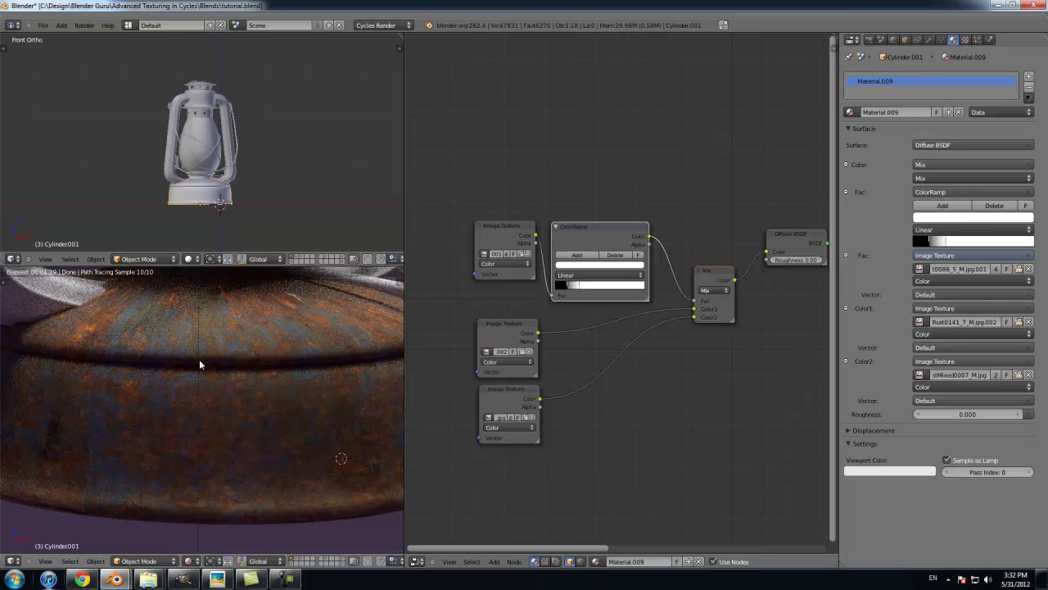
Step: Move the Material Output node farther from the Diffuse BSDF to make room for more shader nodes
{"action": "scroll", "coordinate": [607, 346], "scroll_direction": "down", "scroll_amount": 1}
{"action": "scroll", "coordinate": [607, 345], "scroll_direction": "up", "scroll_amount": 2}
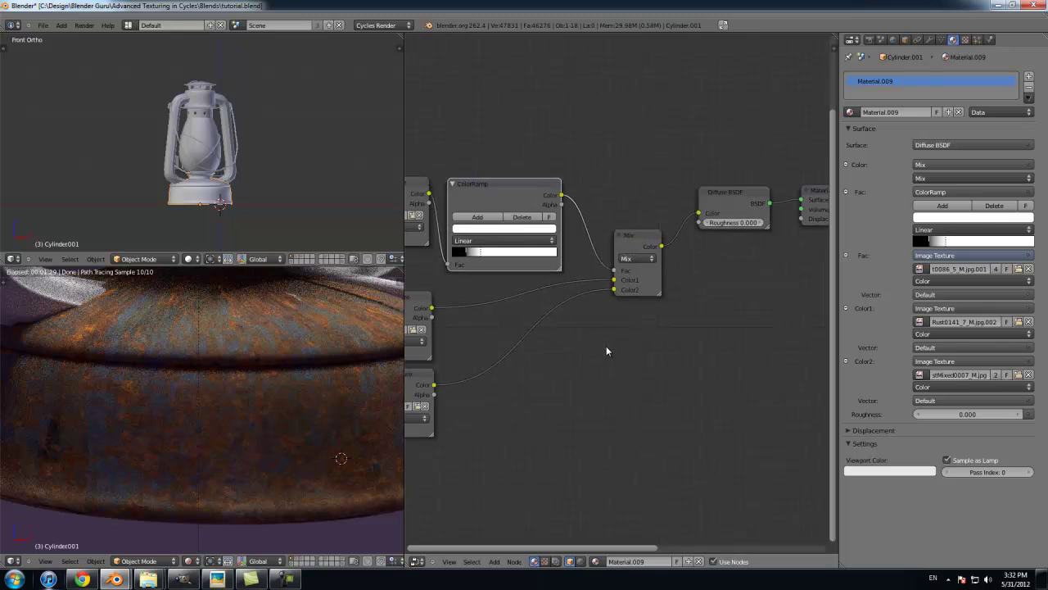
{"action": "scroll", "coordinate": [734, 196], "scroll_direction": "down", "scroll_amount": 4}
{"action": "middle_click_drag", "start_coordinate": [689, 255], "coordinate": [584, 261]}
{"action": "left_click_drag", "start_coordinate": [685, 221], "coordinate": [768, 225]}
{"action": "scroll", "coordinate": [765, 229], "scroll_direction": "up", "scroll_amount": 6}
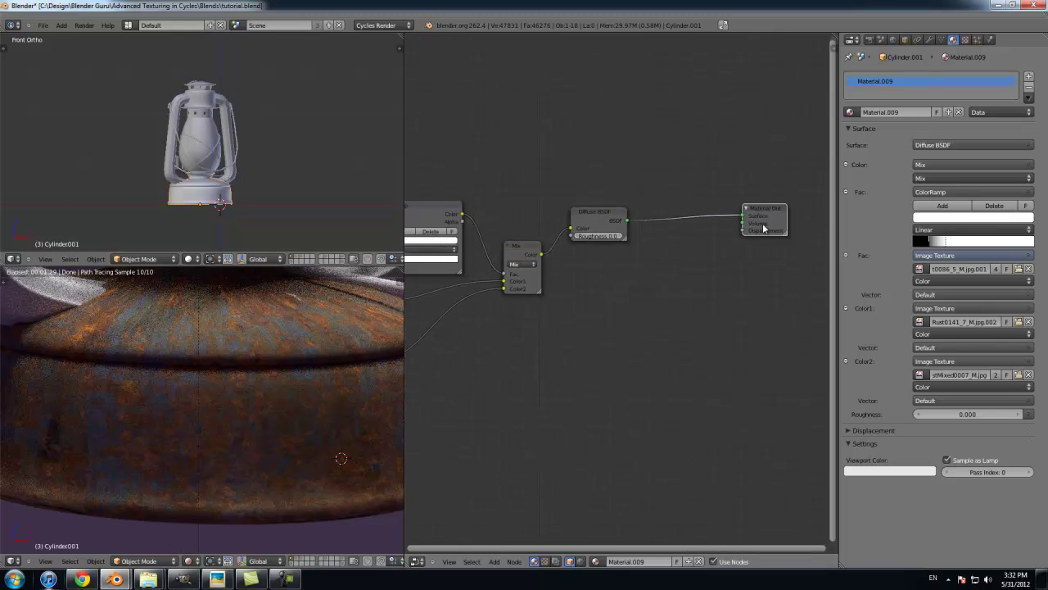
Step: Add a Glossy BSDF node and arrange it directly below the raised Diffuse BSDF
{"action": "key", "text": "shift+a"}
{"action": "mouse_move", "coordinate": [586, 252]}
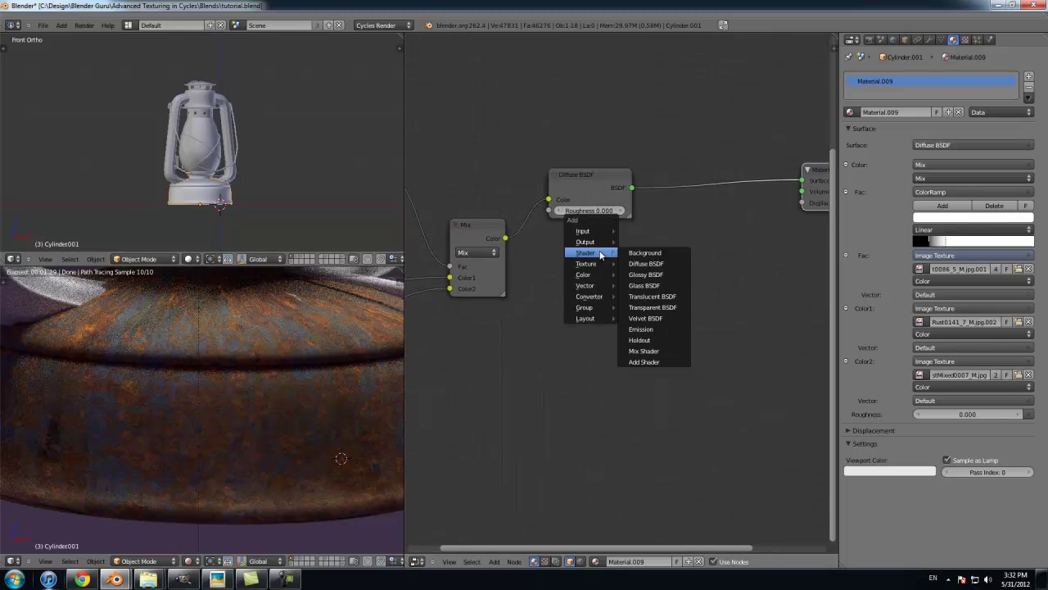
{"action": "left_click", "coordinate": [651, 270]}
{"action": "left_click", "coordinate": [556, 261]}
{"action": "left_click_drag", "start_coordinate": [590, 175], "coordinate": [593, 140]}
{"action": "mouse_move", "coordinate": [581, 231]}
{"action": "left_mouse_down"}
{"action": "mouse_move", "coordinate": [584, 209]}
{"action": "mouse_move", "coordinate": [574, 221]}
{"action": "left_mouse_up"}
{"action": "scroll", "coordinate": [665, 217], "scroll_direction": "down", "scroll_amount": 1}
{"action": "middle_click_drag", "start_coordinate": [667, 219], "coordinate": [629, 230]}
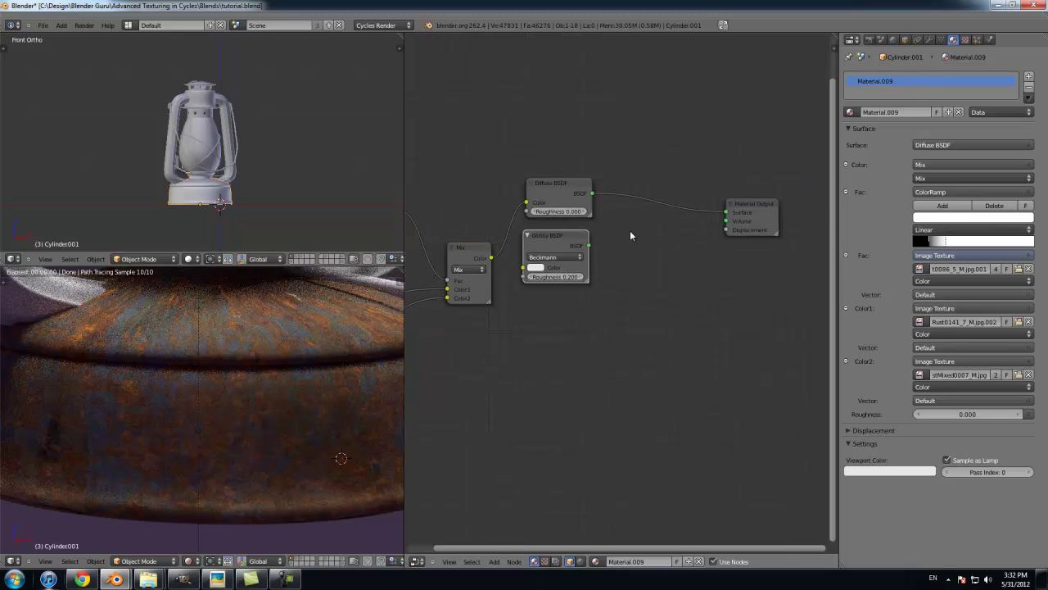
Step: Insert a Mix Shader between the Diffuse BSDF and Material Output, and connect the Glossy BSDF to its second Shader input
{"action": "scroll", "coordinate": [630, 230], "scroll_direction": "up", "scroll_amount": 1}
{"action": "key", "text": "shift+a"}
{"action": "mouse_move", "coordinate": [630, 232]}
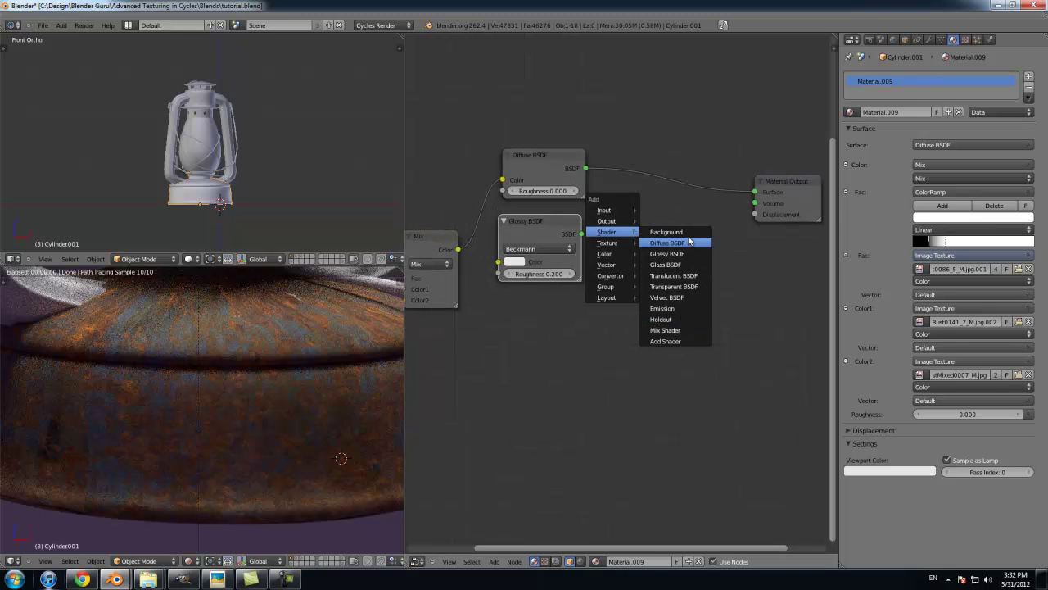
{"action": "mouse_move", "coordinate": [606, 254]}
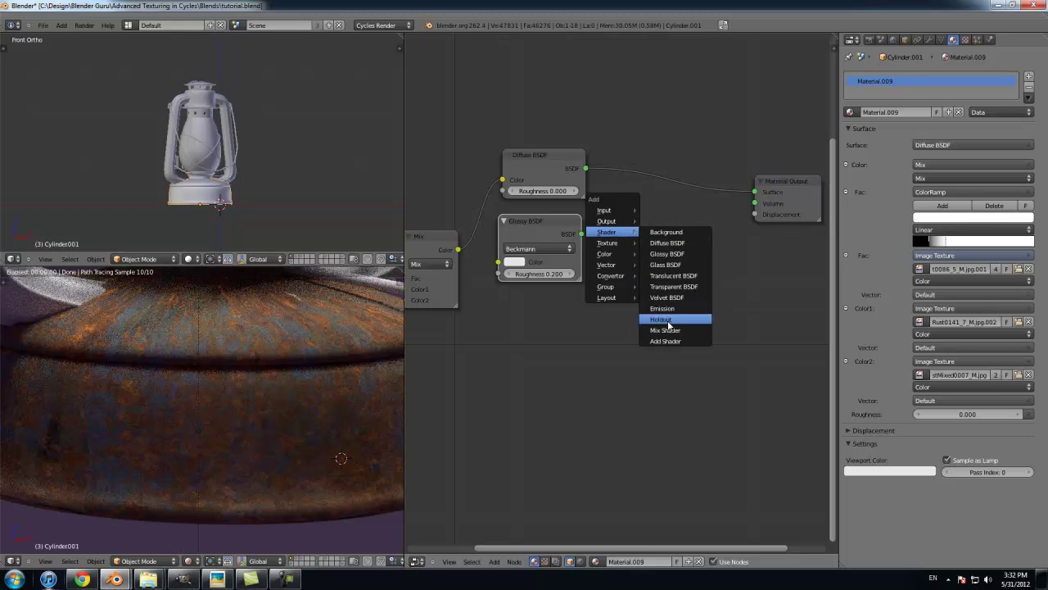
{"action": "left_click", "coordinate": [669, 331]}
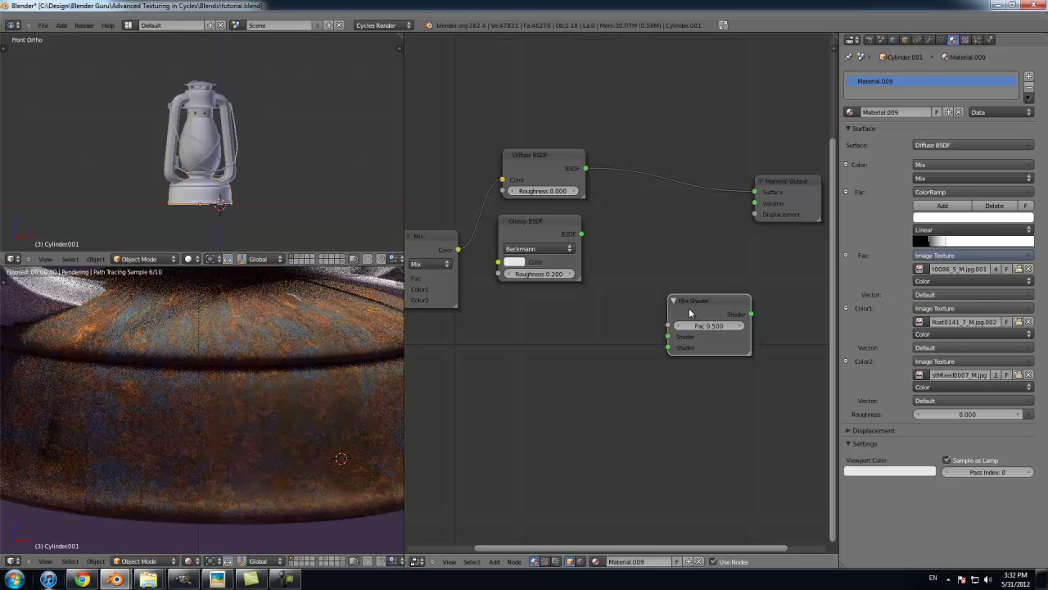
{"action": "left_click", "coordinate": [672, 196]}
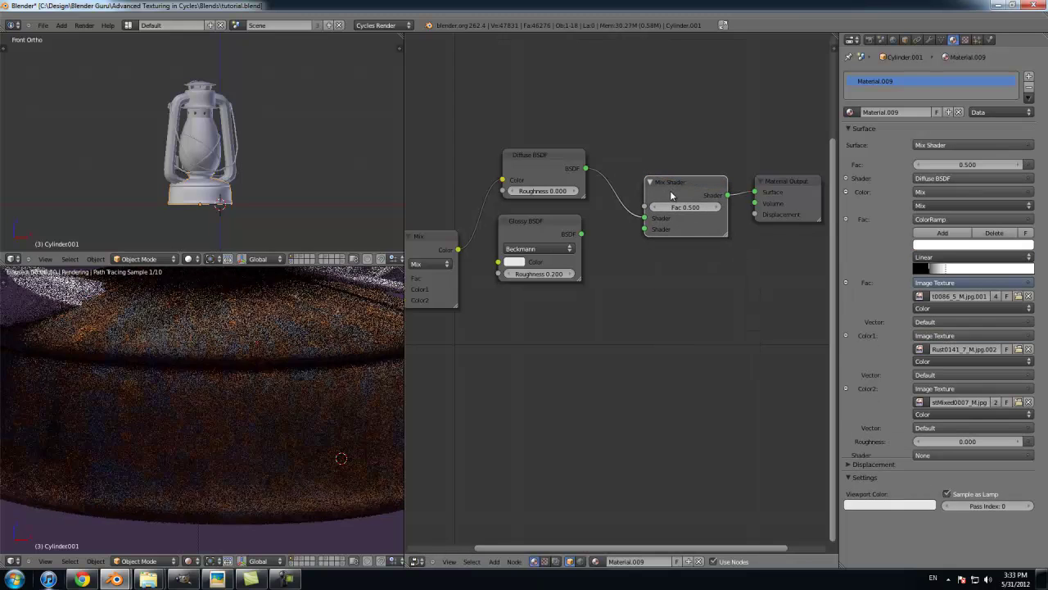
{"action": "left_click_drag", "start_coordinate": [581, 237], "coordinate": [642, 231]}
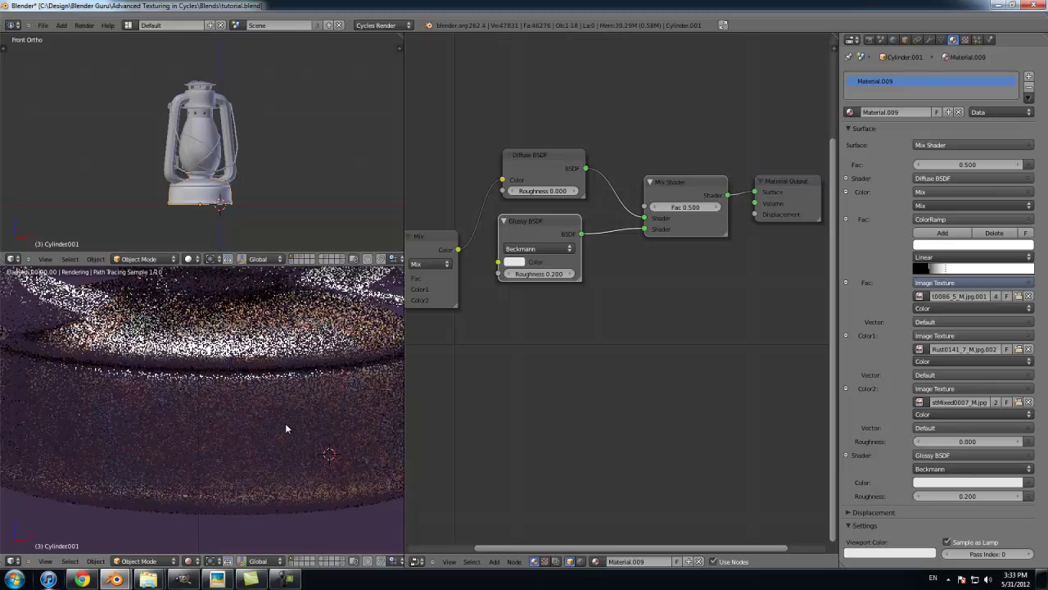
Step: Try a different Mix Shader factor and restore it to 0.5
{"action": "left_click_drag", "start_coordinate": [684, 210], "coordinate": [814, 203]}
{"action": "left_click", "coordinate": [686, 207]}
{"action": "type", "text": "0.5"}
{"action": "key", "text": "Return"}
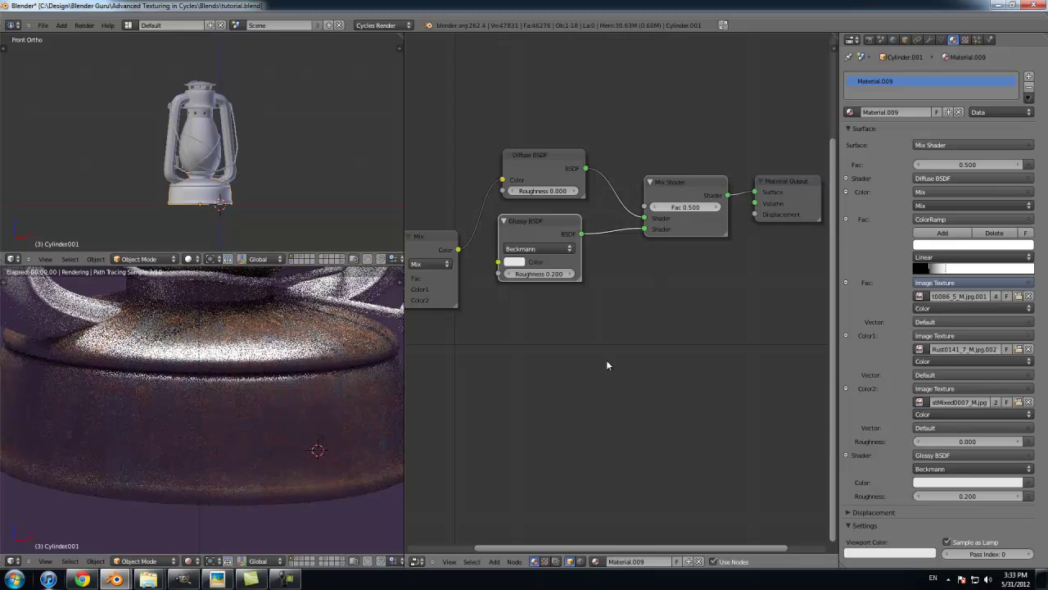
Step: Connect the ColorRamp's Color output to the Mix Shader's Fac input and inspect the rust and gloss on the rendered base
{"action": "scroll", "coordinate": [549, 335], "scroll_direction": "down", "scroll_amount": 4}
{"action": "middle_click_drag", "start_coordinate": [541, 310], "coordinate": [627, 316]}
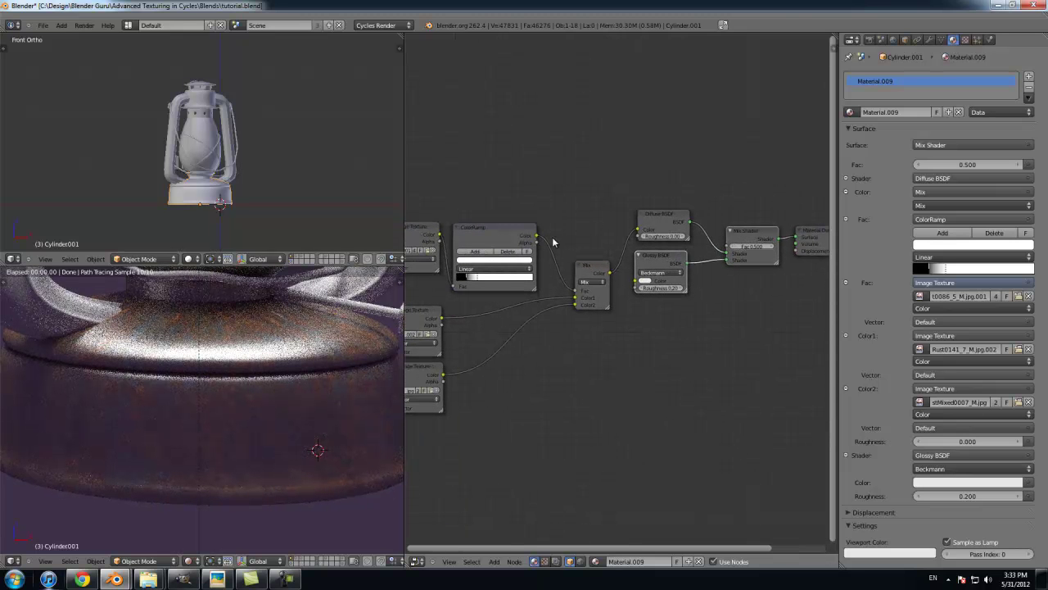
{"action": "left_click_drag", "start_coordinate": [687, 247], "coordinate": [727, 247]}
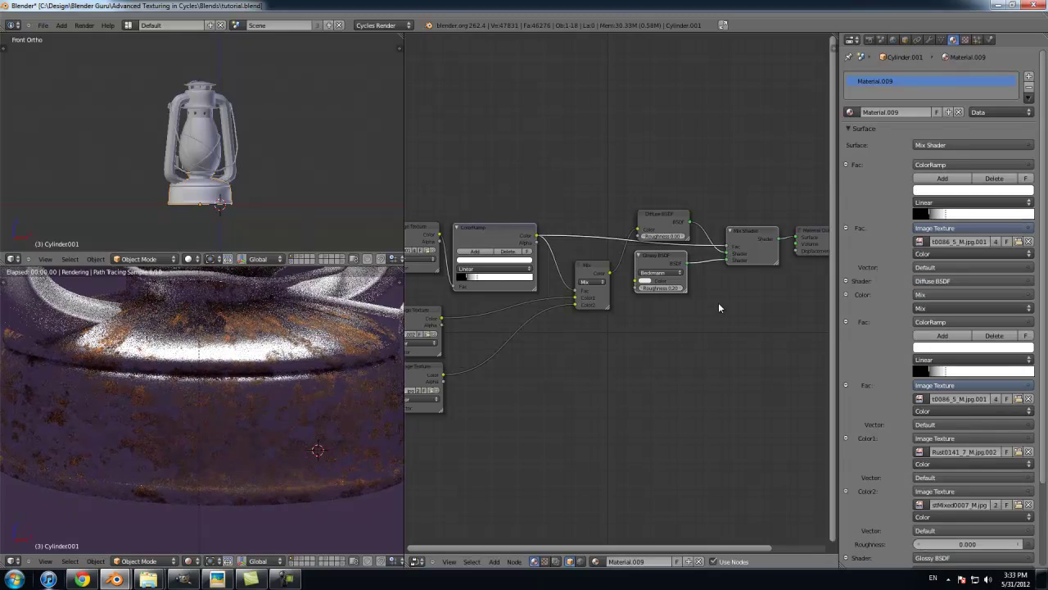
{"action": "scroll", "coordinate": [306, 411], "scroll_direction": "up", "scroll_amount": 3}
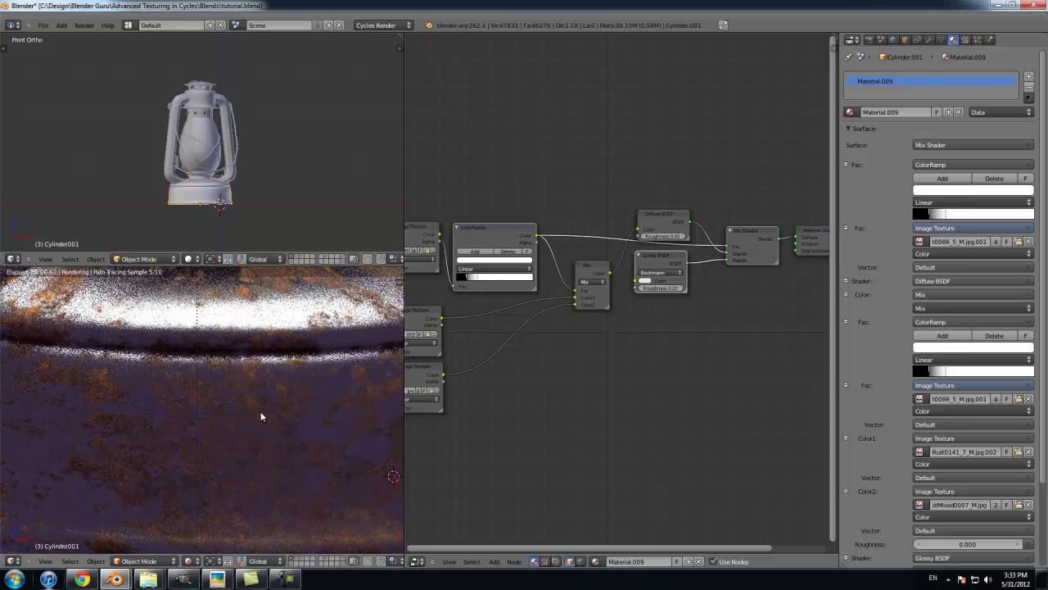
{"action": "scroll", "coordinate": [532, 333], "scroll_direction": "down", "scroll_amount": 4}
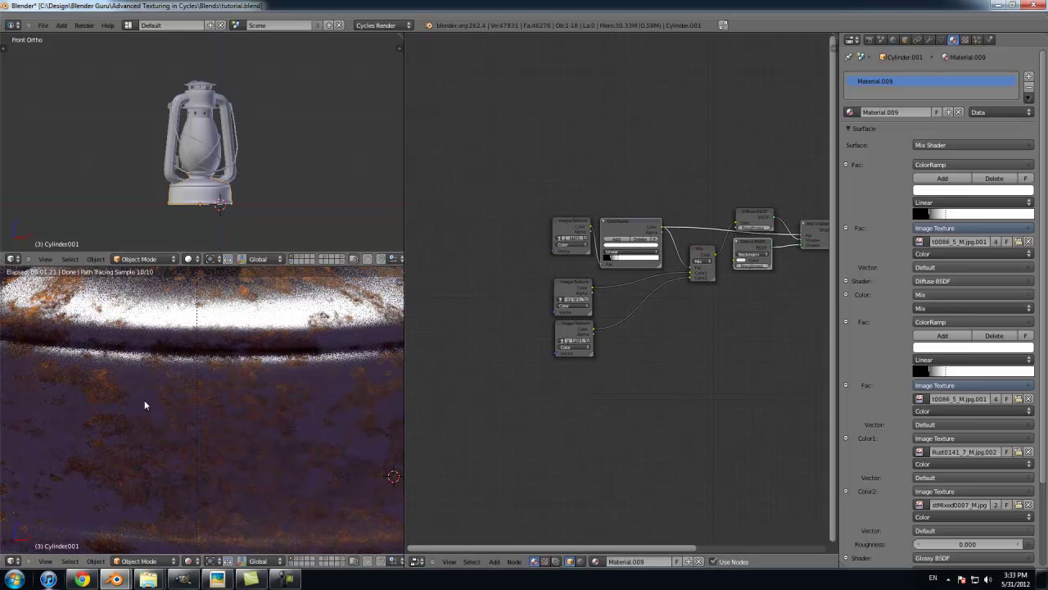
{"action": "scroll", "coordinate": [322, 395], "scroll_direction": "down", "scroll_amount": 2}
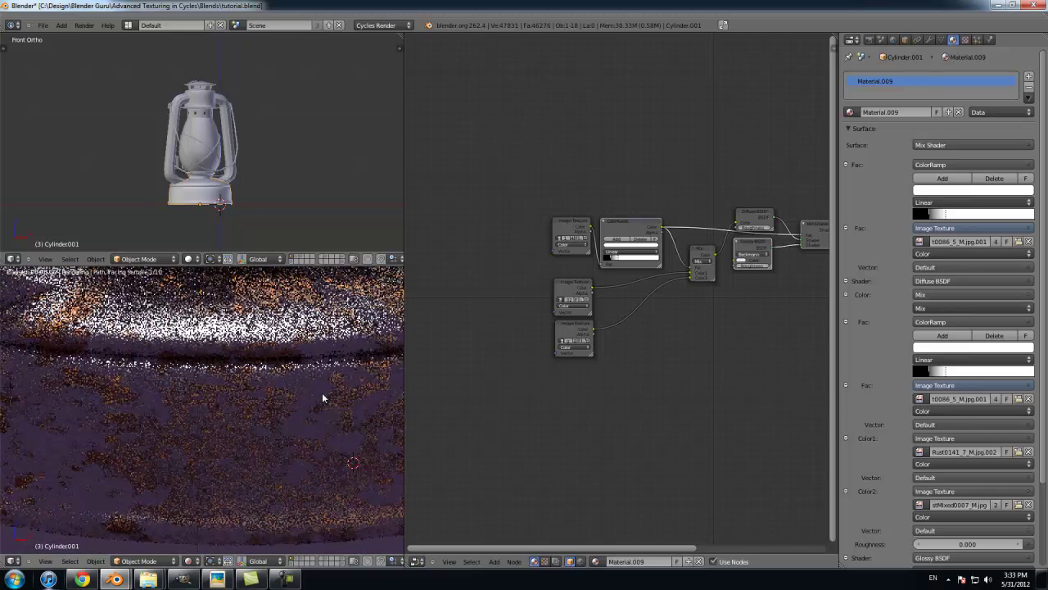
Step: Move the Glossy BSDF node down and away from the Diffuse BSDF to free space before the Mix Shader
{"action": "scroll", "coordinate": [714, 314], "scroll_direction": "up", "scroll_amount": 1}
{"action": "scroll", "coordinate": [714, 313], "scroll_direction": "up", "scroll_amount": 2}
{"action": "middle_click_drag", "start_coordinate": [714, 313], "coordinate": [414, 335]}
{"action": "middle_click_drag", "start_coordinate": [707, 285], "coordinate": [675, 313]}
{"action": "left_click_drag", "start_coordinate": [574, 282], "coordinate": [540, 324]}
{"action": "middle_click_drag", "start_coordinate": [540, 324], "coordinate": [596, 299]}
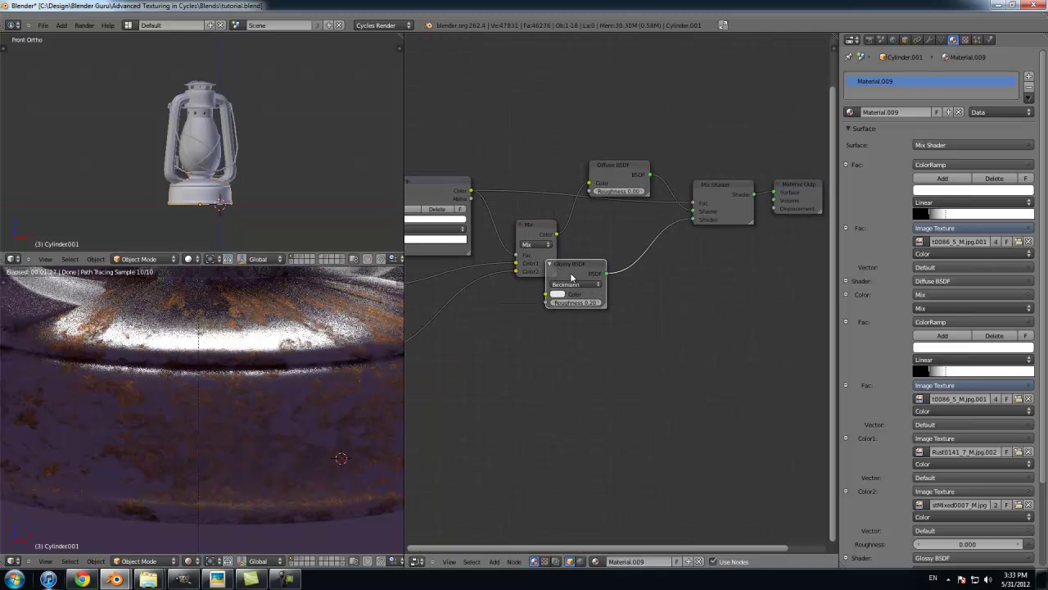
{"action": "scroll", "coordinate": [571, 279], "scroll_direction": "up", "scroll_amount": 2}
{"action": "key", "text": "shift+a"}
{"action": "mouse_move", "coordinate": [573, 323]}
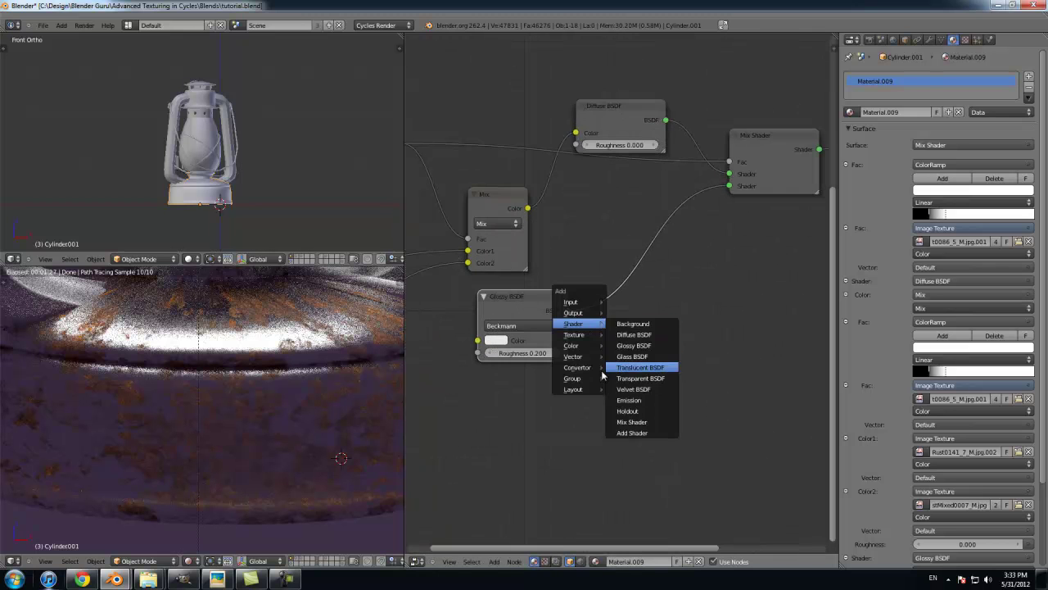
{"action": "mouse_move", "coordinate": [571, 345]}
{"action": "left_click", "coordinate": [635, 348]}
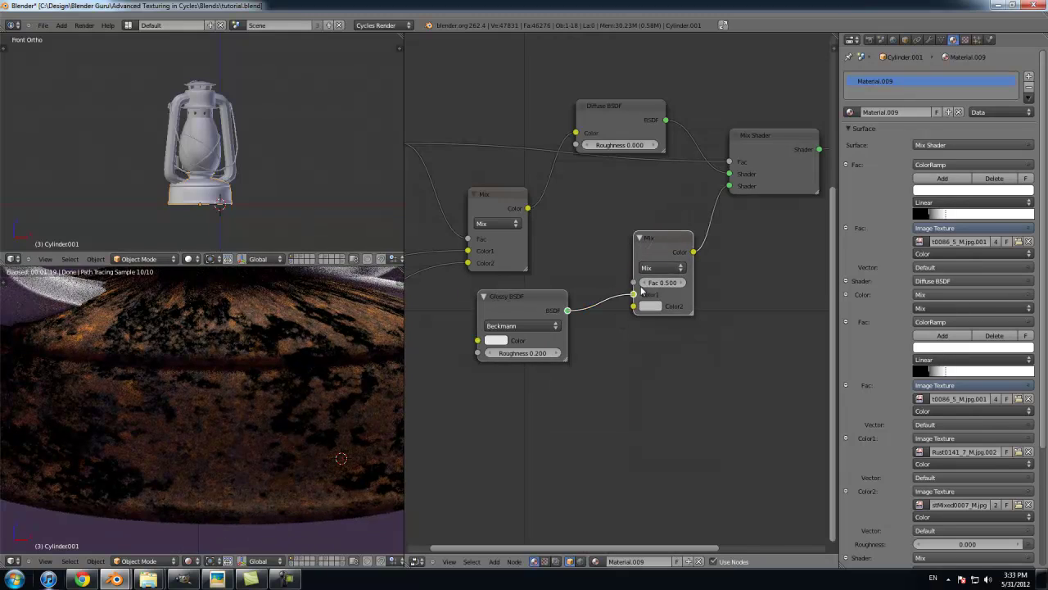
{"action": "key", "text": "ctrl+x"}
Step: Rearrange the shader nodes by shifting the Glossy BSDF, lowering the Diffuse BSDF beside the Mix node and raising the Mix Shader
{"action": "scroll", "coordinate": [636, 282], "scroll_direction": "down", "scroll_amount": 1}
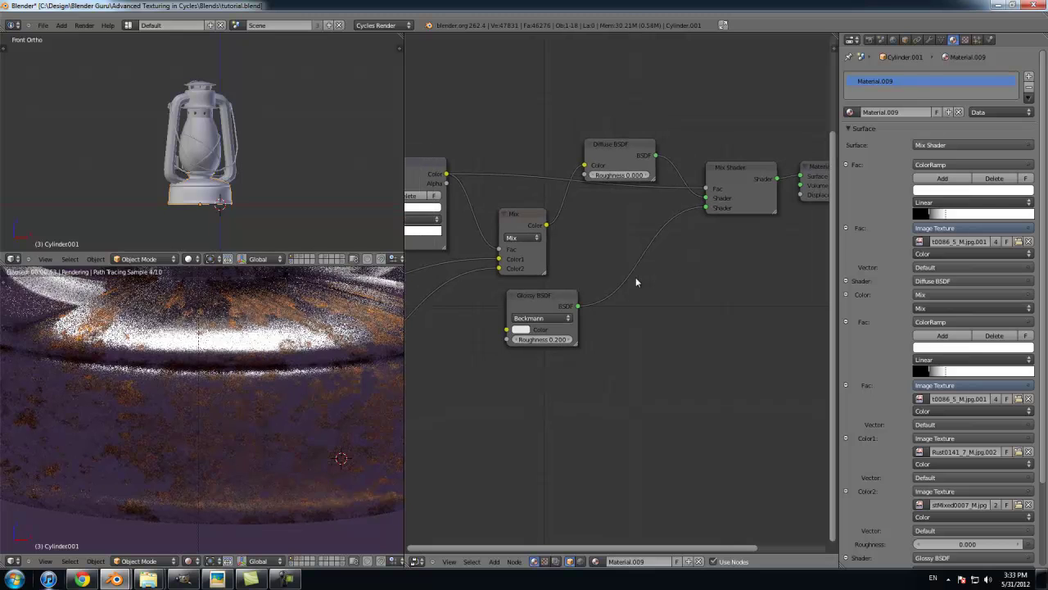
{"action": "left_click_drag", "start_coordinate": [554, 303], "coordinate": [578, 296]}
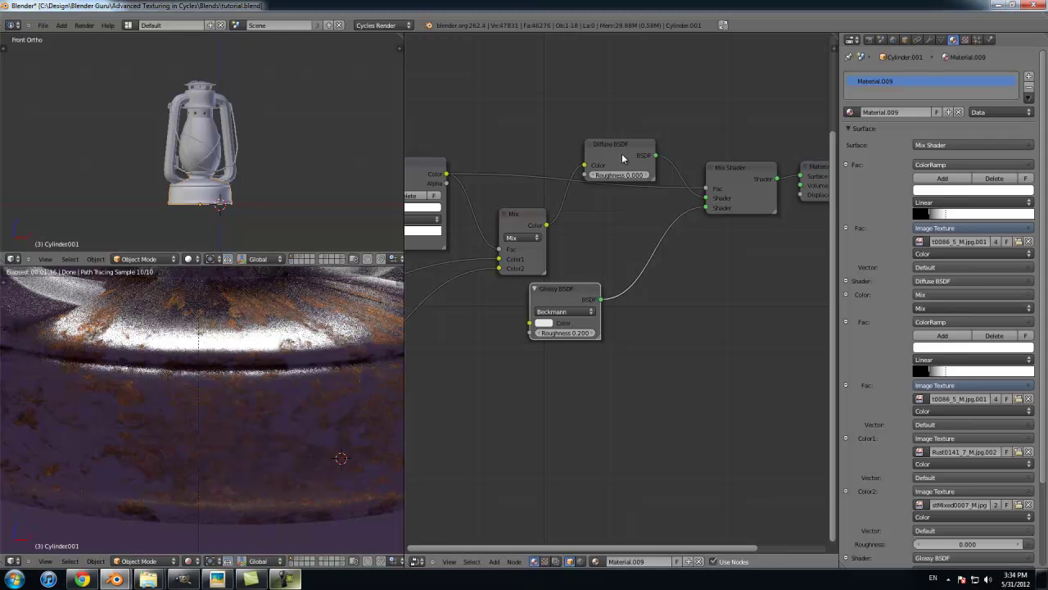
{"action": "left_click_drag", "start_coordinate": [622, 158], "coordinate": [588, 200]}
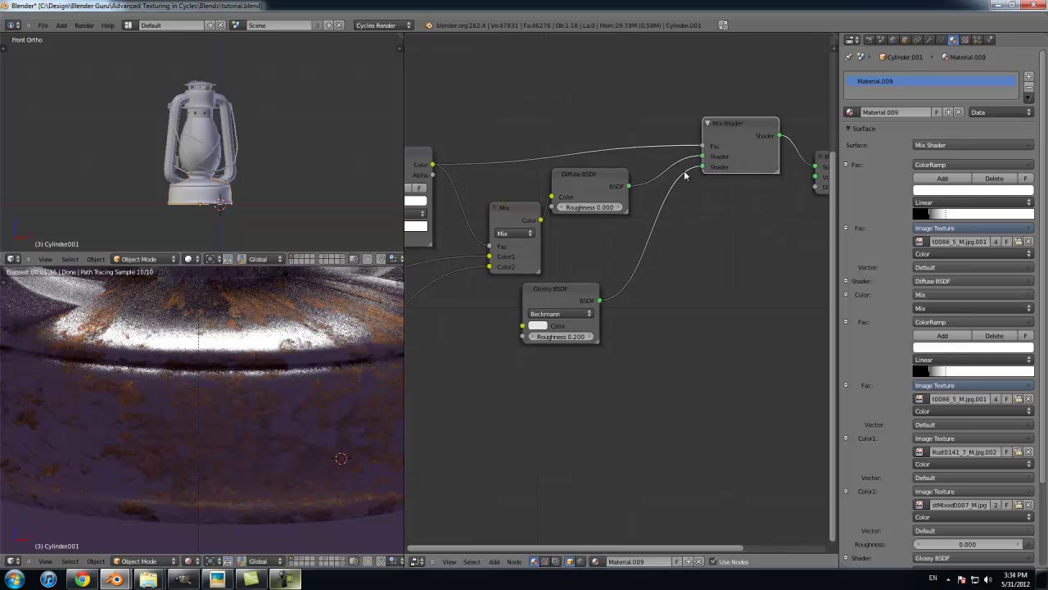
Step: Add a color Mix node and insert it on the link between the ColorRamp and the Mix Shader's Fac input
{"action": "scroll", "coordinate": [684, 271], "scroll_direction": "down", "scroll_amount": 2}
{"action": "key", "text": "shift+a"}
{"action": "mouse_move", "coordinate": [680, 290]}
{"action": "left_click", "coordinate": [716, 287]}
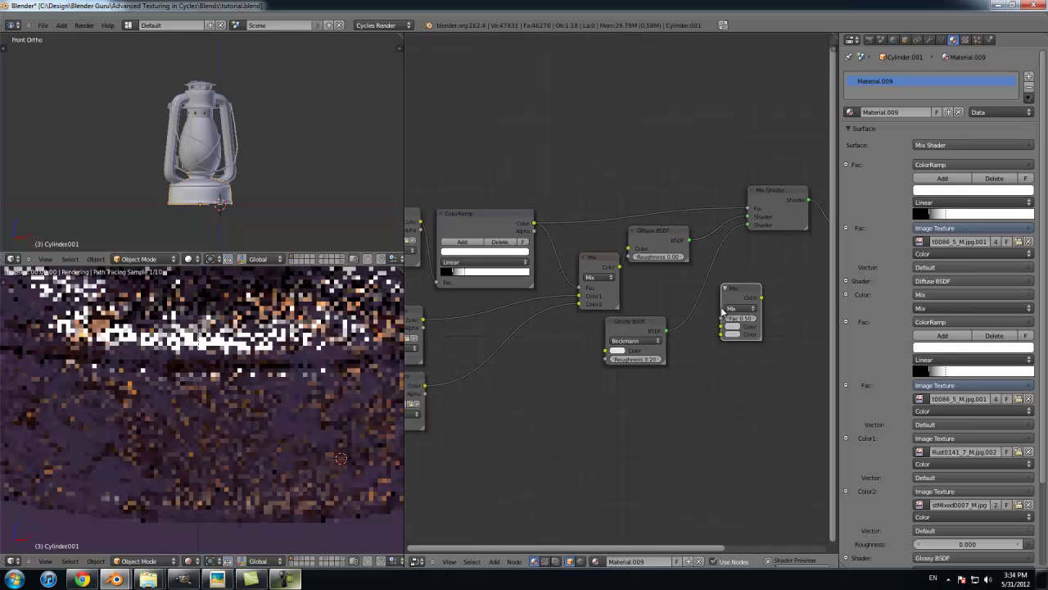
{"action": "left_click", "coordinate": [669, 187]}
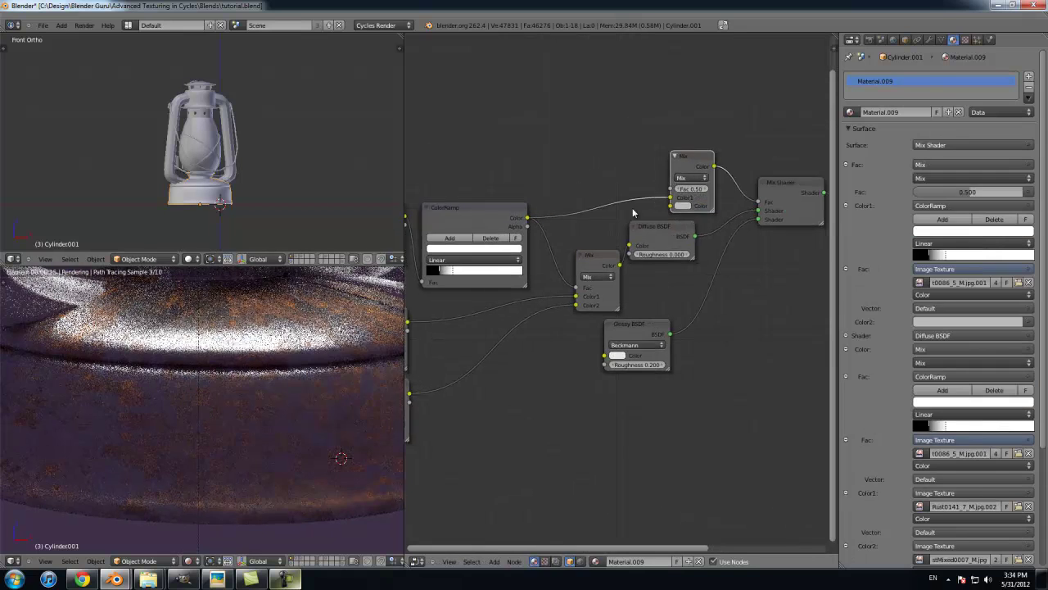
Step: Move the ColorRamp link to Color2 of the Mix node before the Mix Shader and set its Color1 to black
{"action": "scroll", "coordinate": [640, 255], "scroll_direction": "up", "scroll_amount": 3}
{"action": "left_click_drag", "start_coordinate": [634, 213], "coordinate": [653, 216]}
{"action": "left_click", "coordinate": [670, 205]}
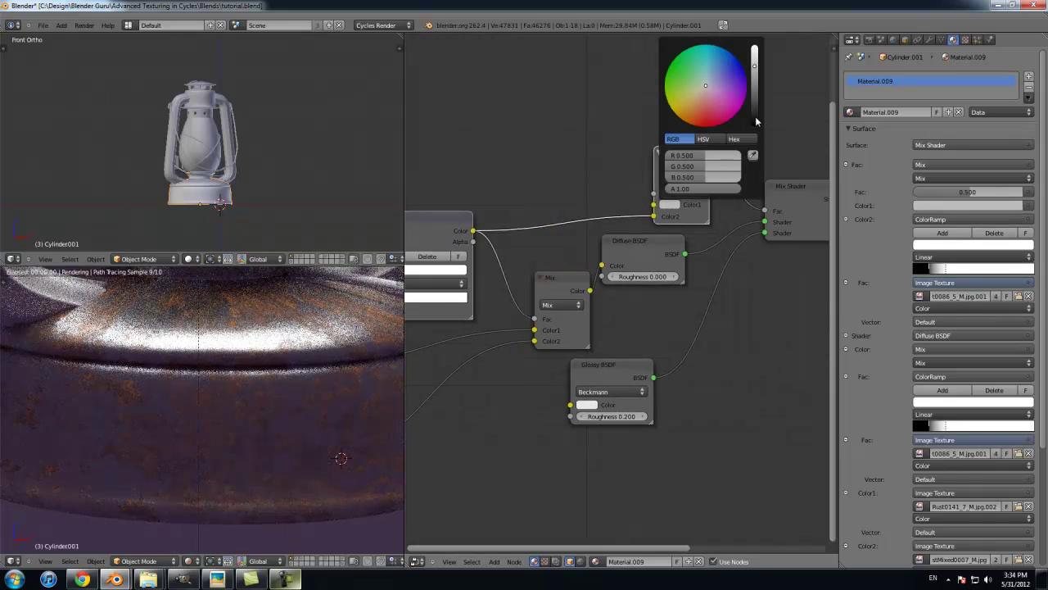
{"action": "left_click_drag", "start_coordinate": [755, 120], "coordinate": [756, 139]}
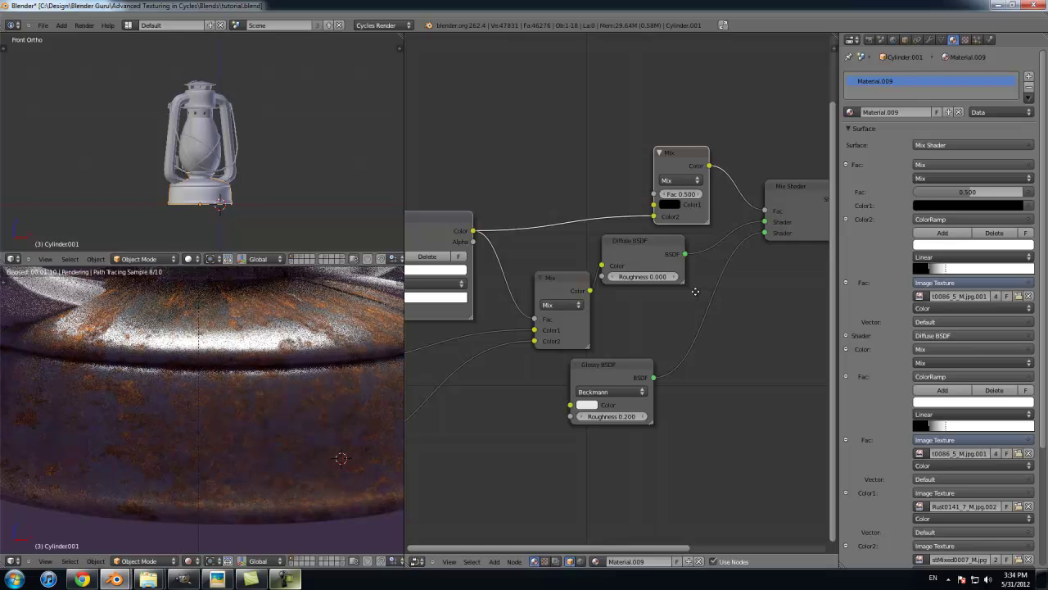
Step: Shift the ColorRamp node slightly up and move the Glossy BSDF close beneath the Diffuse BSDF
{"action": "scroll", "coordinate": [713, 340], "scroll_direction": "down", "scroll_amount": 4}
{"action": "scroll", "coordinate": [581, 342], "scroll_direction": "up", "scroll_amount": 2}
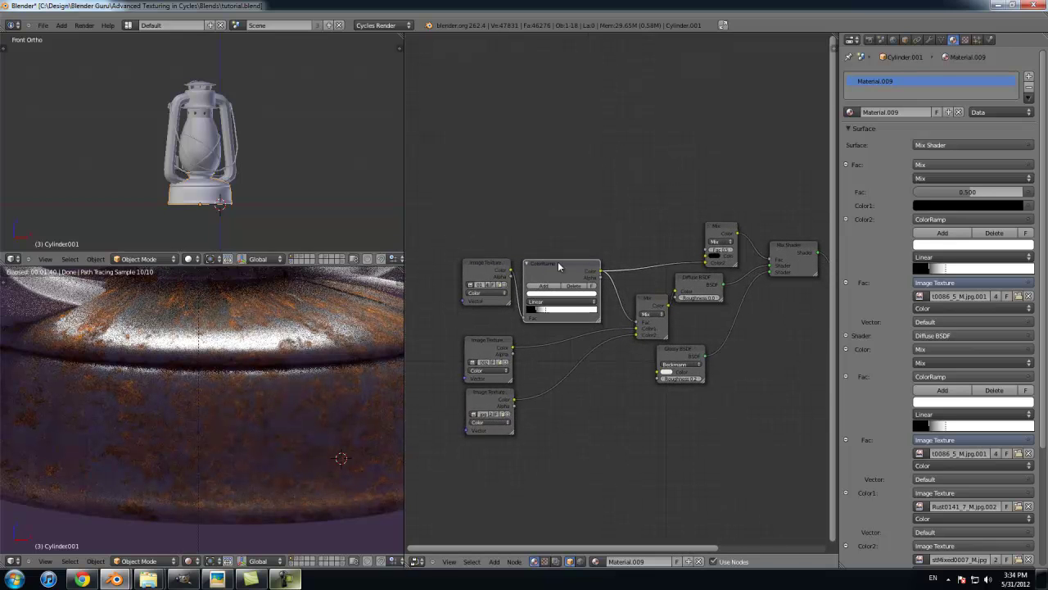
{"action": "left_click_drag", "start_coordinate": [558, 261], "coordinate": [566, 247]}
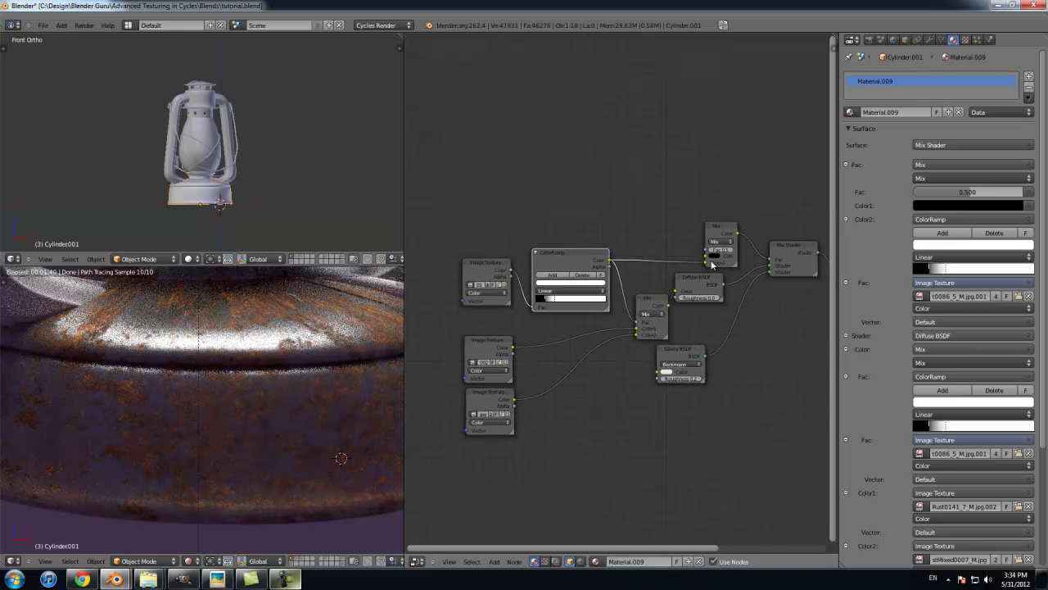
{"action": "scroll", "coordinate": [712, 264], "scroll_direction": "up", "scroll_amount": 3}
{"action": "middle_click_drag", "start_coordinate": [752, 259], "coordinate": [608, 279]}
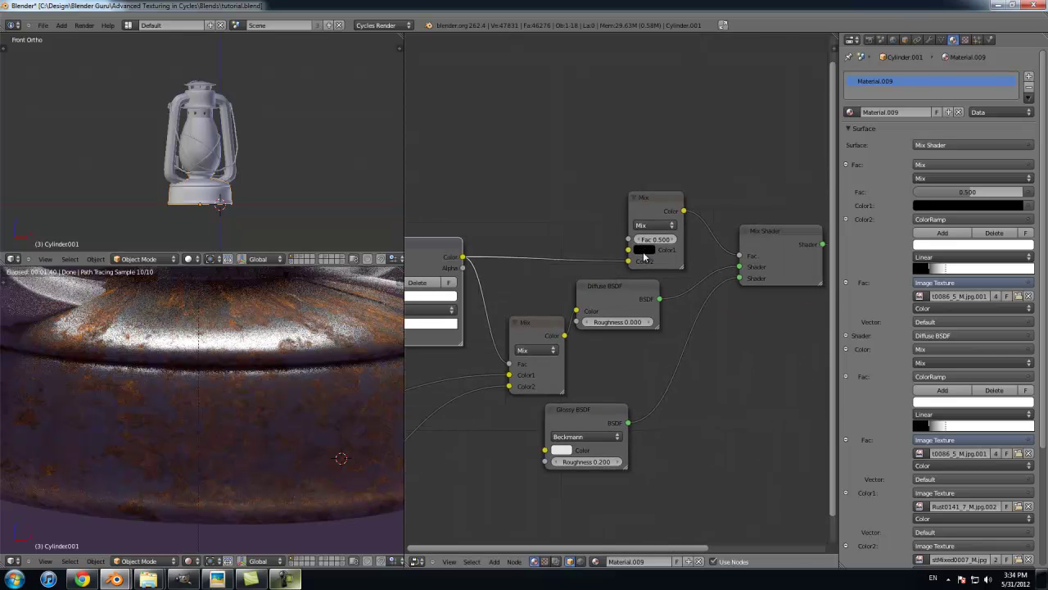
{"action": "scroll", "coordinate": [631, 253], "scroll_direction": "down", "scroll_amount": 3}
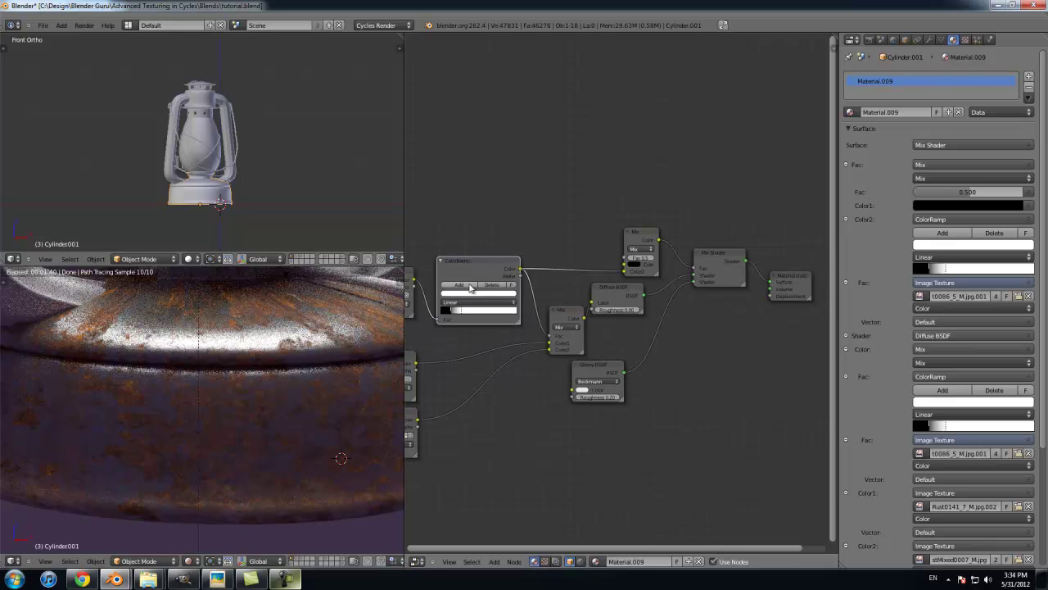
{"action": "left_click_drag", "start_coordinate": [473, 263], "coordinate": [478, 258]}
{"action": "scroll", "coordinate": [683, 304], "scroll_direction": "up", "scroll_amount": 2}
{"action": "left_click_drag", "start_coordinate": [588, 392], "coordinate": [620, 343]}
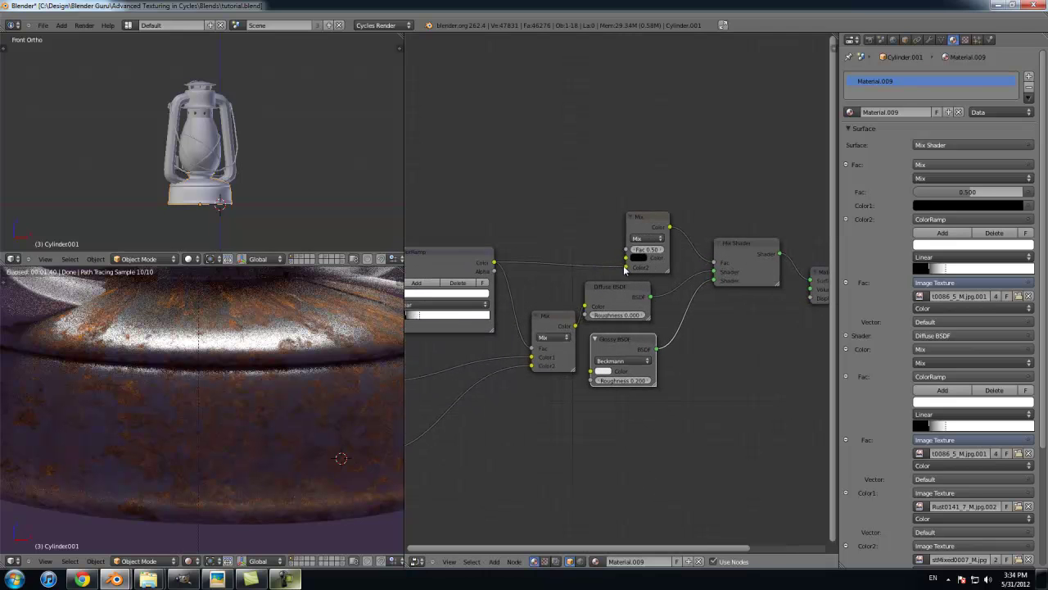
Step: Set the Fac of the Mix node feeding the Mix Shader to 0.1, comparing the gloss against a Fac of 0.5
{"action": "left_click_drag", "start_coordinate": [637, 256], "coordinate": [624, 256]}
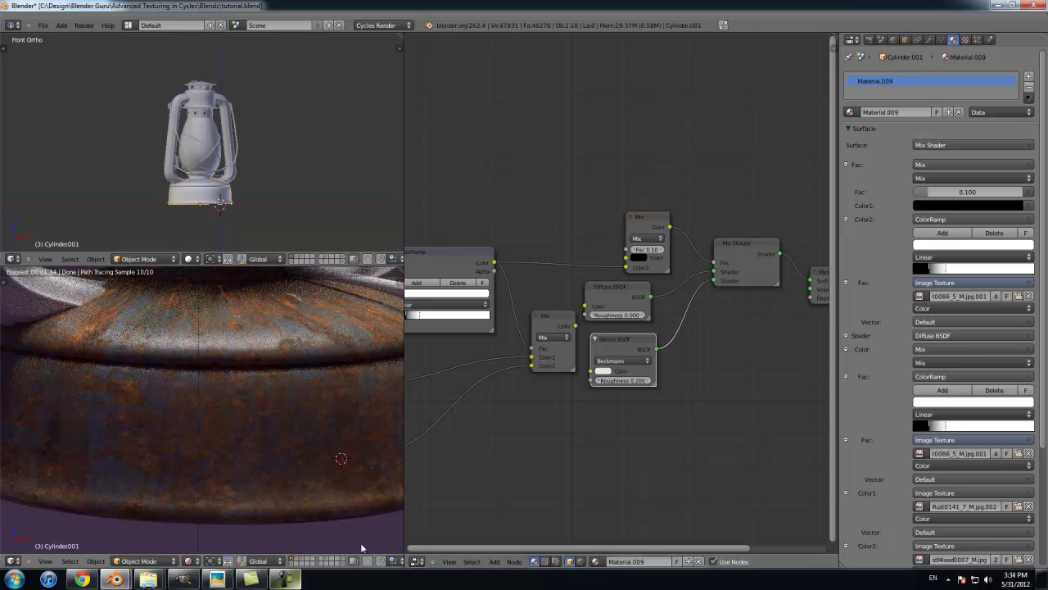
{"action": "scroll", "coordinate": [647, 355], "scroll_direction": "up", "scroll_amount": 3}
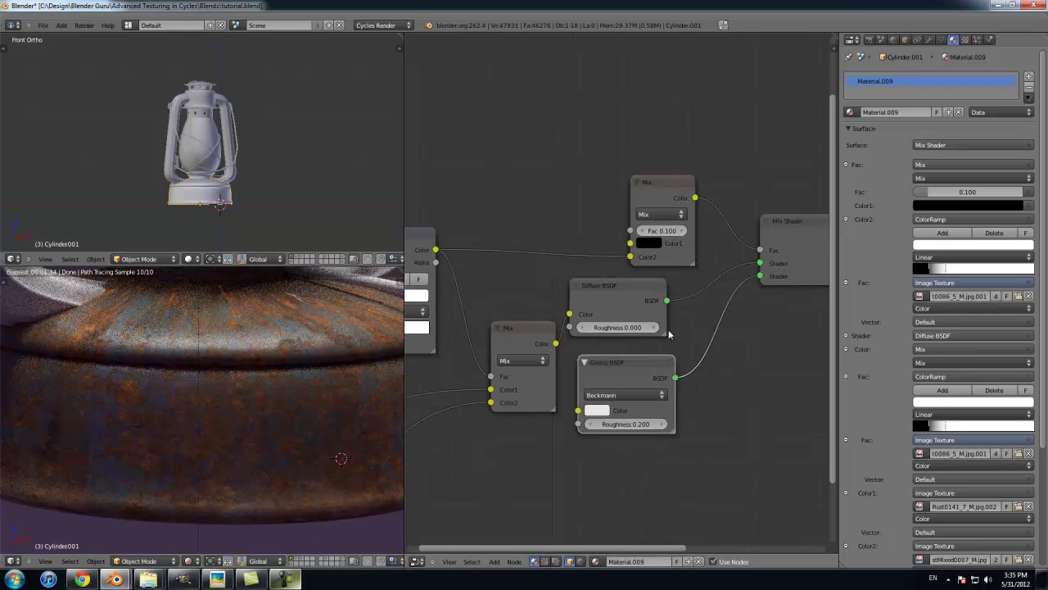
{"action": "scroll", "coordinate": [663, 262], "scroll_direction": "down", "scroll_amount": 1}
{"action": "left_click", "coordinate": [681, 231]}
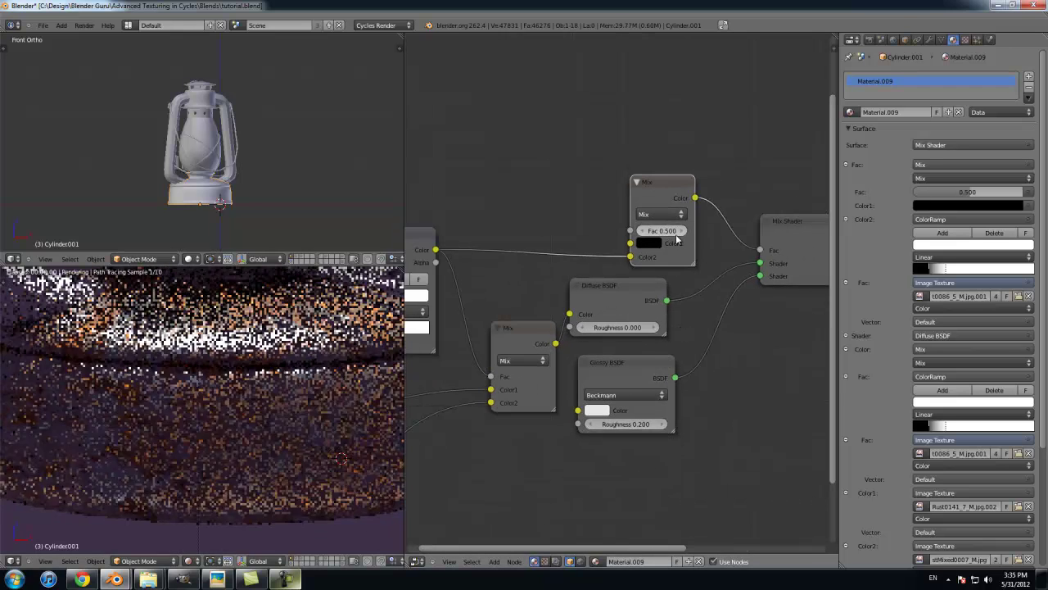
{"action": "left_click_drag", "start_coordinate": [661, 231], "coordinate": [618, 237]}
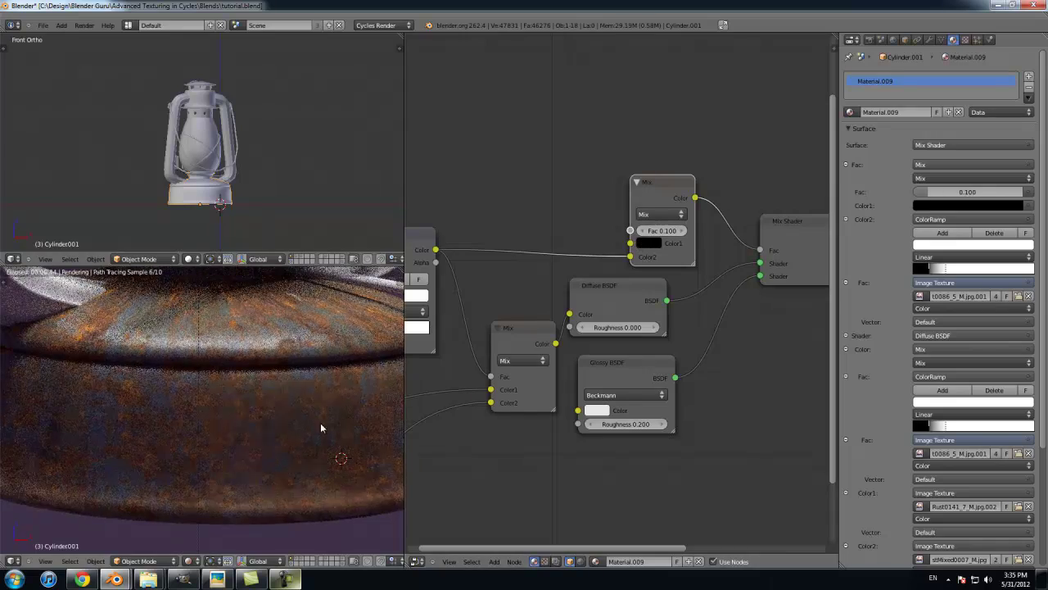
Step: Try Glossy BSDF roughness values of 0.3, 0.1 and 0, and return the roughness to 0.2
{"action": "left_click", "coordinate": [659, 424]}
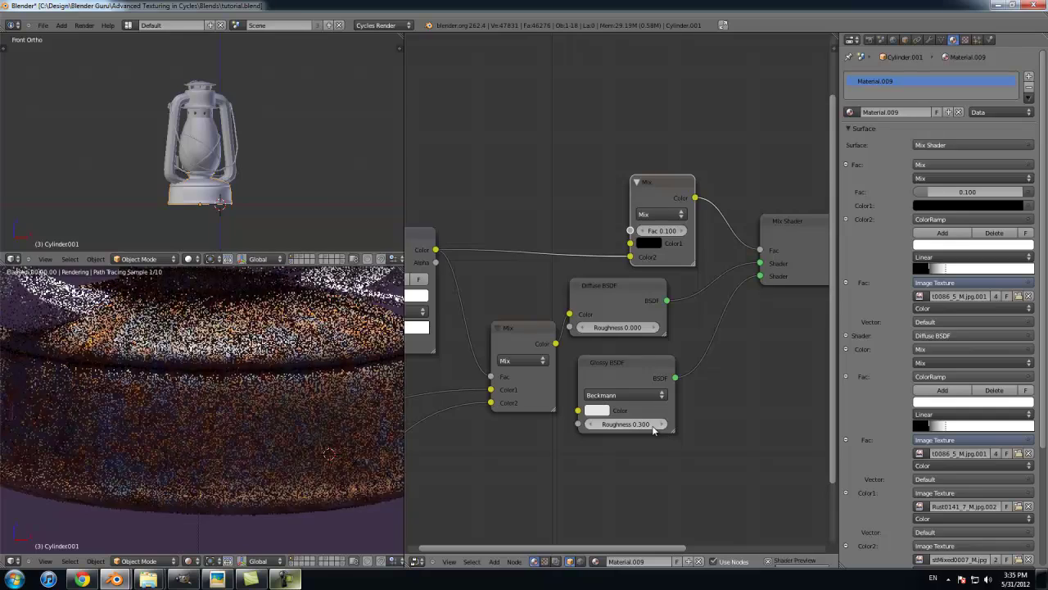
{"action": "left_click", "coordinate": [588, 424]}
{"action": "left_click", "coordinate": [589, 424]}
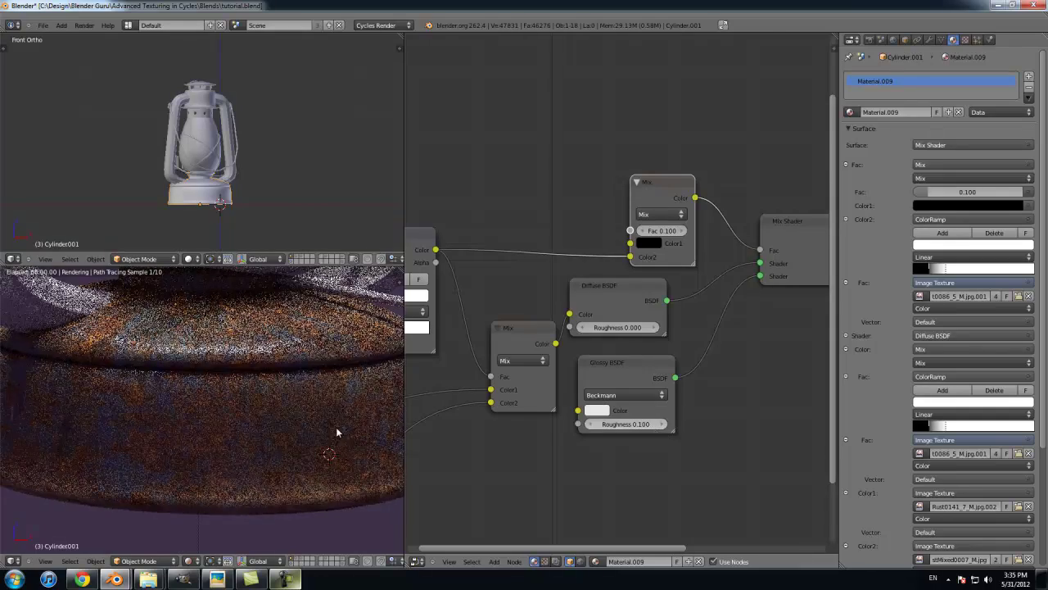
{"action": "left_click", "coordinate": [597, 427]}
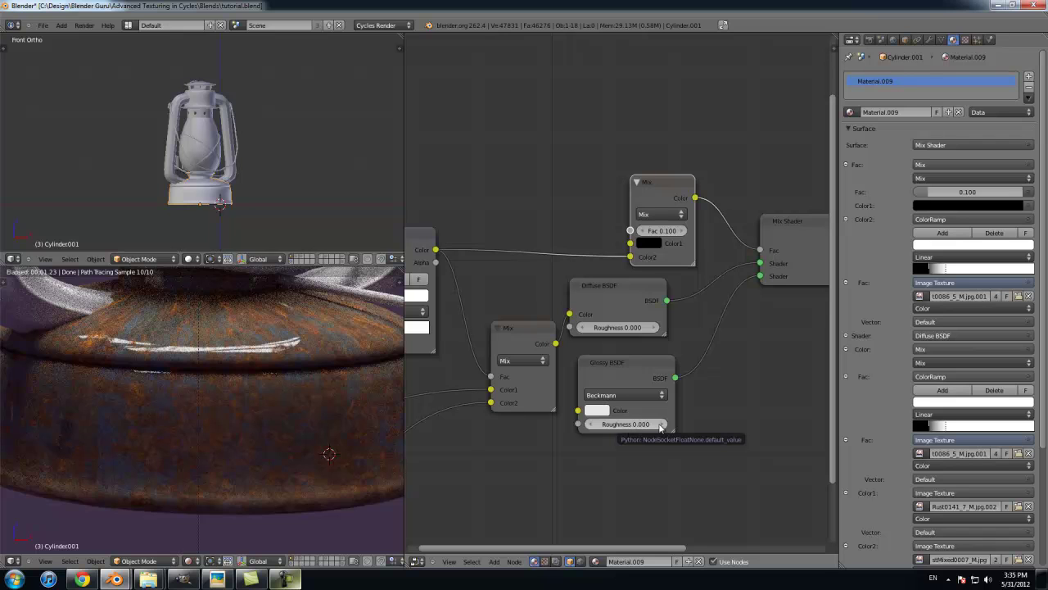
{"action": "left_click", "coordinate": [659, 425]}
{"action": "left_click", "coordinate": [659, 424]}
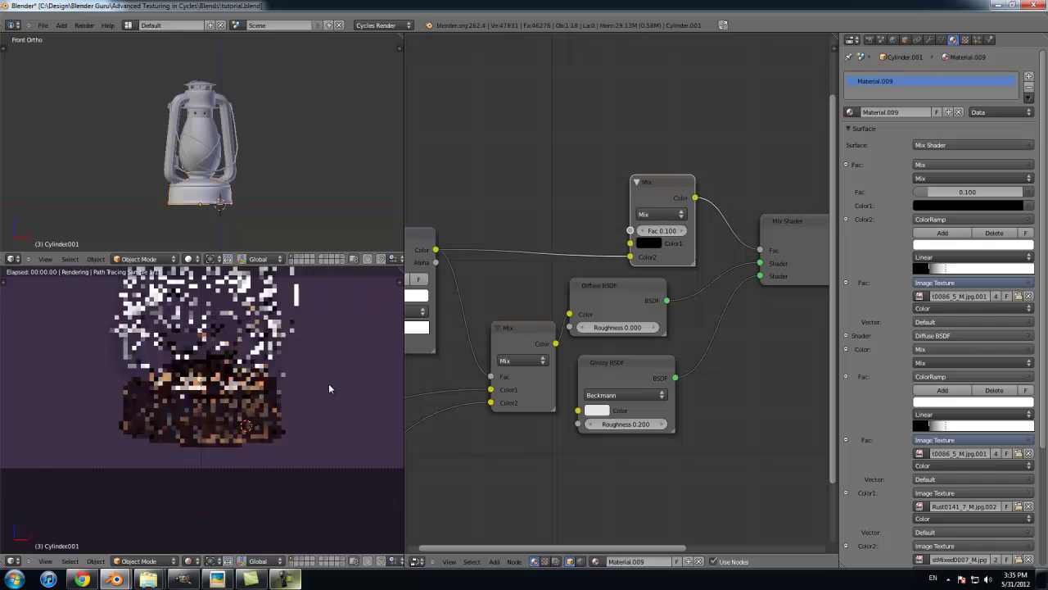
Step: Try a Fac of 0.2 on the Mix node before the Mix Shader, restore 0.1 and check the rendered lantern
{"action": "scroll", "coordinate": [329, 389], "scroll_direction": "up", "scroll_amount": 5}
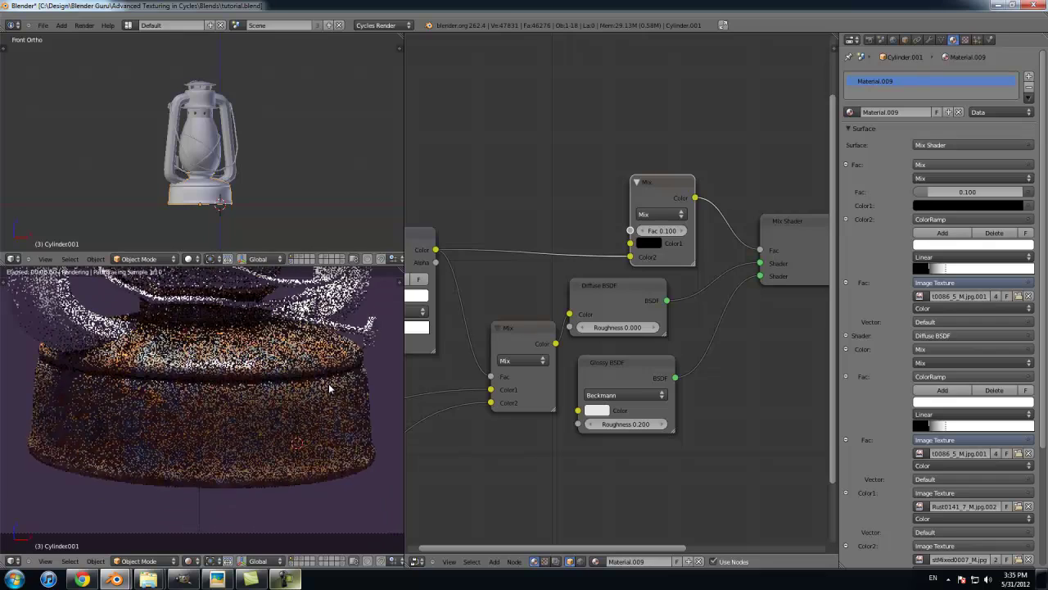
{"action": "left_click", "coordinate": [681, 232]}
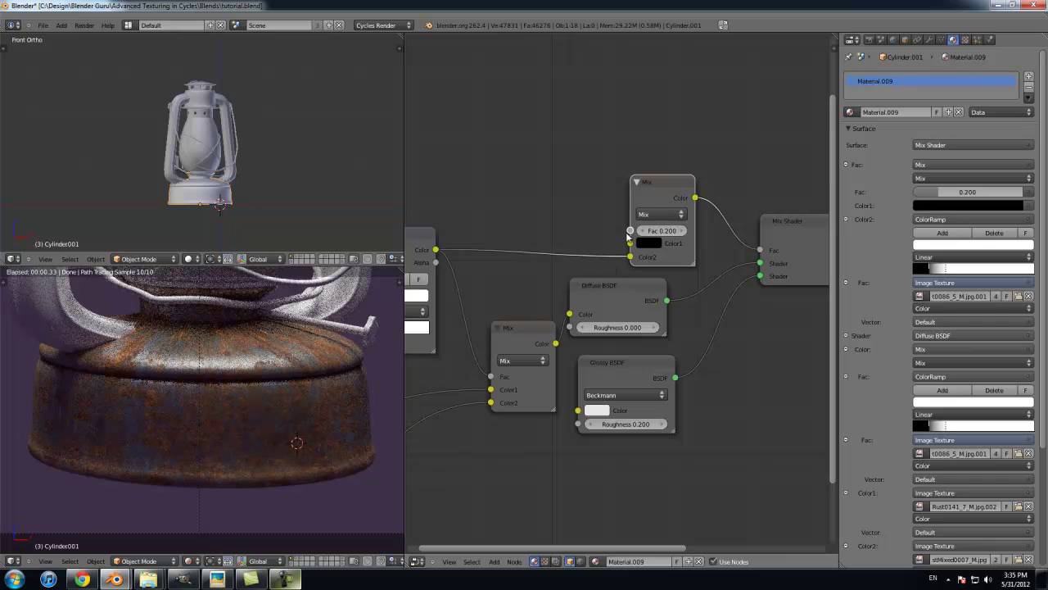
{"action": "left_click", "coordinate": [641, 231]}
{"action": "scroll", "coordinate": [253, 434], "scroll_direction": "down", "scroll_amount": 4}
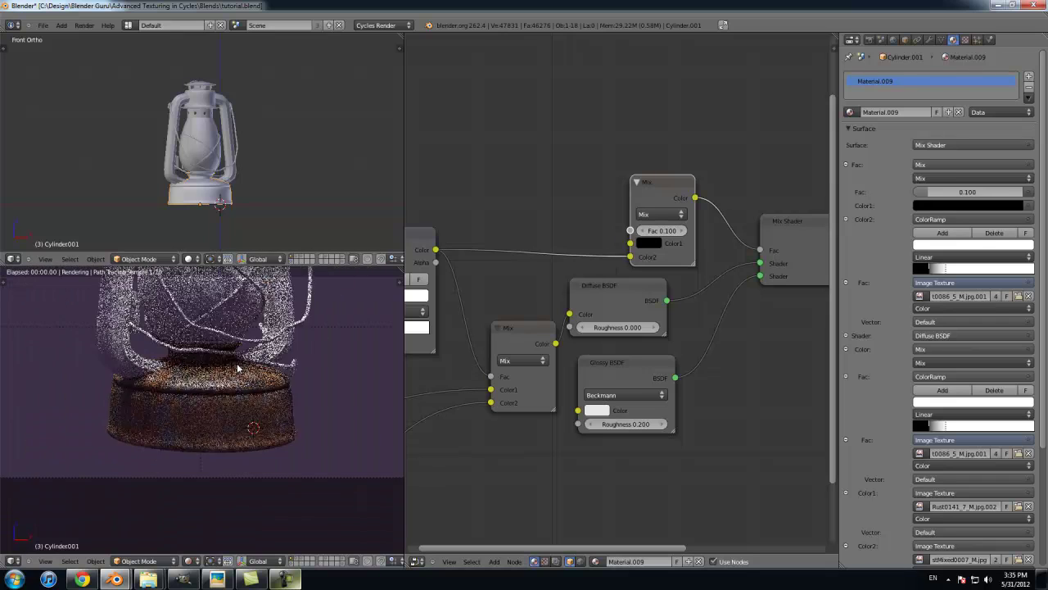
{"action": "middle_click_drag", "start_coordinate": [238, 368], "coordinate": [223, 437], "text": "shift"}
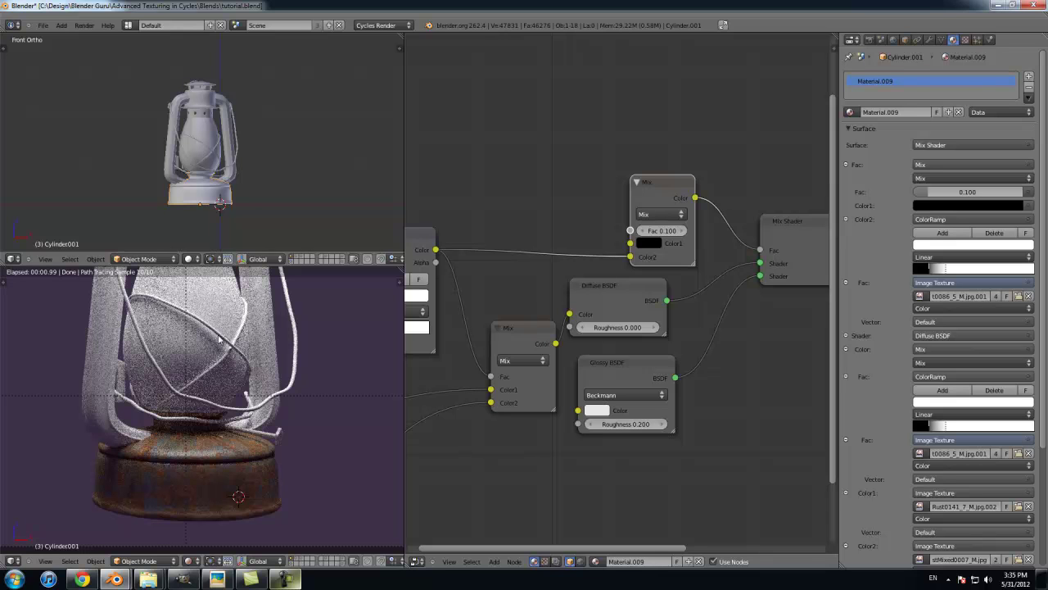
Step: Move the Material Output node closer to the Mix Shader and inspect the rusty base up close in the render
{"action": "scroll", "coordinate": [719, 336], "scroll_direction": "down", "scroll_amount": 5}
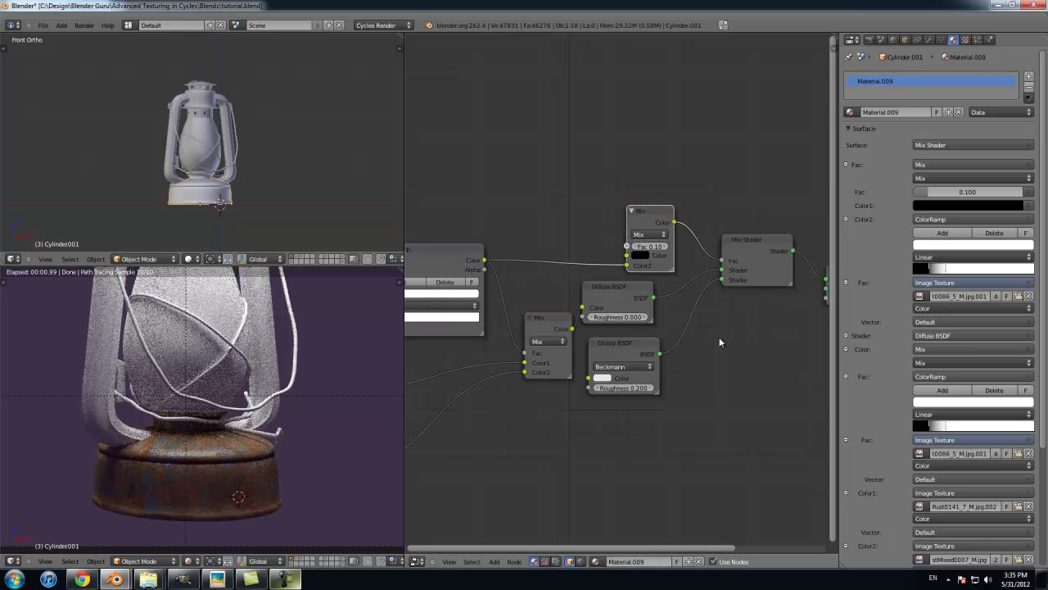
{"action": "left_click_drag", "start_coordinate": [704, 224], "coordinate": [707, 208]}
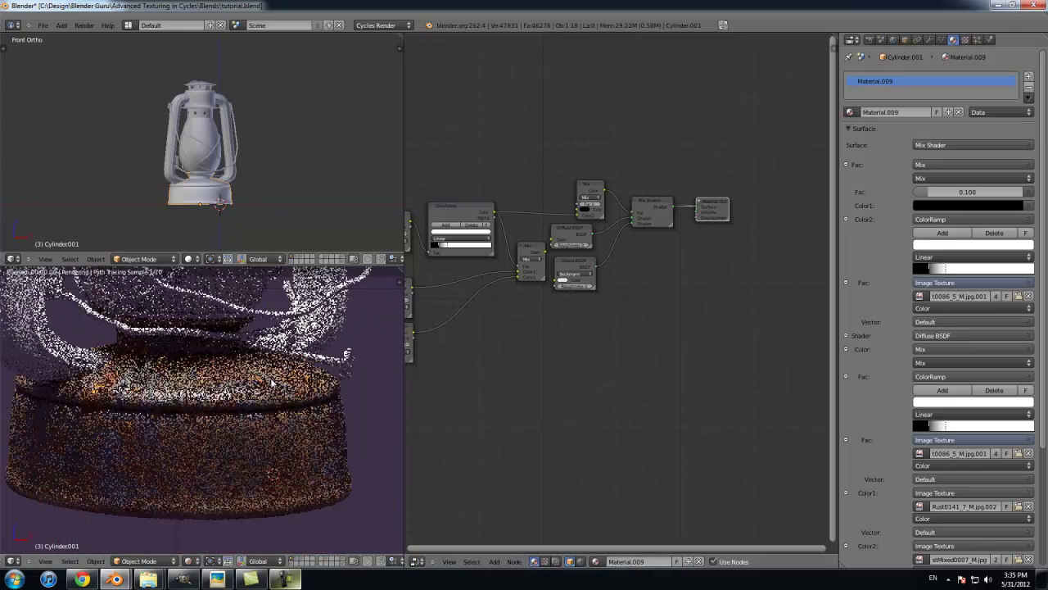
{"action": "scroll", "coordinate": [243, 417], "scroll_direction": "up", "scroll_amount": 2}
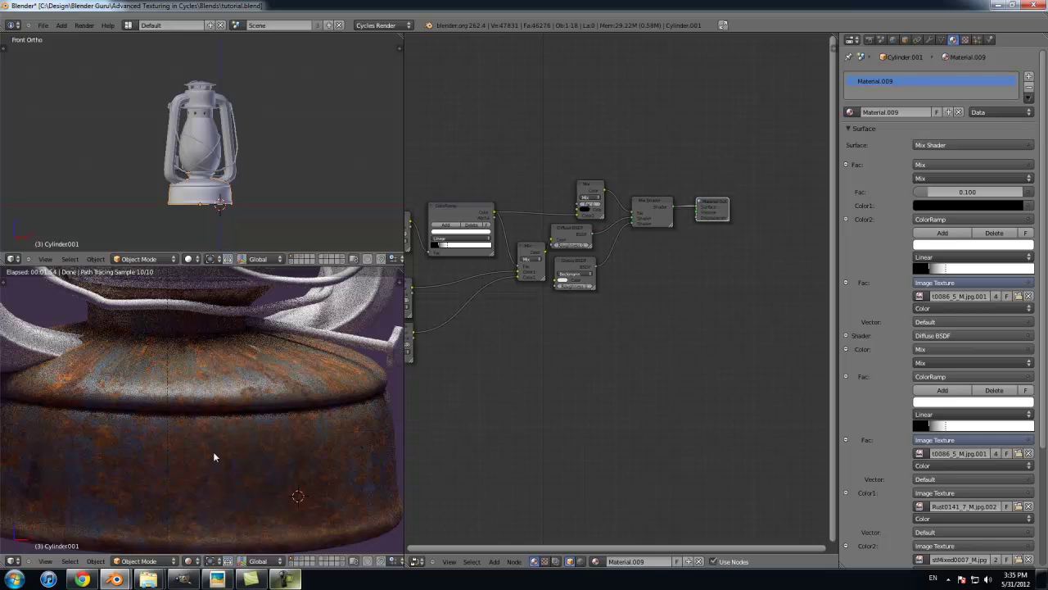
{"action": "scroll", "coordinate": [569, 361], "scroll_direction": "up", "scroll_amount": 1}
{"action": "scroll", "coordinate": [565, 344], "scroll_direction": "down", "scroll_amount": 1}
Step: Connect the ColorRamp's Color output to the Material Output's Displacement input
{"action": "middle_click_drag", "start_coordinate": [551, 314], "coordinate": [629, 326]}
{"action": "scroll", "coordinate": [628, 326], "scroll_direction": "up", "scroll_amount": 2}
{"action": "left_click", "coordinate": [497, 175]}
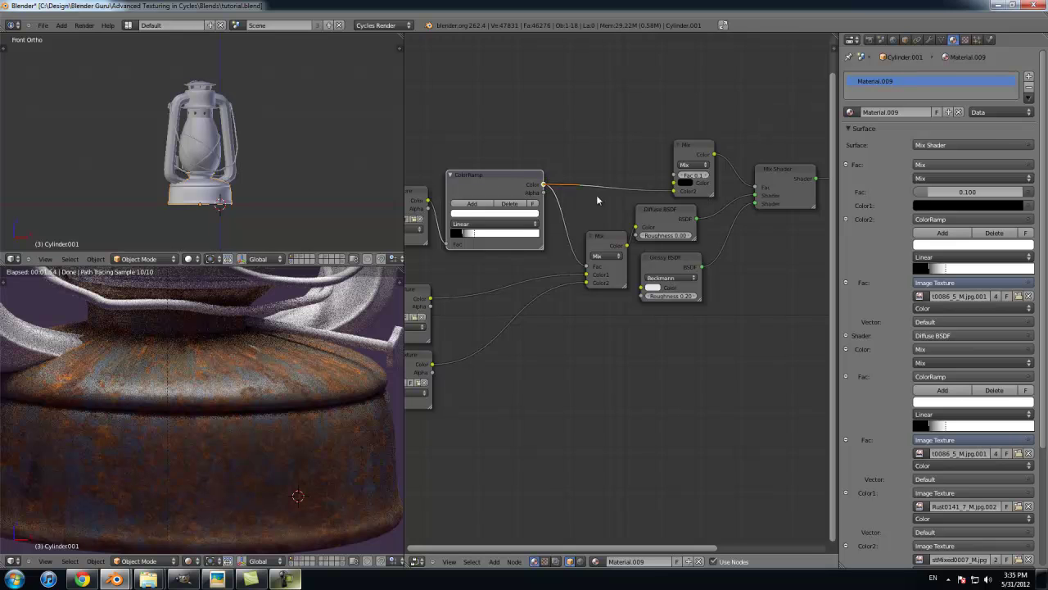
{"action": "left_click_drag", "start_coordinate": [737, 229], "coordinate": [739, 232]}
{"action": "scroll", "coordinate": [702, 237], "scroll_direction": "down", "scroll_amount": 1}
{"action": "middle_click_drag", "start_coordinate": [702, 236], "coordinate": [627, 222]}
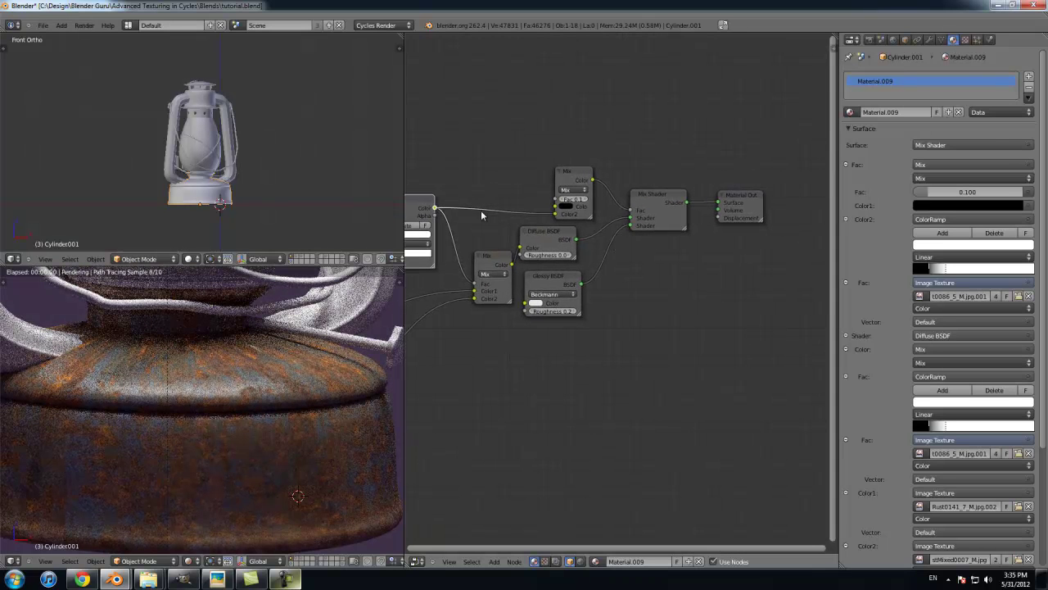
{"action": "left_click_drag", "start_coordinate": [710, 230], "coordinate": [718, 218]}
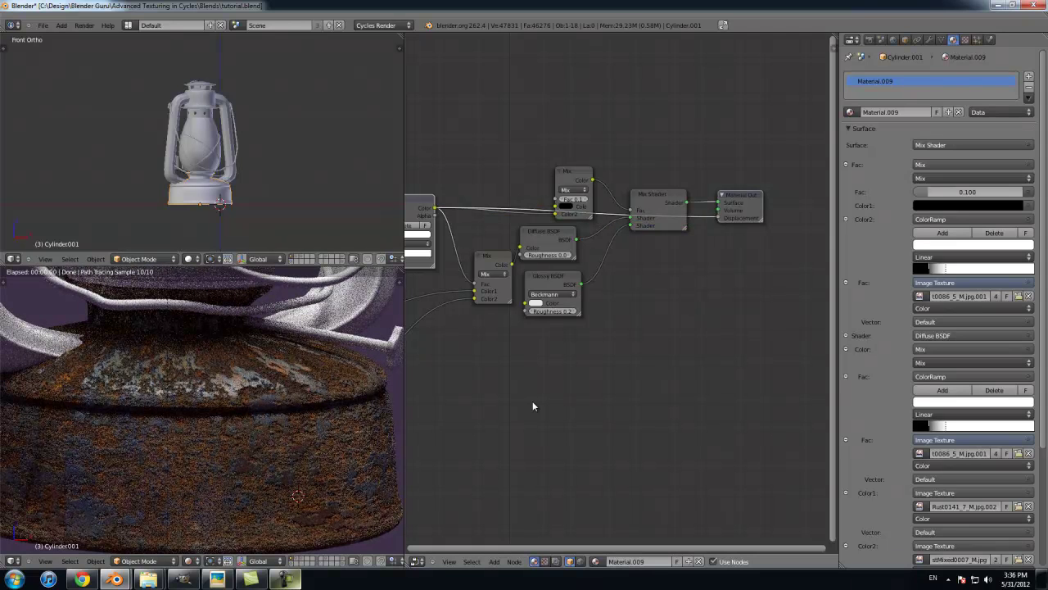
Step: Add a second color Mix node and place it in the free space below the Mix Shader
{"action": "scroll", "coordinate": [538, 354], "scroll_direction": "down", "scroll_amount": 1}
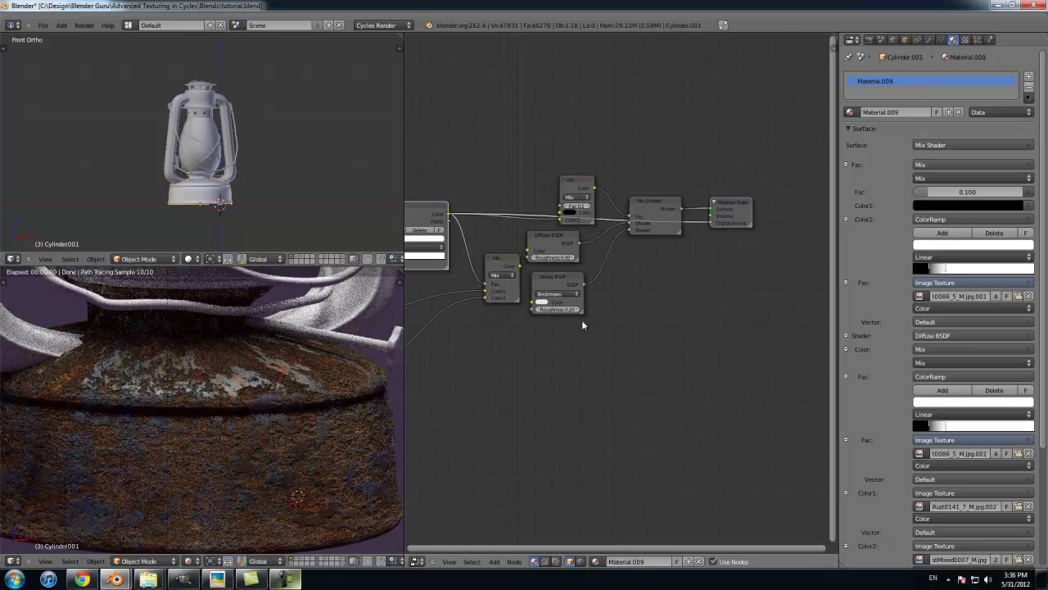
{"action": "scroll", "coordinate": [582, 319], "scroll_direction": "down", "scroll_amount": 2}
{"action": "key", "text": "shift+a"}
{"action": "mouse_move", "coordinate": [598, 305]}
{"action": "left_click", "coordinate": [659, 333]}
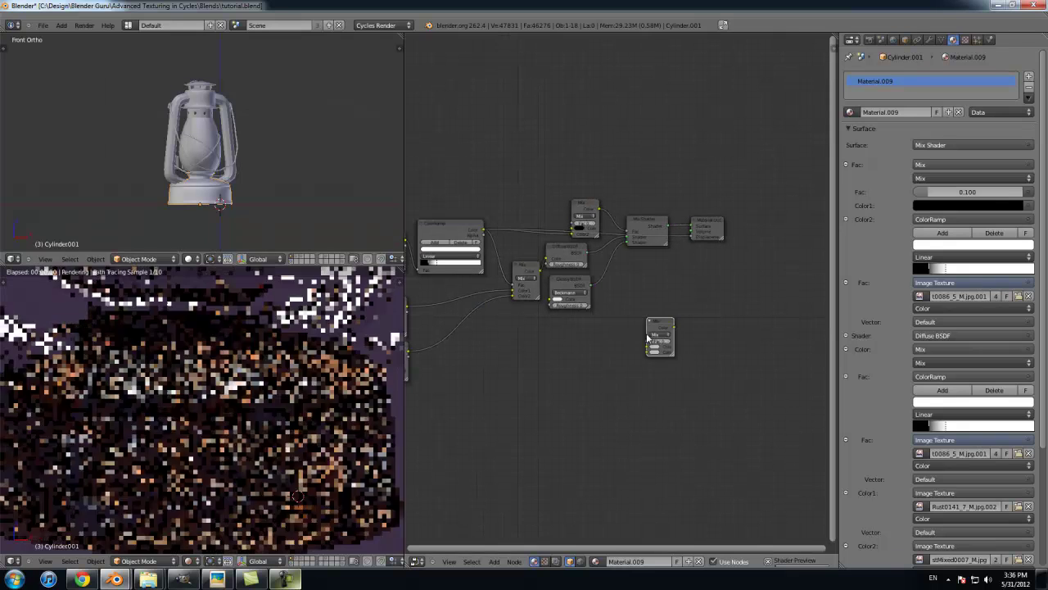
{"action": "left_click", "coordinate": [631, 316]}
{"action": "scroll", "coordinate": [637, 317], "scroll_direction": "up", "scroll_amount": 2}
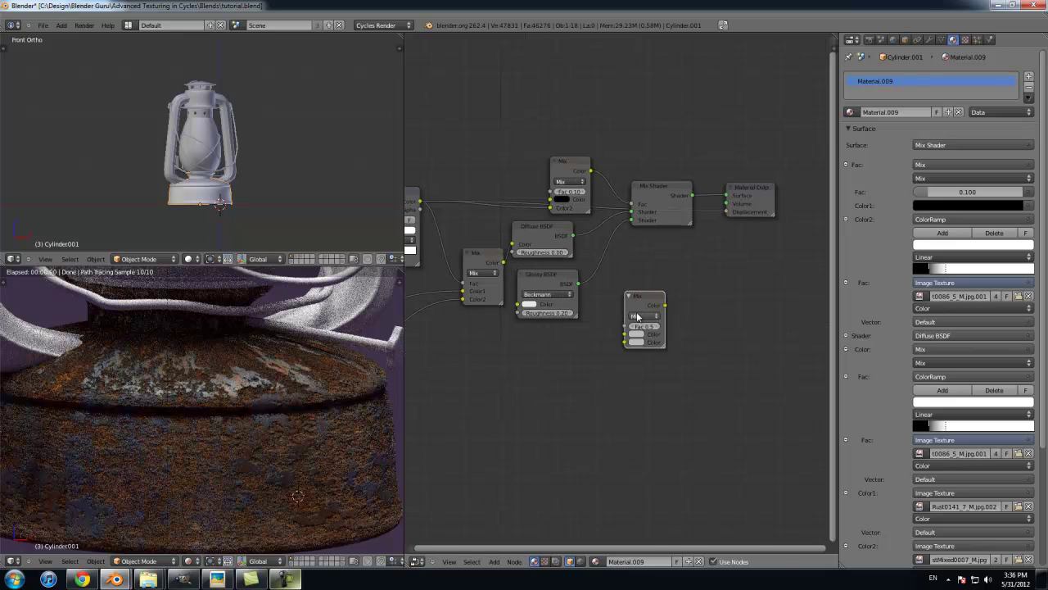
Step: Connect the ColorRamp's Color output to the Color2 input of the new Mix node
{"action": "scroll", "coordinate": [467, 220], "scroll_direction": "down", "scroll_amount": 3}
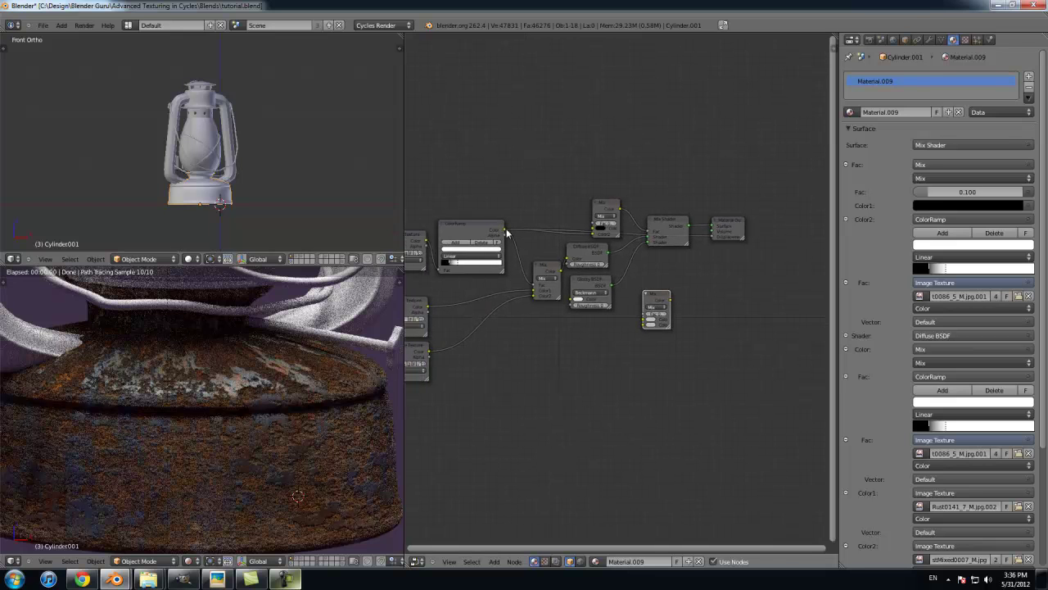
{"action": "left_click_drag", "start_coordinate": [503, 232], "coordinate": [516, 233]}
{"action": "left_click_drag", "start_coordinate": [627, 325], "coordinate": [644, 324]}
Step: Change the new Mix node's blend mode to Multiply and set its Color1 to white
{"action": "scroll", "coordinate": [678, 318], "scroll_direction": "up", "scroll_amount": 2}
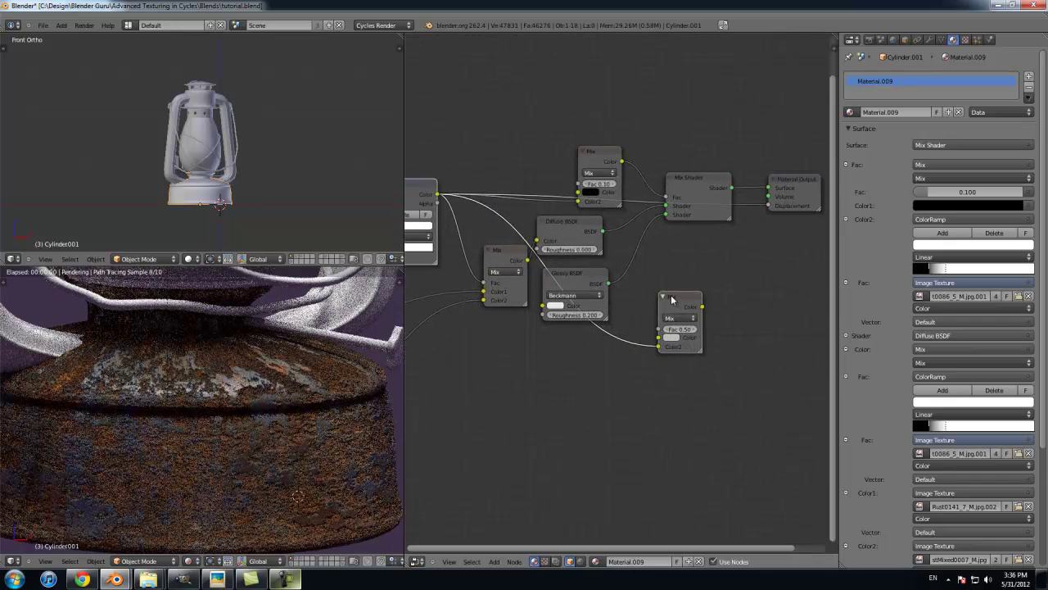
{"action": "left_click", "coordinate": [676, 318]}
{"action": "left_click", "coordinate": [678, 305]}
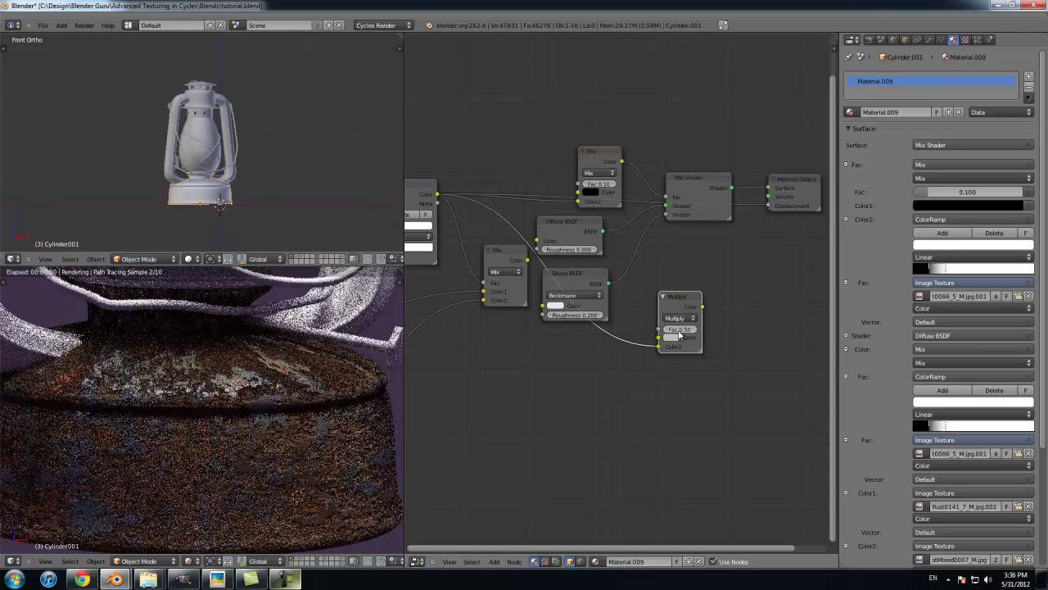
{"action": "left_click", "coordinate": [676, 336]}
{"action": "left_click_drag", "start_coordinate": [736, 235], "coordinate": [737, 231]}
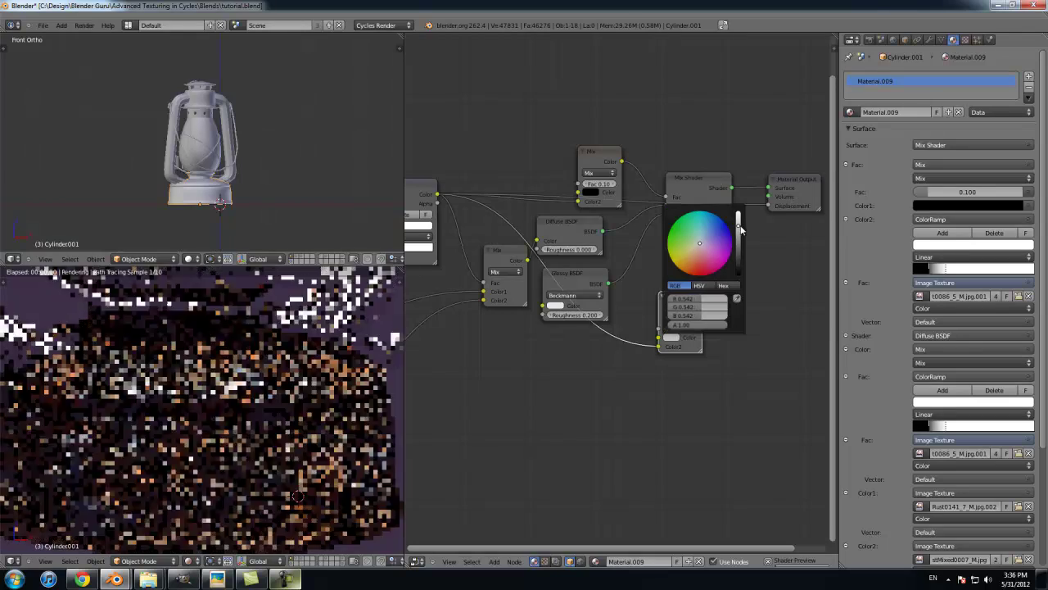
Step: Connect the Multiply node's Color output to the Material Output's Displacement input and set its Fac to 1.0
{"action": "scroll", "coordinate": [715, 296], "scroll_direction": "down", "scroll_amount": 1}
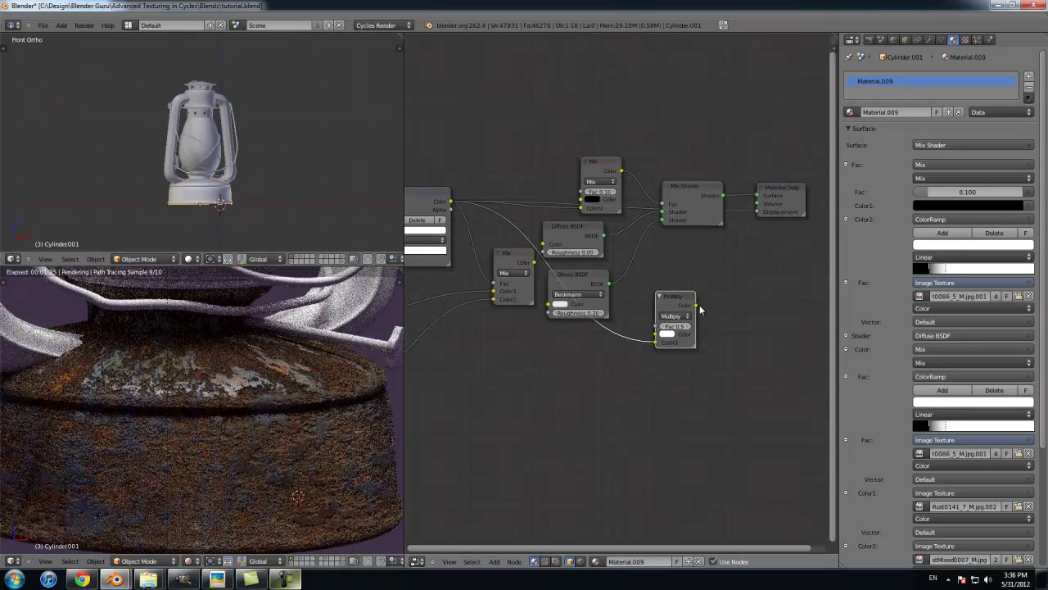
{"action": "left_click_drag", "start_coordinate": [754, 219], "coordinate": [757, 217]}
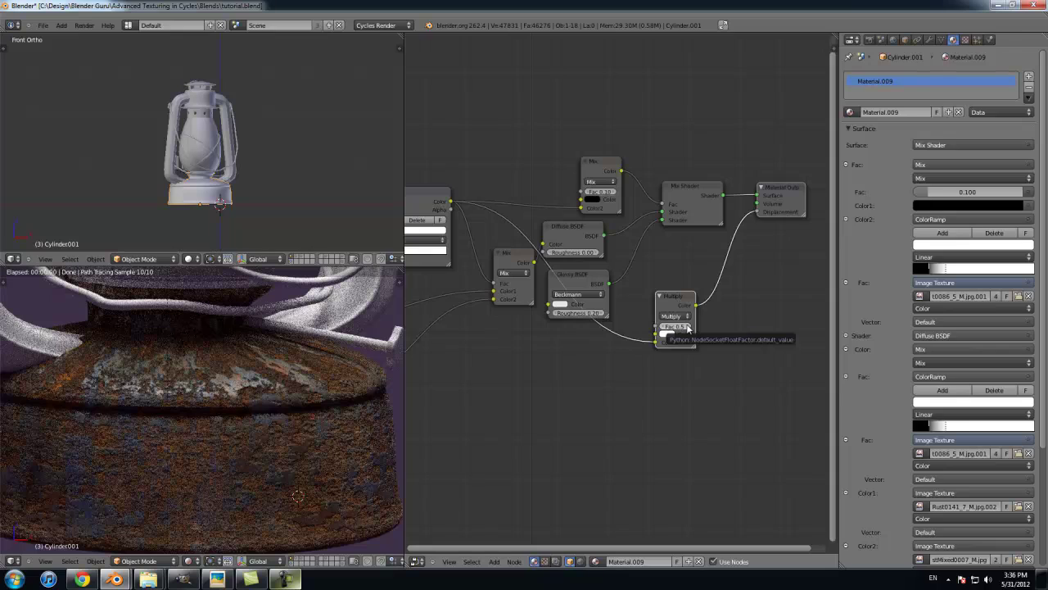
{"action": "left_click", "coordinate": [667, 329]}
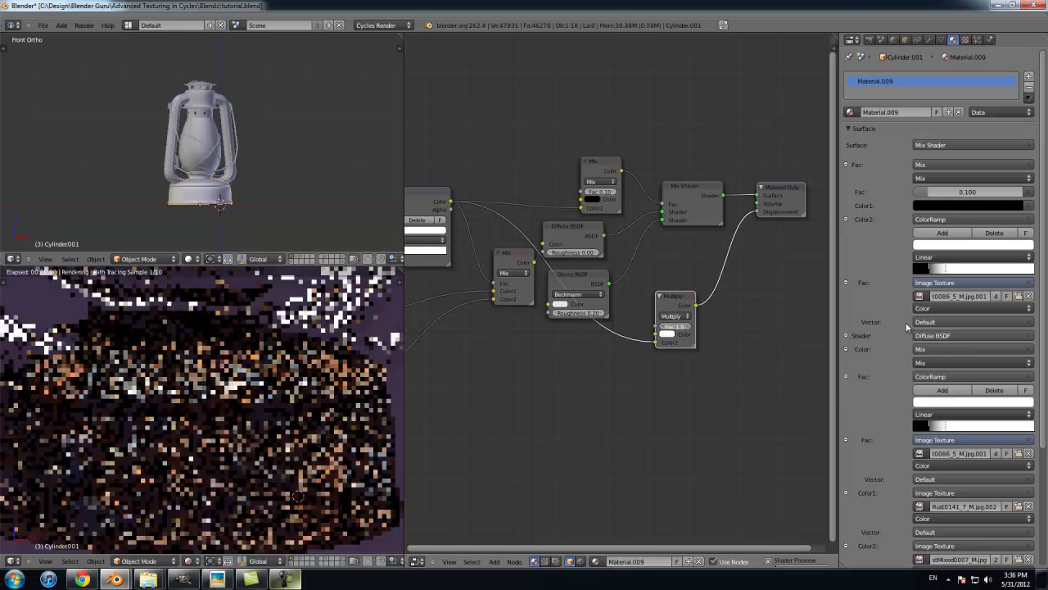
Step: Try feeding the mask Image Texture directly into the Multiply node's Color2 with Fac 0.1, and reconnect the ColorRamp's Color output there
{"action": "scroll", "coordinate": [722, 338], "scroll_direction": "down", "scroll_amount": 3}
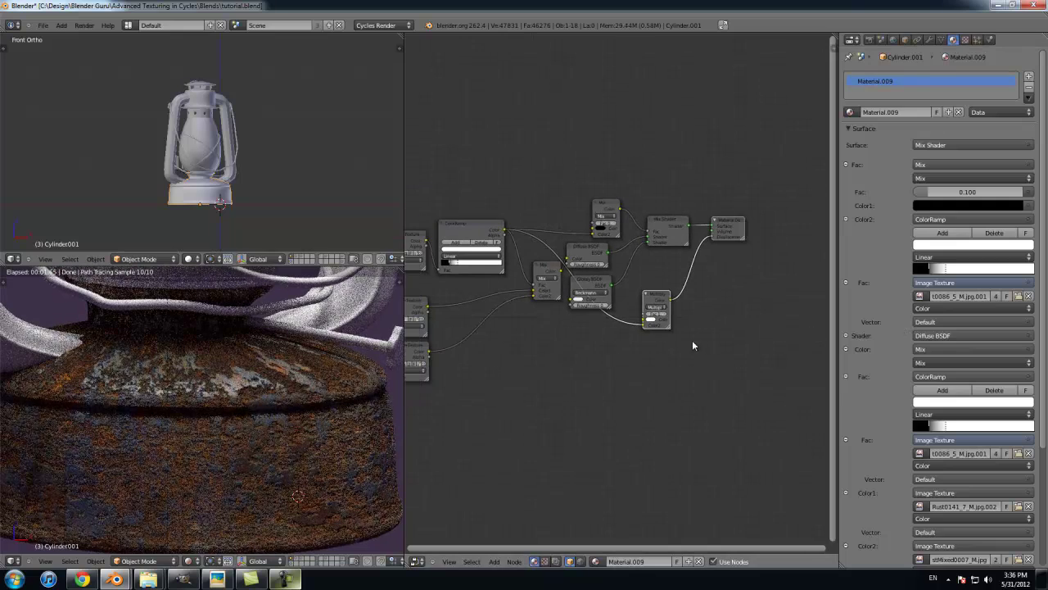
{"action": "scroll", "coordinate": [518, 261], "scroll_direction": "up", "scroll_amount": 2}
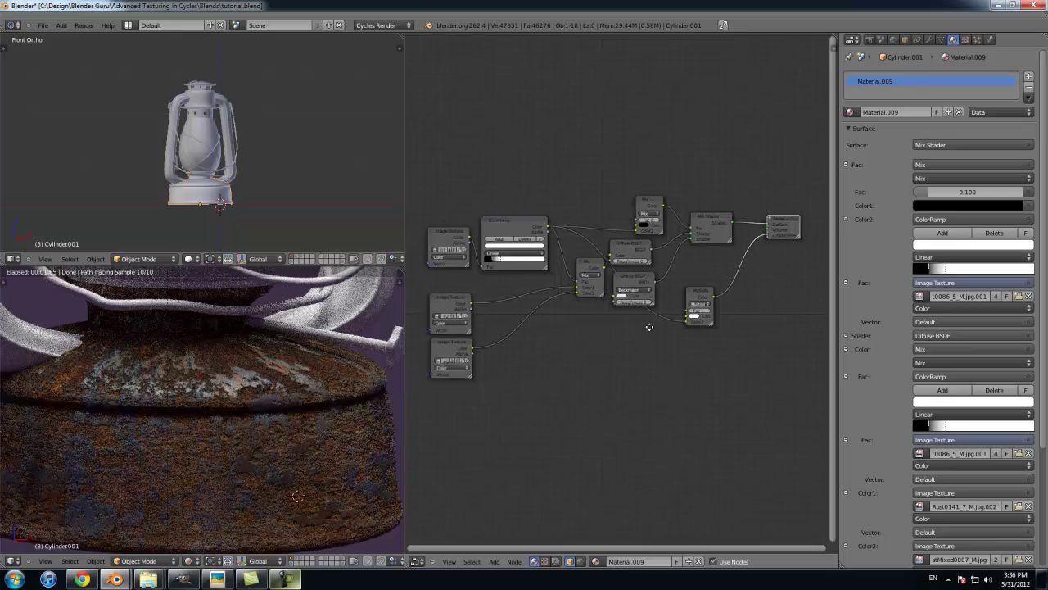
{"action": "left_click_drag", "start_coordinate": [497, 232], "coordinate": [696, 309]}
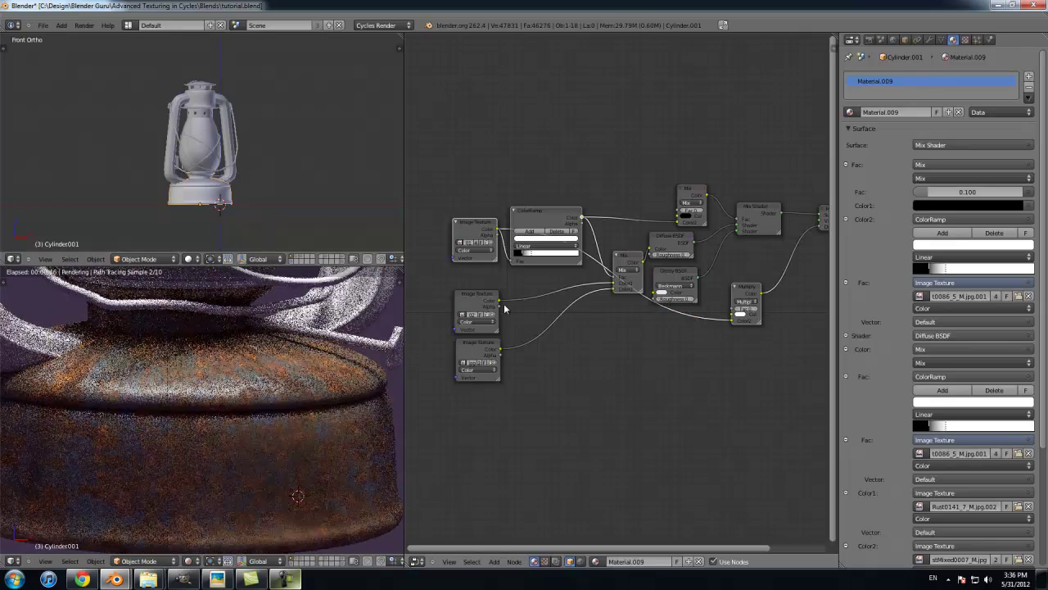
{"action": "left_click_drag", "start_coordinate": [755, 309], "coordinate": [694, 343]}
{"action": "scroll", "coordinate": [584, 329], "scroll_direction": "up", "scroll_amount": 4}
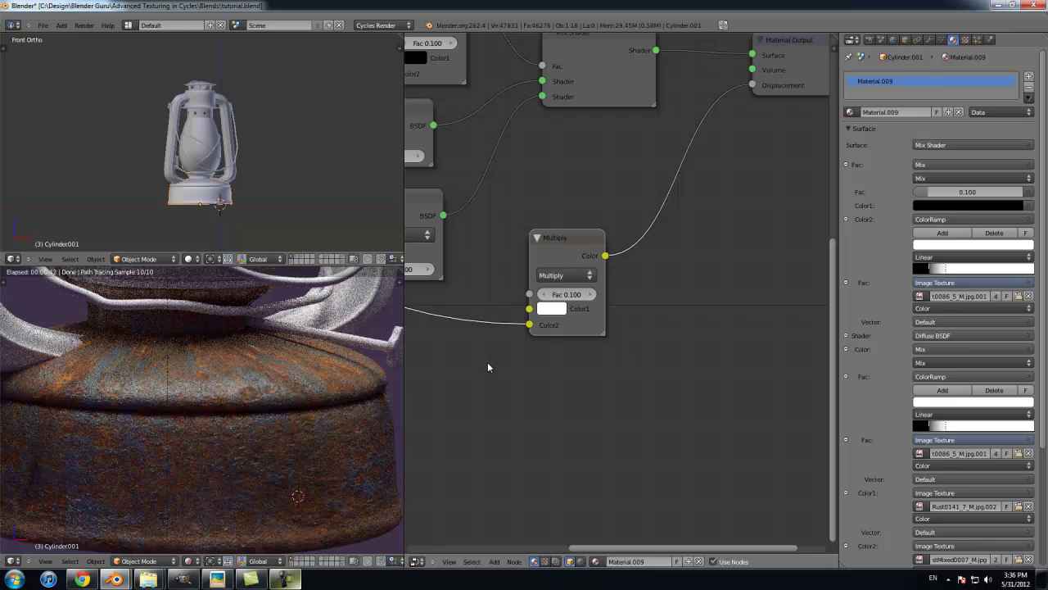
{"action": "scroll", "coordinate": [487, 362], "scroll_direction": "down", "scroll_amount": 4}
{"action": "left_click_drag", "start_coordinate": [492, 219], "coordinate": [630, 315]}
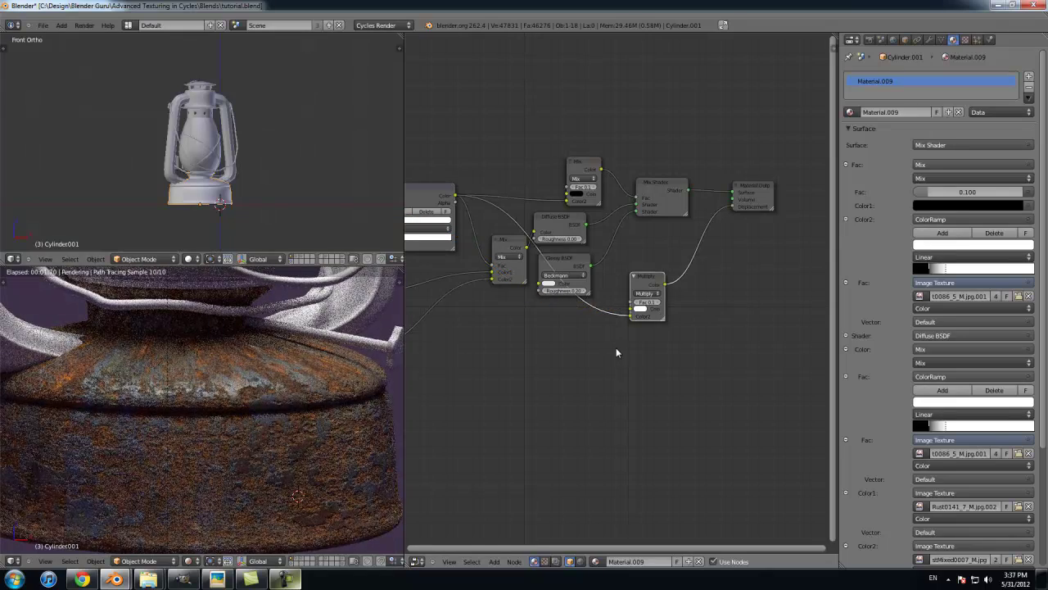
Step: Set the Multiply node's Fac to 0.05 with the ColorRamp feeding it
{"action": "scroll", "coordinate": [616, 352], "scroll_direction": "up", "scroll_amount": 5}
{"action": "left_click", "coordinate": [696, 323]}
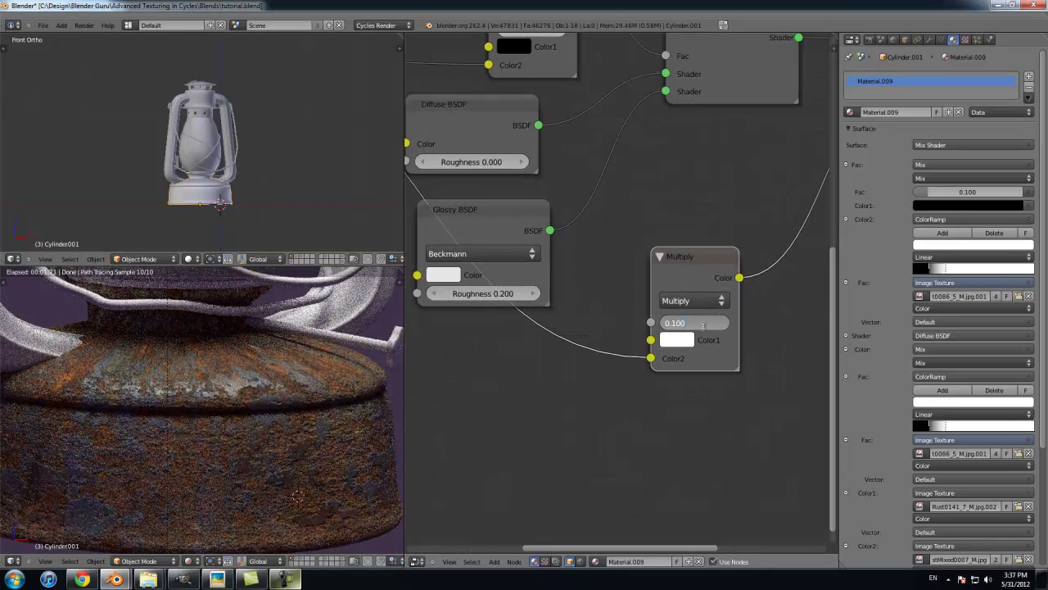
{"action": "type", "text": "0.05"}
{"action": "key", "text": "Return"}
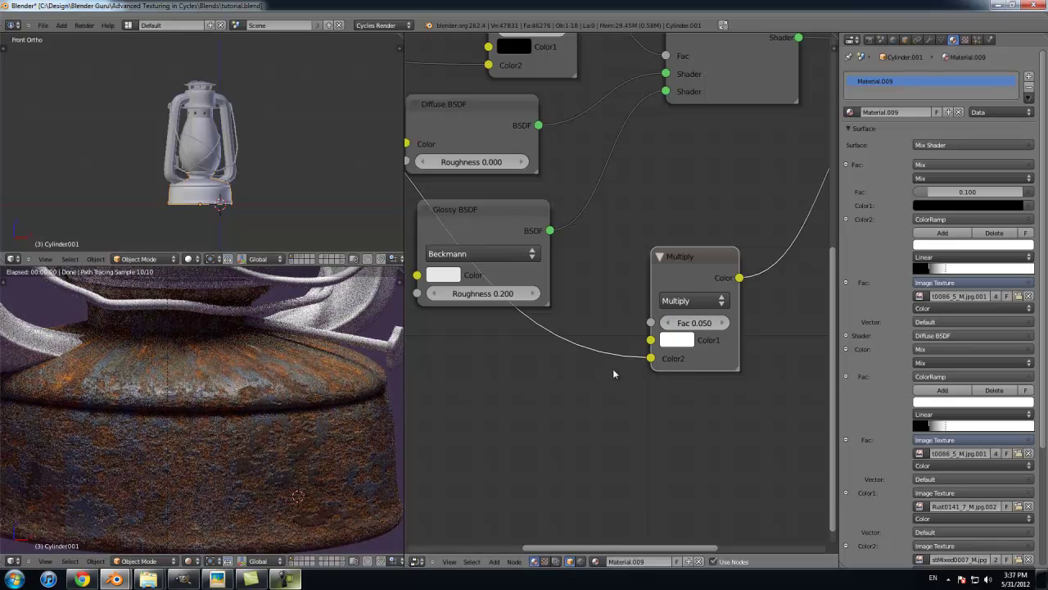
Step: Add an Invert node and insert it on the link between the ColorRamp and the Multiply node's Color2 input
{"action": "scroll", "coordinate": [614, 360], "scroll_direction": "down", "scroll_amount": 4}
{"action": "middle_click_drag", "start_coordinate": [555, 325], "coordinate": [666, 303]}
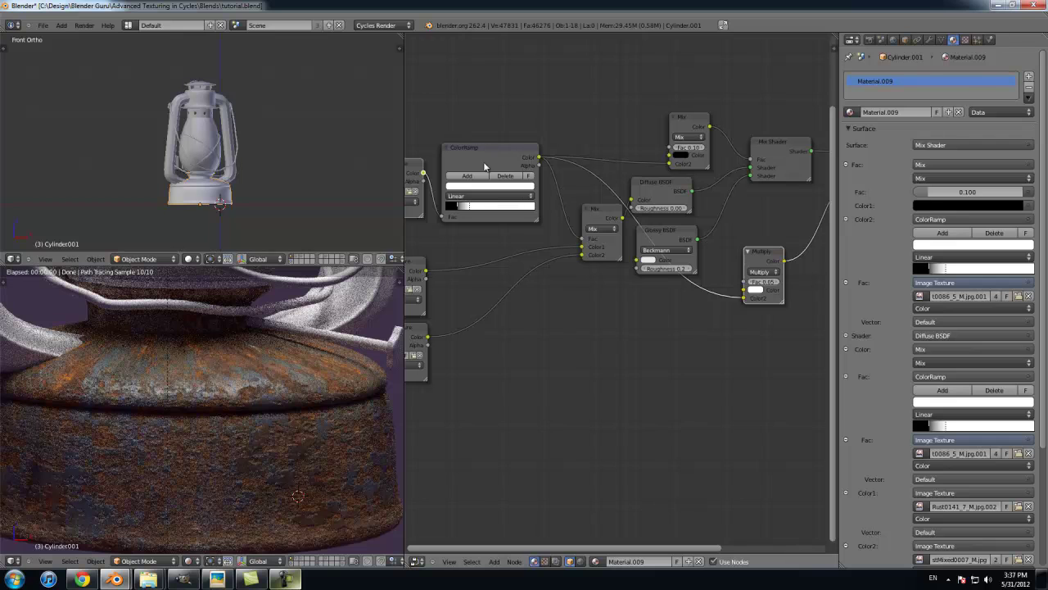
{"action": "scroll", "coordinate": [670, 348], "scroll_direction": "up", "scroll_amount": 2}
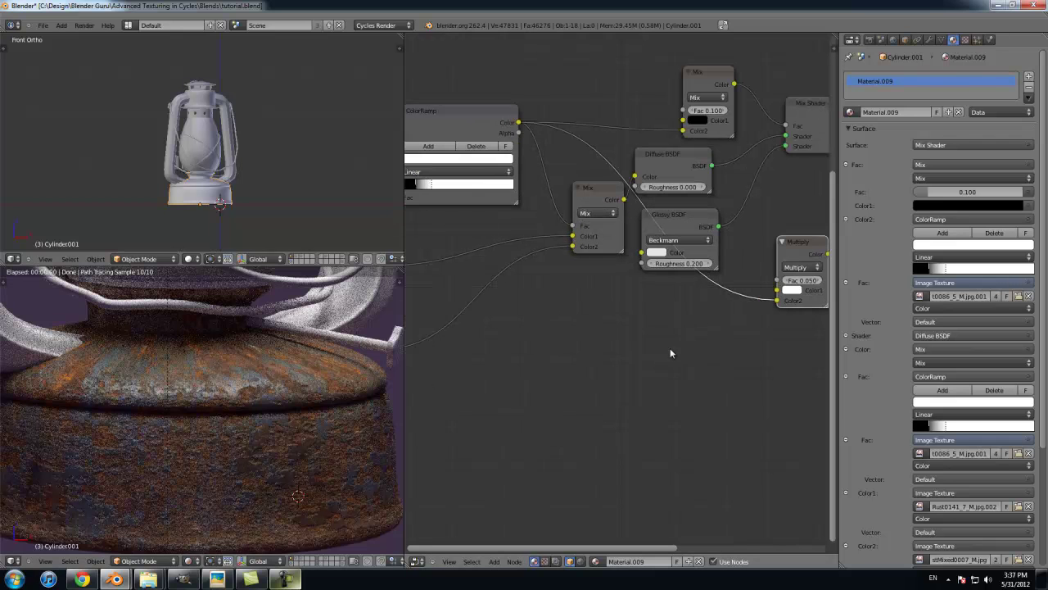
{"action": "key", "text": "shift+a"}
{"action": "mouse_move", "coordinate": [680, 346]}
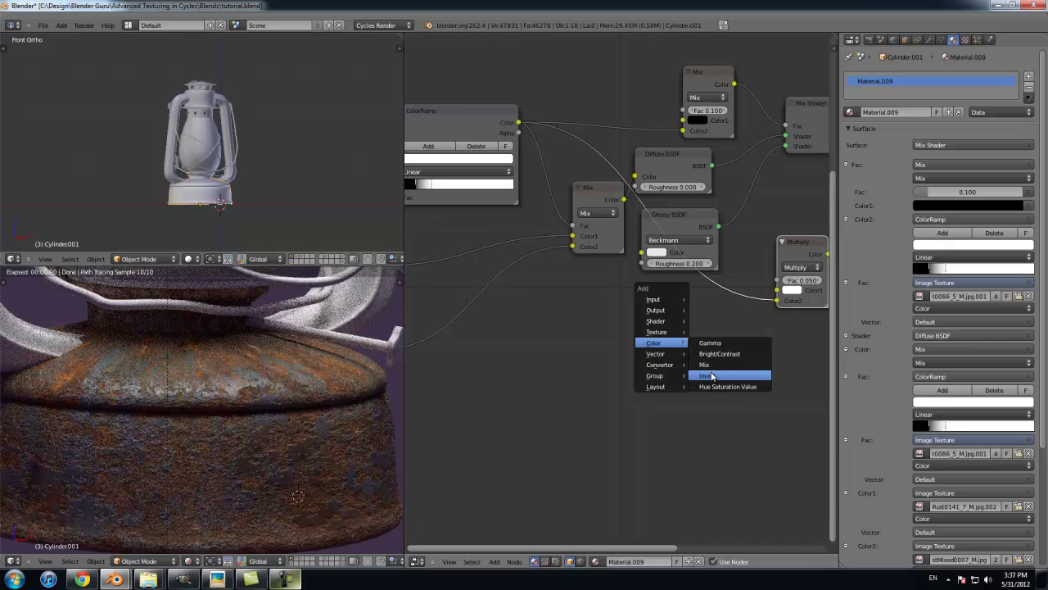
{"action": "left_click", "coordinate": [711, 366]}
{"action": "left_click", "coordinate": [675, 312]}
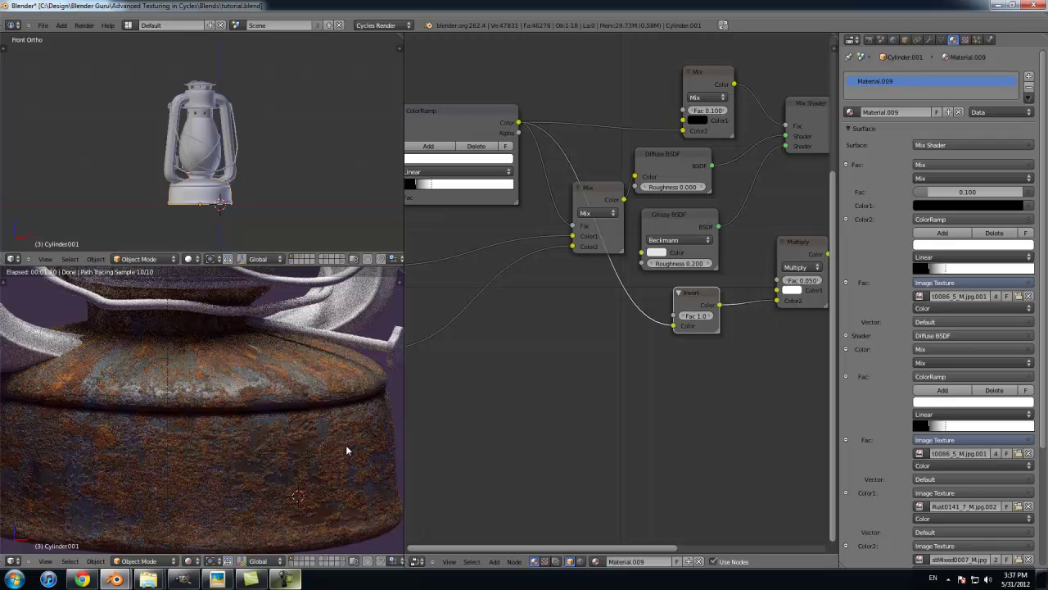
Step: Lower the Multiply node's Fac to 0.02 to soften the inverted displacement
{"action": "middle_click_drag", "start_coordinate": [694, 378], "coordinate": [529, 373]}
{"action": "scroll", "coordinate": [622, 302], "scroll_direction": "up", "scroll_amount": 3}
{"action": "left_click", "coordinate": [659, 266]}
{"action": "type", "text": "0.02"}
{"action": "key", "text": "Return"}
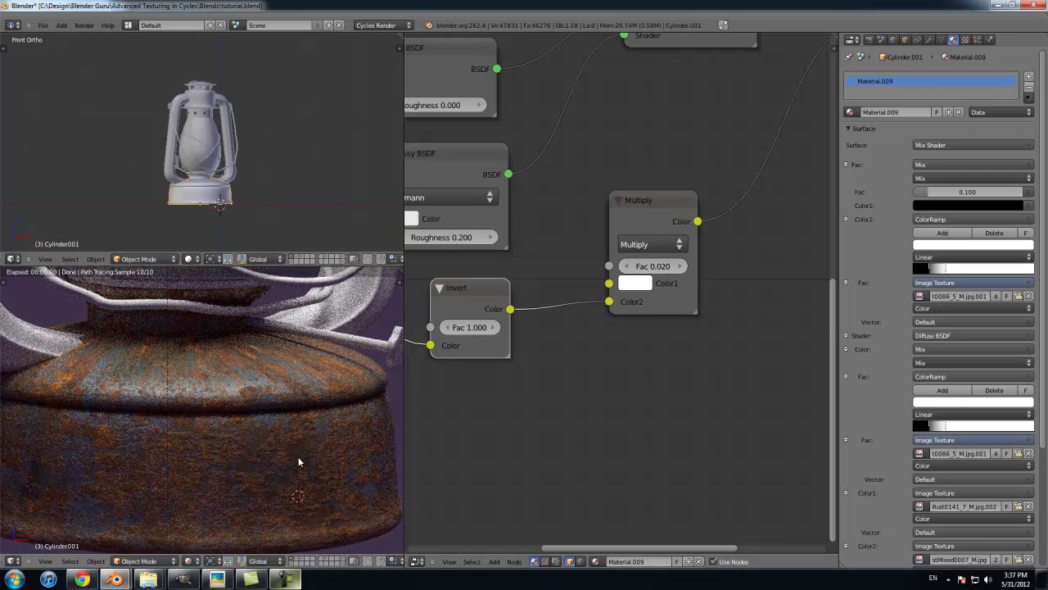
Step: Try feeding the mask Image Texture directly into the Invert node with the Multiply Fac at 0.22, and reconnect the ColorRamp's Color output
{"action": "scroll", "coordinate": [543, 371], "scroll_direction": "down", "scroll_amount": 6}
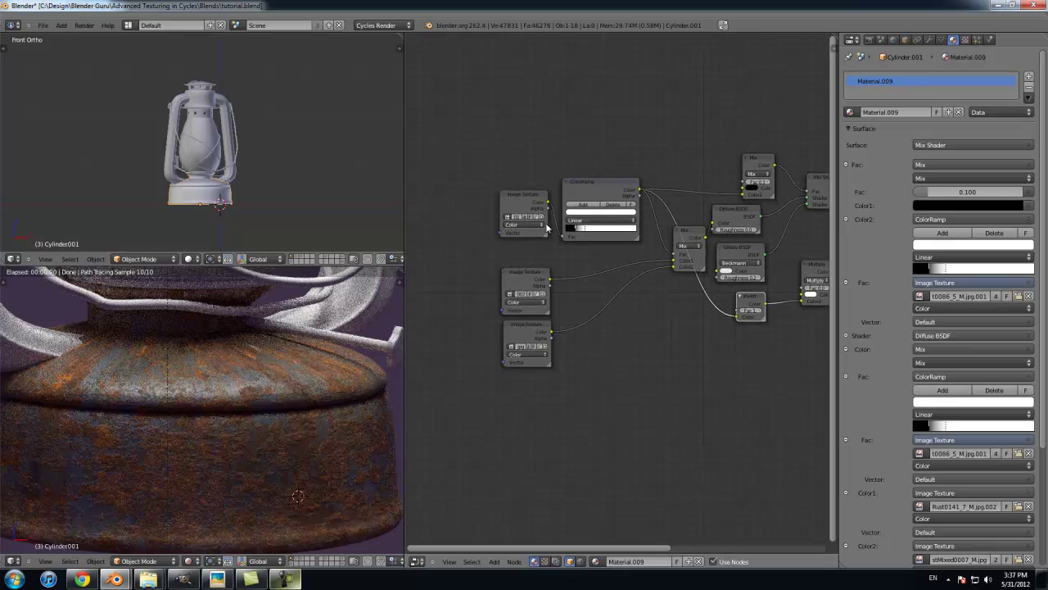
{"action": "scroll", "coordinate": [622, 271], "scroll_direction": "up", "scroll_amount": 1}
{"action": "scroll", "coordinate": [589, 270], "scroll_direction": "down", "scroll_amount": 5, "text": "ctrl"}
{"action": "left_click_drag", "start_coordinate": [476, 190], "coordinate": [697, 324]}
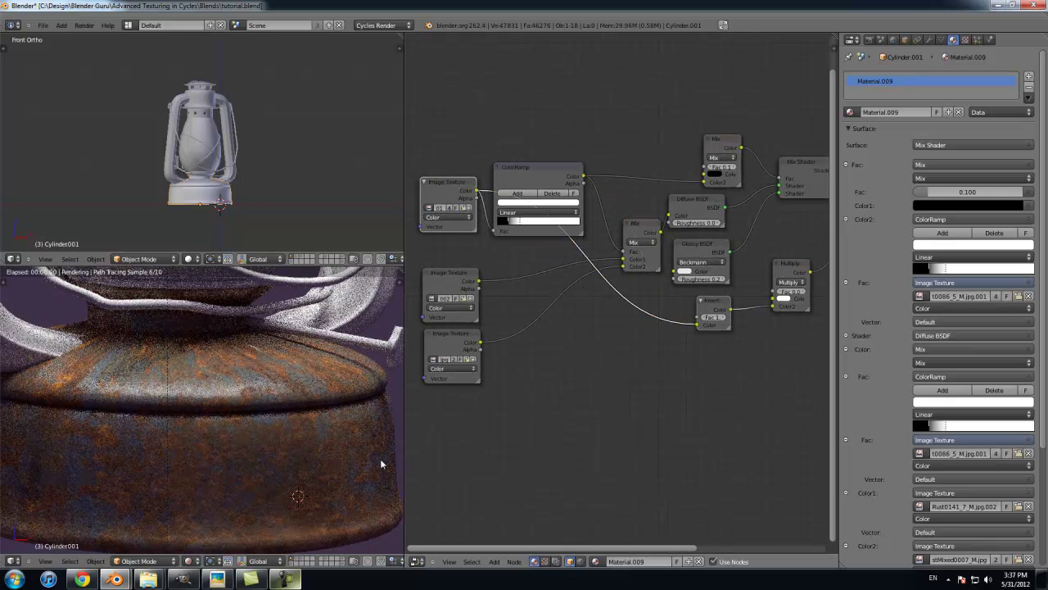
{"action": "left_click_drag", "start_coordinate": [796, 294], "coordinate": [802, 297]}
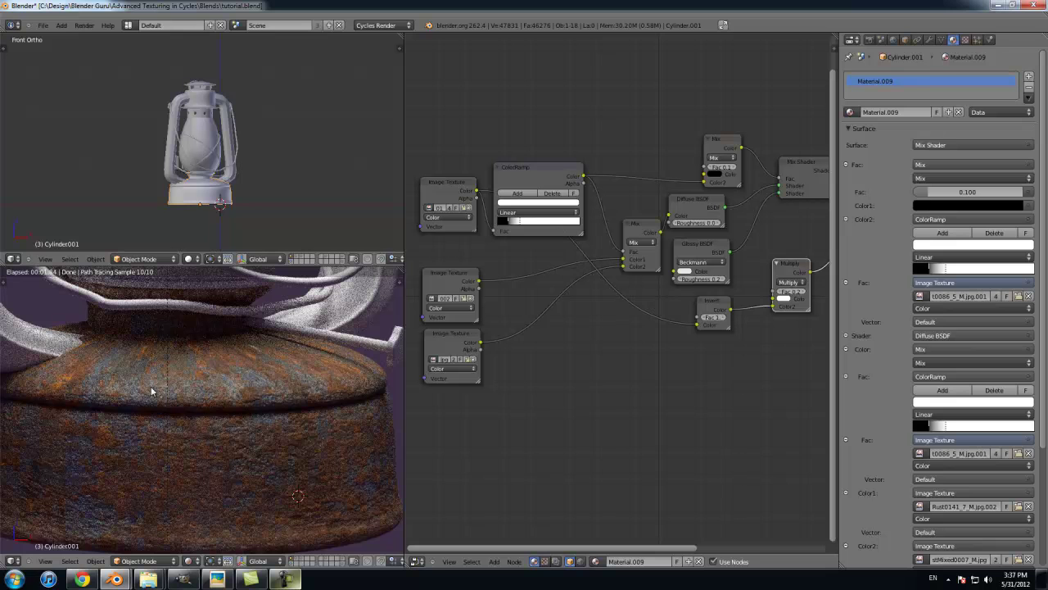
{"action": "left_click_drag", "start_coordinate": [583, 177], "coordinate": [696, 327]}
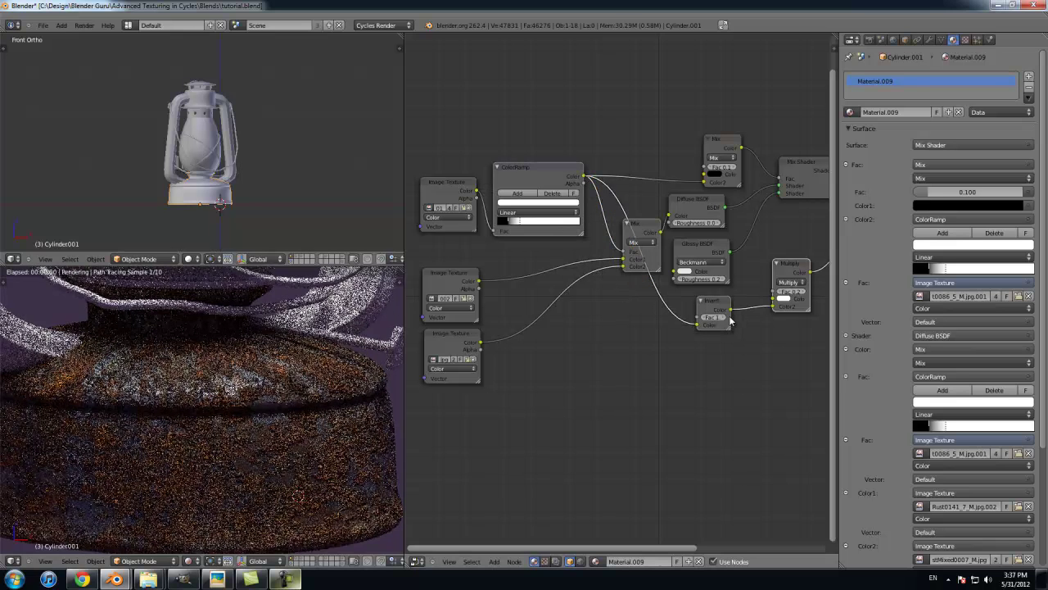
Step: Try reducing the Invert node's Fac to 0.1 and return it to 1.0
{"action": "scroll", "coordinate": [731, 341], "scroll_direction": "up", "scroll_amount": 5}
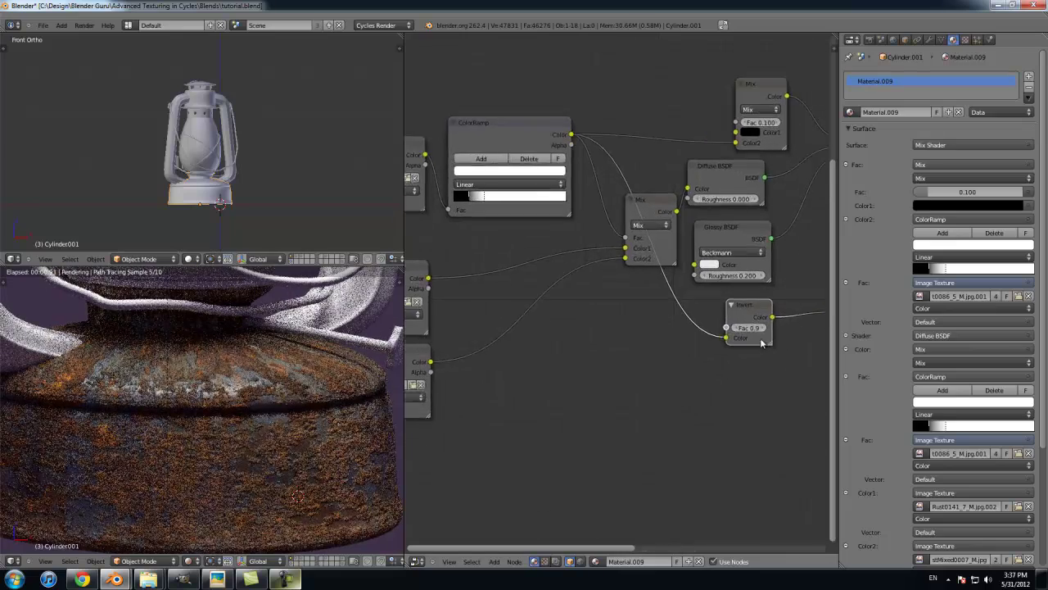
{"action": "middle_click_drag", "start_coordinate": [731, 340], "coordinate": [563, 310]}
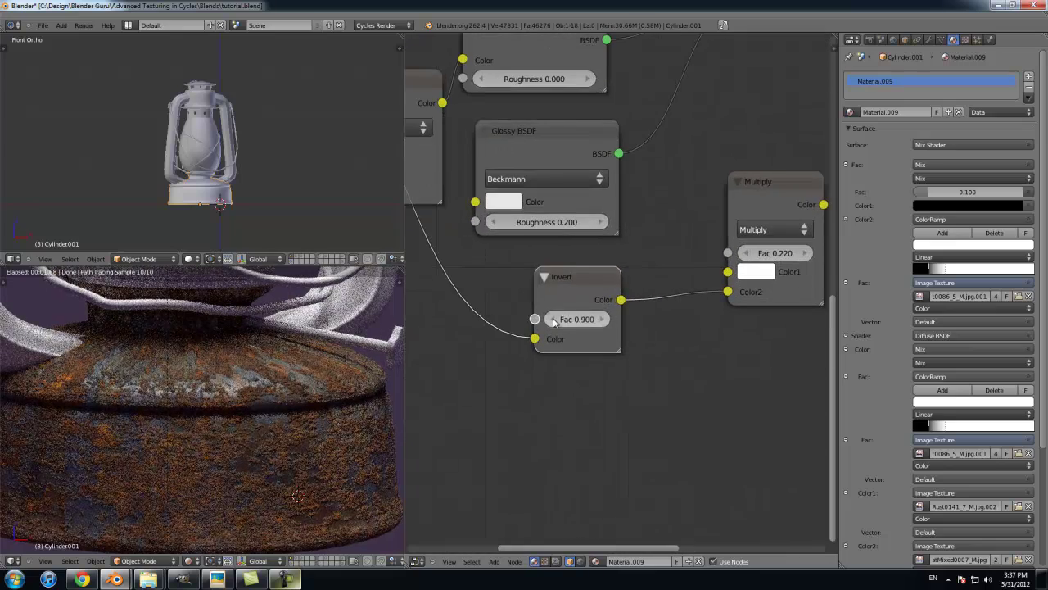
{"action": "left_click", "coordinate": [553, 319]}
{"action": "left_click", "coordinate": [553, 320]}
{"action": "left_click", "coordinate": [553, 319]}
{"action": "left_click", "coordinate": [554, 320]}
{"action": "left_click", "coordinate": [553, 319]}
{"action": "left_click", "coordinate": [553, 319]}
{"action": "left_click", "coordinate": [553, 320]}
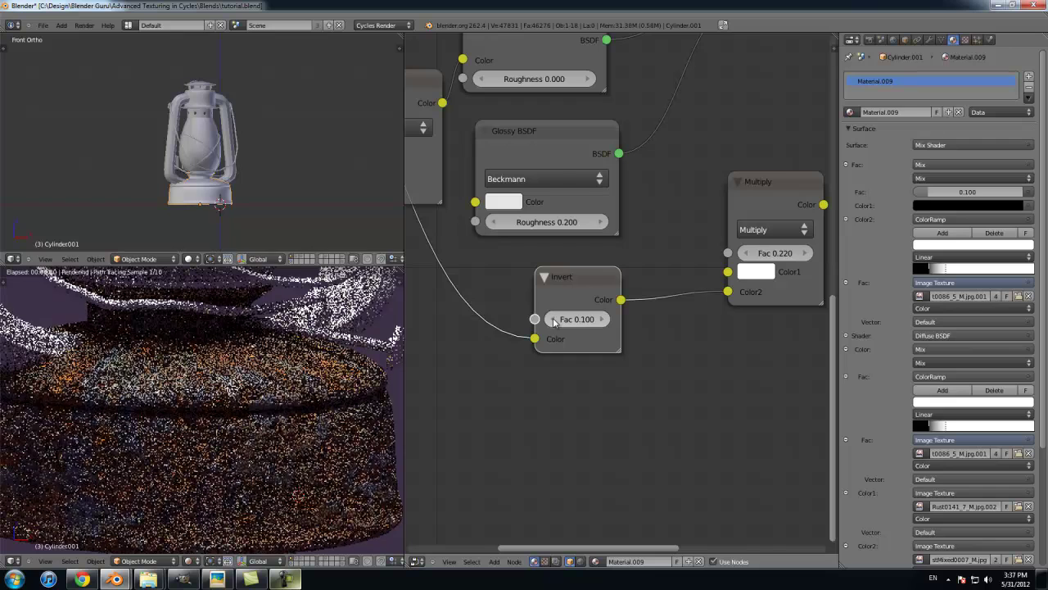
{"action": "left_click", "coordinate": [554, 319]}
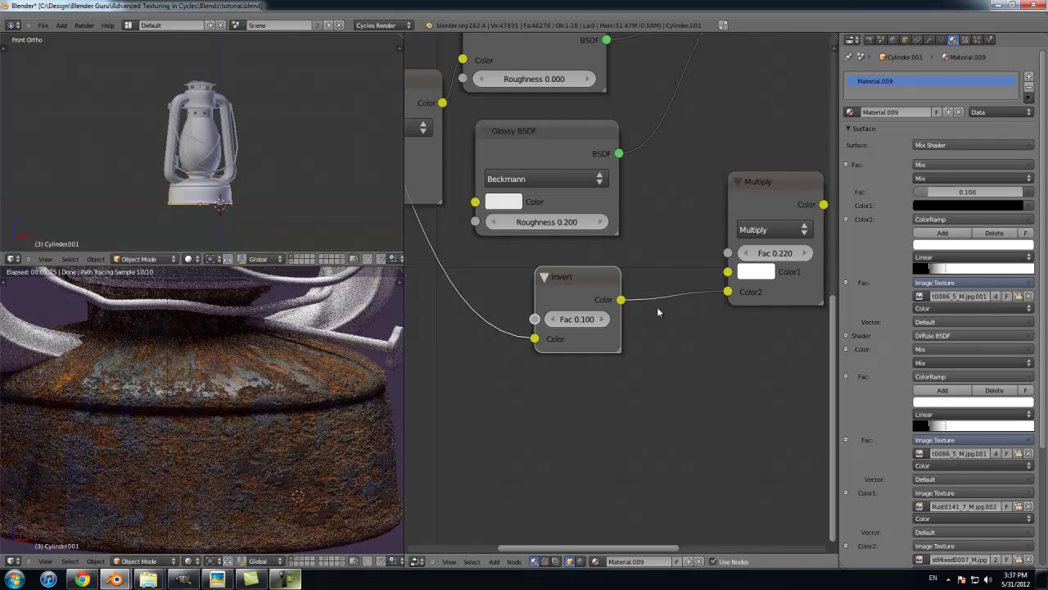
{"action": "left_click_drag", "start_coordinate": [584, 321], "coordinate": [715, 326]}
Step: Move the Multiply node closer to the Invert node and set its Fac to 0.05
{"action": "left_click", "coordinate": [754, 256]}
{"action": "left_click", "coordinate": [753, 256]}
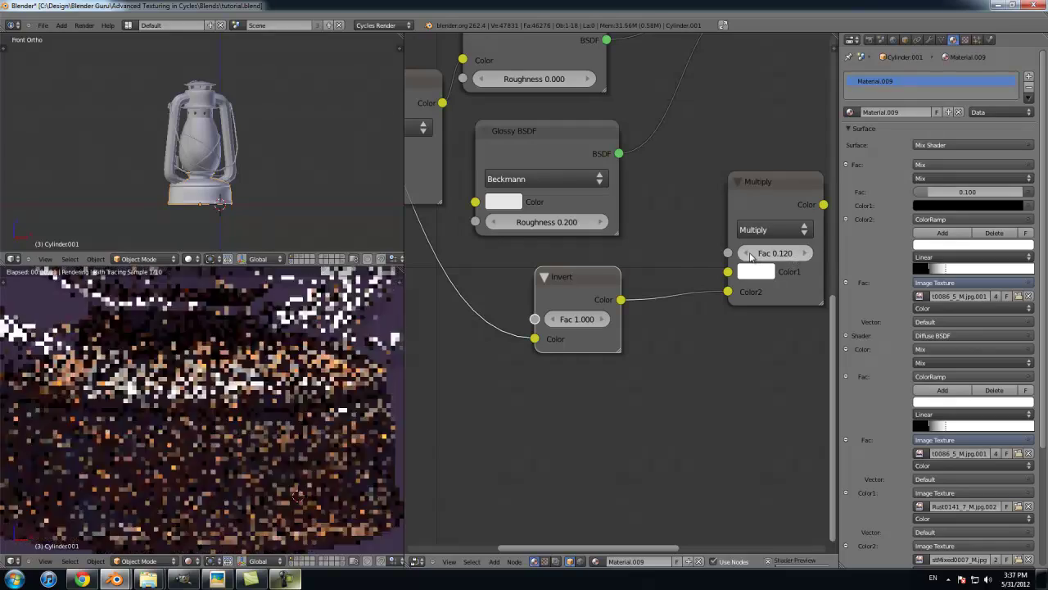
{"action": "left_click_drag", "start_coordinate": [789, 203], "coordinate": [723, 256]}
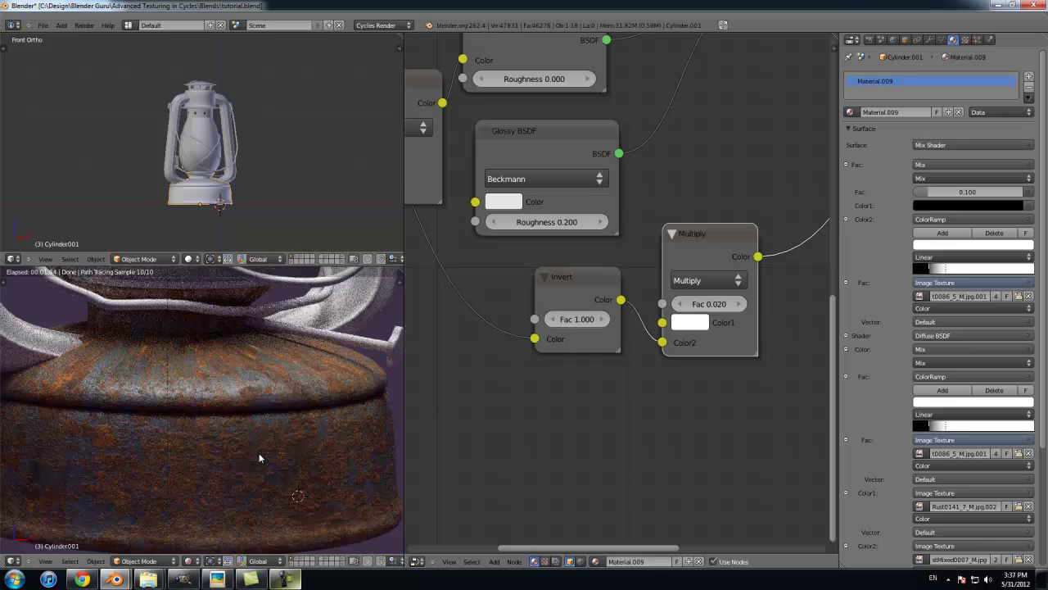
{"action": "scroll", "coordinate": [259, 458], "scroll_direction": "down", "scroll_amount": 2}
{"action": "left_click", "coordinate": [720, 305]}
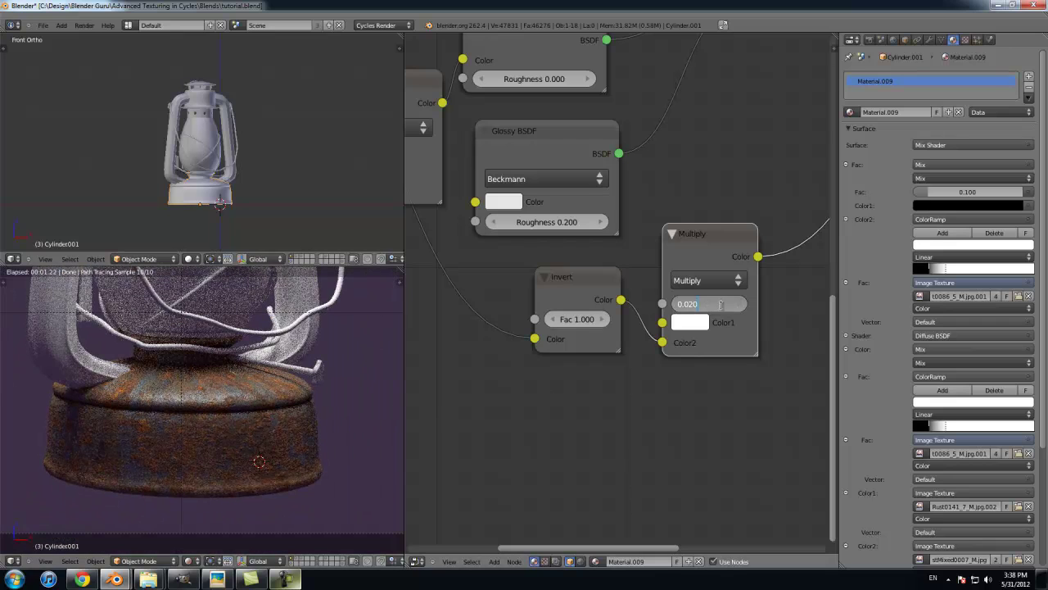
{"action": "type", "text": "0.05"}
{"action": "key", "text": "Return"}
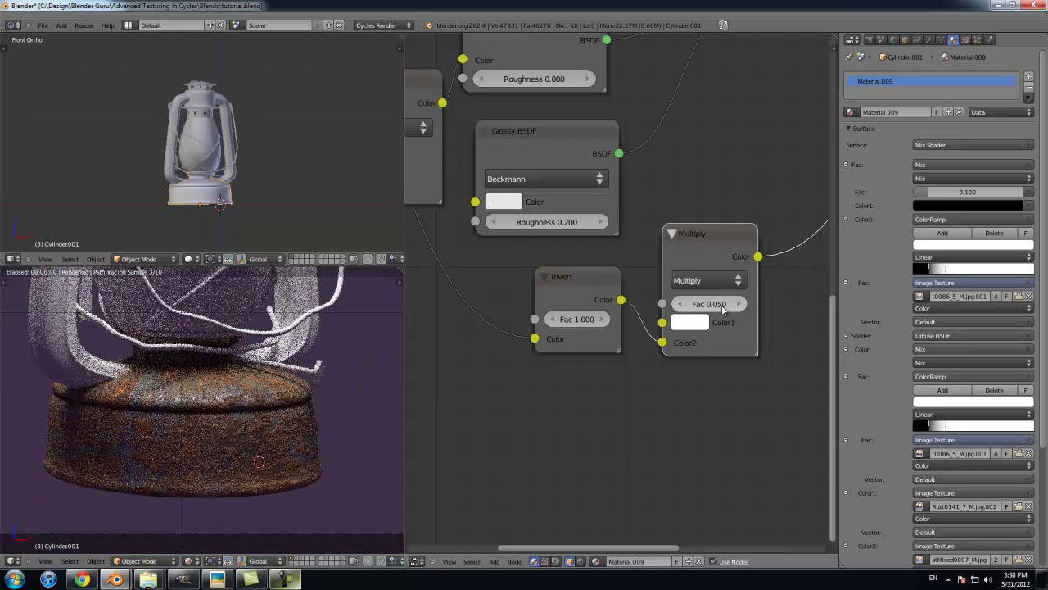
{"action": "scroll", "coordinate": [355, 468], "scroll_direction": "down", "scroll_amount": 2}
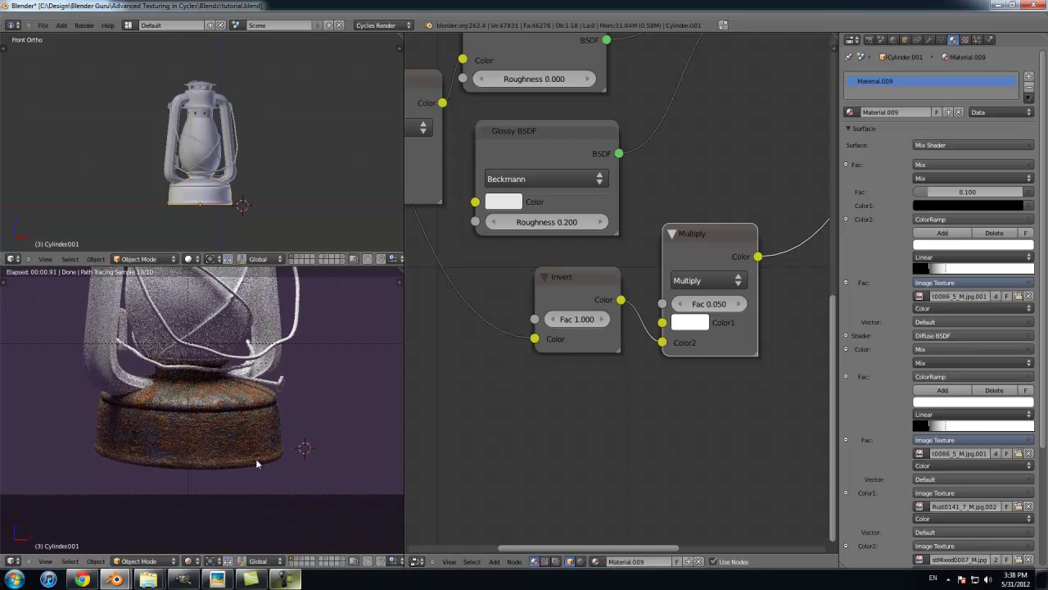
{"action": "left_click", "coordinate": [190, 561]}
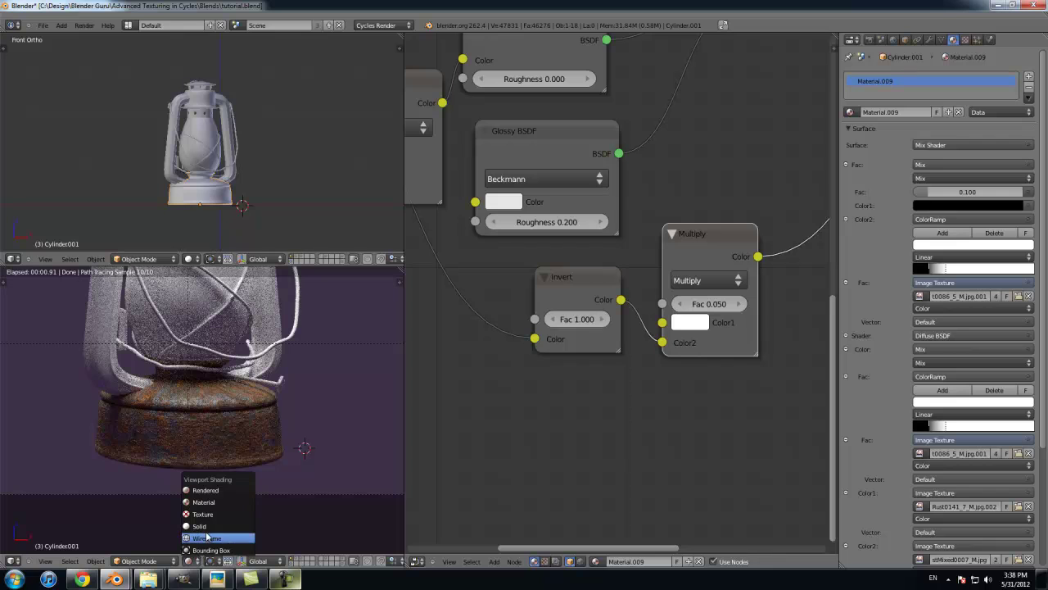
{"action": "scroll", "coordinate": [232, 156], "scroll_direction": "up", "scroll_amount": 8}
{"action": "scroll", "coordinate": [233, 156], "scroll_direction": "down", "scroll_amount": 7}
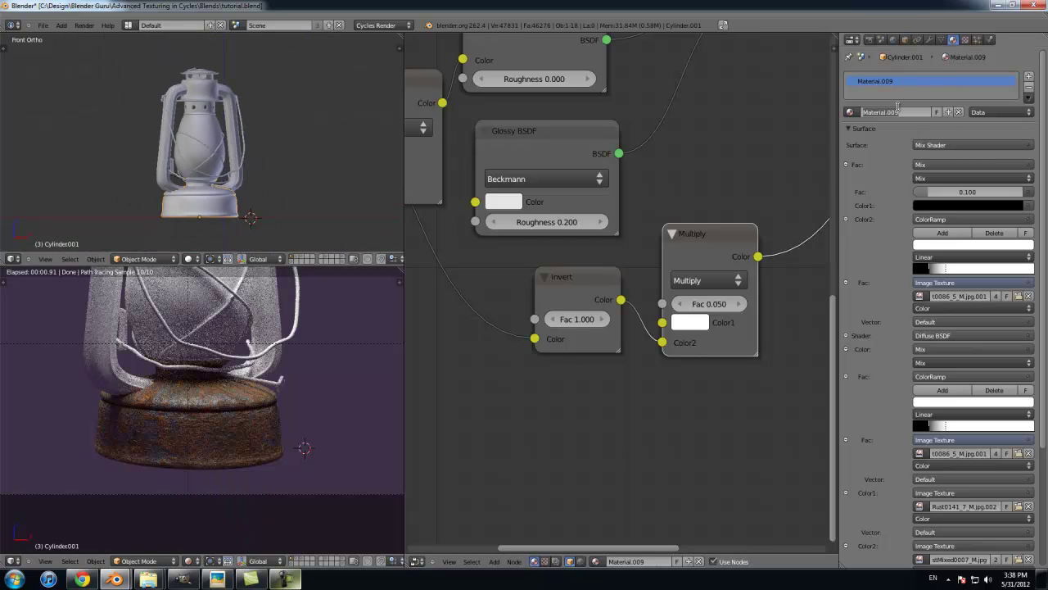
Step: Rename the base's material as Rust and set its viewport color to dark brown
{"action": "type", "text": "st"}
{"action": "key", "text": "Return"}
{"action": "left_click", "coordinate": [875, 129]}
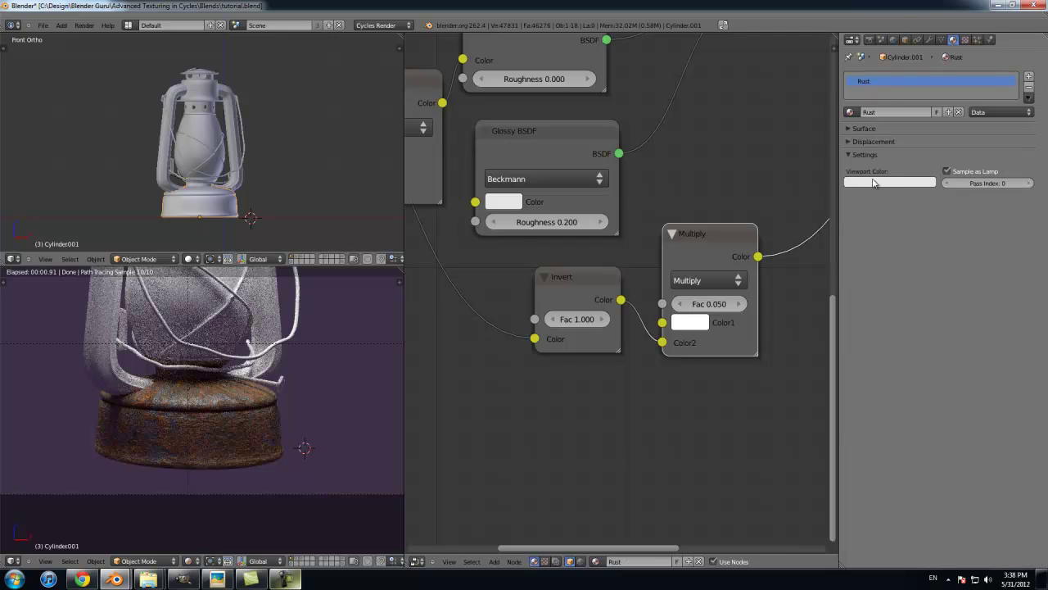
{"action": "left_click", "coordinate": [875, 183]}
{"action": "left_click", "coordinate": [881, 96]}
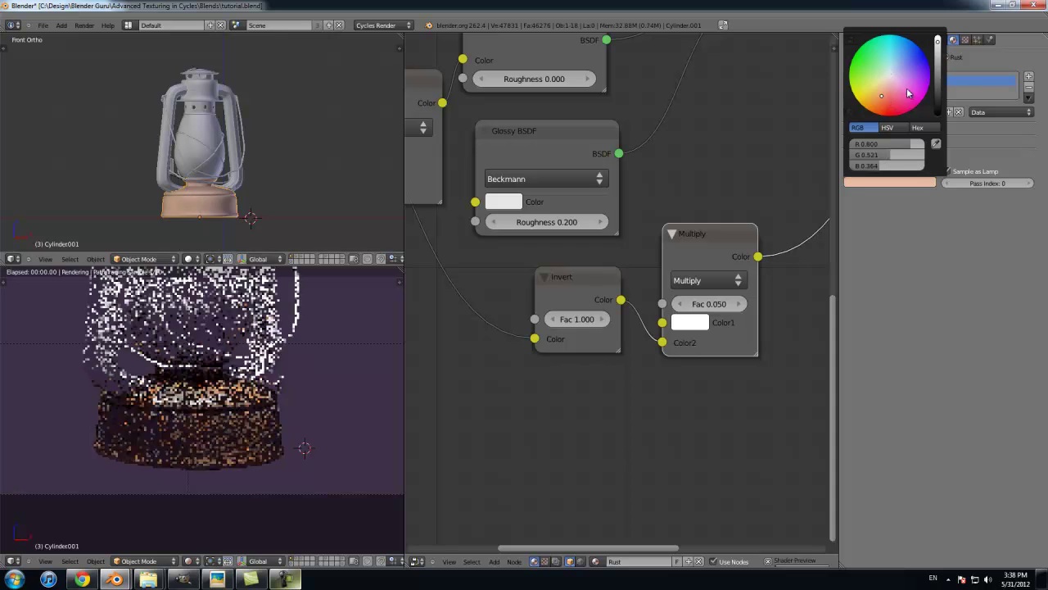
{"action": "left_click_drag", "start_coordinate": [937, 50], "coordinate": [940, 92]}
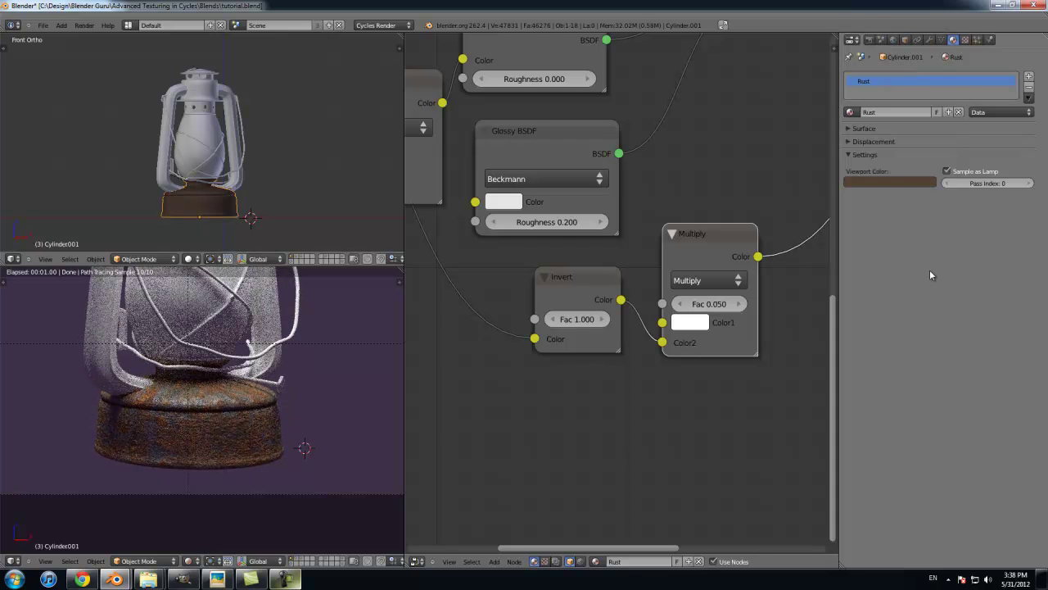
Step: Link the base's Rust material to the lantern's side frame, cap and other upper metal parts
{"action": "scroll", "coordinate": [217, 164], "scroll_direction": "up", "scroll_amount": 3}
{"action": "scroll", "coordinate": [217, 163], "scroll_direction": "down", "scroll_amount": 3}
{"action": "middle_click_drag", "start_coordinate": [205, 172], "coordinate": [213, 193]}
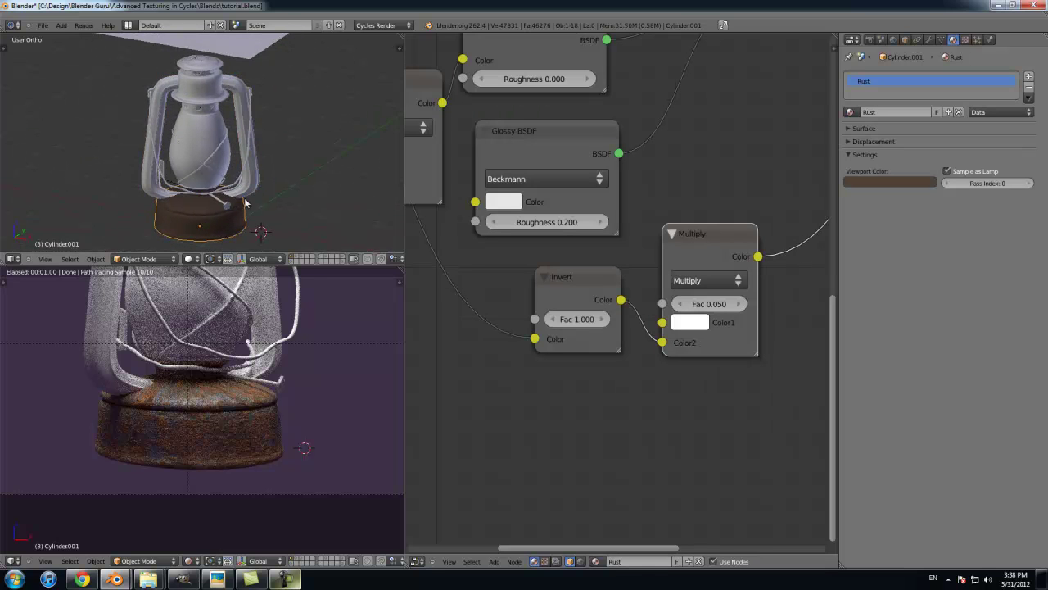
{"action": "scroll", "coordinate": [231, 220], "scroll_direction": "up", "scroll_amount": 2}
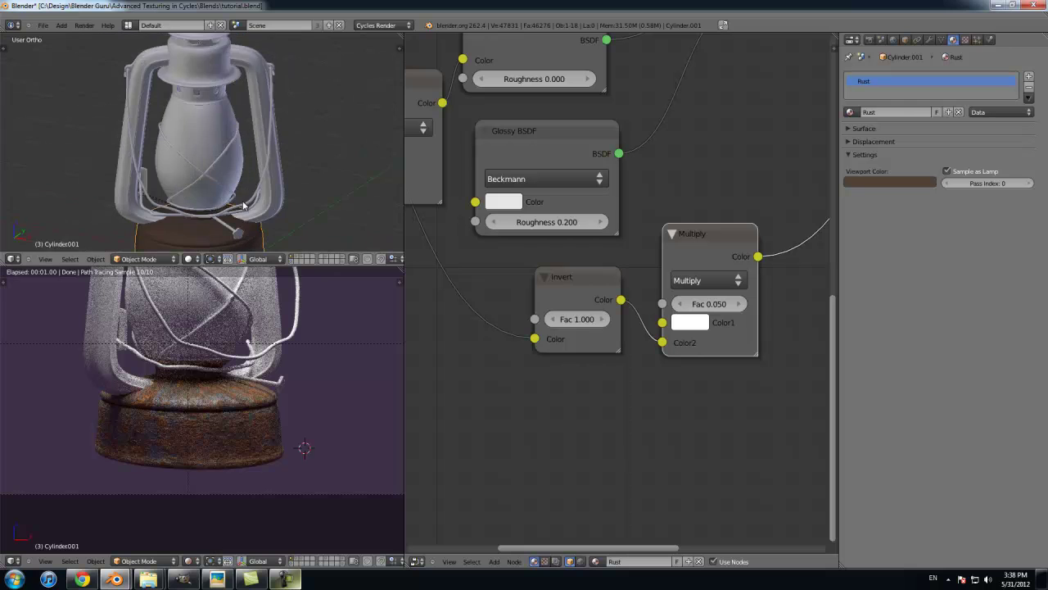
{"action": "middle_click_drag", "start_coordinate": [241, 215], "coordinate": [246, 139], "text": "shift"}
{"action": "right_click", "coordinate": [248, 150]}
{"action": "right_click", "coordinate": [198, 90]}
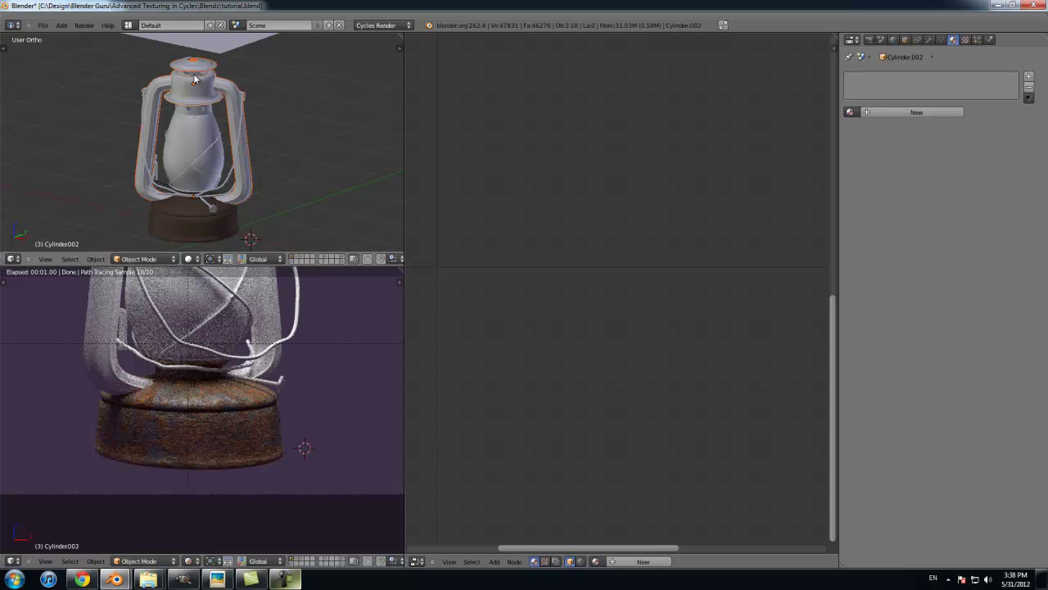
{"action": "right_click", "coordinate": [201, 80]}
{"action": "right_click", "coordinate": [207, 89]}
{"action": "right_click", "coordinate": [188, 215]}
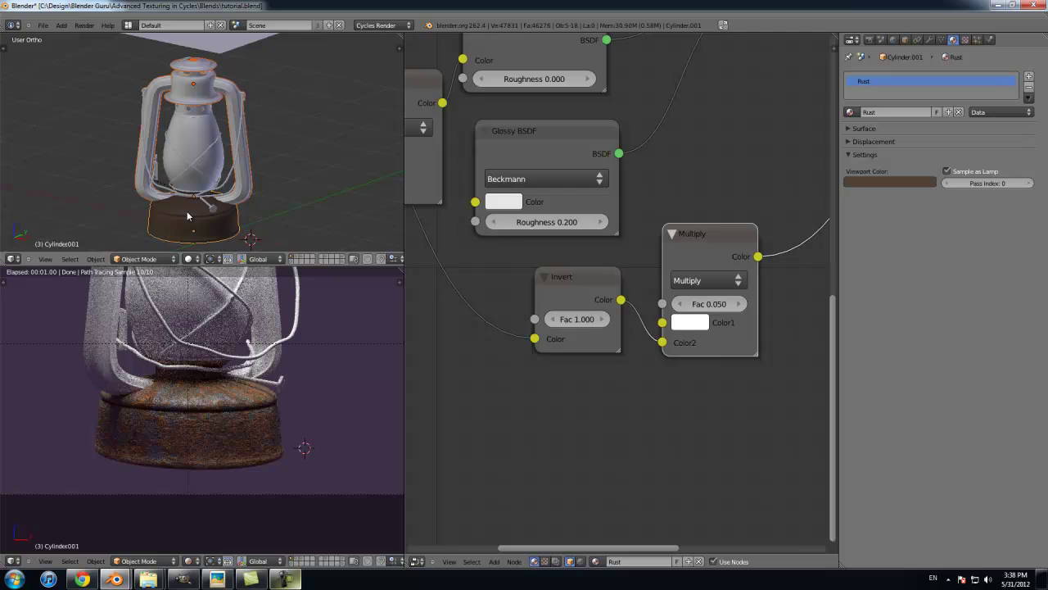
{"action": "key", "text": "ctrl+l"}
{"action": "left_click", "coordinate": [173, 234]}
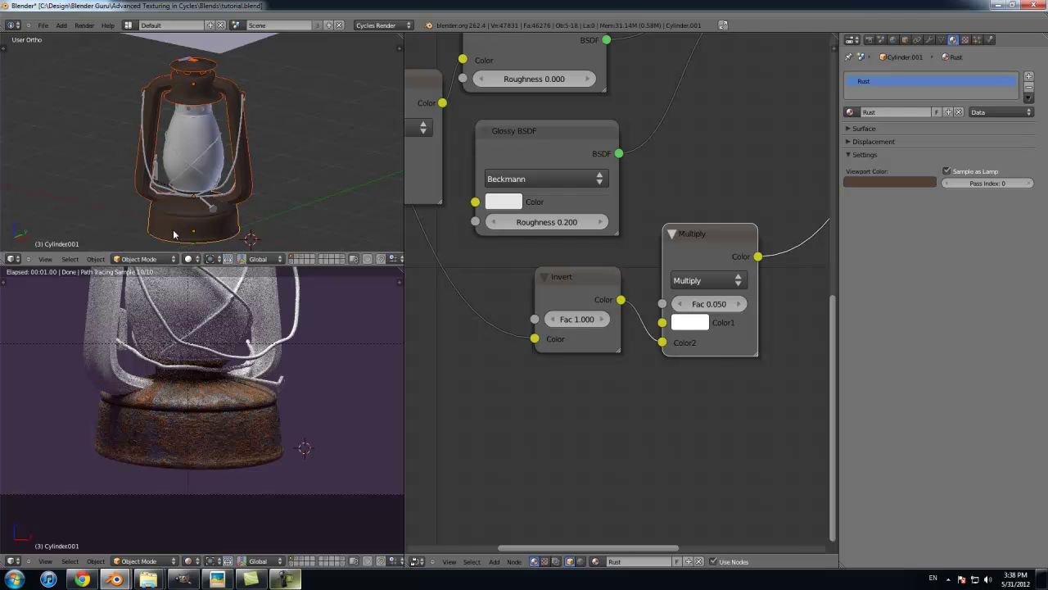
Step: Link the base's Rust material to the small part beside the glass globe and to the perforated collar beneath the cap
{"action": "right_click", "coordinate": [159, 170]}
{"action": "right_click", "coordinate": [208, 216], "text": "shift"}
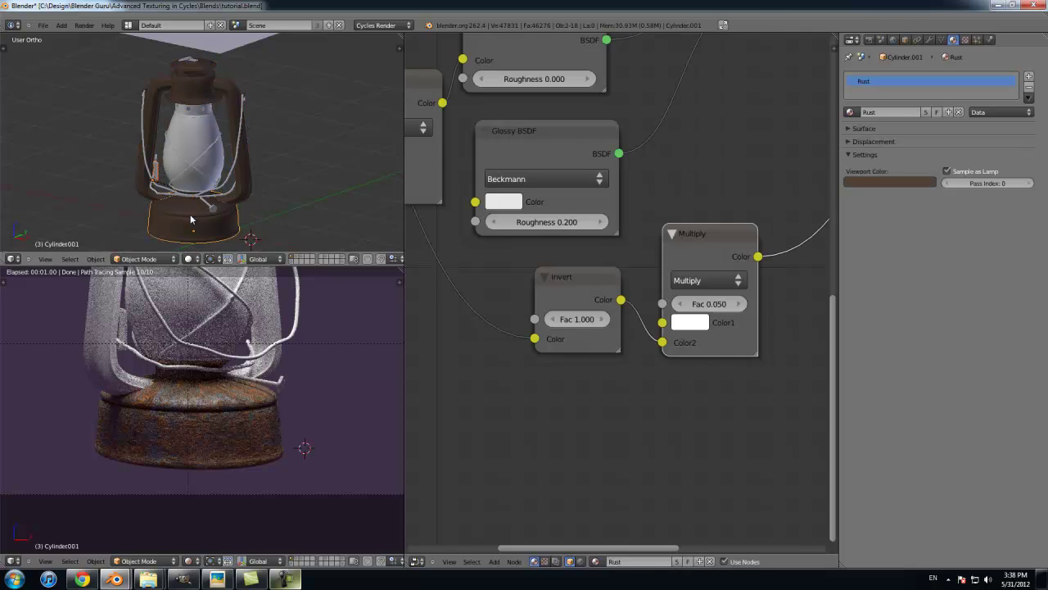
{"action": "key", "text": "ctrl+l"}
{"action": "left_click", "coordinate": [186, 218]}
{"action": "middle_click_drag", "start_coordinate": [207, 168], "coordinate": [216, 126]}
{"action": "right_click", "coordinate": [205, 107]}
{"action": "right_click", "coordinate": [192, 230], "text": "shift"}
{"action": "key", "text": "ctrl+l"}
{"action": "left_click", "coordinate": [188, 218]}
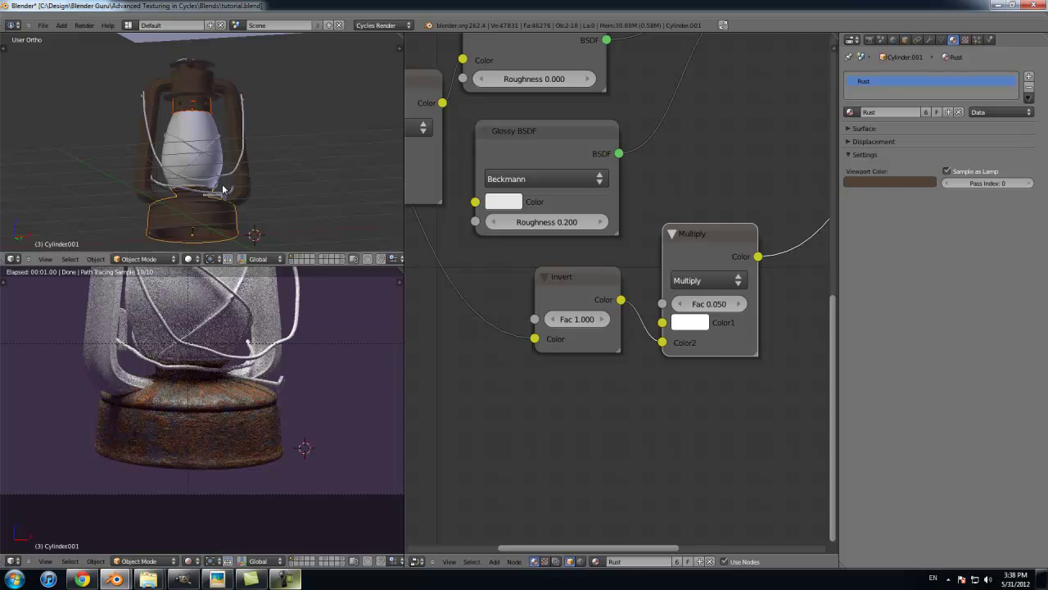
Step: Deselect all objects and save the blend file over its existing version
{"action": "key", "text": "a"}
{"action": "scroll", "coordinate": [352, 537], "scroll_direction": "down", "scroll_amount": 3}
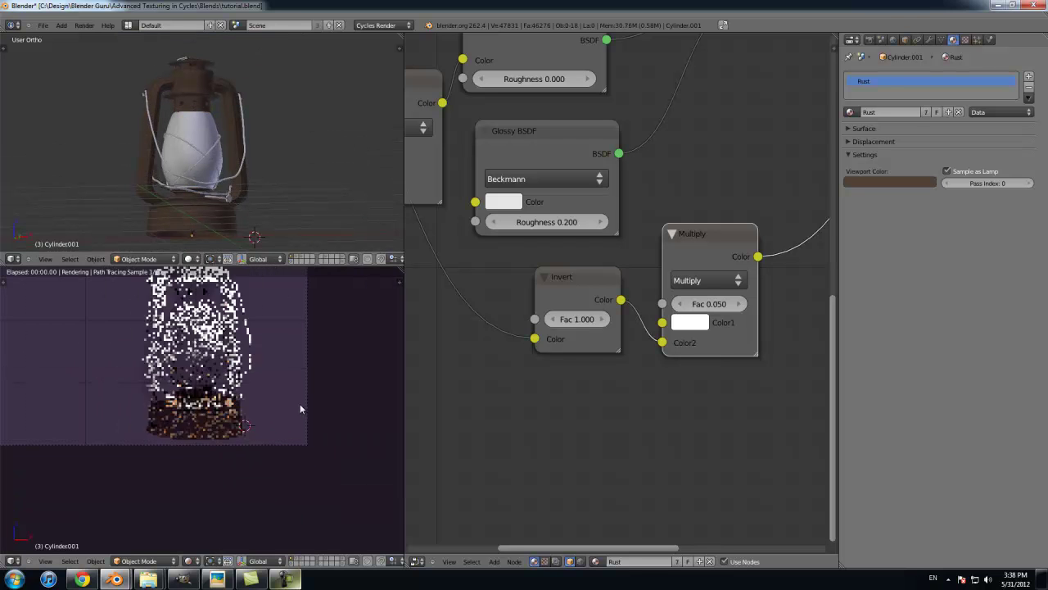
{"action": "key", "text": "ctrl+l"}
{"action": "left_click", "coordinate": [259, 184]}
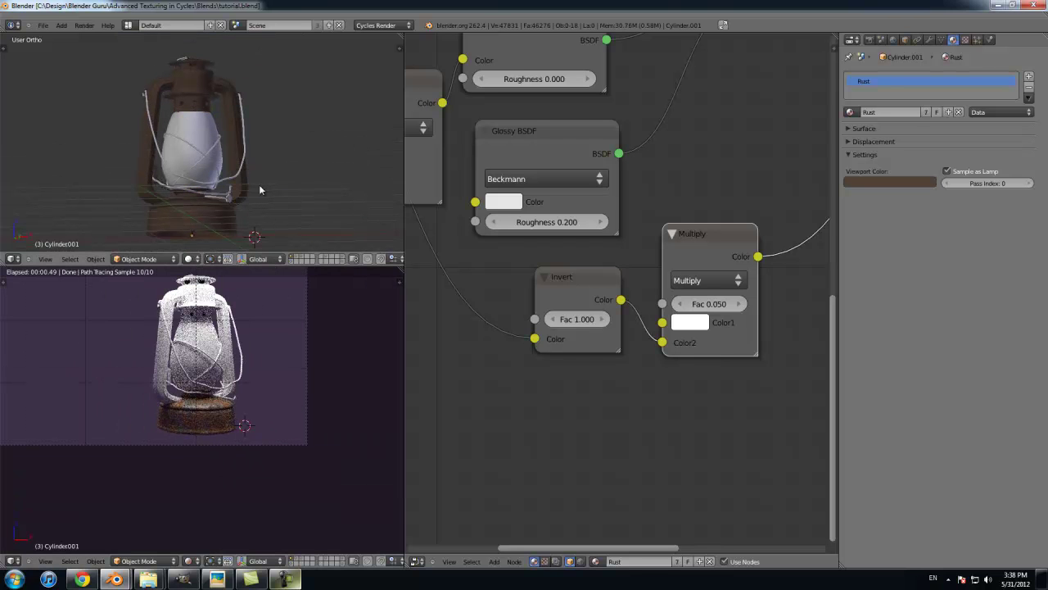
Step: Examine the Rust material on the rendered lantern's frame, cap and base, both up close and as a whole
{"action": "scroll", "coordinate": [244, 360], "scroll_direction": "up", "scroll_amount": 4}
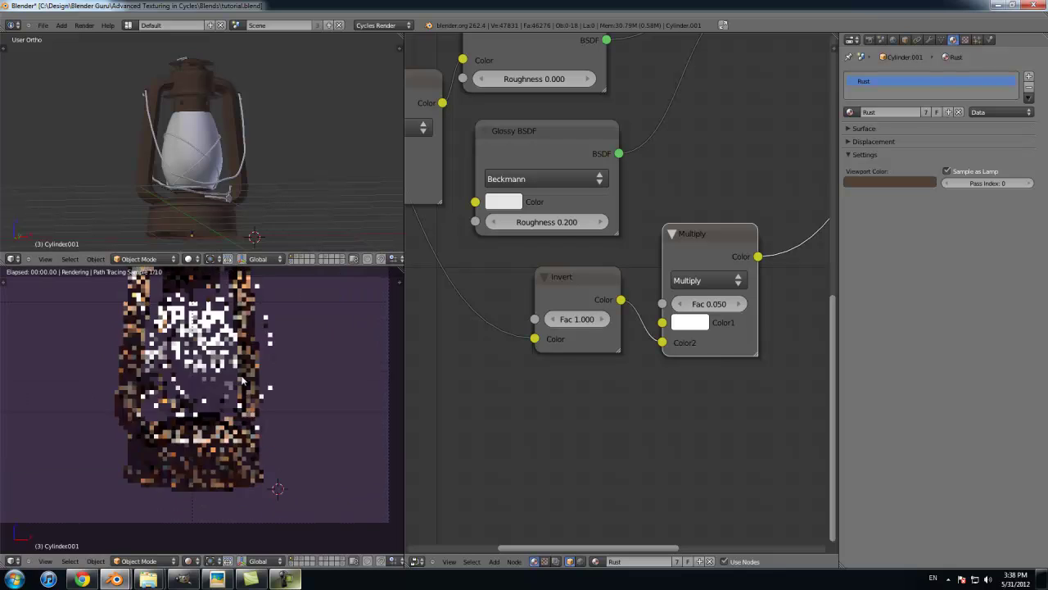
{"action": "scroll", "coordinate": [240, 410], "scroll_direction": "down", "scroll_amount": 2}
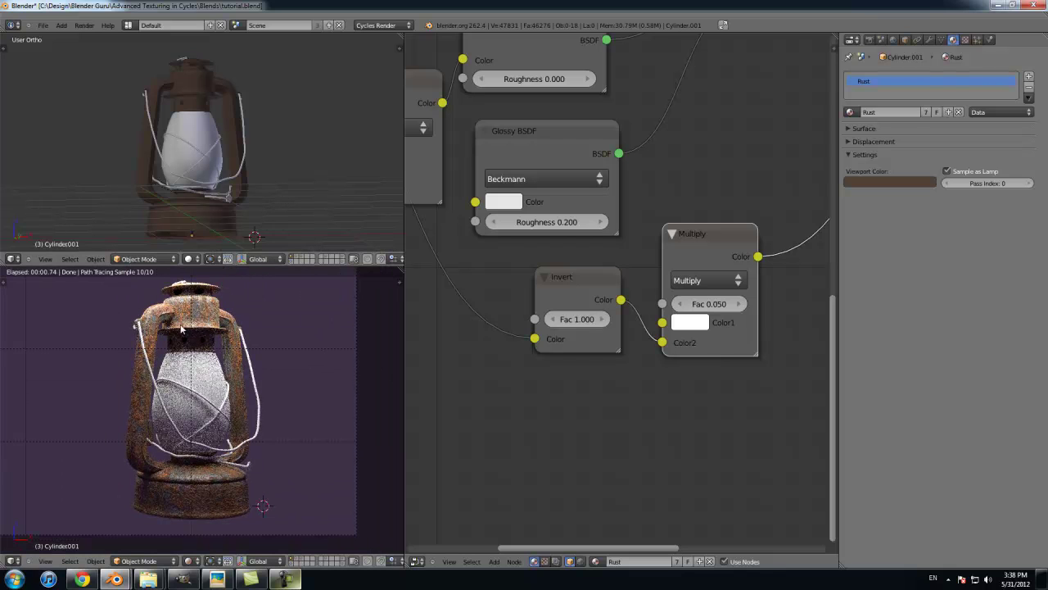
{"action": "scroll", "coordinate": [245, 425], "scroll_direction": "up", "scroll_amount": 4}
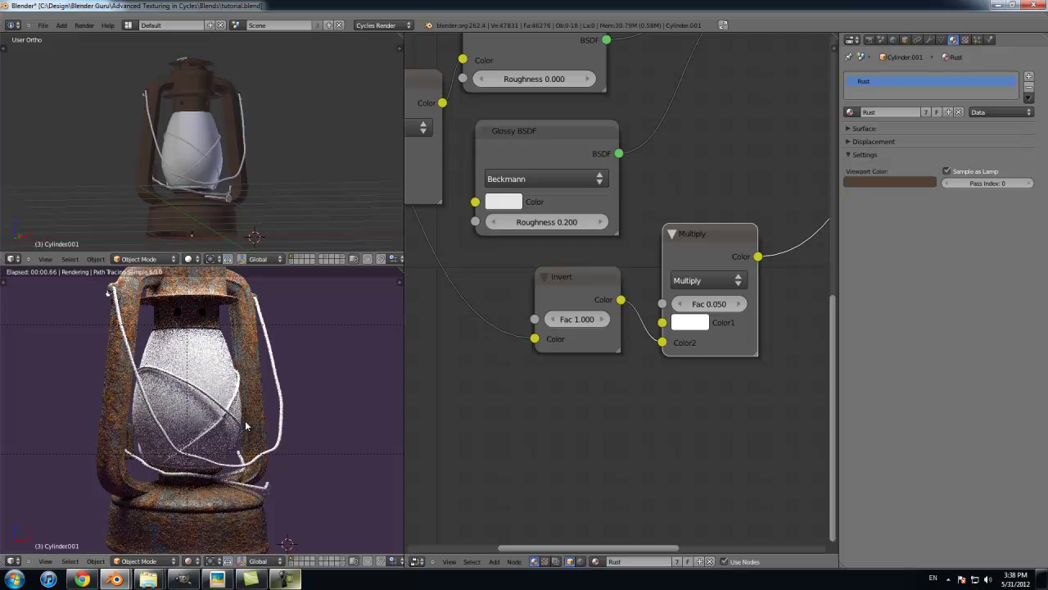
{"action": "scroll", "coordinate": [245, 425], "scroll_direction": "down", "scroll_amount": 3}
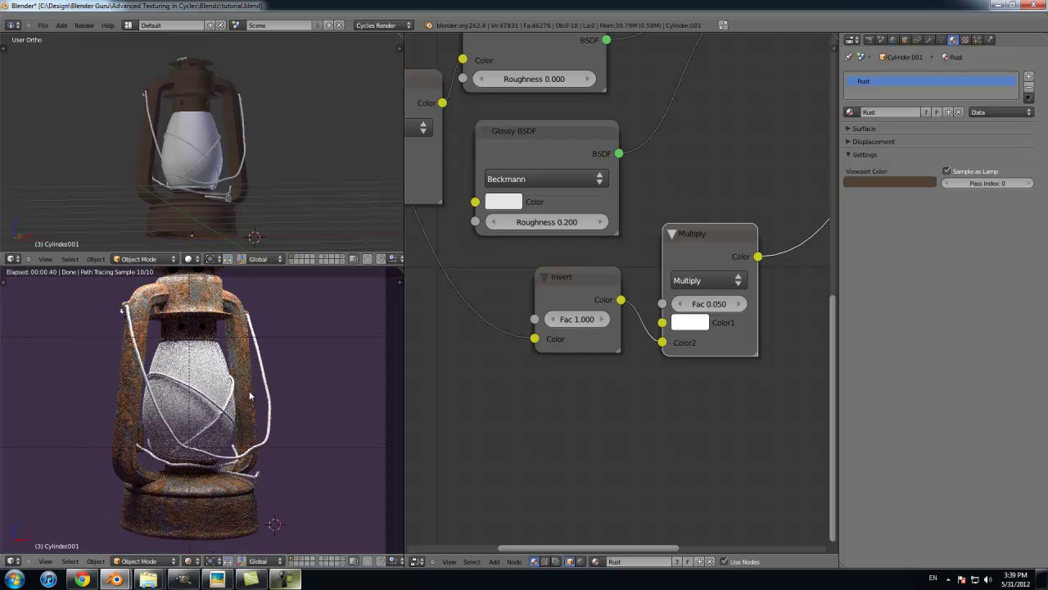
{"action": "scroll", "coordinate": [250, 396], "scroll_direction": "down", "scroll_amount": 1}
{"action": "scroll", "coordinate": [255, 397], "scroll_direction": "down", "scroll_amount": 1}
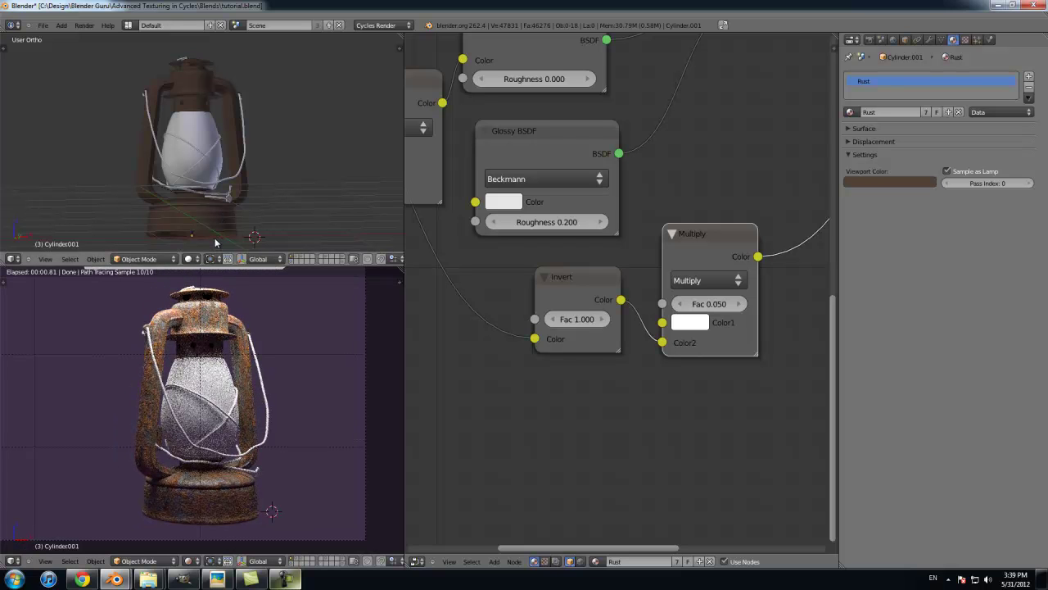
Step: Select the side frame, split off a UV/Image Editor below the node editor and unlink its Render Result image
{"action": "right_click", "coordinate": [244, 190]}
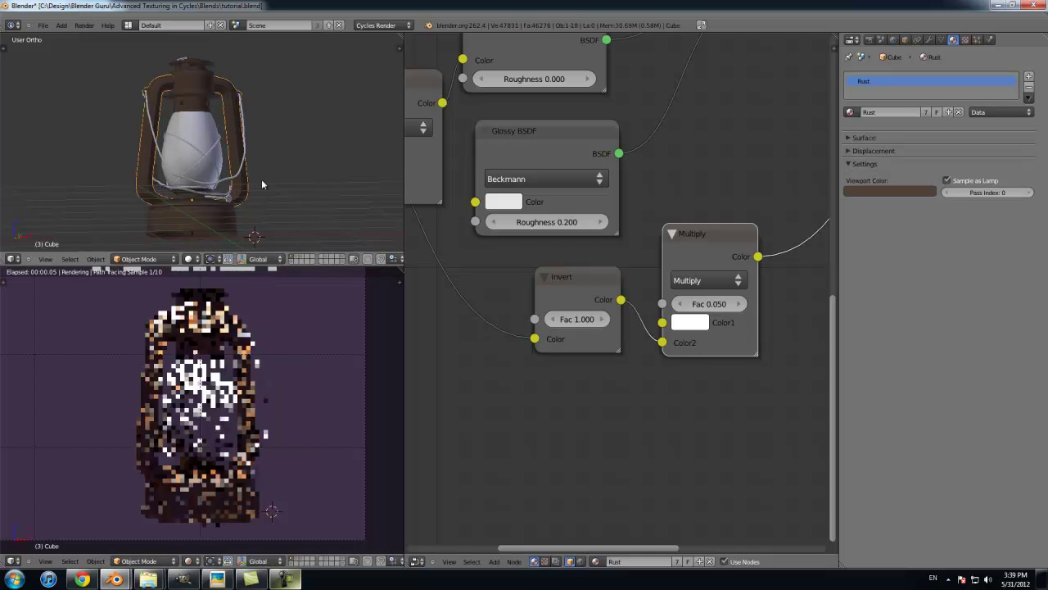
{"action": "left_click_drag", "start_coordinate": [409, 564], "coordinate": [409, 231]}
{"action": "left_click", "coordinate": [417, 560]}
{"action": "left_click", "coordinate": [447, 490]}
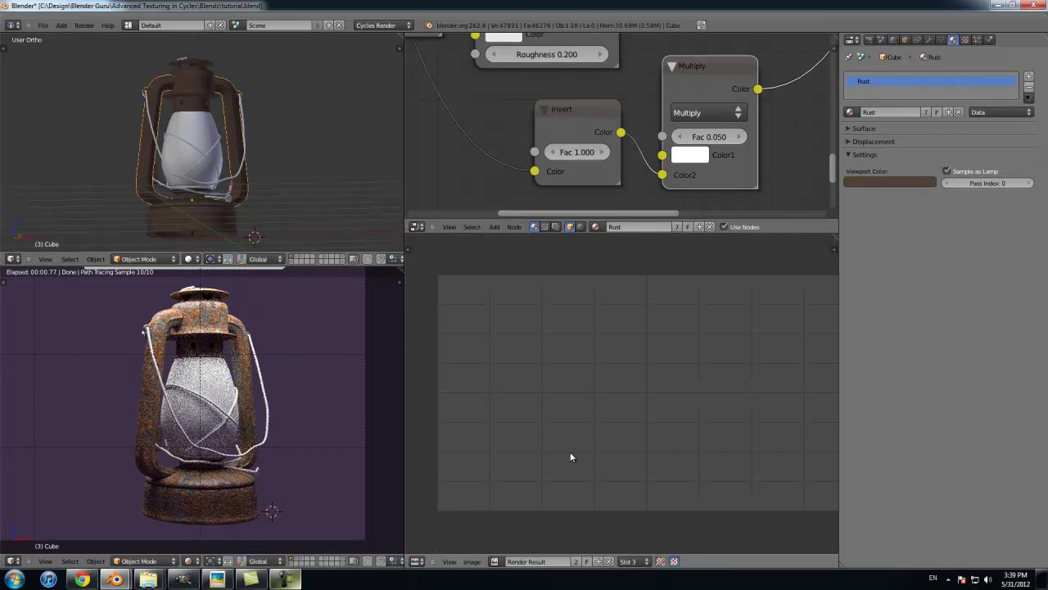
{"action": "left_click", "coordinate": [609, 561]}
Step: Compare the UV layouts of the side frame and the base over the rust image
{"action": "key", "text": "Tab"}
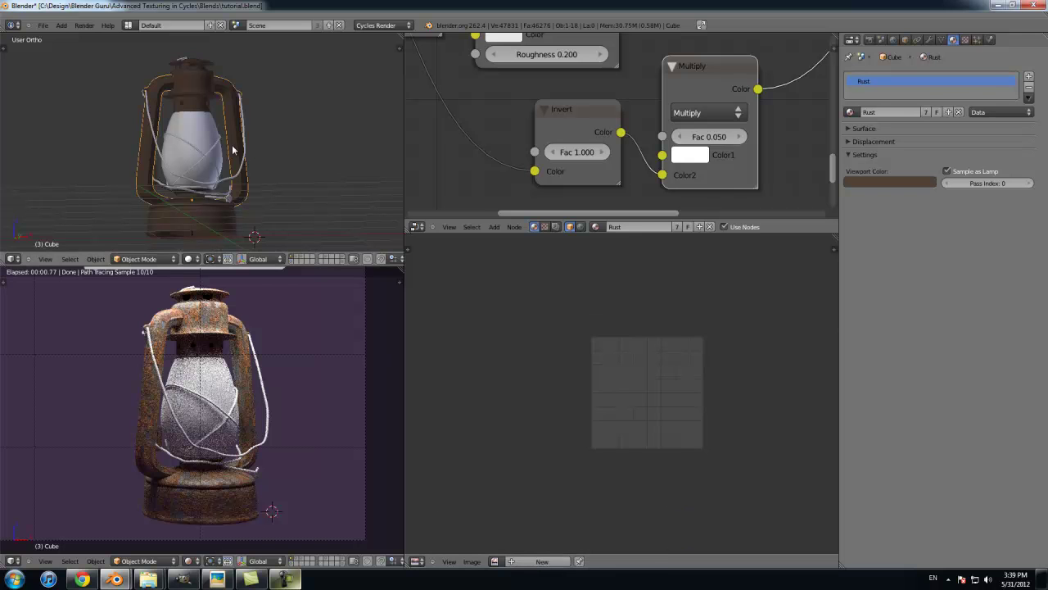
{"action": "key", "text": "Home"}
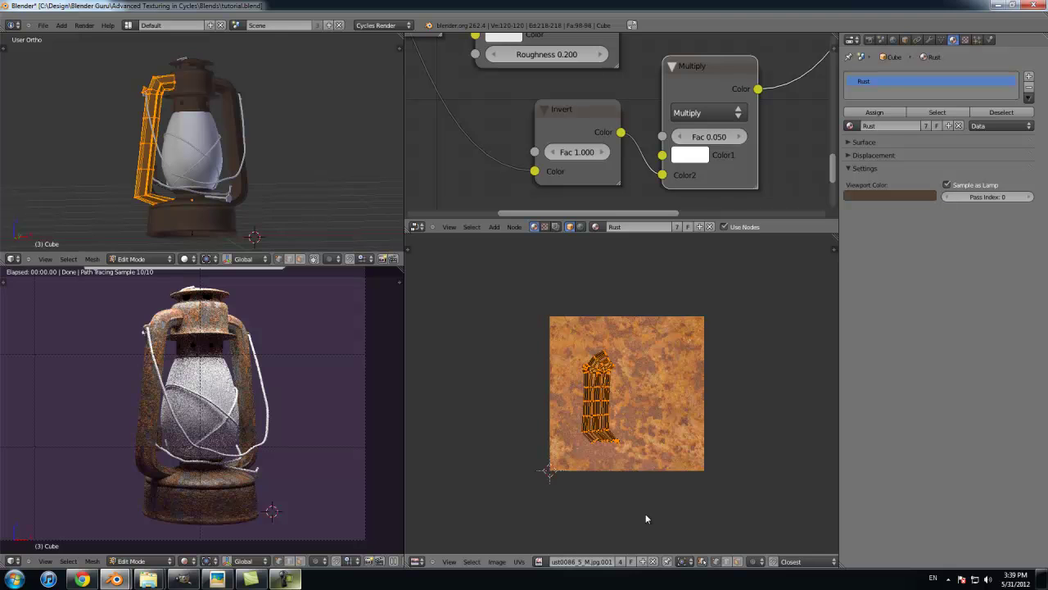
{"action": "key", "text": "a"}
{"action": "key", "text": "a"}
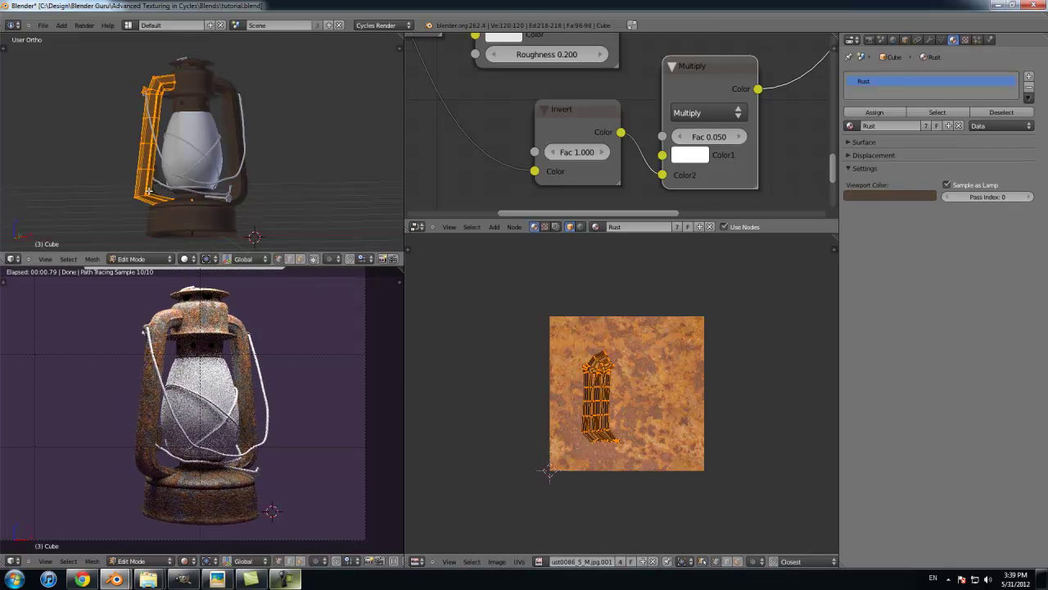
{"action": "key", "text": "Tab"}
{"action": "right_click", "coordinate": [225, 221]}
{"action": "key", "text": "Tab"}
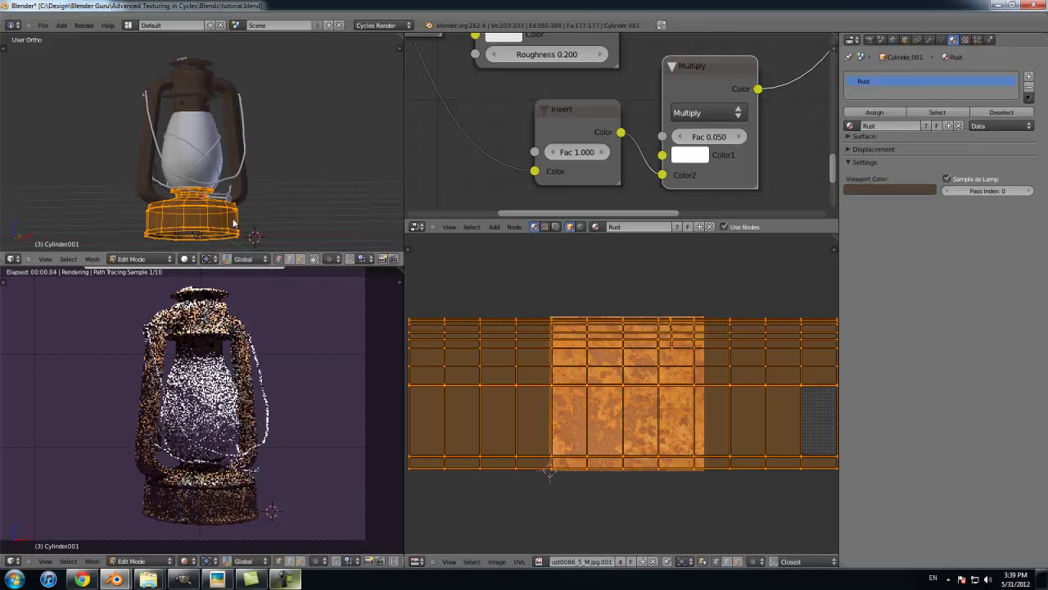
{"action": "scroll", "coordinate": [638, 378], "scroll_direction": "down", "scroll_amount": 1}
{"action": "key", "text": "Tab"}
{"action": "right_click", "coordinate": [156, 131]}
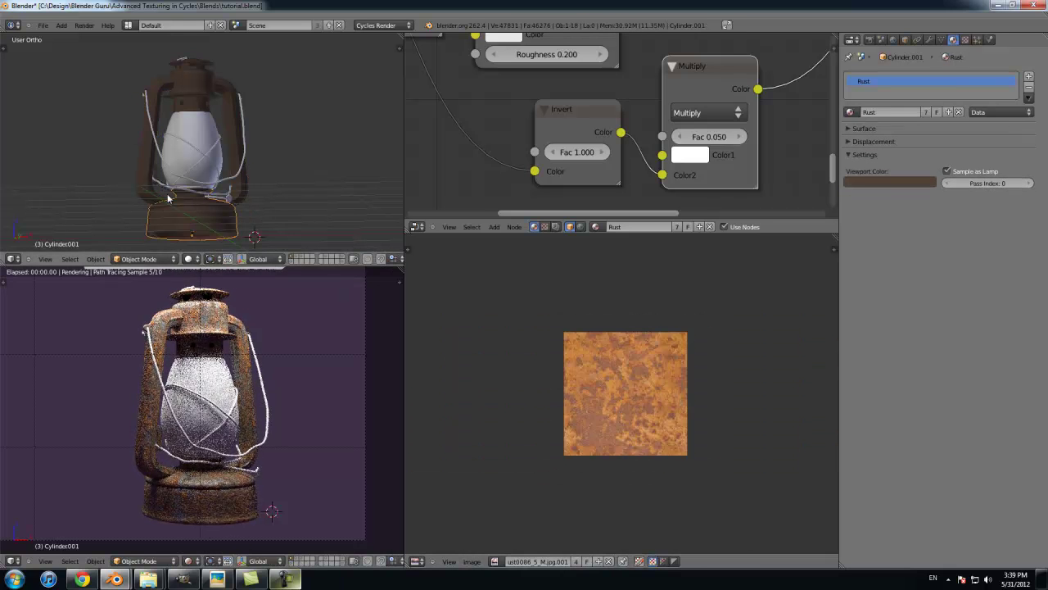
{"action": "key", "text": "Tab"}
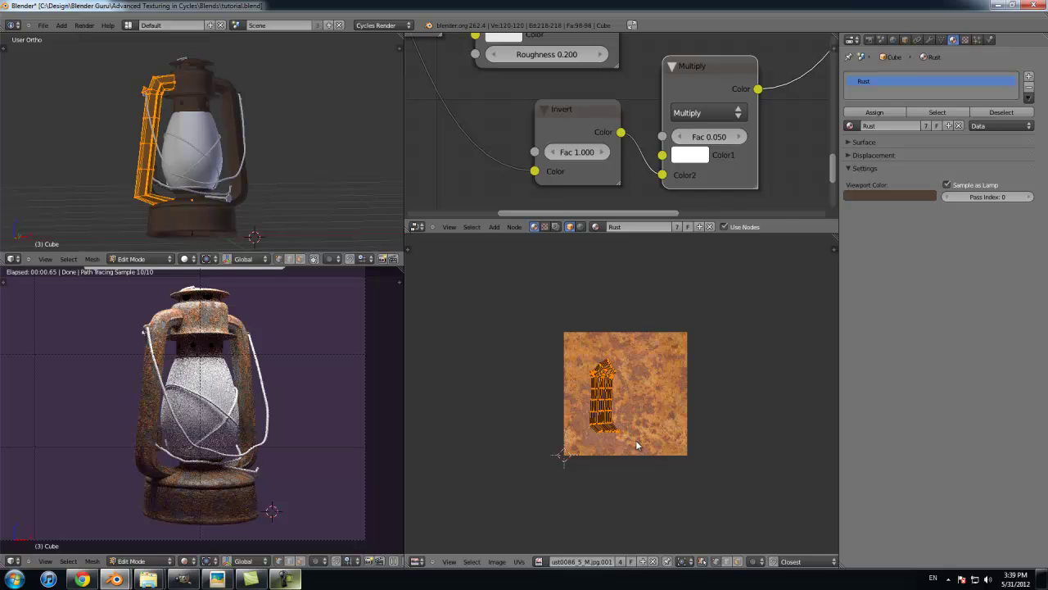
{"action": "key", "text": "Tab"}
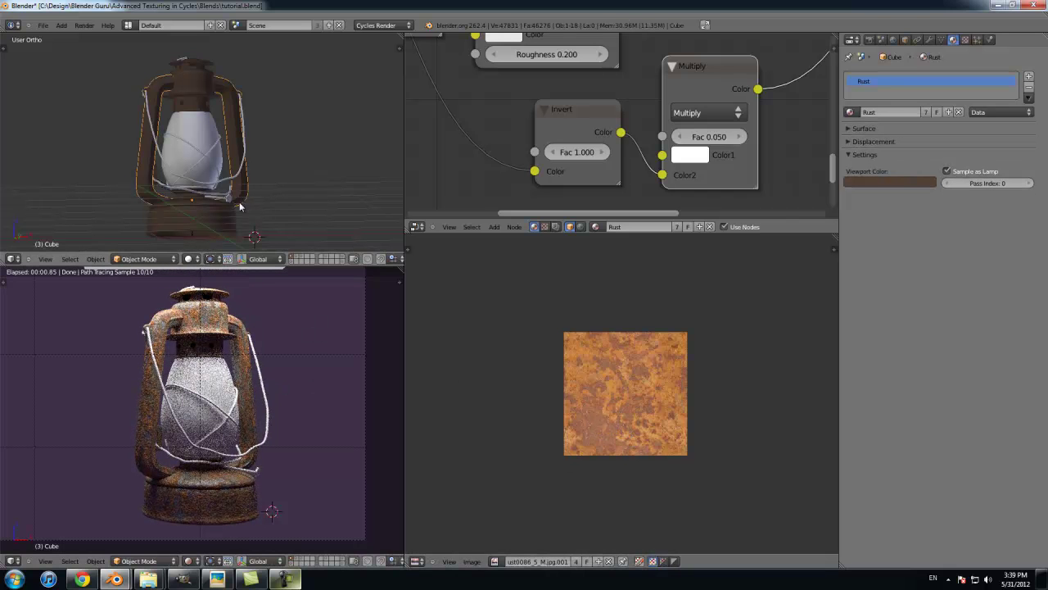
Step: Inspect the top cap's UV layout over the rust image
{"action": "right_click", "coordinate": [201, 62]}
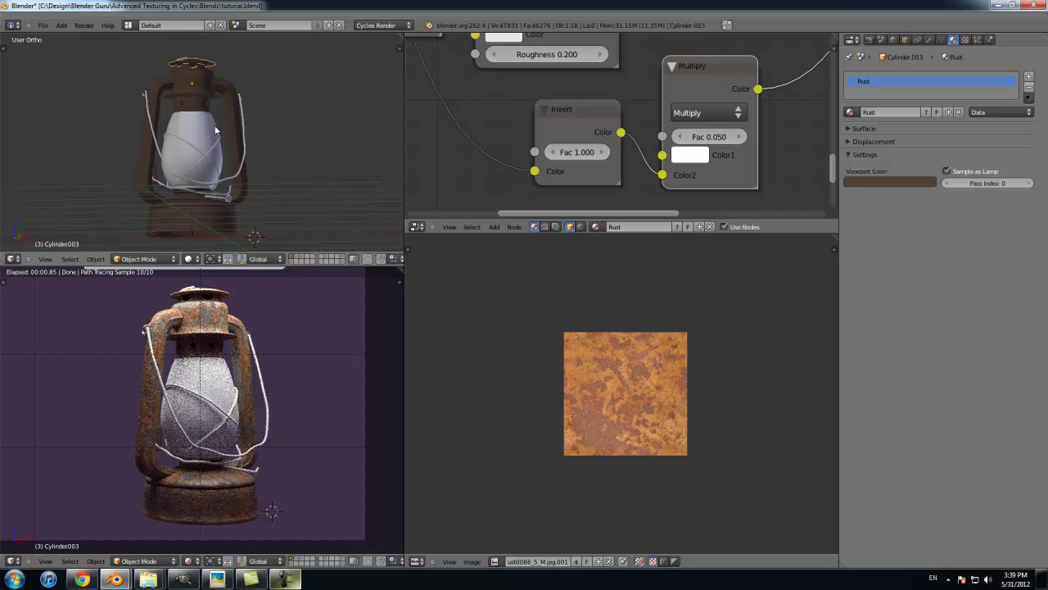
{"action": "key", "text": "Tab"}
{"action": "scroll", "coordinate": [656, 416], "scroll_direction": "up", "scroll_amount": 3}
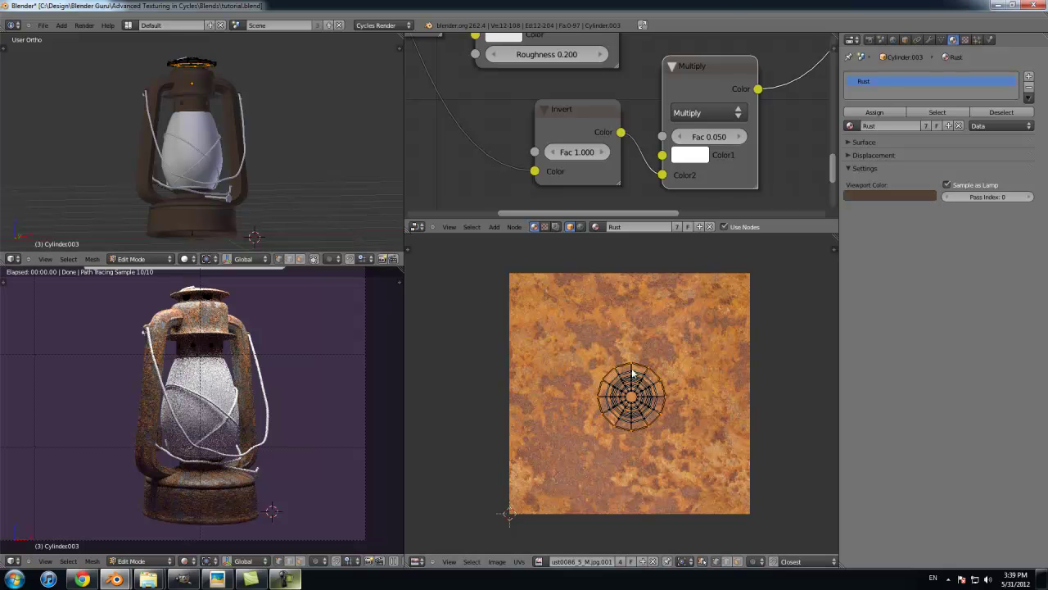
{"action": "key", "text": "Tab"}
Step: Select the base and review the Rust material's whole node tree alongside the rendered lantern
{"action": "right_click", "coordinate": [220, 213]}
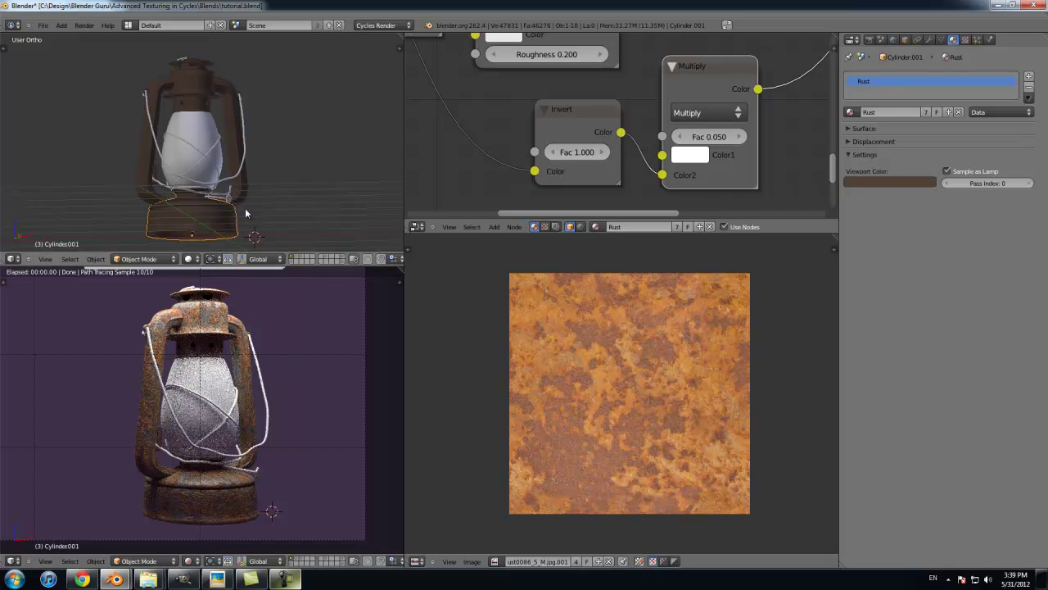
{"action": "scroll", "coordinate": [638, 177], "scroll_direction": "down", "scroll_amount": 6}
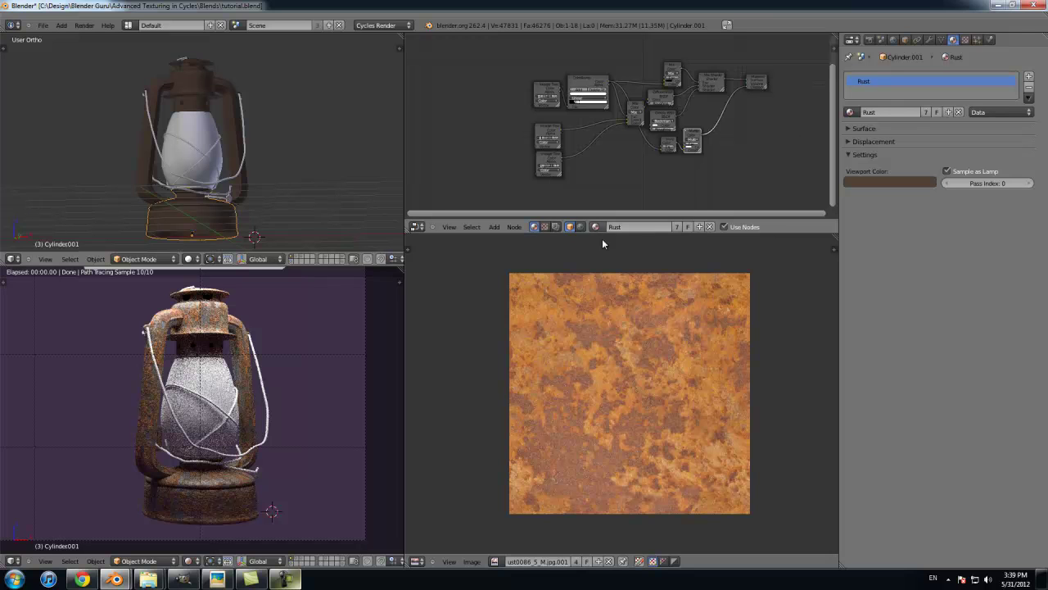
{"action": "scroll", "coordinate": [597, 165], "scroll_direction": "up", "scroll_amount": 2}
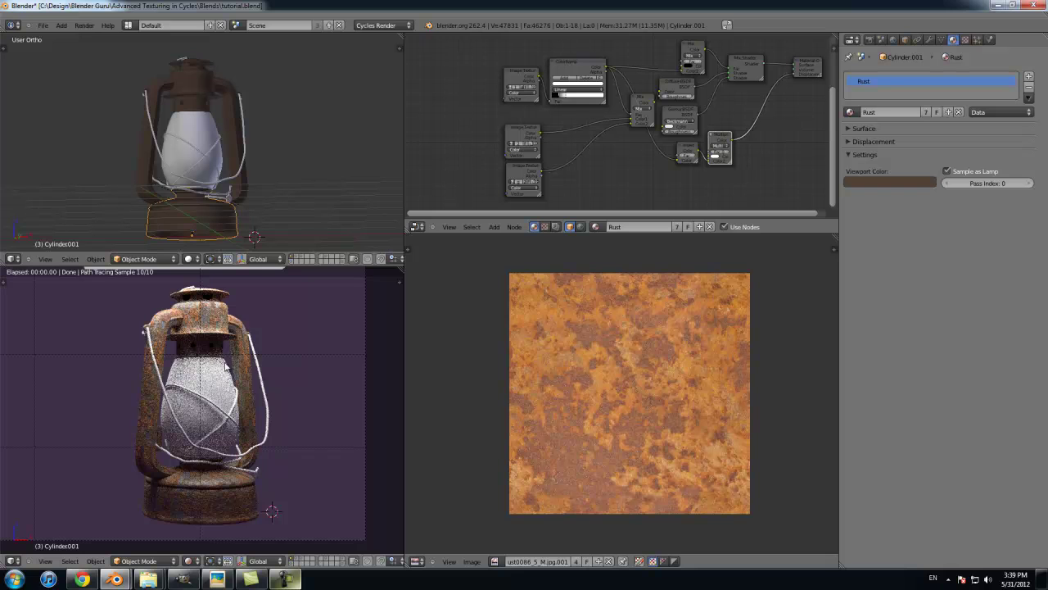
{"action": "scroll", "coordinate": [228, 366], "scroll_direction": "up", "scroll_amount": 1}
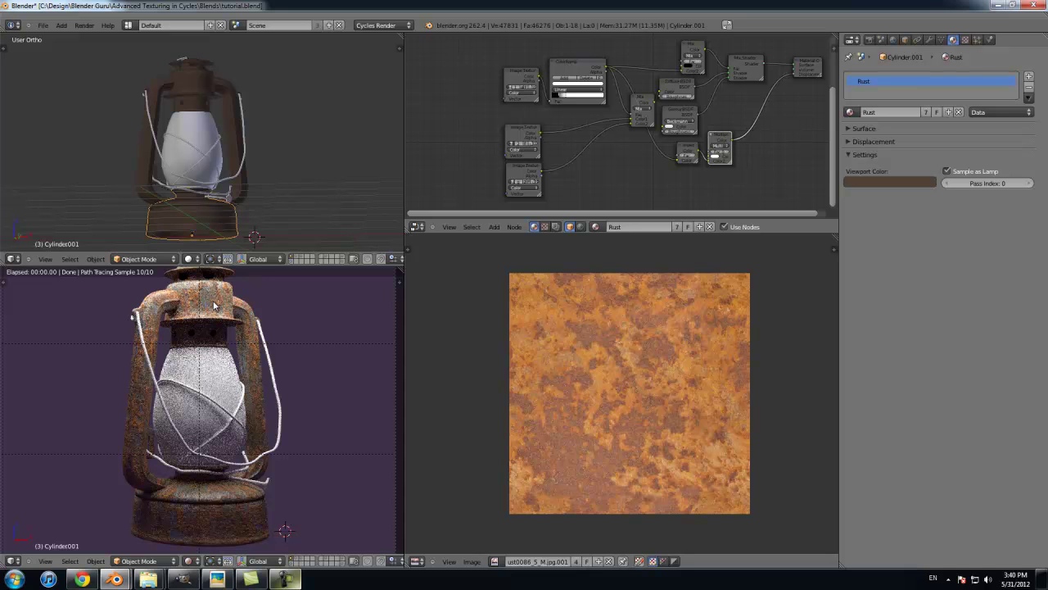
Step: Create a new material for the lantern's wire handle and use an Image Texture for its Diffuse BSDF color
{"action": "scroll", "coordinate": [281, 228], "scroll_direction": "up", "scroll_amount": 4}
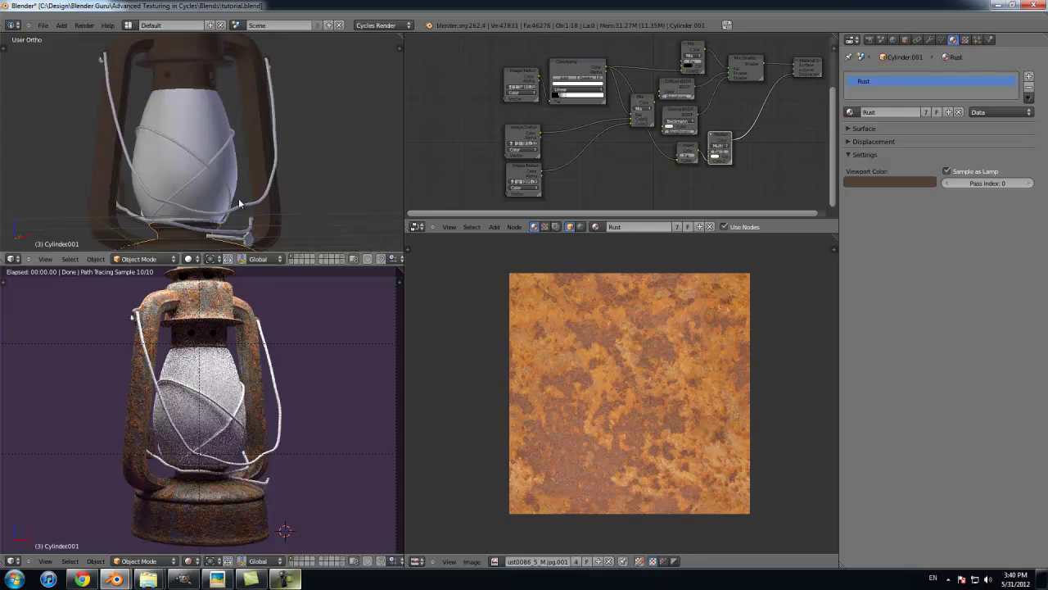
{"action": "right_click", "coordinate": [280, 227]}
{"action": "scroll", "coordinate": [280, 227], "scroll_direction": "down", "scroll_amount": 6}
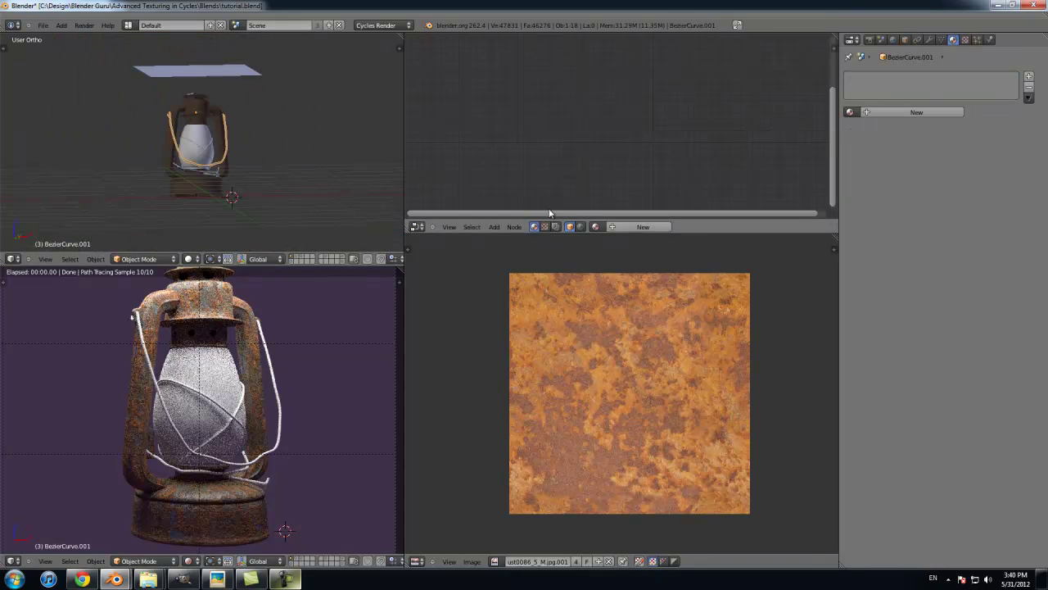
{"action": "left_click", "coordinate": [919, 115]}
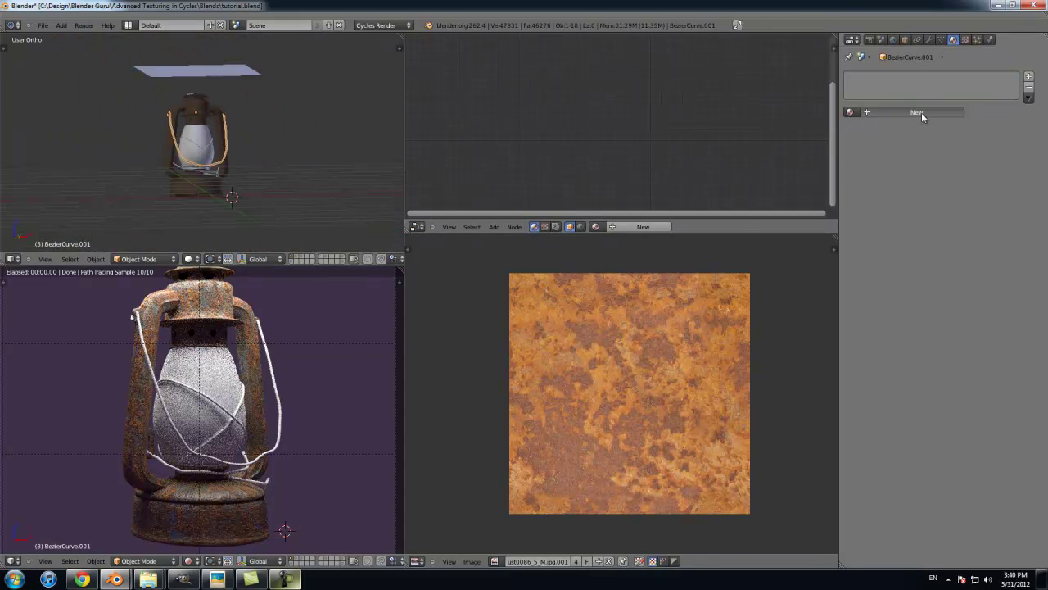
{"action": "left_click", "coordinate": [864, 128]}
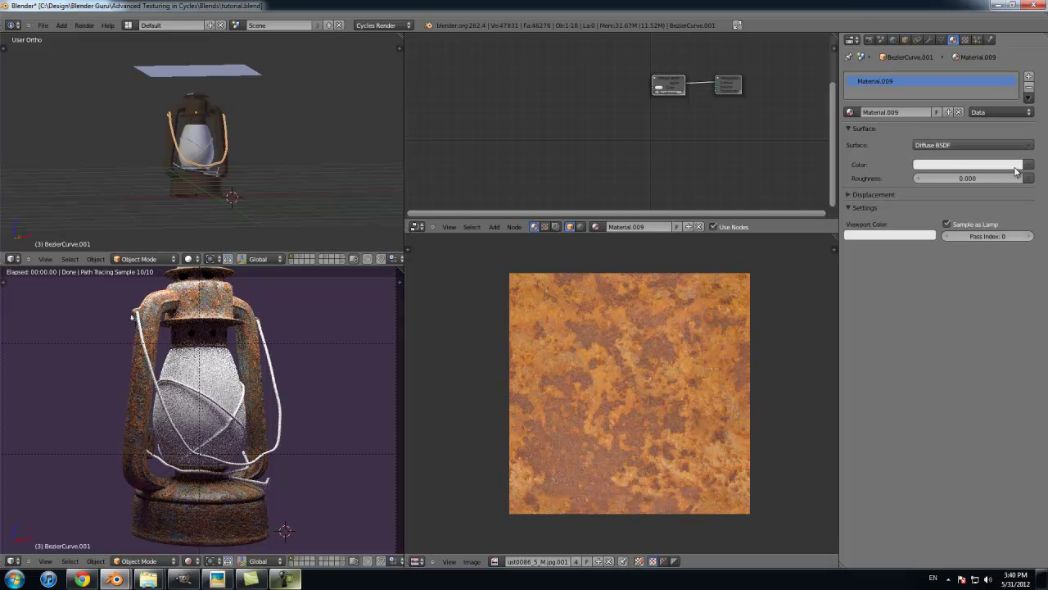
{"action": "left_click", "coordinate": [1030, 167]}
{"action": "left_click", "coordinate": [804, 187]}
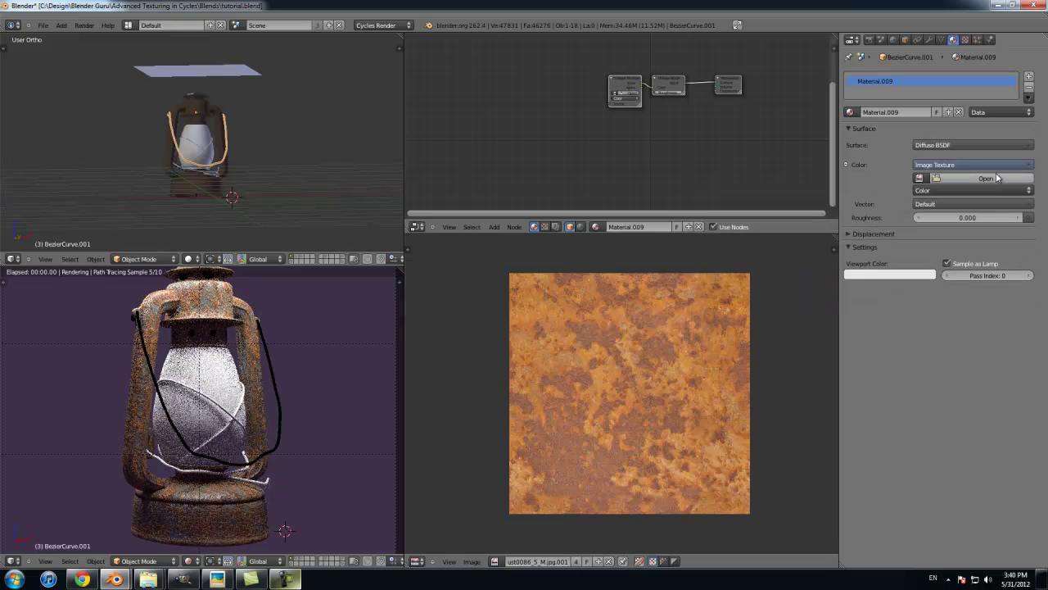
Step: Load Rust0141_7_M.jpg from the tutorial's Textures folder as the wire handle's image texture
{"action": "left_click", "coordinate": [971, 190]}
{"action": "left_click", "coordinate": [35, 228]}
{"action": "left_click", "coordinate": [30, 249]}
{"action": "left_click", "coordinate": [187, 34]}
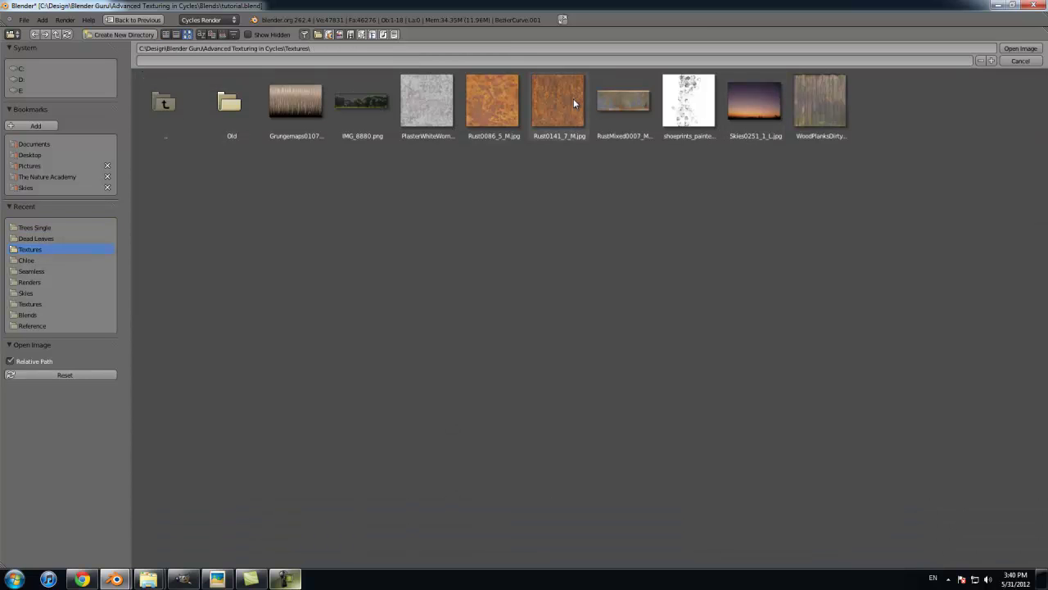
{"action": "left_click", "coordinate": [570, 135]}
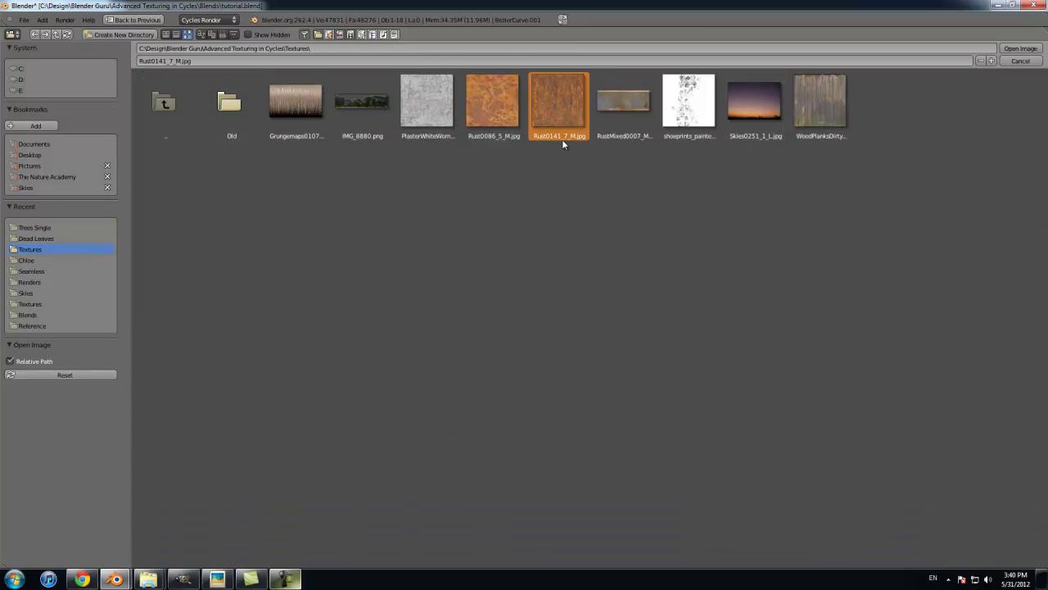
{"action": "left_click", "coordinate": [1020, 49]}
Step: Examine the rust texture on the rendered wire handle up close and inspect the handle's UV layout
{"action": "scroll", "coordinate": [176, 462], "scroll_direction": "up", "scroll_amount": 5}
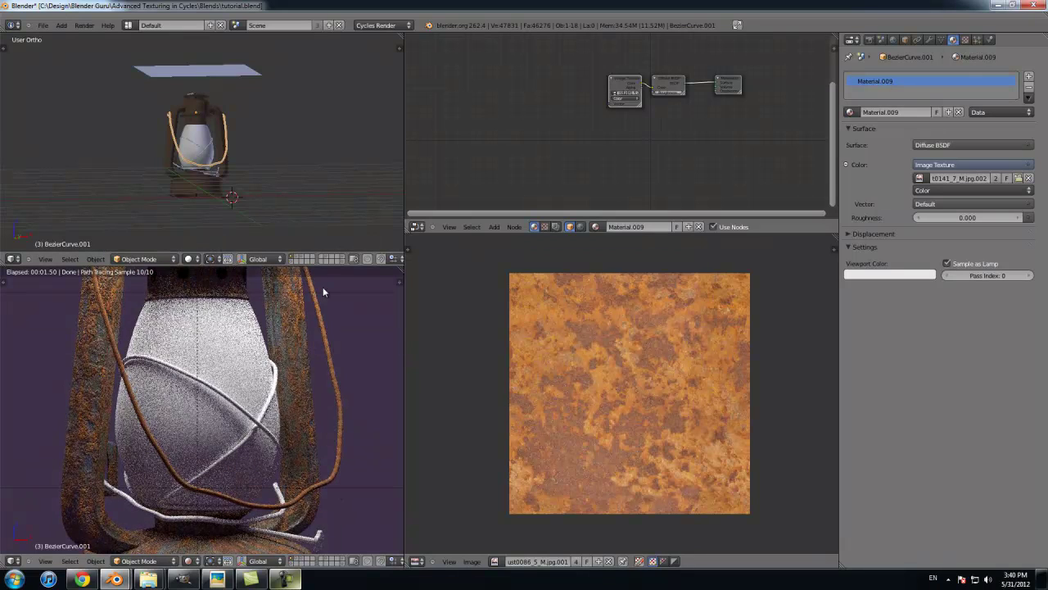
{"action": "scroll", "coordinate": [327, 482], "scroll_direction": "up", "scroll_amount": 5}
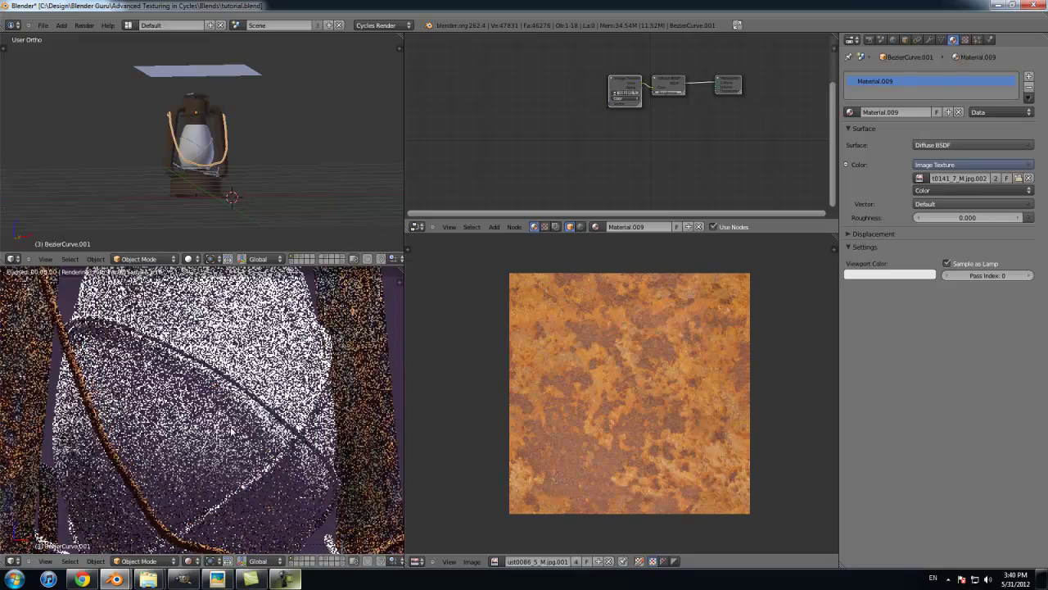
{"action": "scroll", "coordinate": [245, 164], "scroll_direction": "up", "scroll_amount": 4}
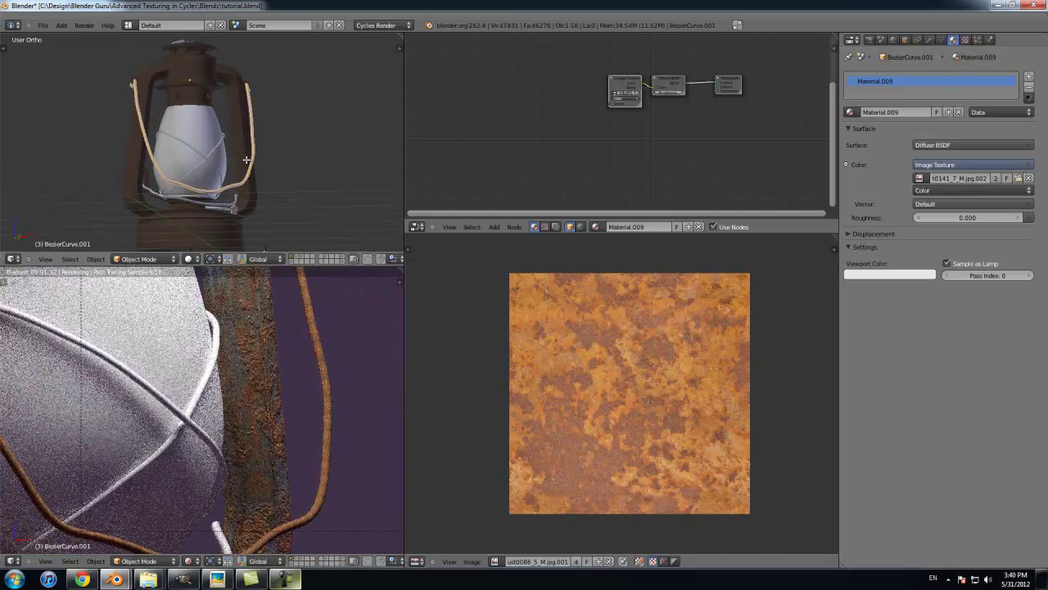
{"action": "key", "text": "Tab"}
{"action": "scroll", "coordinate": [561, 382], "scroll_direction": "down", "scroll_amount": 10}
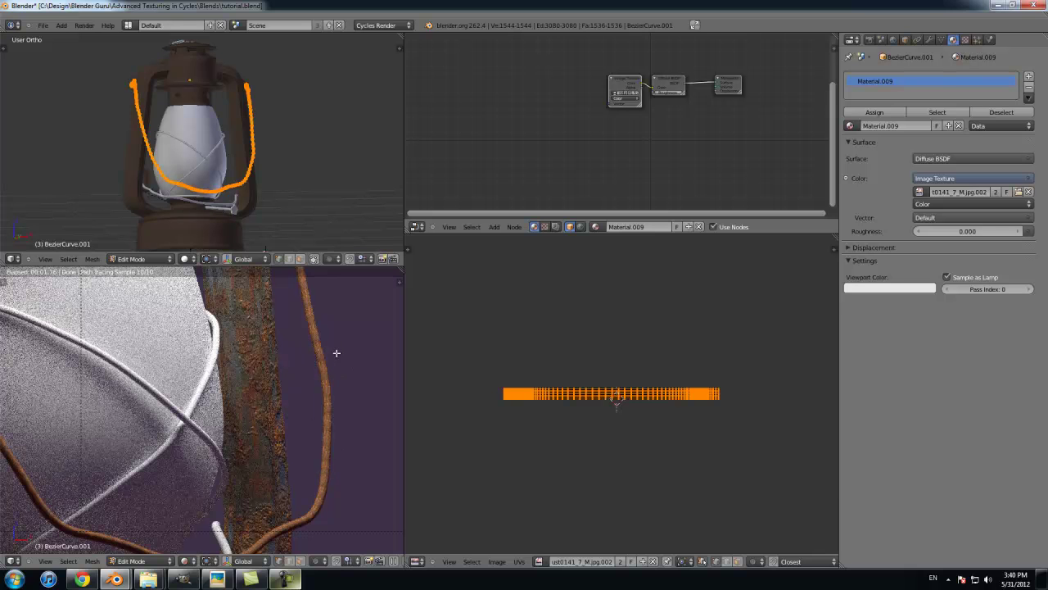
Step: Leave the wire handle's mesh editing and rename its material to RustyWire
{"action": "key", "text": "Tab"}
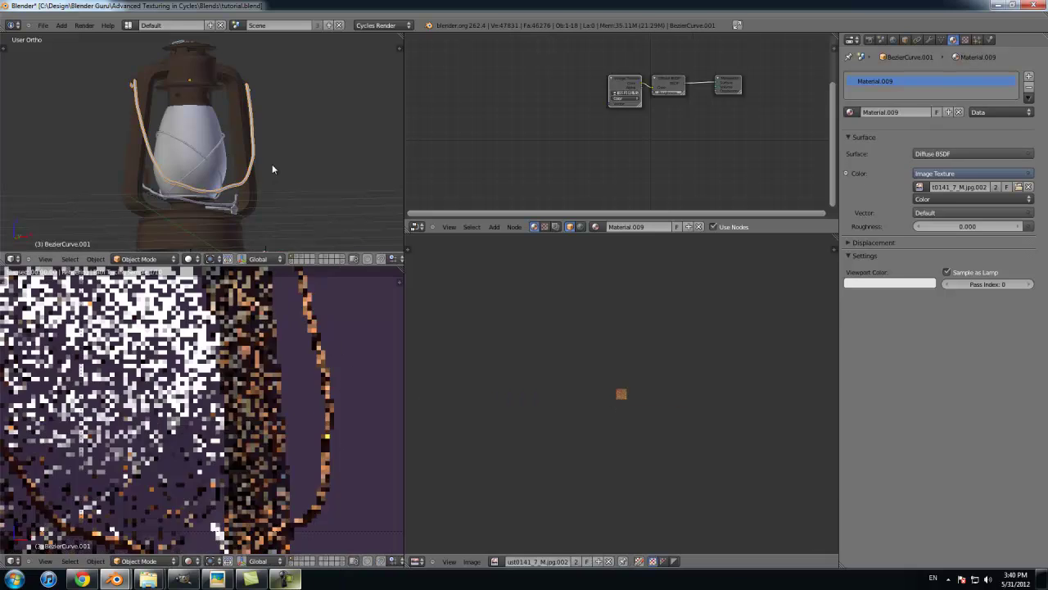
{"action": "scroll", "coordinate": [257, 172], "scroll_direction": "up", "scroll_amount": 2}
{"action": "left_click", "coordinate": [908, 112]}
{"action": "type", "text": "RustyWire"}
{"action": "key", "text": "Return"}
Step: Link the wire handle's RustyWire material to the globe wires and the pieces at its base, and give it an orange viewport color
{"action": "right_click", "coordinate": [210, 173]}
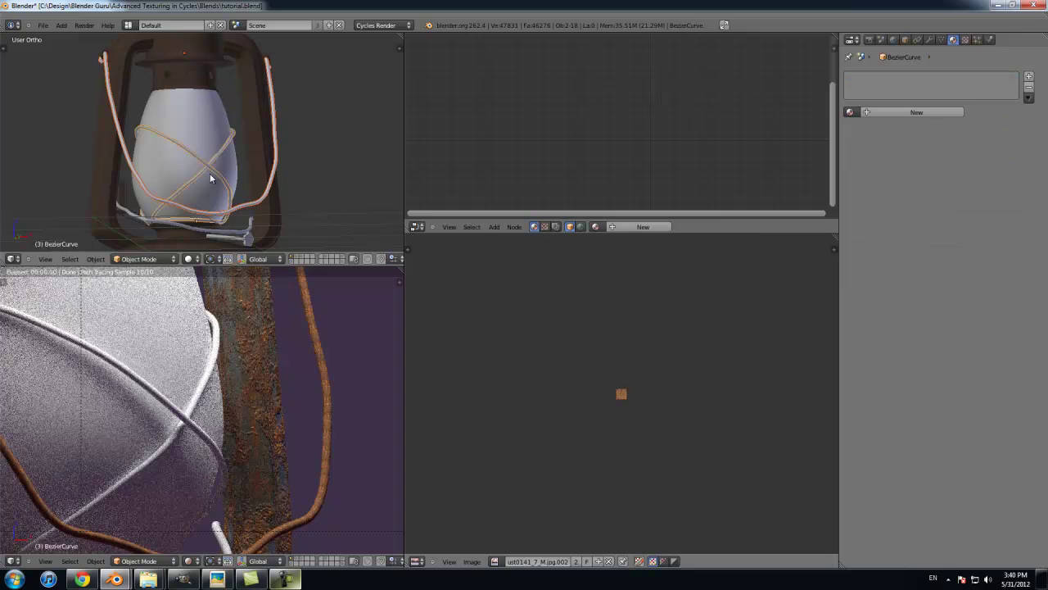
{"action": "right_click", "coordinate": [236, 239]}
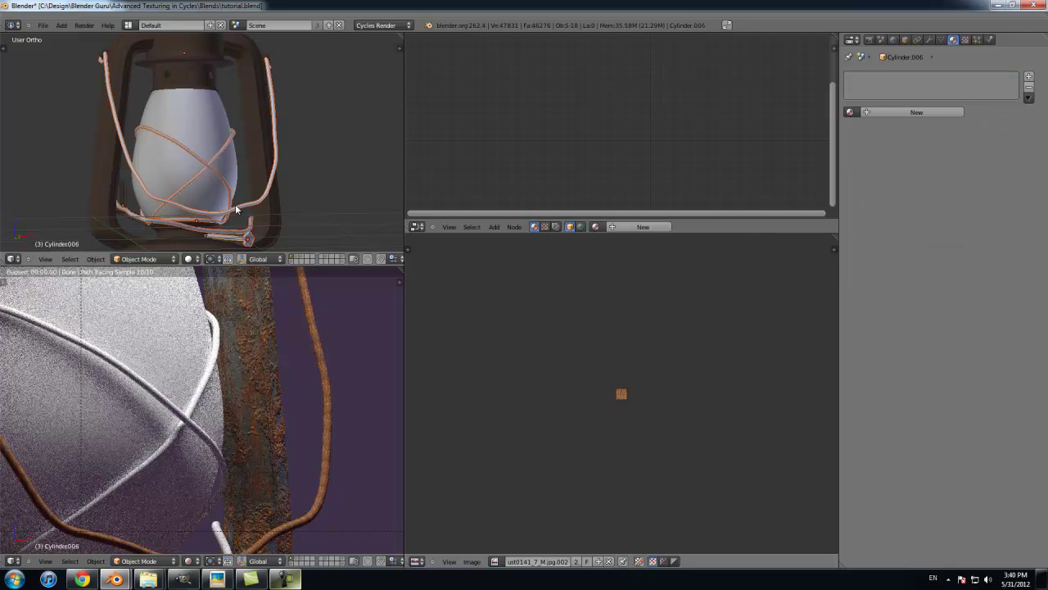
{"action": "scroll", "coordinate": [240, 210], "scroll_direction": "down", "scroll_amount": 2}
{"action": "right_click", "coordinate": [245, 137]}
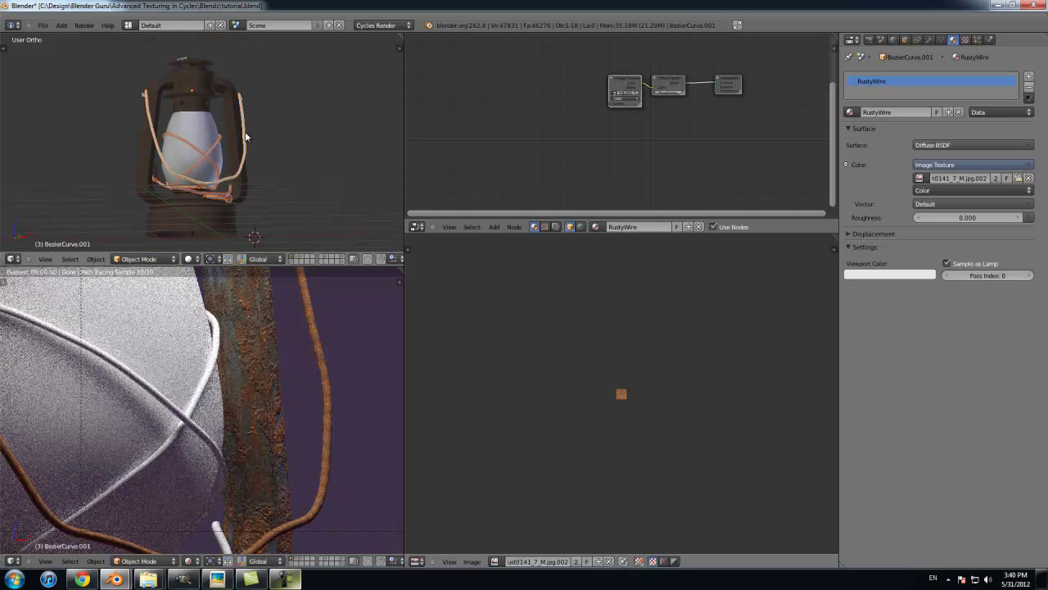
{"action": "key", "text": "ctrl+l"}
{"action": "left_click", "coordinate": [237, 140]}
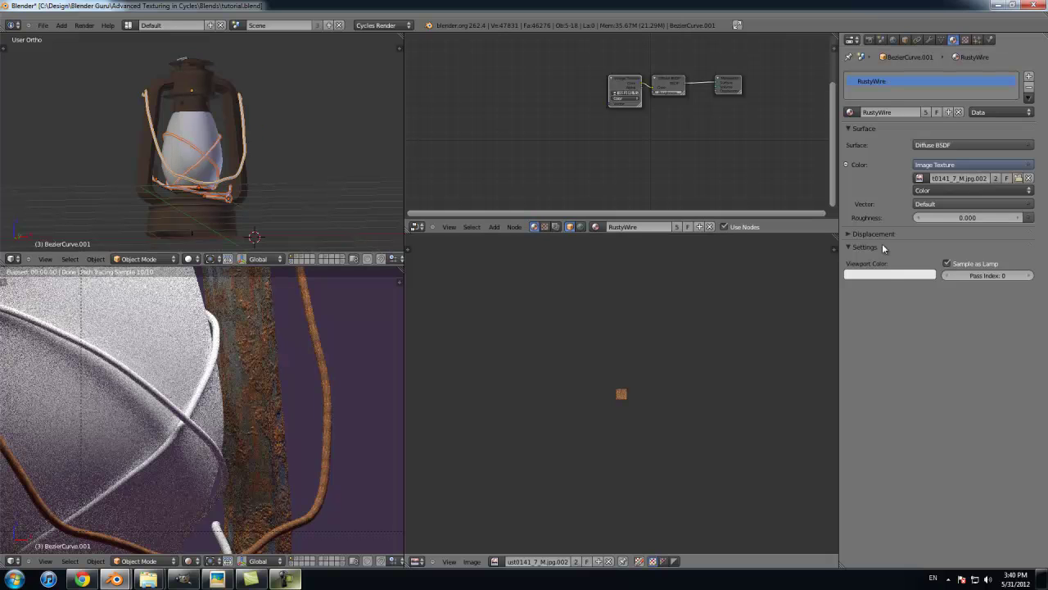
{"action": "left_click", "coordinate": [886, 274]}
{"action": "left_click", "coordinate": [882, 196]}
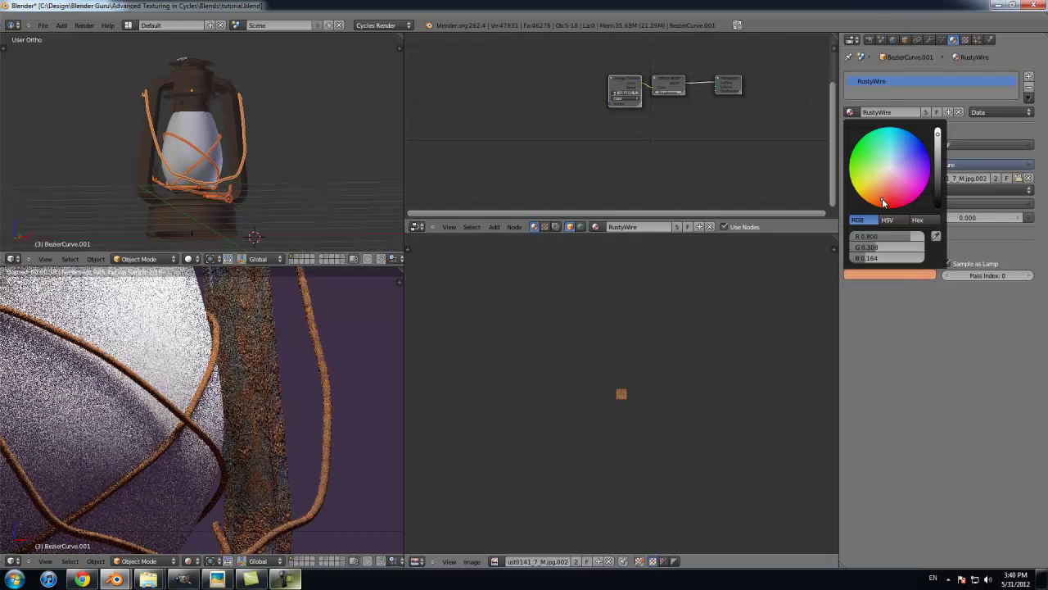
Step: Select the small wire on top of the lantern's cap and inspect it from several angles
{"action": "middle_click_drag", "start_coordinate": [260, 185], "coordinate": [177, 182]}
{"action": "scroll", "coordinate": [251, 175], "scroll_direction": "up", "scroll_amount": 5}
{"action": "right_click", "coordinate": [197, 101]}
{"action": "right_click", "coordinate": [203, 103]}
{"action": "right_click", "coordinate": [197, 105]}
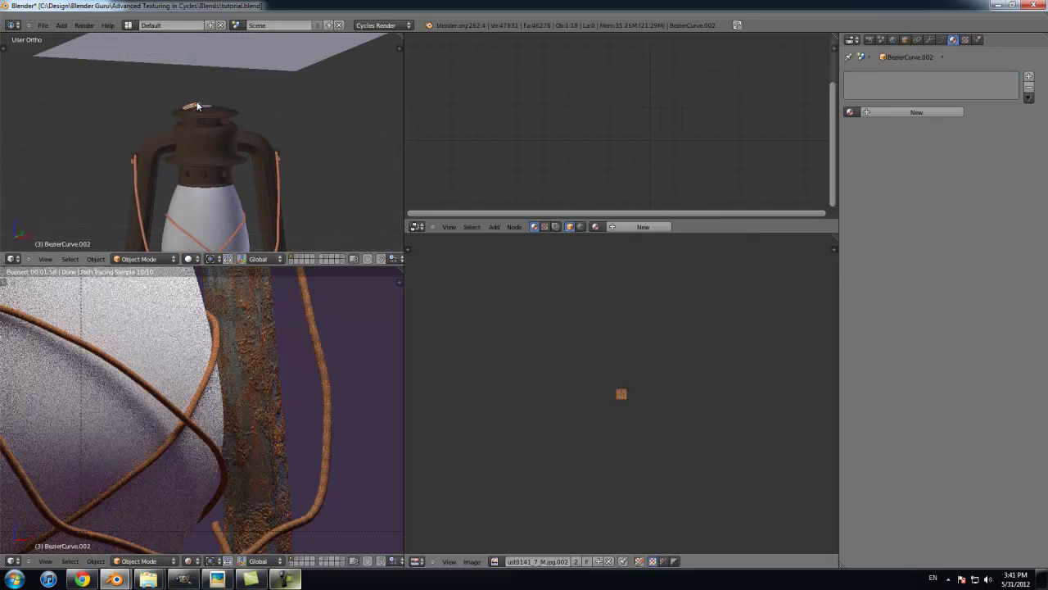
{"action": "scroll", "coordinate": [197, 105], "scroll_direction": "up", "scroll_amount": 6}
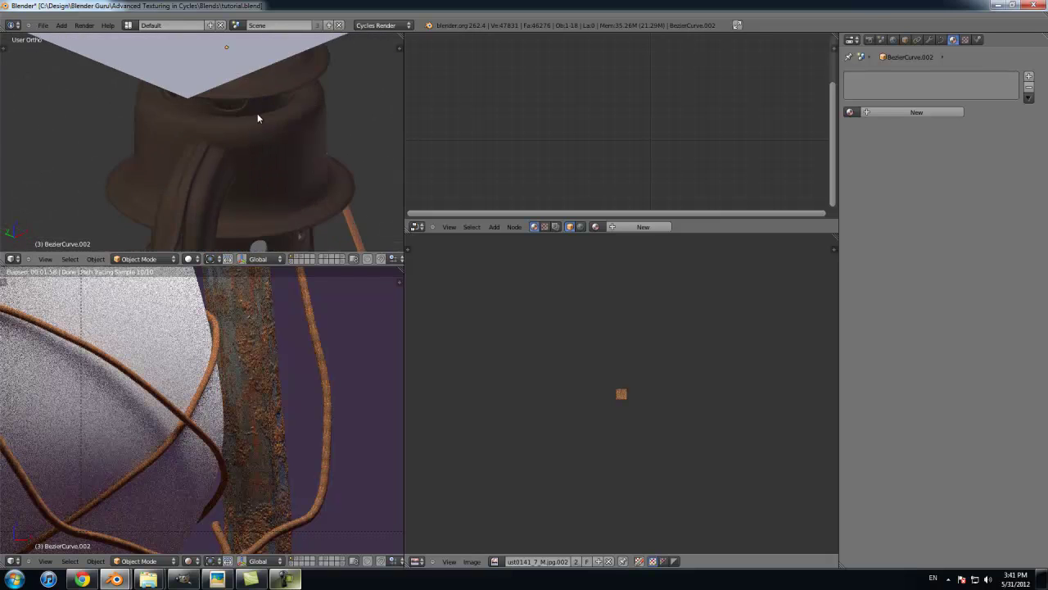
{"action": "scroll", "coordinate": [173, 145], "scroll_direction": "down", "scroll_amount": 6}
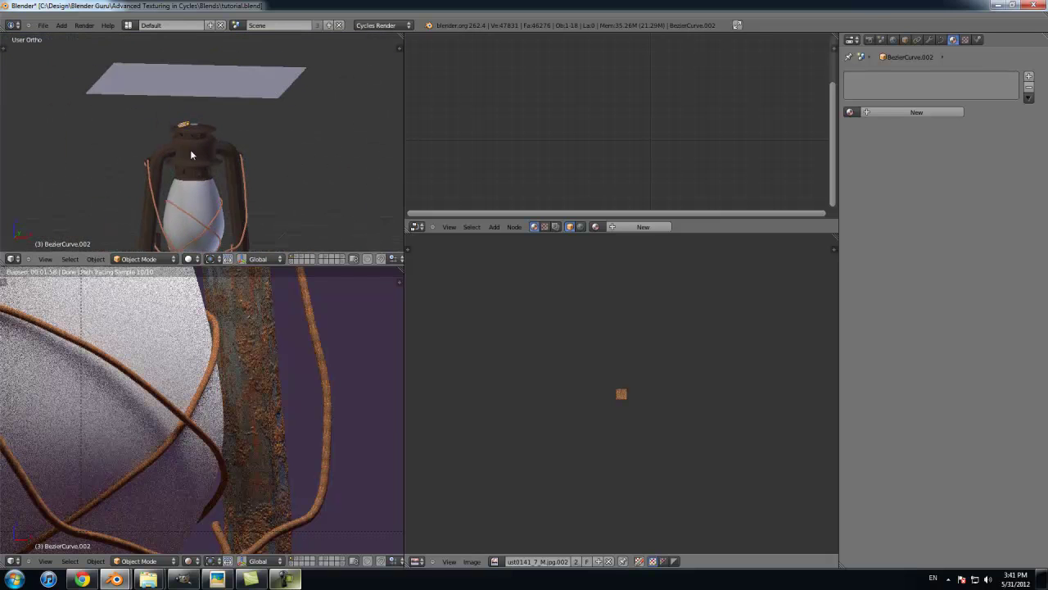
Step: View the lantern through the camera in both viewports and select its glass globe to look it over
{"action": "key", "text": "KP_0"}
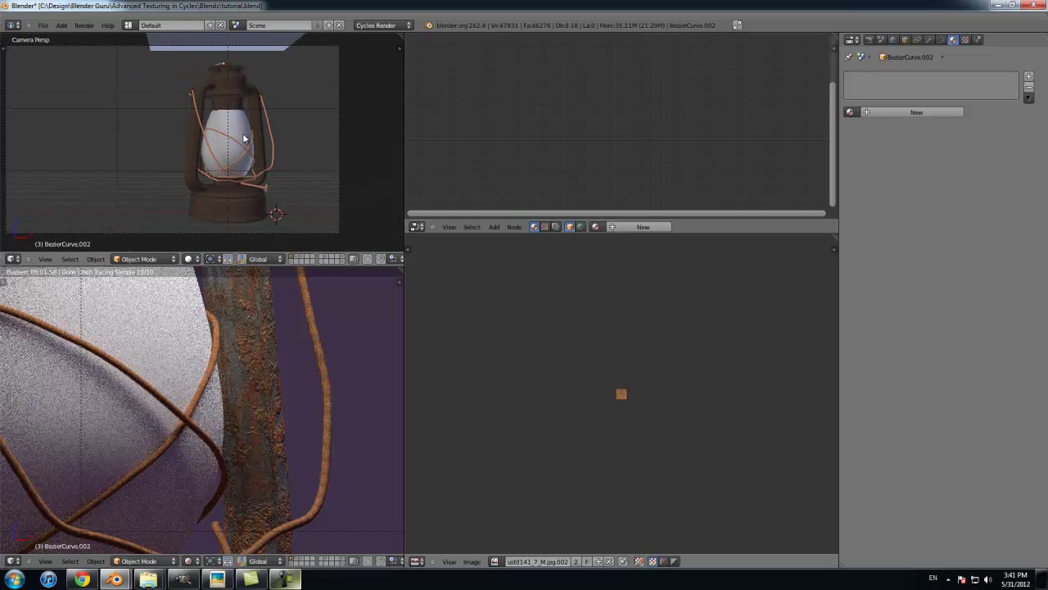
{"action": "scroll", "coordinate": [244, 140], "scroll_direction": "up", "scroll_amount": 4}
{"action": "scroll", "coordinate": [257, 136], "scroll_direction": "down", "scroll_amount": 7}
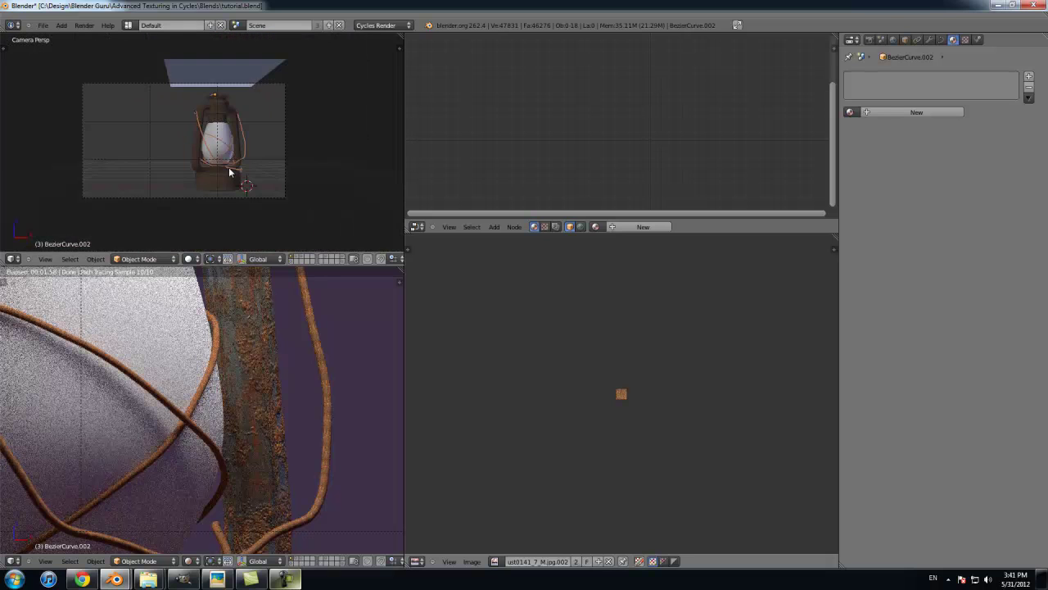
{"action": "key", "text": "KP_0"}
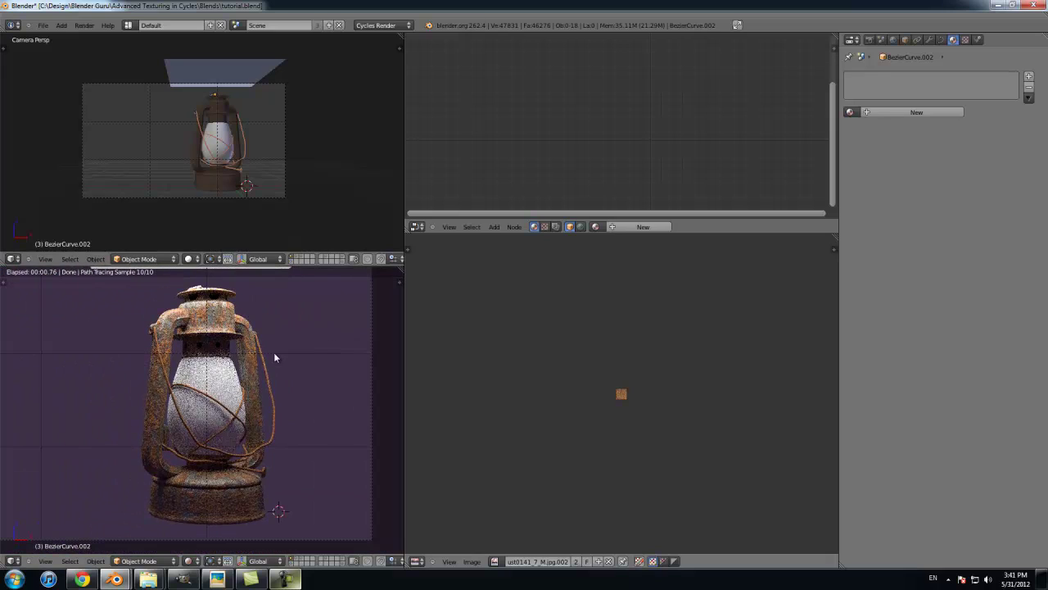
{"action": "right_click", "coordinate": [217, 139]}
{"action": "scroll", "coordinate": [230, 136], "scroll_direction": "up", "scroll_amount": 5}
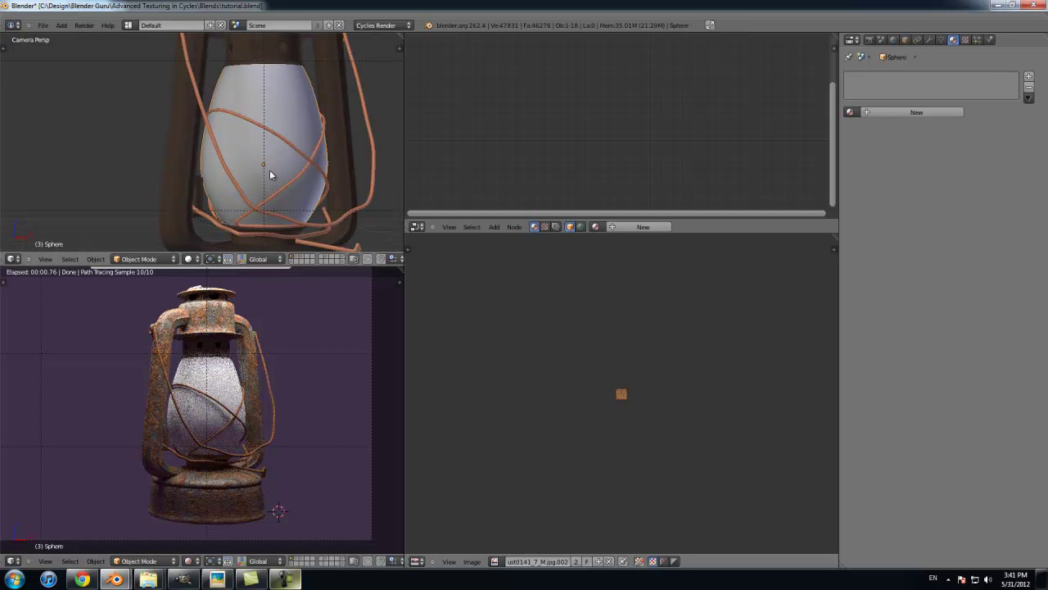
{"action": "scroll", "coordinate": [270, 170], "scroll_direction": "down", "scroll_amount": 8}
{"action": "scroll", "coordinate": [197, 190], "scroll_direction": "down", "scroll_amount": 1}
{"action": "scroll", "coordinate": [197, 190], "scroll_direction": "up", "scroll_amount": 3}
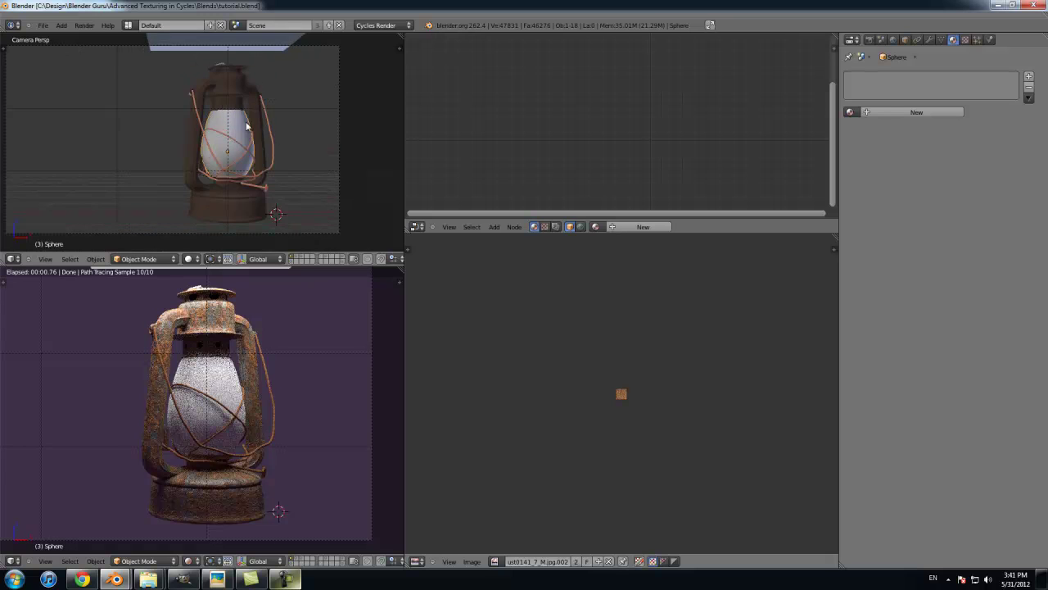
{"action": "scroll", "coordinate": [247, 125], "scroll_direction": "down", "scroll_amount": 1}
{"action": "scroll", "coordinate": [270, 131], "scroll_direction": "down", "scroll_amount": 5}
Step: Move the emissive light plane above the lantern to a layer that is not displayed
{"action": "right_click", "coordinate": [235, 100]}
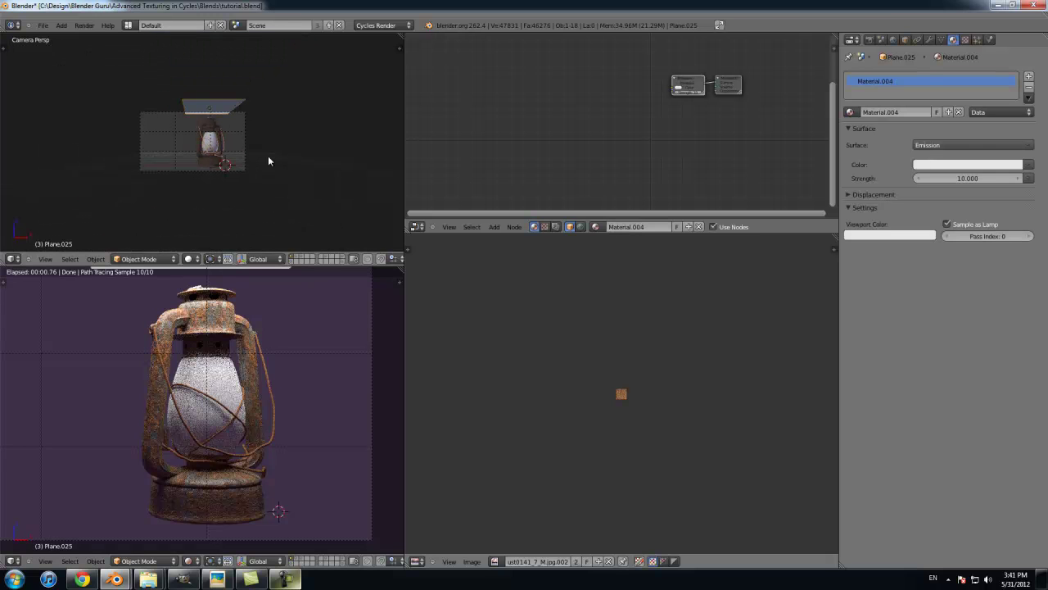
{"action": "key", "text": "m"}
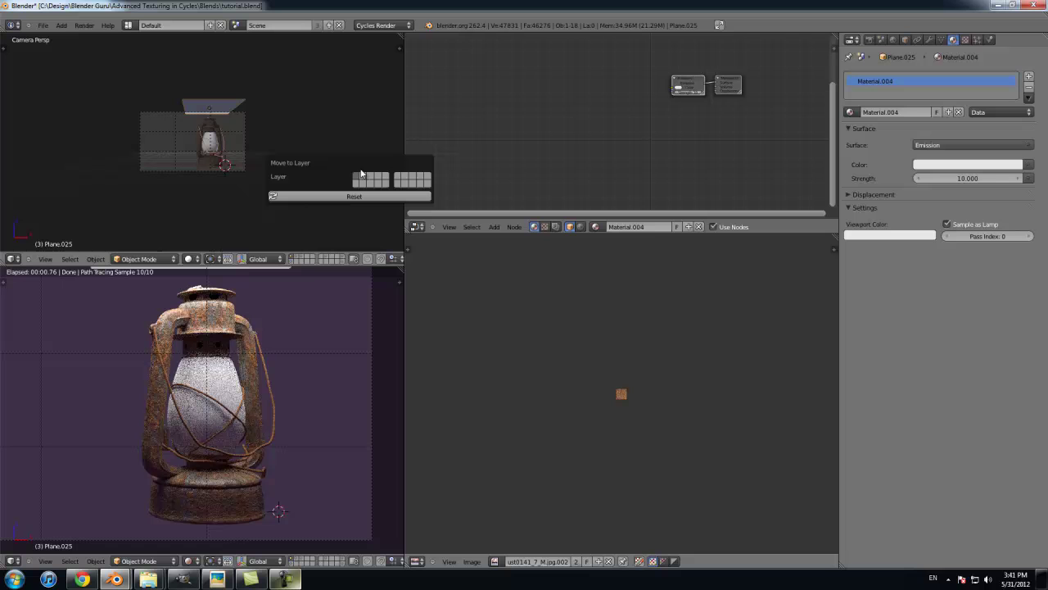
{"action": "left_click", "coordinate": [427, 179]}
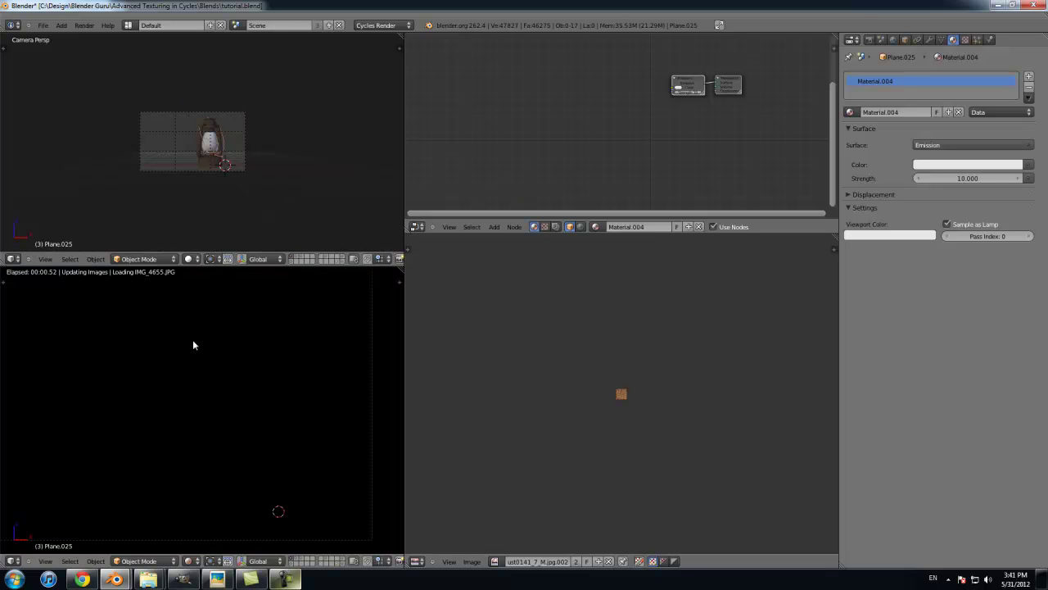
Step: Display the flame's layer together with the lantern, and select the flame inside the globe in wireframe shading
{"action": "left_click", "coordinate": [327, 562], "text": "shift"}
{"action": "key", "text": "Home"}
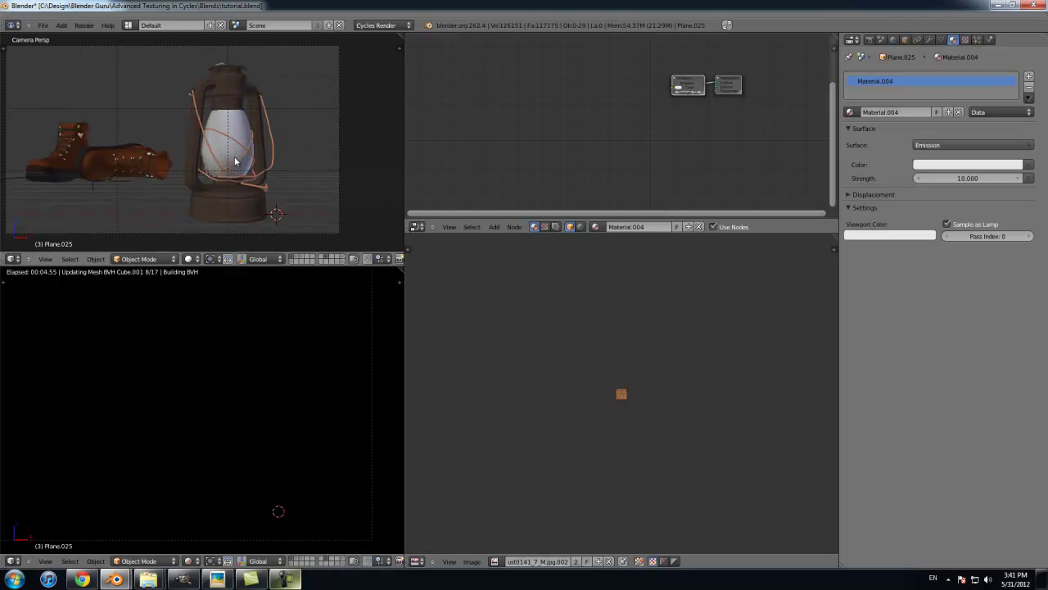
{"action": "scroll", "coordinate": [235, 161], "scroll_direction": "up", "scroll_amount": 3}
{"action": "left_click", "coordinate": [301, 562]}
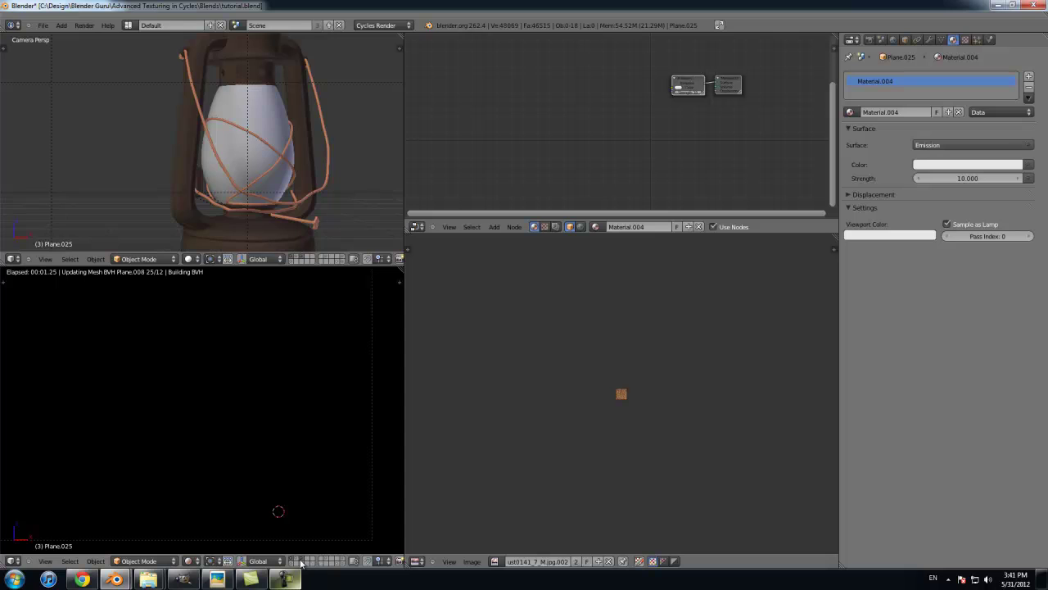
{"action": "scroll", "coordinate": [287, 205], "scroll_direction": "up", "scroll_amount": 3}
{"action": "key", "text": "z"}
{"action": "right_click", "coordinate": [275, 166]}
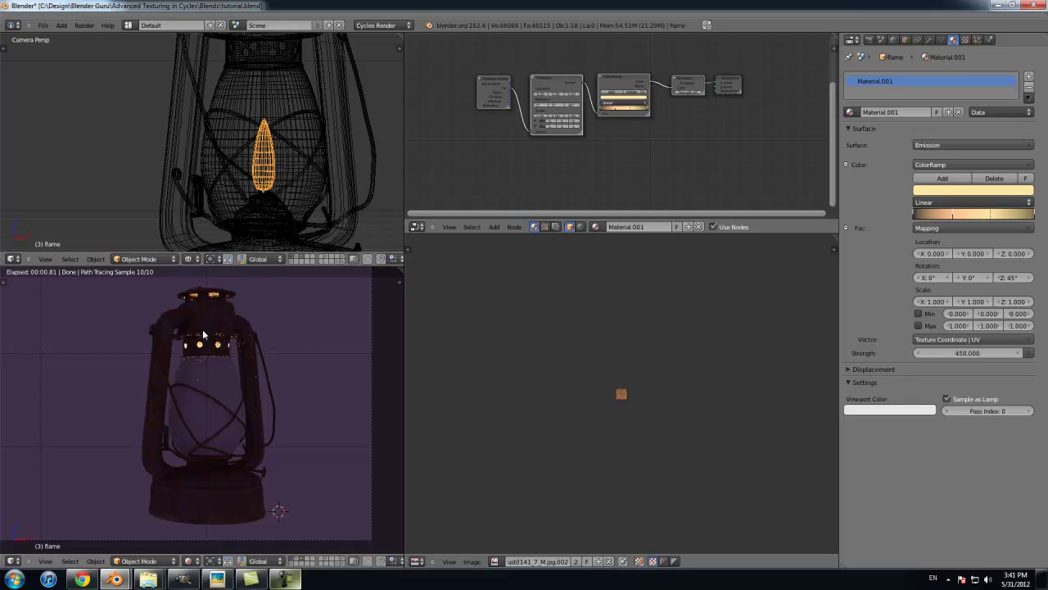
Step: Create a new material for the lantern's glass globe with Glass BSDF as its surface shader
{"action": "right_click", "coordinate": [328, 174]}
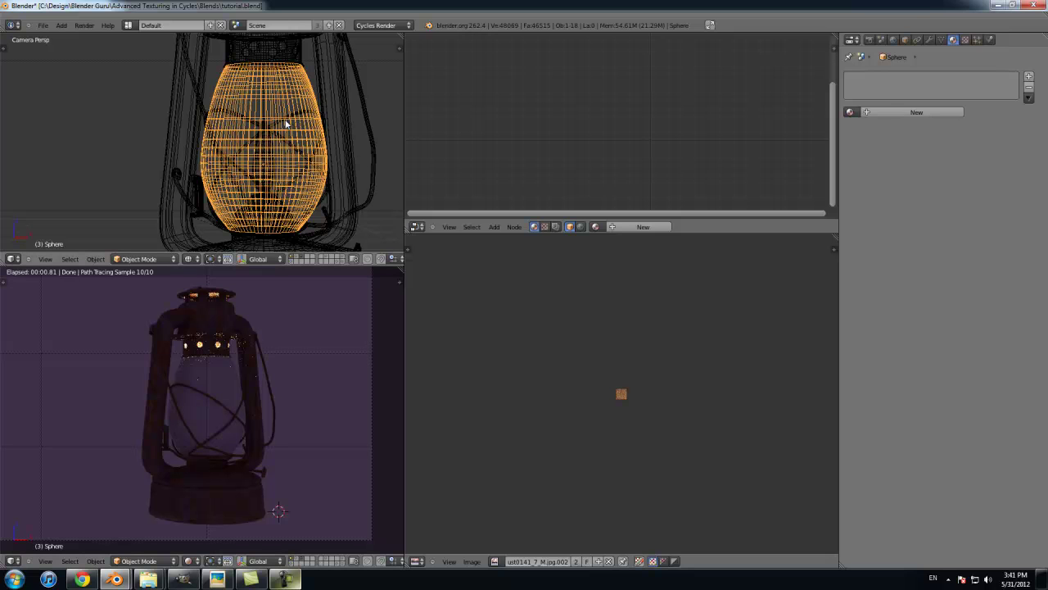
{"action": "left_click", "coordinate": [921, 111]}
{"action": "left_click", "coordinate": [937, 146]}
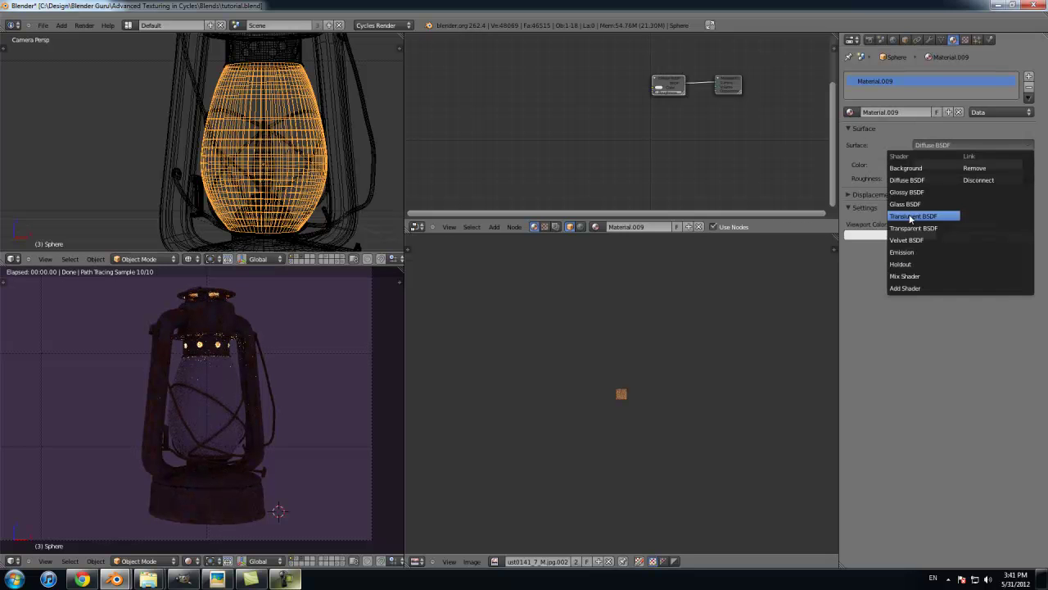
{"action": "left_click", "coordinate": [908, 210]}
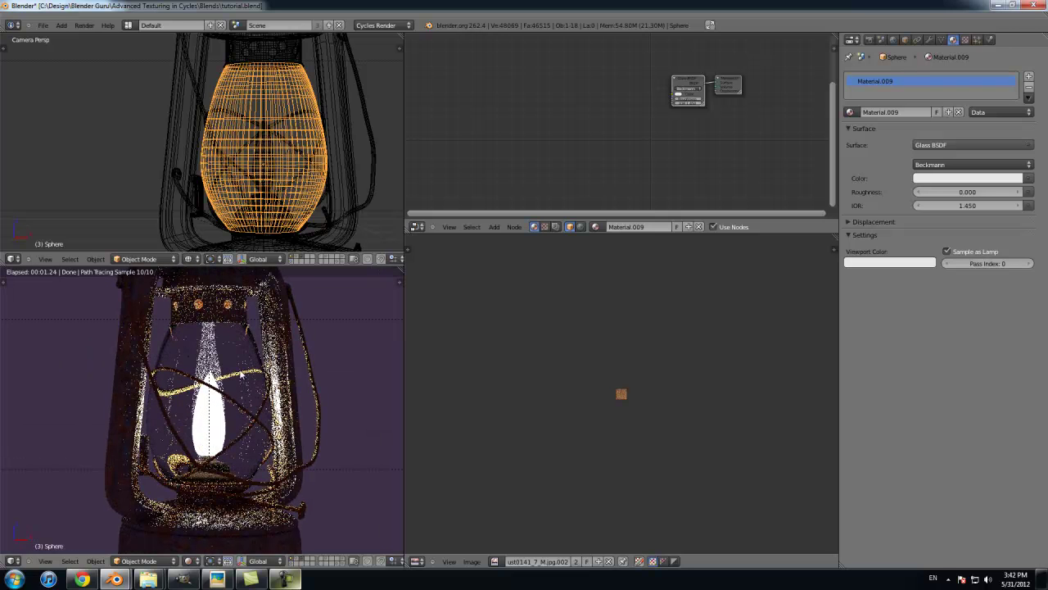
Step: Move the glass globe to a separate layer that is not displayed and save the file over the existing one
{"action": "scroll", "coordinate": [274, 374], "scroll_direction": "up", "scroll_amount": 4}
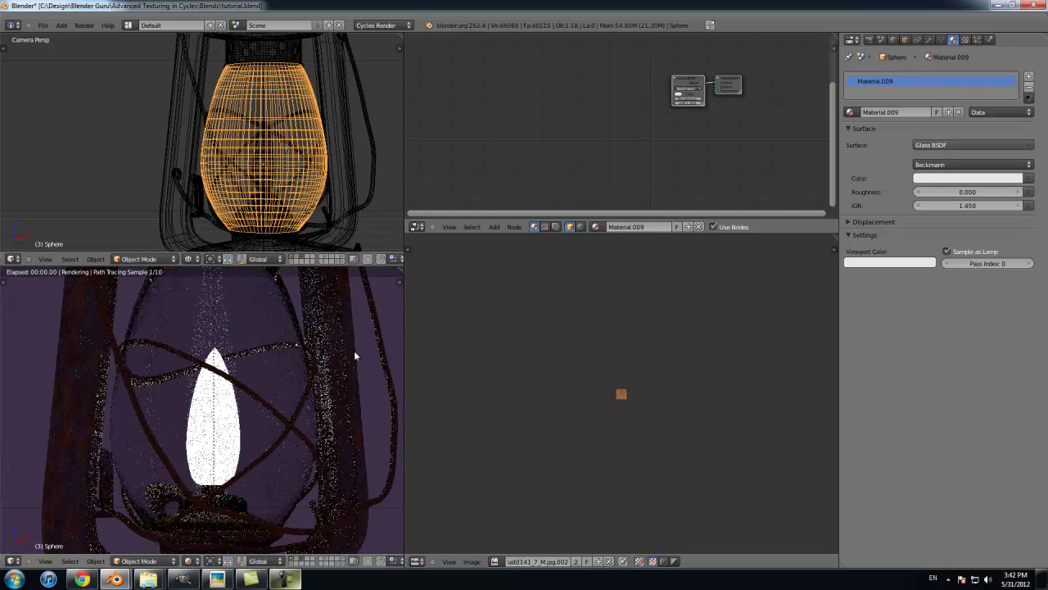
{"action": "scroll", "coordinate": [248, 425], "scroll_direction": "up", "scroll_amount": 2}
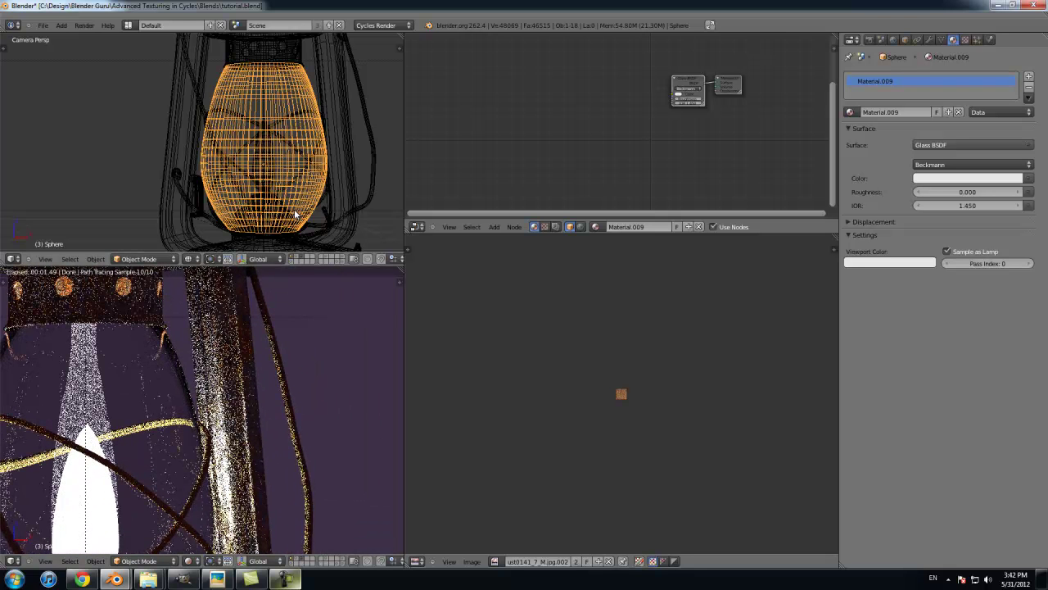
{"action": "scroll", "coordinate": [246, 363], "scroll_direction": "down", "scroll_amount": 2}
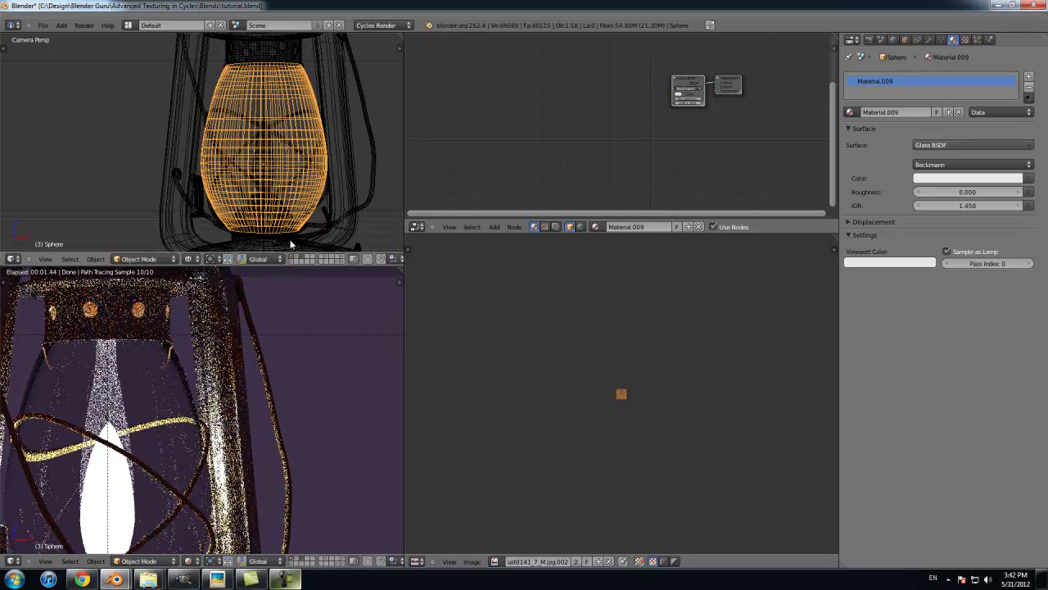
{"action": "key", "text": "m"}
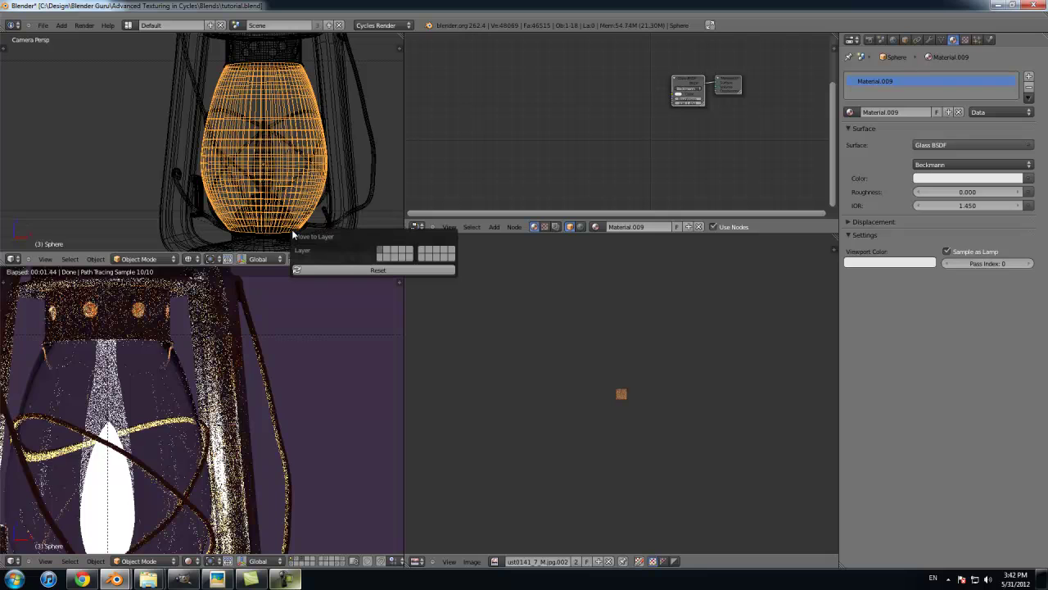
{"action": "left_click", "coordinate": [404, 253]}
{"action": "key", "text": "ctrl+s"}
{"action": "left_click", "coordinate": [335, 335]}
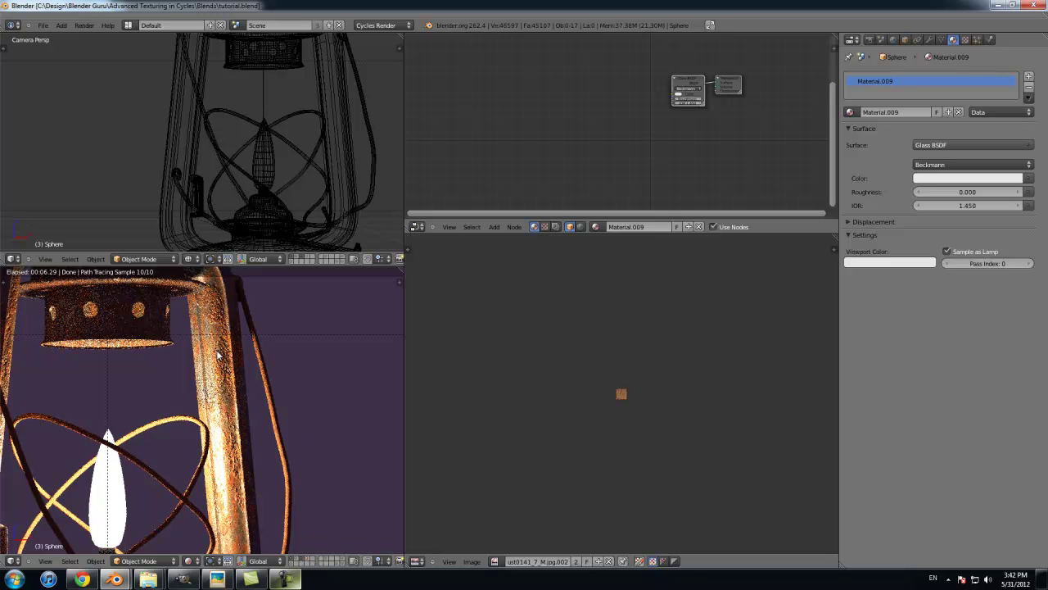
Step: Toggle the globe's layer to compare the flame's light on the rendered lantern with and without the glass
{"action": "left_click", "coordinate": [309, 561], "text": "shift"}
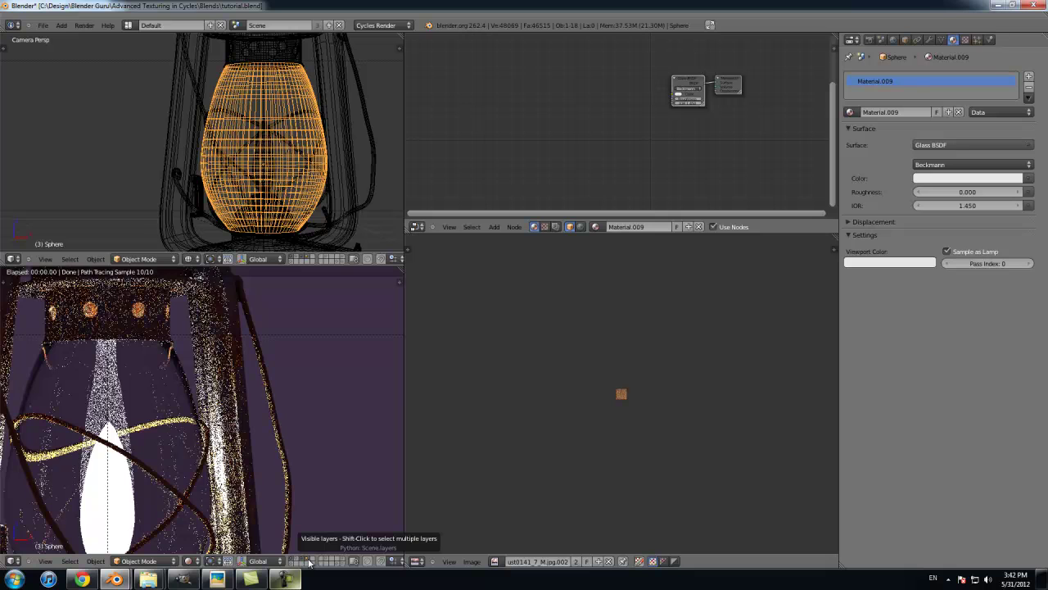
{"action": "left_click", "coordinate": [309, 562], "text": "shift"}
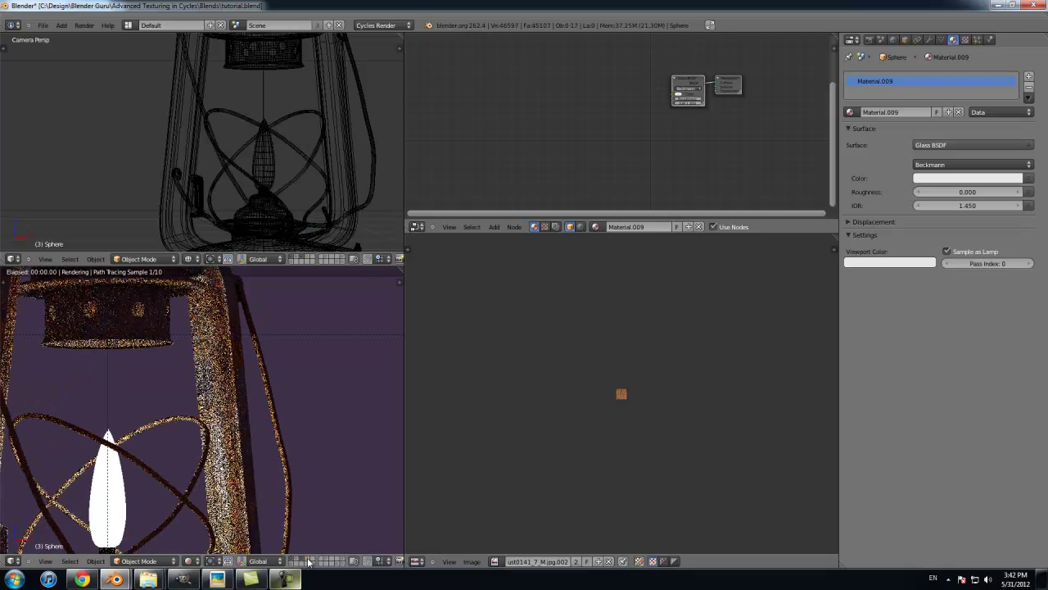
{"action": "scroll", "coordinate": [265, 399], "scroll_direction": "down", "scroll_amount": 3}
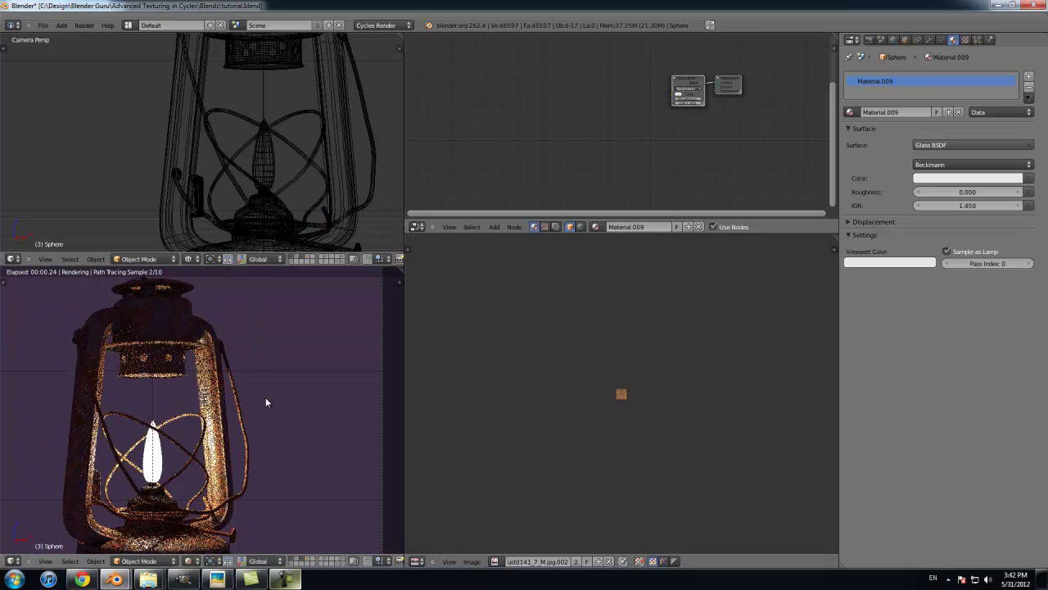
{"action": "middle_click_drag", "start_coordinate": [266, 397], "coordinate": [305, 359], "text": "shift"}
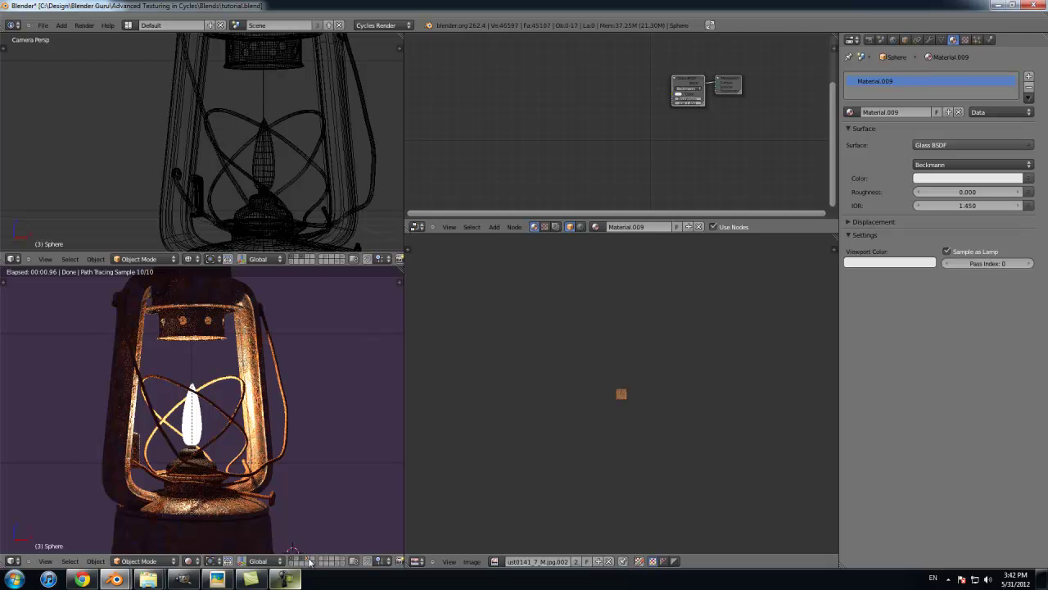
{"action": "key", "text": "alt+h"}
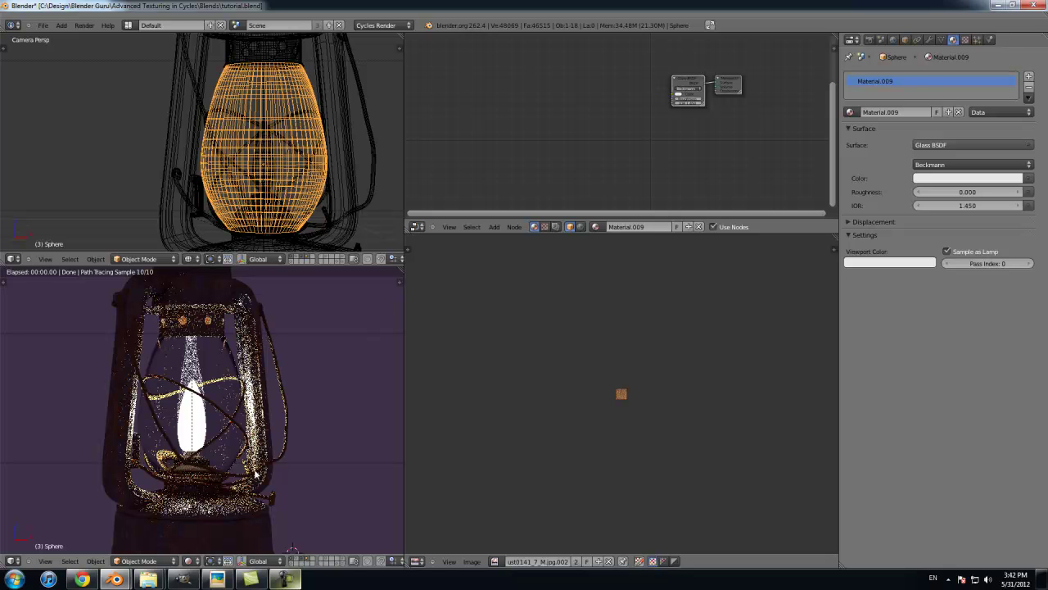
{"action": "scroll", "coordinate": [270, 386], "scroll_direction": "up", "scroll_amount": 3}
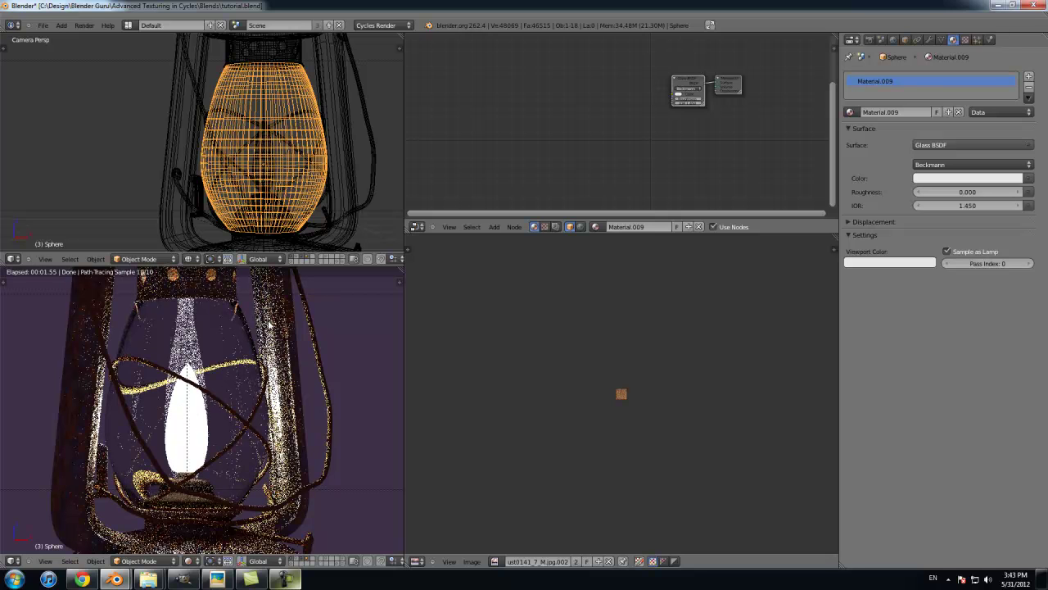
{"action": "scroll", "coordinate": [252, 385], "scroll_direction": "down", "scroll_amount": 2}
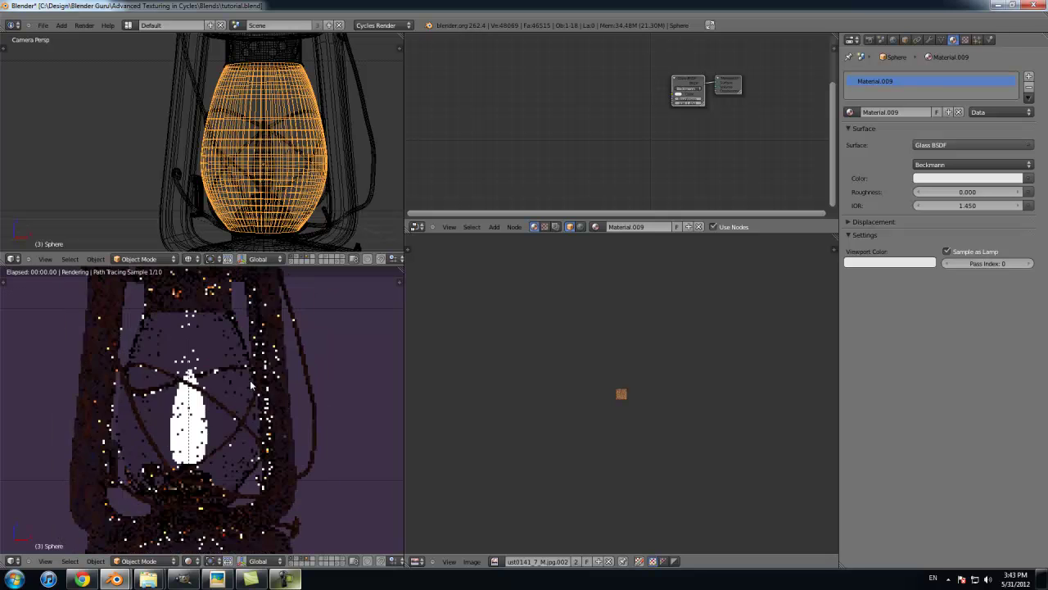
Step: Enlarge the node editor area and frame the glass material's Glass BSDF and Material Output nodes
{"action": "scroll", "coordinate": [254, 314], "scroll_direction": "down", "scroll_amount": 2}
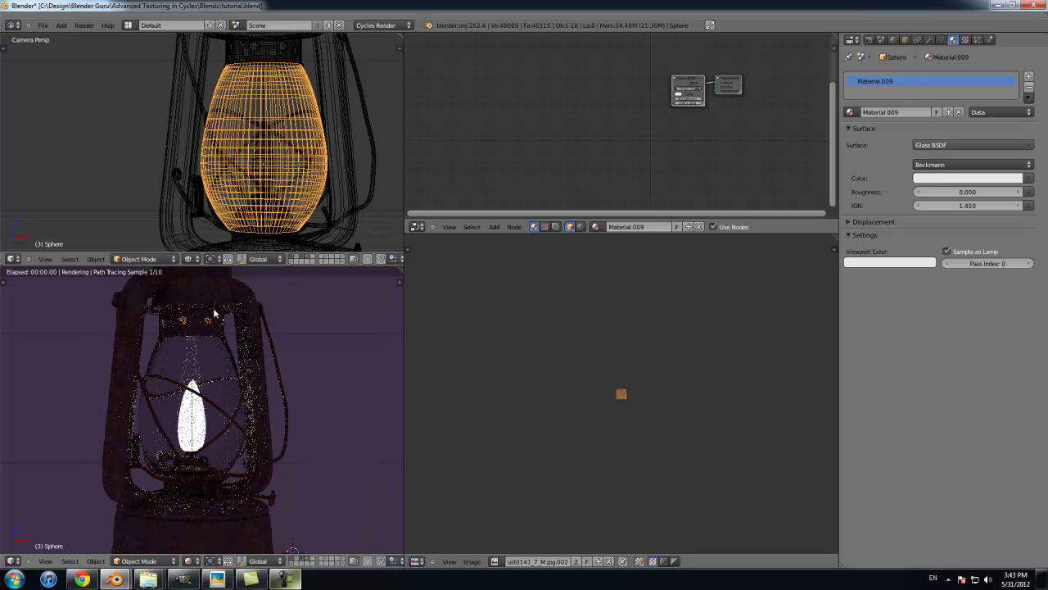
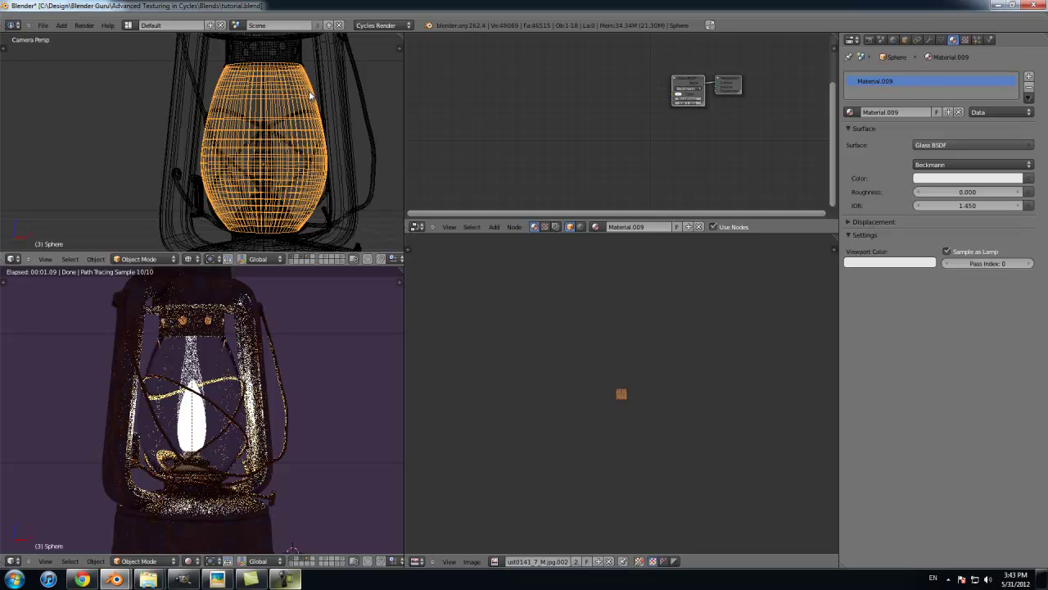
{"action": "left_click_drag", "start_coordinate": [540, 233], "coordinate": [541, 393]}
{"action": "scroll", "coordinate": [715, 213], "scroll_direction": "up", "scroll_amount": 1}
{"action": "middle_click_drag", "start_coordinate": [716, 213], "coordinate": [551, 265]}
{"action": "scroll", "coordinate": [597, 220], "scroll_direction": "up", "scroll_amount": 2}
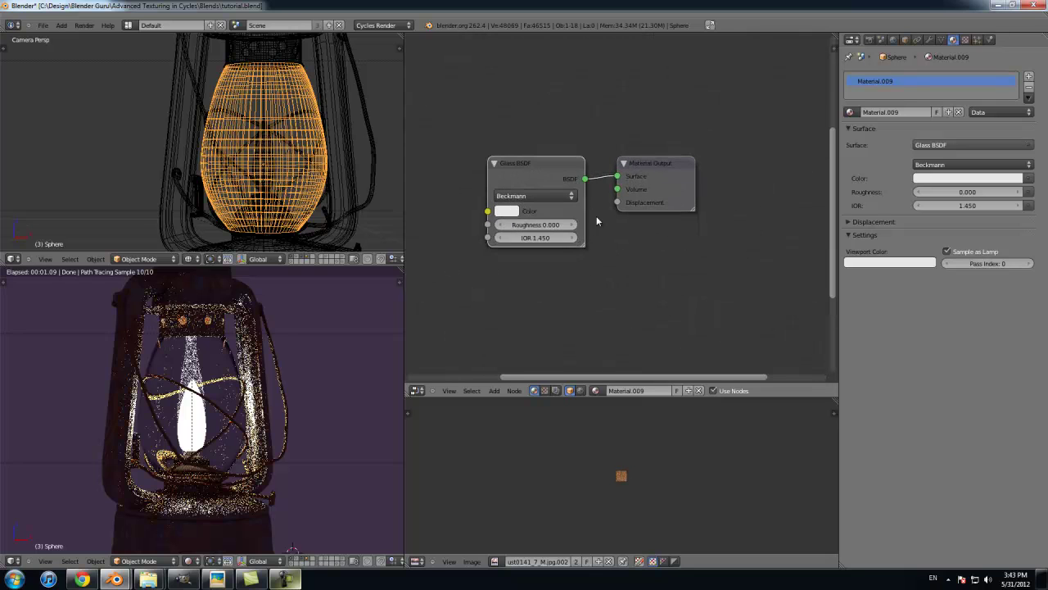
{"action": "middle_click_drag", "start_coordinate": [597, 220], "coordinate": [653, 233]}
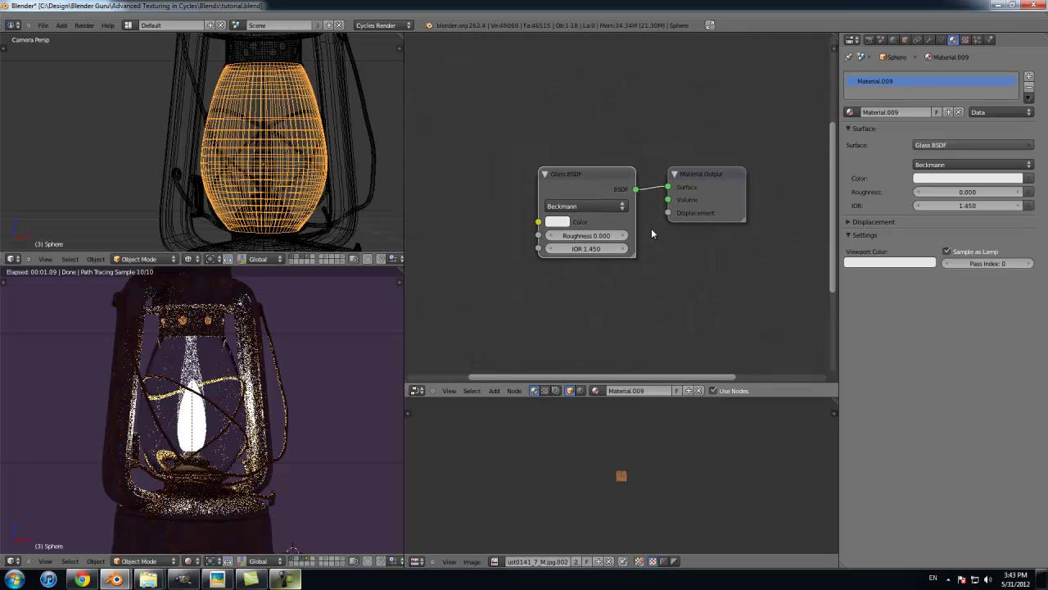
Step: Spread the Glass BSDF and Material Output nodes apart to make room between them
{"action": "left_click_drag", "start_coordinate": [614, 189], "coordinate": [529, 189]}
{"action": "scroll", "coordinate": [565, 221], "scroll_direction": "down", "scroll_amount": 2}
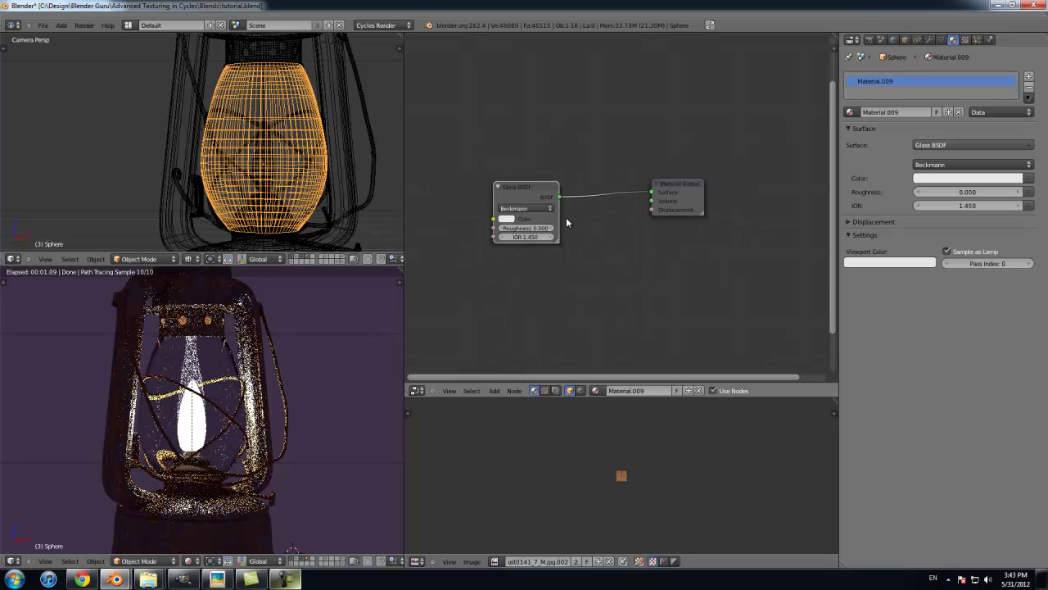
{"action": "middle_click_drag", "start_coordinate": [565, 221], "coordinate": [677, 206]}
{"action": "left_click_drag", "start_coordinate": [677, 206], "coordinate": [596, 205]}
{"action": "middle_click_drag", "start_coordinate": [678, 207], "coordinate": [643, 227]}
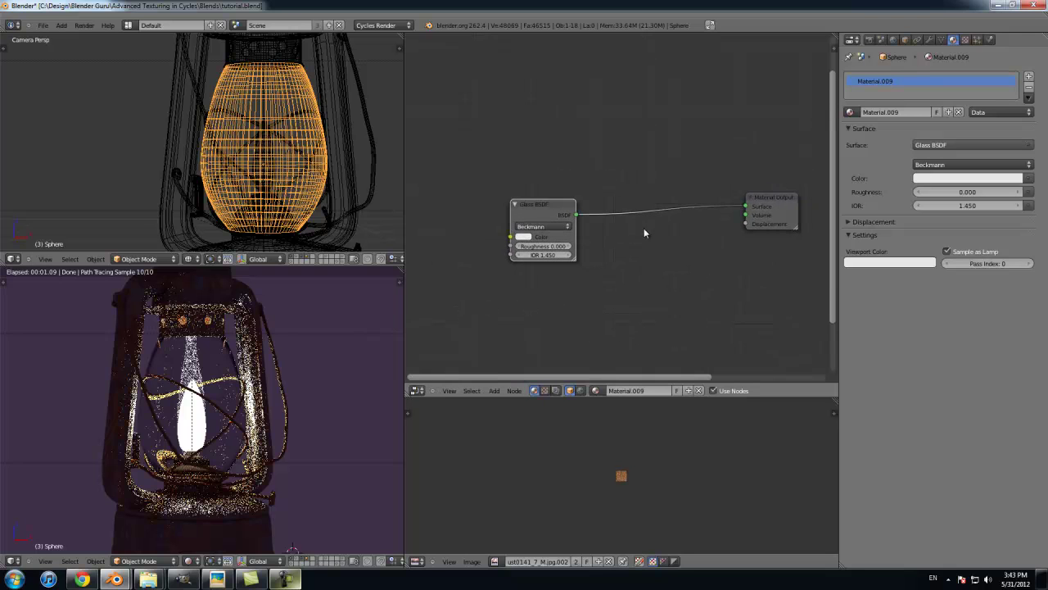
{"action": "scroll", "coordinate": [622, 232], "scroll_direction": "down", "scroll_amount": 2}
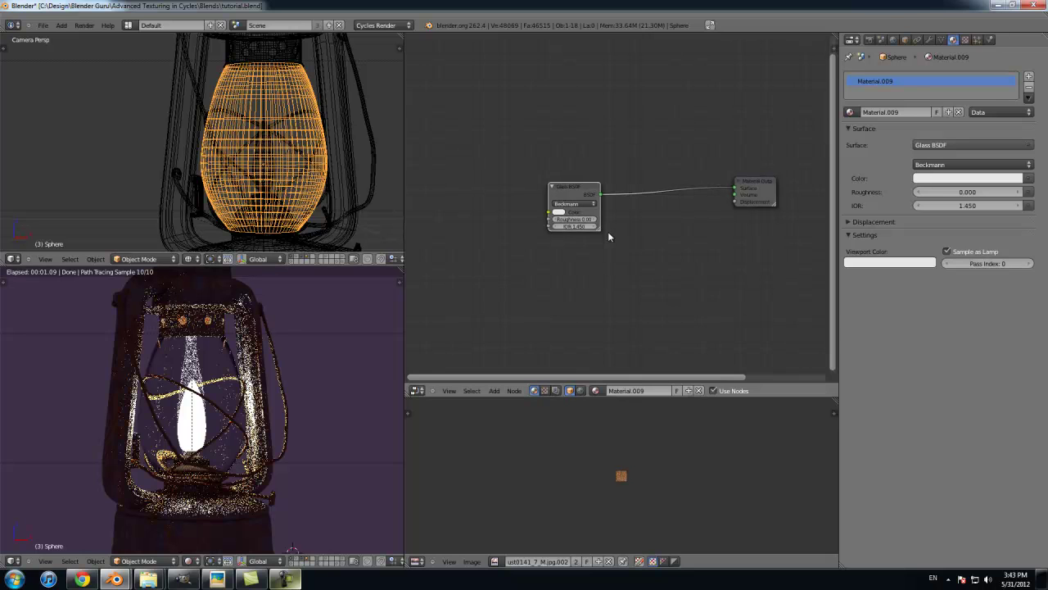
Step: Add a Transparent BSDF shader node directly below the Glass BSDF node
{"action": "scroll", "coordinate": [608, 232], "scroll_direction": "up", "scroll_amount": 1}
{"action": "middle_click_drag", "start_coordinate": [604, 237], "coordinate": [613, 217]}
{"action": "key", "text": "shift+a"}
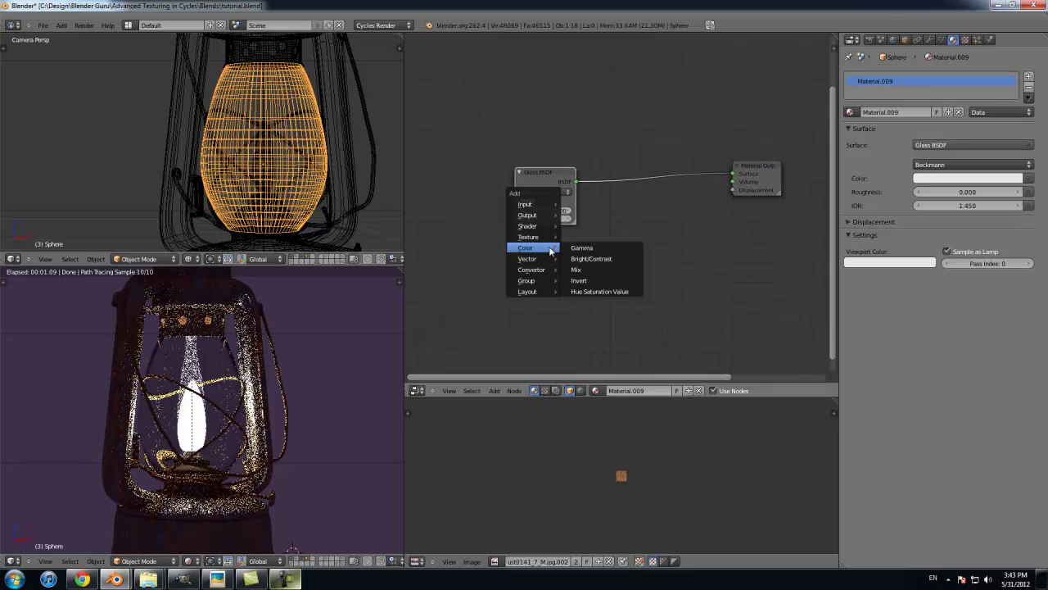
{"action": "mouse_move", "coordinate": [533, 228]}
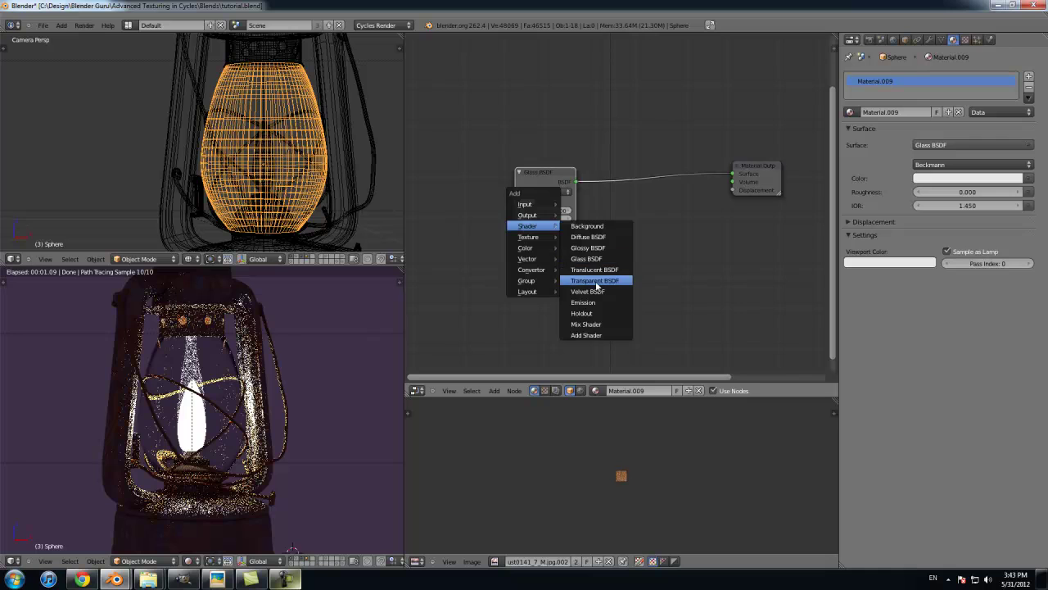
{"action": "left_click", "coordinate": [596, 281]}
{"action": "left_click", "coordinate": [496, 257]}
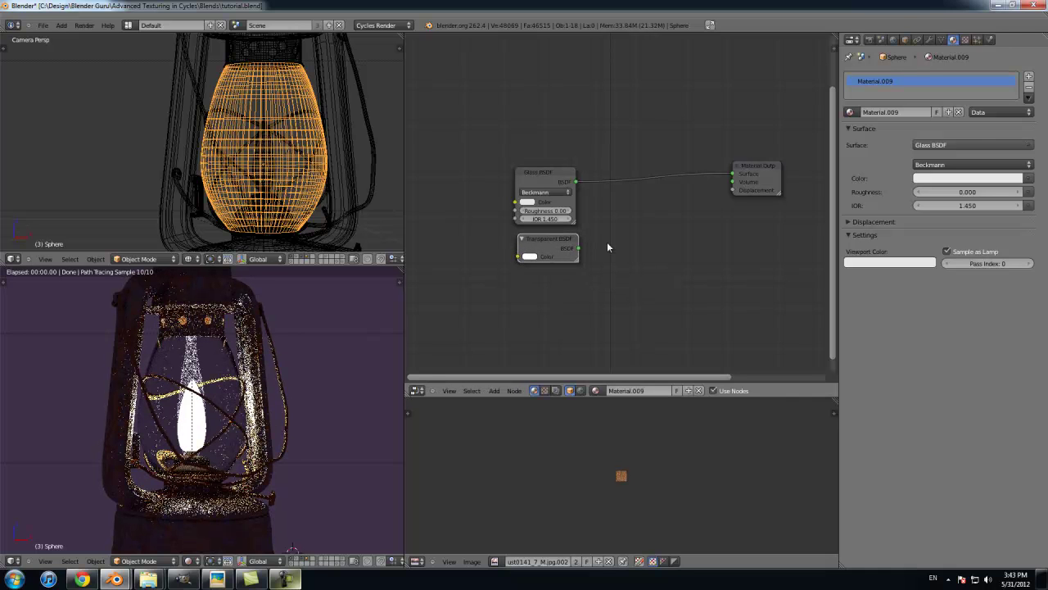
Step: Insert a Mix Shader between Glass BSDF and Material Output, and connect Transparent BSDF to its second shader input
{"action": "key", "text": "shift+a"}
{"action": "mouse_move", "coordinate": [617, 244]}
{"action": "left_click", "coordinate": [650, 340]}
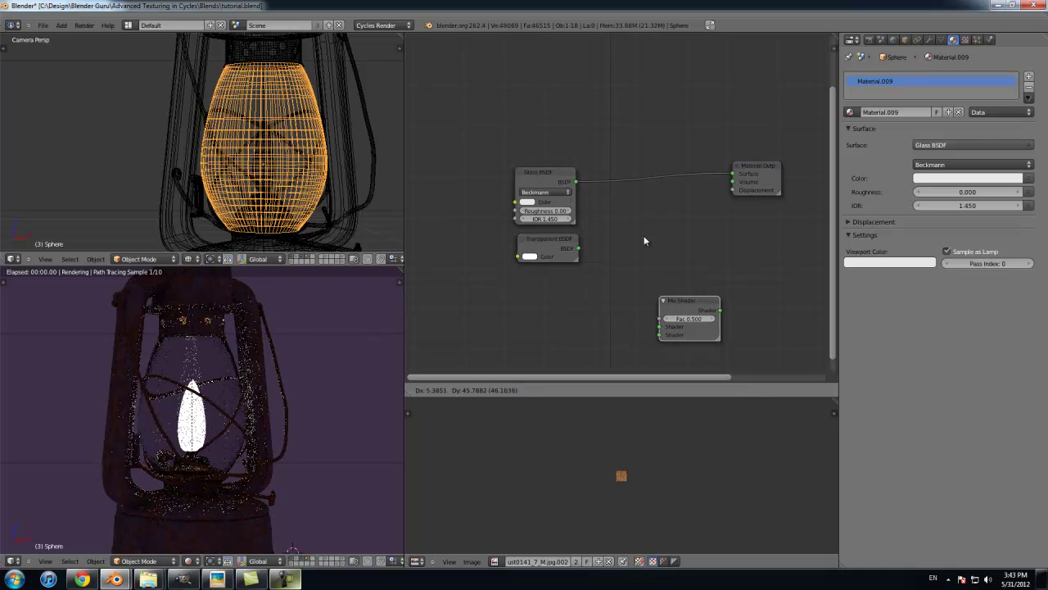
{"action": "left_click", "coordinate": [664, 190]}
{"action": "left_click_drag", "start_coordinate": [579, 247], "coordinate": [633, 208]}
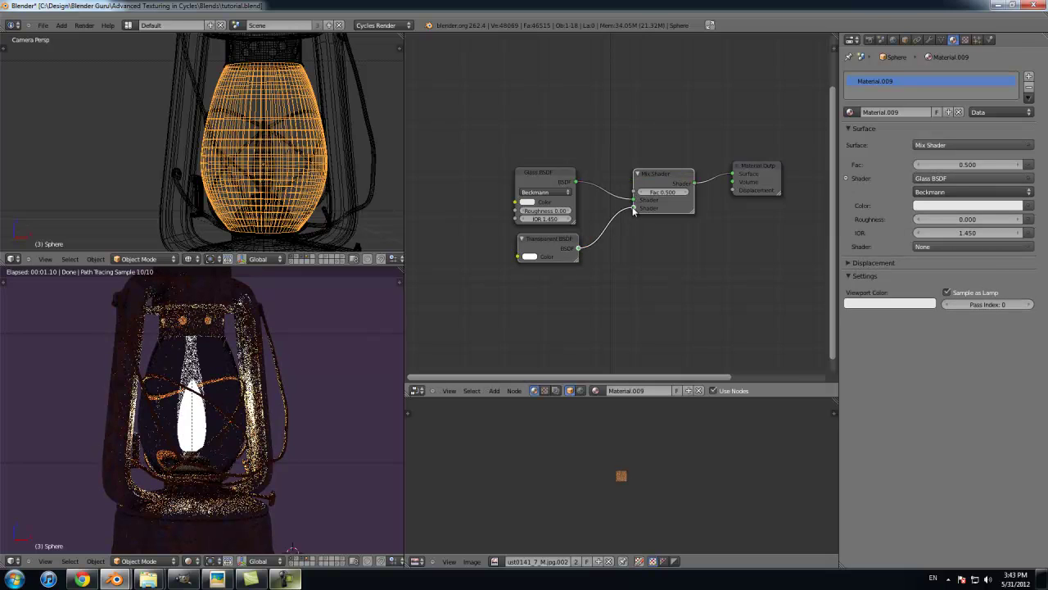
{"action": "scroll", "coordinate": [289, 367], "scroll_direction": "up", "scroll_amount": 2}
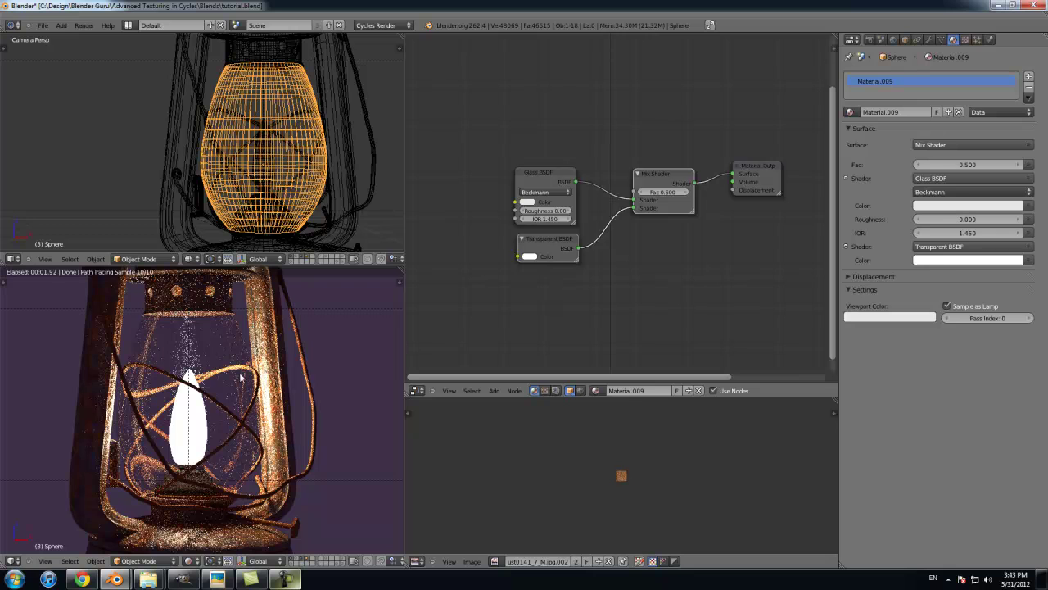
Step: Shift the Glass BSDF and Transparent BSDF nodes slightly so they line up in one column
{"action": "left_click_drag", "start_coordinate": [536, 240], "coordinate": [529, 238]}
{"action": "left_click", "coordinate": [670, 182]}
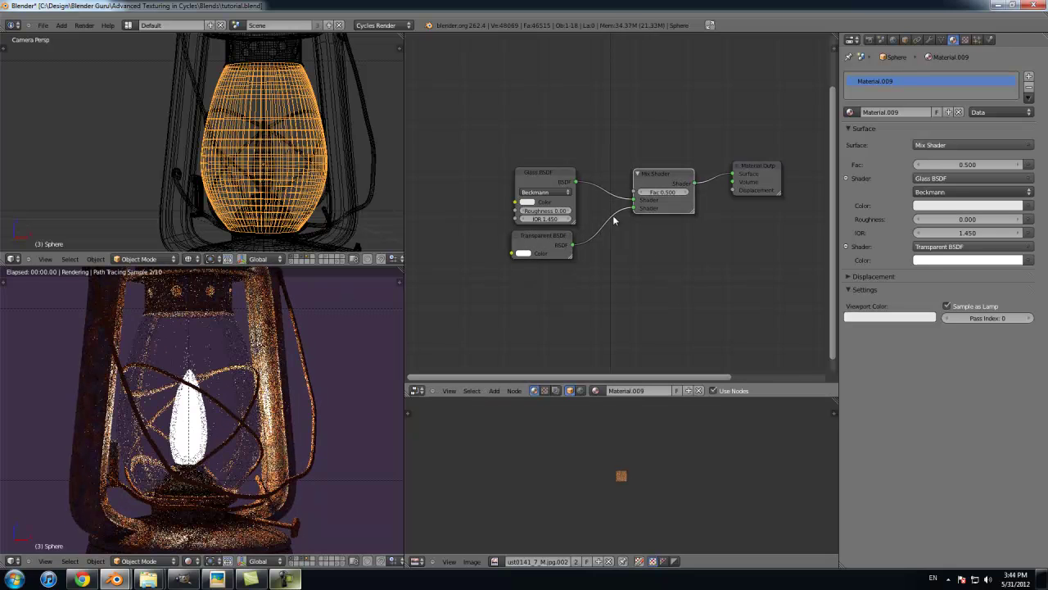
{"action": "left_click_drag", "start_coordinate": [537, 176], "coordinate": [534, 170]}
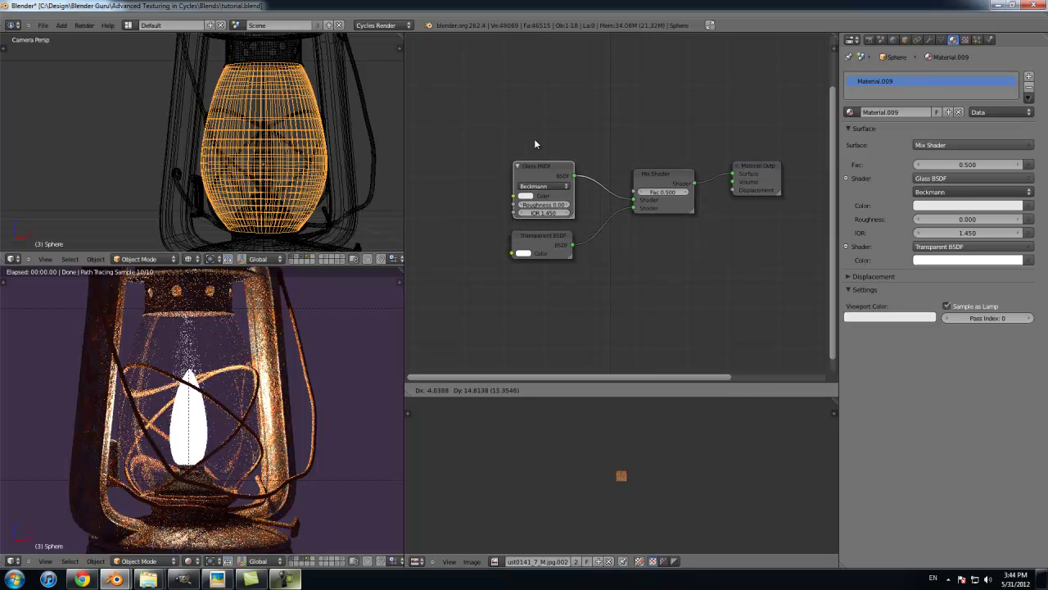
{"action": "left_click_drag", "start_coordinate": [537, 242], "coordinate": [536, 238]}
Step: Set the Mix Shader's factor to 1.000 to render the globe with only the transparent shader
{"action": "left_click", "coordinate": [647, 193]}
{"action": "type", "text": "0"}
{"action": "key", "text": "Return"}
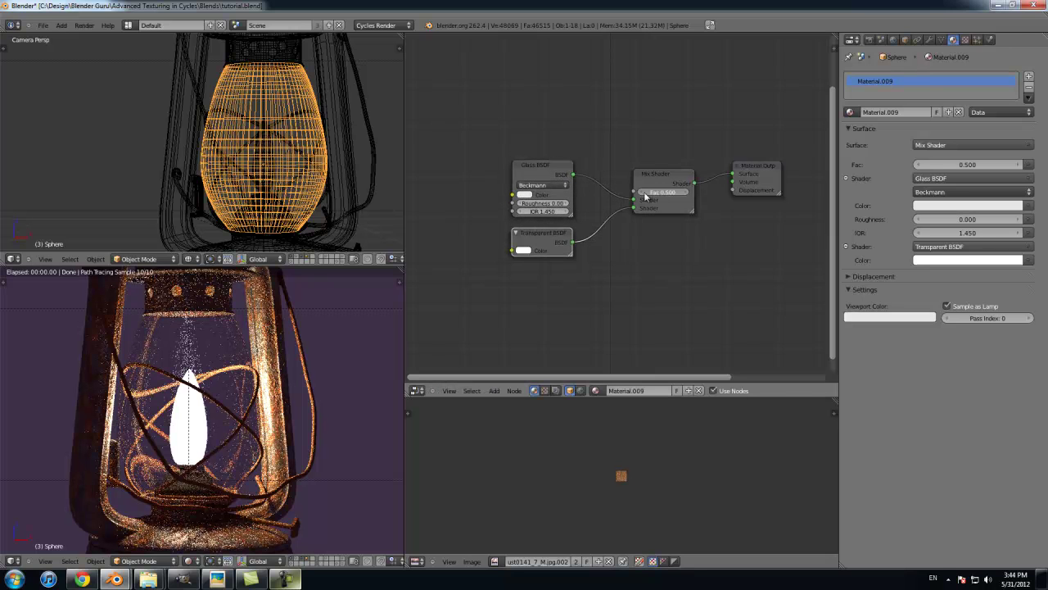
{"action": "left_click_drag", "start_coordinate": [659, 193], "coordinate": [900, 190]}
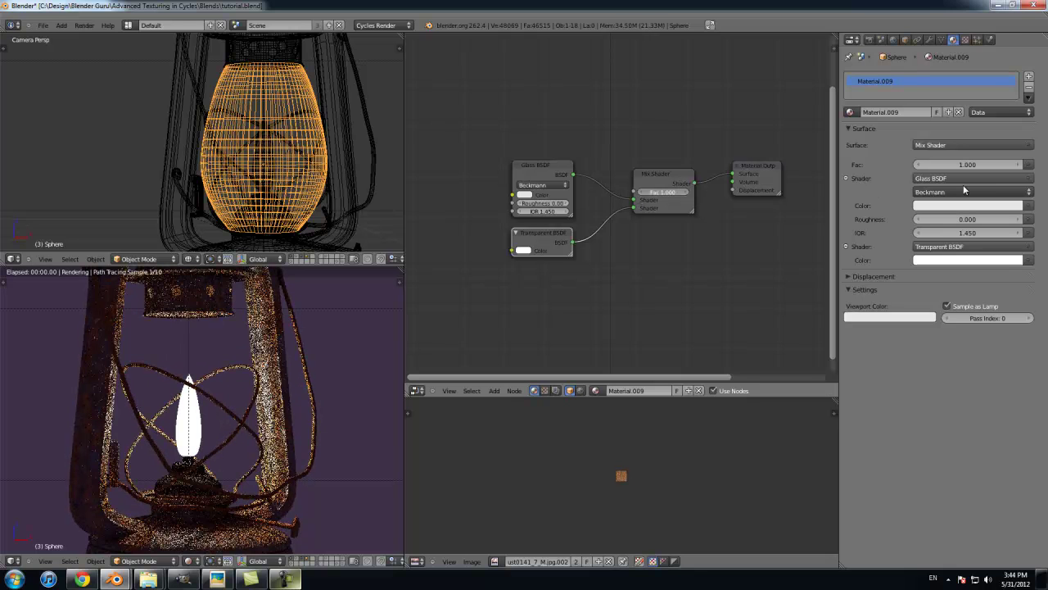
{"action": "left_click", "coordinate": [657, 194]}
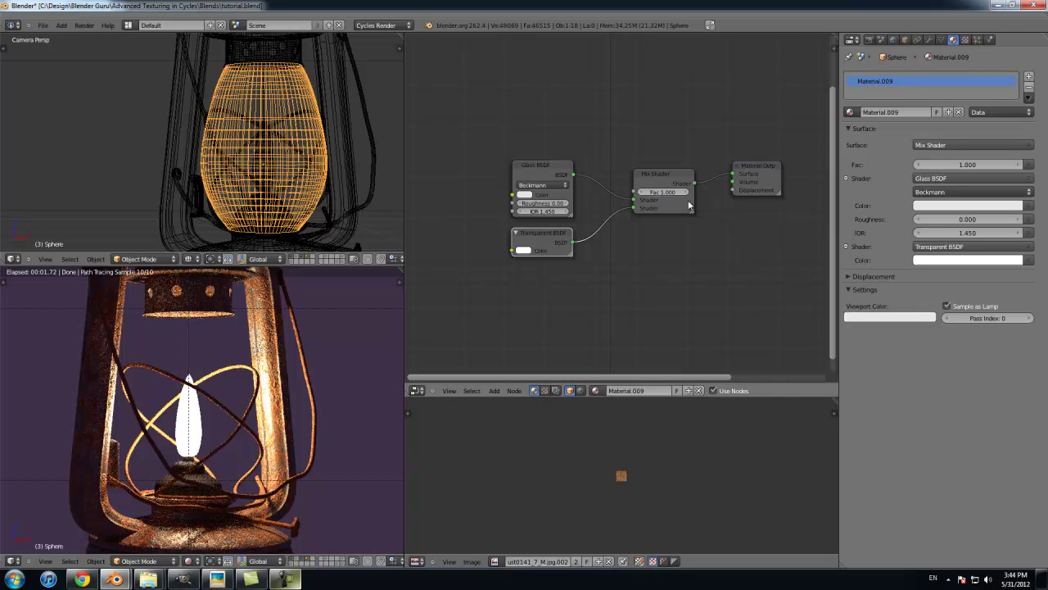
Step: Add a Light Path input node above the Glass BSDF node
{"action": "scroll", "coordinate": [627, 228], "scroll_direction": "down", "scroll_amount": 2}
{"action": "key", "text": "shift+a"}
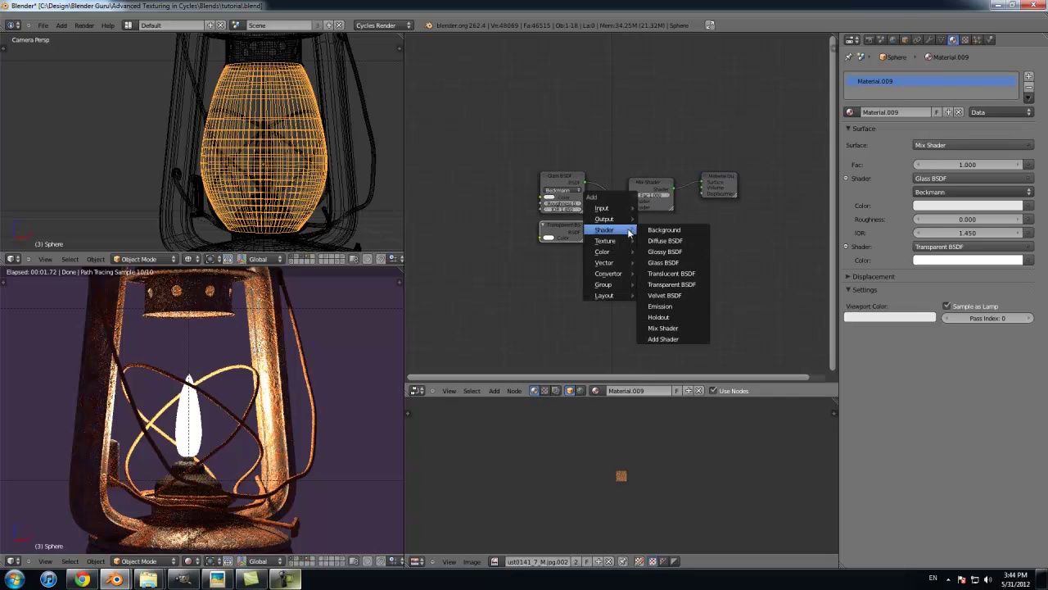
{"action": "mouse_move", "coordinate": [610, 208]}
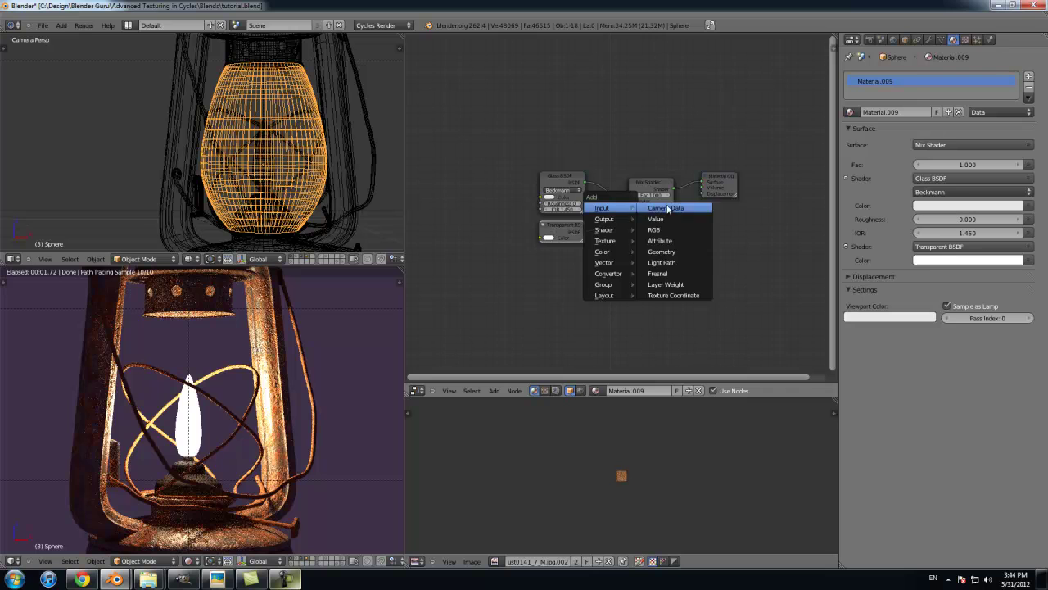
{"action": "left_click", "coordinate": [676, 268]}
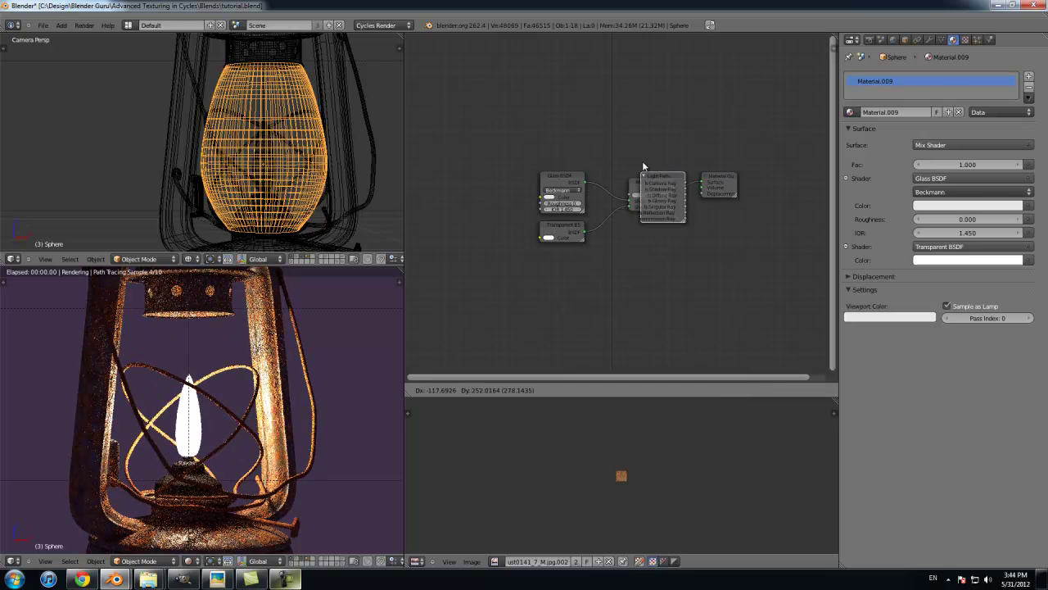
{"action": "left_click", "coordinate": [571, 135]}
{"action": "scroll", "coordinate": [570, 135], "scroll_direction": "up", "scroll_amount": 4}
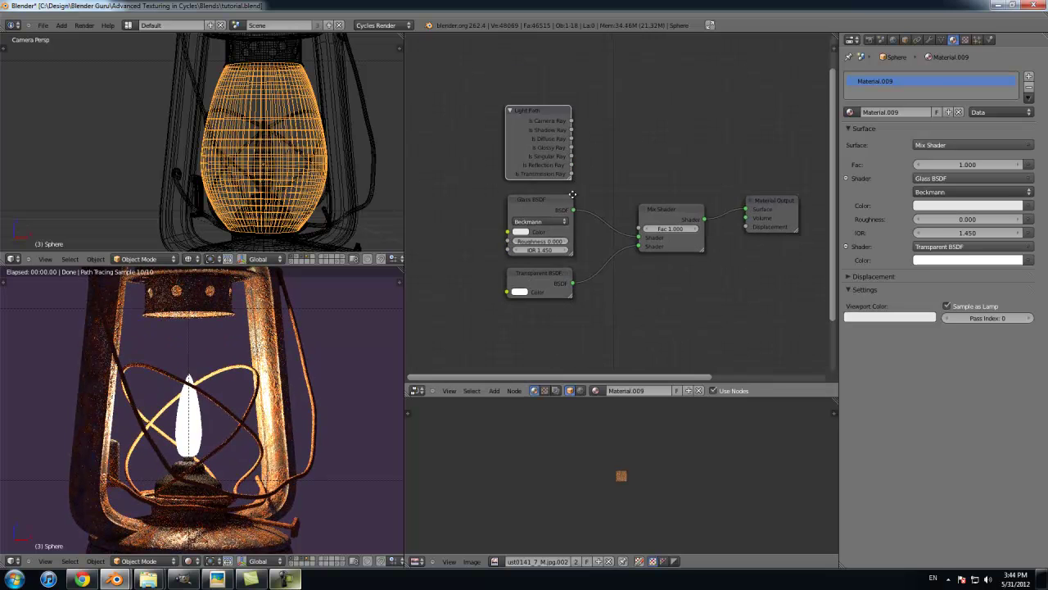
Step: Move the Light Path node farther above the Glass BSDF, leaving space beside its outputs
{"action": "middle_click_drag", "start_coordinate": [563, 177], "coordinate": [563, 263]}
{"action": "left_click_drag", "start_coordinate": [496, 194], "coordinate": [495, 176]}
{"action": "scroll", "coordinate": [529, 183], "scroll_direction": "up", "scroll_amount": 1}
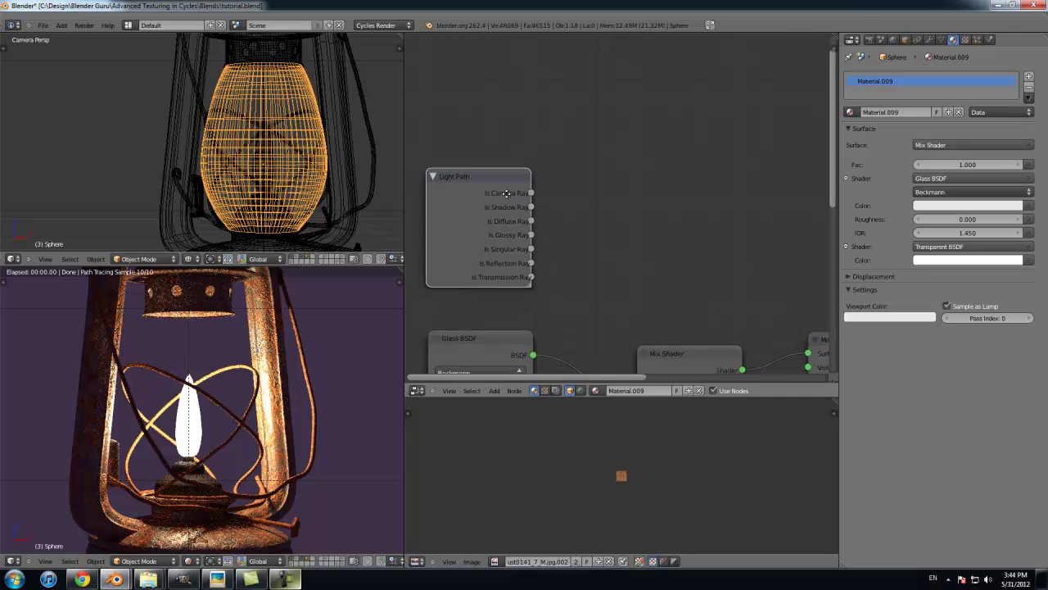
{"action": "middle_click_drag", "start_coordinate": [535, 181], "coordinate": [595, 149]}
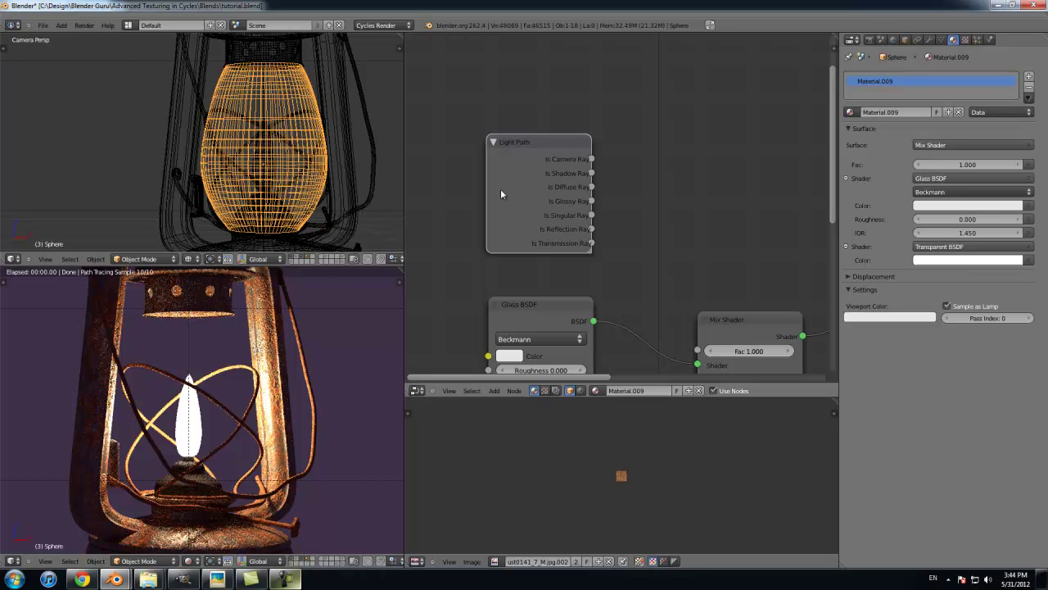
{"action": "left_click_drag", "start_coordinate": [523, 158], "coordinate": [516, 167]}
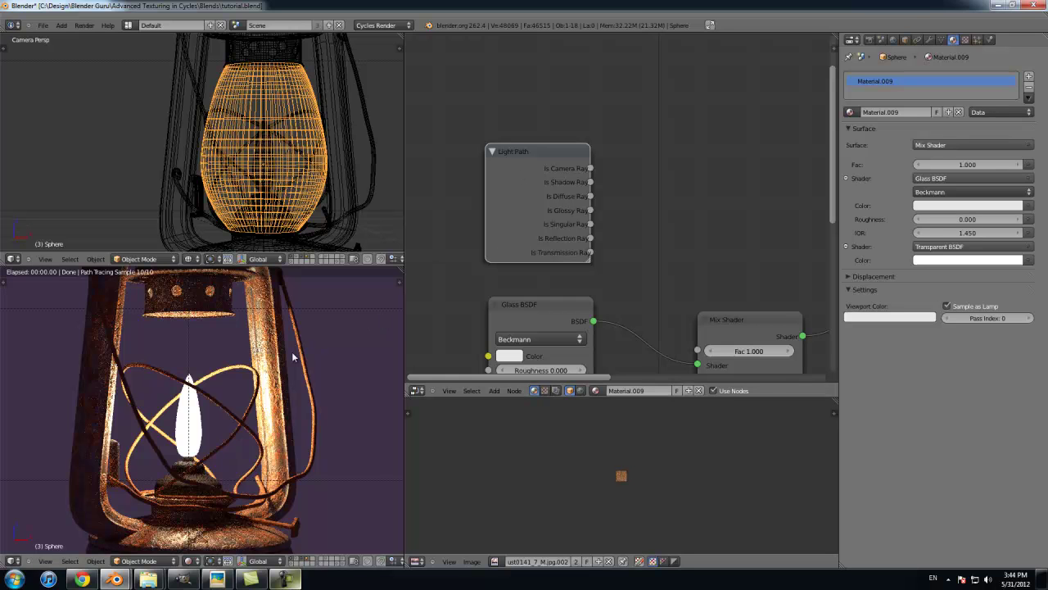
{"action": "scroll", "coordinate": [467, 266], "scroll_direction": "down", "scroll_amount": 2}
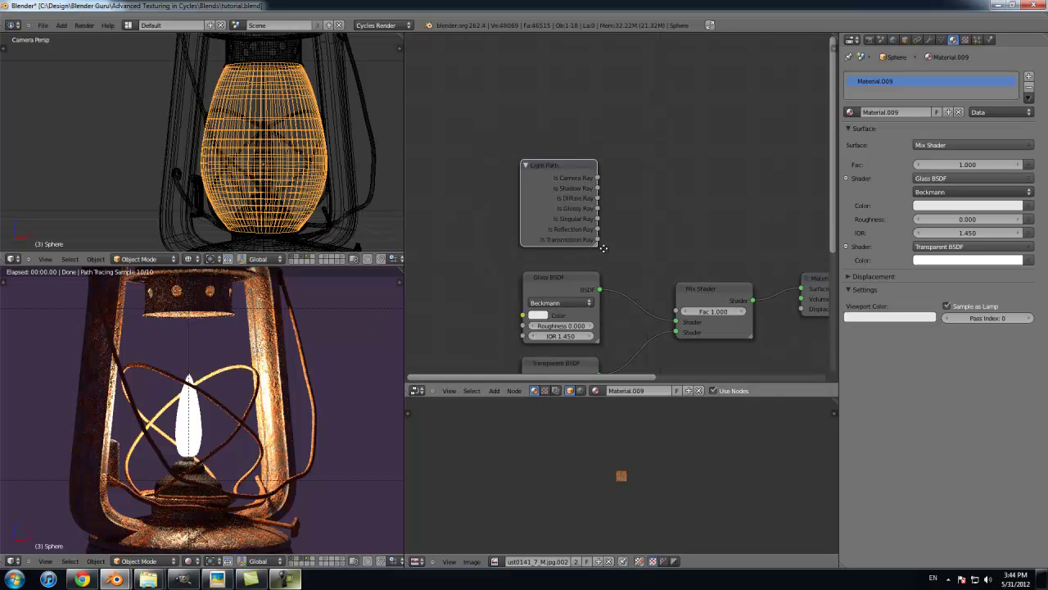
{"action": "middle_click_drag", "start_coordinate": [573, 188], "coordinate": [546, 157]}
{"action": "left_click_drag", "start_coordinate": [546, 157], "coordinate": [494, 134]}
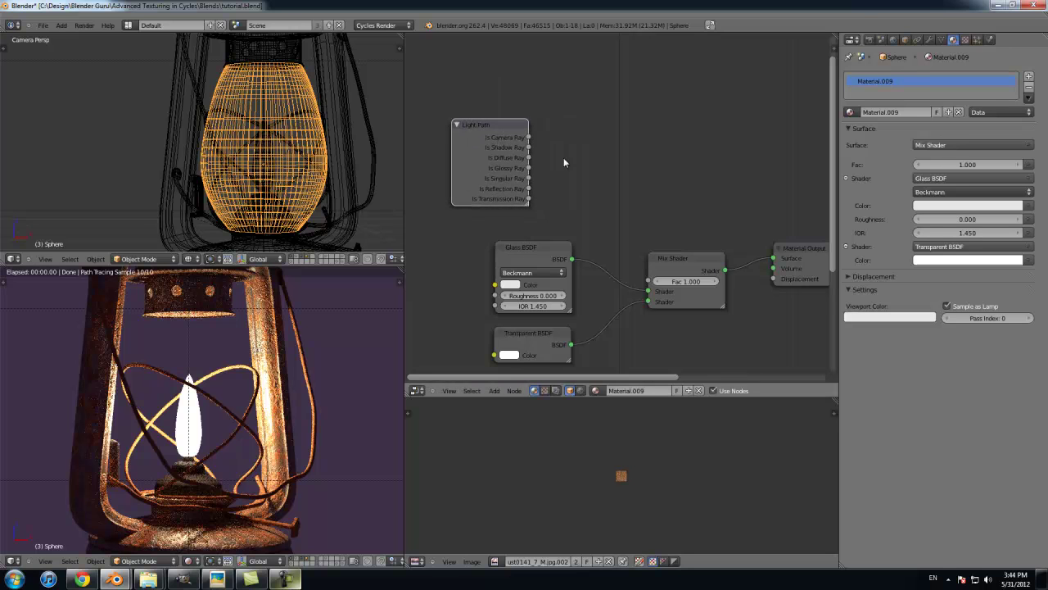
{"action": "scroll", "coordinate": [564, 158], "scroll_direction": "up", "scroll_amount": 4}
{"action": "scroll", "coordinate": [551, 183], "scroll_direction": "down", "scroll_amount": 3}
{"action": "middle_click_drag", "start_coordinate": [553, 184], "coordinate": [570, 193]}
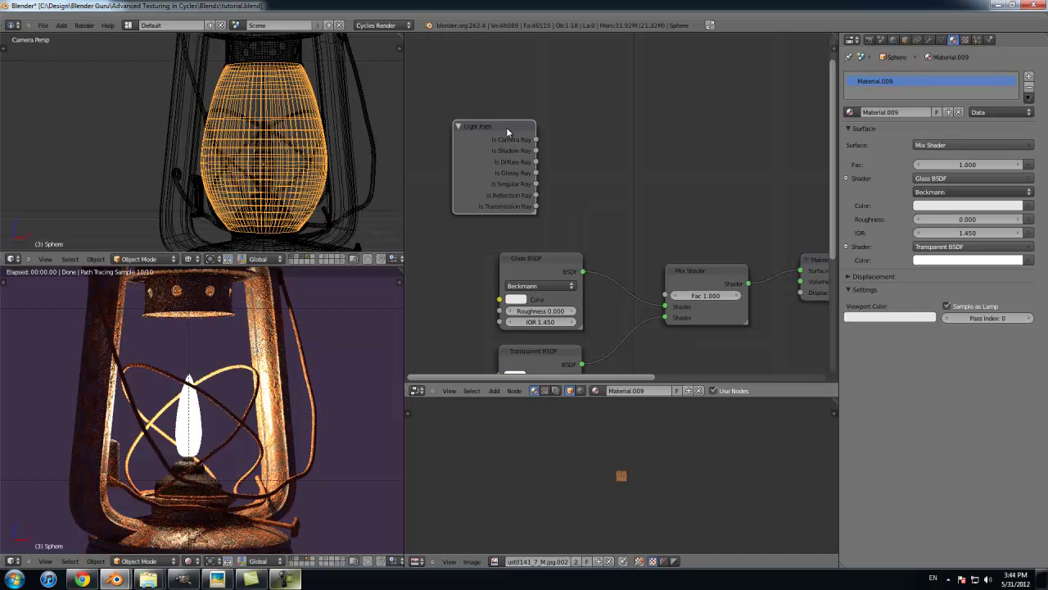
Step: Add a color Mix node beside the Light Path node and set its blend mode to Add
{"action": "scroll", "coordinate": [556, 179], "scroll_direction": "up", "scroll_amount": 1}
{"action": "key", "text": "shift+a"}
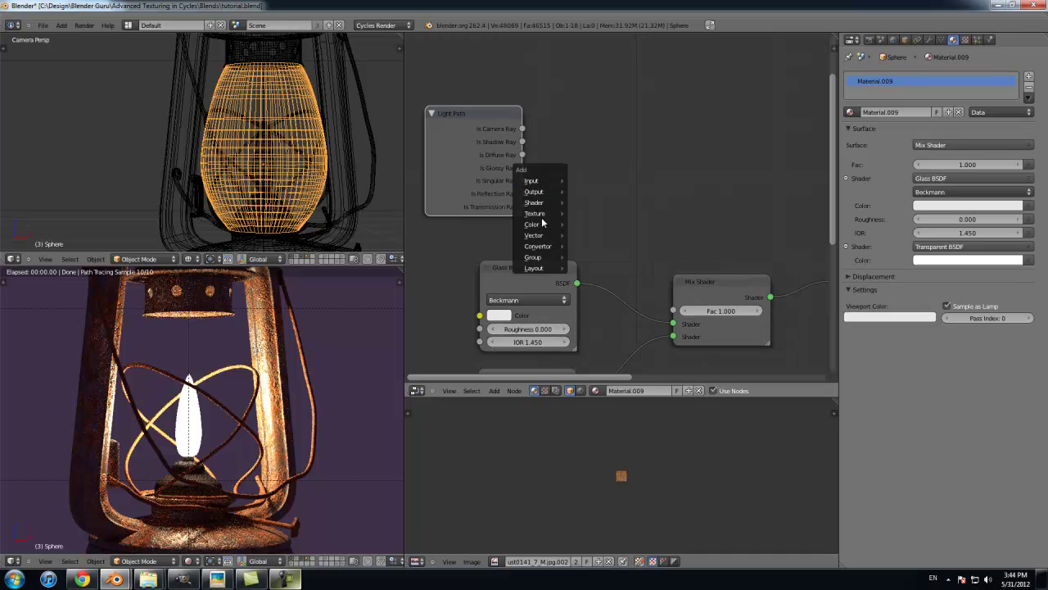
{"action": "mouse_move", "coordinate": [541, 223]}
{"action": "left_click", "coordinate": [599, 246]}
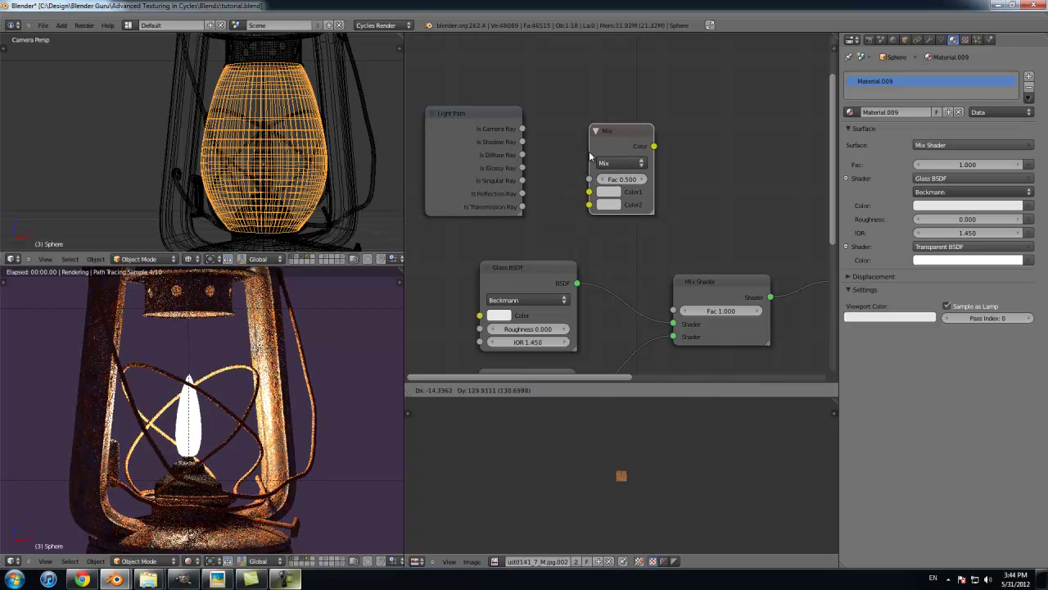
{"action": "left_click", "coordinate": [597, 154]}
{"action": "left_click", "coordinate": [615, 175]}
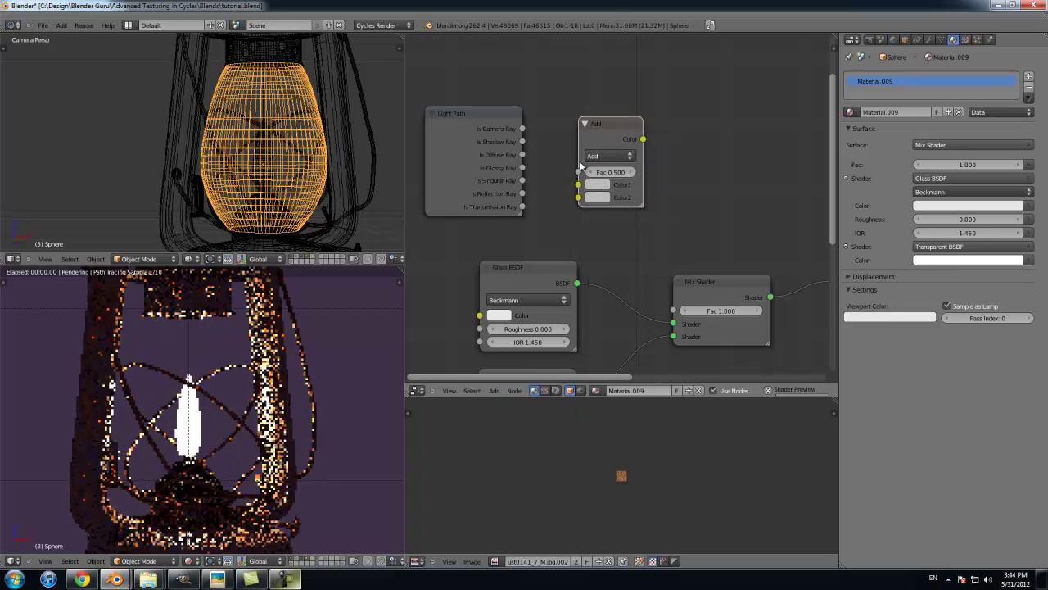
Step: Connect Is Camera Ray to the Add node's Color1 and Is Transmission Ray to Color2, with the factor at 1.000
{"action": "left_click_drag", "start_coordinate": [475, 107], "coordinate": [577, 186]}
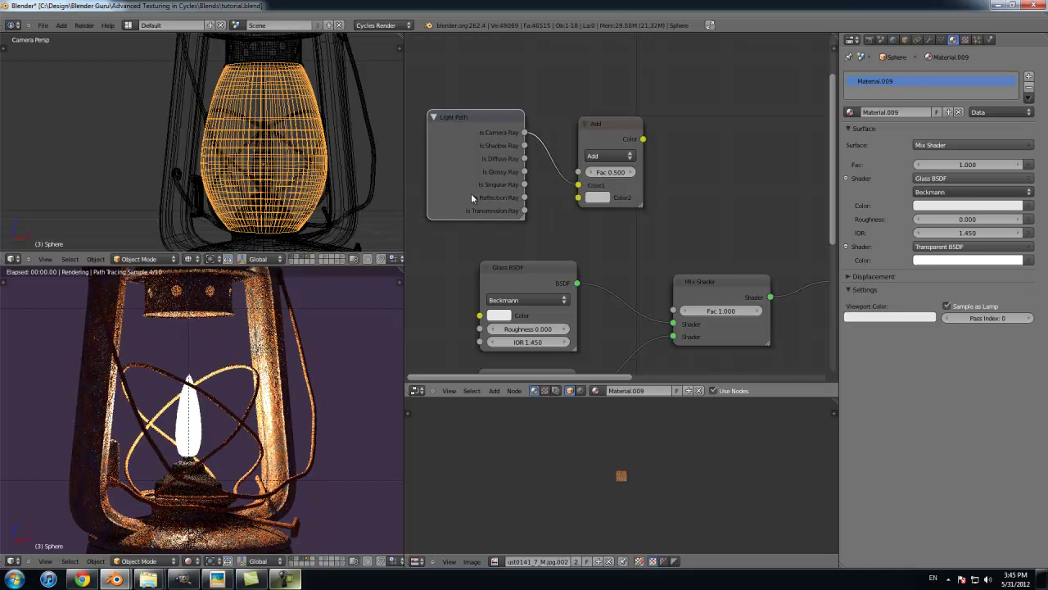
{"action": "left_click_drag", "start_coordinate": [525, 211], "coordinate": [577, 201]}
{"action": "left_click", "coordinate": [610, 172]}
{"action": "type", "text": "1"}
{"action": "key", "text": "Return"}
Step: Arrange the Light Path and Add nodes closer together and connect the Add node's Color output to the Mix Shader's Fac input
{"action": "left_click_drag", "start_coordinate": [592, 133], "coordinate": [570, 128]}
{"action": "left_click_drag", "start_coordinate": [492, 137], "coordinate": [469, 122]}
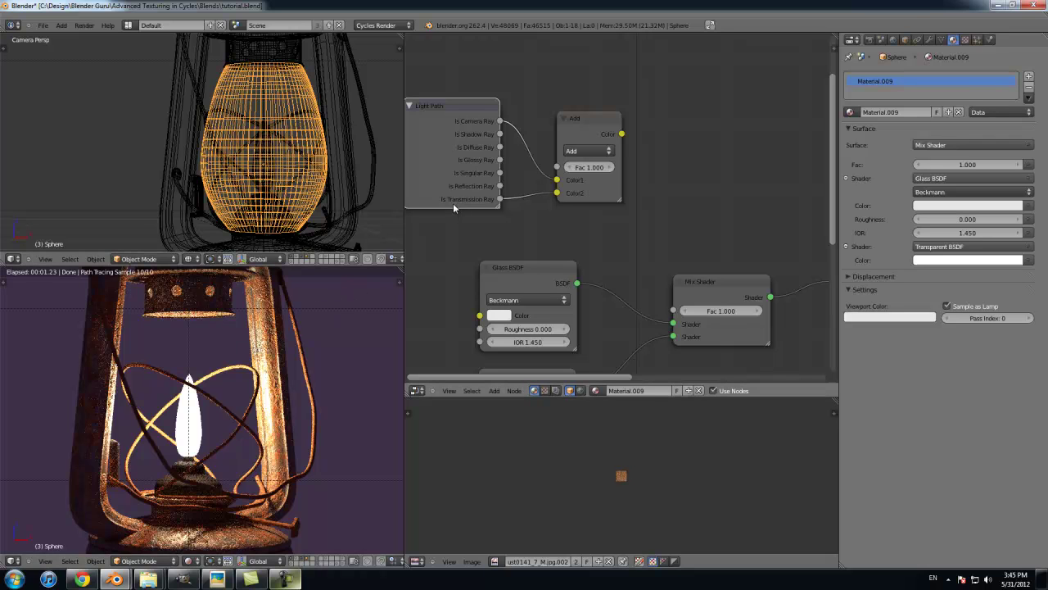
{"action": "left_click_drag", "start_coordinate": [456, 192], "coordinate": [452, 190]}
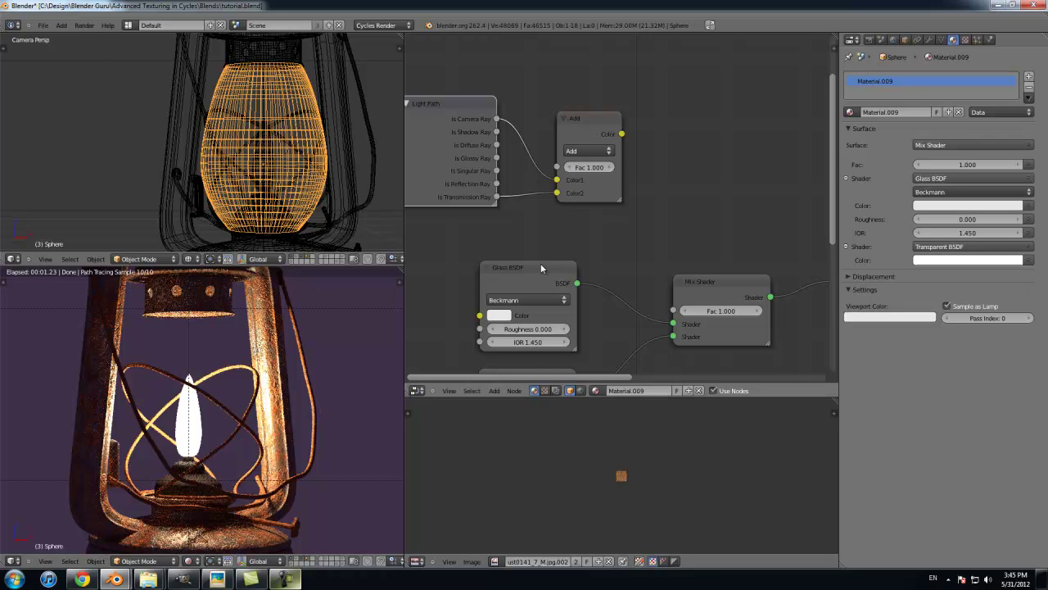
{"action": "left_click_drag", "start_coordinate": [596, 133], "coordinate": [621, 164]}
{"action": "left_click_drag", "start_coordinate": [573, 104], "coordinate": [608, 124]}
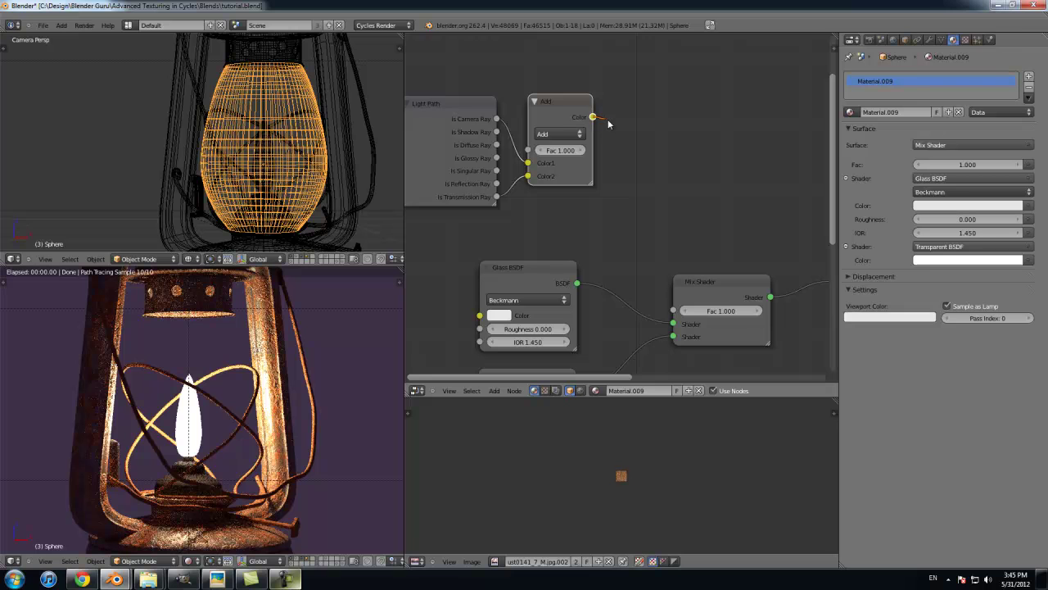
{"action": "left_click_drag", "start_coordinate": [650, 207], "coordinate": [668, 312]}
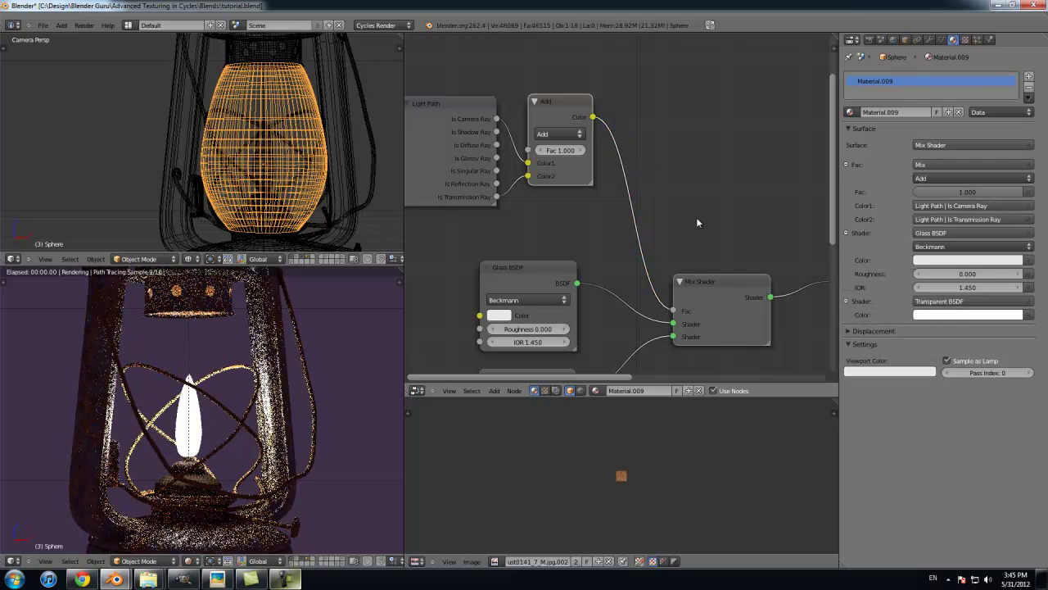
Step: Swap the Mix Shader's shader inputs so Transparent BSDF feeds the first and Glass BSDF the second, and inspect the rendered globe
{"action": "scroll", "coordinate": [696, 217], "scroll_direction": "down", "scroll_amount": 1}
{"action": "left_click_drag", "start_coordinate": [664, 300], "coordinate": [657, 312]}
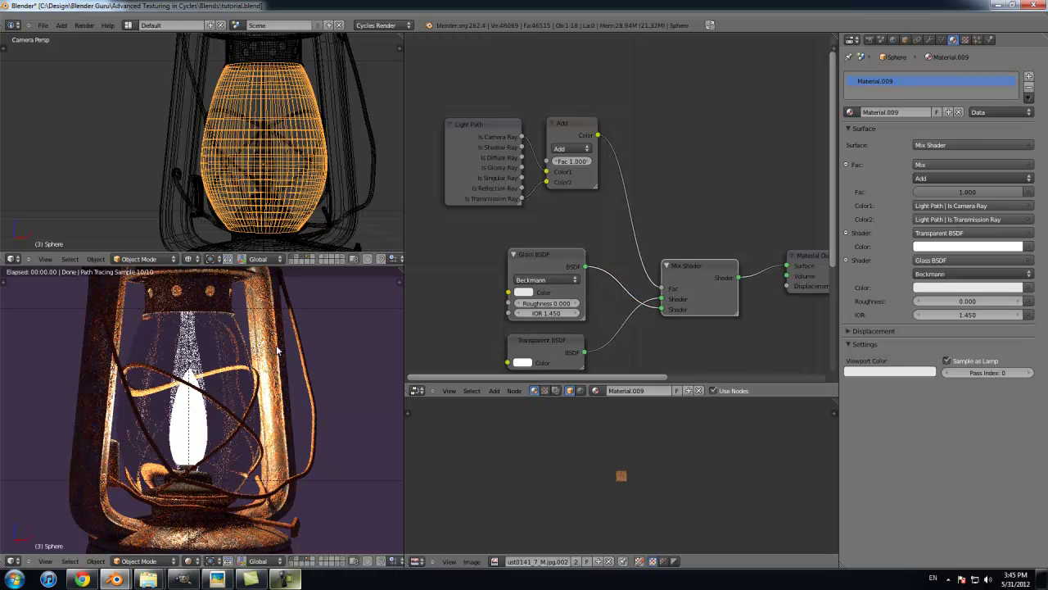
{"action": "scroll", "coordinate": [277, 351], "scroll_direction": "up", "scroll_amount": 3}
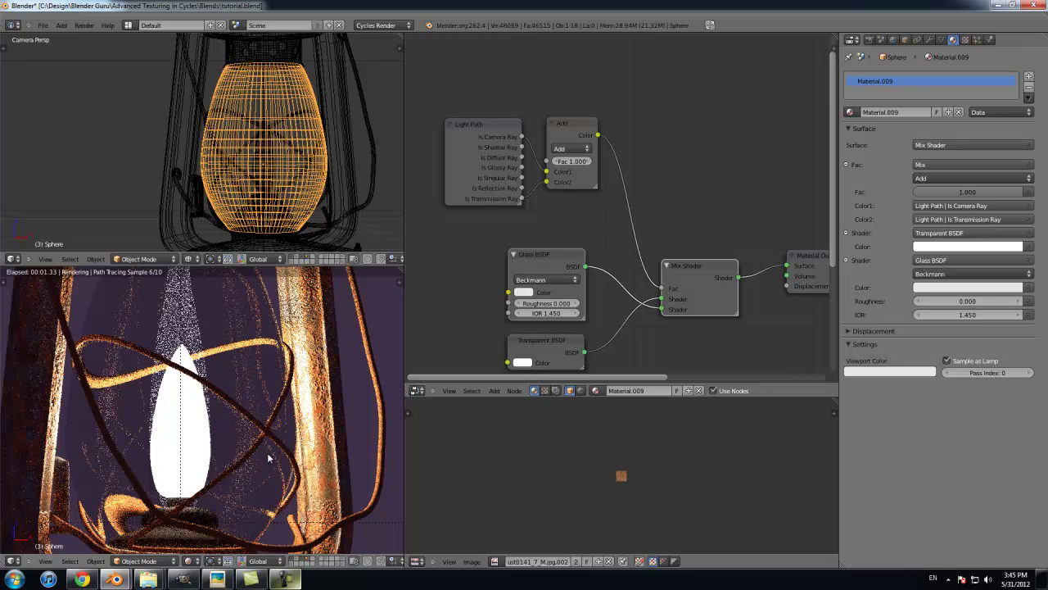
{"action": "scroll", "coordinate": [268, 459], "scroll_direction": "down", "scroll_amount": 2}
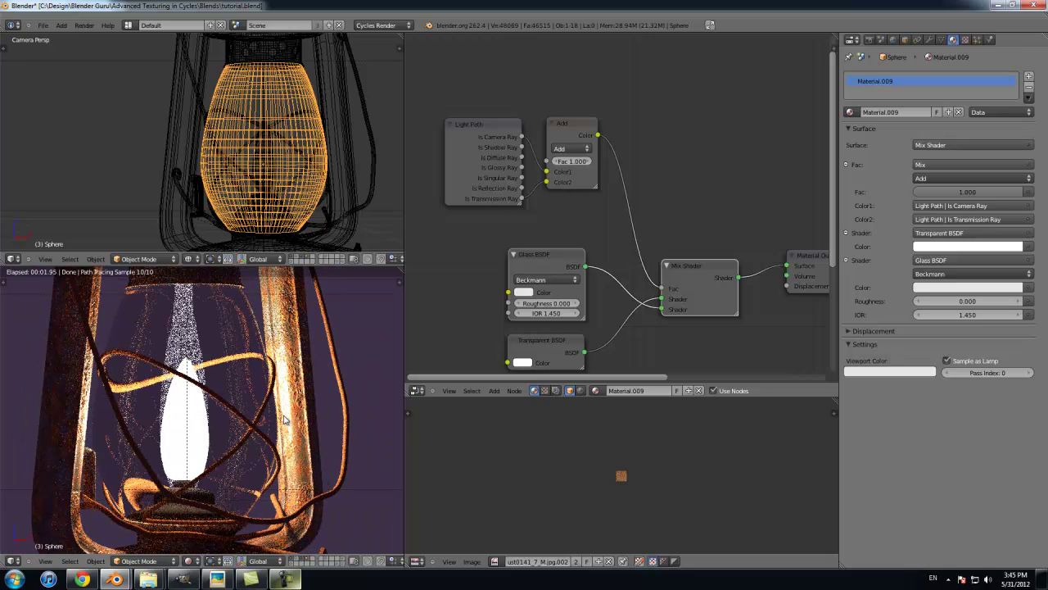
{"action": "scroll", "coordinate": [283, 415], "scroll_direction": "down", "scroll_amount": 3}
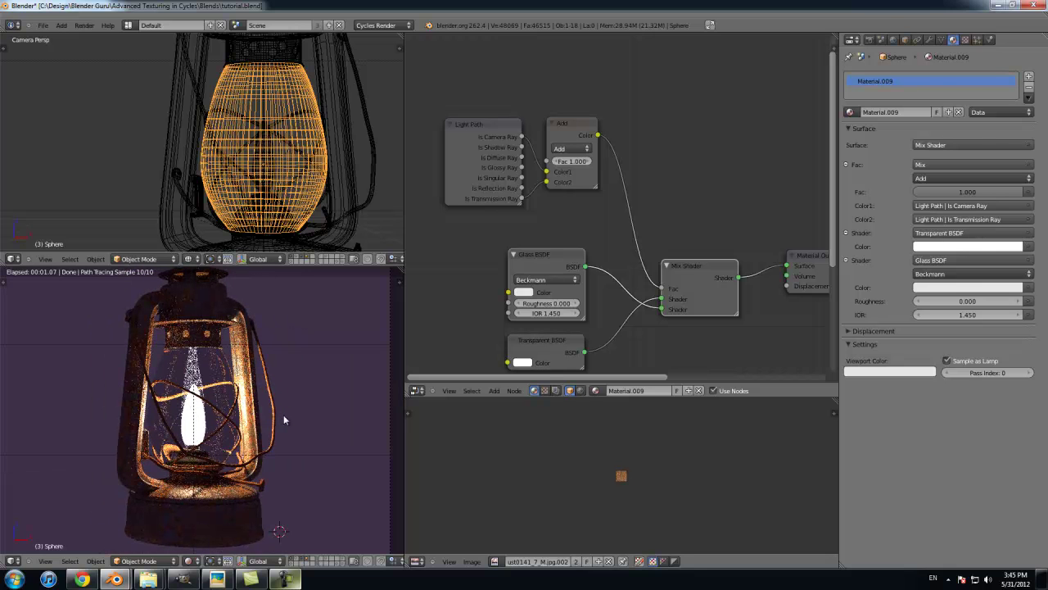
Step: Compact the node tree by moving the Light Path, Add, Mix Shader and Material Output nodes closer together
{"action": "left_click", "coordinate": [503, 151], "text": "shift"}
{"action": "key", "text": "g"}
{"action": "left_click", "coordinate": [628, 164]}
{"action": "left_click_drag", "start_coordinate": [683, 271], "coordinate": [713, 219]}
{"action": "scroll", "coordinate": [713, 220], "scroll_direction": "down", "scroll_amount": 3}
{"action": "left_click_drag", "start_coordinate": [773, 237], "coordinate": [764, 213]}
{"action": "scroll", "coordinate": [710, 264], "scroll_direction": "up", "scroll_amount": 1}
{"action": "left_click", "coordinate": [708, 220], "text": "shift"}
{"action": "left_click_drag", "start_coordinate": [680, 242], "coordinate": [688, 219]}
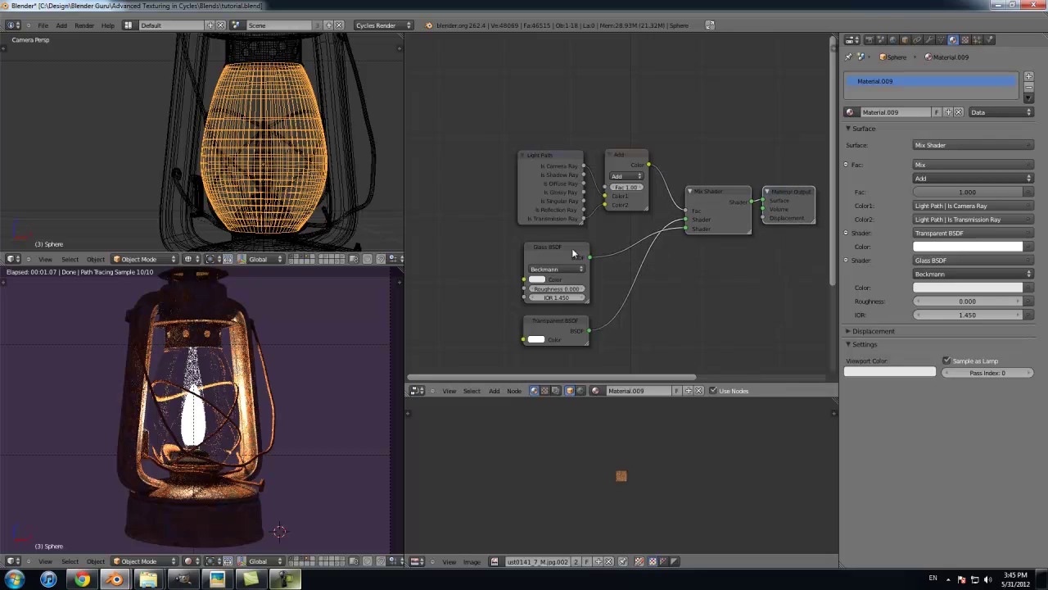
Step: Stack the two shader nodes directly below the Light Path node, with Transparent BSDF above Glass BSDF
{"action": "left_click_drag", "start_coordinate": [567, 244], "coordinate": [560, 233]}
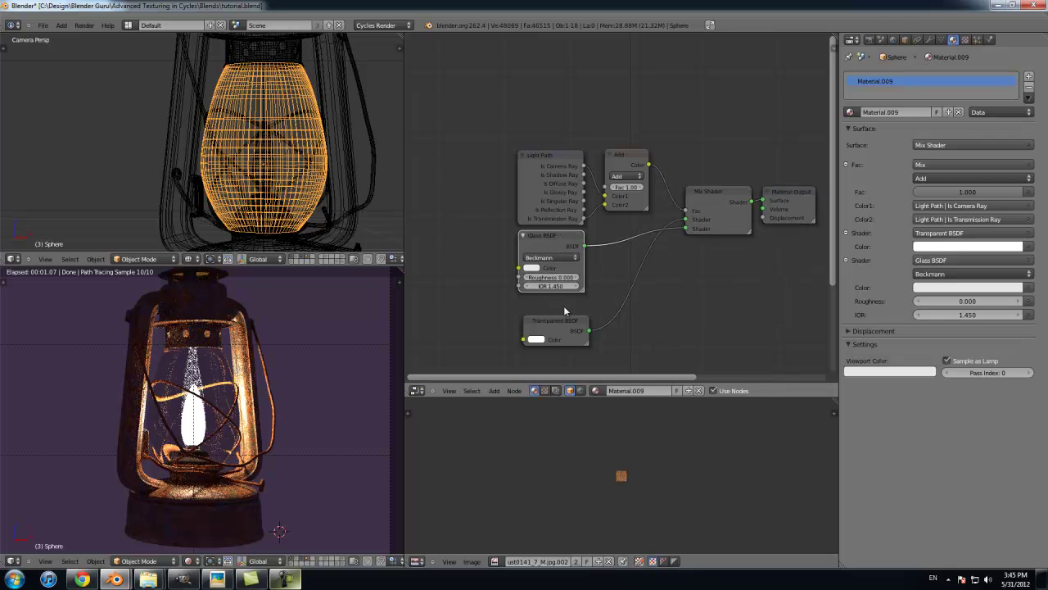
{"action": "left_click_drag", "start_coordinate": [562, 321], "coordinate": [557, 305]}
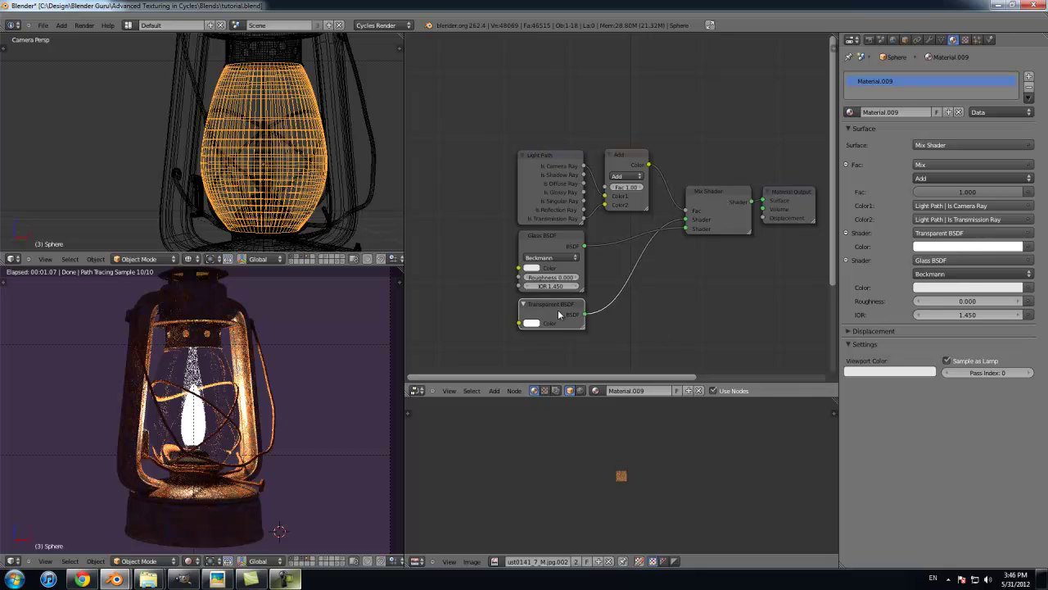
{"action": "left_click_drag", "start_coordinate": [562, 314], "coordinate": [562, 235]}
{"action": "mouse_move", "coordinate": [579, 278]}
{"action": "left_mouse_down"}
{"action": "mouse_move", "coordinate": [564, 276]}
{"action": "mouse_move", "coordinate": [576, 287]}
{"action": "left_mouse_up"}
{"action": "left_click_drag", "start_coordinate": [573, 237], "coordinate": [572, 249]}
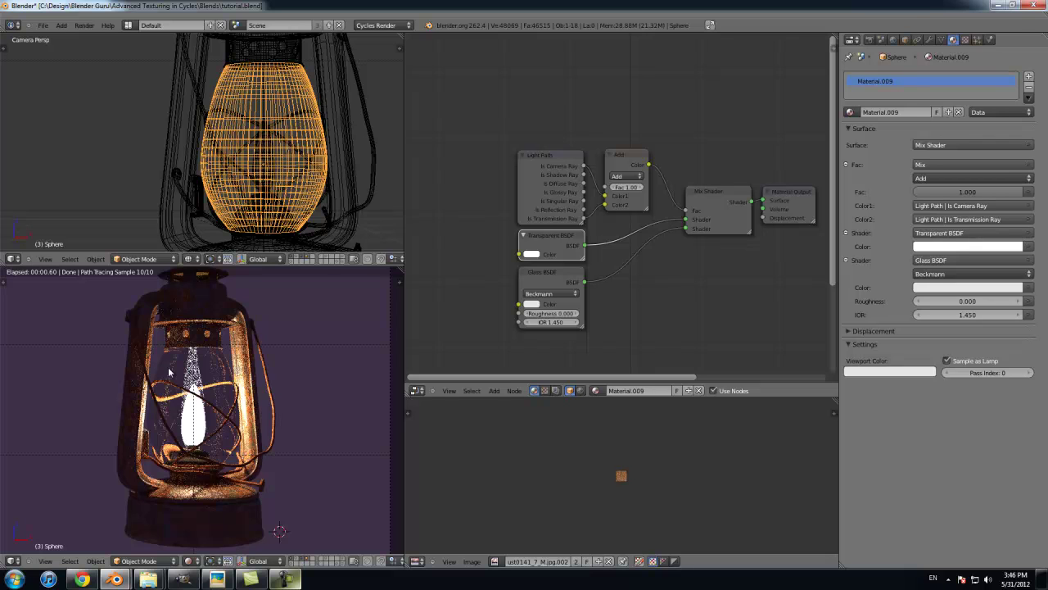
Step: Raise the Glass BSDF roughness to 0.300 to test frosted glass, and reduce it to 0.100
{"action": "scroll", "coordinate": [615, 263], "scroll_direction": "up", "scroll_amount": 3}
{"action": "scroll", "coordinate": [615, 246], "scroll_direction": "down", "scroll_amount": 2}
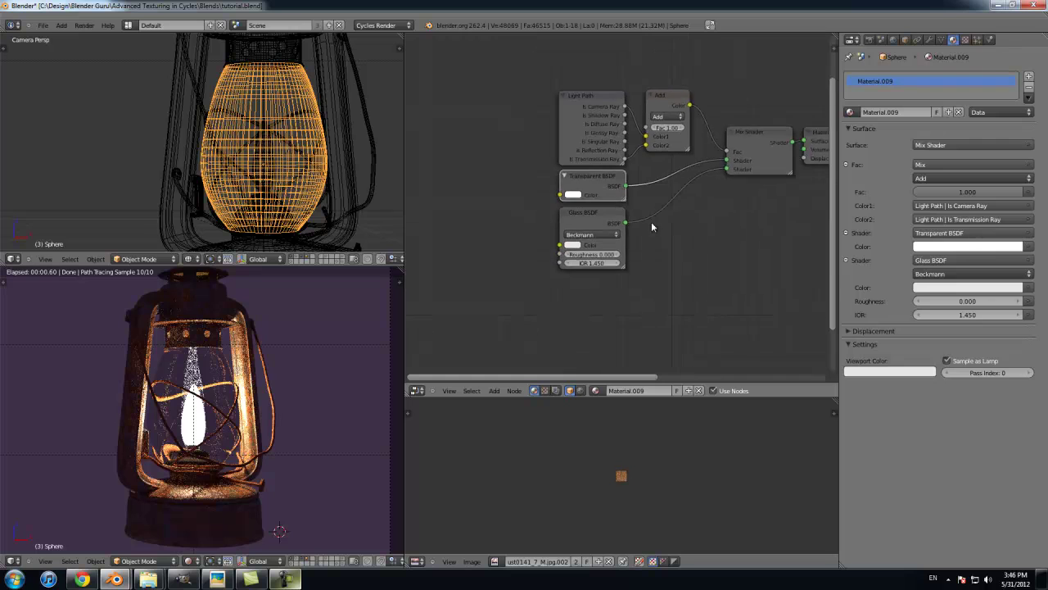
{"action": "scroll", "coordinate": [651, 221], "scroll_direction": "up", "scroll_amount": 3}
{"action": "scroll", "coordinate": [643, 233], "scroll_direction": "down", "scroll_amount": 1}
{"action": "scroll", "coordinate": [631, 241], "scroll_direction": "up", "scroll_amount": 2}
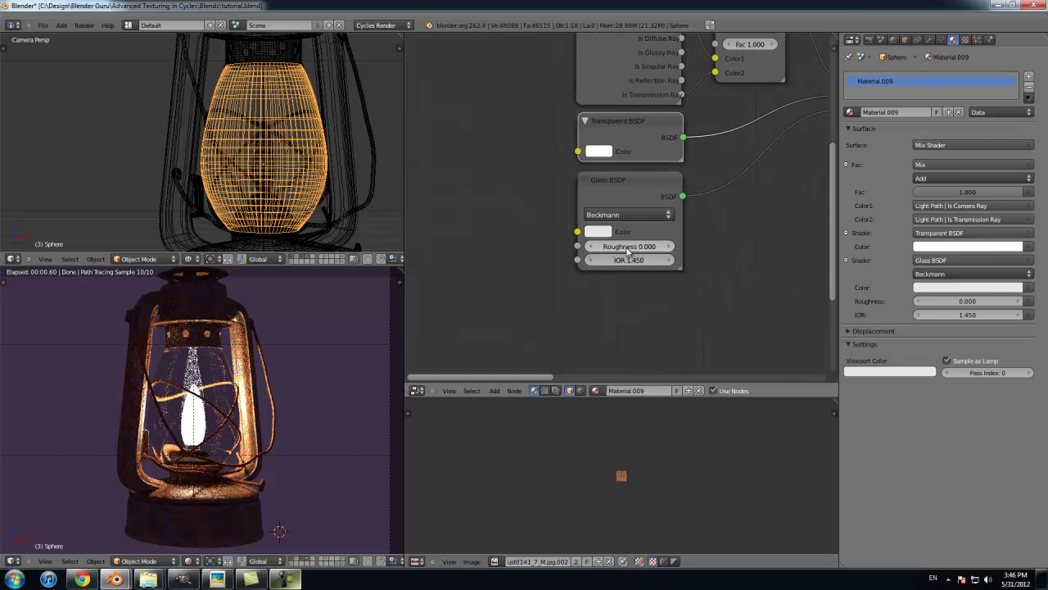
{"action": "mouse_move", "coordinate": [577, 246]}
{"action": "left_mouse_down"}
{"action": "mouse_move", "coordinate": [548, 249]}
{"action": "mouse_move", "coordinate": [558, 251]}
{"action": "left_mouse_up"}
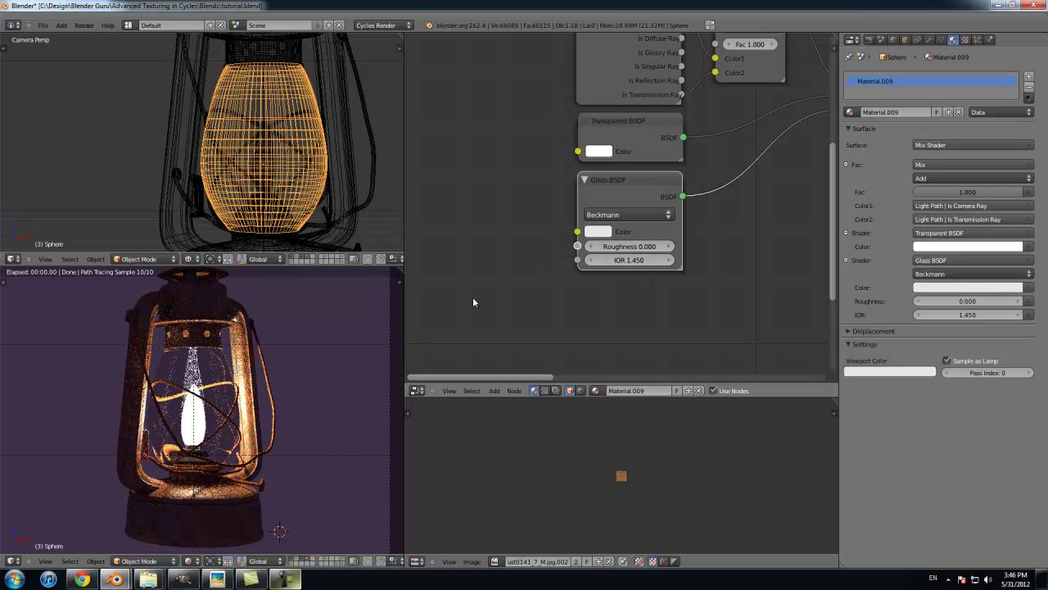
{"action": "left_click", "coordinate": [671, 246]}
{"action": "left_click", "coordinate": [671, 246]}
{"action": "left_click", "coordinate": [671, 247]}
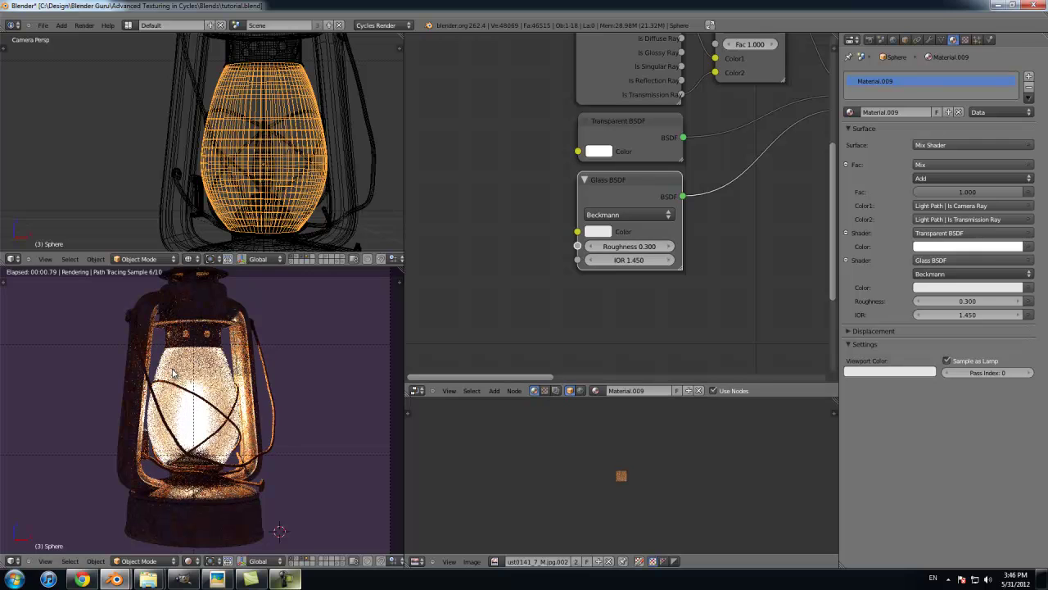
{"action": "left_click", "coordinate": [589, 246]}
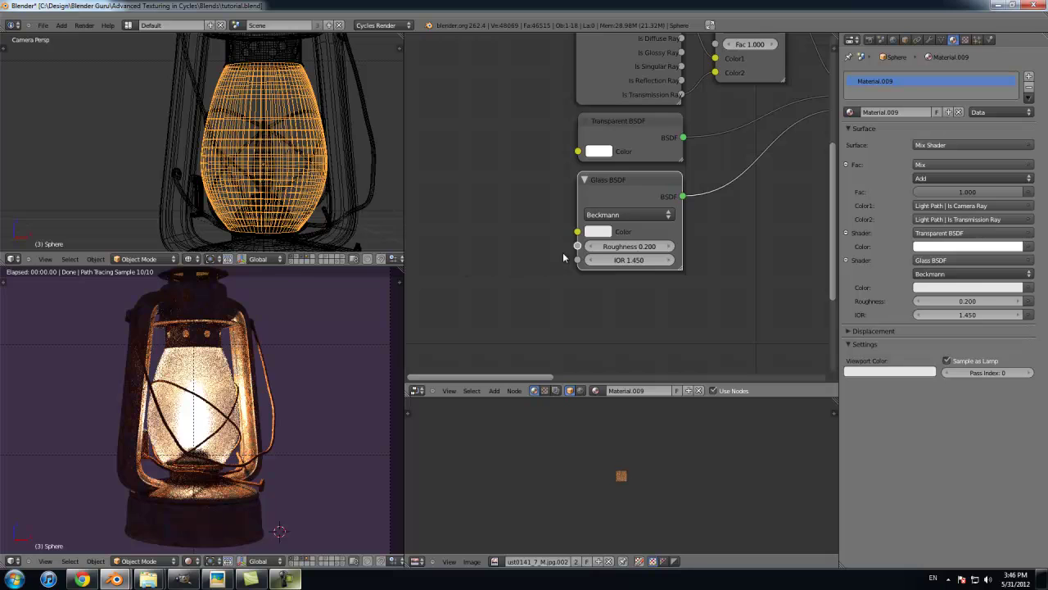
{"action": "left_click", "coordinate": [591, 245]}
Step: Add an Image Texture node in the empty space before the Glass BSDF node
{"action": "scroll", "coordinate": [497, 274], "scroll_direction": "down", "scroll_amount": 2}
{"action": "middle_click_drag", "start_coordinate": [498, 273], "coordinate": [674, 239]}
{"action": "key", "text": "shift+a"}
{"action": "mouse_move", "coordinate": [463, 171]}
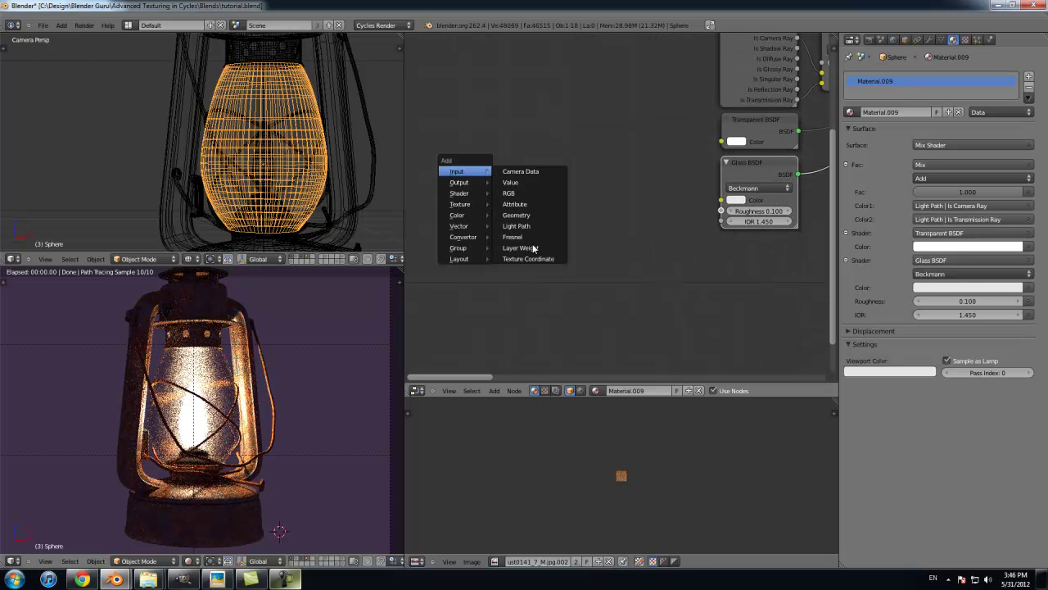
{"action": "mouse_move", "coordinate": [492, 226]}
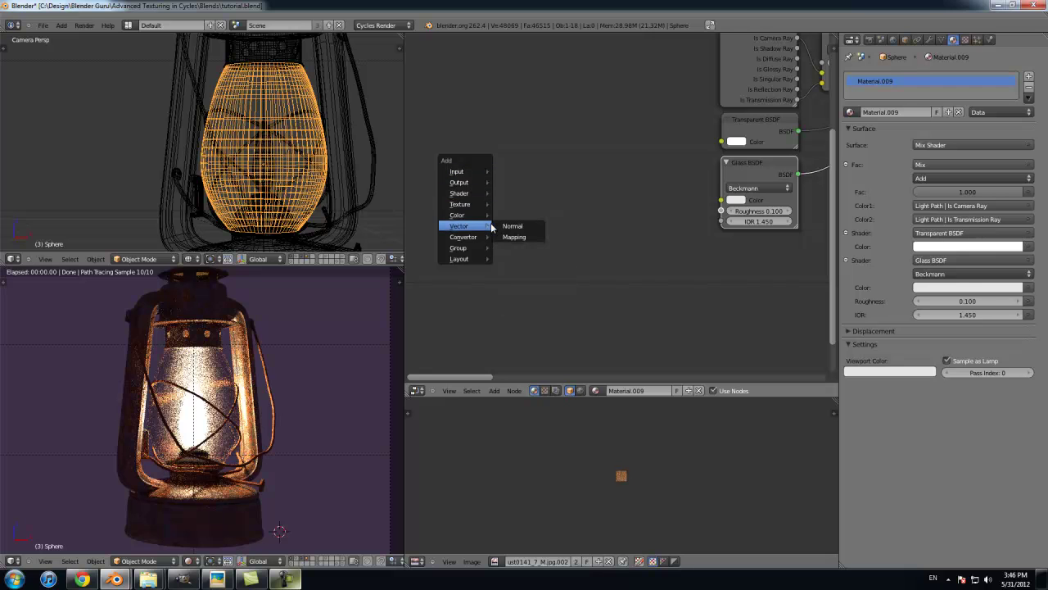
{"action": "mouse_move", "coordinate": [479, 203]}
{"action": "left_click", "coordinate": [518, 202]}
{"action": "left_click", "coordinate": [434, 182]}
Step: Load PlasterWhiteWorn0126_2_L.jpg from the Textures folder into the Image Texture node, browsing the files as thumbnails
{"action": "left_click", "coordinate": [484, 198]}
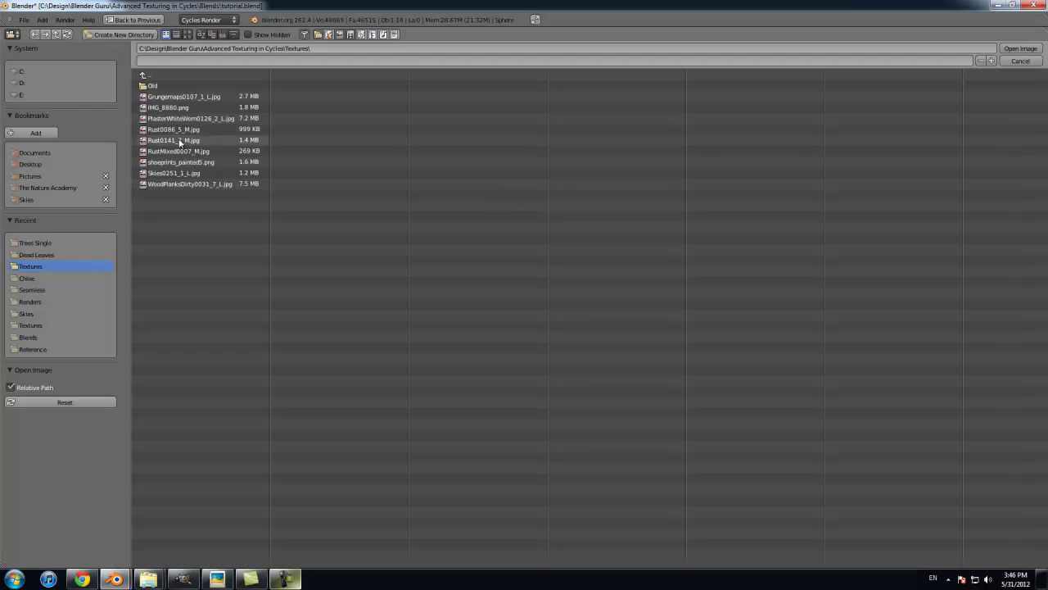
{"action": "left_click", "coordinate": [186, 34]}
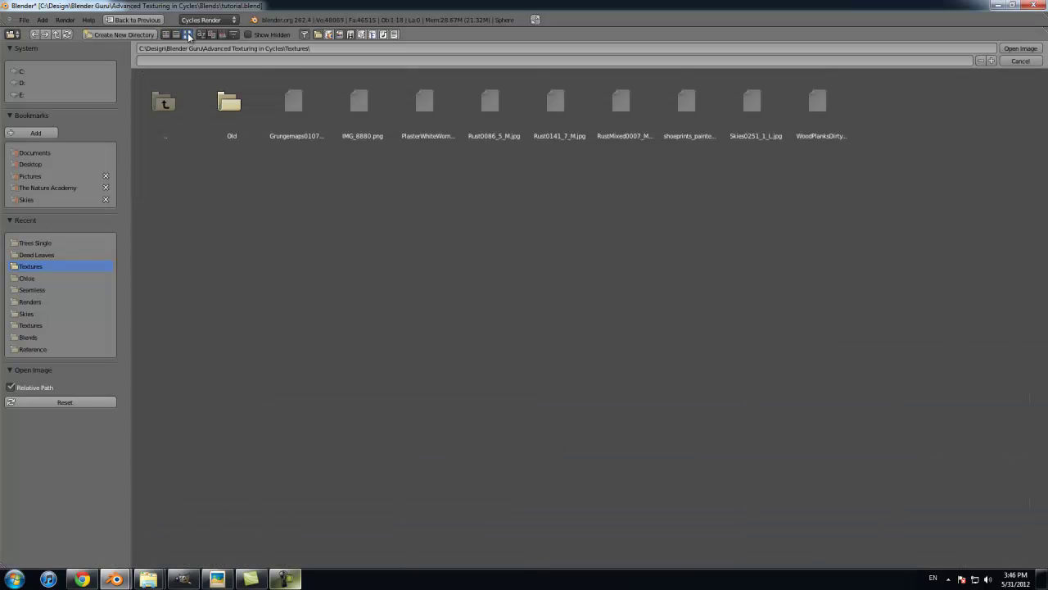
{"action": "left_click", "coordinate": [448, 108]}
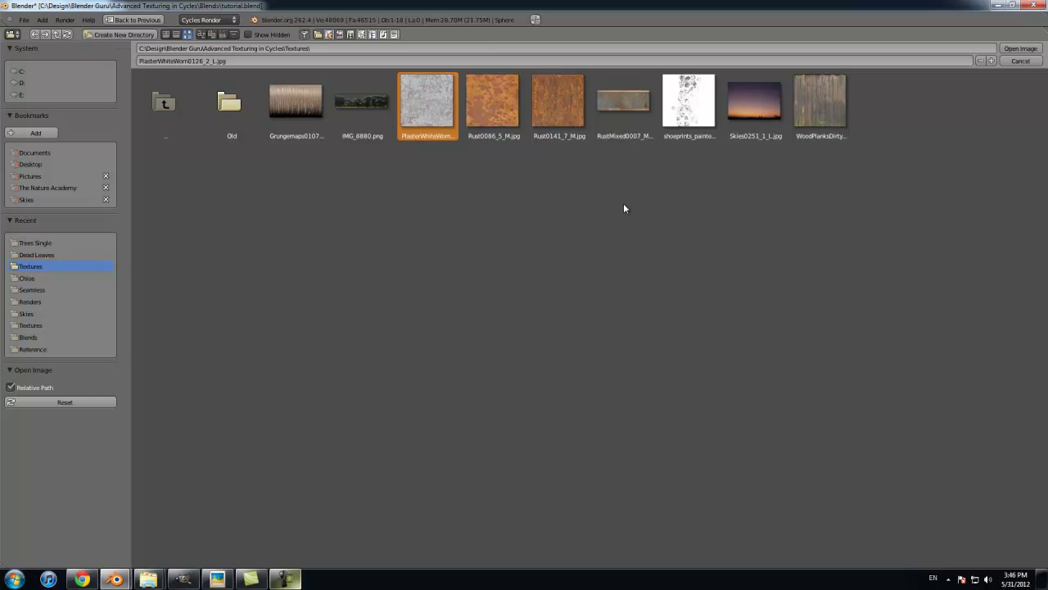
{"action": "left_click", "coordinate": [557, 100]}
{"action": "left_click", "coordinate": [1021, 48]}
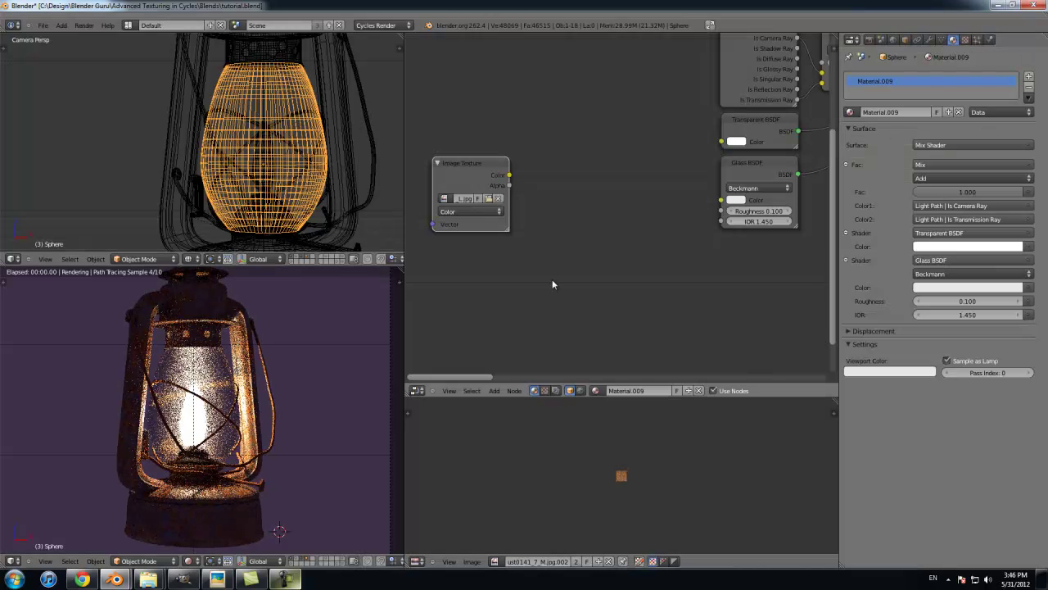
Step: Move the Image Texture node farther from the Glass BSDF and add a ColorRamp converter node between them
{"action": "middle_click_drag", "start_coordinate": [635, 252], "coordinate": [595, 253]}
{"action": "scroll", "coordinate": [595, 253], "scroll_direction": "down", "scroll_amount": 4}
{"action": "left_click_drag", "start_coordinate": [496, 181], "coordinate": [450, 190]}
{"action": "scroll", "coordinate": [451, 193], "scroll_direction": "down", "scroll_amount": 2}
{"action": "key", "text": "shift+a"}
{"action": "mouse_move", "coordinate": [521, 194]}
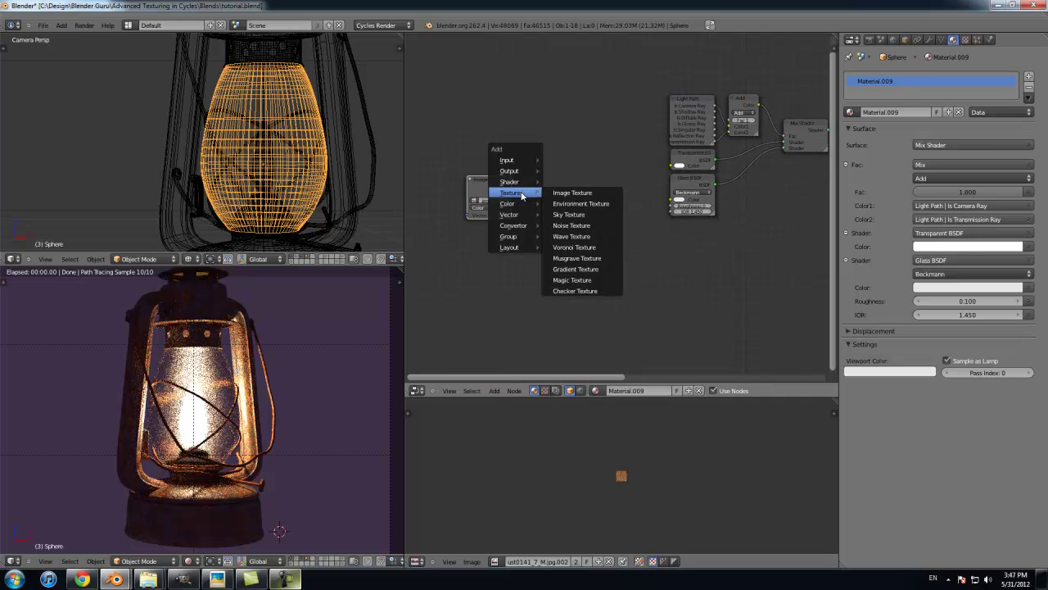
{"action": "mouse_move", "coordinate": [516, 225]}
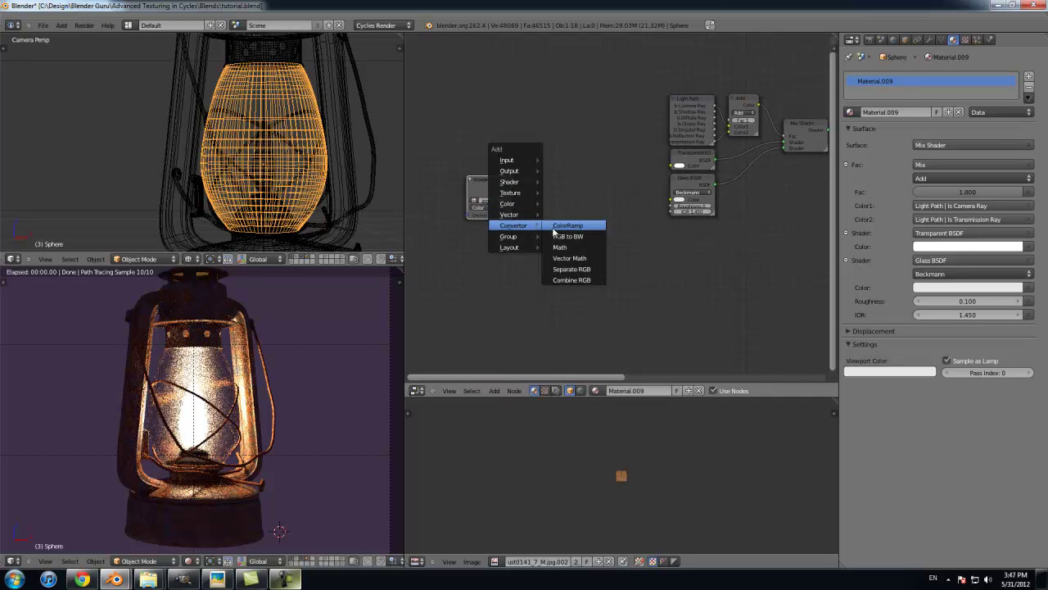
{"action": "left_click", "coordinate": [569, 225]}
{"action": "left_click", "coordinate": [534, 178]}
Step: Connect the Image Texture's Color to the ColorRamp's Fac and the ColorRamp's Color to the Glass BSDF's Roughness
{"action": "scroll", "coordinate": [535, 178], "scroll_direction": "up", "scroll_amount": 2}
{"action": "left_click_drag", "start_coordinate": [472, 179], "coordinate": [512, 242]}
{"action": "left_click_drag", "start_coordinate": [609, 182], "coordinate": [690, 207]}
Step: Adjust the ColorRamp contrast, placing the black stop at about one fifth and the white stop at about two thirds of the gradient
{"action": "scroll", "coordinate": [582, 238], "scroll_direction": "up", "scroll_amount": 2}
{"action": "scroll", "coordinate": [573, 239], "scroll_direction": "up", "scroll_amount": 1}
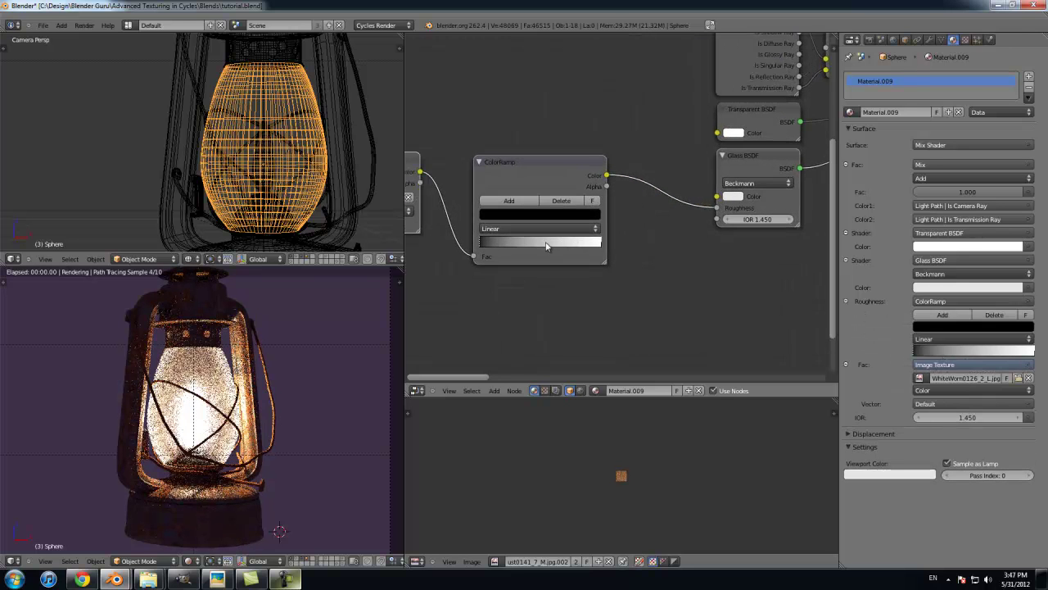
{"action": "left_click_drag", "start_coordinate": [470, 246], "coordinate": [502, 247]}
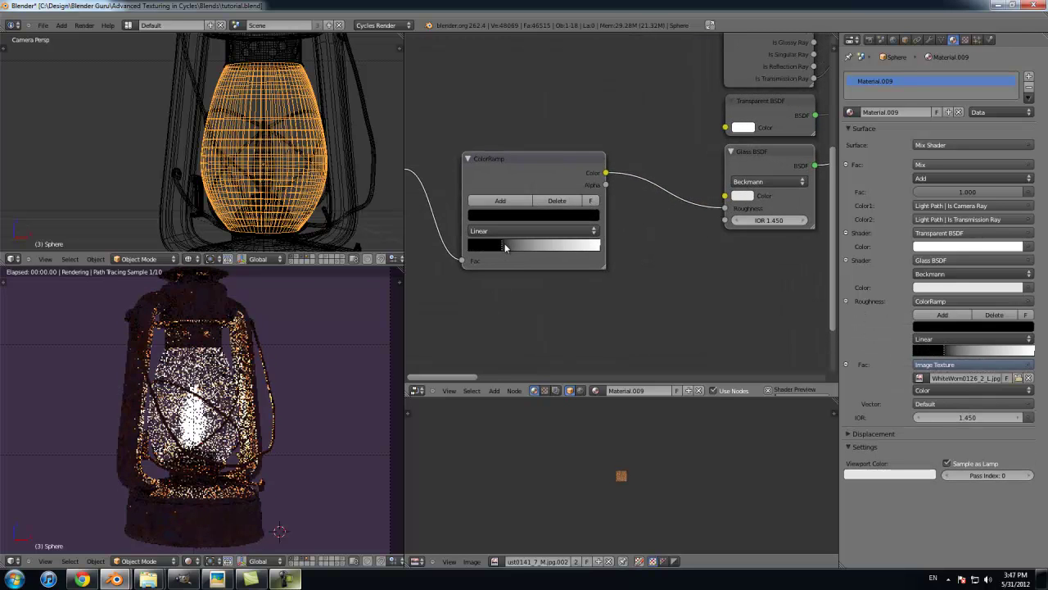
{"action": "left_click_drag", "start_coordinate": [599, 248], "coordinate": [526, 248]}
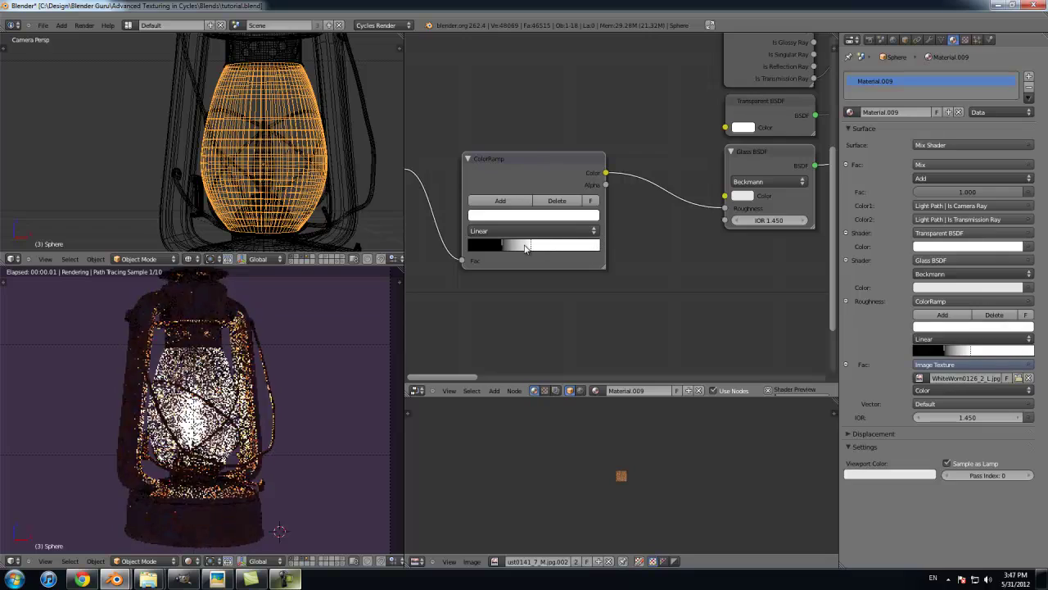
{"action": "scroll", "coordinate": [46, 546], "scroll_direction": "up", "scroll_amount": 5}
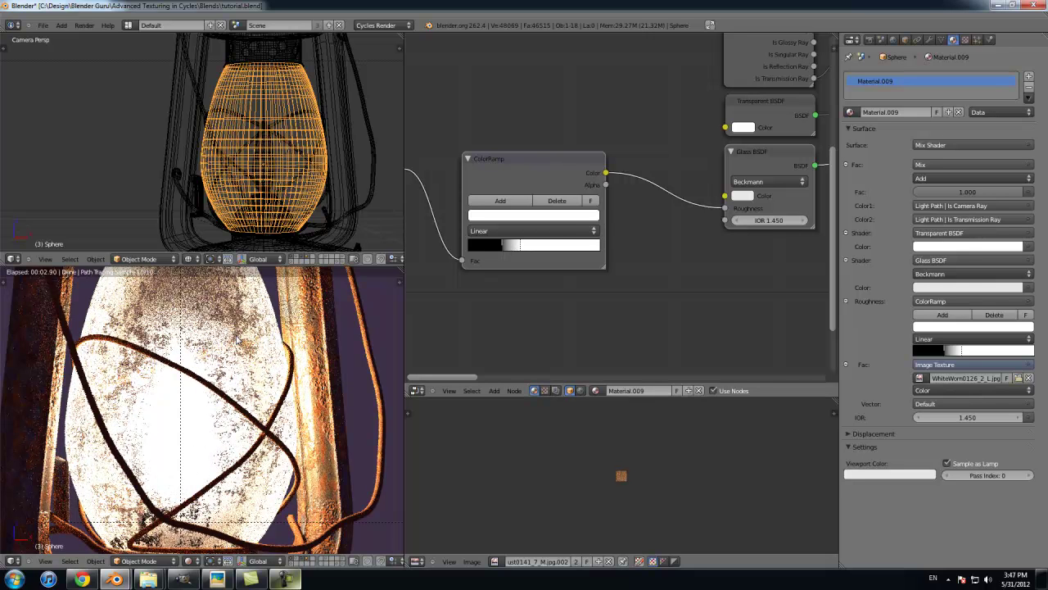
{"action": "left_click_drag", "start_coordinate": [519, 246], "coordinate": [554, 246]}
{"action": "left_click", "coordinate": [520, 248]}
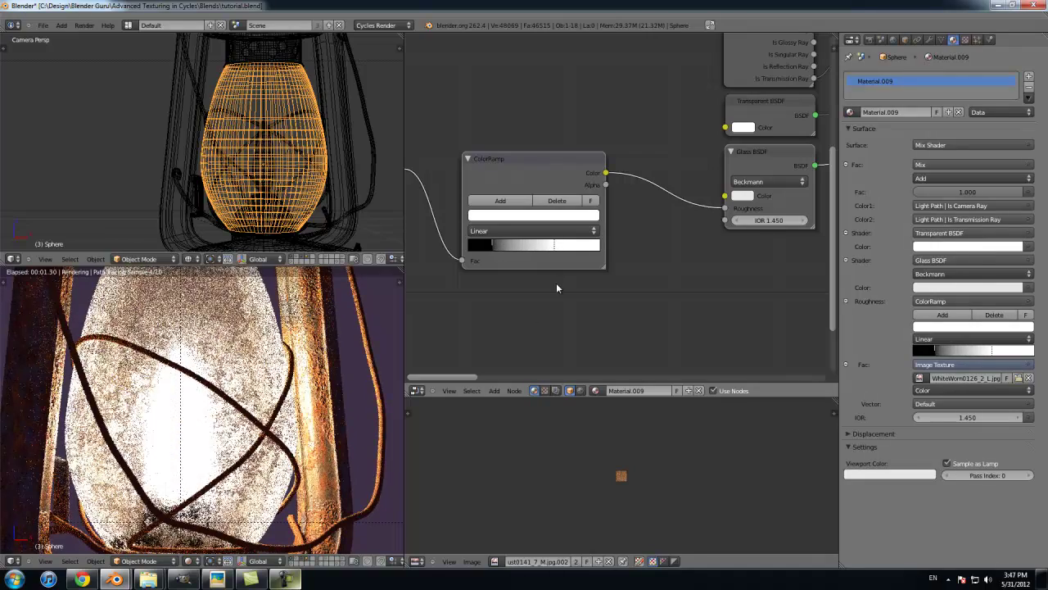
Step: Add a second Image Texture node below the plaster Image Texture node
{"action": "scroll", "coordinate": [575, 269], "scroll_direction": "down", "scroll_amount": 1}
{"action": "scroll", "coordinate": [575, 265], "scroll_direction": "down", "scroll_amount": 2}
{"action": "middle_click_drag", "start_coordinate": [578, 257], "coordinate": [611, 206]}
{"action": "scroll", "coordinate": [611, 206], "scroll_direction": "up", "scroll_amount": 2}
{"action": "key", "text": "shift+a"}
{"action": "mouse_move", "coordinate": [495, 166]}
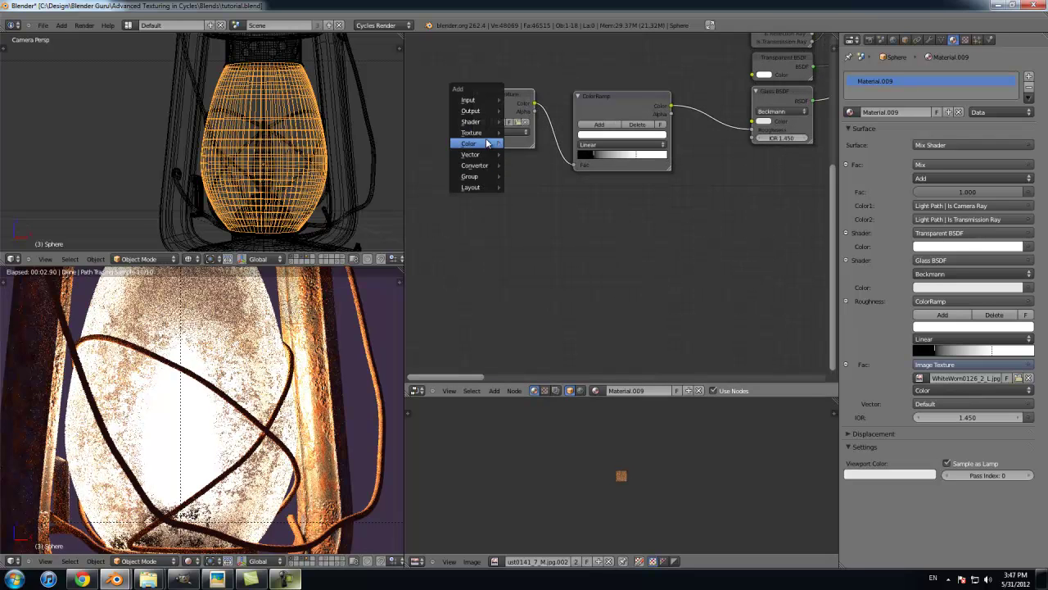
{"action": "mouse_move", "coordinate": [475, 132]}
{"action": "left_click", "coordinate": [521, 135]}
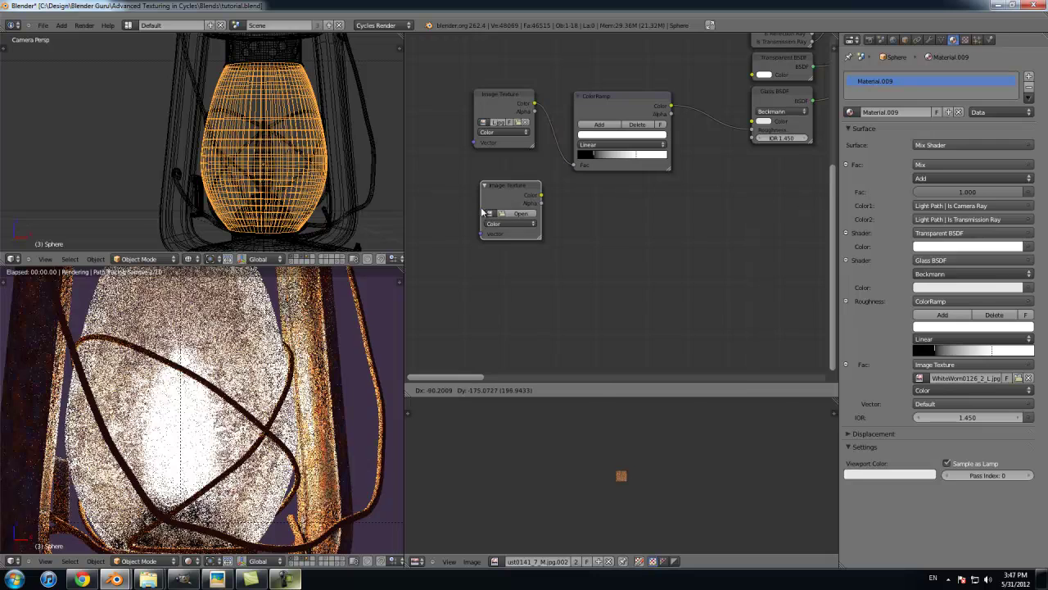
Step: Load Grungemaps0107_1_L.jpg from the Textures folder into the second Image Texture node
{"action": "left_click", "coordinate": [520, 207]}
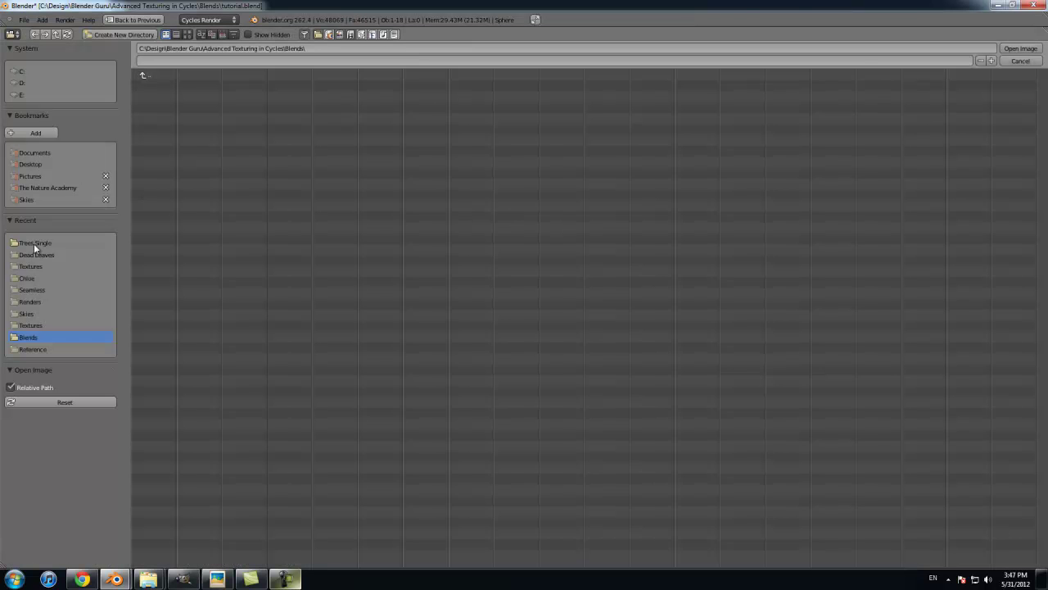
{"action": "left_click", "coordinate": [31, 266]}
{"action": "left_click", "coordinate": [187, 35]}
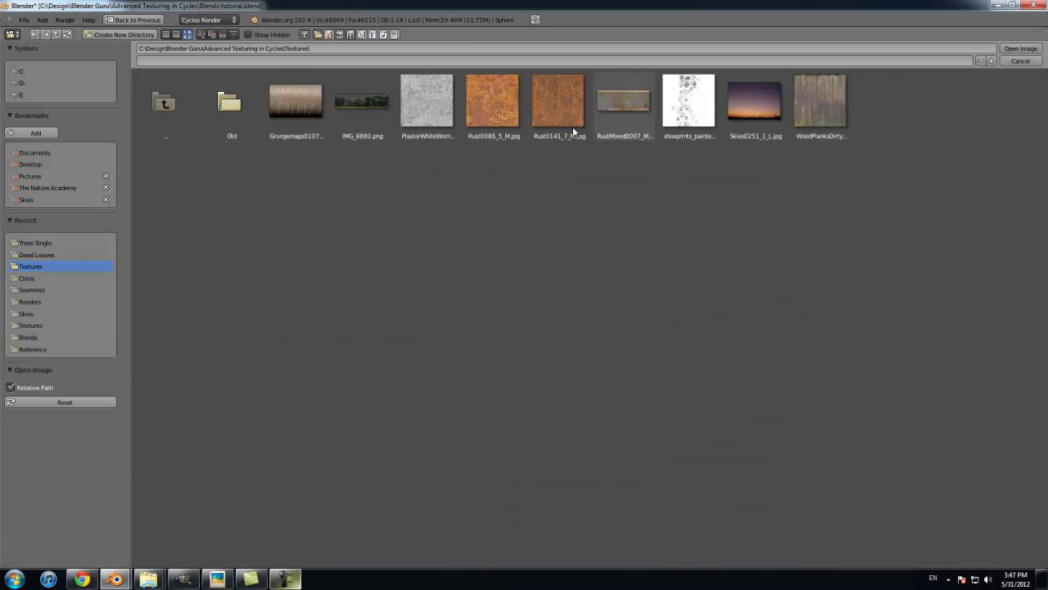
{"action": "left_click", "coordinate": [297, 123]}
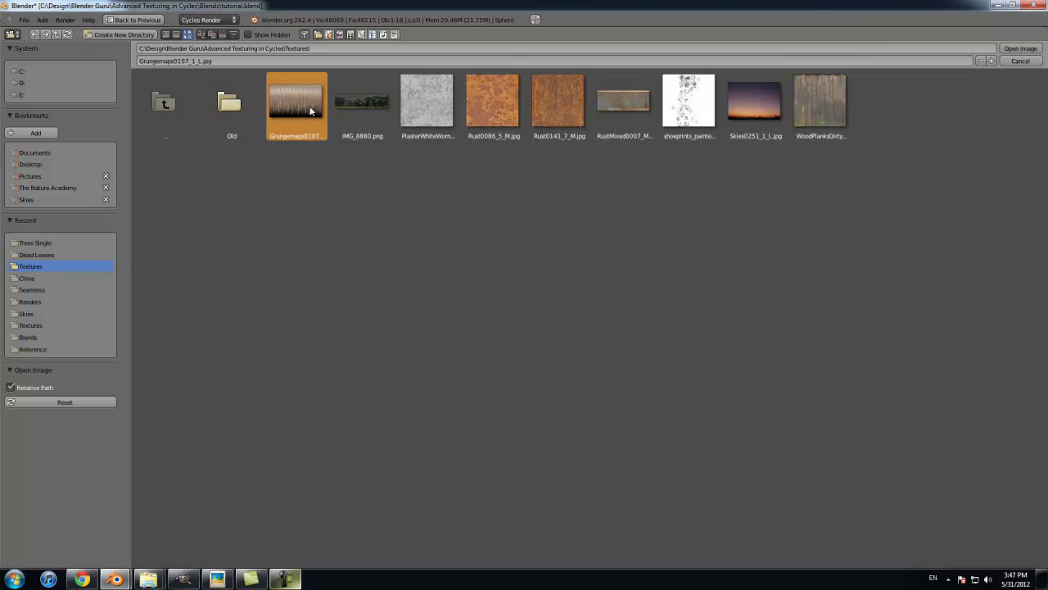
{"action": "left_click", "coordinate": [1007, 49]}
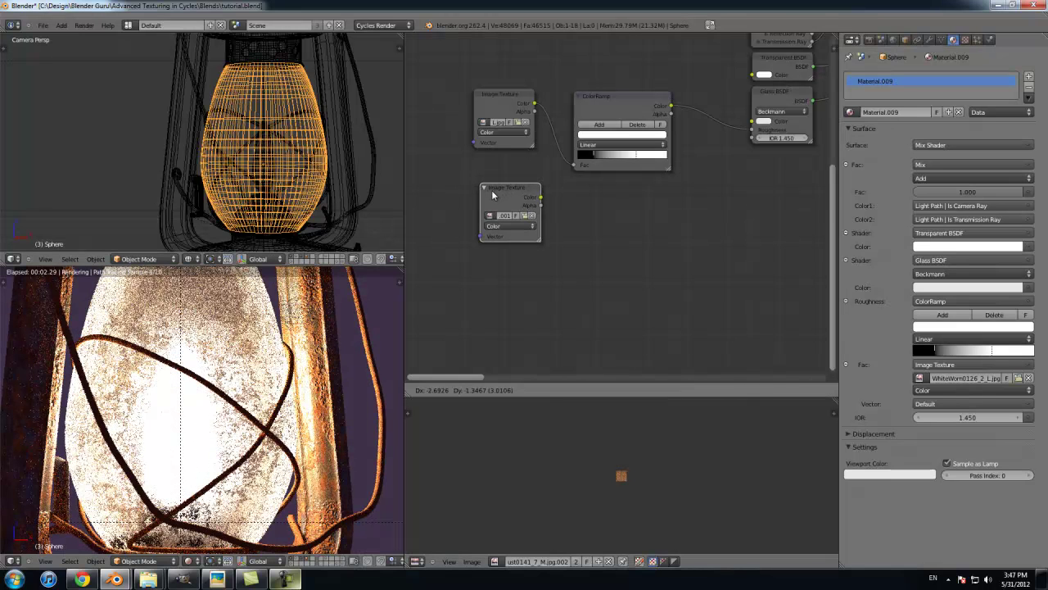
Step: Duplicate the ColorRamp node below the original and connect the grunge Image Texture's Color to its Fac
{"action": "left_click_drag", "start_coordinate": [498, 185], "coordinate": [492, 193]}
{"action": "key", "text": "shift+d"}
{"action": "key", "text": "y"}
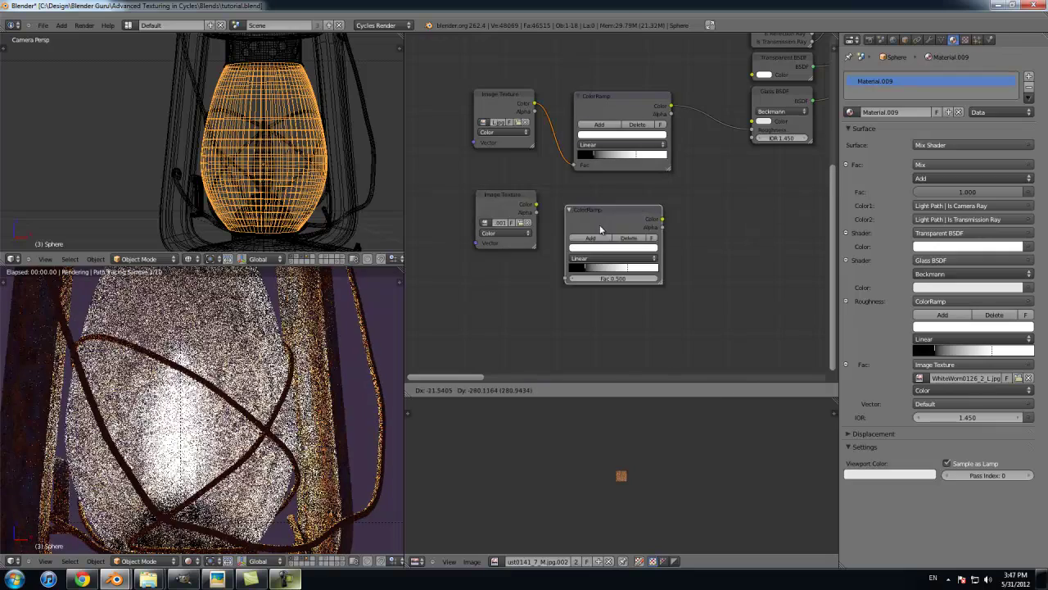
{"action": "left_click", "coordinate": [617, 204]}
{"action": "left_click_drag", "start_coordinate": [536, 204], "coordinate": [575, 262]}
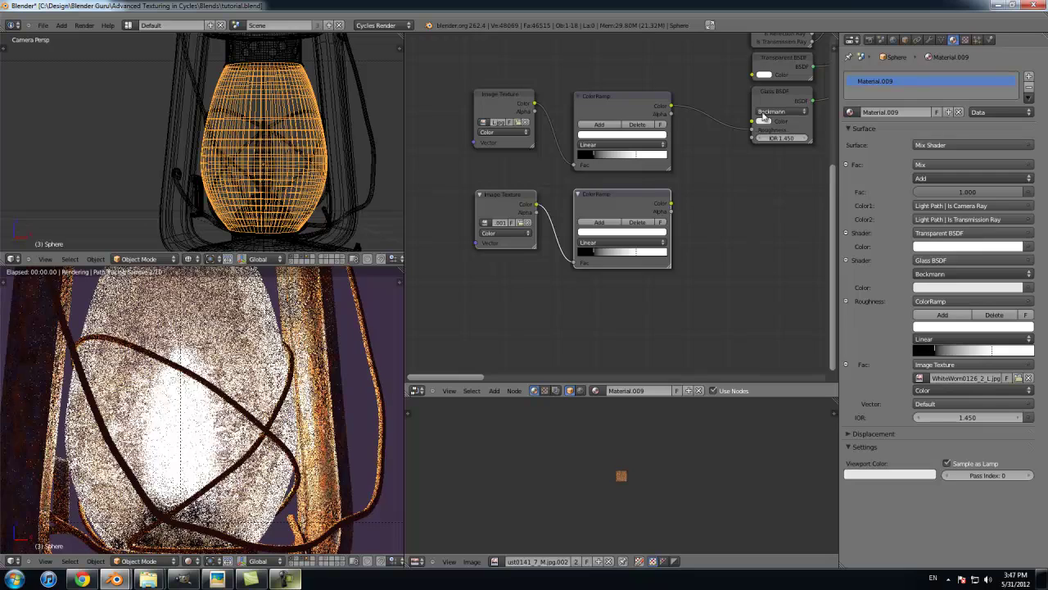
Step: Move both Image Texture and ColorRamp pairs horizontally away from the Glass BSDF to make room for another node
{"action": "scroll", "coordinate": [666, 187], "scroll_direction": "down", "scroll_amount": 1}
{"action": "left_click_drag", "start_coordinate": [465, 81], "coordinate": [647, 305]}
{"action": "key", "text": "g"}
{"action": "key", "text": "x"}
{"action": "left_click", "coordinate": [565, 312]}
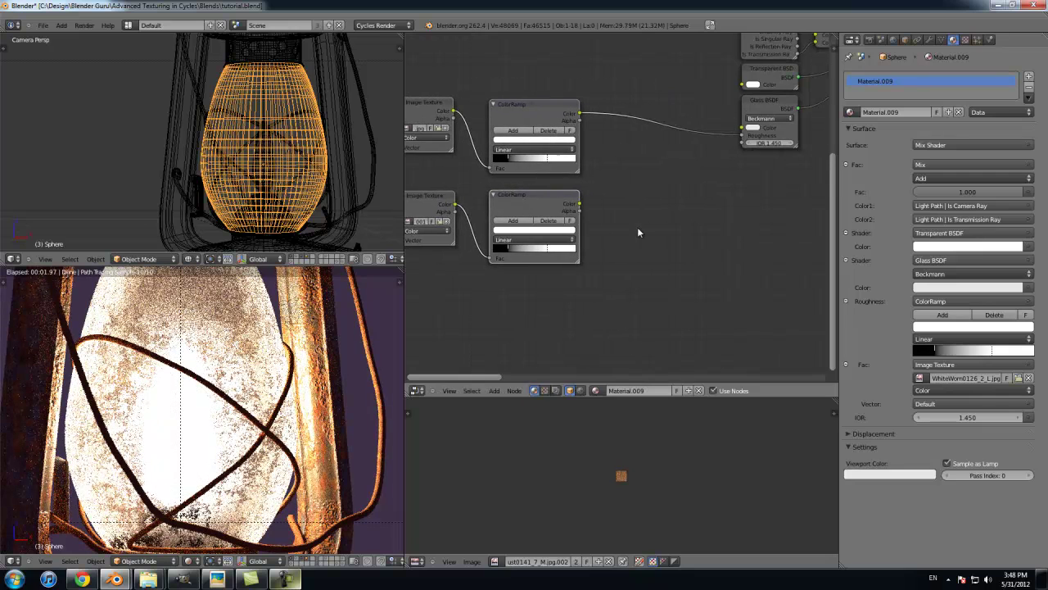
{"action": "key", "text": "shift+a"}
{"action": "mouse_move", "coordinate": [622, 239]}
{"action": "left_click", "coordinate": [669, 258]}
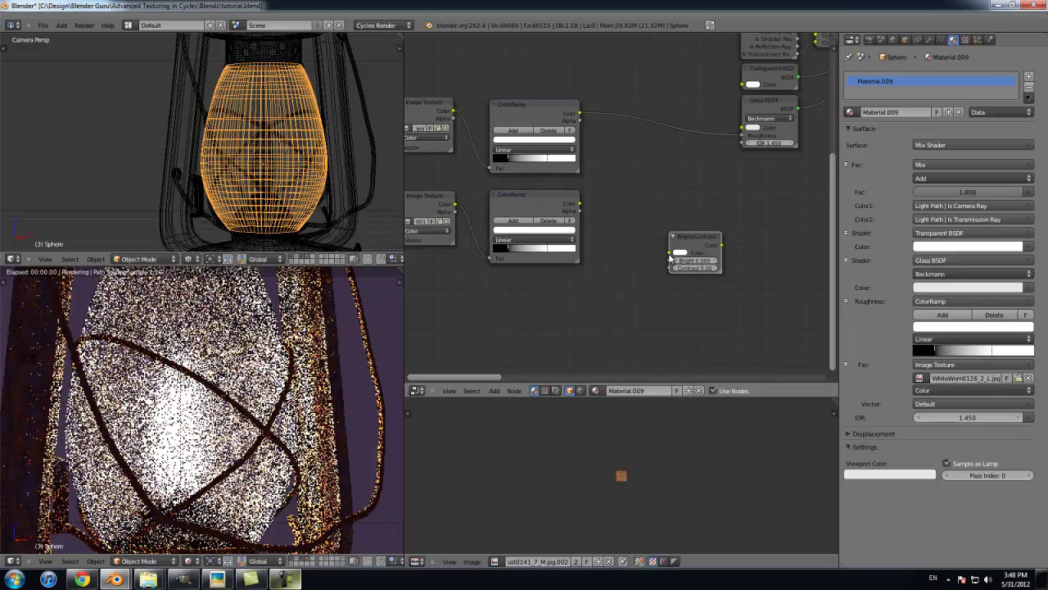
Step: Add a Mix color node between the ColorRamps and the Glass BSDF, and pause the rendered preview
{"action": "key", "text": "shift+a"}
{"action": "mouse_move", "coordinate": [668, 255]}
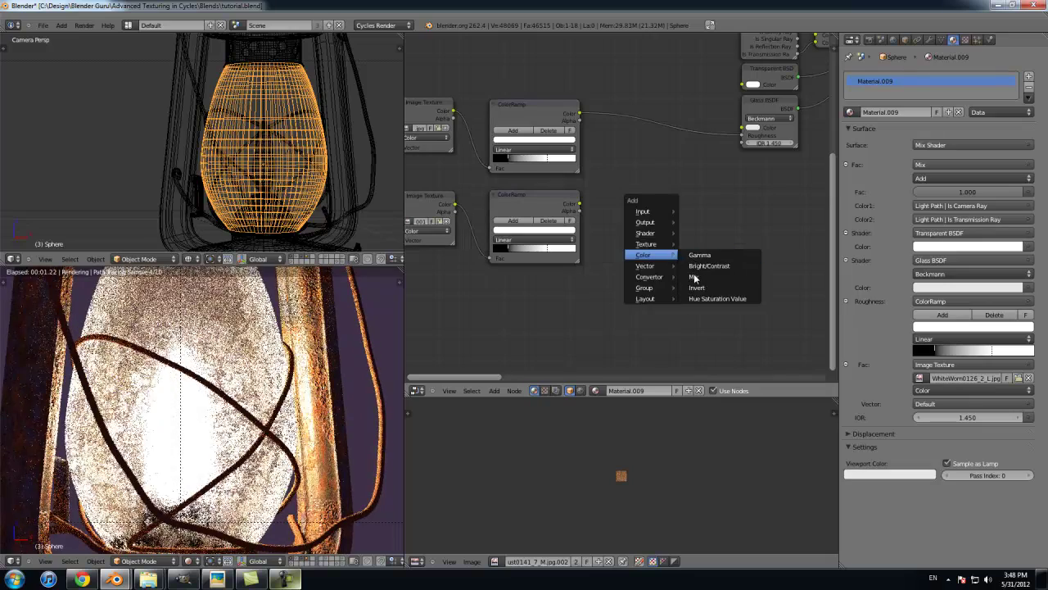
{"action": "left_click", "coordinate": [695, 276]}
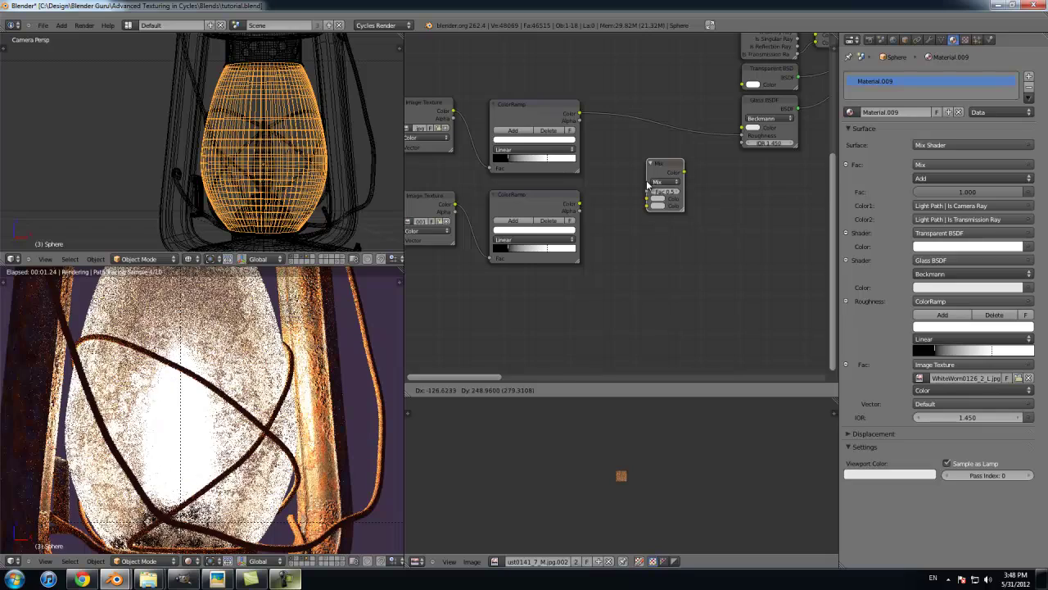
{"action": "left_click", "coordinate": [640, 173]}
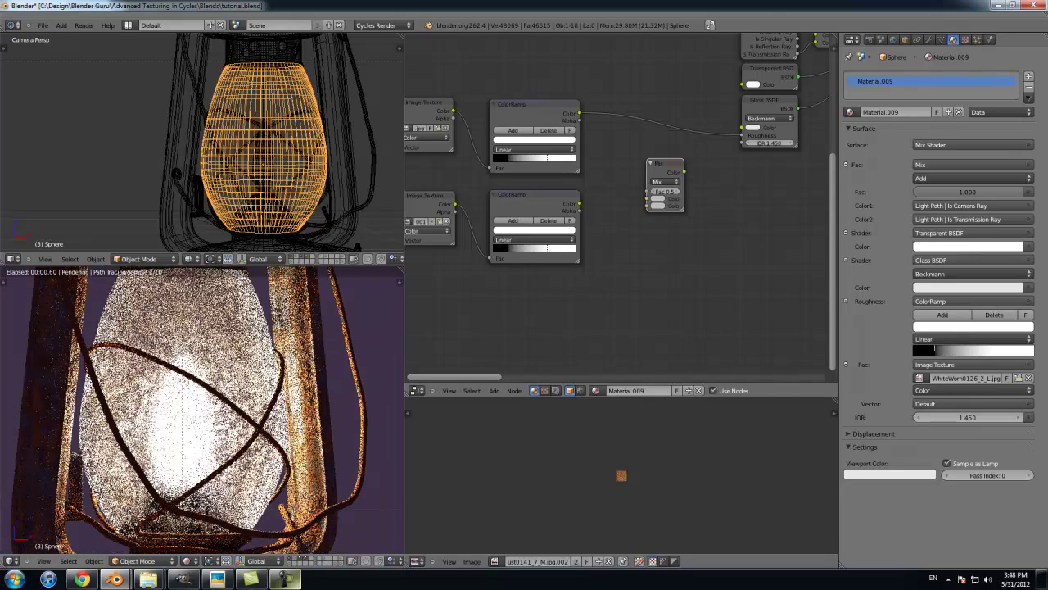
{"action": "scroll", "coordinate": [343, 564], "scroll_direction": "right", "scroll_amount": 4}
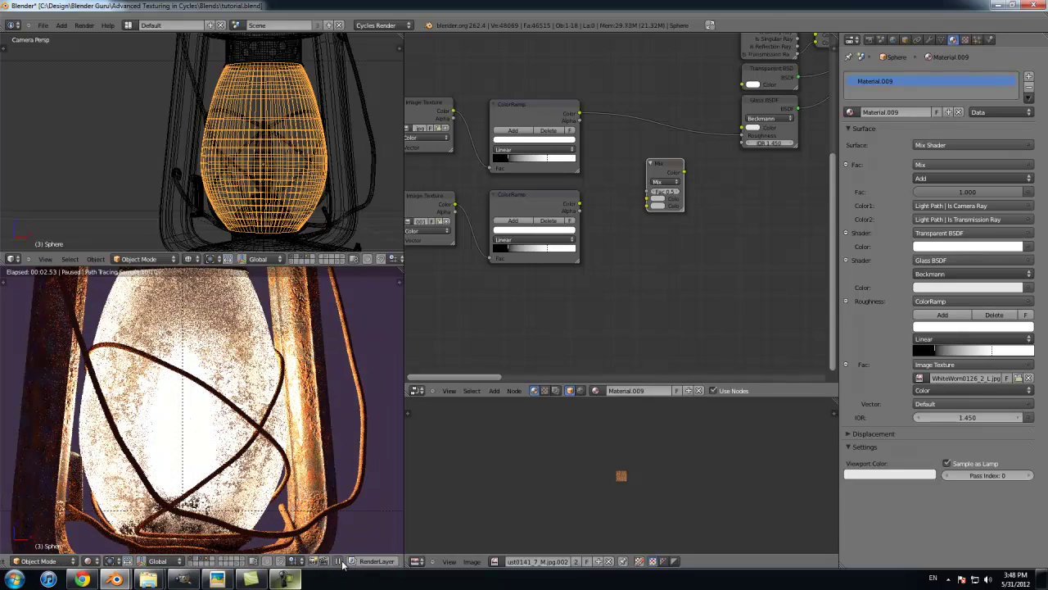
Step: Connect the plaster ColorRamp to the Mix node's Color1, the grunge ColorRamp to Color2, and the Mix output to the Glass BSDF's Roughness
{"action": "scroll", "coordinate": [613, 225], "scroll_direction": "up", "scroll_amount": 2}
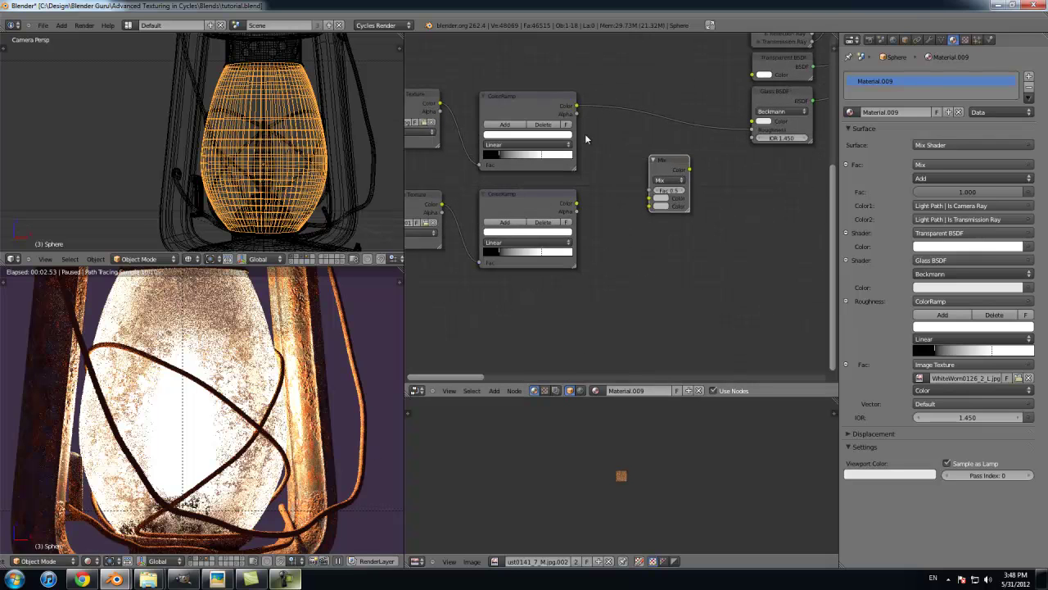
{"action": "left_click_drag", "start_coordinate": [664, 171], "coordinate": [663, 131]}
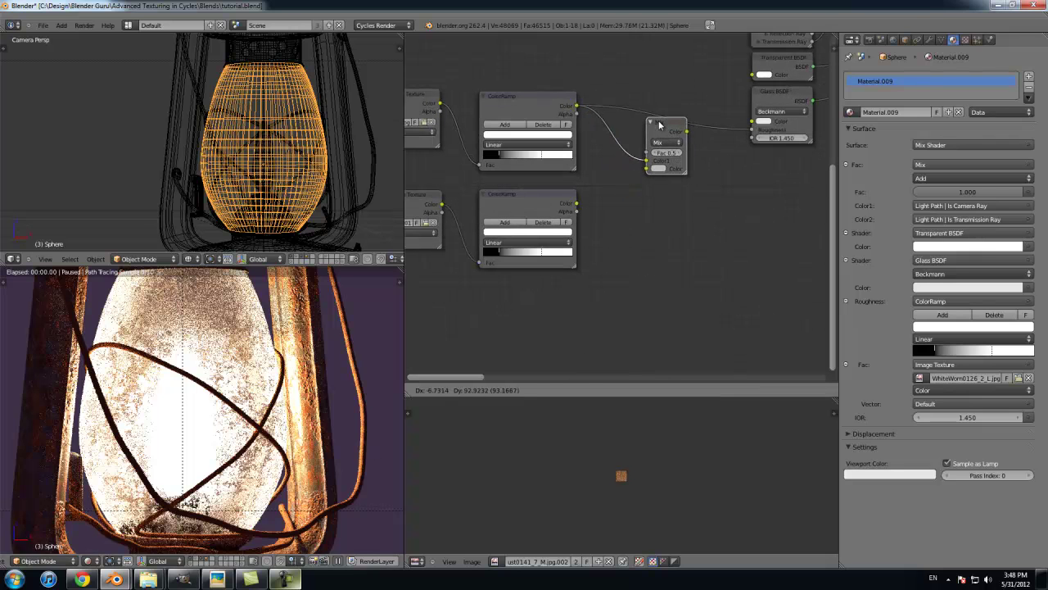
{"action": "left_click_drag", "start_coordinate": [576, 203], "coordinate": [644, 169]}
{"action": "left_click", "coordinate": [687, 133]}
{"action": "left_click_drag", "start_coordinate": [743, 127], "coordinate": [751, 122]}
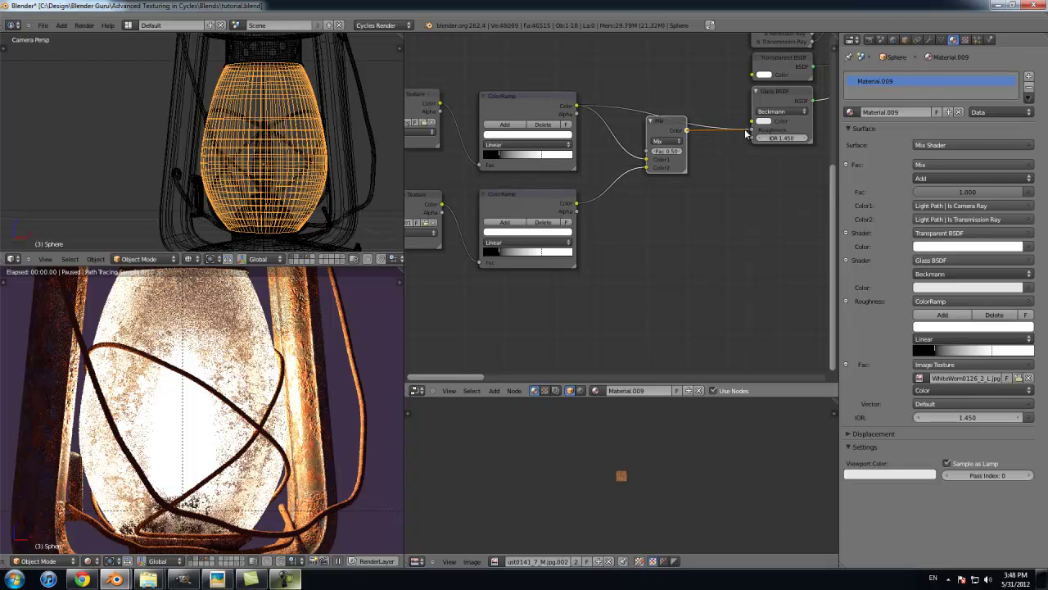
{"action": "left_click_drag", "start_coordinate": [661, 130], "coordinate": [663, 123]}
Step: Set the Mix node's blend type to Multiply with a Fac of 1.000
{"action": "scroll", "coordinate": [518, 168], "scroll_direction": "down", "scroll_amount": 2}
{"action": "left_click", "coordinate": [650, 157]}
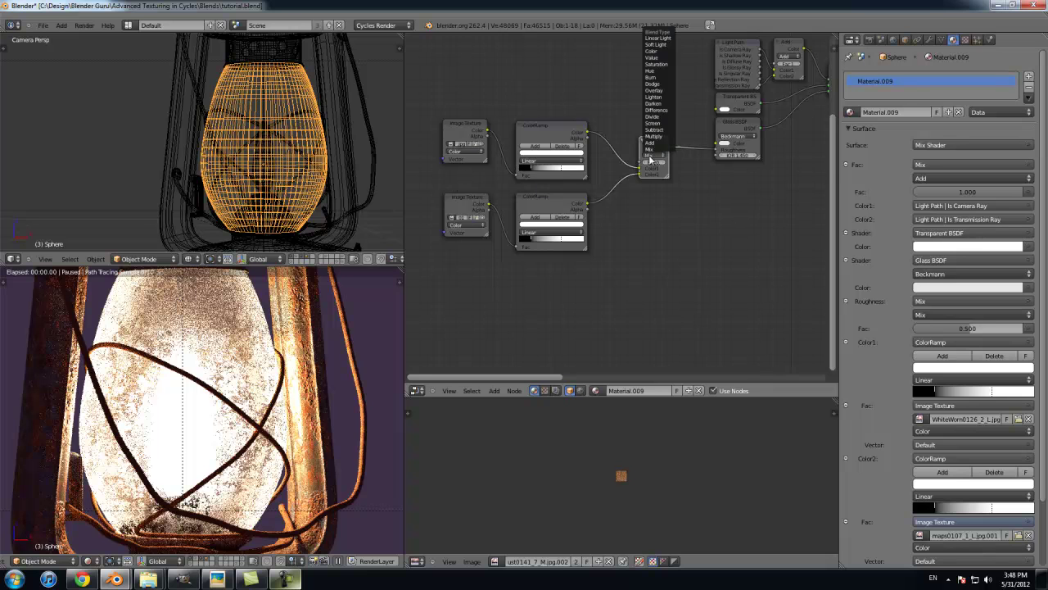
{"action": "left_click", "coordinate": [660, 138]}
{"action": "scroll", "coordinate": [677, 214], "scroll_direction": "up", "scroll_amount": 2}
{"action": "left_click_drag", "start_coordinate": [674, 144], "coordinate": [729, 177]}
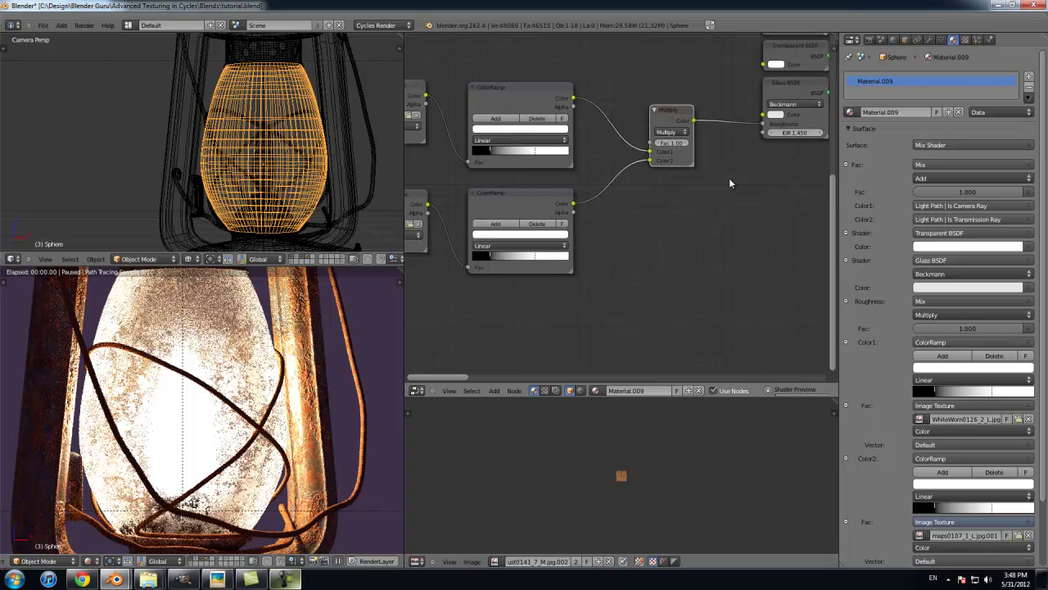
Step: Resume the rendered preview and shift both ColorRamp nodes slightly upward beside their image textures
{"action": "scroll", "coordinate": [650, 227], "scroll_direction": "down", "scroll_amount": 2}
{"action": "scroll", "coordinate": [662, 248], "scroll_direction": "up", "scroll_amount": 3}
{"action": "middle_click_drag", "start_coordinate": [662, 248], "coordinate": [687, 235]}
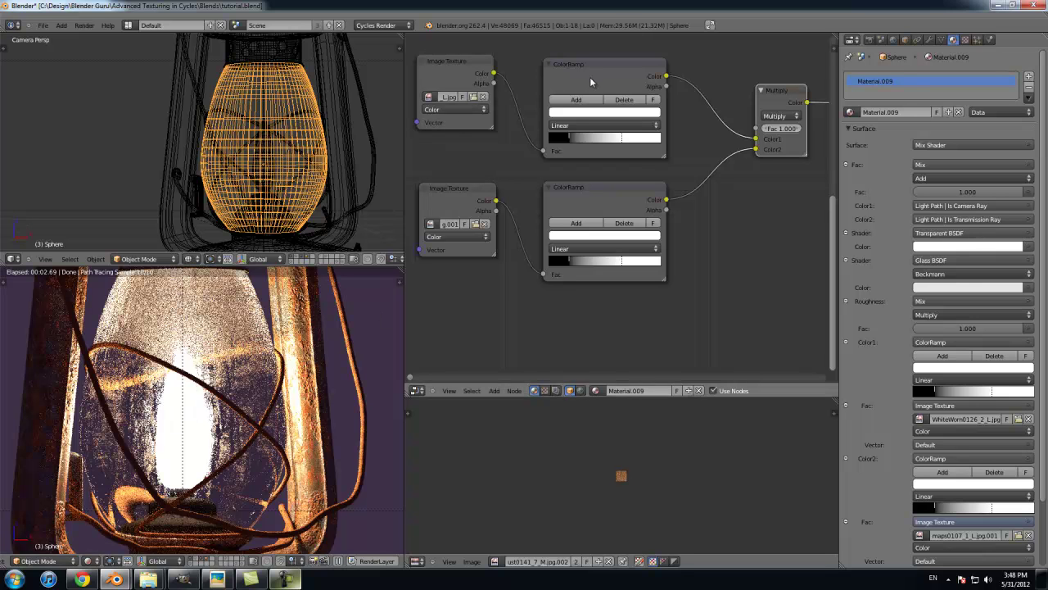
{"action": "left_click_drag", "start_coordinate": [590, 82], "coordinate": [601, 69]}
{"action": "left_click_drag", "start_coordinate": [578, 208], "coordinate": [588, 189]}
Step: Try the grunge ramp's black stop at about one quarter, with the plaster ramp's black and white stops at opposite ends
{"action": "left_click_drag", "start_coordinate": [578, 243], "coordinate": [600, 245]}
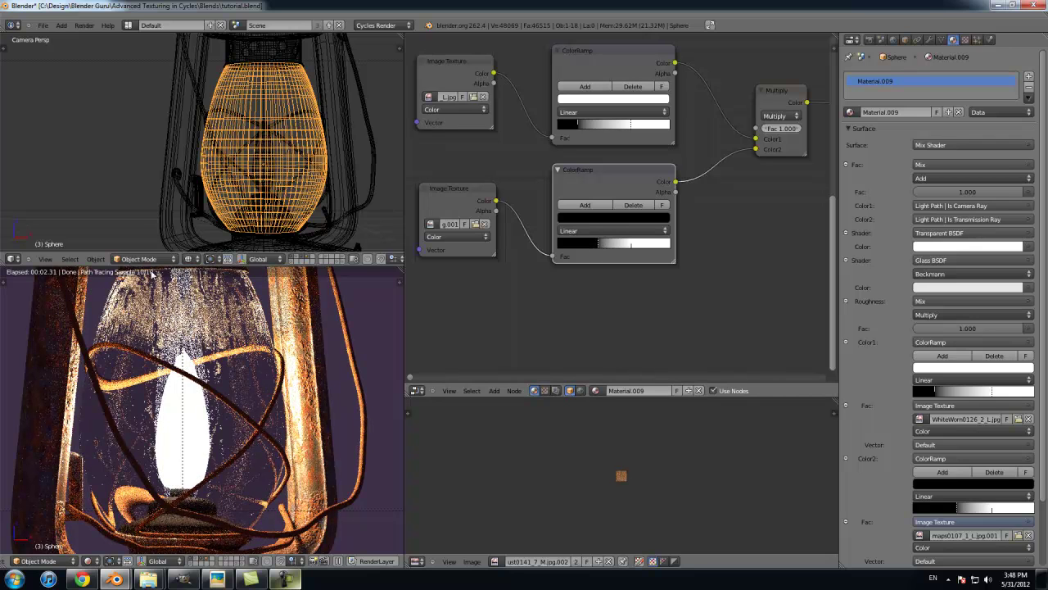
{"action": "left_click_drag", "start_coordinate": [598, 244], "coordinate": [586, 246]}
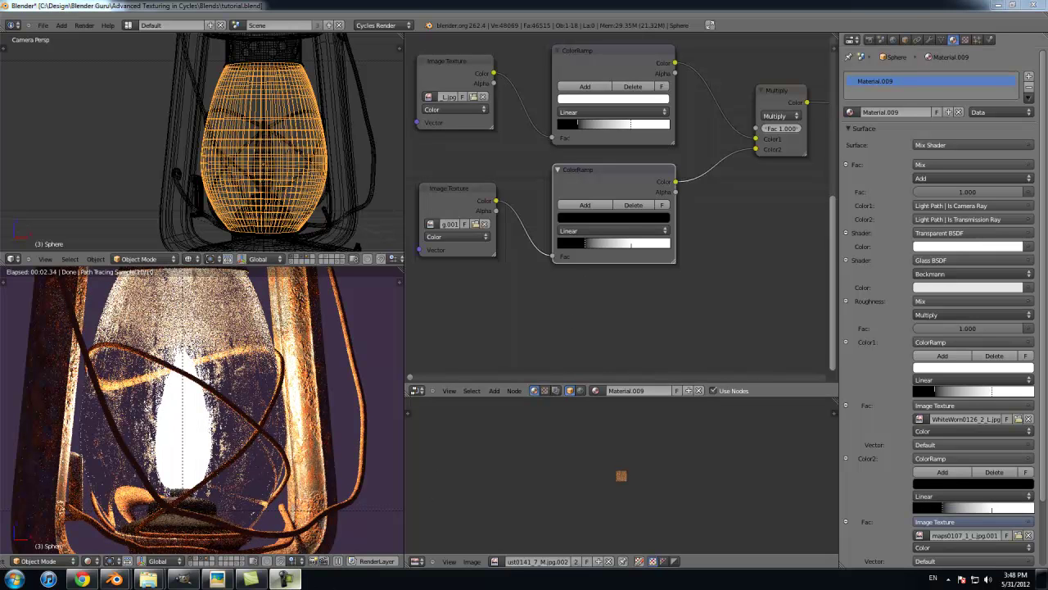
{"action": "left_click_drag", "start_coordinate": [577, 125], "coordinate": [552, 127]}
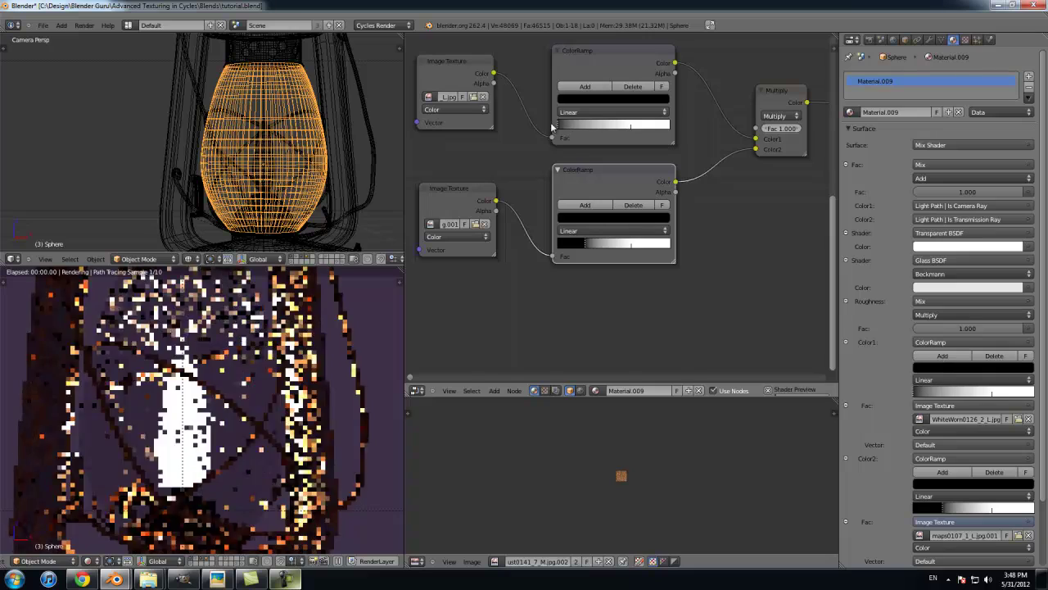
{"action": "left_click_drag", "start_coordinate": [631, 125], "coordinate": [668, 128]}
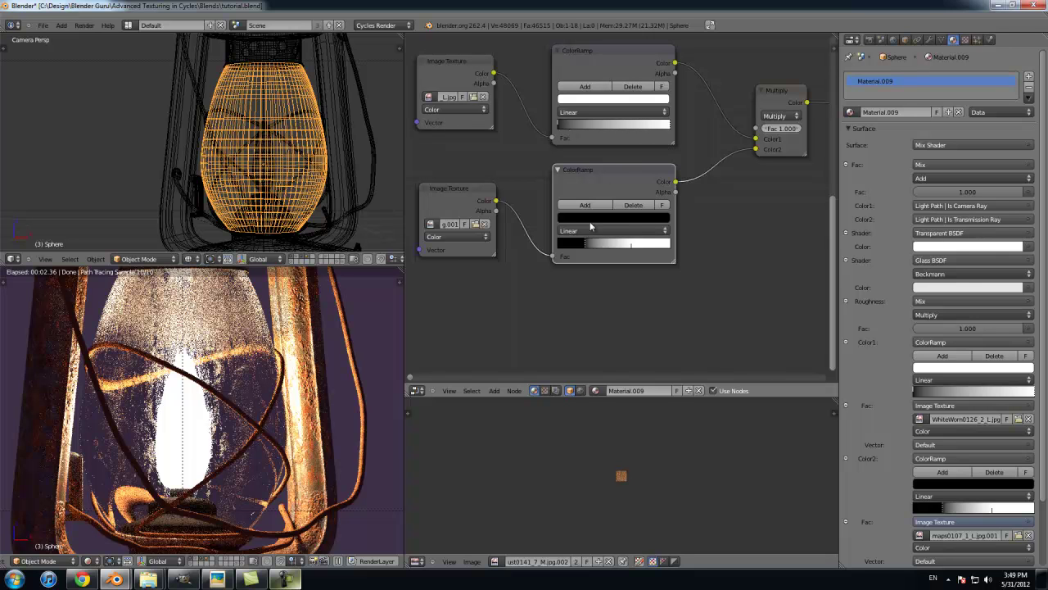
Step: Try the grunge ramp with its white stop at about 30% and its black stop at the start, lightened to 0.368 gray
{"action": "mouse_move", "coordinate": [583, 244]}
{"action": "left_mouse_down"}
{"action": "mouse_move", "coordinate": [565, 245]}
{"action": "mouse_move", "coordinate": [630, 247]}
{"action": "mouse_move", "coordinate": [593, 245]}
{"action": "left_mouse_up"}
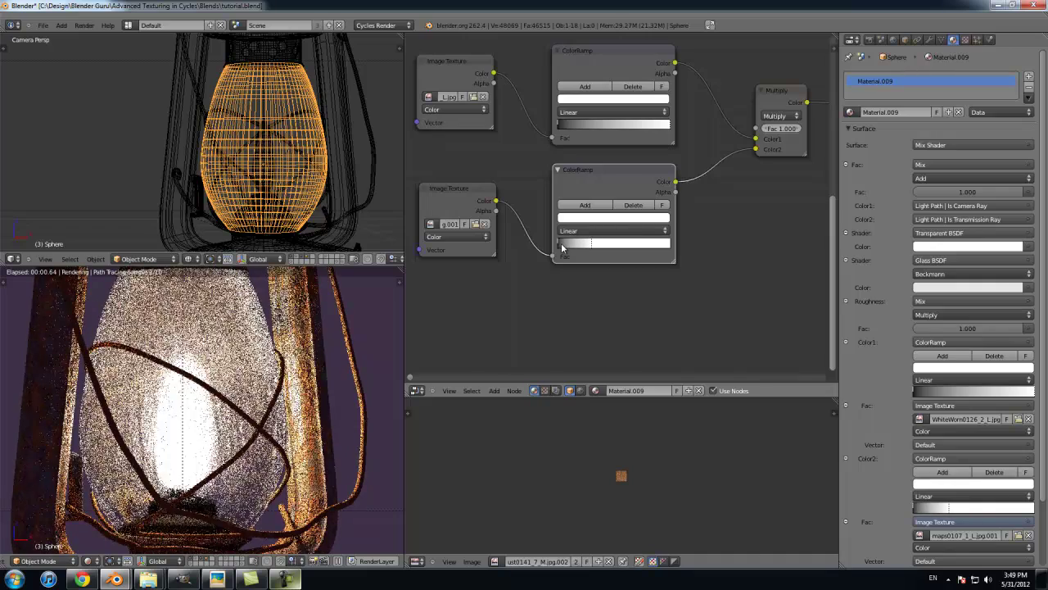
{"action": "left_click", "coordinate": [560, 245]}
{"action": "left_click", "coordinate": [607, 216]}
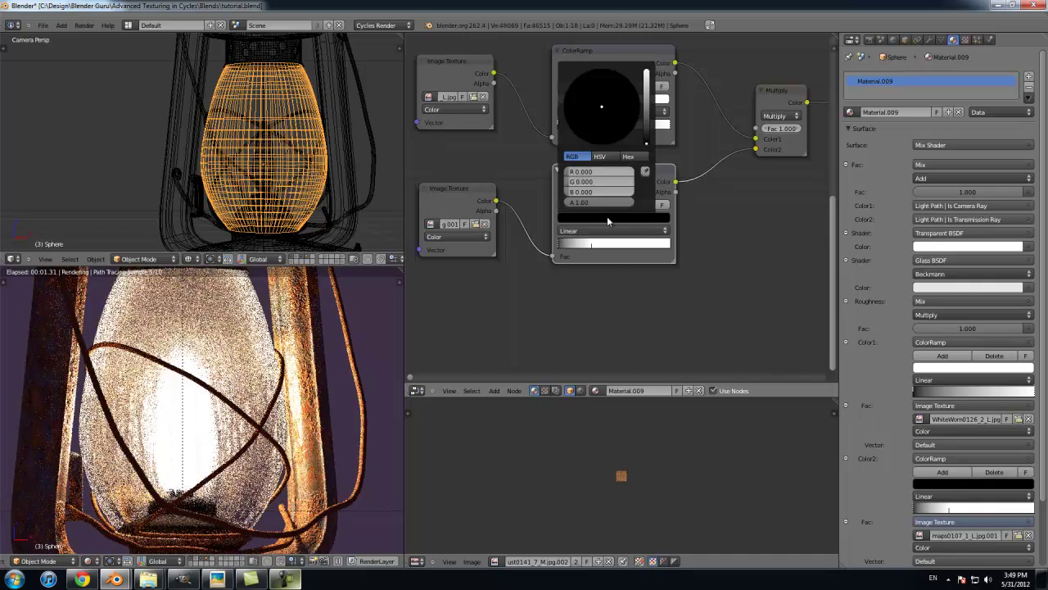
{"action": "left_click_drag", "start_coordinate": [647, 139], "coordinate": [648, 98]}
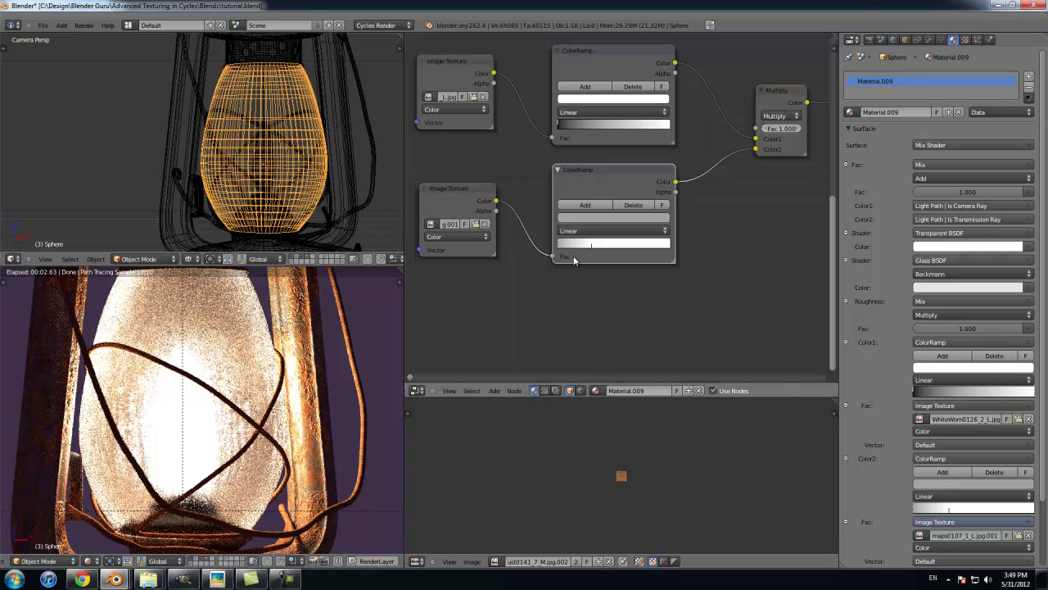
Step: Place the grunge ramp's dark stop at about 15% and white stop at about 40%, and make the dark stop black
{"action": "mouse_move", "coordinate": [586, 246]}
{"action": "left_mouse_down"}
{"action": "mouse_move", "coordinate": [598, 245]}
{"action": "mouse_move", "coordinate": [568, 245]}
{"action": "mouse_move", "coordinate": [580, 246]}
{"action": "left_mouse_up"}
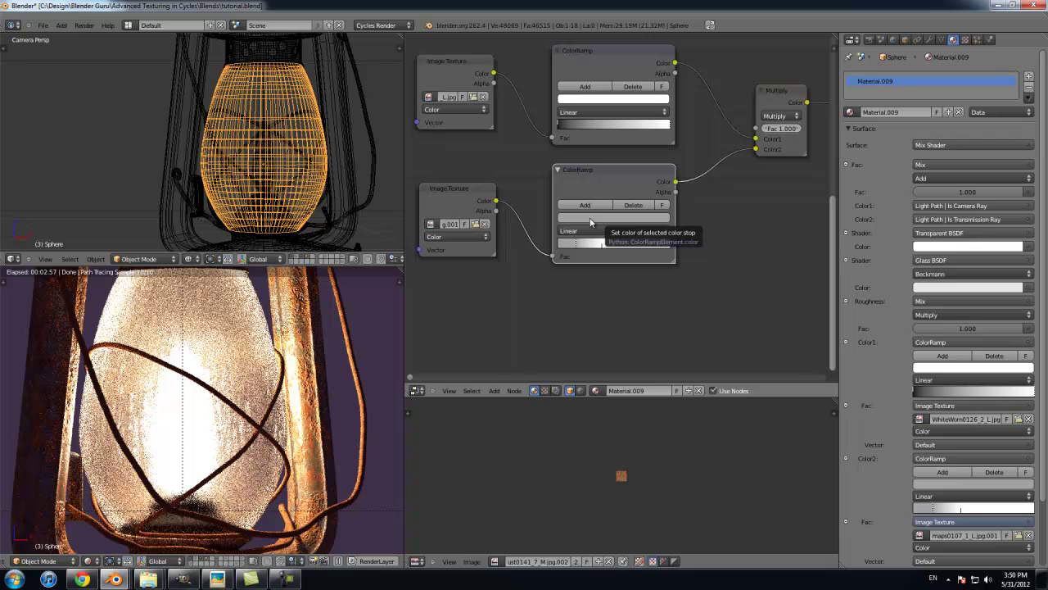
{"action": "left_click", "coordinate": [590, 218]}
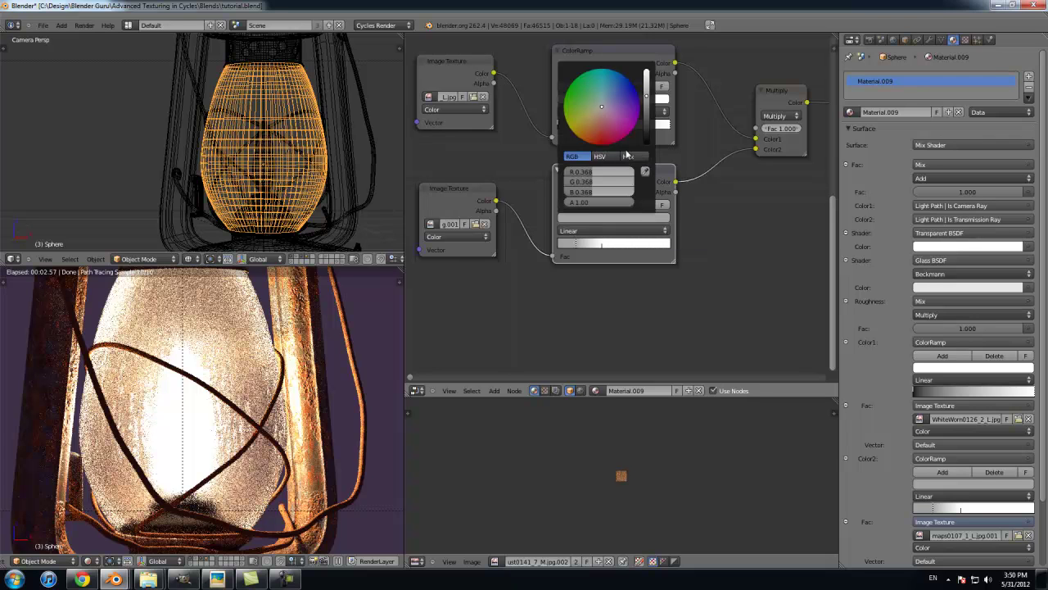
{"action": "left_click_drag", "start_coordinate": [647, 129], "coordinate": [647, 144]}
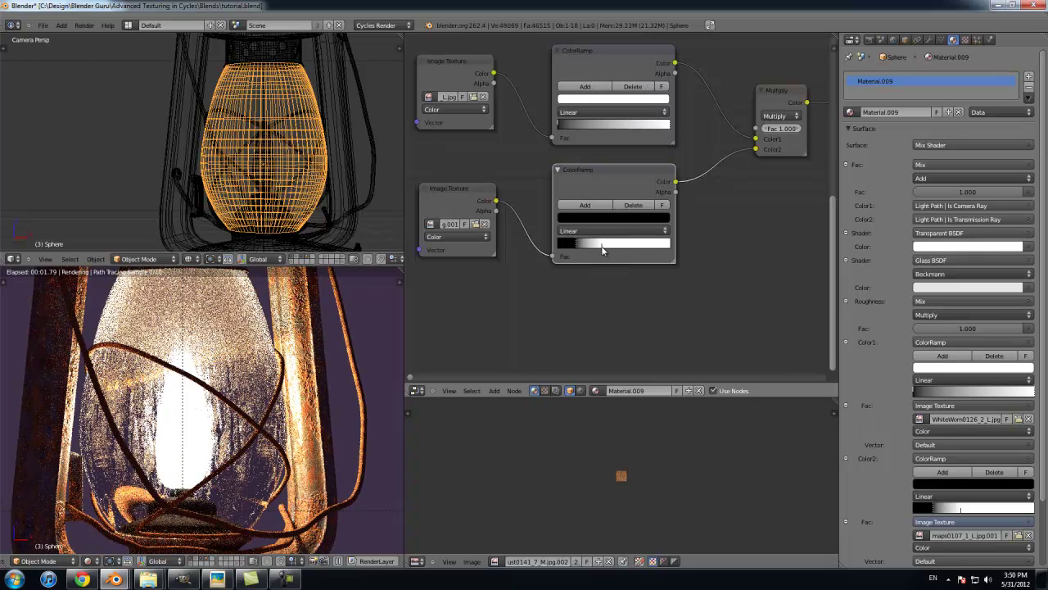
Step: Tighten the plaster ramp's black and white stops to about 30% and 53%, and the grunge ramp's to about 10% and 32%
{"action": "left_click", "coordinate": [606, 66]}
{"action": "left_click_drag", "start_coordinate": [564, 127], "coordinate": [593, 129]}
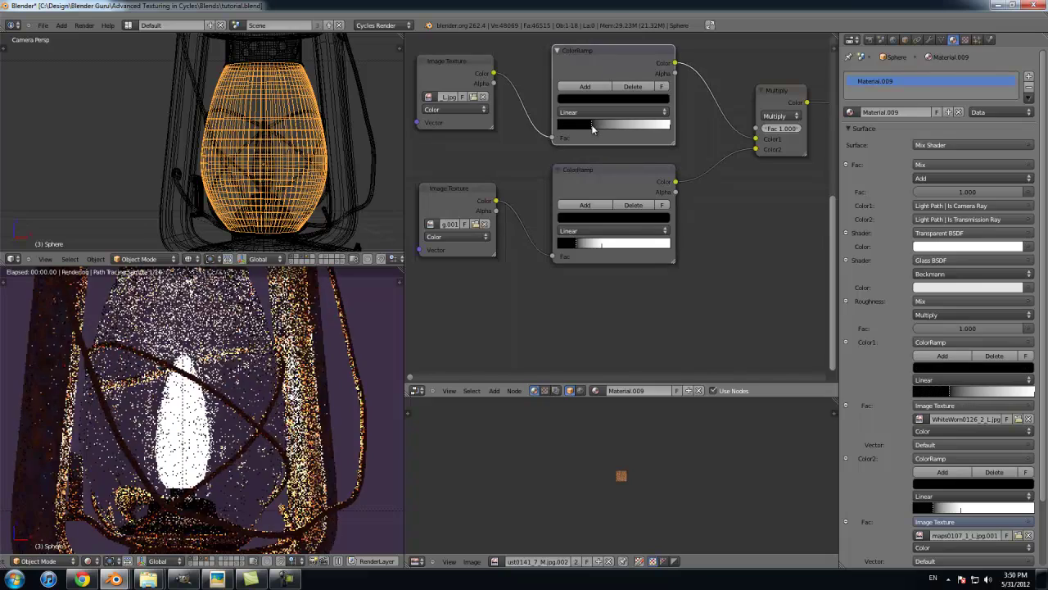
{"action": "left_click_drag", "start_coordinate": [667, 126], "coordinate": [615, 128]}
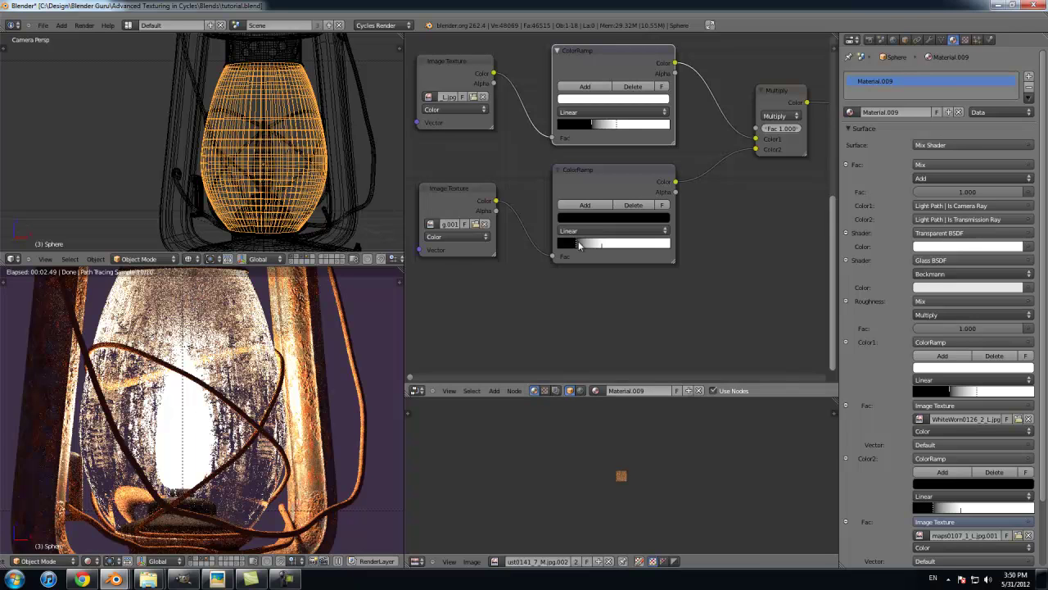
{"action": "left_click_drag", "start_coordinate": [607, 248], "coordinate": [594, 245]}
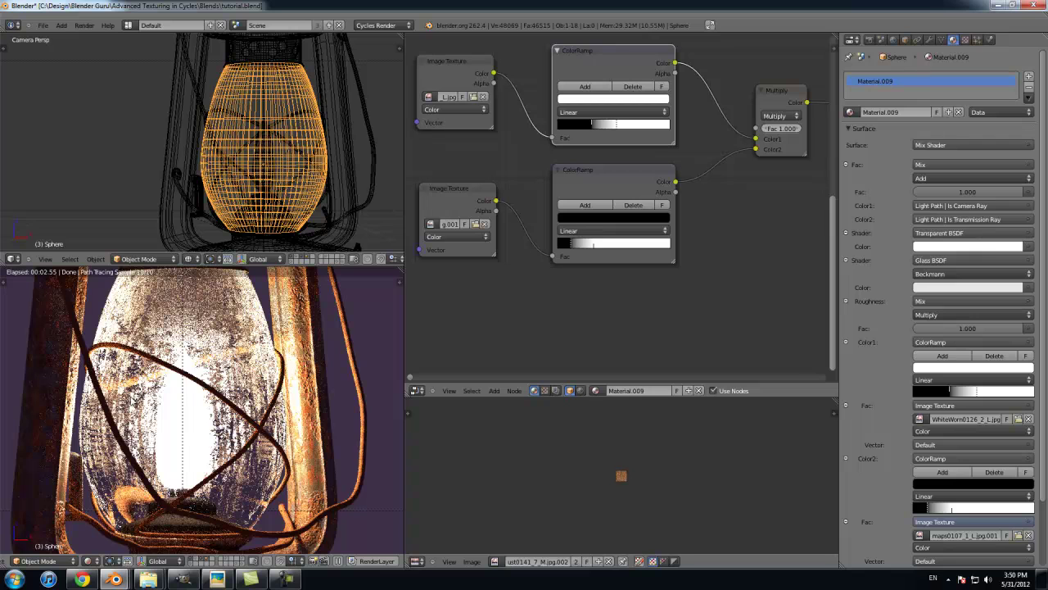
{"action": "scroll", "coordinate": [187, 408], "scroll_direction": "down", "scroll_amount": 2}
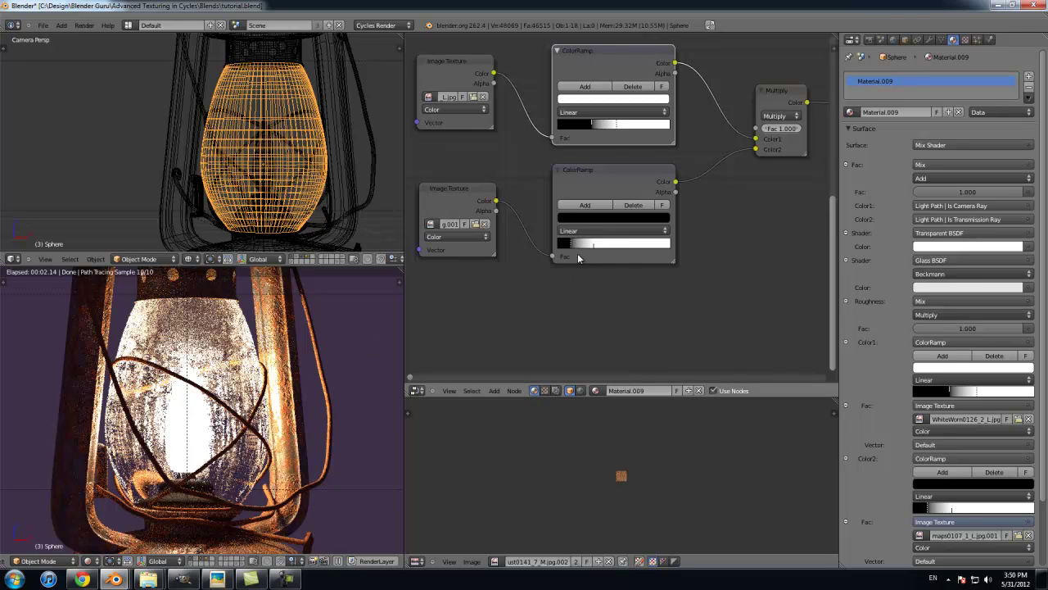
{"action": "left_click_drag", "start_coordinate": [610, 124], "coordinate": [616, 124]}
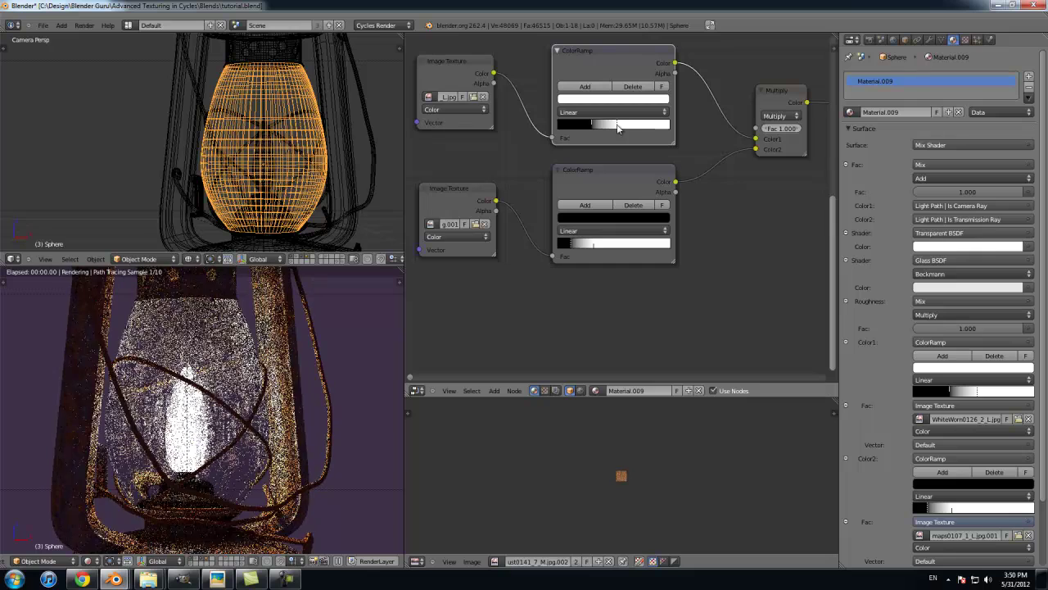
Step: Set the Glass BSDF's IOR to 2.000
{"action": "middle_click_drag", "start_coordinate": [767, 255], "coordinate": [460, 282]}
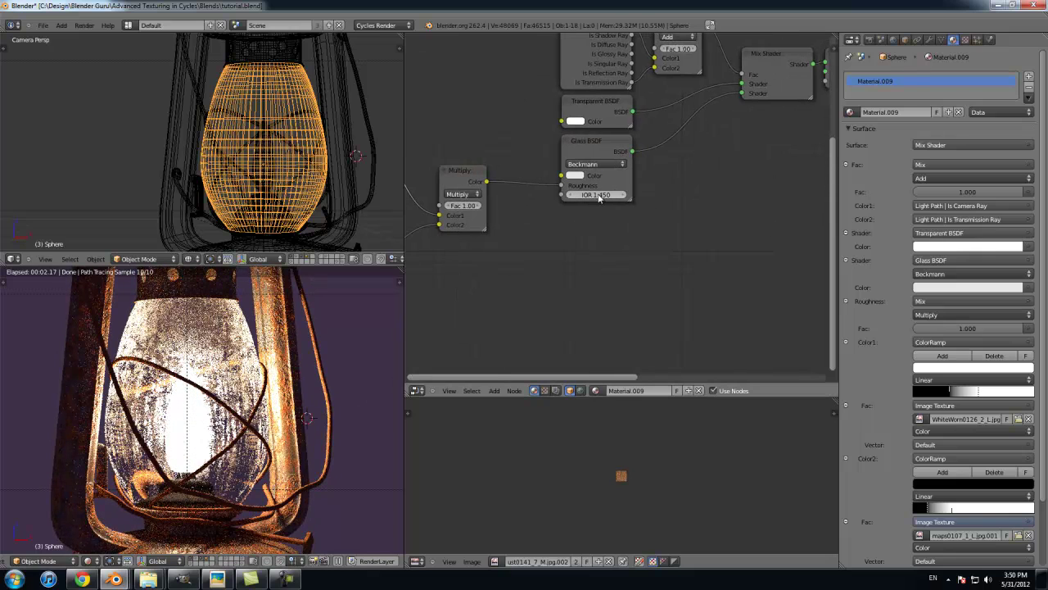
{"action": "left_click", "coordinate": [596, 195]}
{"action": "type", "text": "2"}
{"action": "key", "text": "Return"}
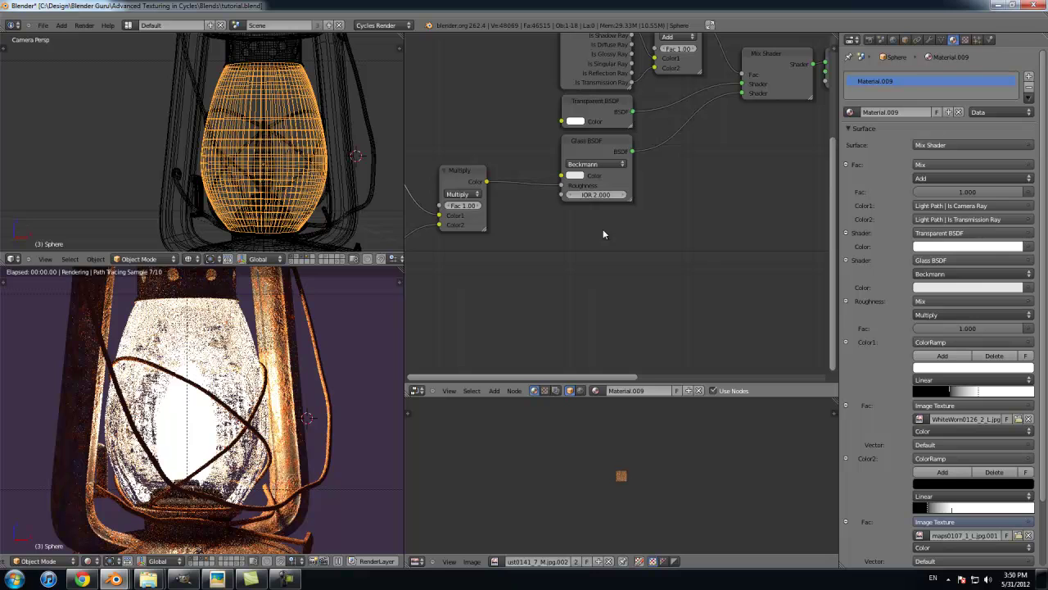
Step: Compare the Glass BSDF's IOR at 1.100 and 1.200 in the rendered preview, and settle on 1.100
{"action": "left_click", "coordinate": [592, 195]}
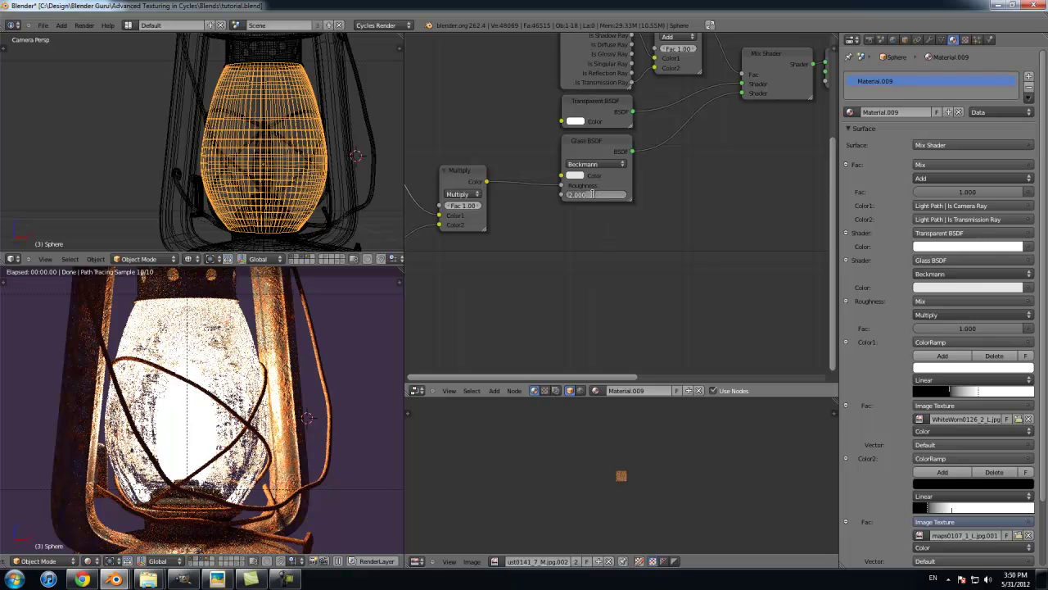
{"action": "type", "text": "1.1"}
{"action": "key", "text": "Return"}
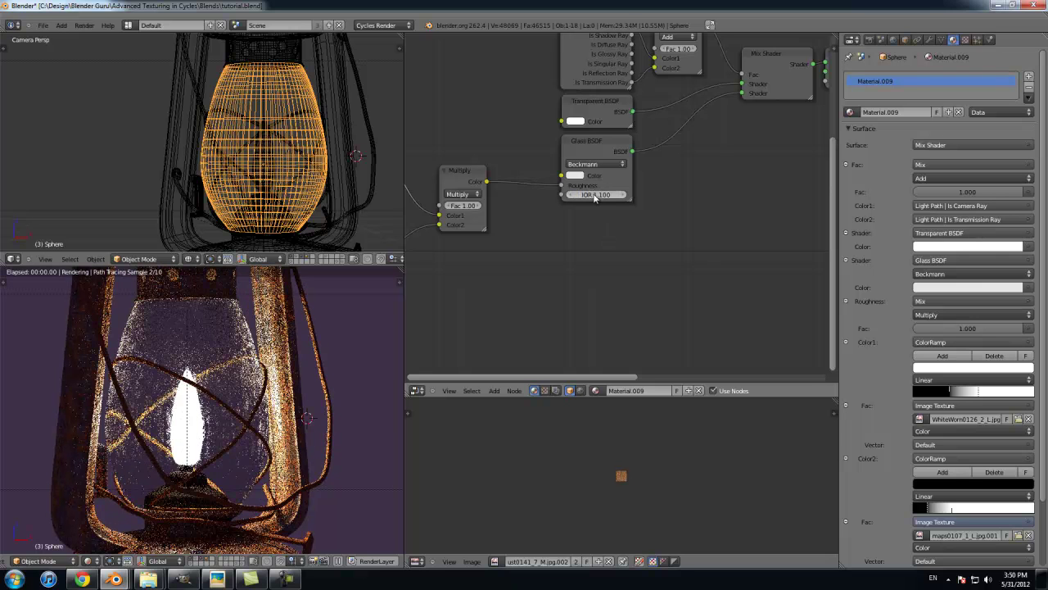
{"action": "left_click", "coordinate": [618, 195]}
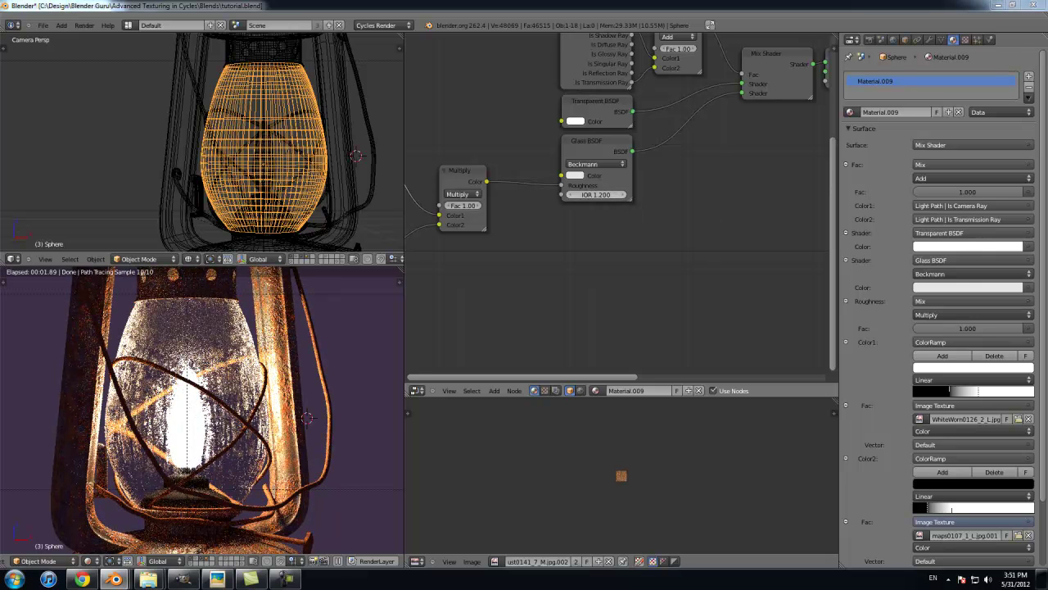
{"action": "left_click", "coordinate": [595, 195]}
{"action": "type", "text": "1.1"}
{"action": "key", "text": "Return"}
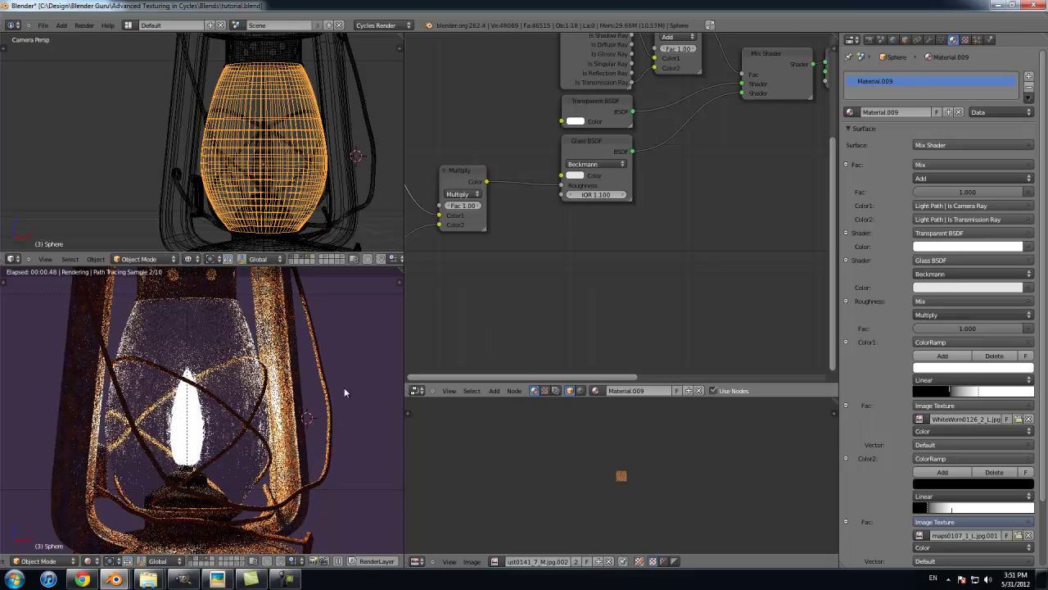
{"action": "scroll", "coordinate": [317, 389], "scroll_direction": "down", "scroll_amount": 2}
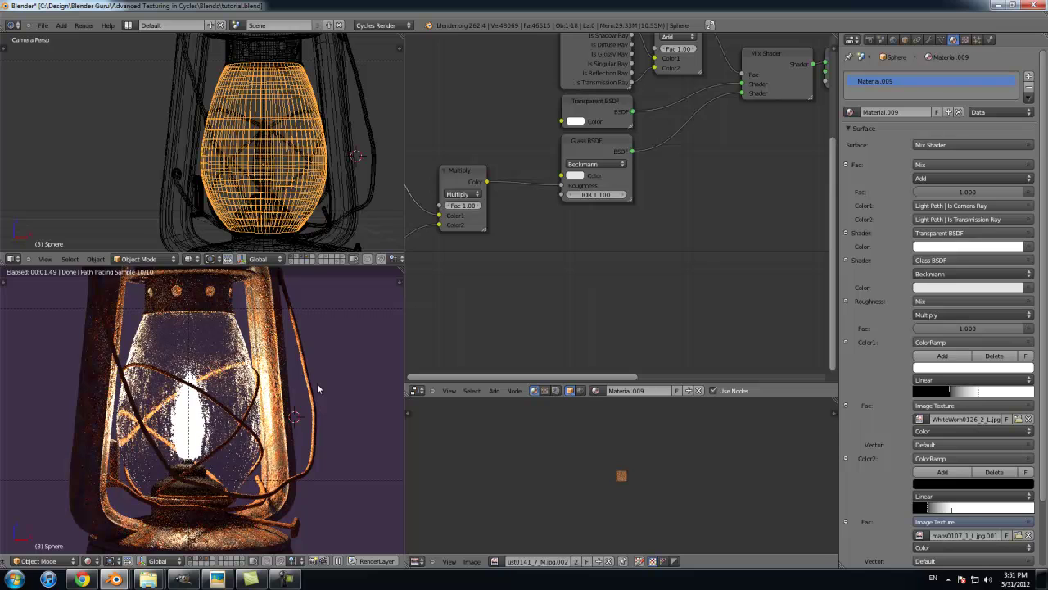
{"action": "scroll", "coordinate": [317, 389], "scroll_direction": "up", "scroll_amount": 3}
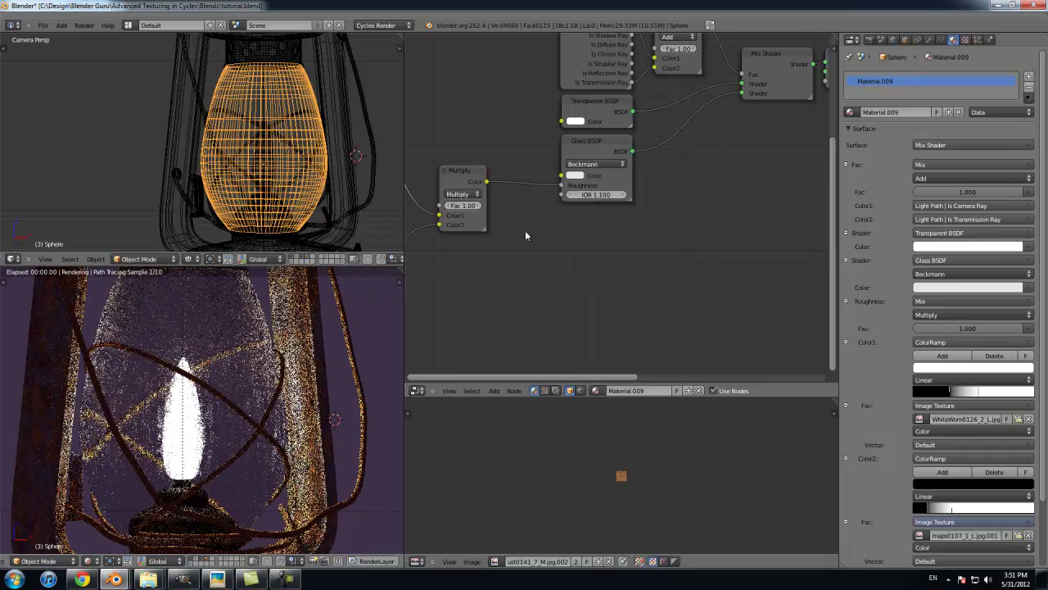
Step: Reposition the plaster Image Texture and ColorRamp nodes, and link the ramp's Color output to the Glass BSDF's Color
{"action": "scroll", "coordinate": [528, 232], "scroll_direction": "down", "scroll_amount": 2}
{"action": "middle_click_drag", "start_coordinate": [559, 211], "coordinate": [615, 269]}
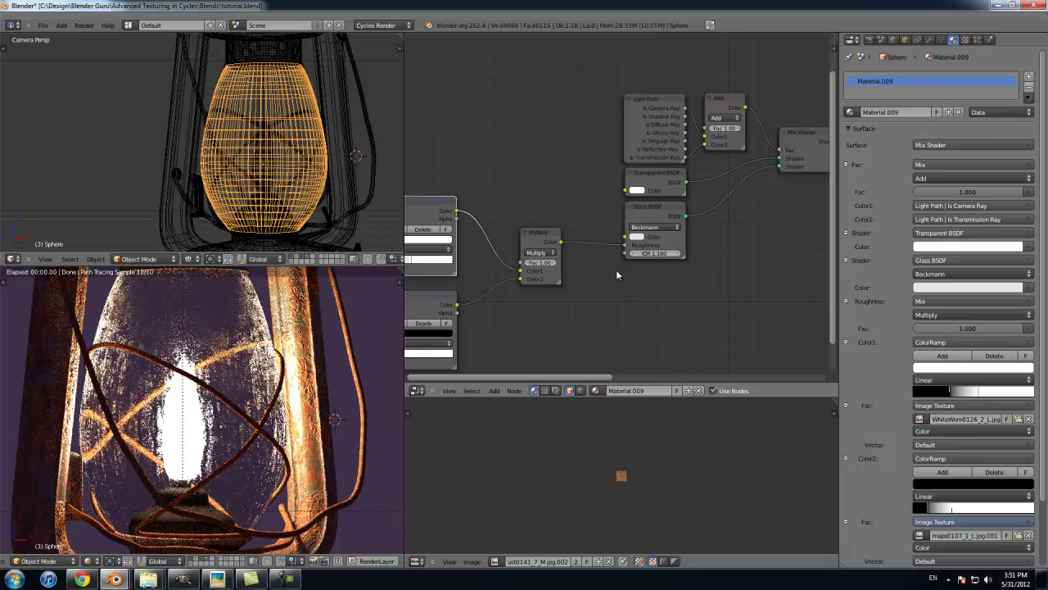
{"action": "scroll", "coordinate": [616, 275], "scroll_direction": "up", "scroll_amount": 1}
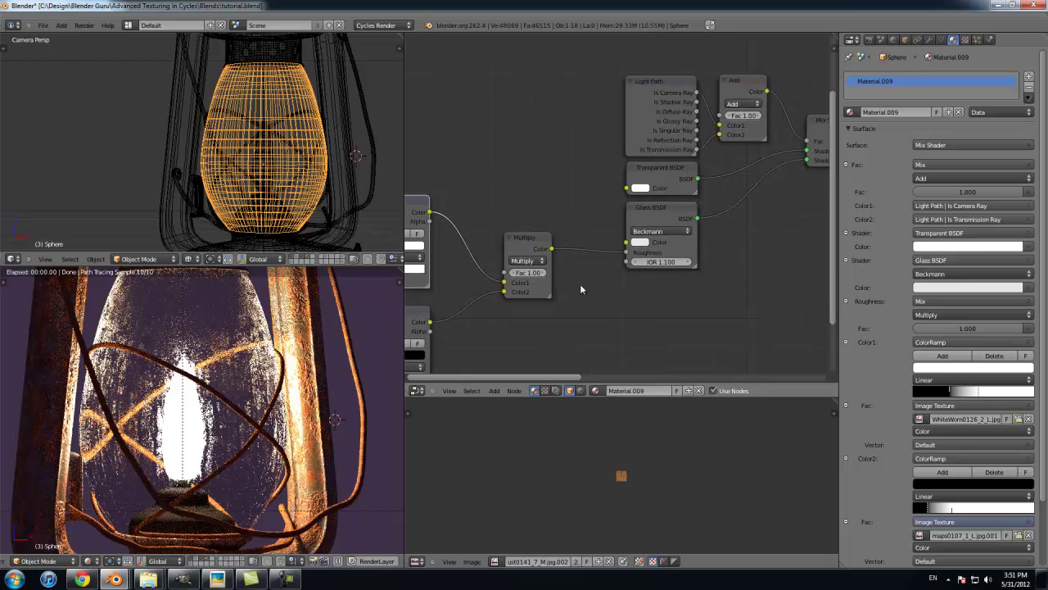
{"action": "scroll", "coordinate": [611, 287], "scroll_direction": "down", "scroll_amount": 4}
{"action": "scroll", "coordinate": [648, 240], "scroll_direction": "up", "scroll_amount": 1}
{"action": "middle_click_drag", "start_coordinate": [453, 280], "coordinate": [536, 275]}
{"action": "scroll", "coordinate": [647, 240], "scroll_direction": "down", "scroll_amount": 4}
{"action": "scroll", "coordinate": [534, 274], "scroll_direction": "up", "scroll_amount": 5}
{"action": "middle_click_drag", "start_coordinate": [472, 239], "coordinate": [600, 244]}
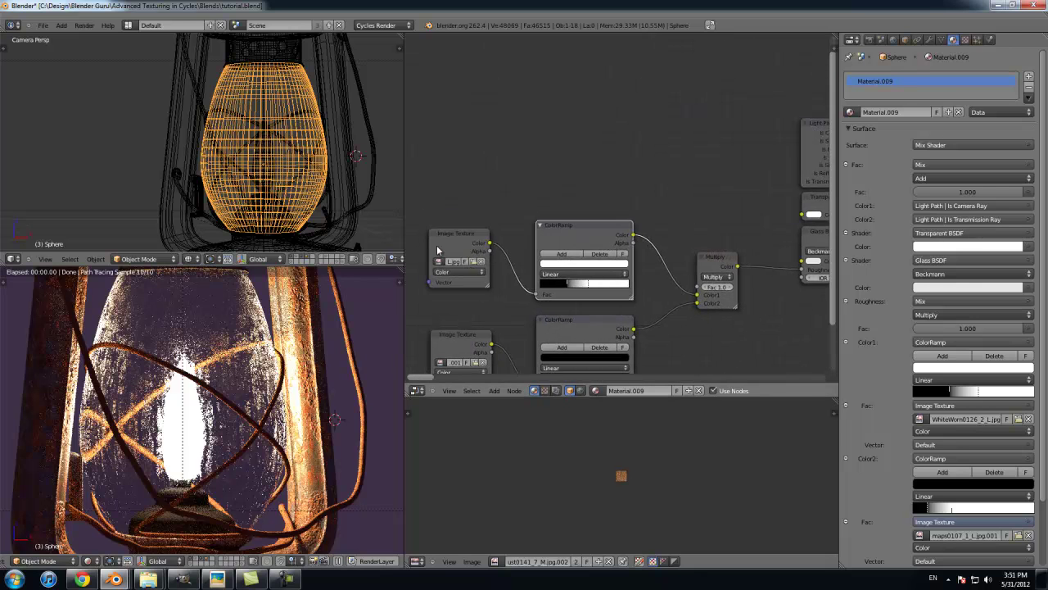
{"action": "left_click_drag", "start_coordinate": [558, 235], "coordinate": [554, 244]}
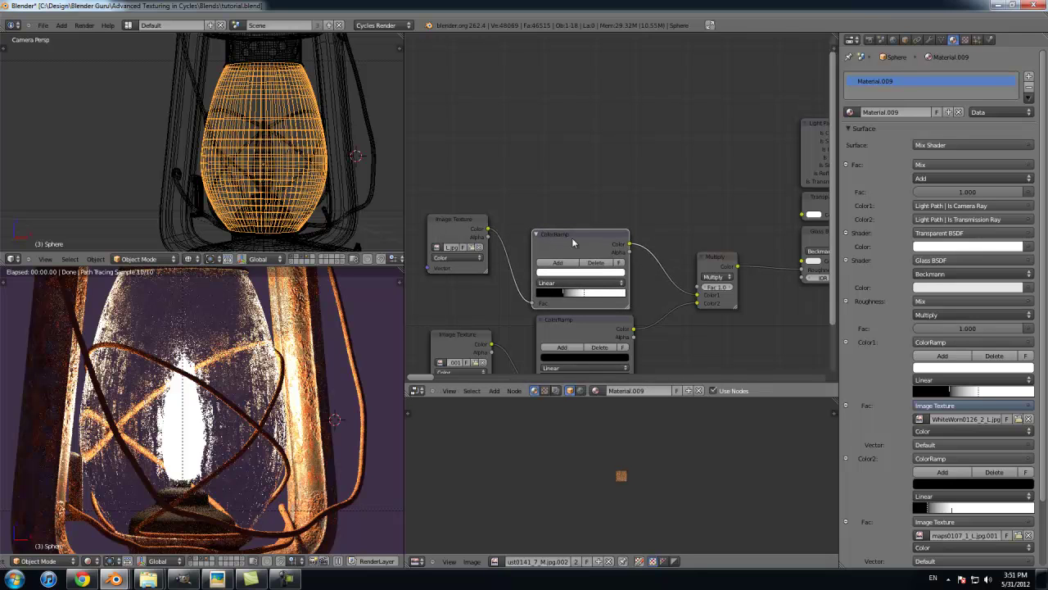
{"action": "left_click_drag", "start_coordinate": [630, 245], "coordinate": [803, 263]}
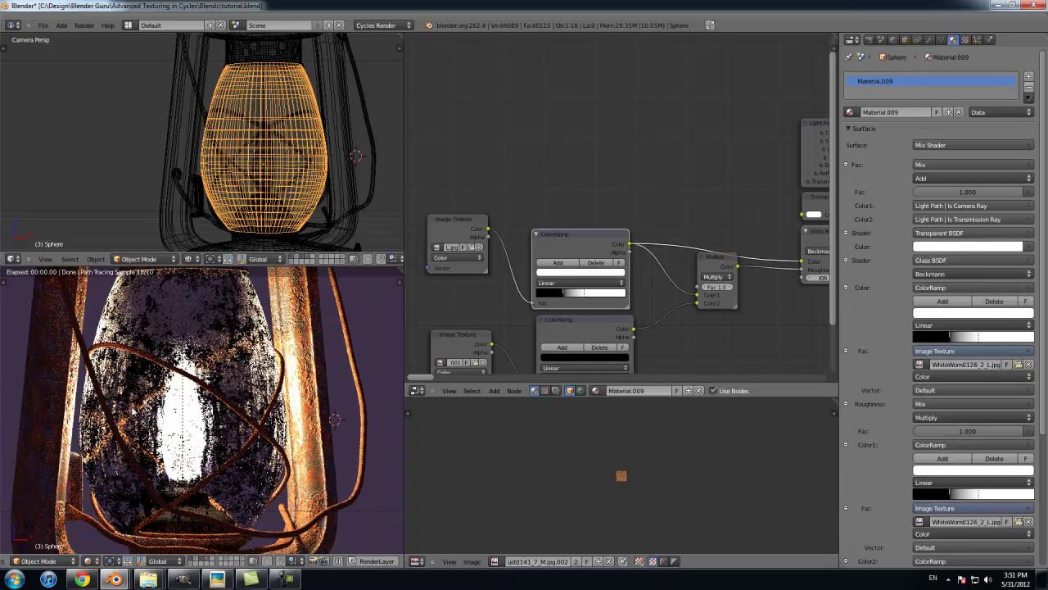
Step: Duplicate the plaster ColorRamp above the original and feed its Fac from the plaster Image Texture
{"action": "scroll", "coordinate": [573, 241], "scroll_direction": "down", "scroll_amount": 1}
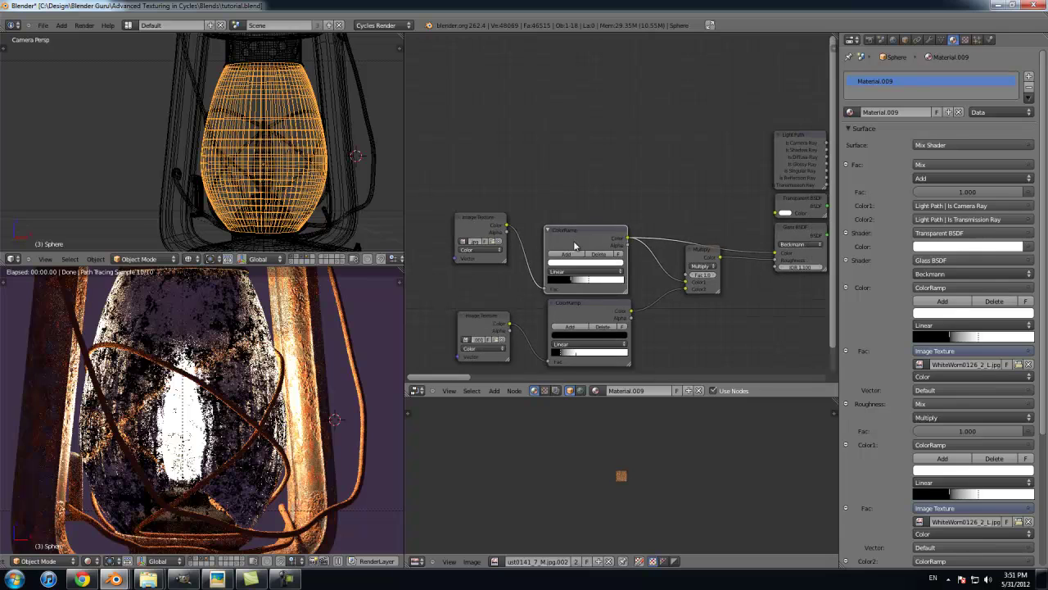
{"action": "key", "text": "shift+d"}
{"action": "left_click", "coordinate": [579, 155]}
{"action": "left_click_drag", "start_coordinate": [508, 227], "coordinate": [546, 196]}
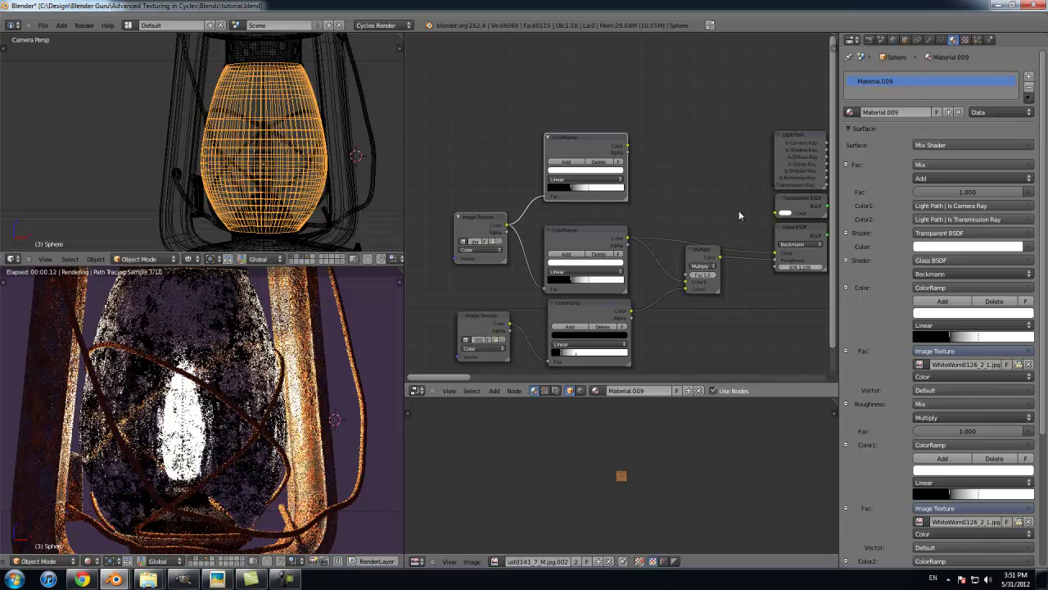
Step: Shift the plaster image and duplicate ramp slightly, and connect the duplicate ramp's Color to the Glass BSDF's Color in place of the original
{"action": "key", "text": "g"}
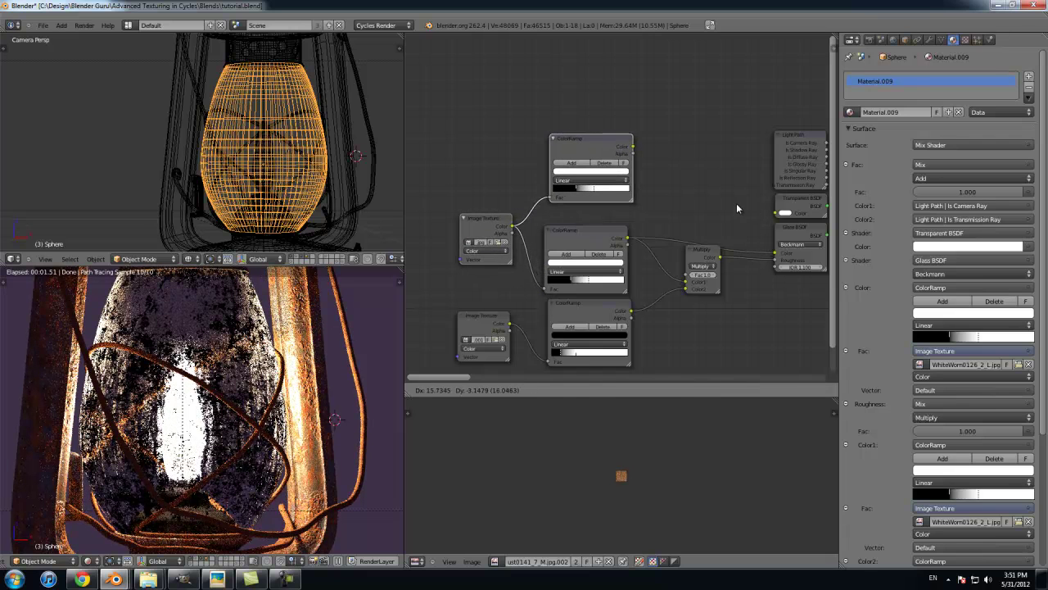
{"action": "left_click", "coordinate": [736, 208]}
{"action": "left_click", "coordinate": [604, 139]}
{"action": "left_click_drag", "start_coordinate": [630, 150], "coordinate": [775, 252]}
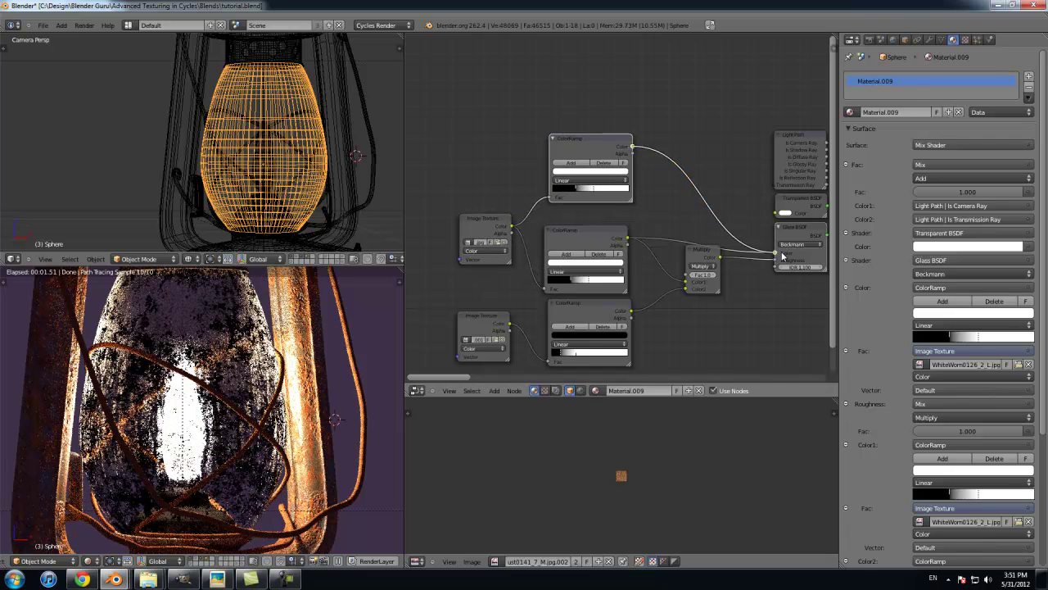
Step: Place the duplicate ramp's dark stop at the start, colour it dark brown, and position its white stop at about 37%
{"action": "left_click_drag", "start_coordinate": [578, 190], "coordinate": [593, 187]}
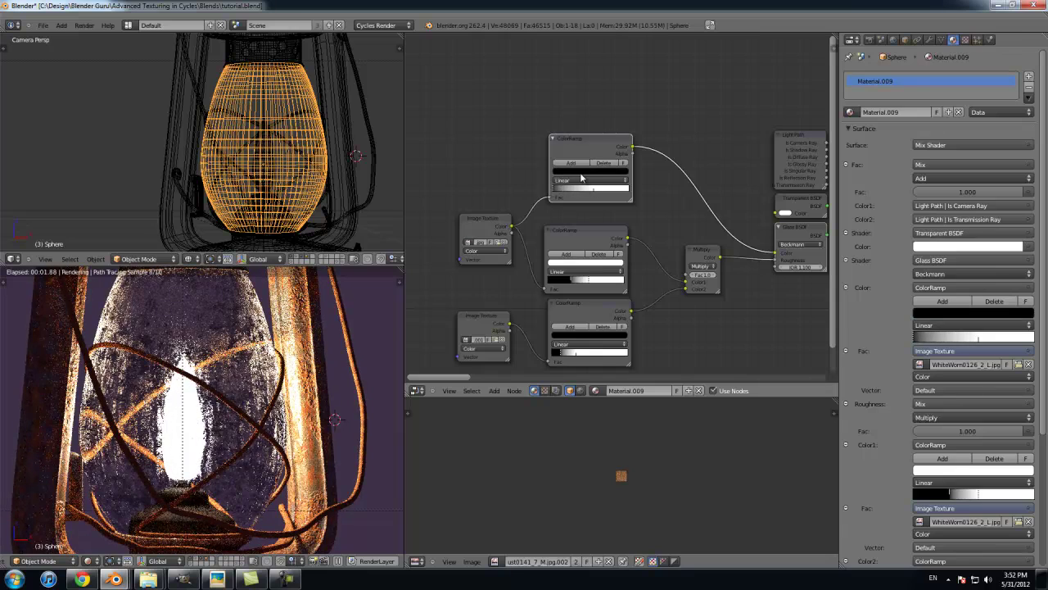
{"action": "left_click", "coordinate": [580, 172]}
{"action": "left_click", "coordinate": [614, 103]}
{"action": "left_click_drag", "start_coordinate": [584, 110], "coordinate": [577, 121]}
{"action": "left_click", "coordinate": [613, 114]}
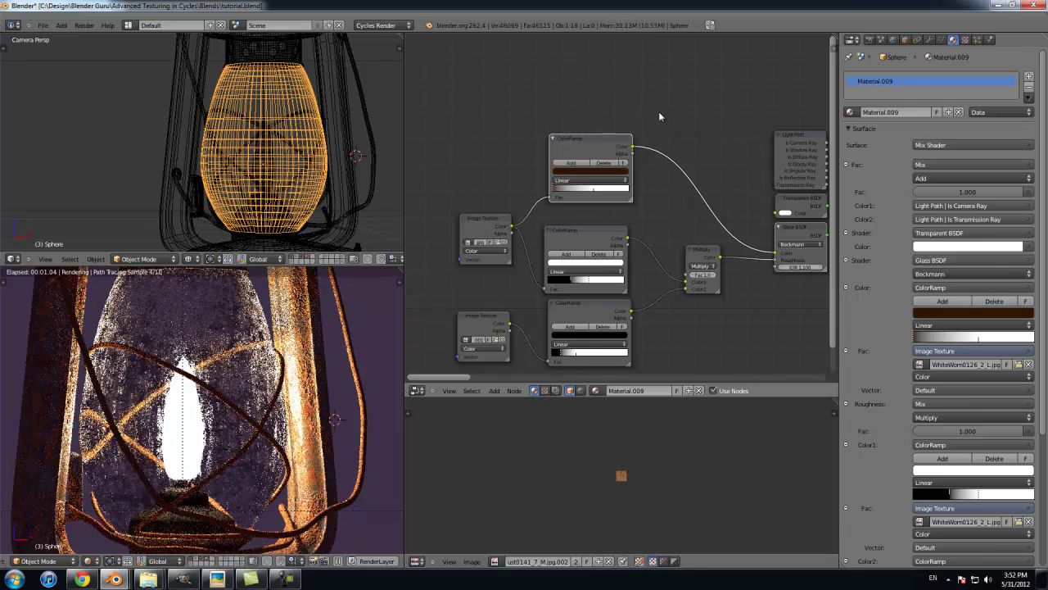
{"action": "mouse_move", "coordinate": [581, 194]}
{"action": "left_mouse_down"}
{"action": "mouse_move", "coordinate": [607, 194]}
{"action": "mouse_move", "coordinate": [575, 191]}
{"action": "left_mouse_up"}
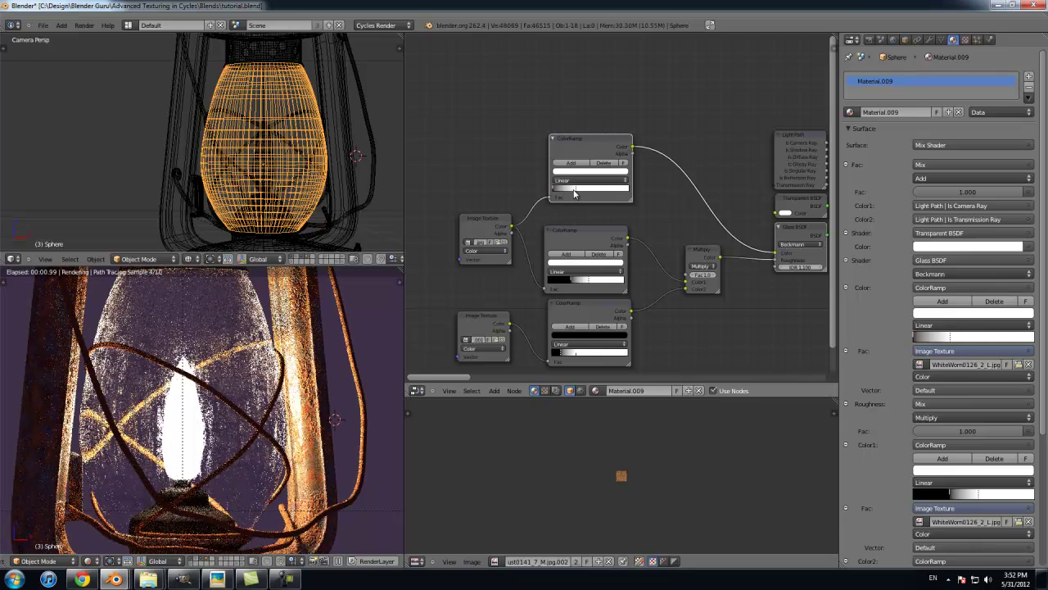
{"action": "left_click_drag", "start_coordinate": [574, 192], "coordinate": [581, 192]}
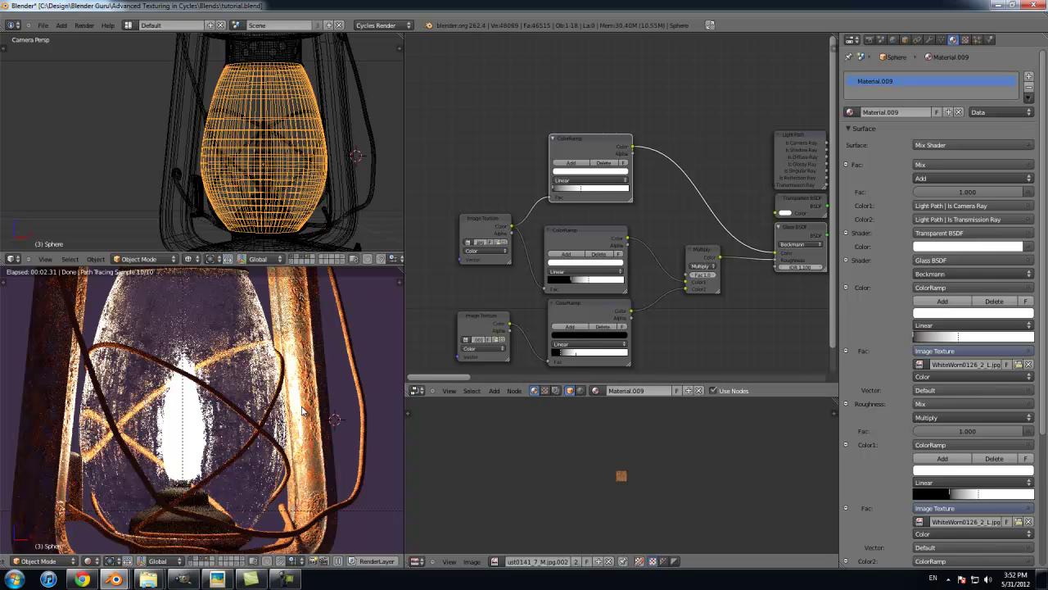
Step: Show the whole lantern in the rendered preview, and display the wireframe view in solid shading from a distant user perspective
{"action": "scroll", "coordinate": [246, 418], "scroll_direction": "down", "scroll_amount": 5}
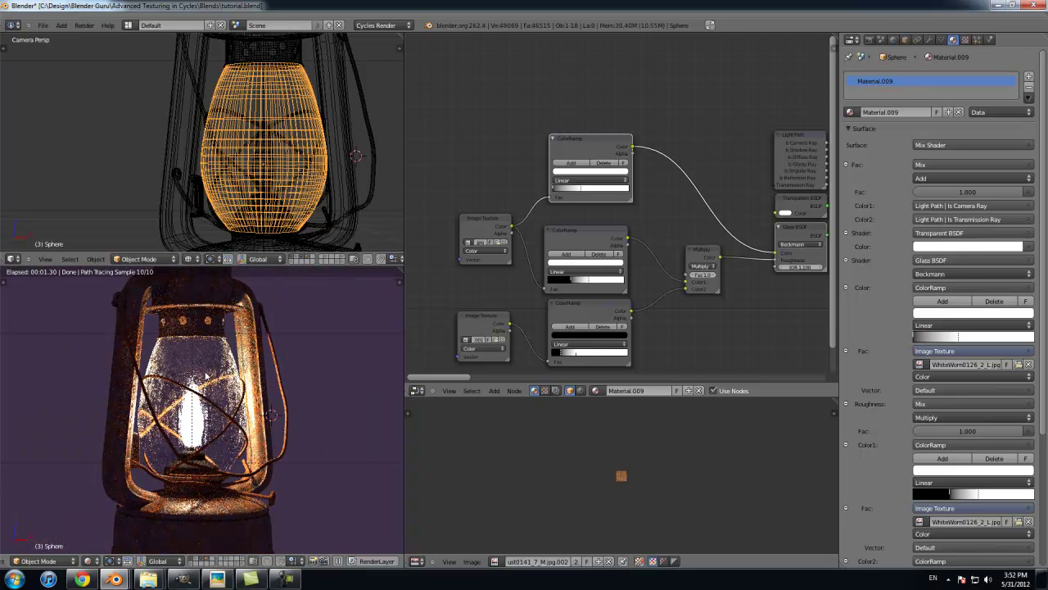
{"action": "scroll", "coordinate": [207, 375], "scroll_direction": "down", "scroll_amount": 4}
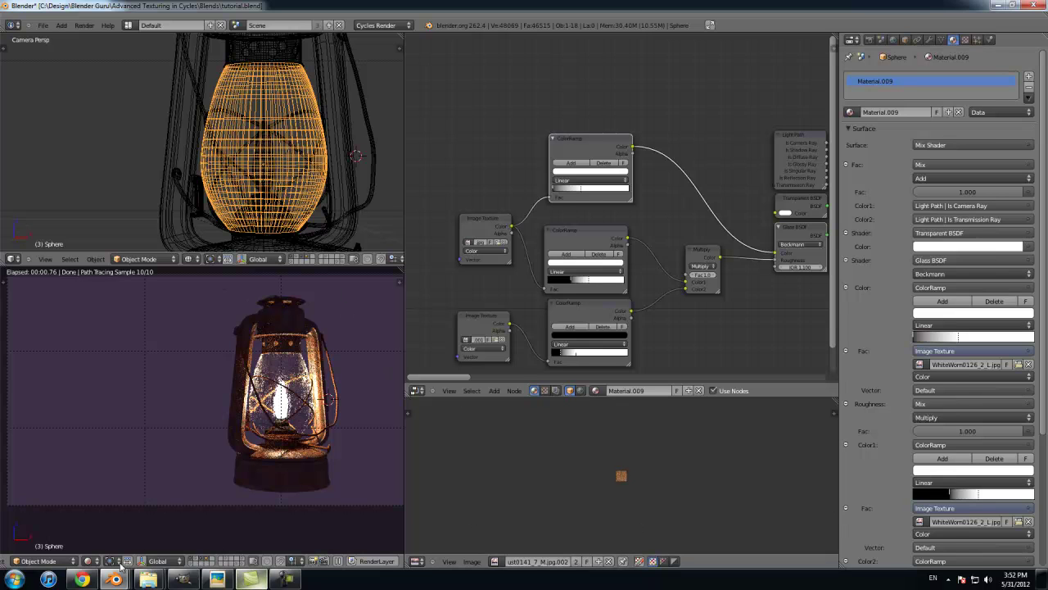
{"action": "scroll", "coordinate": [252, 201], "scroll_direction": "down", "scroll_amount": 4}
{"action": "mouse_move", "coordinate": [253, 200]}
{"action": "middle_mouse_down"}
{"action": "mouse_move", "coordinate": [229, 195]}
{"action": "mouse_move", "coordinate": [251, 212]}
{"action": "middle_mouse_up"}
{"action": "key", "text": "z"}
{"action": "scroll", "coordinate": [232, 195], "scroll_direction": "down", "scroll_amount": 3}
{"action": "scroll", "coordinate": [233, 199], "scroll_direction": "down", "scroll_amount": 3}
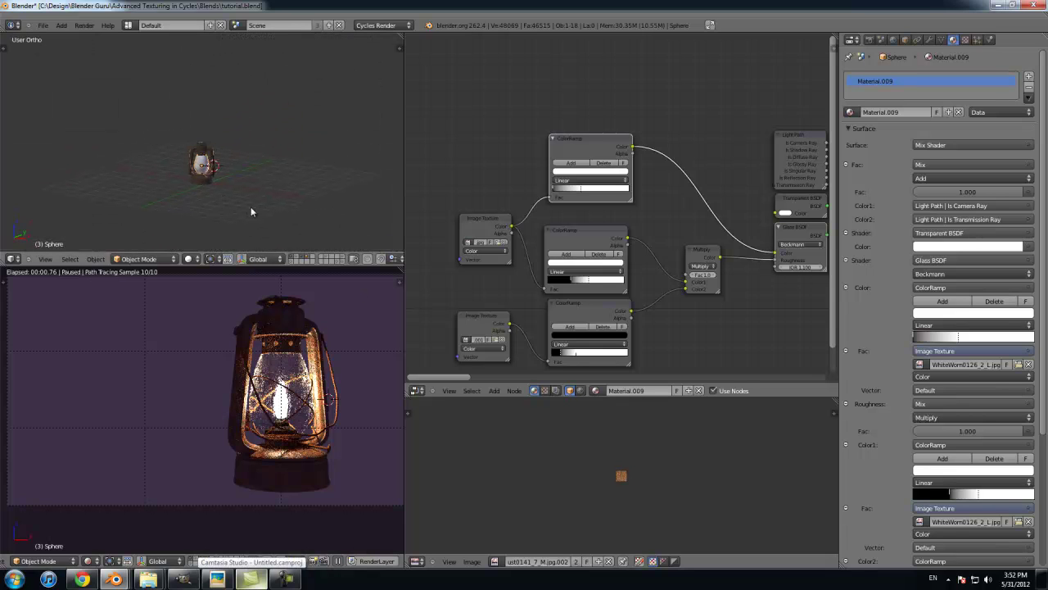
Step: Show the layer containing the surrounding scene as well and select the plank floor plane beneath the posts
{"action": "left_click", "coordinate": [298, 260], "text": "shift"}
{"action": "scroll", "coordinate": [260, 178], "scroll_direction": "down", "scroll_amount": 6}
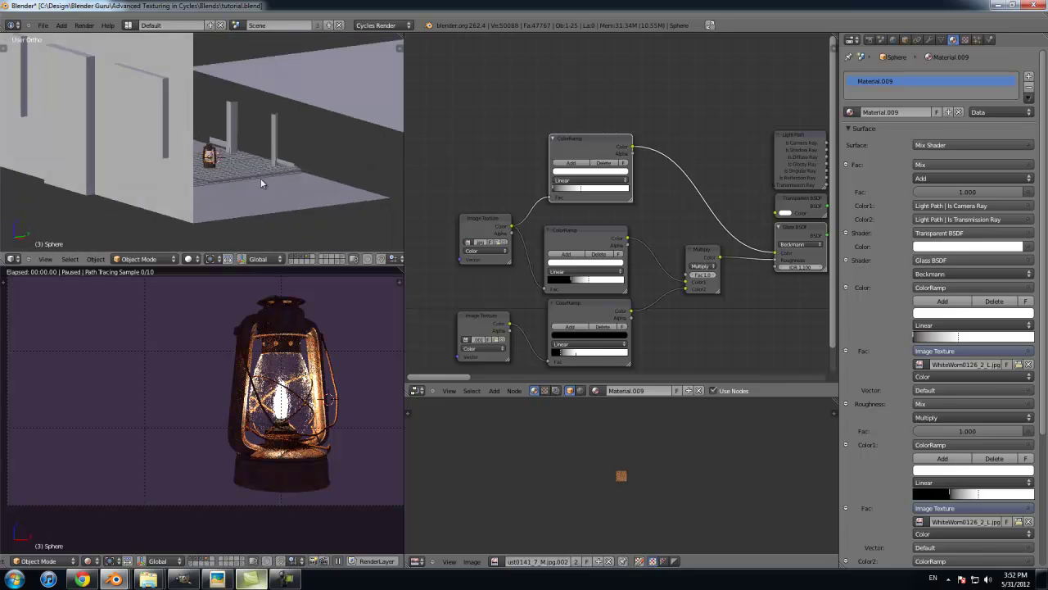
{"action": "middle_click_drag", "start_coordinate": [197, 180], "coordinate": [225, 225]}
{"action": "right_click", "coordinate": [211, 156]}
{"action": "right_click", "coordinate": [201, 171]}
{"action": "scroll", "coordinate": [202, 171], "scroll_direction": "up", "scroll_amount": 3}
{"action": "scroll", "coordinate": [221, 213], "scroll_direction": "up", "scroll_amount": 3}
{"action": "scroll", "coordinate": [218, 88], "scroll_direction": "up", "scroll_amount": 2}
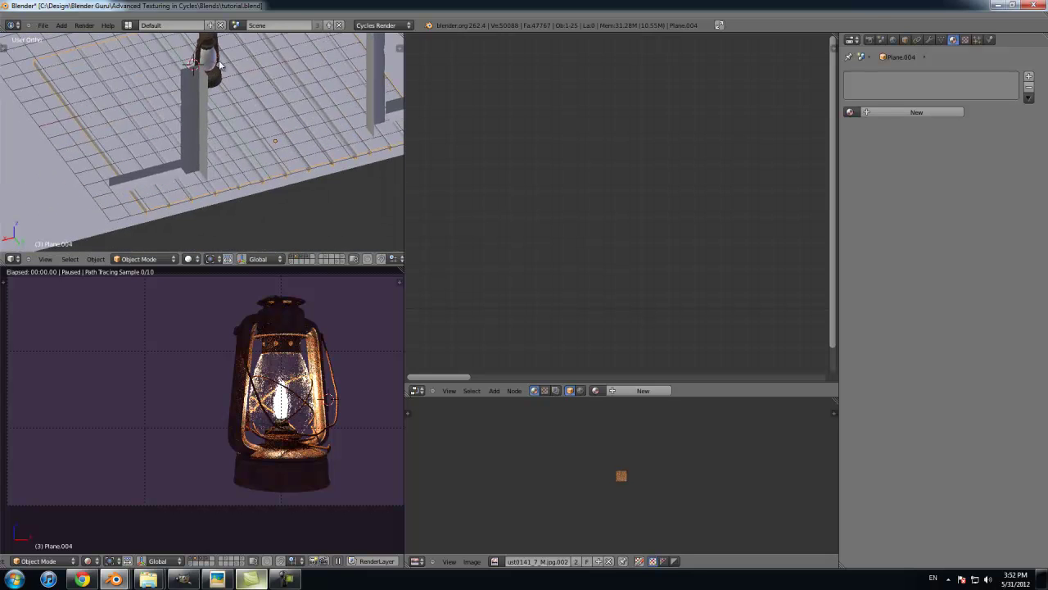
{"action": "middle_click_drag", "start_coordinate": [274, 161], "coordinate": [203, 193]}
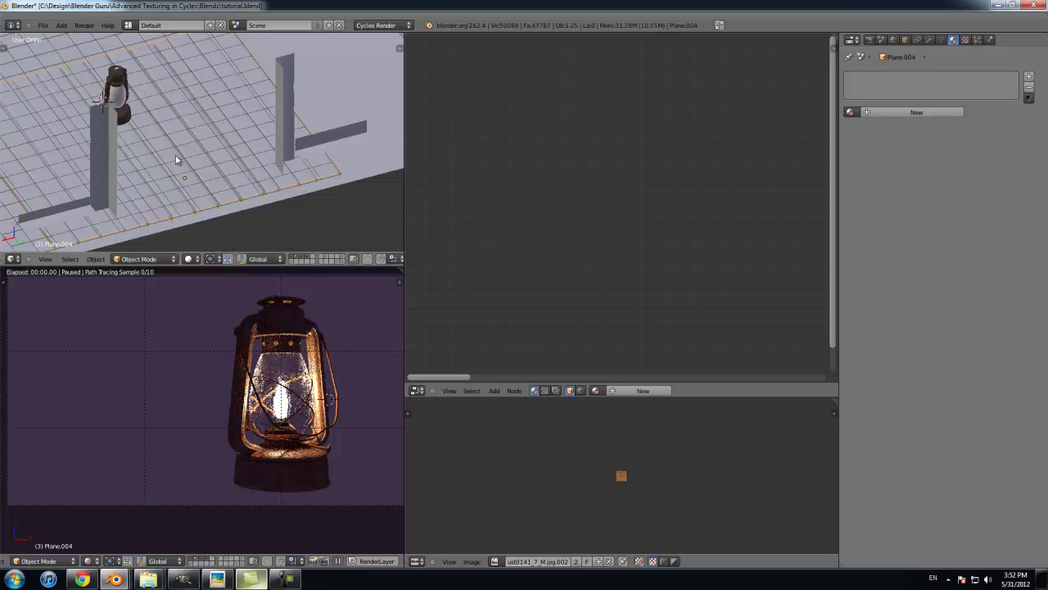
{"action": "scroll", "coordinate": [231, 206], "scroll_direction": "down", "scroll_amount": 5}
{"action": "scroll", "coordinate": [231, 205], "scroll_direction": "up", "scroll_amount": 5}
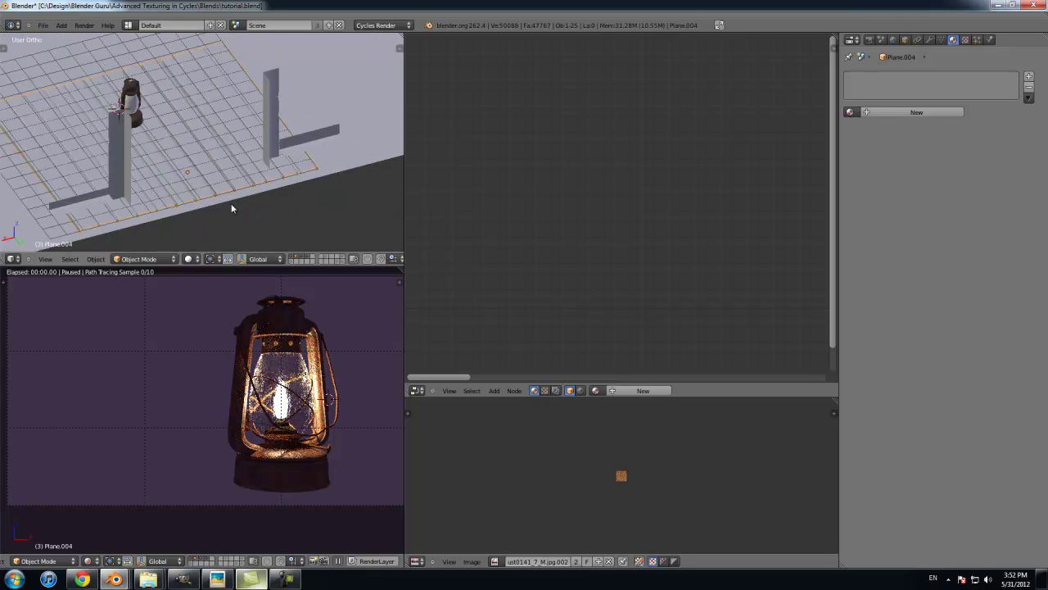
{"action": "scroll", "coordinate": [503, 329], "scroll_direction": "down", "scroll_amount": 5}
Step: Create a new material on the floor plane and name it WoodPlanks
{"action": "left_click", "coordinate": [915, 112]}
{"action": "double_click", "coordinate": [905, 111]}
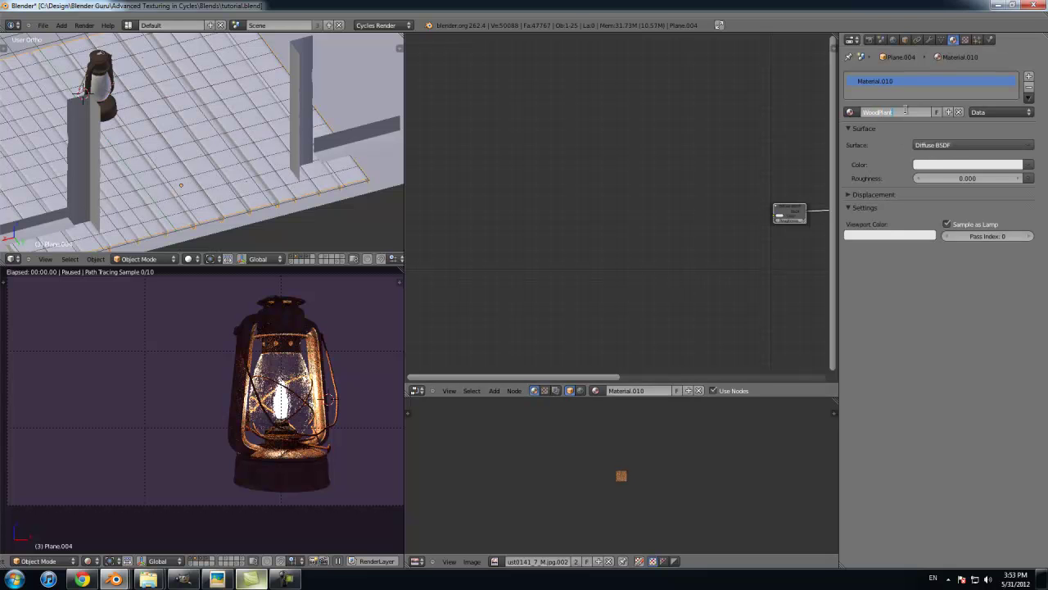
{"action": "type", "text": "WoodPlanks"}
{"action": "key", "text": "Return"}
Step: Add an Image Texture node beside the floor material's Diffuse BSDF node
{"action": "scroll", "coordinate": [732, 227], "scroll_direction": "up", "scroll_amount": 3}
{"action": "middle_click_drag", "start_coordinate": [645, 208], "coordinate": [510, 199]}
{"action": "key", "text": "shift+a"}
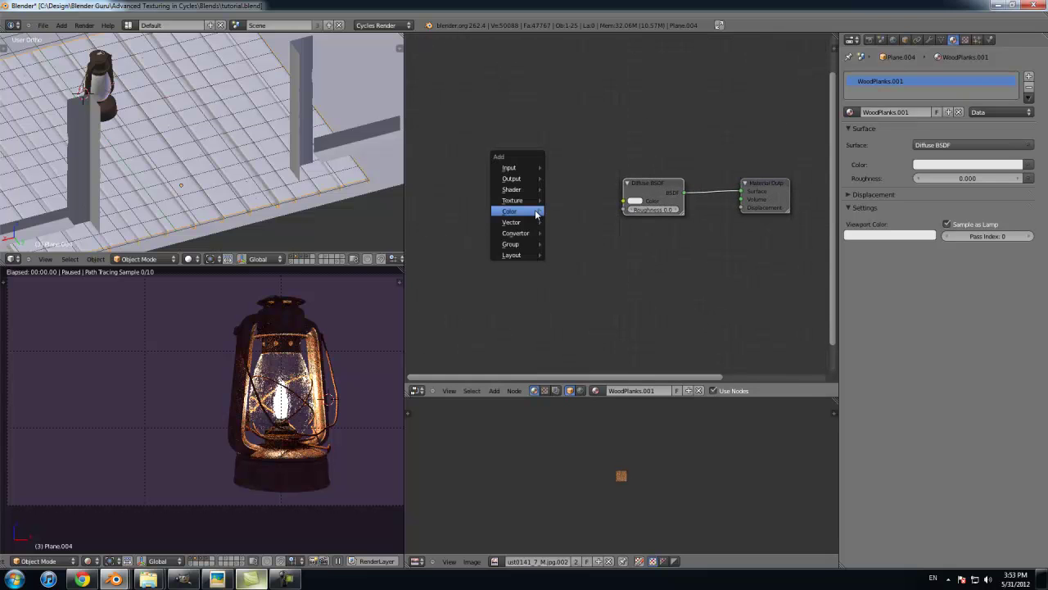
{"action": "mouse_move", "coordinate": [534, 201]}
{"action": "left_click", "coordinate": [574, 199]}
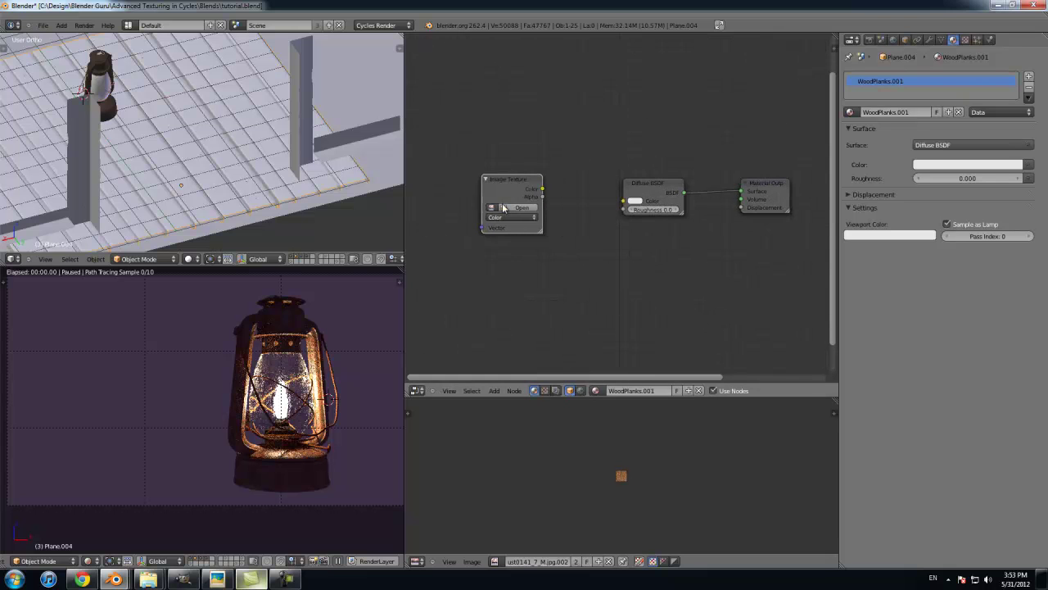
Step: Load WoodPlanksDirty0031_7_L.jpg from the project's Textures folder into the Image Texture node, browsing the files as thumbnails
{"action": "left_click", "coordinate": [514, 211]}
{"action": "left_click", "coordinate": [524, 213]}
{"action": "left_click", "coordinate": [31, 266]}
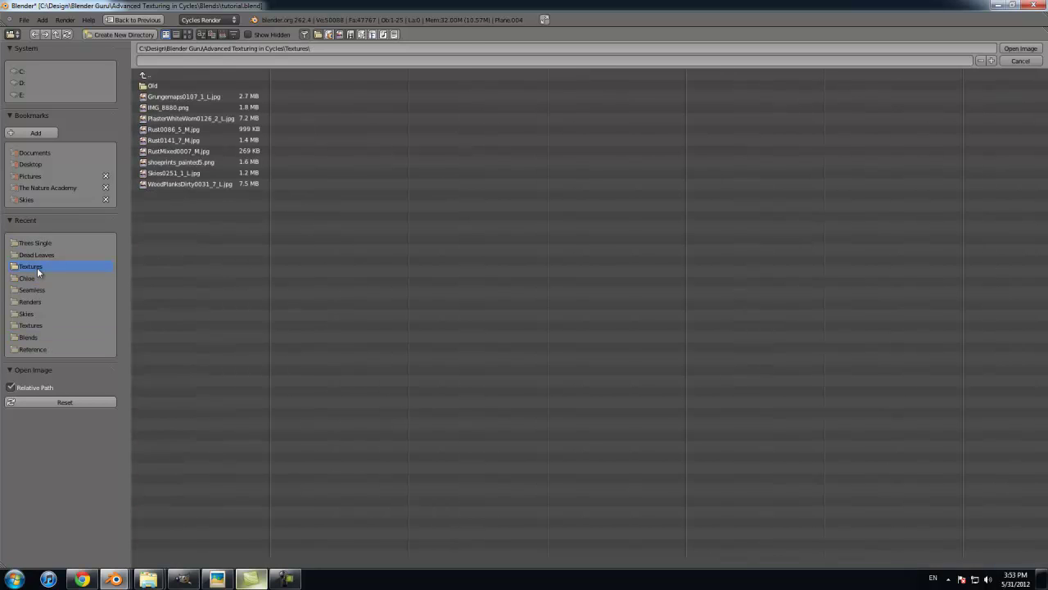
{"action": "left_click", "coordinate": [187, 34]}
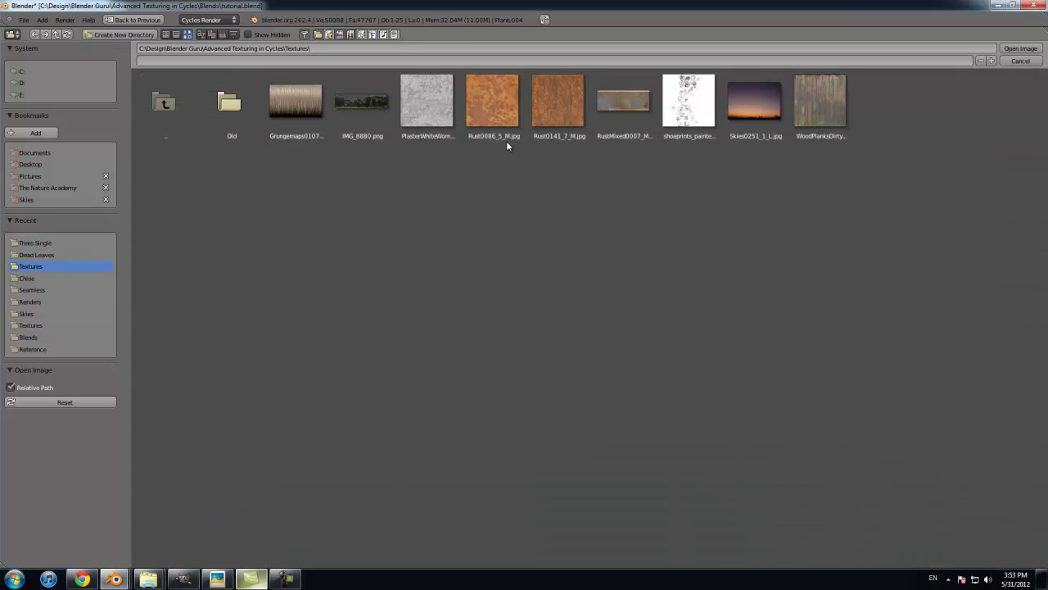
{"action": "left_click", "coordinate": [815, 92]}
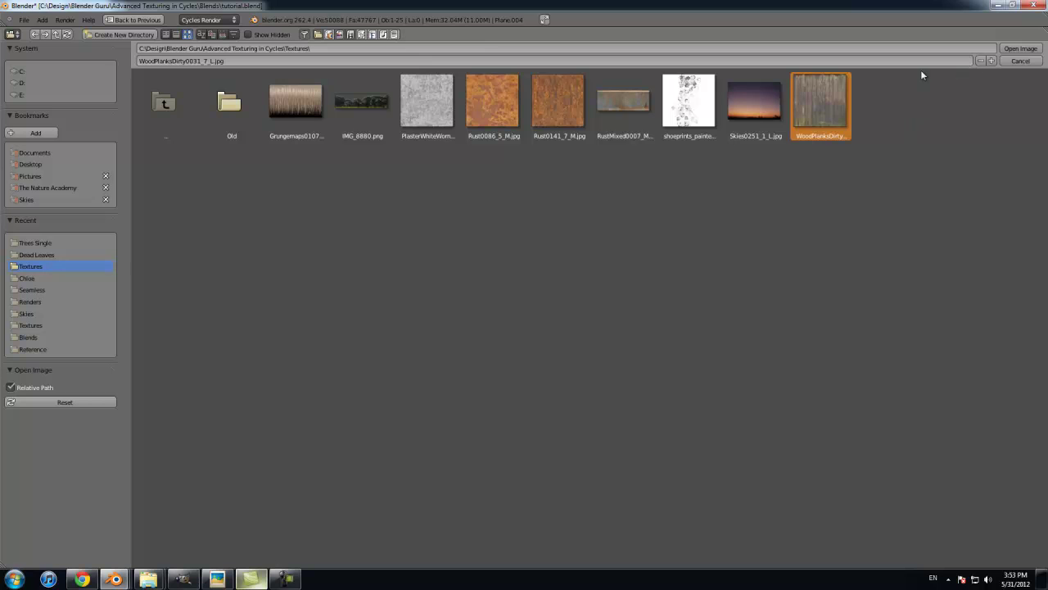
{"action": "left_click", "coordinate": [1016, 48]}
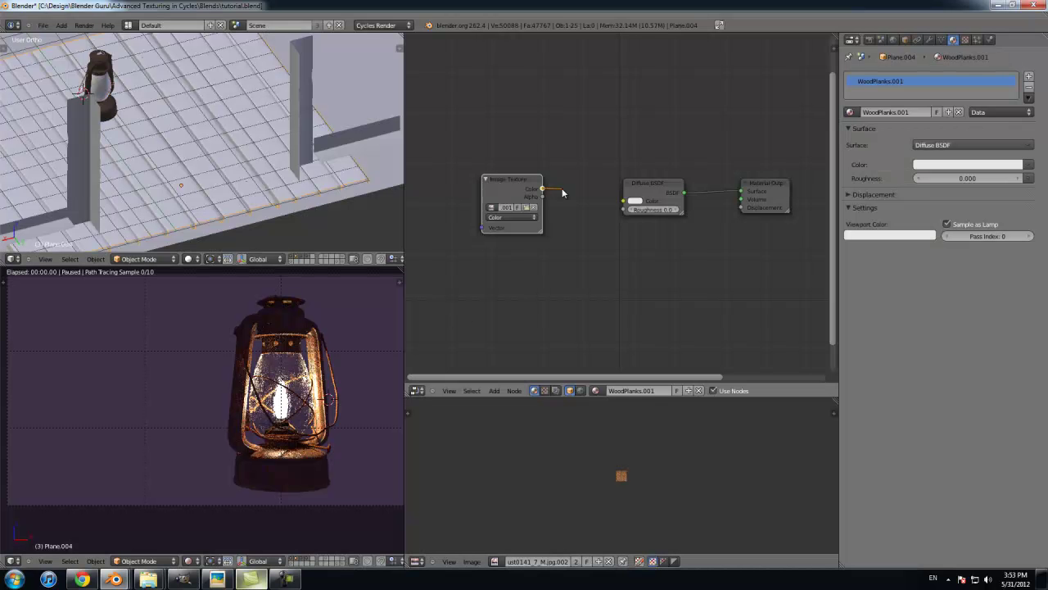
Step: Connect the image texture's Color output to the Diffuse BSDF Color input and resume the rendered preview, framing the floor
{"action": "left_click_drag", "start_coordinate": [622, 196], "coordinate": [624, 200]}
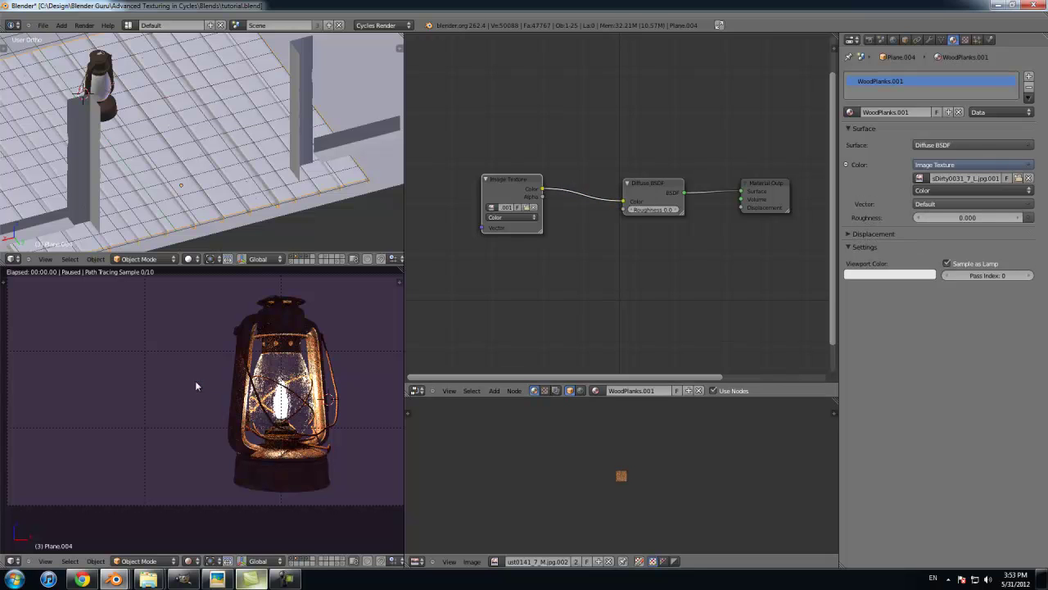
{"action": "scroll", "coordinate": [385, 561], "scroll_direction": "down", "scroll_amount": 5}
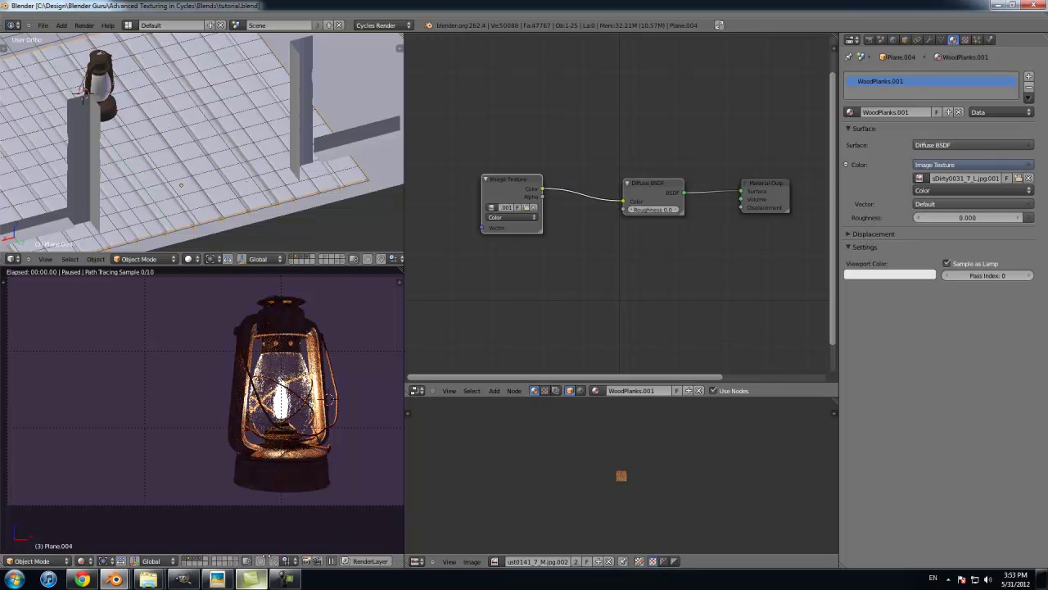
{"action": "left_click", "coordinate": [309, 561]}
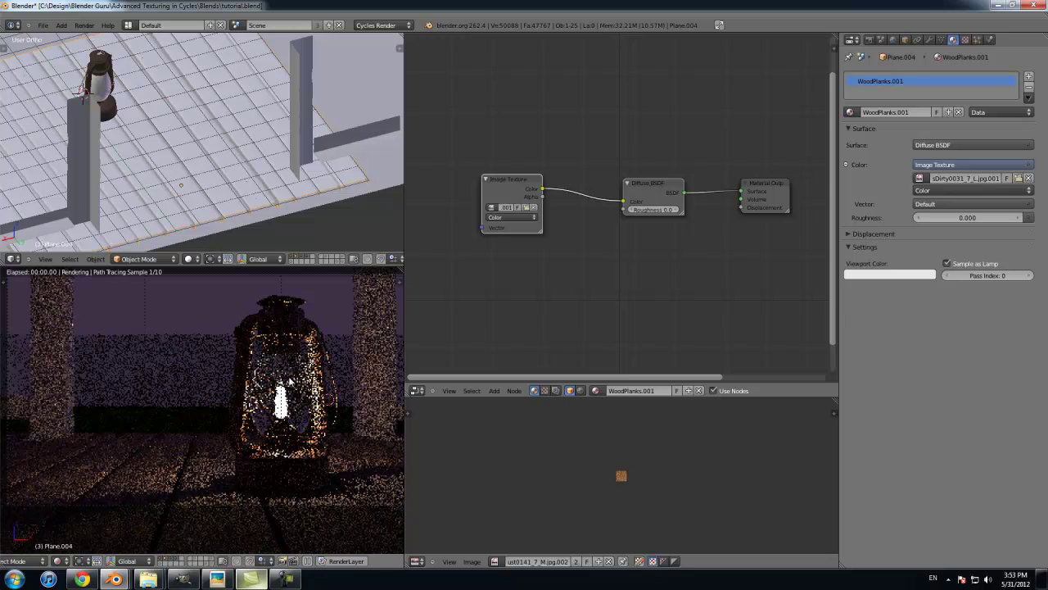
{"action": "mouse_move", "coordinate": [243, 449]}
{"action": "middle_mouse_down", "text": "shift"}
{"action": "mouse_move", "coordinate": [260, 381]}
{"action": "mouse_move", "coordinate": [257, 290]}
{"action": "middle_mouse_up", "text": "shift"}
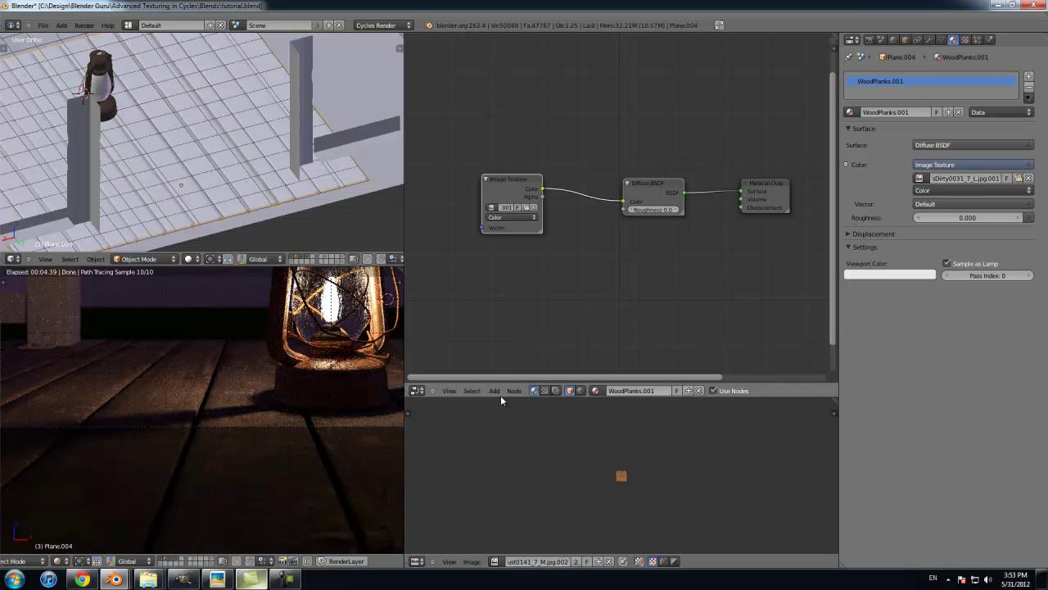
Step: Enlarge the image editor and select the whole floor mesh in Edit Mode to show its UVs over the wood texture
{"action": "left_click_drag", "start_coordinate": [500, 398], "coordinate": [500, 263]}
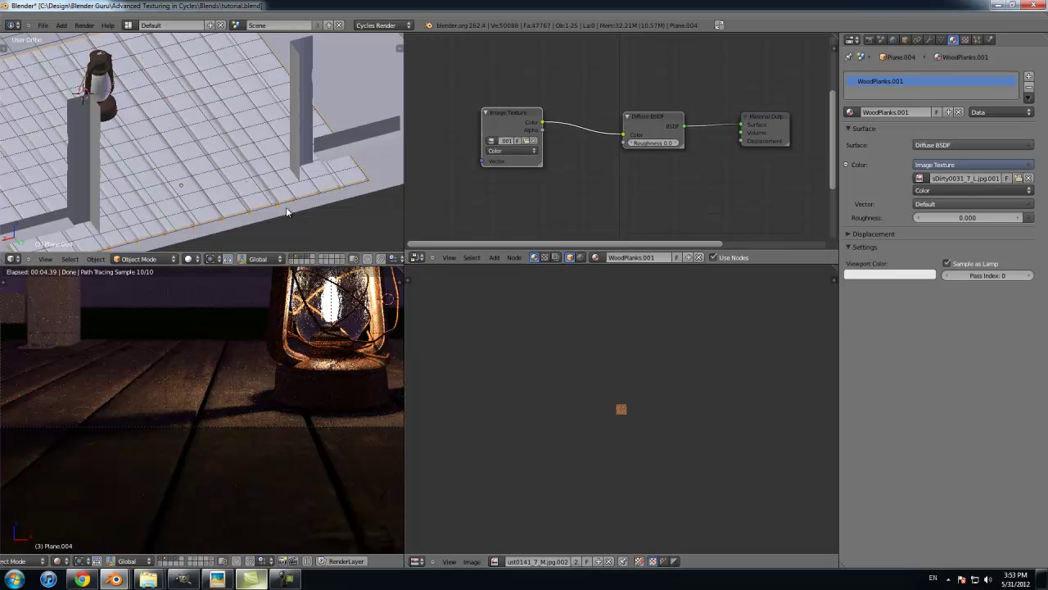
{"action": "key", "text": "Tab"}
{"action": "key", "text": "a"}
{"action": "key", "text": "a"}
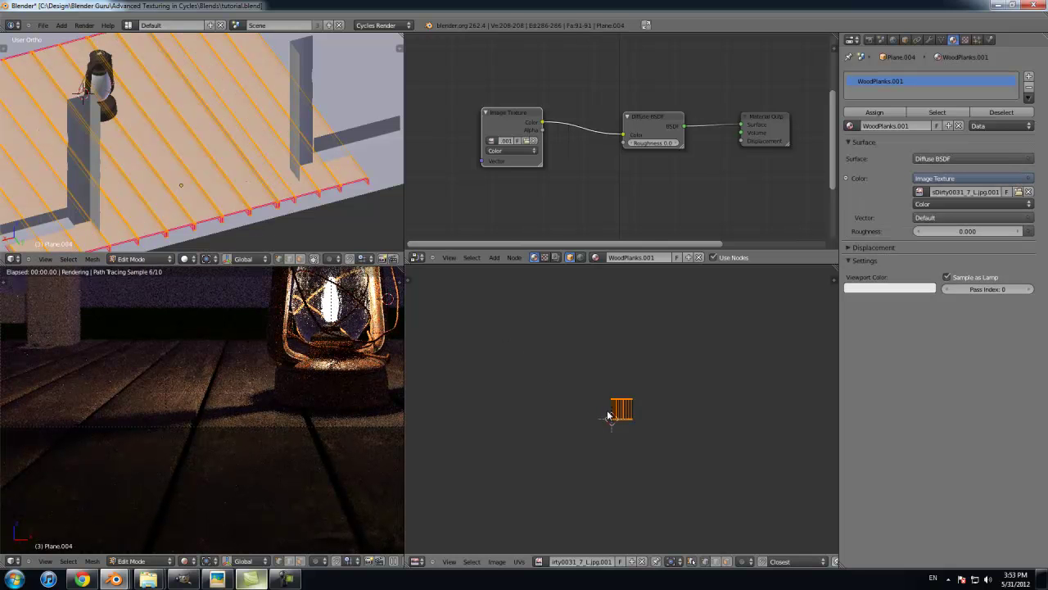
{"action": "scroll", "coordinate": [608, 415], "scroll_direction": "up", "scroll_amount": 2}
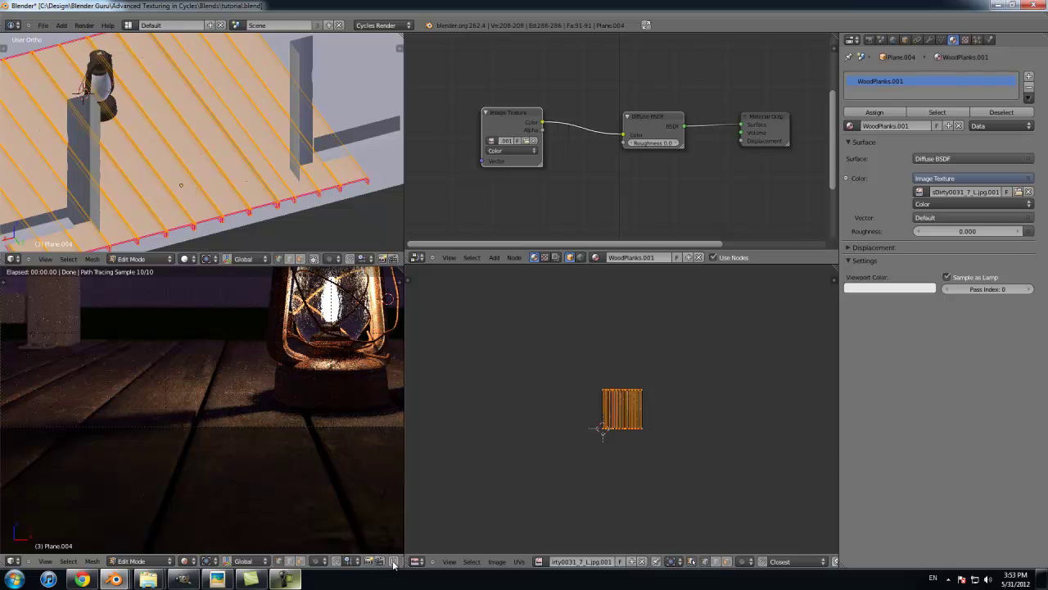
{"action": "scroll", "coordinate": [548, 482], "scroll_direction": "up", "scroll_amount": 5}
{"action": "scroll", "coordinate": [630, 443], "scroll_direction": "up", "scroll_amount": 4}
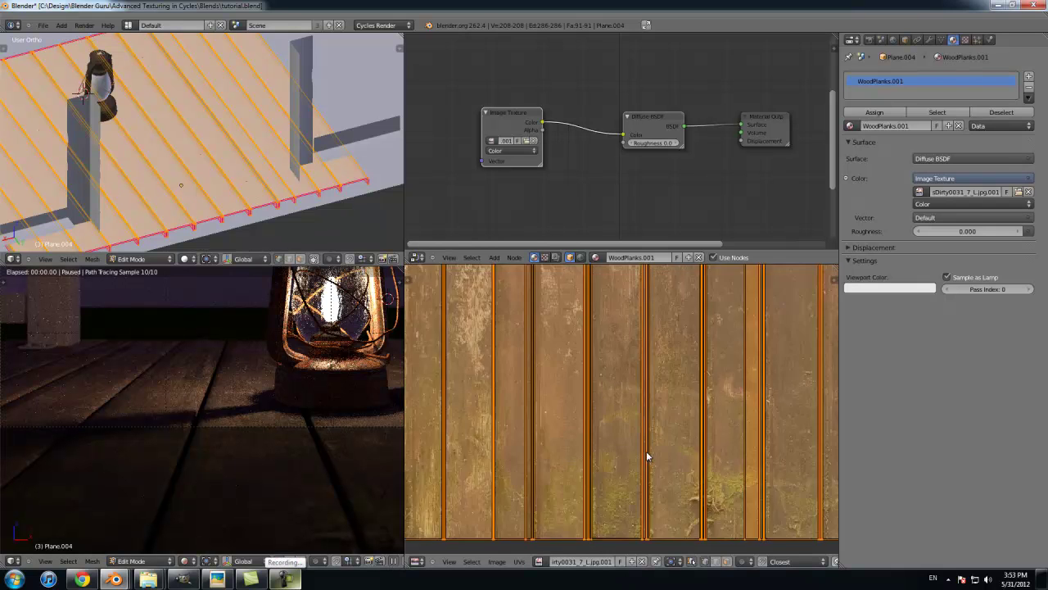
Step: Deselect the mesh and examine how the UV plank edges line up with the gaps in the wood texture
{"action": "key", "text": "a"}
{"action": "scroll", "coordinate": [251, 209], "scroll_direction": "up", "scroll_amount": 3}
{"action": "scroll", "coordinate": [252, 209], "scroll_direction": "down", "scroll_amount": 3}
{"action": "scroll", "coordinate": [252, 210], "scroll_direction": "up", "scroll_amount": 3}
{"action": "scroll", "coordinate": [588, 464], "scroll_direction": "up", "scroll_amount": 2}
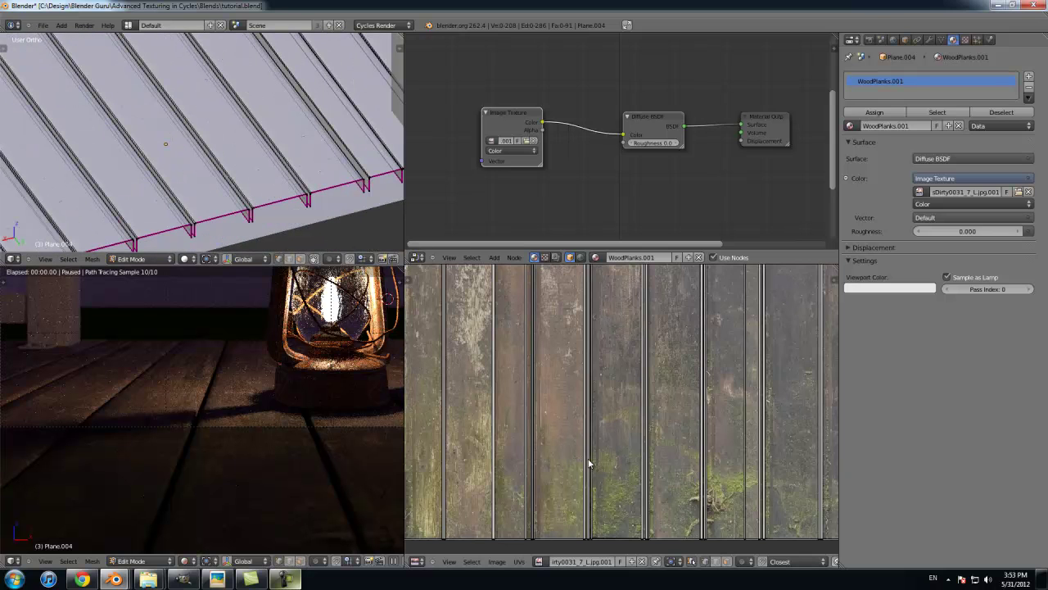
{"action": "right_click", "coordinate": [578, 534]}
{"action": "scroll", "coordinate": [582, 520], "scroll_direction": "down", "scroll_amount": 1}
{"action": "middle_click_drag", "start_coordinate": [587, 508], "coordinate": [588, 415]}
{"action": "scroll", "coordinate": [596, 391], "scroll_direction": "up", "scroll_amount": 4}
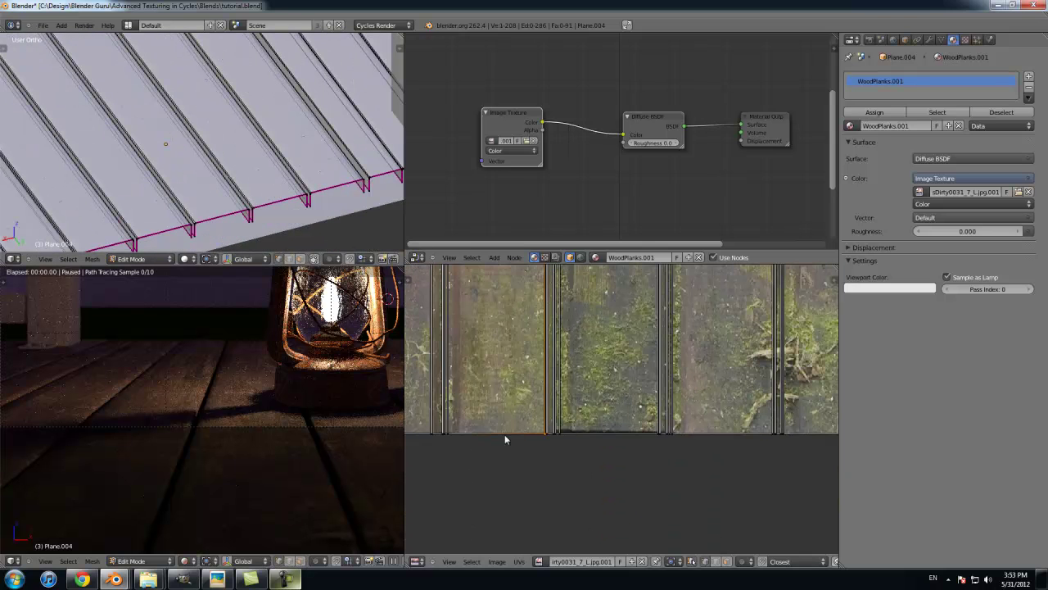
{"action": "scroll", "coordinate": [587, 431], "scroll_direction": "up", "scroll_amount": 1}
{"action": "scroll", "coordinate": [590, 426], "scroll_direction": "down", "scroll_amount": 7}
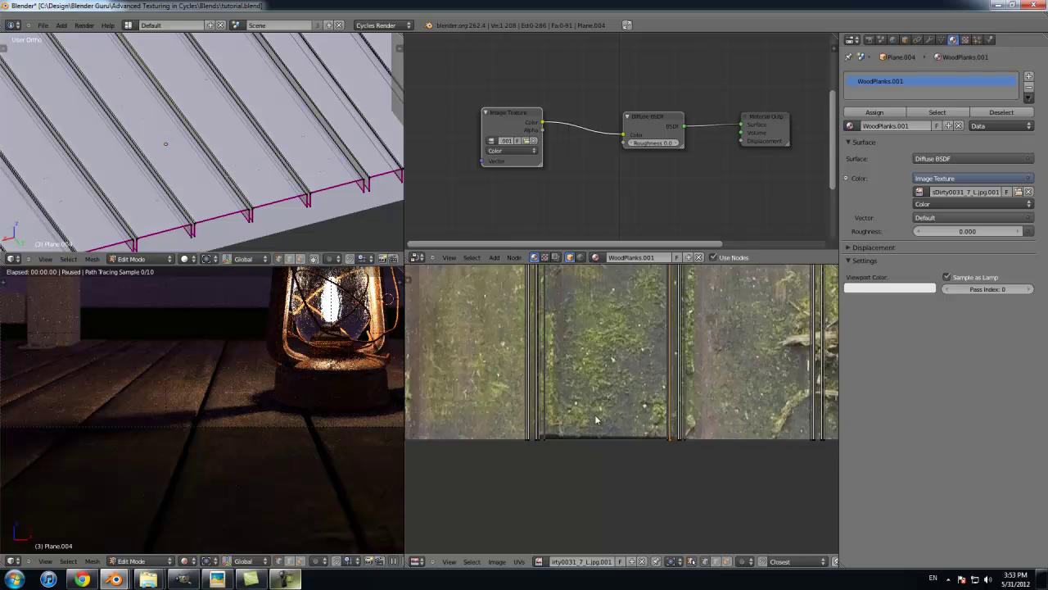
Step: Leave Edit Mode and examine the individual planks in the wood texture without the UV overlay
{"action": "key", "text": "Tab"}
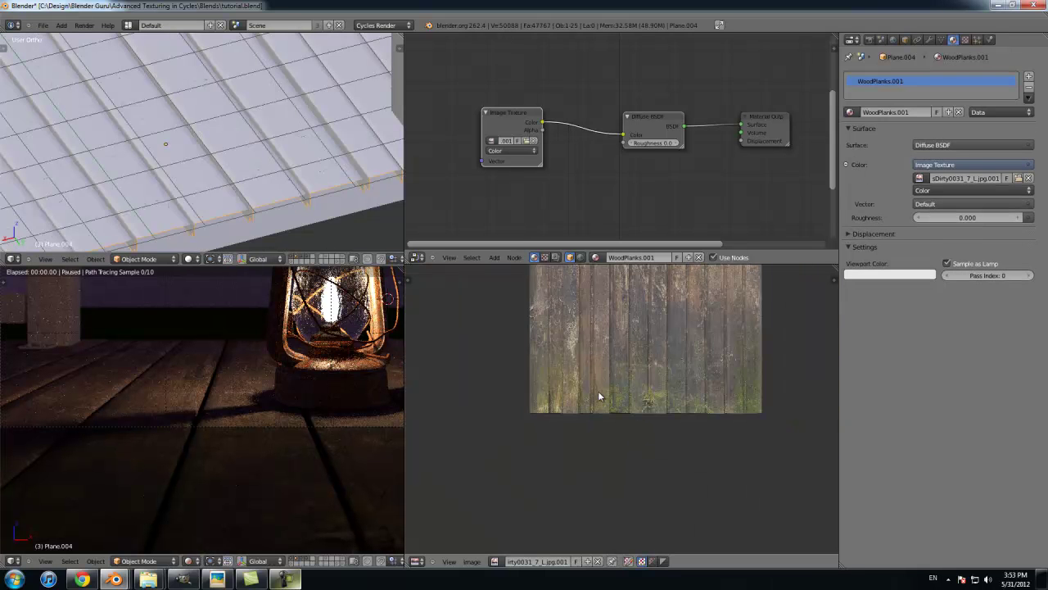
{"action": "scroll", "coordinate": [661, 398], "scroll_direction": "up", "scroll_amount": 3}
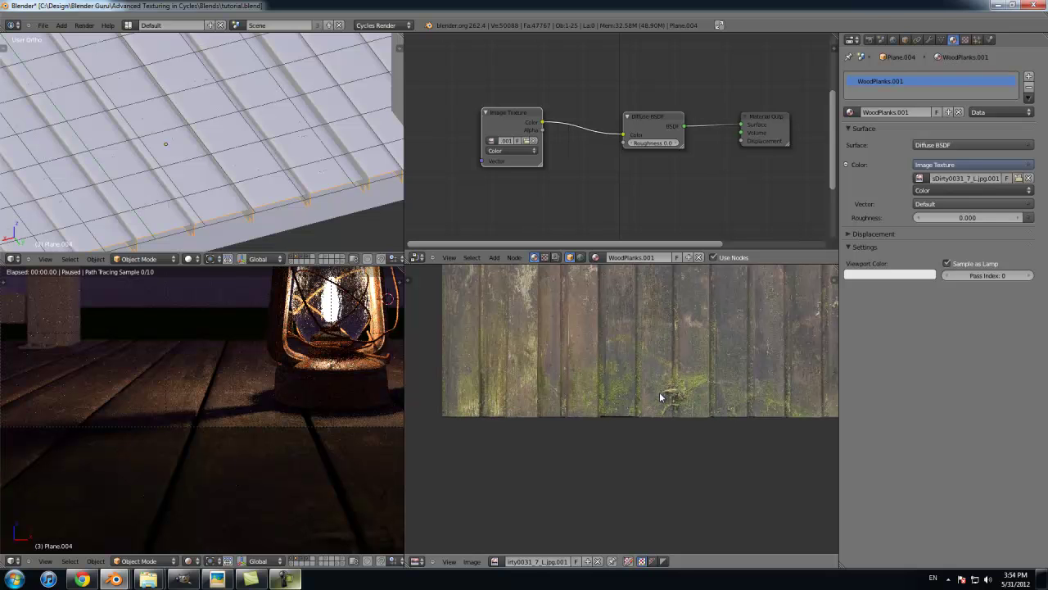
{"action": "scroll", "coordinate": [635, 330], "scroll_direction": "down", "scroll_amount": 5}
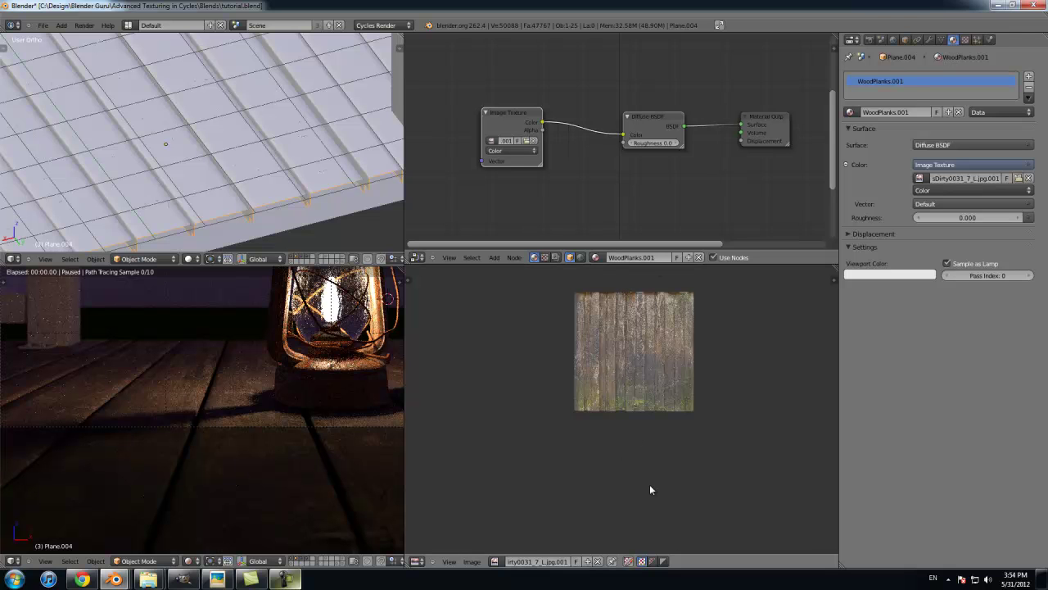
{"action": "scroll", "coordinate": [676, 429], "scroll_direction": "up", "scroll_amount": 5}
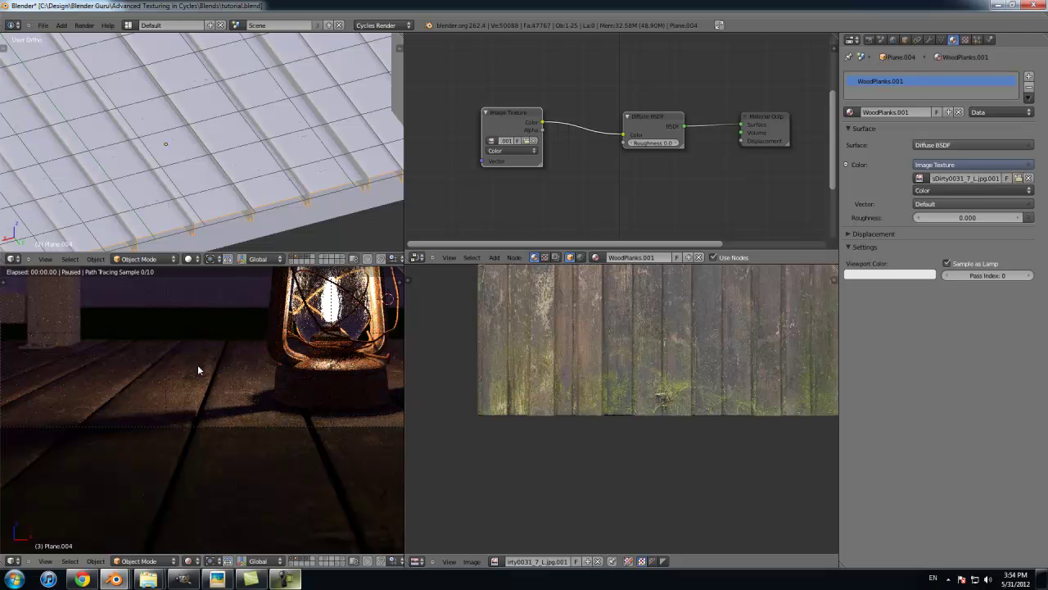
{"action": "scroll", "coordinate": [298, 177], "scroll_direction": "down", "scroll_amount": 4}
{"action": "scroll", "coordinate": [290, 177], "scroll_direction": "up", "scroll_amount": 4}
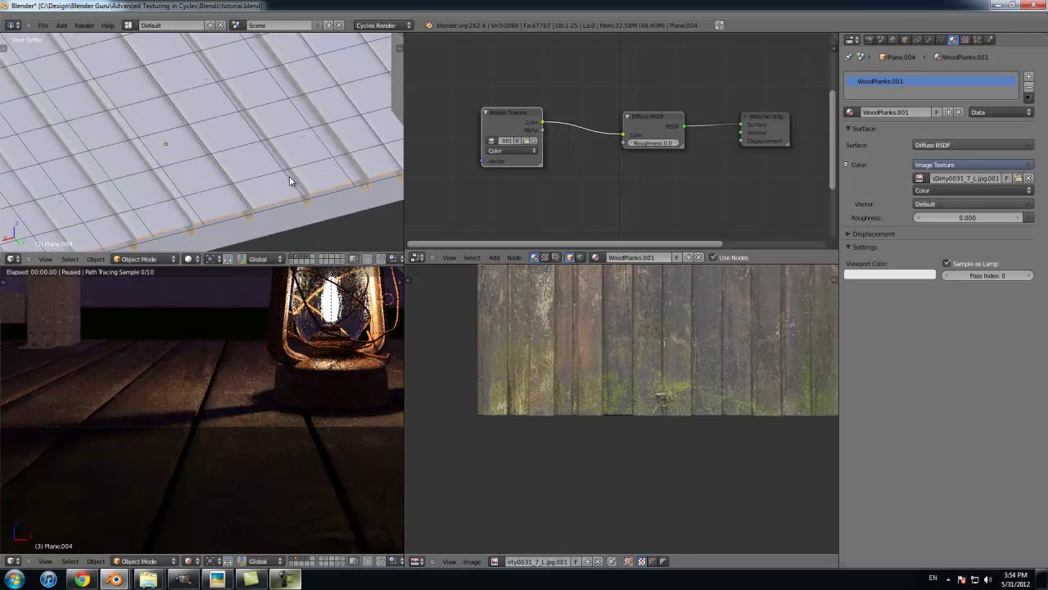
Step: Return to Edit Mode and select plank edges beside a groove at the floor's front edge to inspect the modelled gaps
{"action": "scroll", "coordinate": [289, 180], "scroll_direction": "down", "scroll_amount": 2}
{"action": "key", "text": "Tab"}
{"action": "scroll", "coordinate": [252, 178], "scroll_direction": "up", "scroll_amount": 5}
{"action": "scroll", "coordinate": [252, 179], "scroll_direction": "up", "scroll_amount": 2}
{"action": "middle_click_drag", "start_coordinate": [252, 178], "coordinate": [150, 161], "text": "shift"}
{"action": "right_click", "coordinate": [243, 111], "text": "alt"}
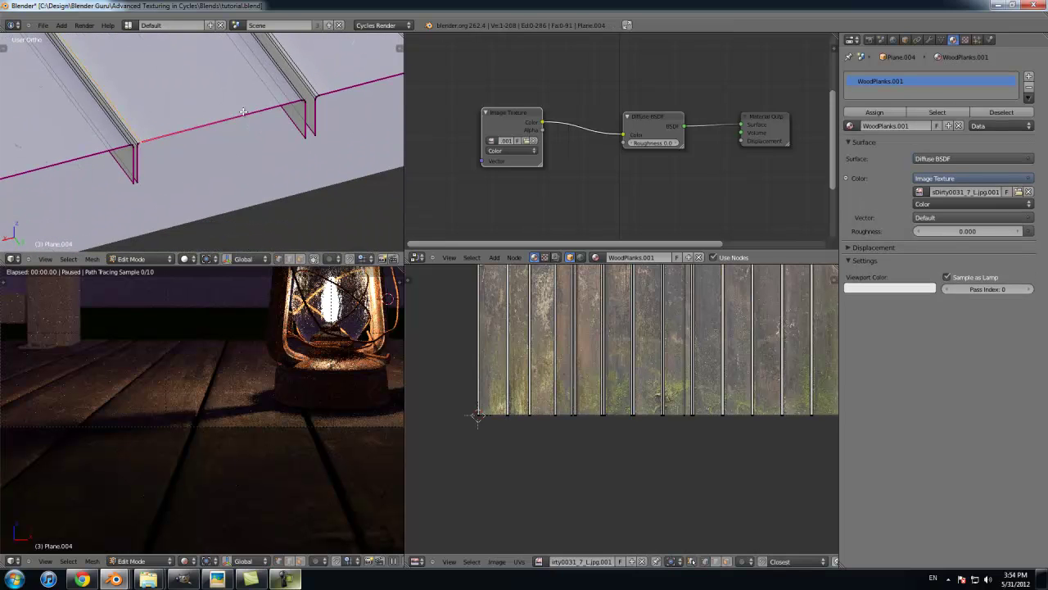
{"action": "right_click", "coordinate": [180, 138], "text": "alt"}
Step: Compare the grooves along the floor mesh with the plank gaps in the UV layout, from the mossy end to the upper edge
{"action": "middle_click_drag", "start_coordinate": [293, 107], "coordinate": [131, 160]}
{"action": "scroll", "coordinate": [568, 393], "scroll_direction": "up", "scroll_amount": 6}
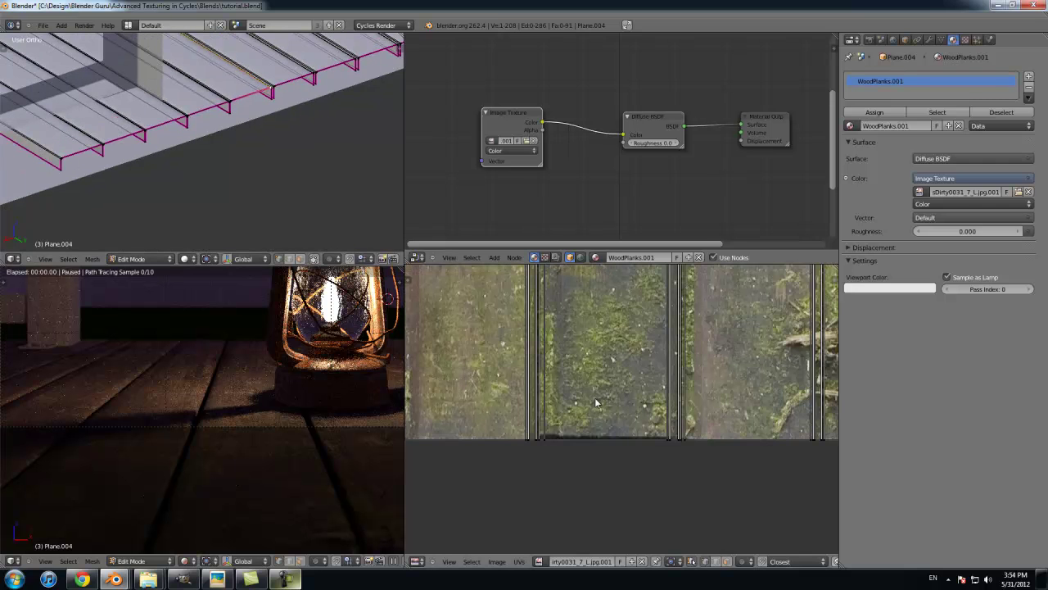
{"action": "scroll", "coordinate": [609, 421], "scroll_direction": "down", "scroll_amount": 6}
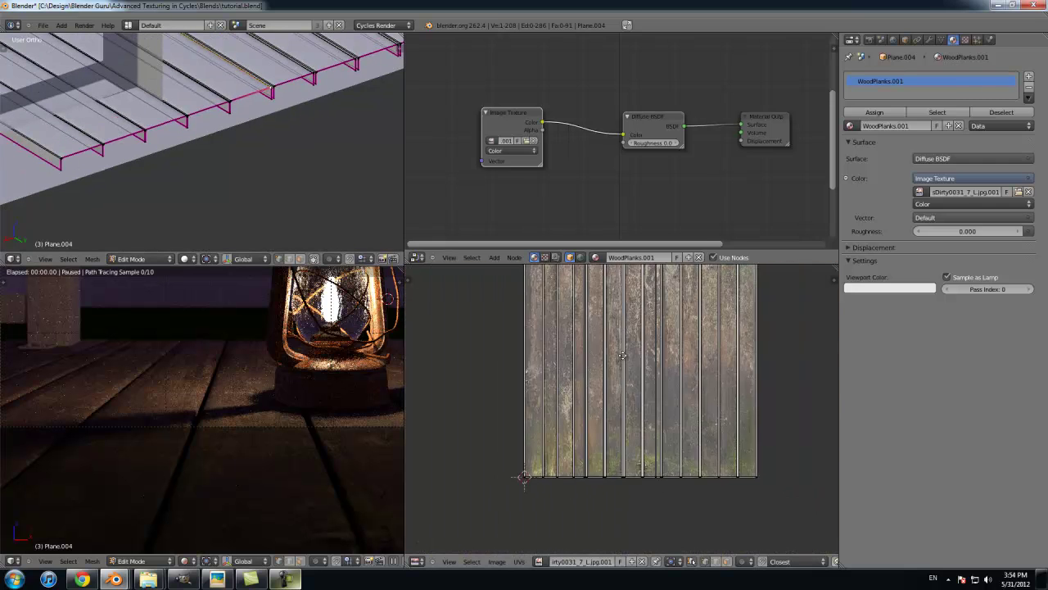
{"action": "scroll", "coordinate": [623, 383], "scroll_direction": "up", "scroll_amount": 2}
{"action": "scroll", "coordinate": [623, 383], "scroll_direction": "down", "scroll_amount": 3}
{"action": "middle_click_drag", "start_coordinate": [627, 356], "coordinate": [613, 396]}
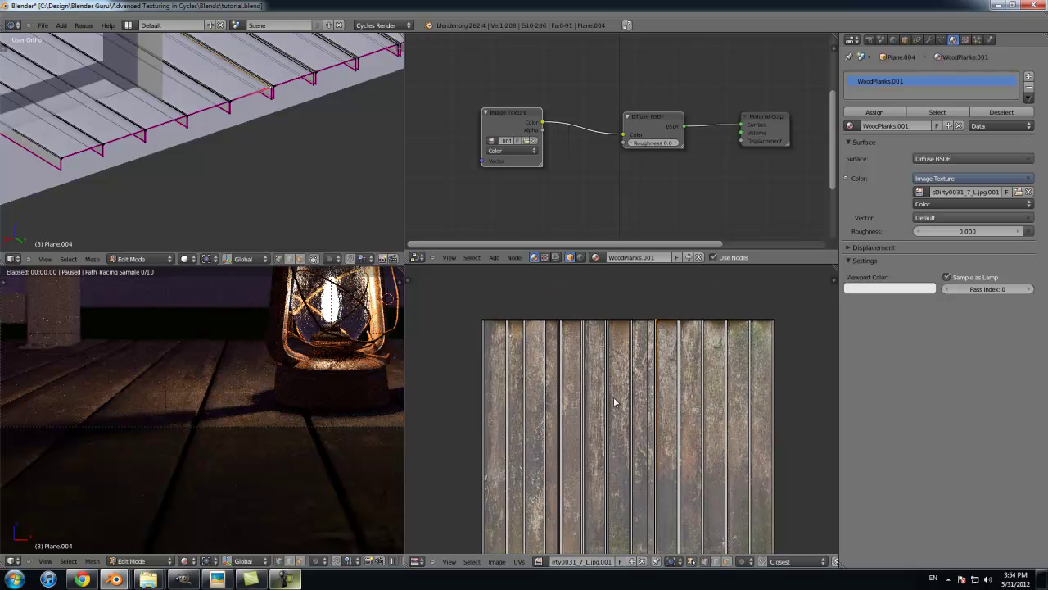
{"action": "scroll", "coordinate": [706, 361], "scroll_direction": "up", "scroll_amount": 3}
{"action": "middle_click_drag", "start_coordinate": [706, 360], "coordinate": [733, 366]}
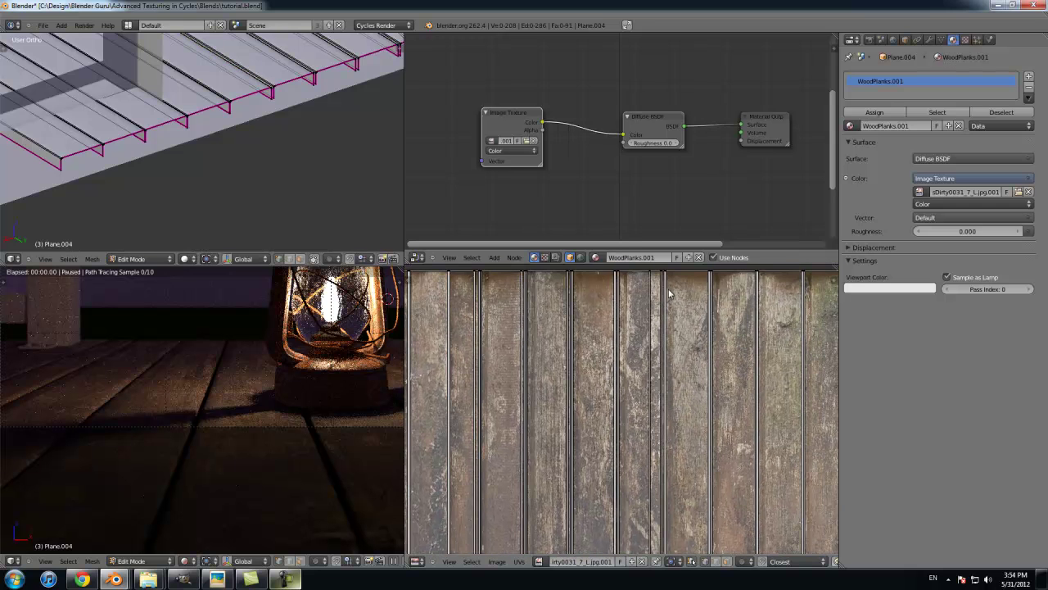
{"action": "scroll", "coordinate": [734, 365], "scroll_direction": "down", "scroll_amount": 4}
Step: Leave Edit Mode and examine the textured floorboards close up in the rendered preview
{"action": "key", "text": "Tab"}
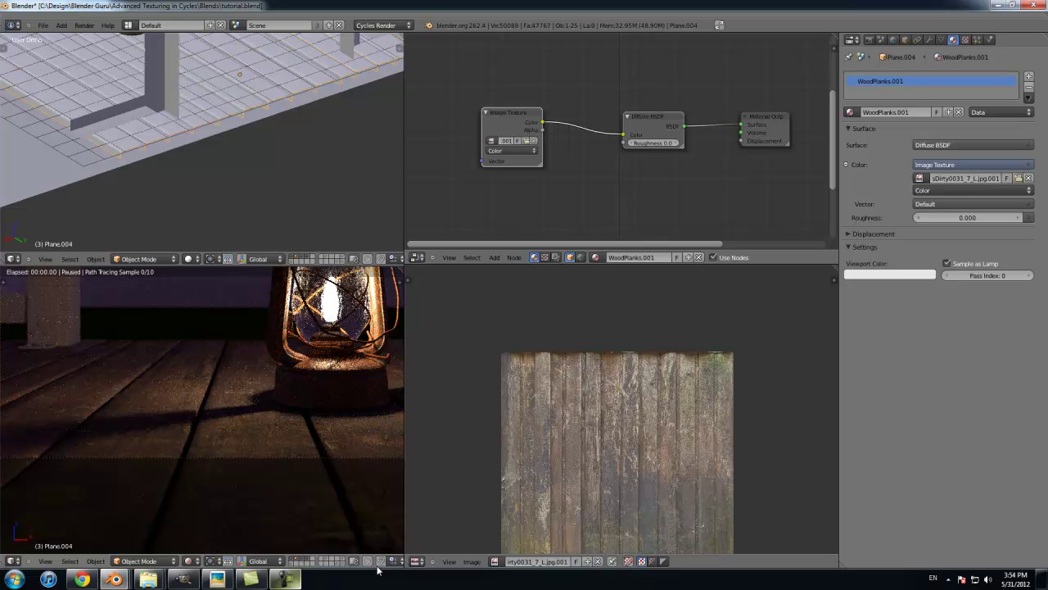
{"action": "scroll", "coordinate": [378, 565], "scroll_direction": "down", "scroll_amount": 5}
{"action": "scroll", "coordinate": [244, 410], "scroll_direction": "up", "scroll_amount": 4}
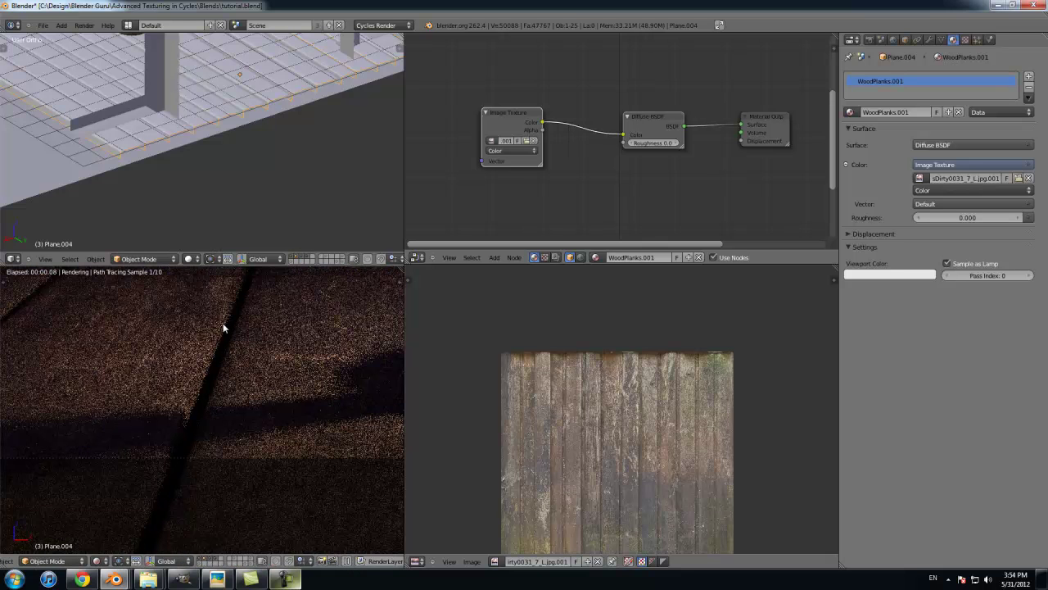
{"action": "scroll", "coordinate": [287, 385], "scroll_direction": "up", "scroll_amount": 2}
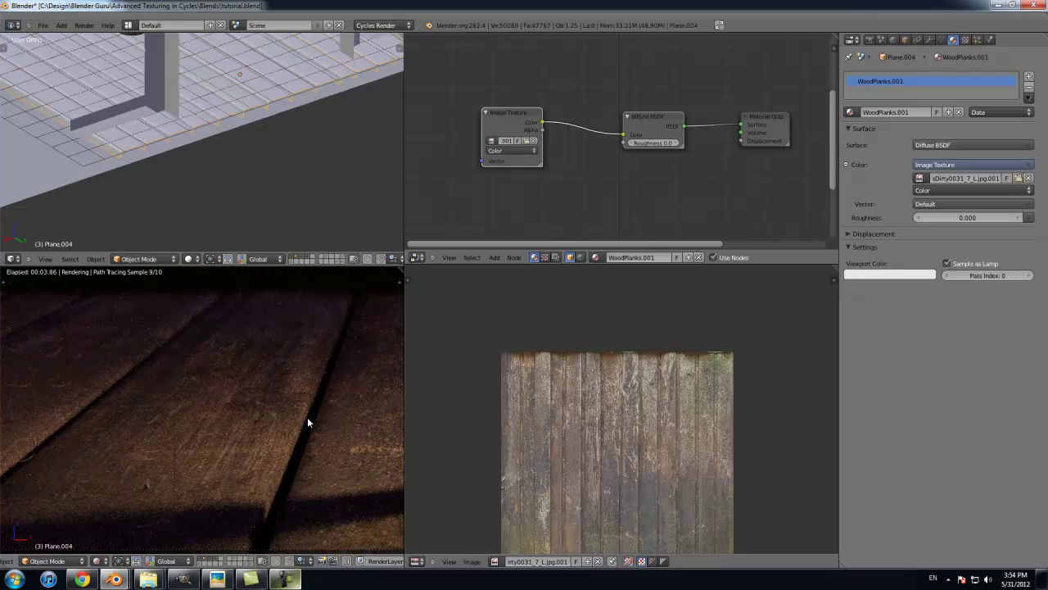
Step: Compare the rendered floorboards around the lantern with the full wood plank image and the modelled grooves
{"action": "scroll", "coordinate": [308, 420], "scroll_direction": "down", "scroll_amount": 4}
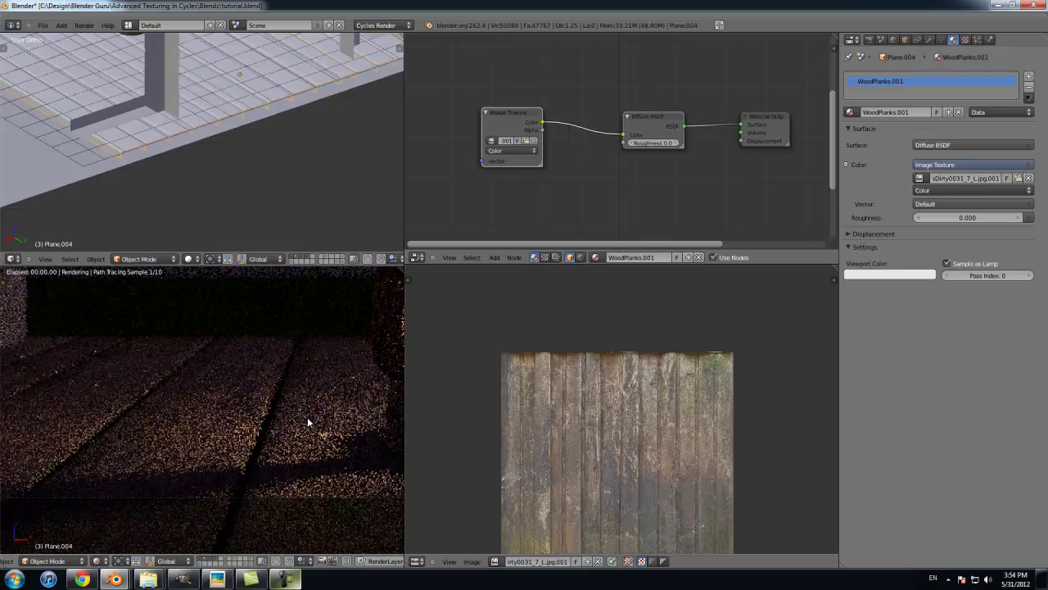
{"action": "scroll", "coordinate": [214, 424], "scroll_direction": "up", "scroll_amount": 2}
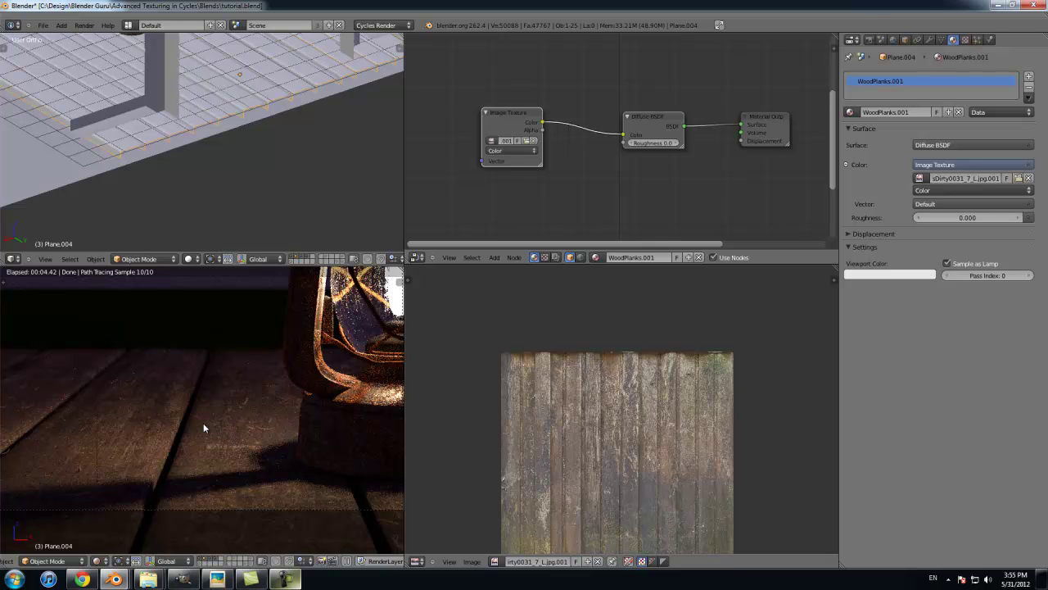
{"action": "scroll", "coordinate": [204, 428], "scroll_direction": "down", "scroll_amount": 2}
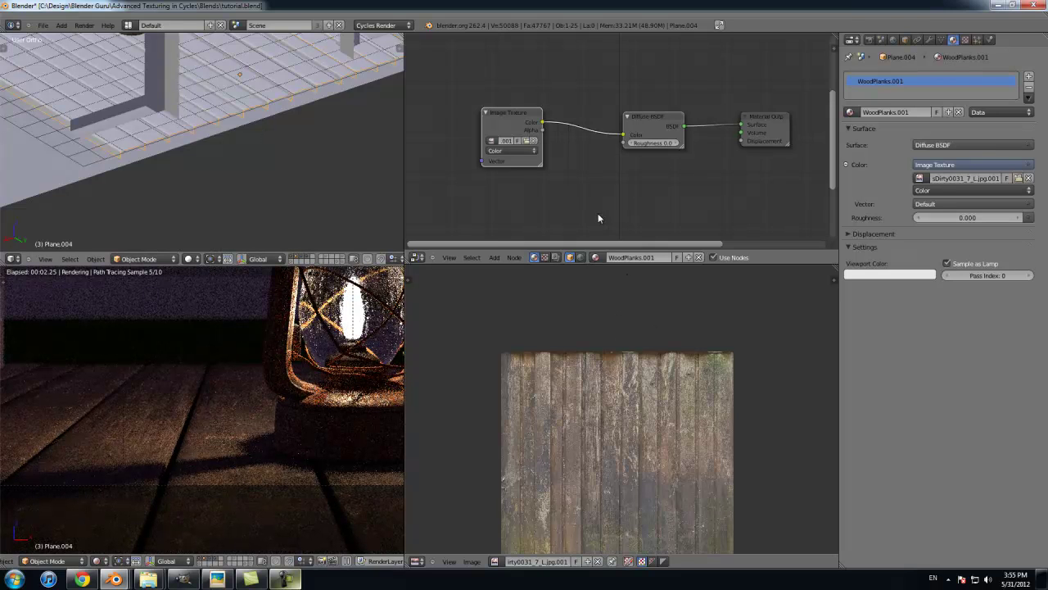
{"action": "scroll", "coordinate": [600, 239], "scroll_direction": "down", "scroll_amount": 1}
{"action": "middle_click_drag", "start_coordinate": [620, 369], "coordinate": [637, 302]}
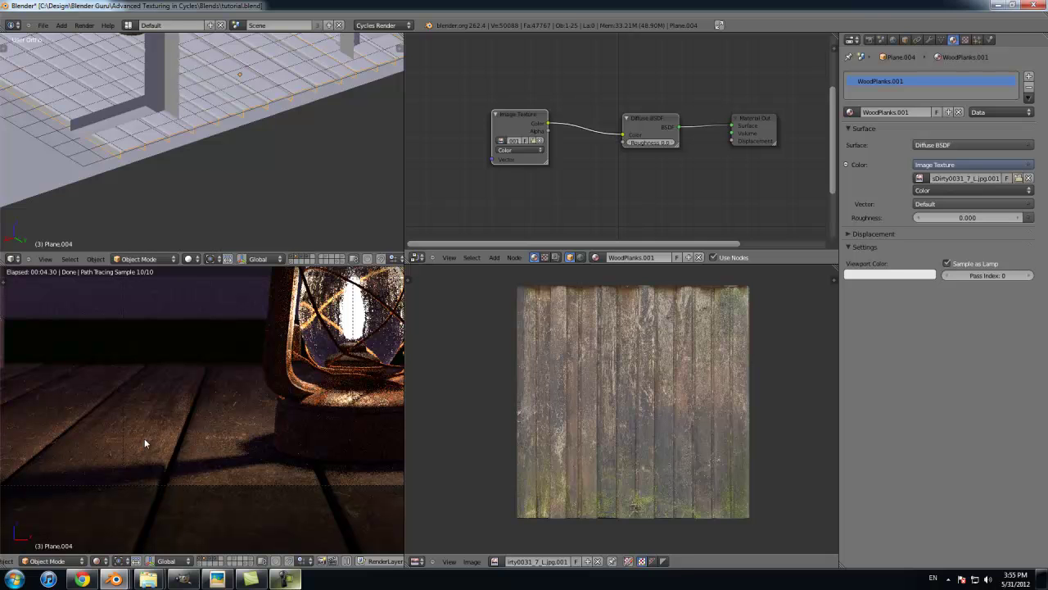
{"action": "scroll", "coordinate": [224, 389], "scroll_direction": "down", "scroll_amount": 2}
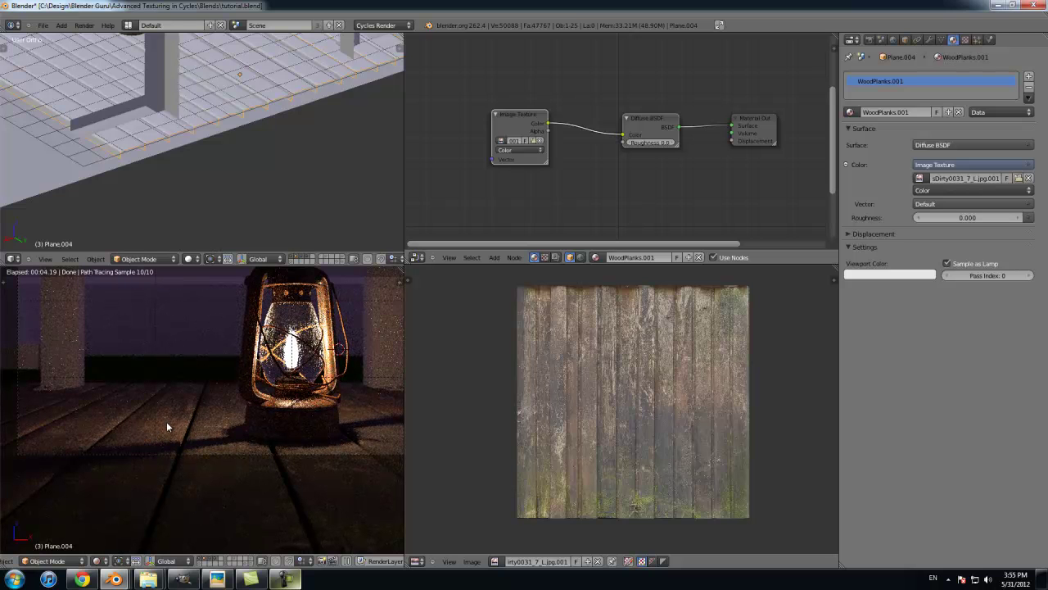
{"action": "scroll", "coordinate": [167, 421], "scroll_direction": "up", "scroll_amount": 4}
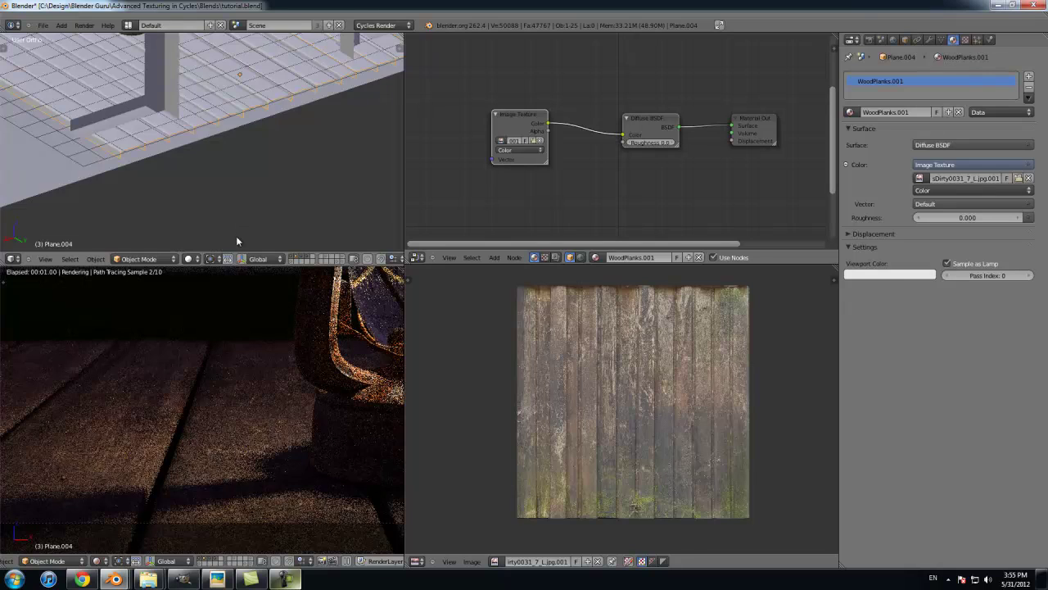
{"action": "scroll", "coordinate": [236, 236], "scroll_direction": "down", "scroll_amount": 2}
{"action": "scroll", "coordinate": [262, 180], "scroll_direction": "up", "scroll_amount": 4}
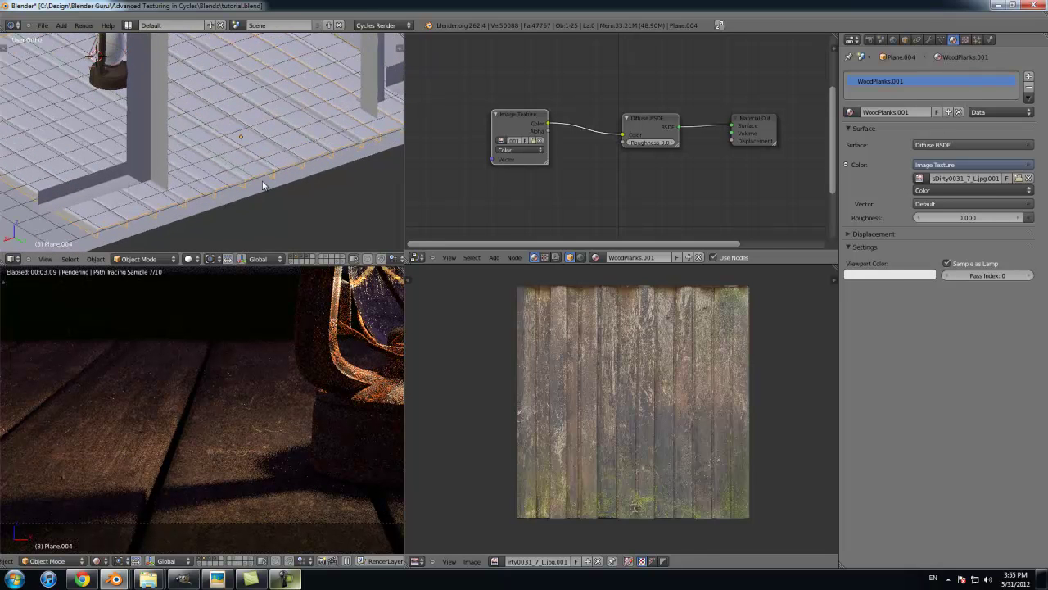
Step: Display the floor's particle system settings and examine the small splinters scattered over the planks up close
{"action": "left_click", "coordinate": [977, 40]}
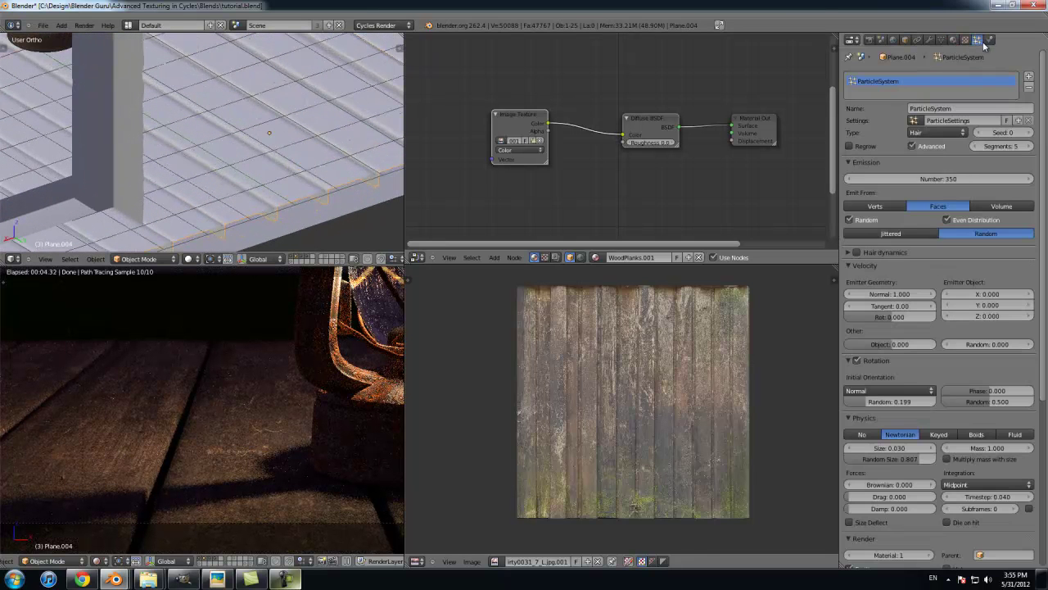
{"action": "scroll", "coordinate": [299, 196], "scroll_direction": "up", "scroll_amount": 6}
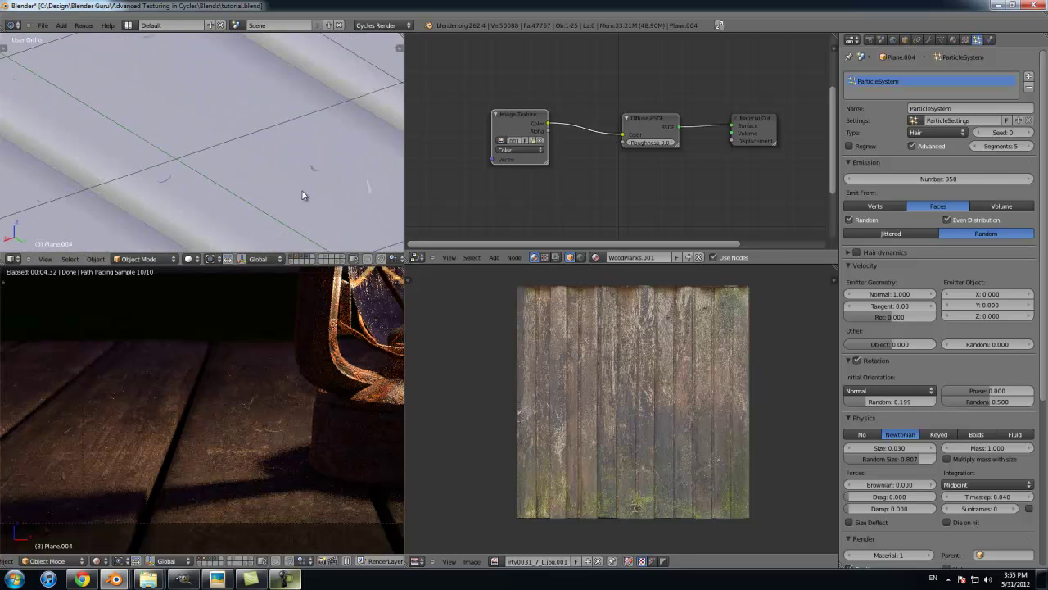
{"action": "scroll", "coordinate": [262, 195], "scroll_direction": "down", "scroll_amount": 6}
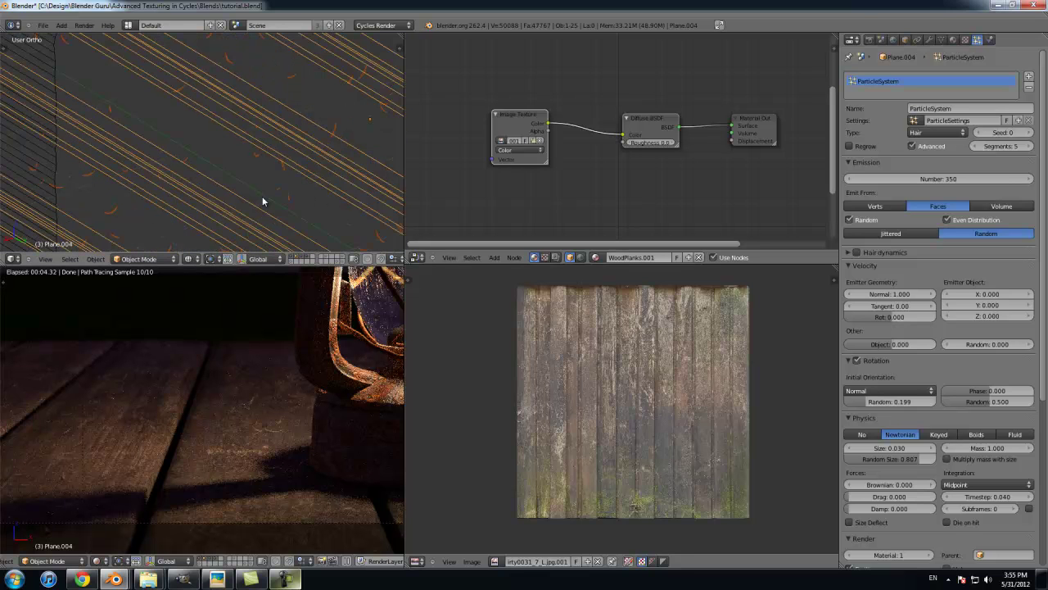
Step: Look through the scene layers for the objects used by the floor's particle system
{"action": "left_click", "coordinate": [341, 259]}
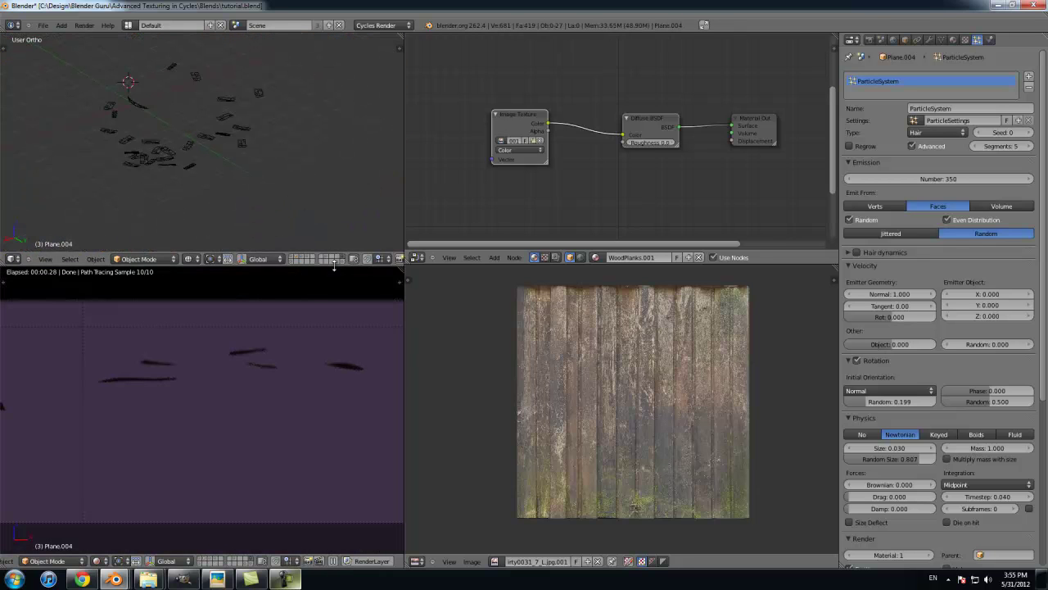
{"action": "left_click", "coordinate": [327, 258]}
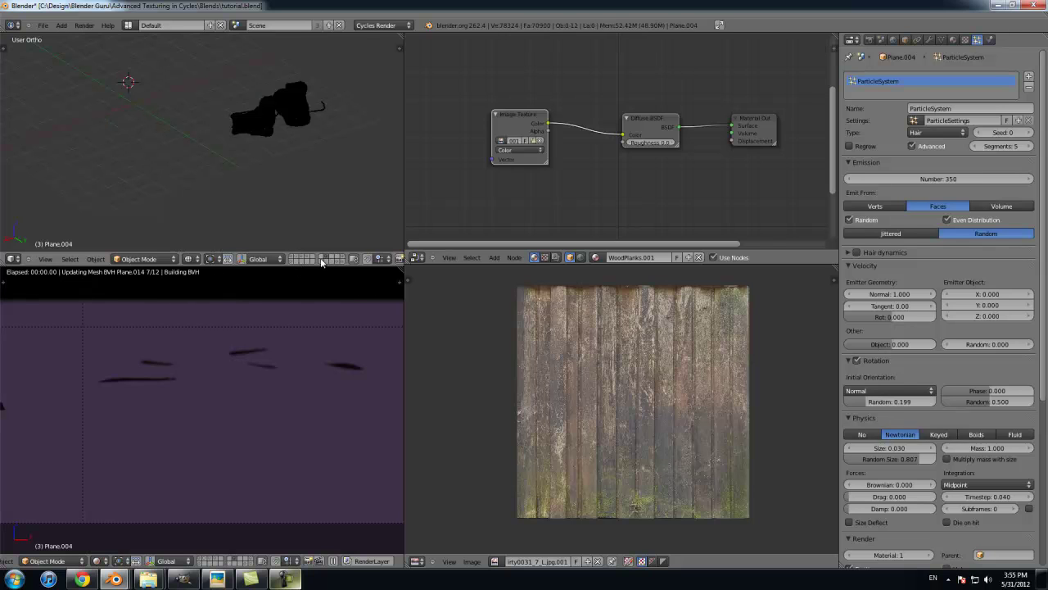
{"action": "left_click", "coordinate": [338, 260]}
{"action": "scroll", "coordinate": [179, 123], "scroll_direction": "down", "scroll_amount": 3}
{"action": "left_click", "coordinate": [343, 259]}
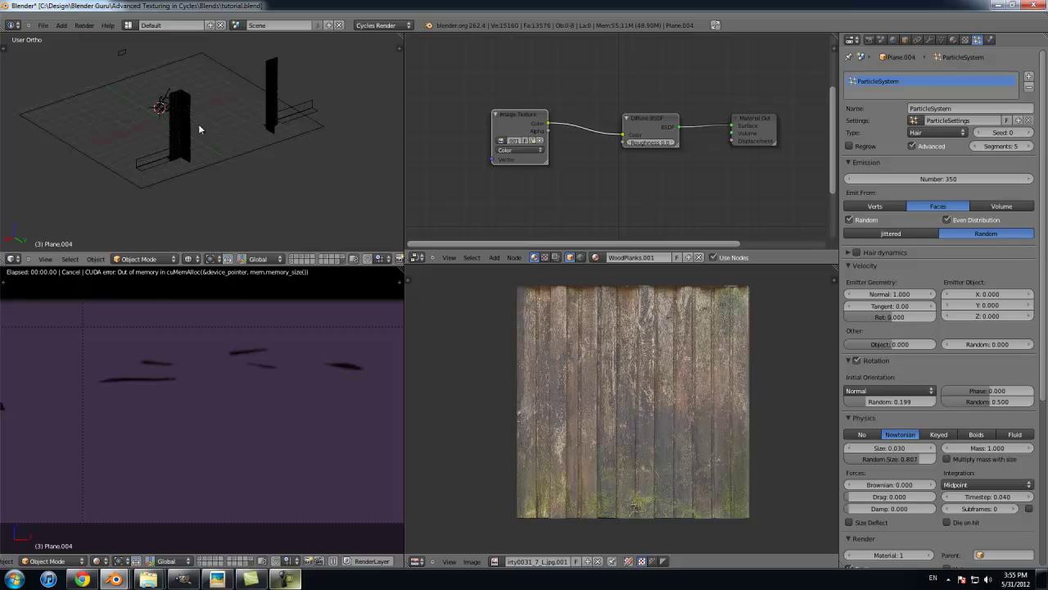
Step: Select the lantern's rusted wire curve and inspect it and its surroundings up close
{"action": "right_click", "coordinate": [166, 102]}
{"action": "key", "text": "KP_Decimal"}
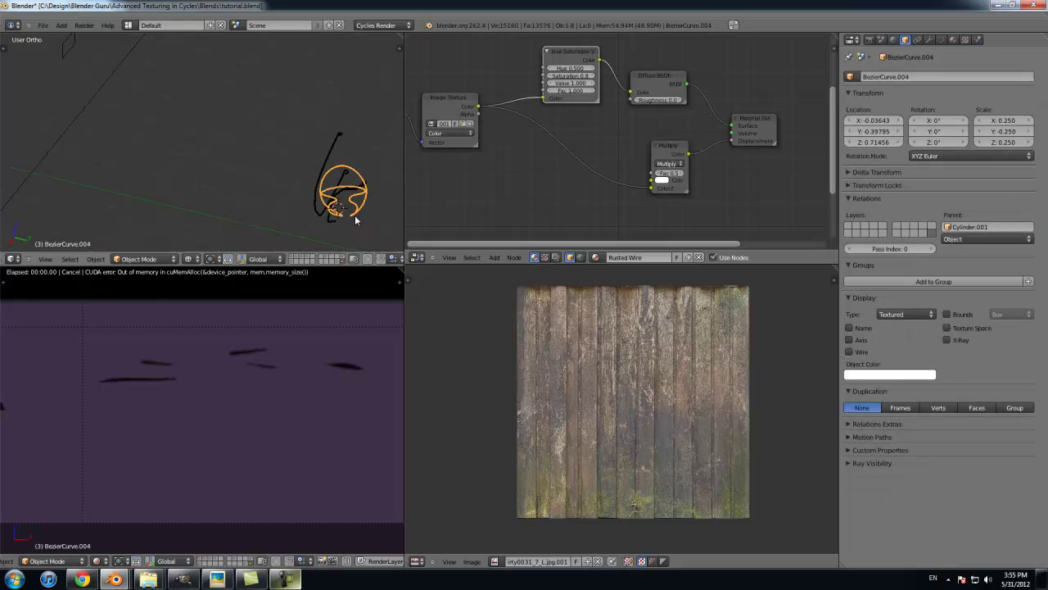
{"action": "scroll", "coordinate": [353, 206], "scroll_direction": "down", "scroll_amount": 6}
{"action": "key", "text": "a"}
{"action": "scroll", "coordinate": [267, 175], "scroll_direction": "up", "scroll_amount": 7}
{"action": "key", "text": "a"}
Step: Bring back the layers with the egg-shaped mesh and the wooden floor, and examine the floor's splinter particles
{"action": "left_click", "coordinate": [293, 258]}
{"action": "scroll", "coordinate": [301, 164], "scroll_direction": "down", "scroll_amount": 3}
{"action": "left_click", "coordinate": [311, 259]}
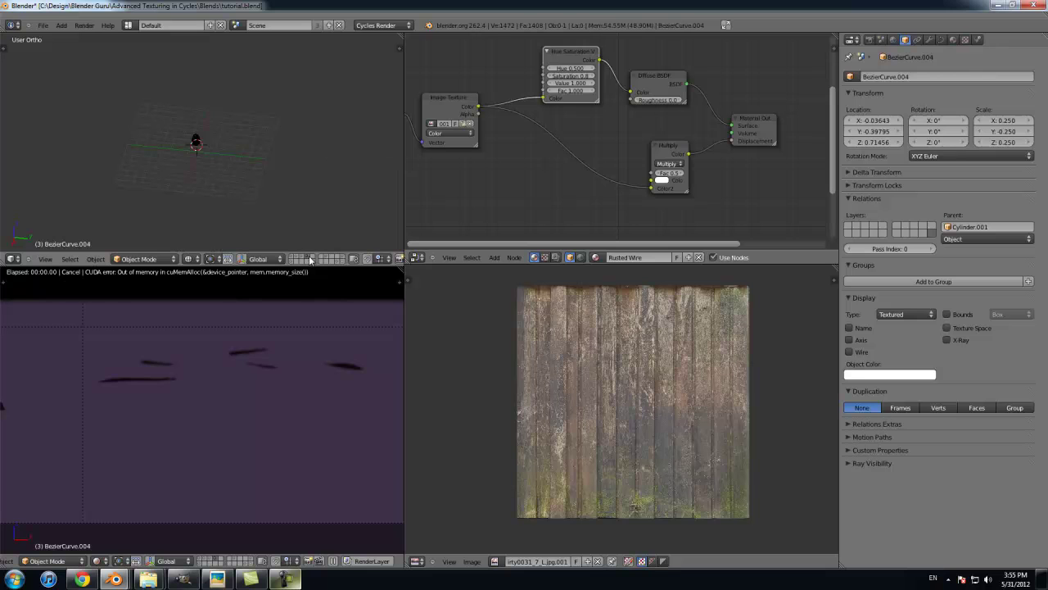
{"action": "left_click", "coordinate": [300, 259], "text": "shift"}
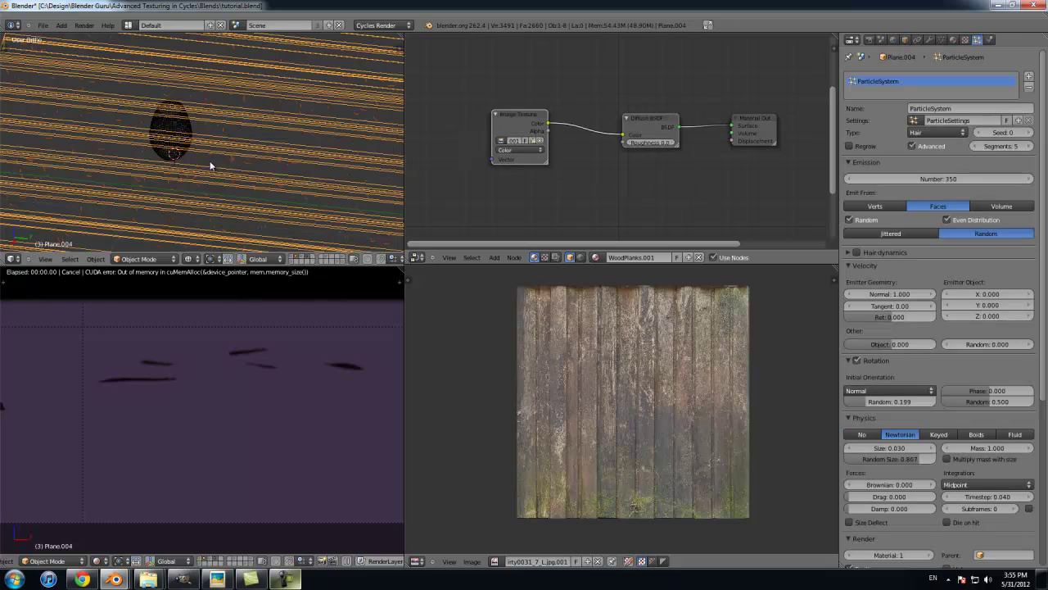
{"action": "scroll", "coordinate": [200, 135], "scroll_direction": "up", "scroll_amount": 5}
{"action": "scroll", "coordinate": [246, 137], "scroll_direction": "up", "scroll_amount": 3}
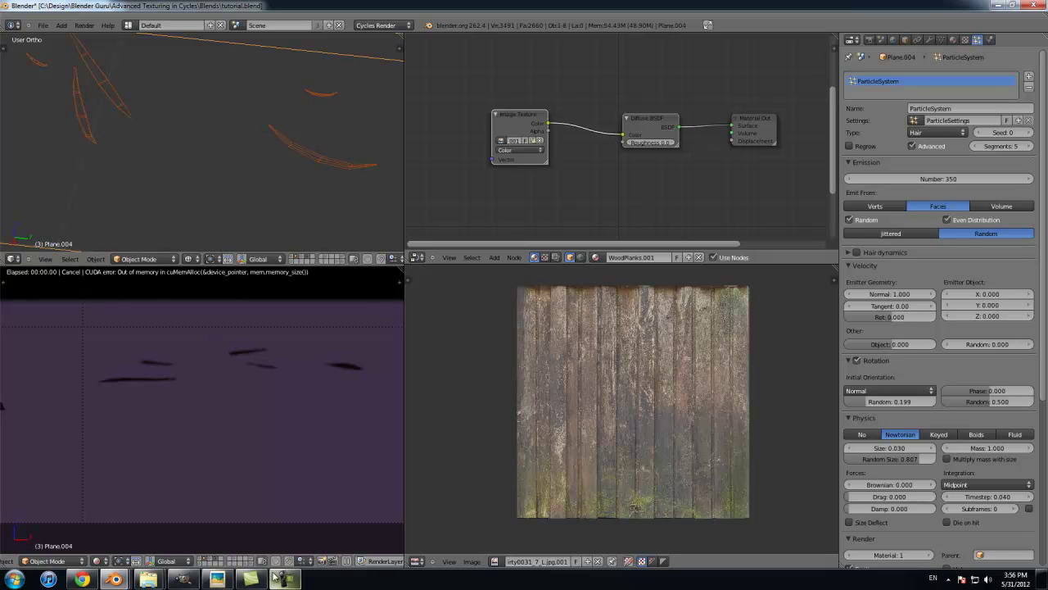
Step: Switch the rendered viewport to Solid shading and look at the floor through the camera
{"action": "left_click", "coordinate": [97, 560]}
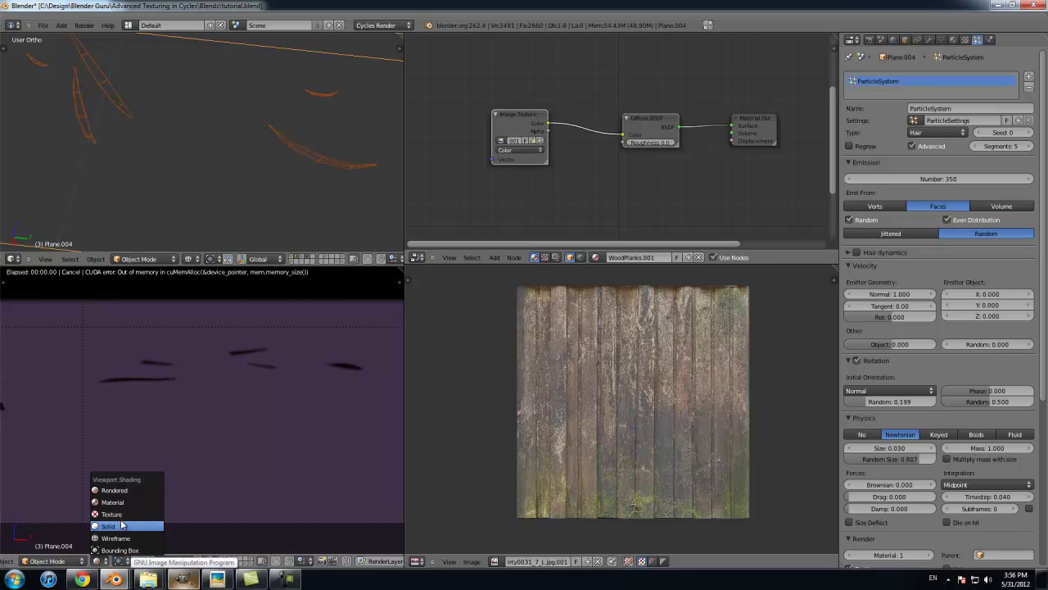
{"action": "left_click", "coordinate": [111, 525]}
{"action": "key", "text": "KP_0"}
{"action": "scroll", "coordinate": [252, 426], "scroll_direction": "up", "scroll_amount": 5}
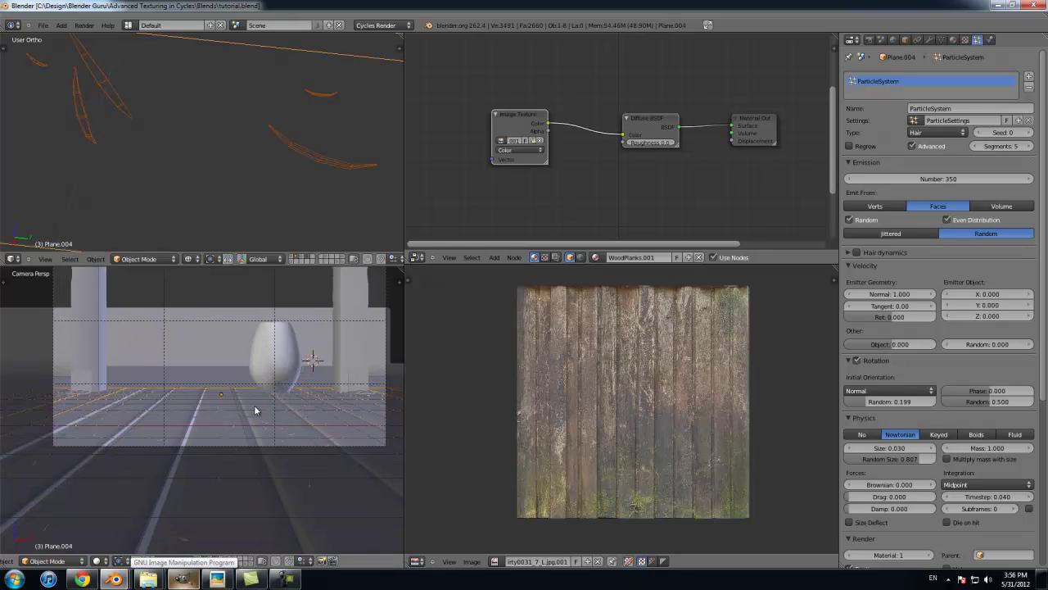
{"action": "scroll", "coordinate": [304, 180], "scroll_direction": "up", "scroll_amount": 3}
{"action": "scroll", "coordinate": [557, 343], "scroll_direction": "down", "scroll_amount": 2}
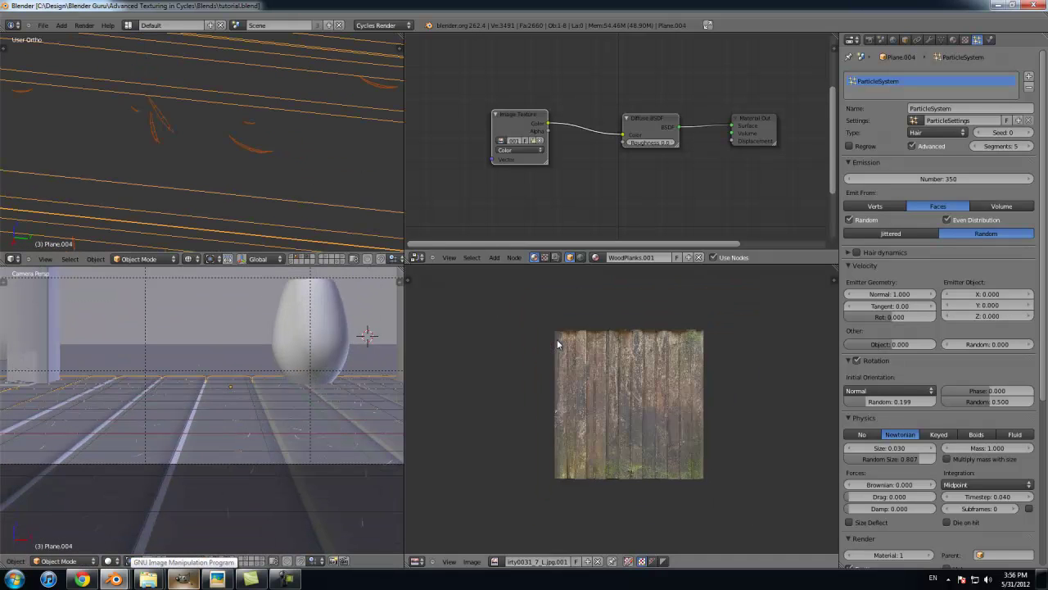
{"action": "scroll", "coordinate": [246, 190], "scroll_direction": "down", "scroll_amount": 5}
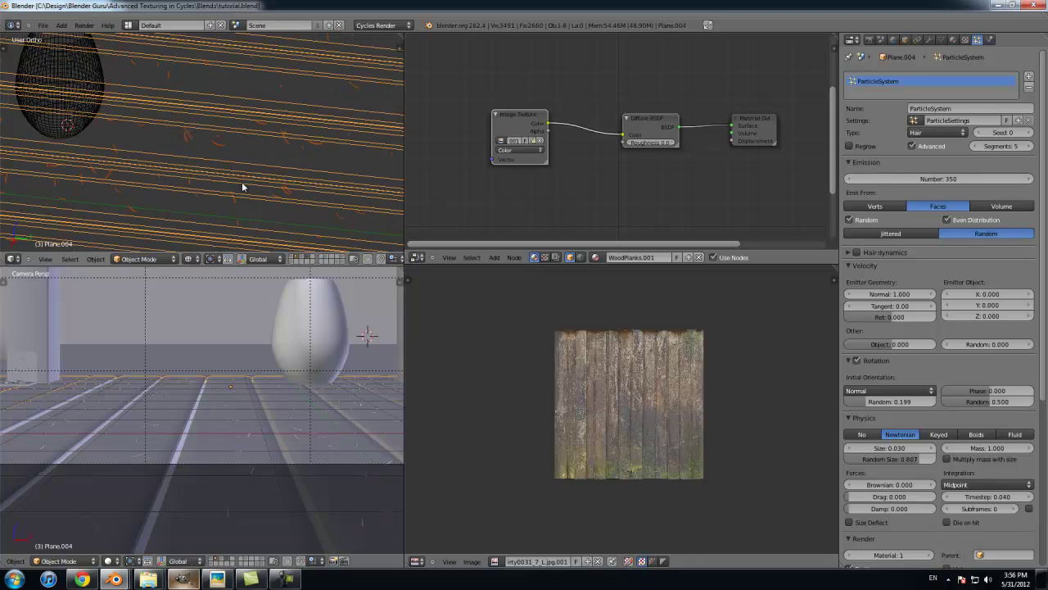
Step: Enter Edit Mode on the floor, select the whole mesh and check its UV layout over the wood image
{"action": "key", "text": "Tab"}
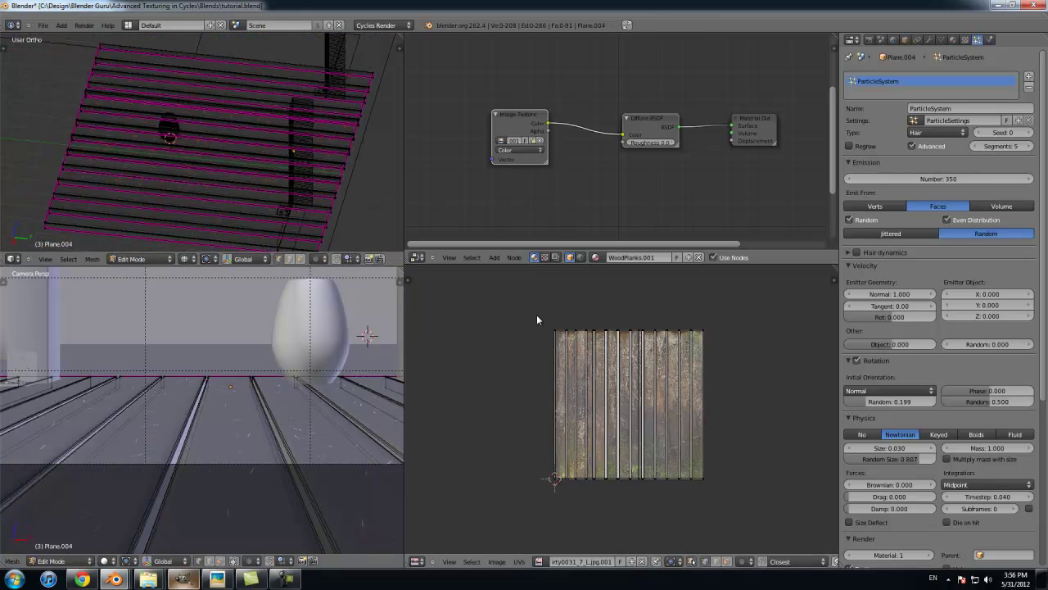
{"action": "key", "text": "a"}
{"action": "key", "text": "Home"}
{"action": "scroll", "coordinate": [580, 409], "scroll_direction": "down", "scroll_amount": 1}
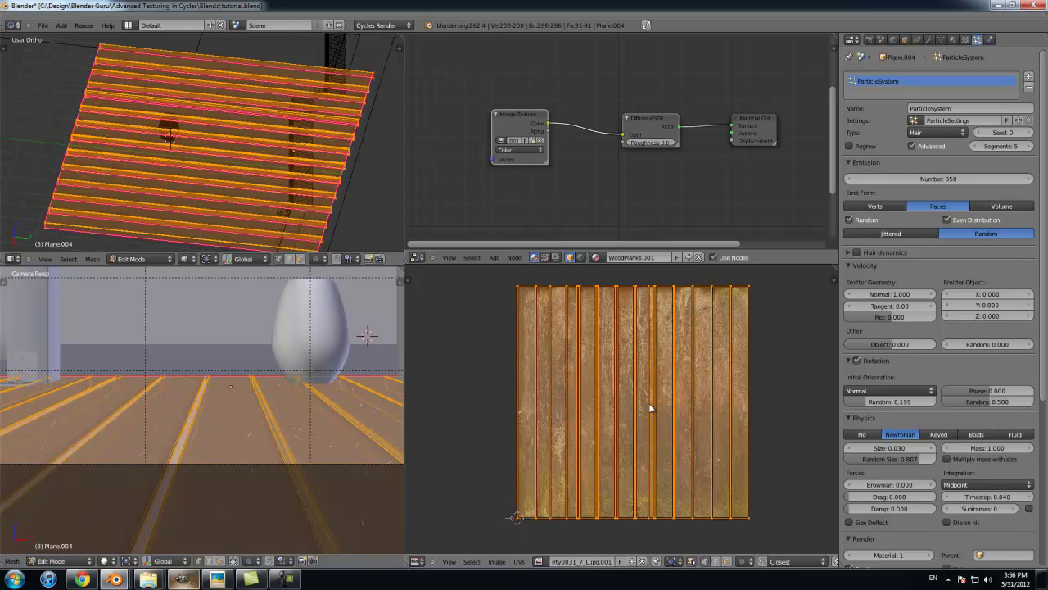
{"action": "scroll", "coordinate": [620, 328], "scroll_direction": "up", "scroll_amount": 3}
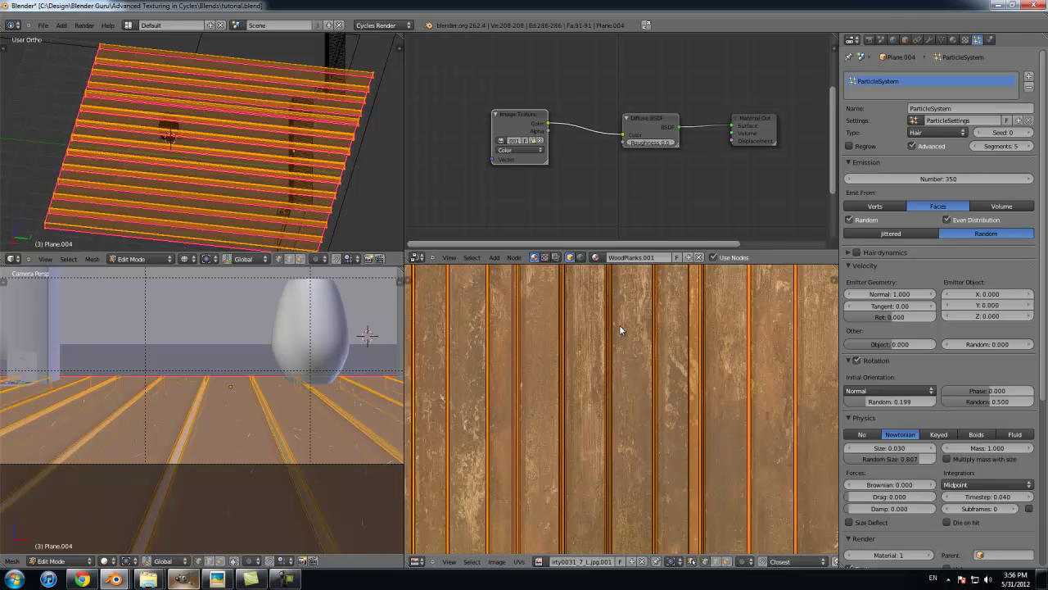
{"action": "scroll", "coordinate": [637, 453], "scroll_direction": "down", "scroll_amount": 4}
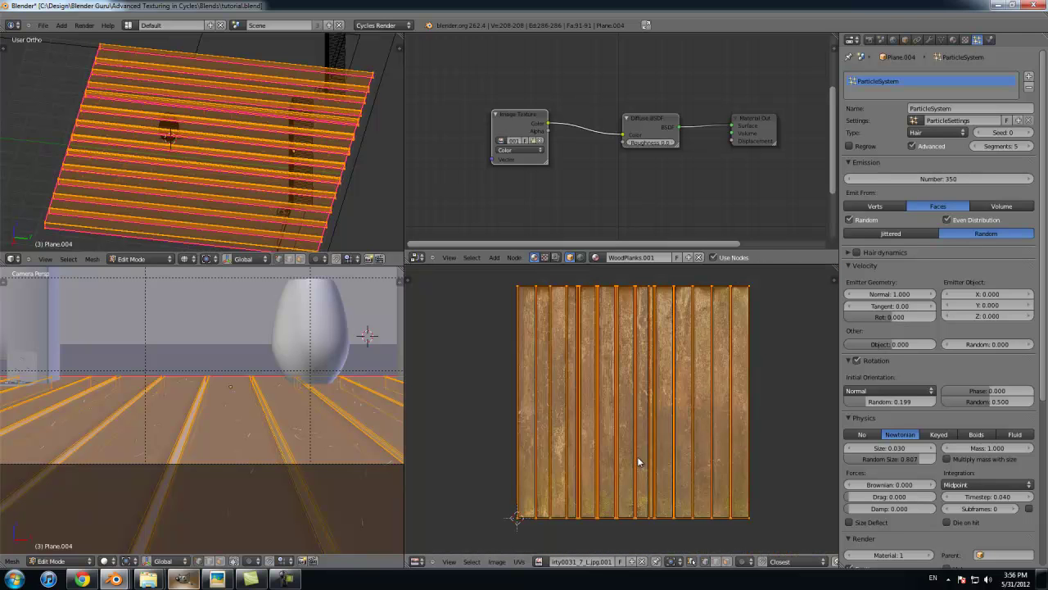
Step: Create a new blank image 2048 pixels wide and 2048 pixels high behind the floor's UV layout
{"action": "left_click", "coordinate": [499, 561]}
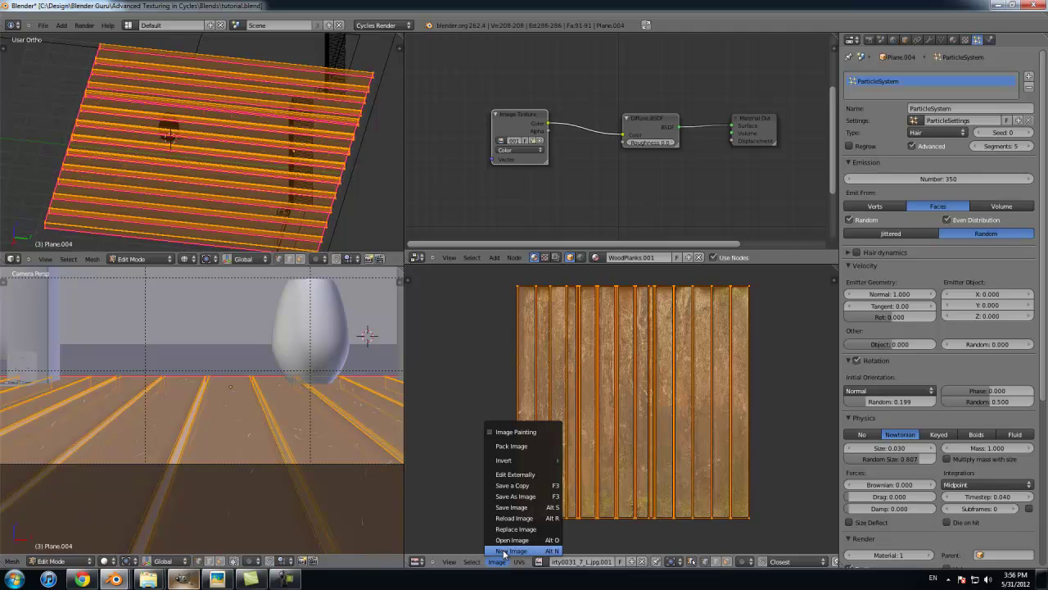
{"action": "left_click", "coordinate": [514, 548]}
{"action": "left_click", "coordinate": [543, 474]}
{"action": "type", "text": "2048"}
{"action": "key", "text": "Tab"}
{"action": "type", "text": "20"}
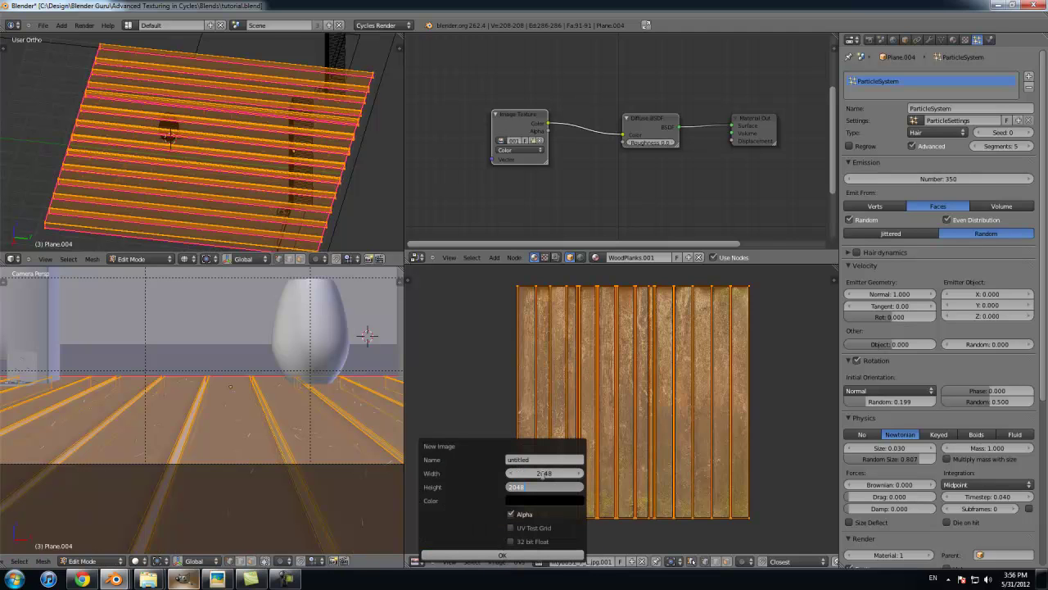
{"action": "type", "text": "48"}
{"action": "key", "text": "Return"}
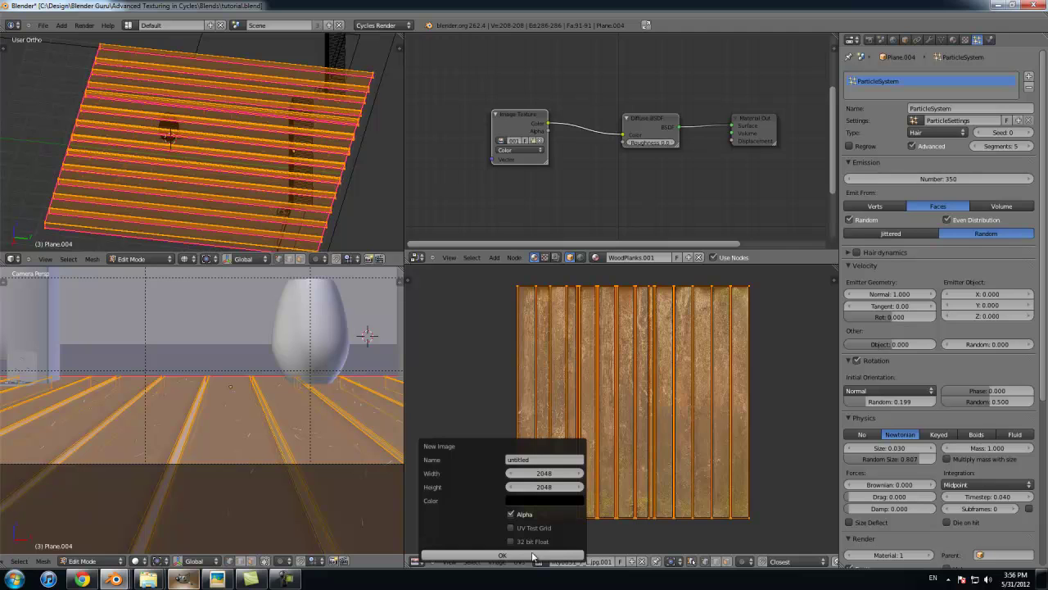
{"action": "left_click", "coordinate": [502, 555]}
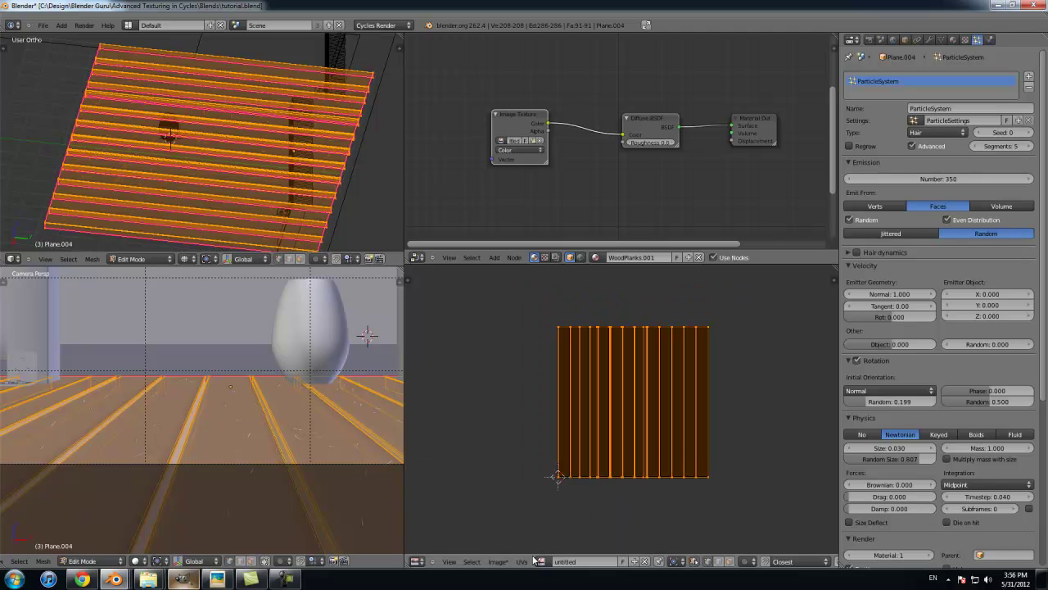
Step: Export the floor's UV layout as tutorial_uv.png into the Textures folder, in PNG format at 2048 by 2048 pixels
{"action": "left_click", "coordinate": [506, 561]}
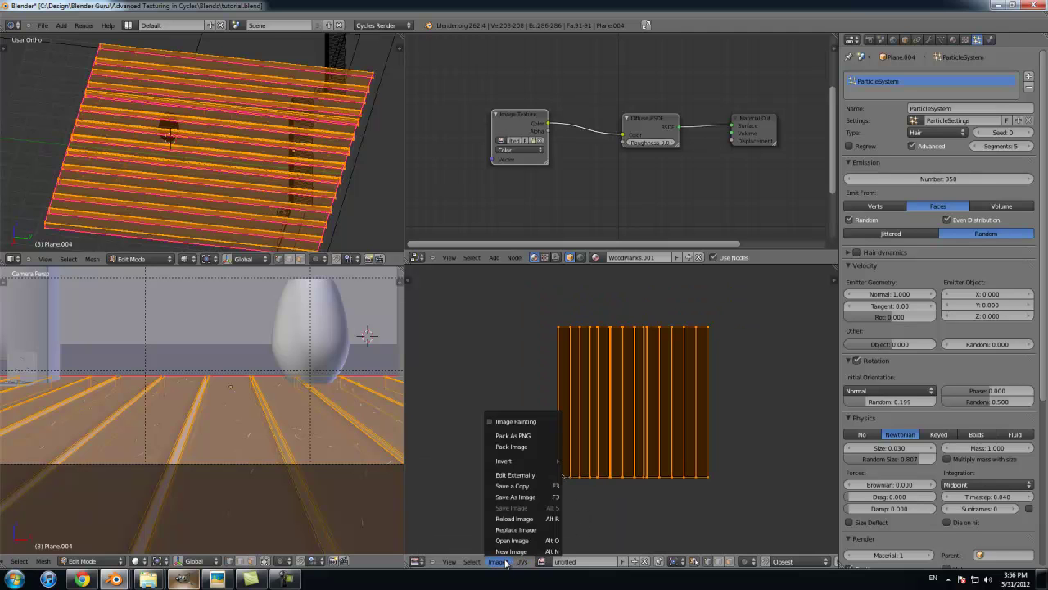
{"action": "left_click", "coordinate": [521, 562]}
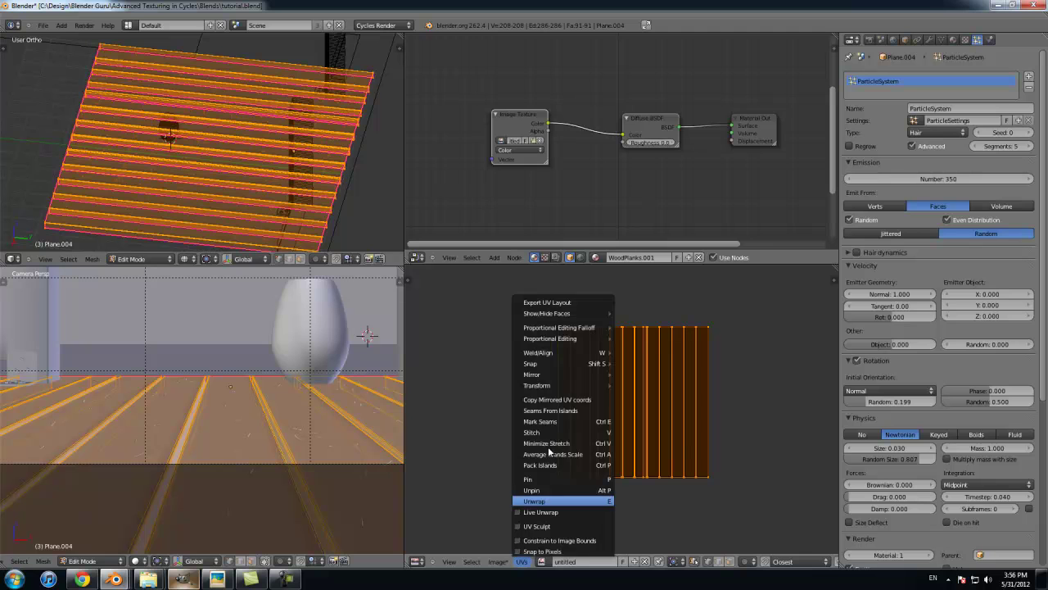
{"action": "left_click", "coordinate": [552, 302]}
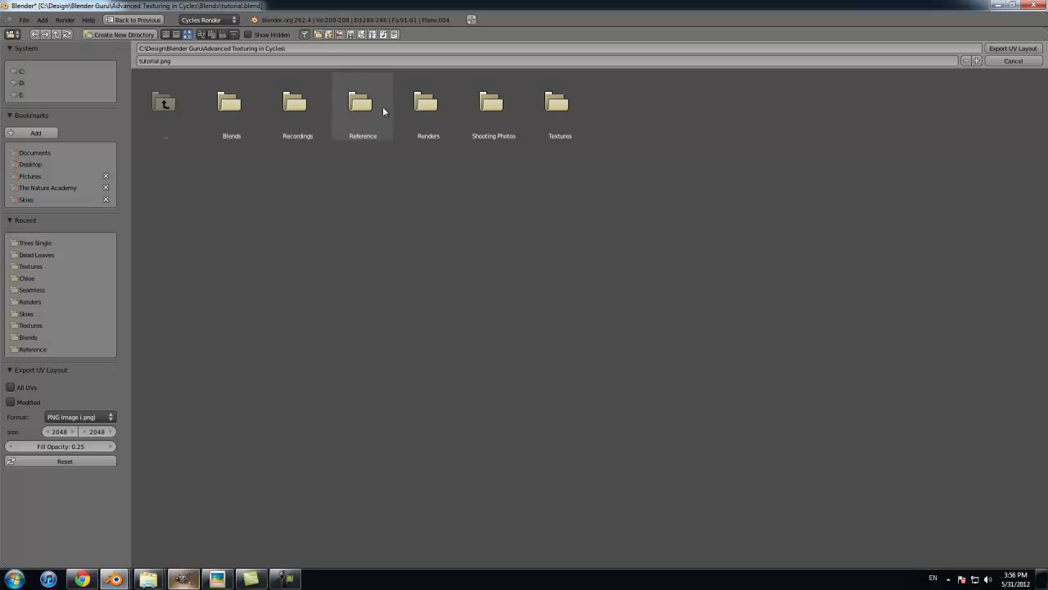
{"action": "left_click", "coordinate": [559, 103]}
{"action": "left_click", "coordinate": [205, 61]}
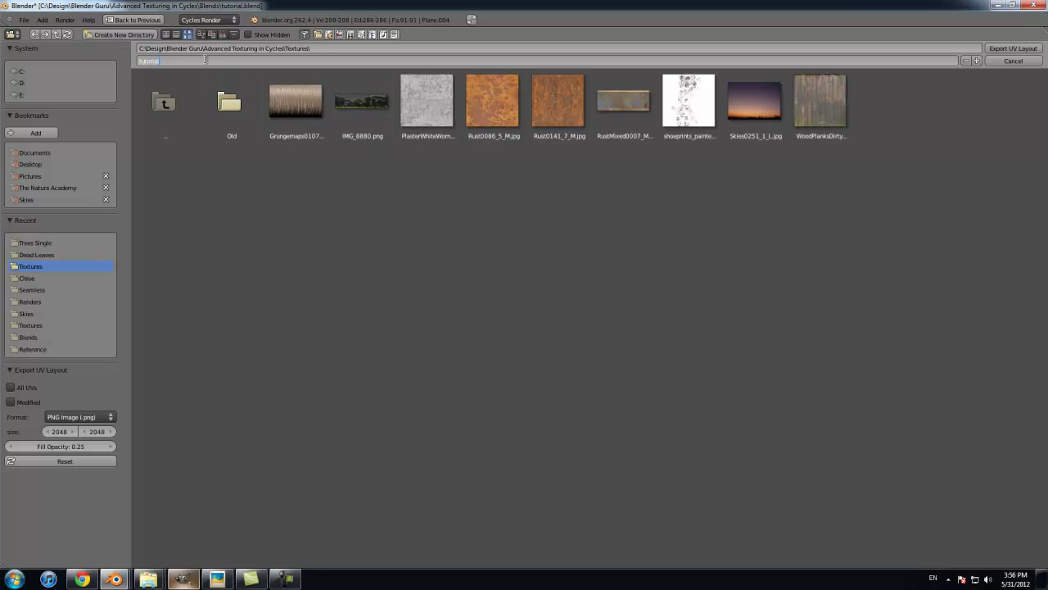
{"action": "type", "text": "_uv"}
{"action": "key", "text": "Return"}
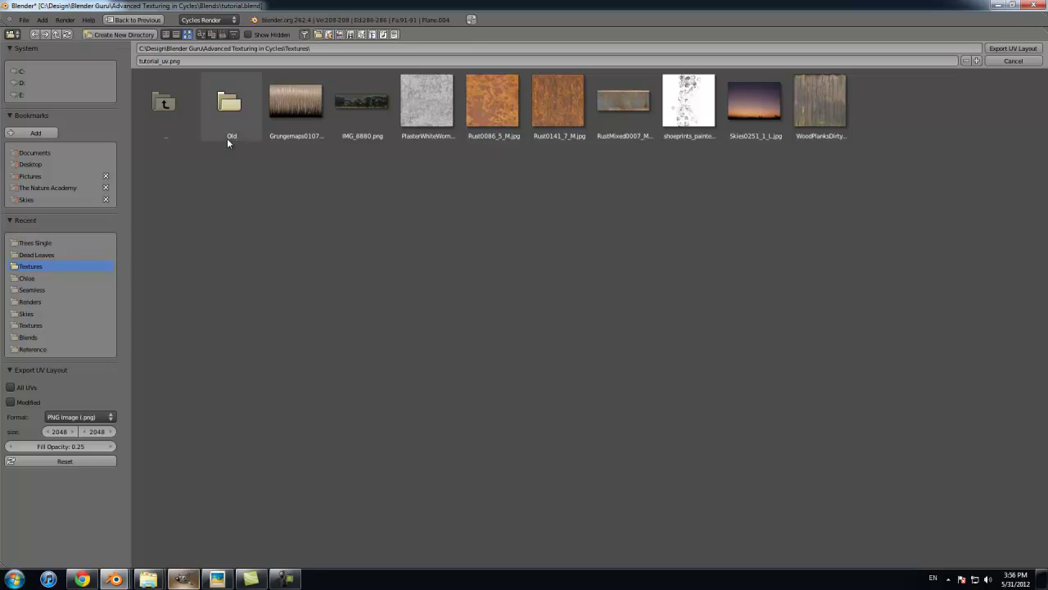
{"action": "left_click", "coordinate": [78, 418]}
{"action": "left_click", "coordinate": [70, 380]}
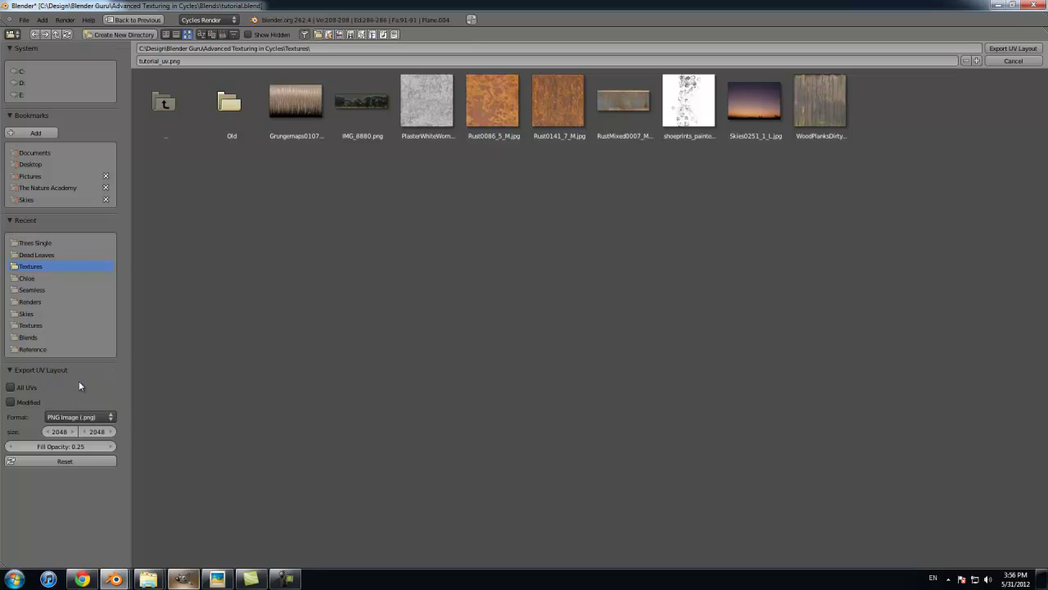
{"action": "left_click", "coordinate": [1002, 51]}
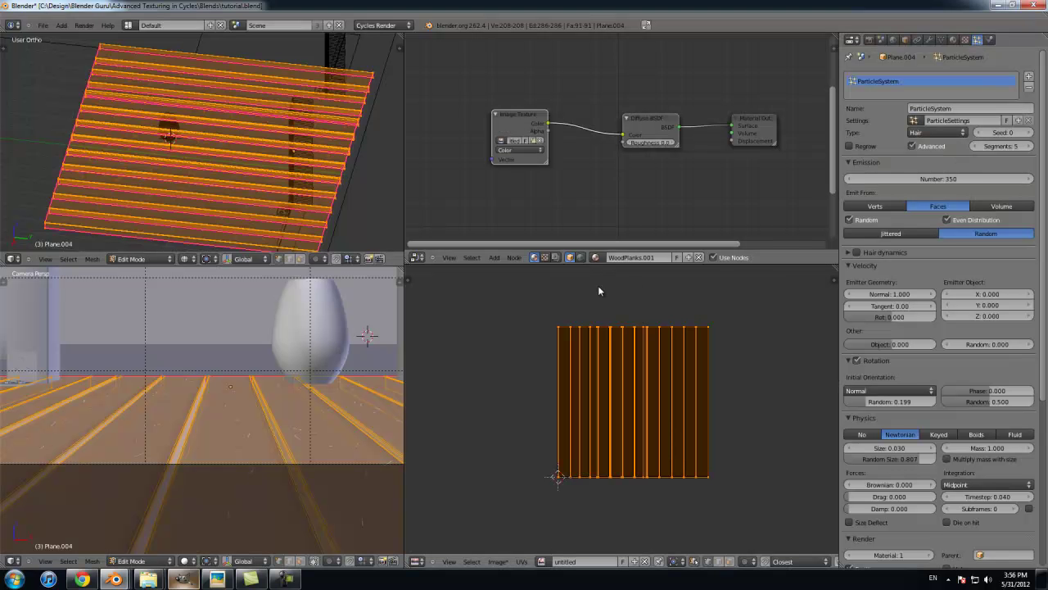
Step: Switch to GIMP, open tutorial_uv.png from the Textures folder and maximize its image window
{"action": "left_click", "coordinate": [181, 579]}
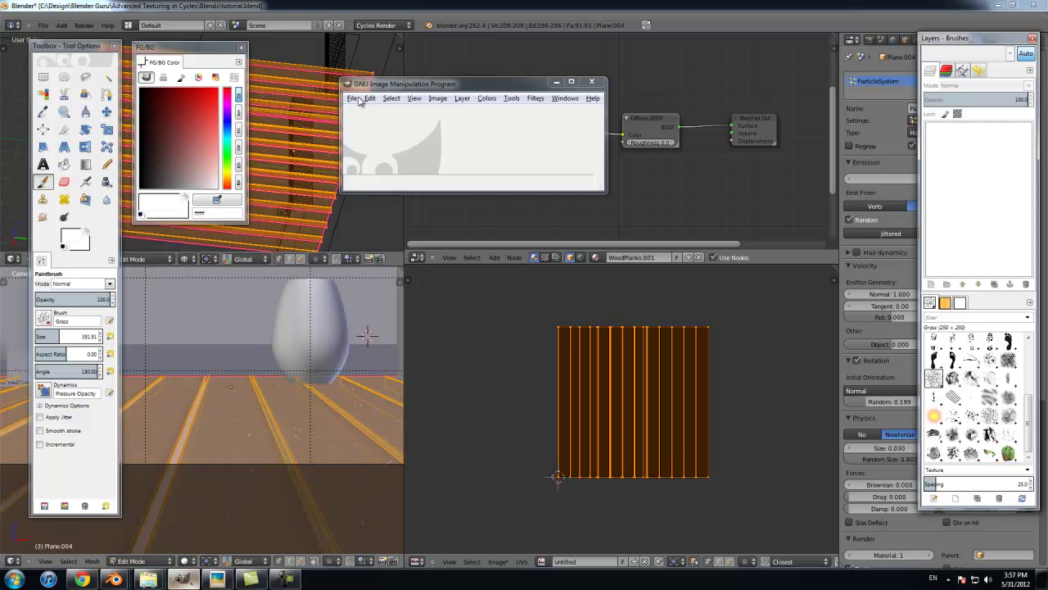
{"action": "left_click", "coordinate": [352, 98]}
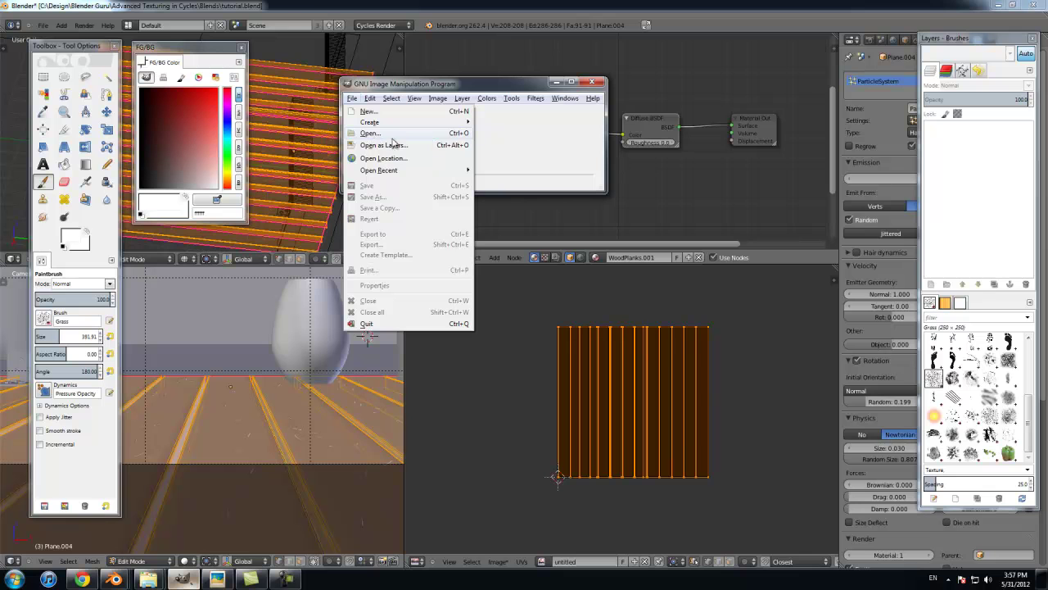
{"action": "left_click", "coordinate": [443, 135]}
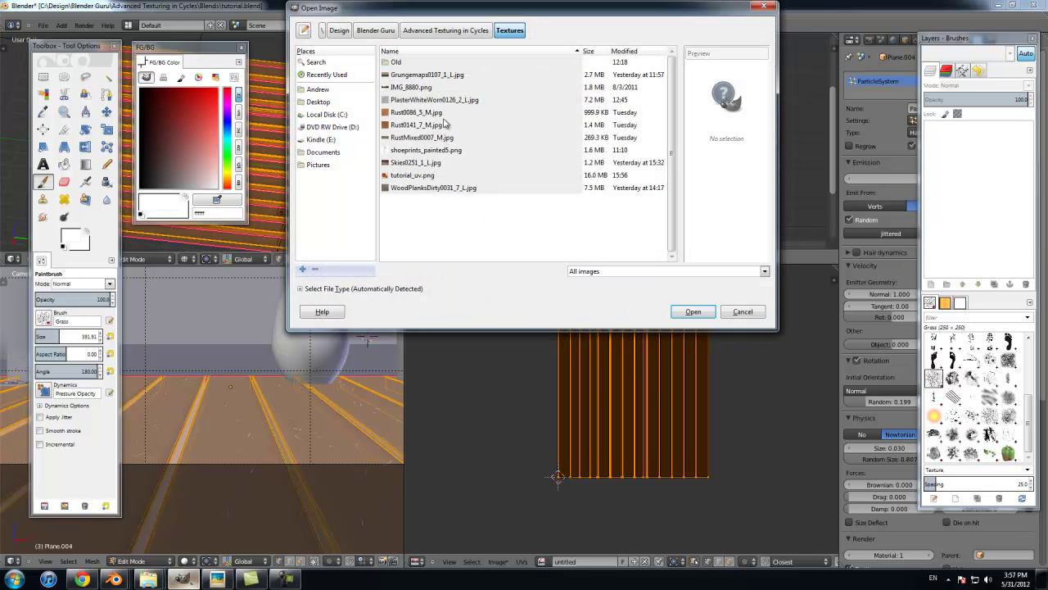
{"action": "left_click", "coordinate": [412, 178]}
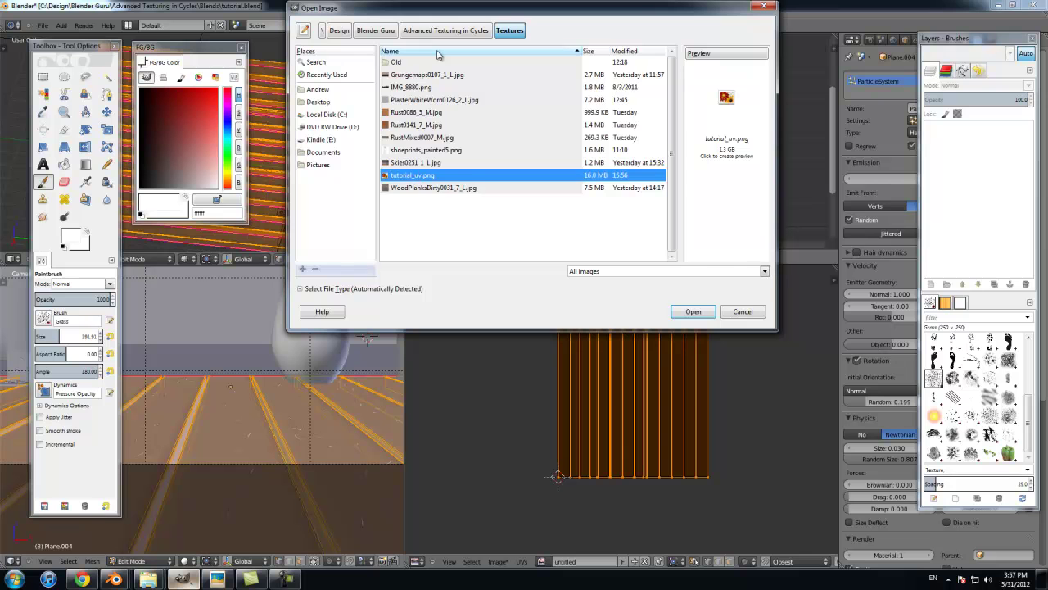
{"action": "left_click_drag", "start_coordinate": [455, 18], "coordinate": [471, 98]}
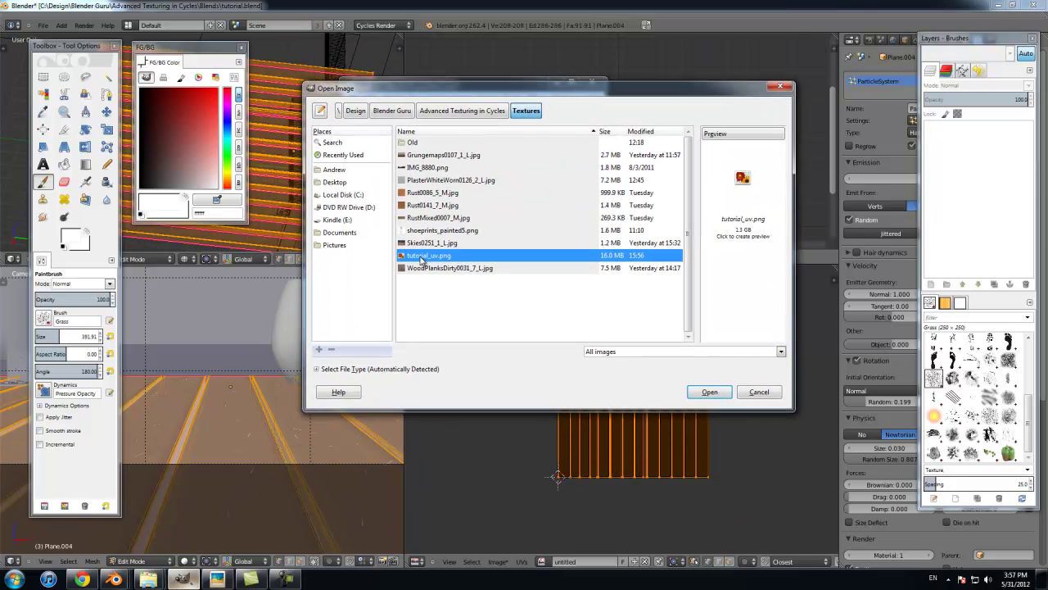
{"action": "left_click", "coordinate": [710, 392]}
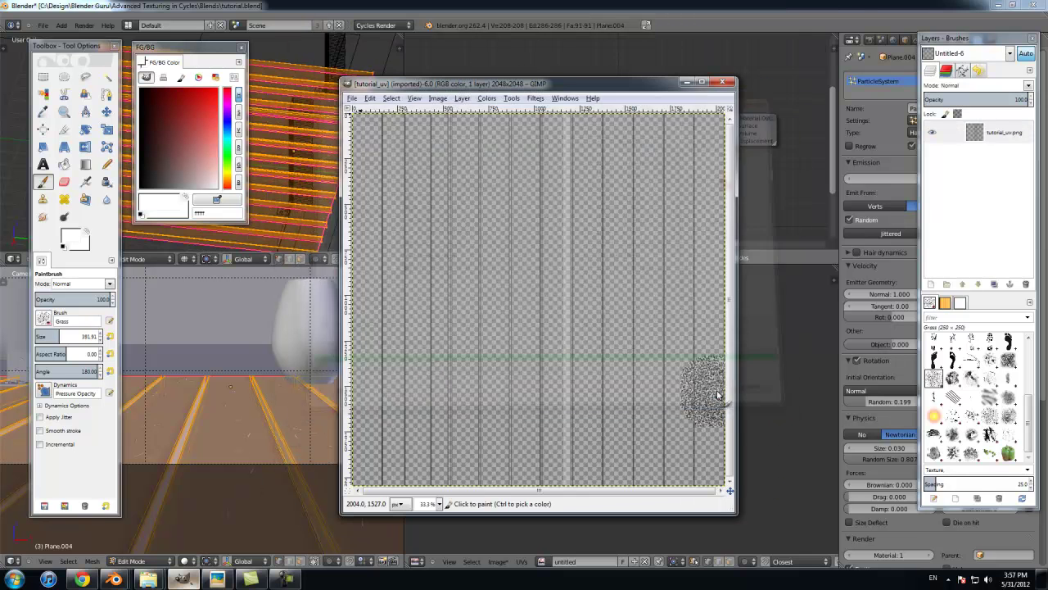
{"action": "double_click", "coordinate": [571, 75]}
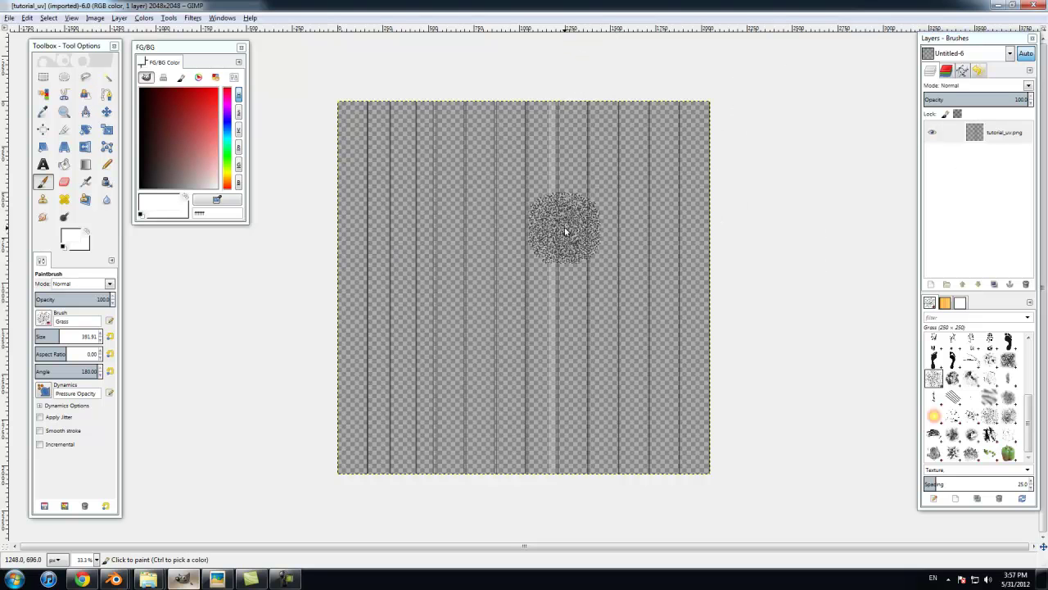
Step: Add a white-filled layer of 2048 by 2048 pixels to the UV layout image
{"action": "left_click", "coordinate": [931, 284]}
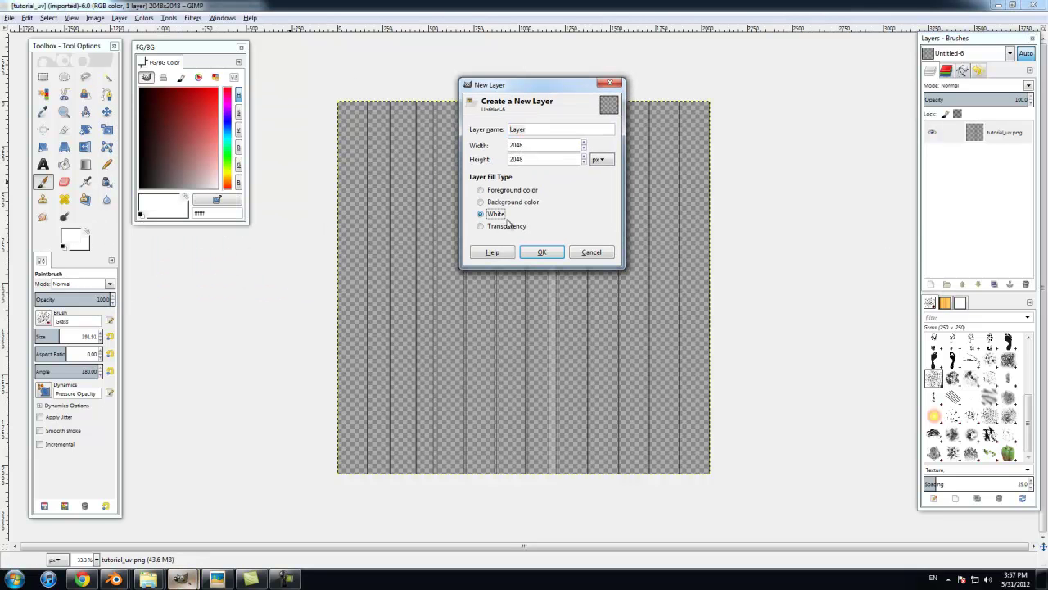
{"action": "left_click", "coordinate": [540, 253]}
{"action": "left_click_drag", "start_coordinate": [997, 137], "coordinate": [975, 144]}
{"action": "double_click", "coordinate": [973, 140]}
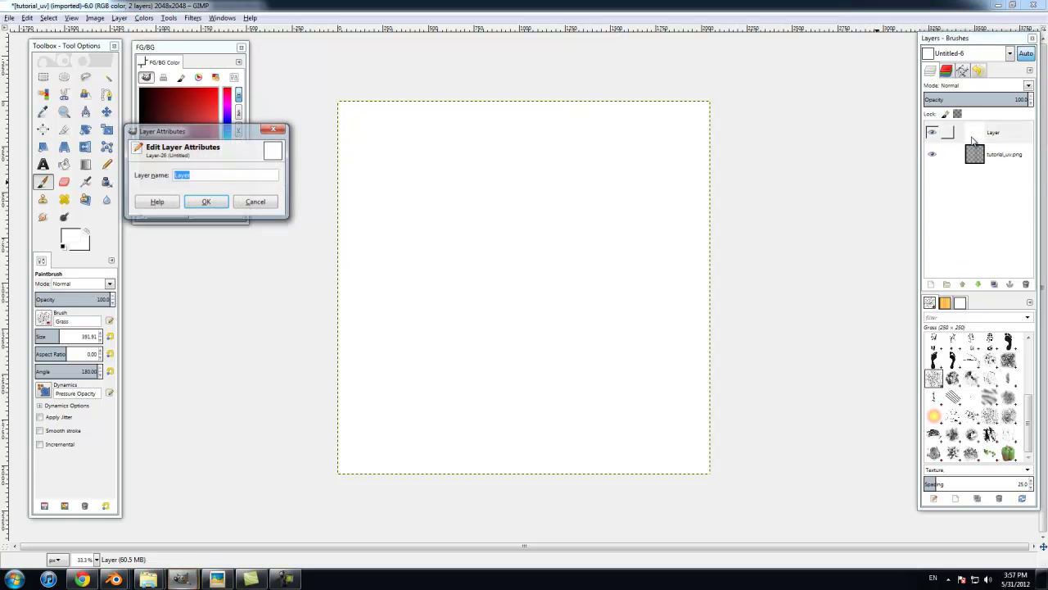
{"action": "left_click", "coordinate": [255, 202]}
{"action": "mouse_move", "coordinate": [976, 156]}
{"action": "left_mouse_down"}
{"action": "mouse_move", "coordinate": [987, 151]}
{"action": "mouse_move", "coordinate": [975, 156]}
{"action": "left_mouse_up"}
{"action": "double_click", "coordinate": [974, 156]}
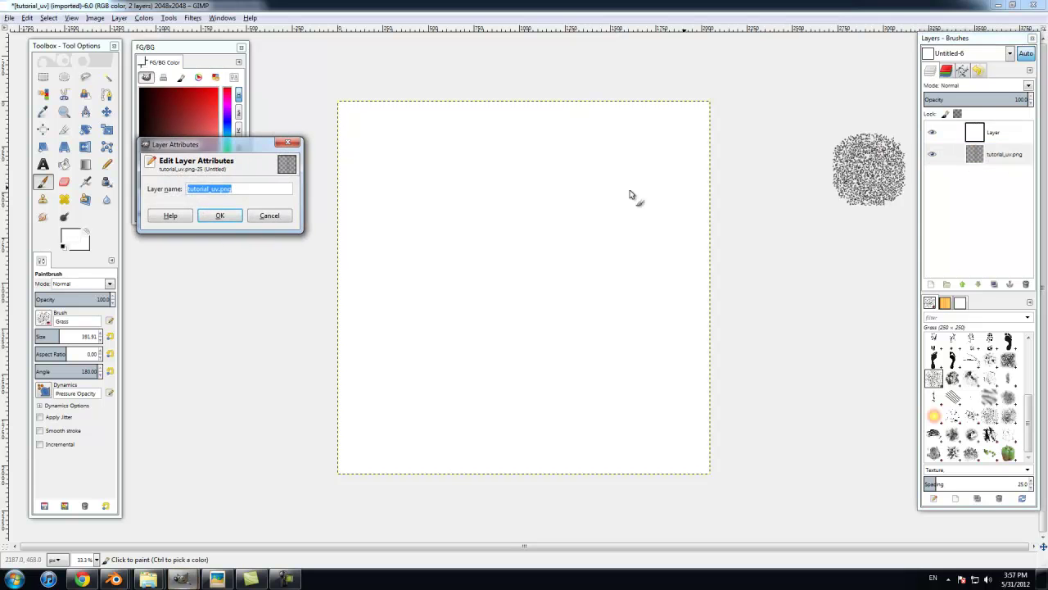
{"action": "left_click", "coordinate": [219, 216]}
{"action": "left_click_drag", "start_coordinate": [980, 132], "coordinate": [970, 163]}
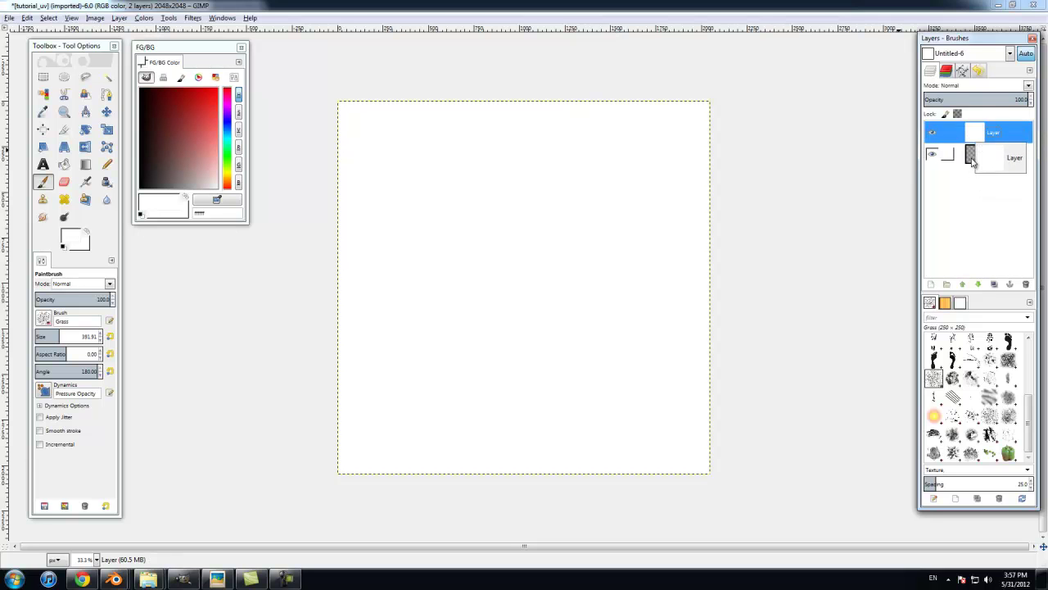
{"action": "right_click", "coordinate": [970, 162]}
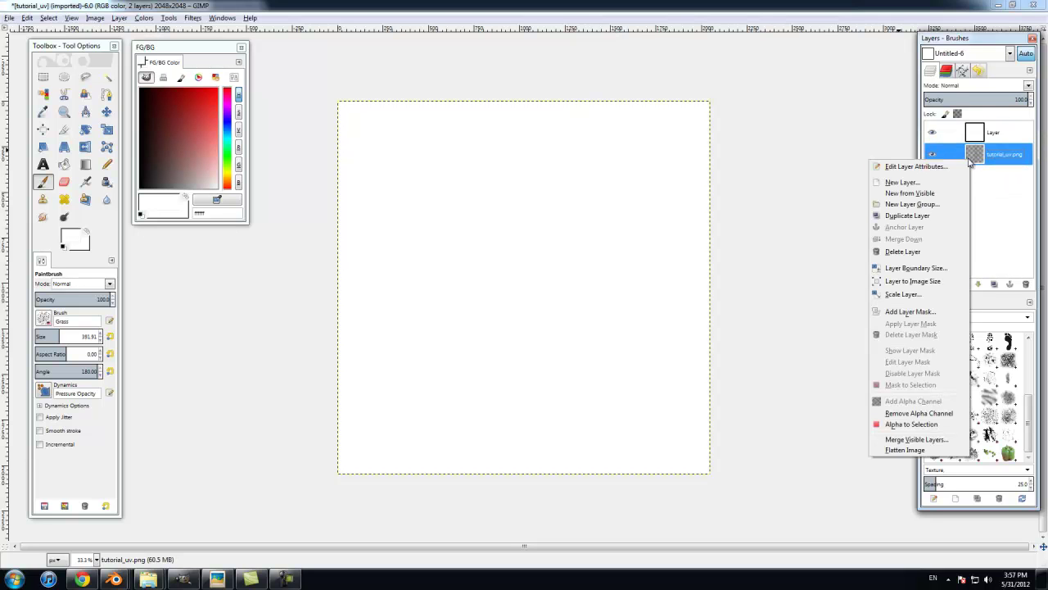
{"action": "left_click", "coordinate": [991, 222]}
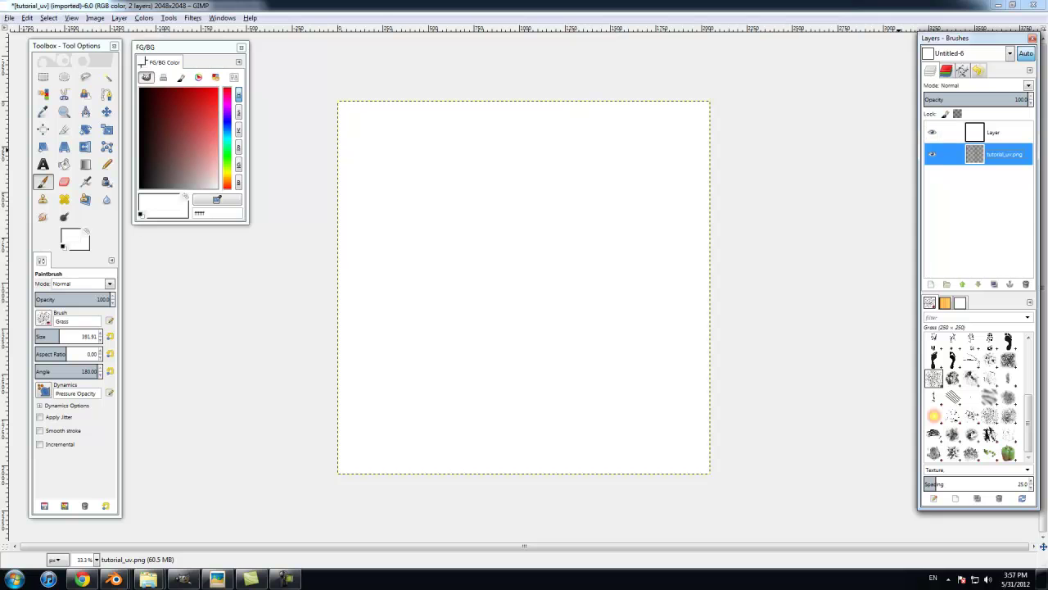
Step: Raise the tutorial_uv.png layer above the white layer and make it the active layer
{"action": "left_click", "coordinate": [962, 285]}
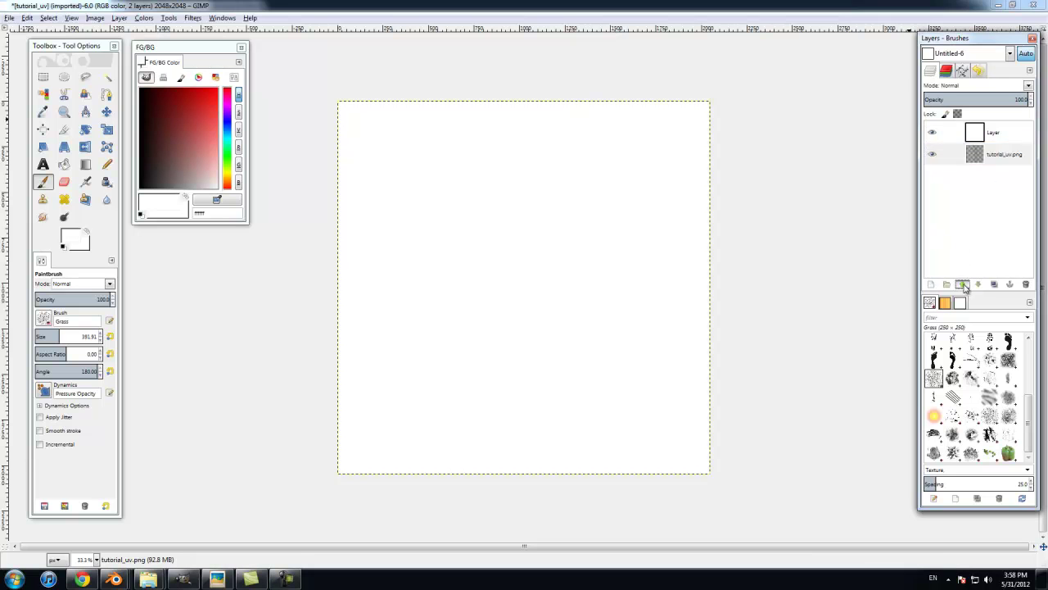
{"action": "left_click", "coordinate": [977, 284]}
{"action": "left_click", "coordinate": [962, 284]}
{"action": "left_click", "coordinate": [992, 155]}
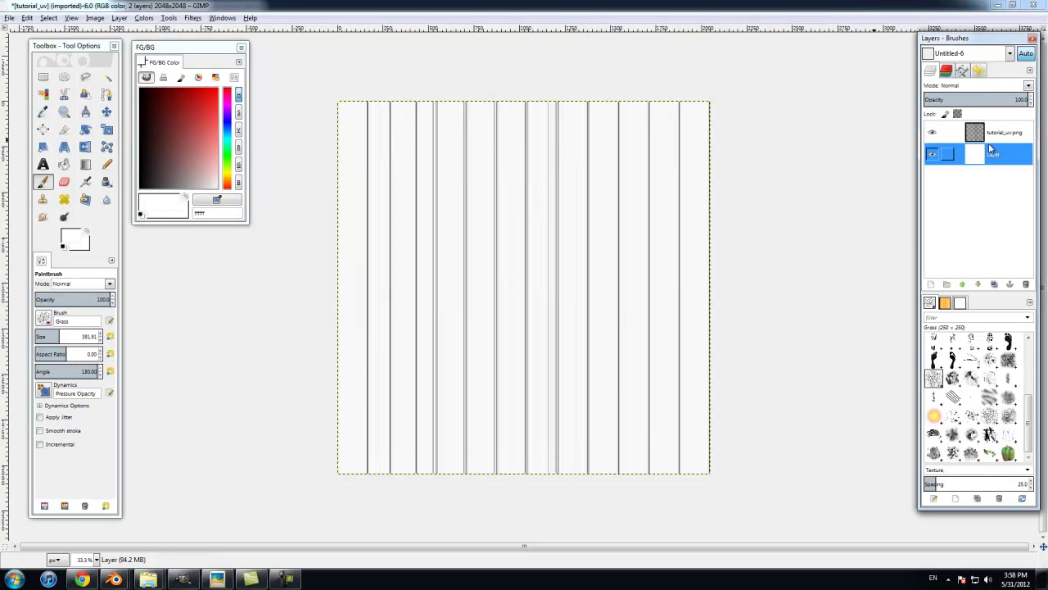
{"action": "left_click", "coordinate": [994, 133]}
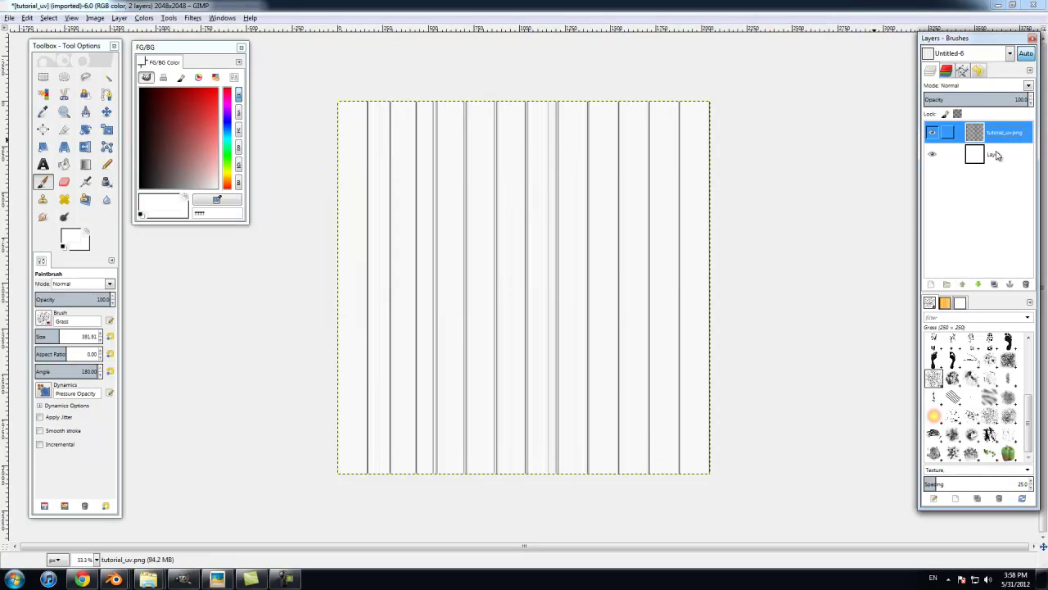
Step: Add a transparent layer of 2048 by 2048 pixels above the UV layout and undo any test brush mark on it
{"action": "left_click", "coordinate": [931, 285]}
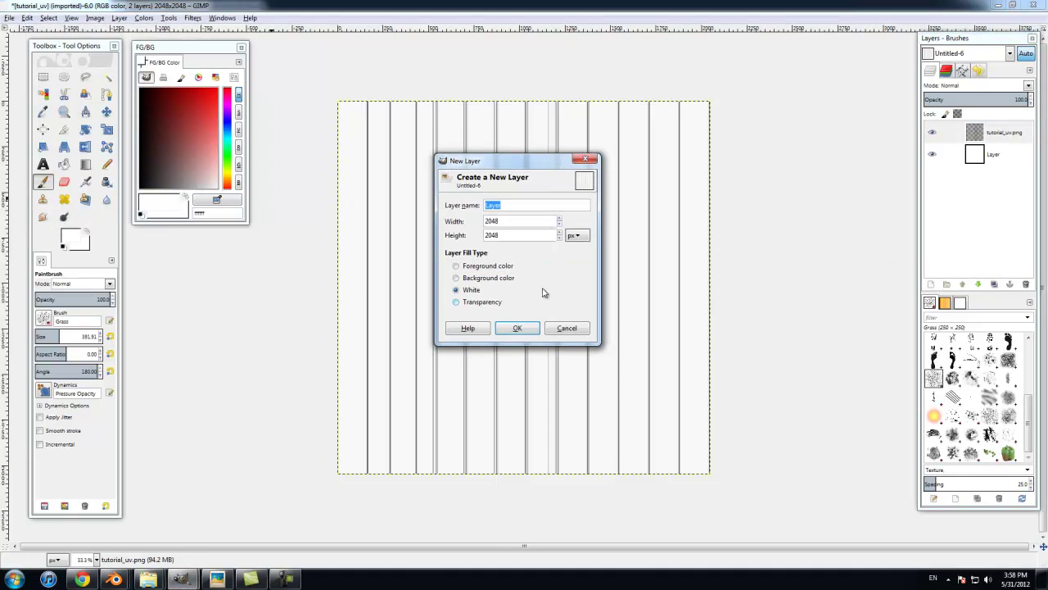
{"action": "left_click", "coordinate": [525, 329]}
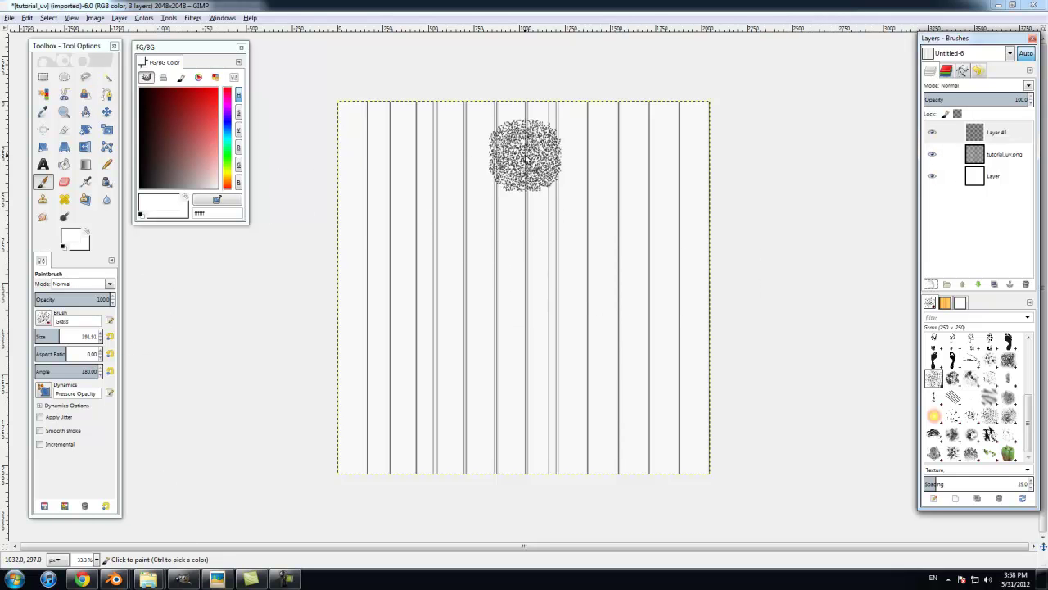
{"action": "left_click", "coordinate": [493, 186]}
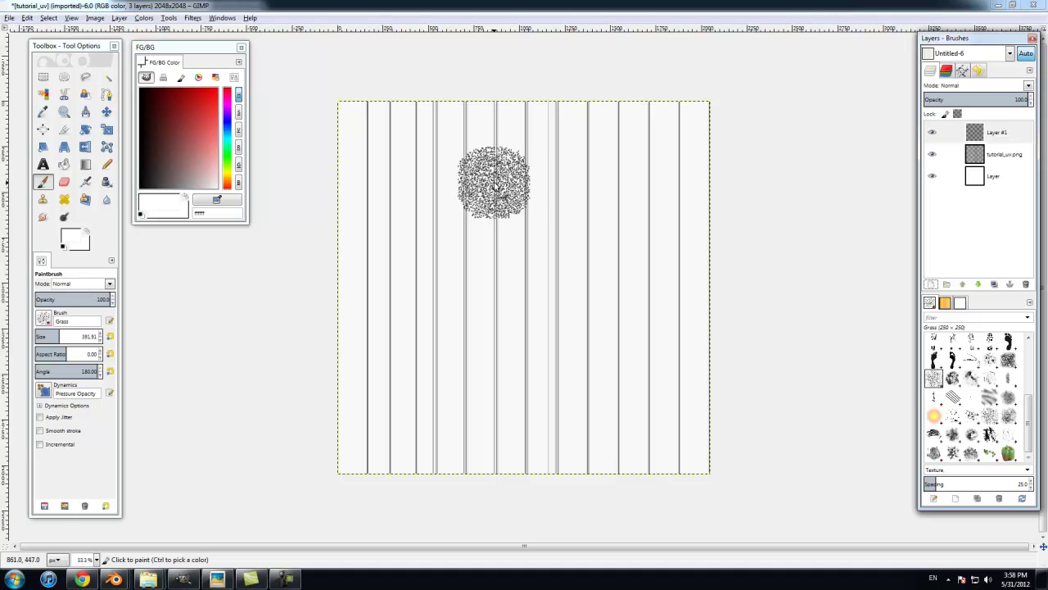
{"action": "key", "text": "ctrl+z"}
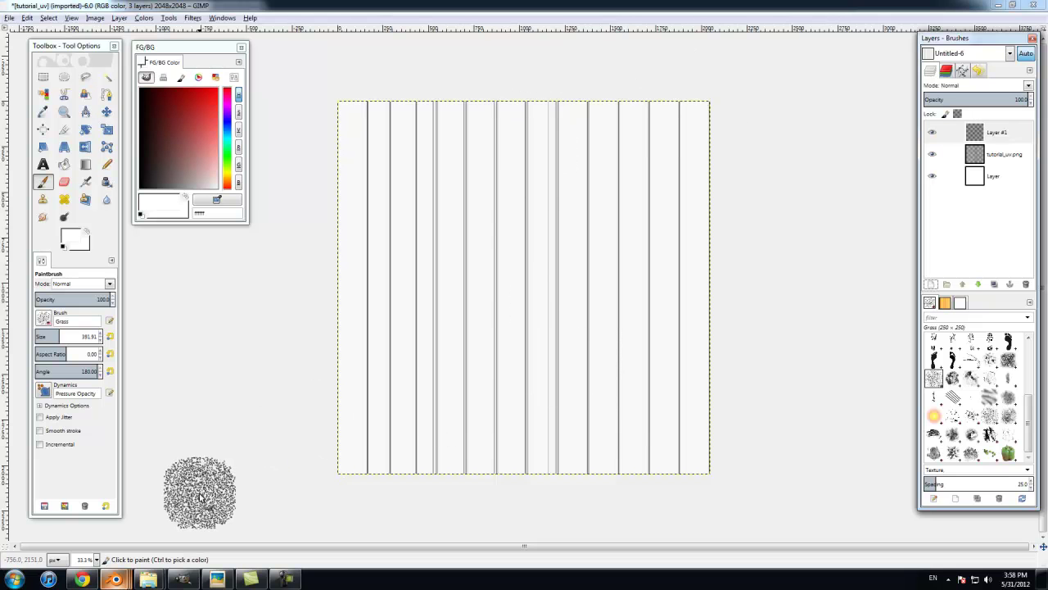
Step: Switch to Chrome and examine the 10 Hi-Res Footprints Photoshop Brushes page, including its description, brush previews and download section
{"action": "left_click", "coordinate": [81, 579]}
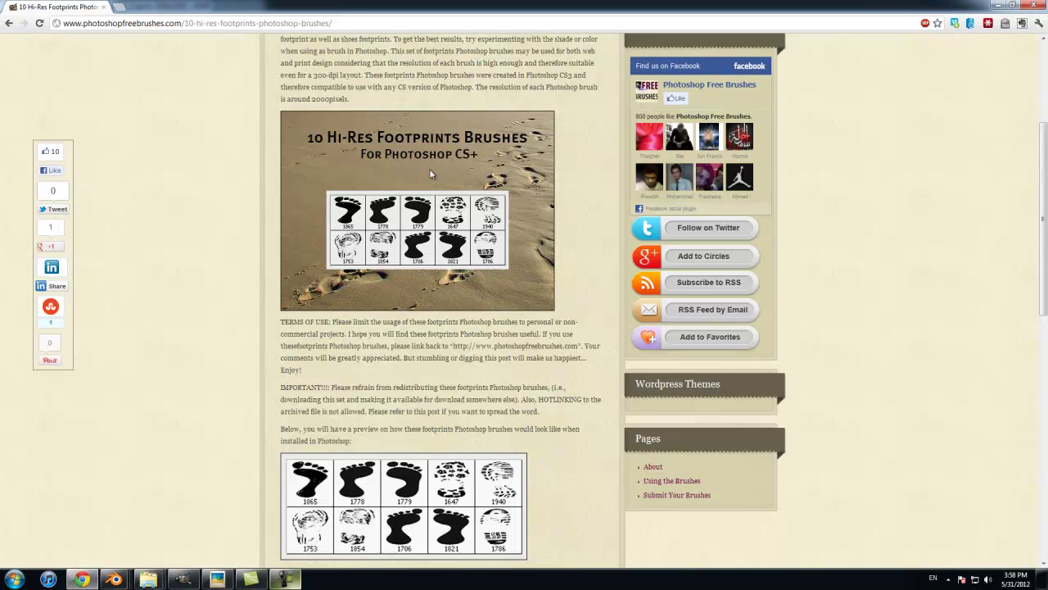
{"action": "scroll", "coordinate": [246, 269], "scroll_direction": "up", "scroll_amount": 3}
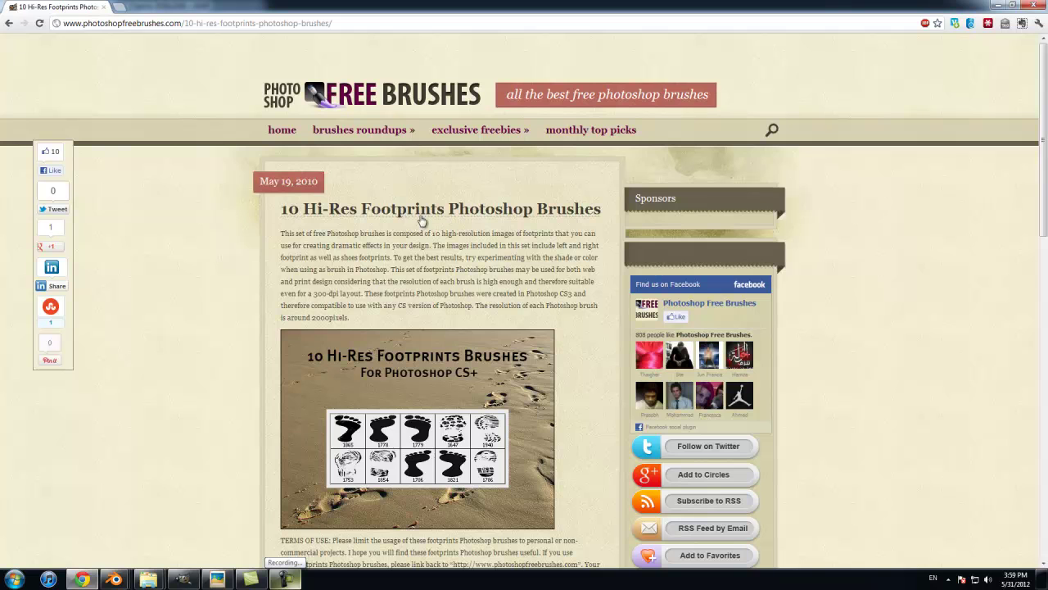
{"action": "scroll", "coordinate": [287, 287], "scroll_direction": "down", "scroll_amount": 2}
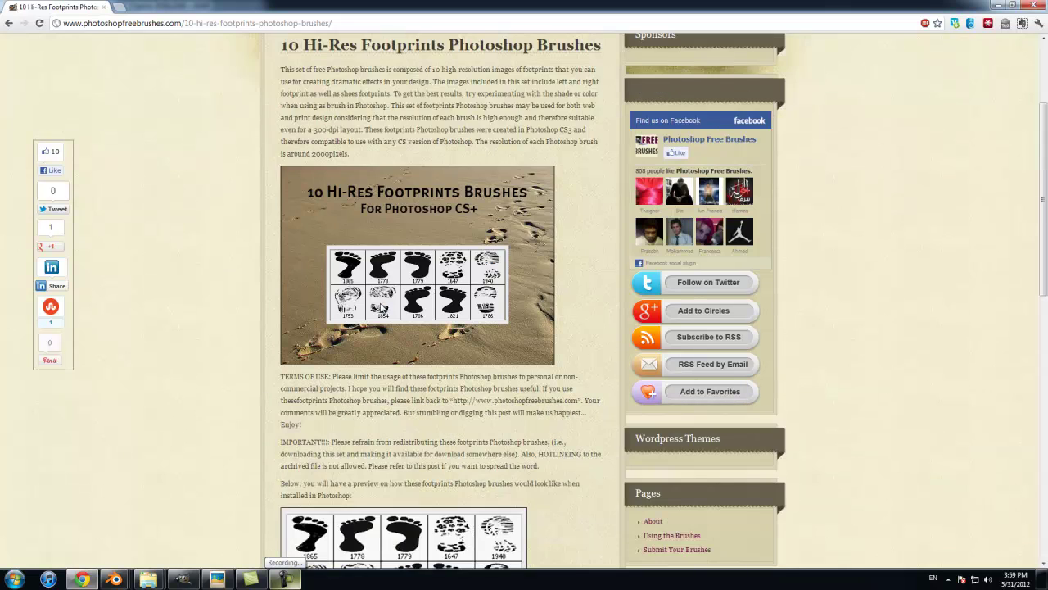
{"action": "scroll", "coordinate": [382, 309], "scroll_direction": "down", "scroll_amount": 3}
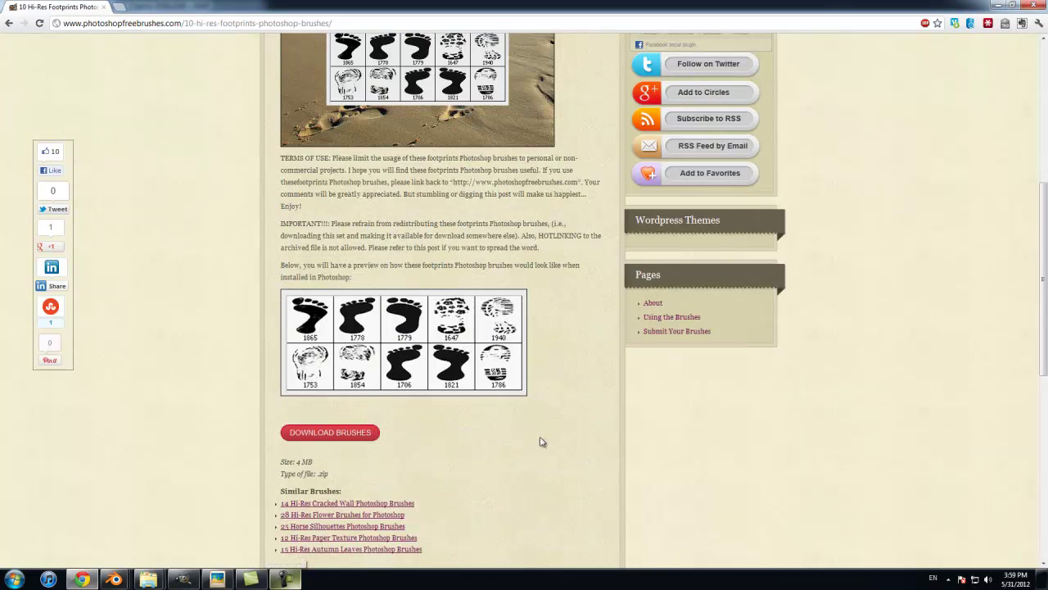
{"action": "scroll", "coordinate": [576, 312], "scroll_direction": "up", "scroll_amount": 5}
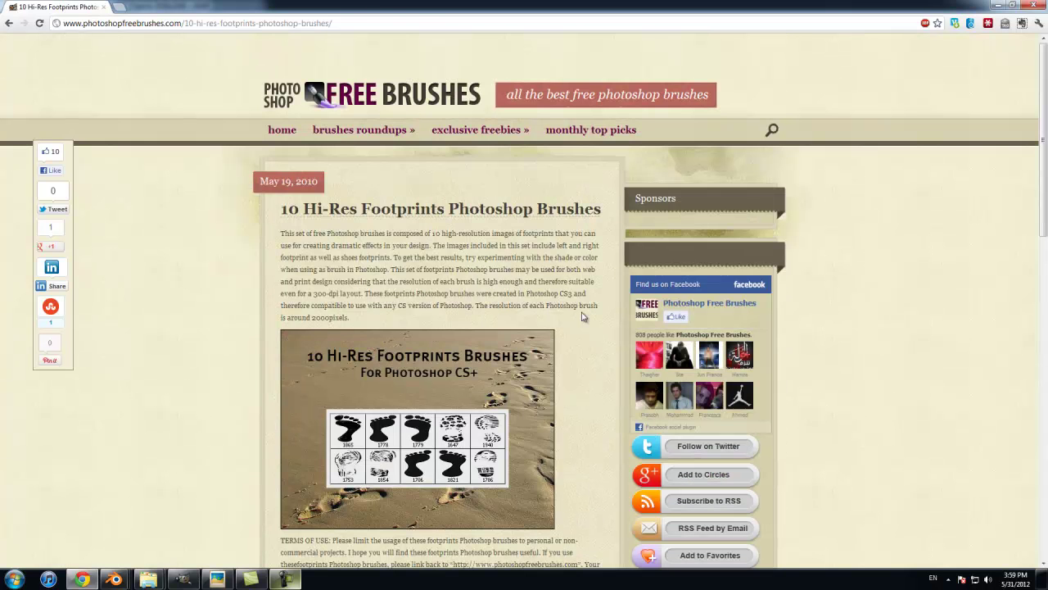
{"action": "left_click_drag", "start_coordinate": [583, 316], "coordinate": [283, 231]}
{"action": "left_click", "coordinate": [368, 245]}
{"action": "scroll", "coordinate": [514, 314], "scroll_direction": "down", "scroll_amount": 5}
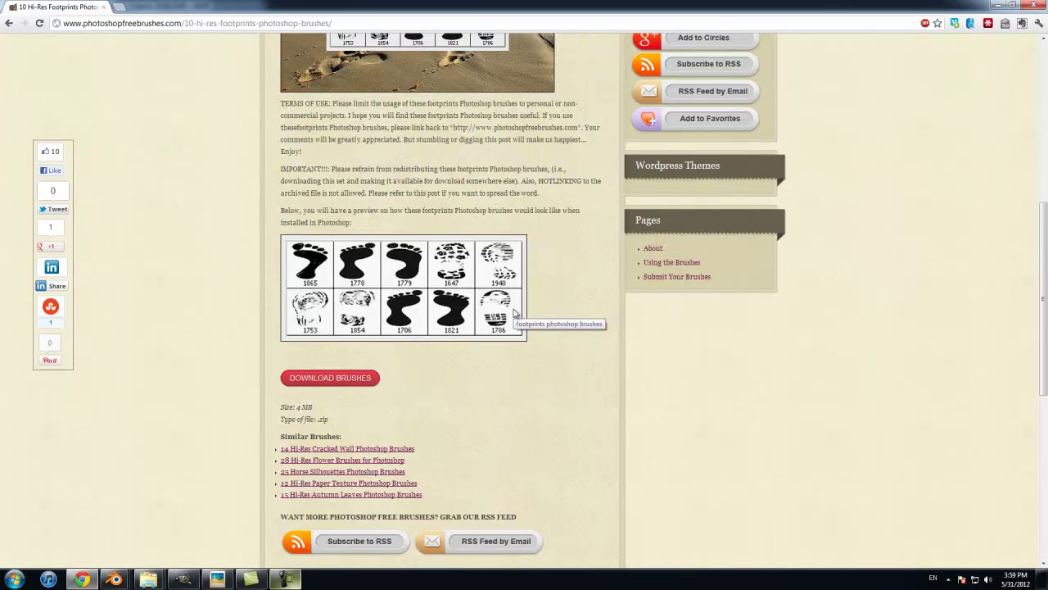
{"action": "scroll", "coordinate": [514, 314], "scroll_direction": "up", "scroll_amount": 1}
{"action": "left_click_drag", "start_coordinate": [539, 302], "coordinate": [279, 284]}
{"action": "left_click", "coordinate": [279, 284]}
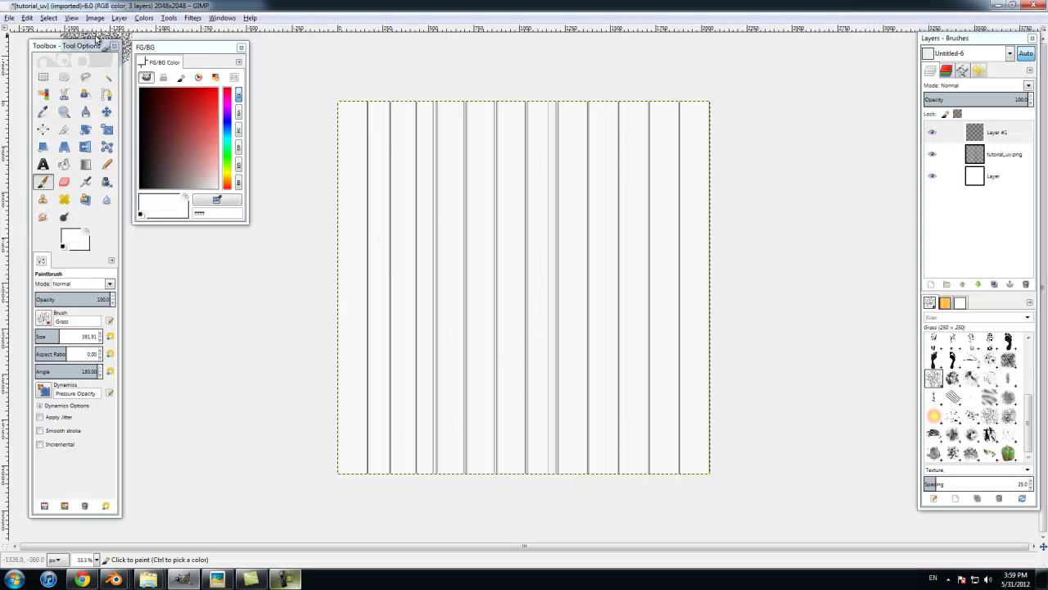
Step: Copy the path of the writable .gimp-2.8 brushes folder from the brush folder preferences and leave the preferences unchanged
{"action": "left_click", "coordinate": [28, 18]}
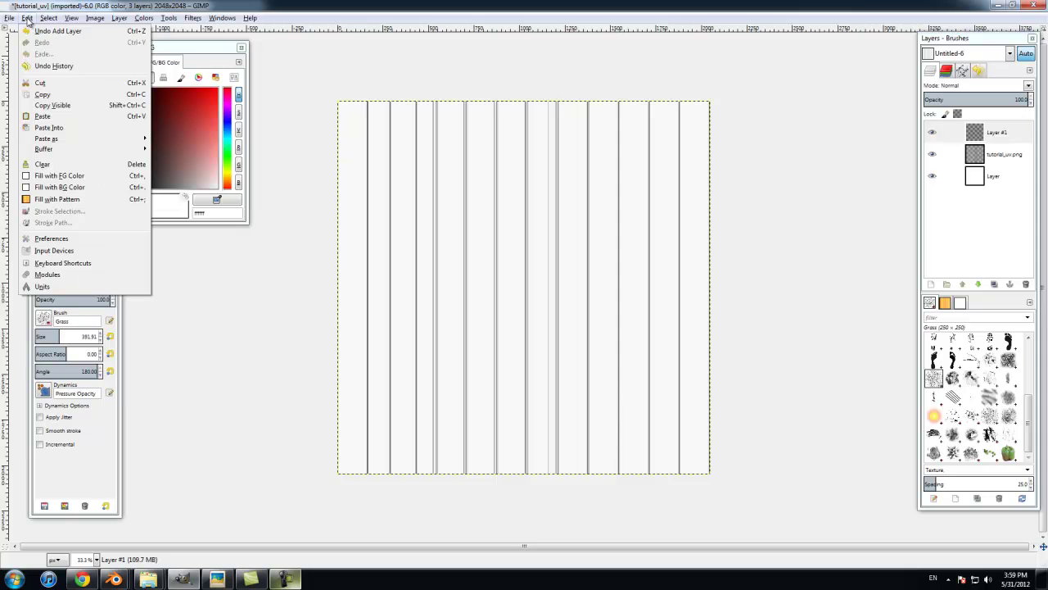
{"action": "left_click", "coordinate": [48, 238]}
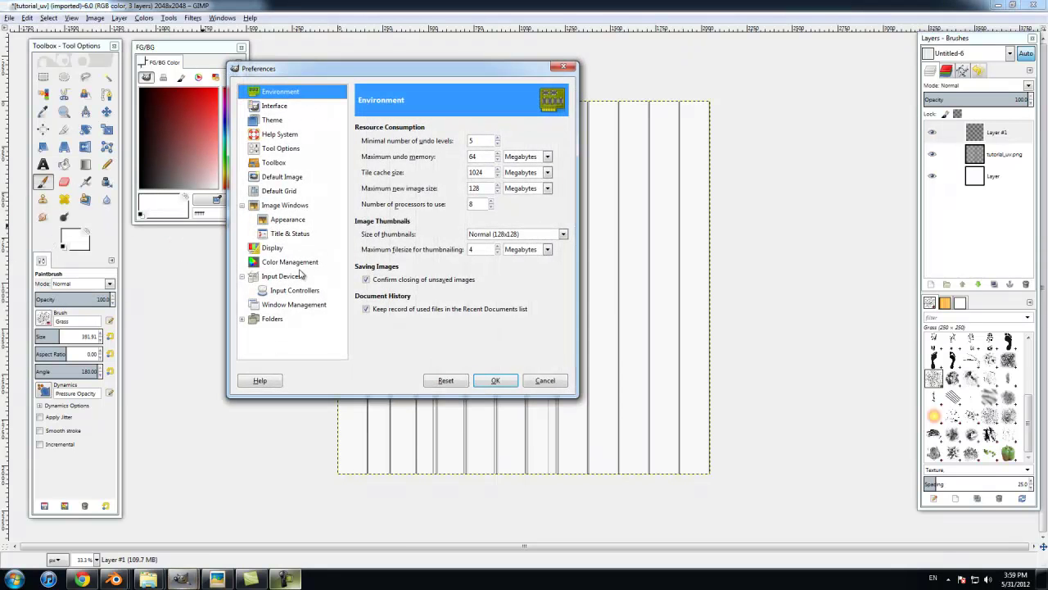
{"action": "left_click", "coordinate": [243, 319]}
{"action": "left_click", "coordinate": [282, 333]}
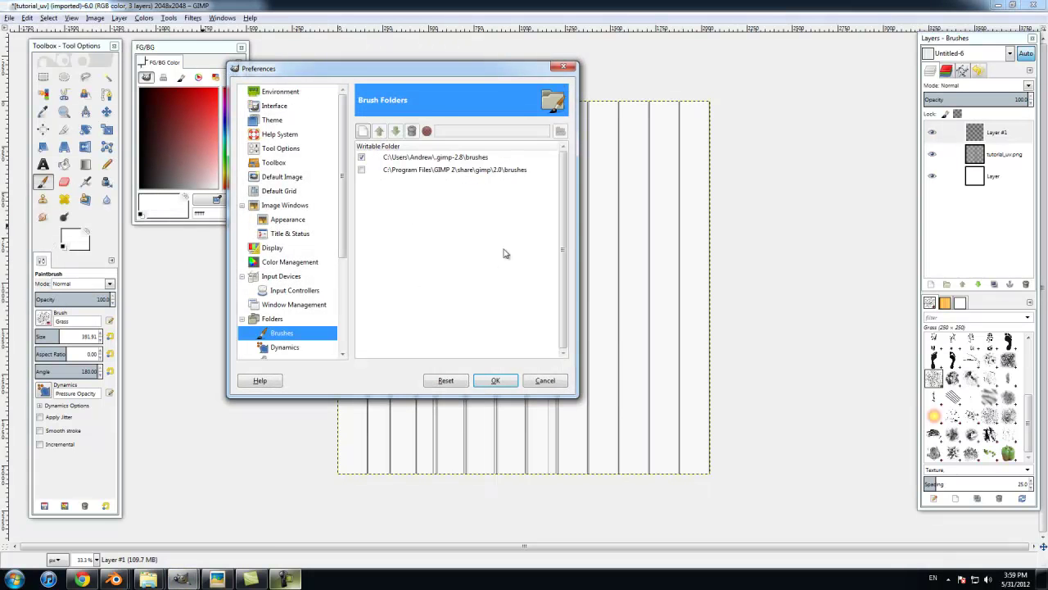
{"action": "left_click", "coordinate": [475, 160]}
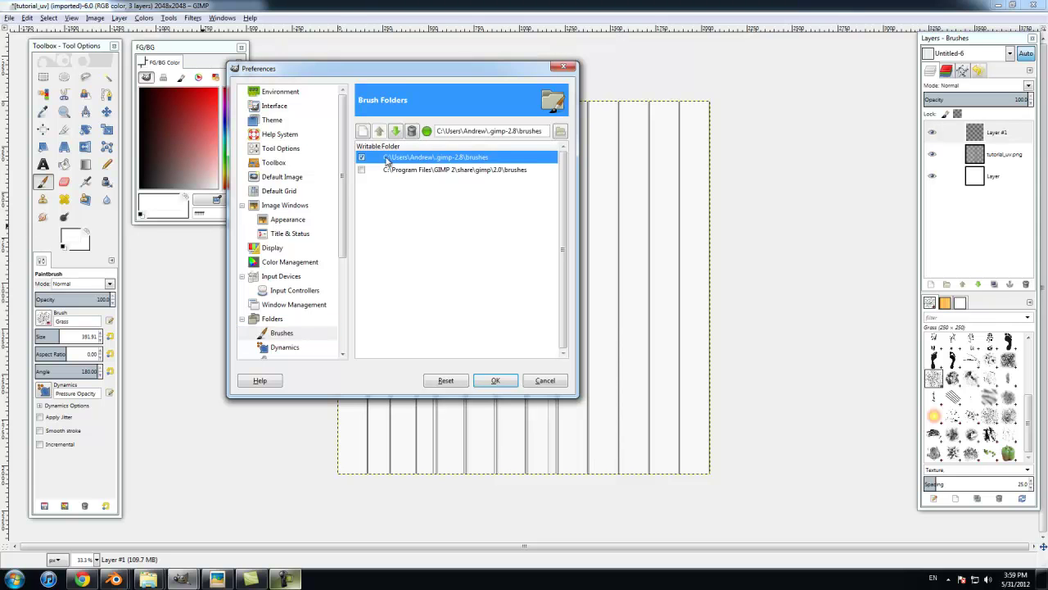
{"action": "triple_click", "coordinate": [511, 131]}
{"action": "key", "text": "ctrl+c"}
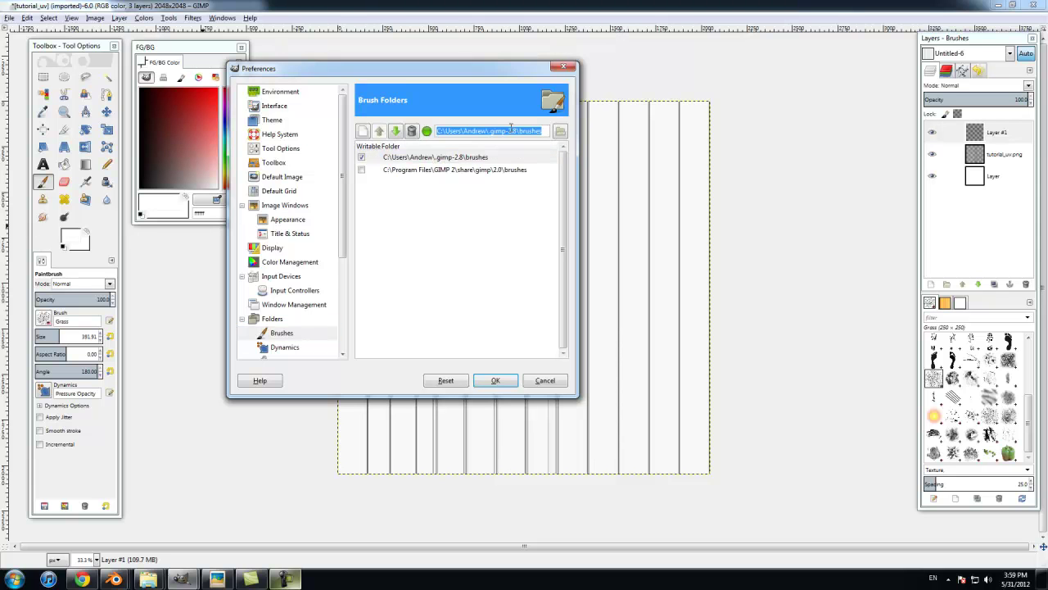
{"action": "left_click", "coordinate": [544, 380]}
Step: Open the copied brushes folder path in the file explorer and examine the footprints-ps-brushes file stored there
{"action": "mouse_move", "coordinate": [148, 579]}
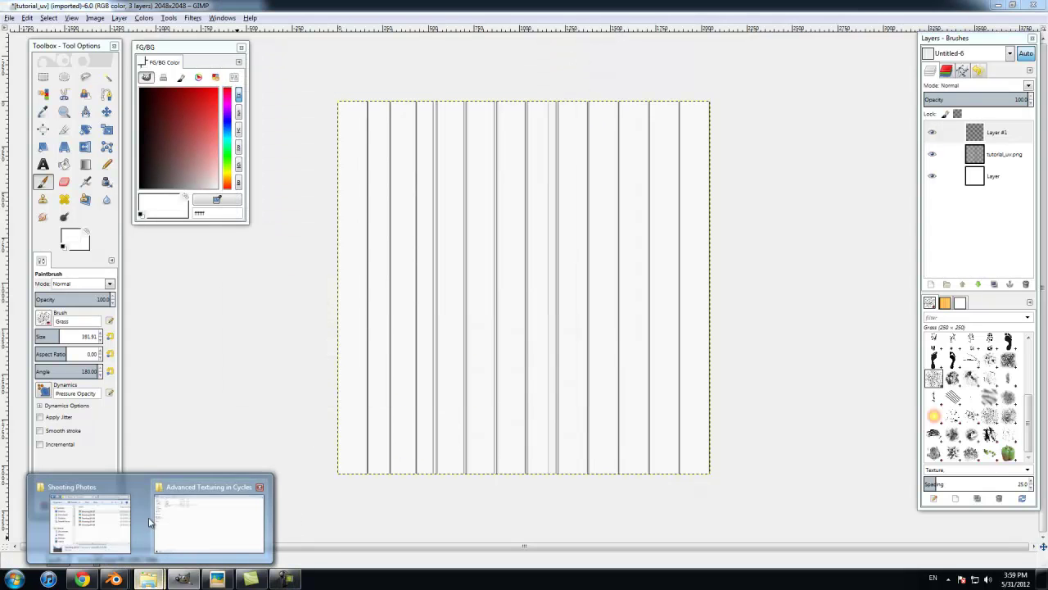
{"action": "left_click", "coordinate": [195, 514]}
{"action": "left_click", "coordinate": [386, 19]}
{"action": "key", "text": "ctrl+v"}
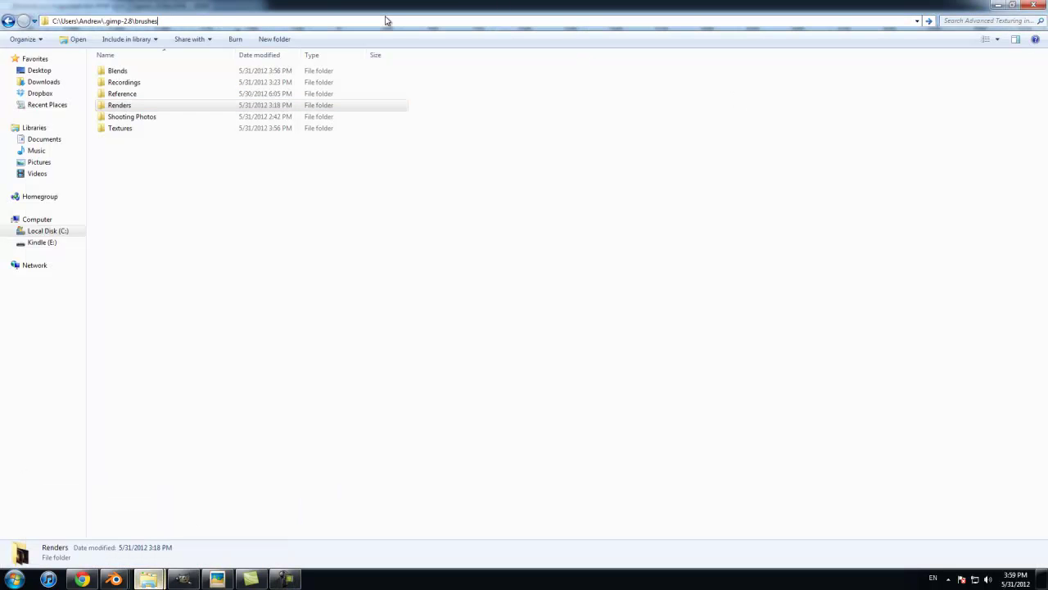
{"action": "key", "text": "Return"}
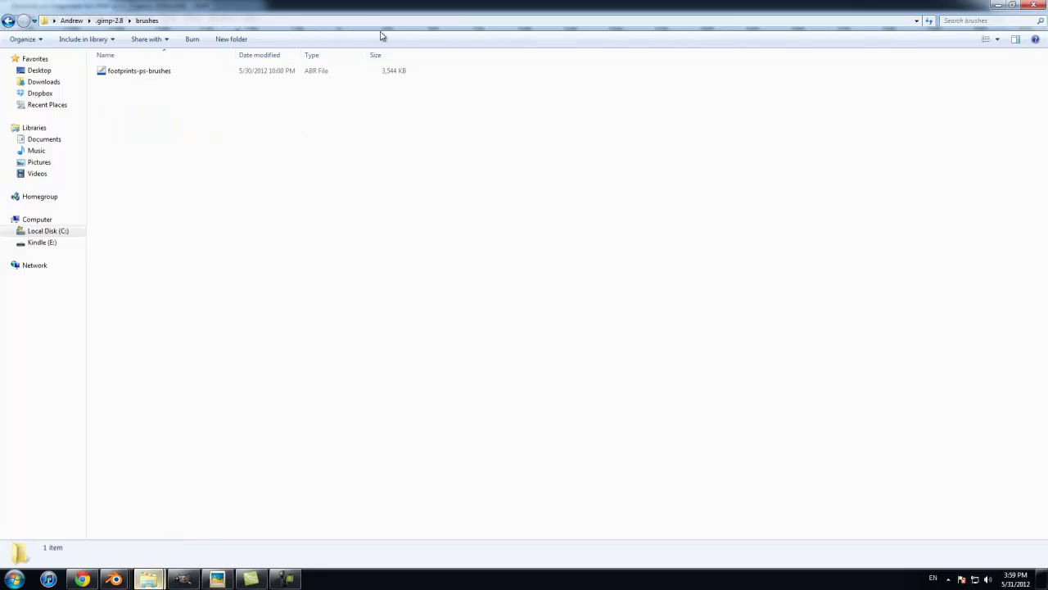
{"action": "mouse_move", "coordinate": [90, 581]}
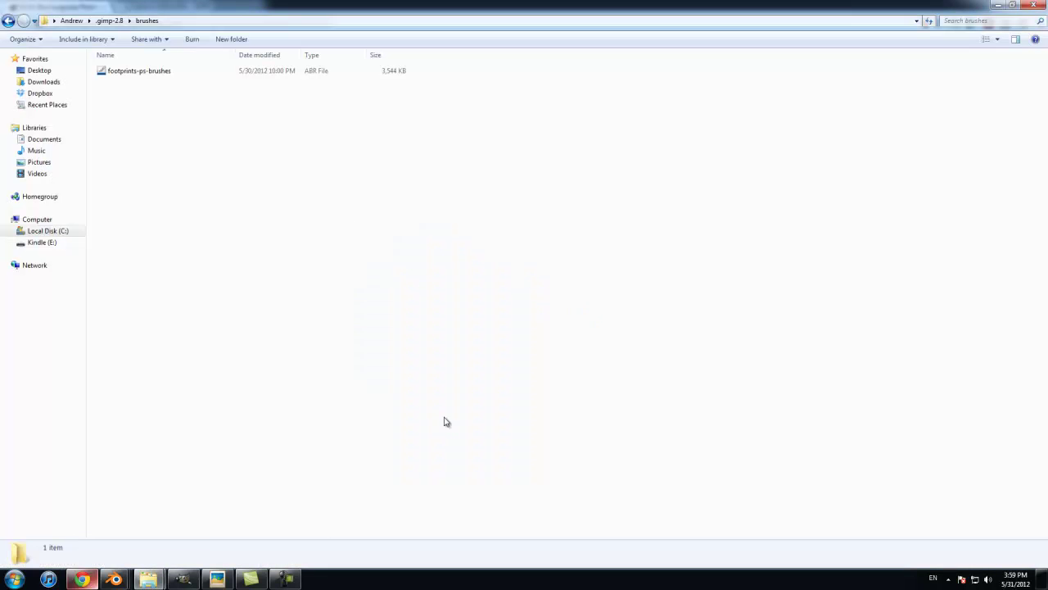
{"action": "left_click_drag", "start_coordinate": [138, 74], "coordinate": [158, 94]}
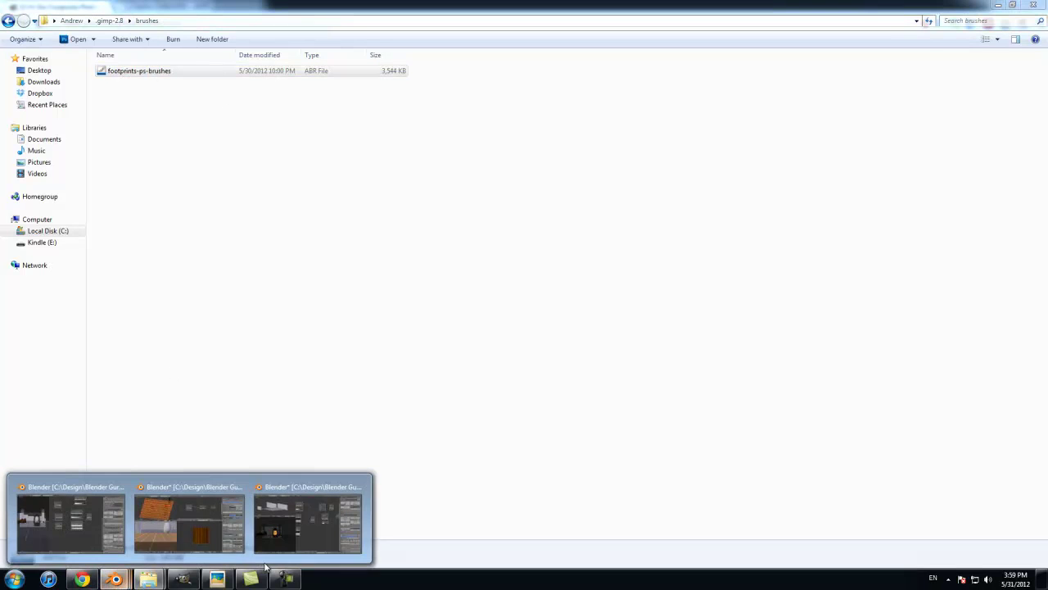
Step: Switch back to GIMP and bring up the dockable Brushes dialog
{"action": "left_click", "coordinate": [201, 579]}
{"action": "left_click_drag", "start_coordinate": [1028, 422], "coordinate": [1023, 338]}
{"action": "left_click", "coordinate": [222, 18]}
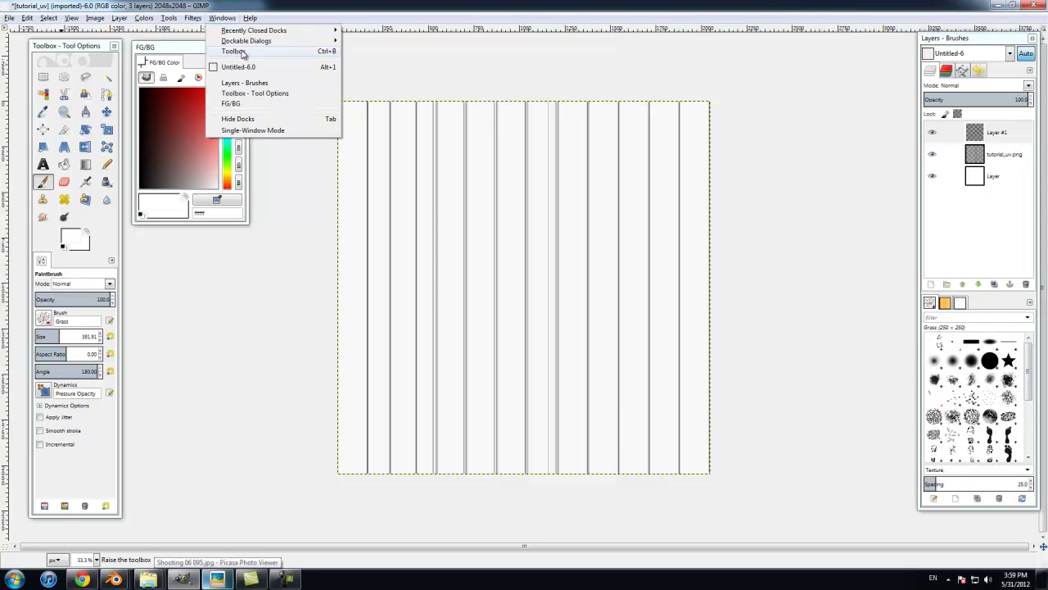
{"action": "left_click", "coordinate": [231, 54]}
{"action": "left_click", "coordinate": [193, 18]}
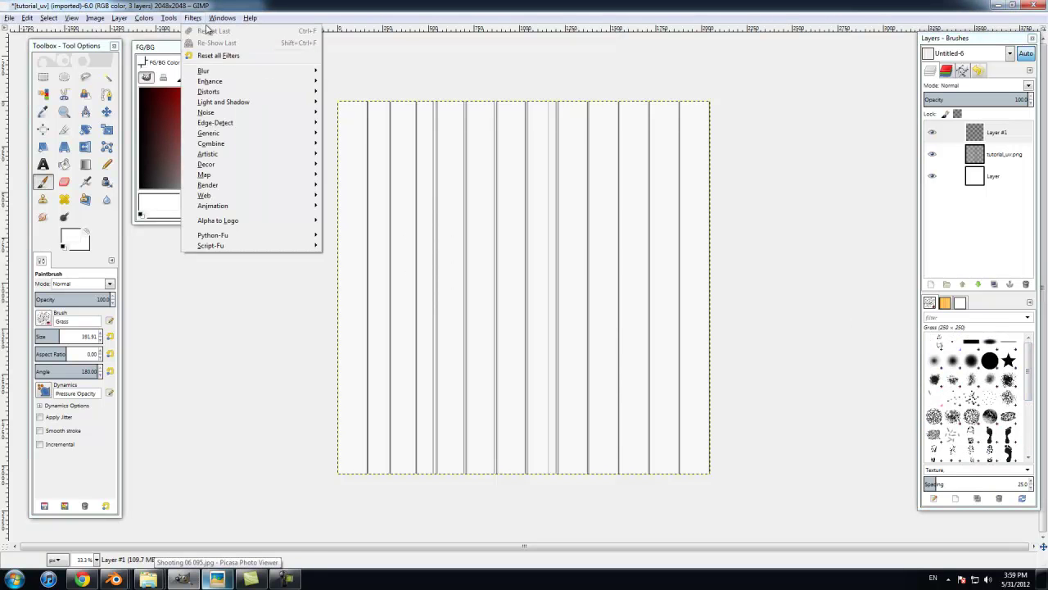
{"action": "mouse_move", "coordinate": [221, 18]}
{"action": "mouse_move", "coordinate": [289, 43]}
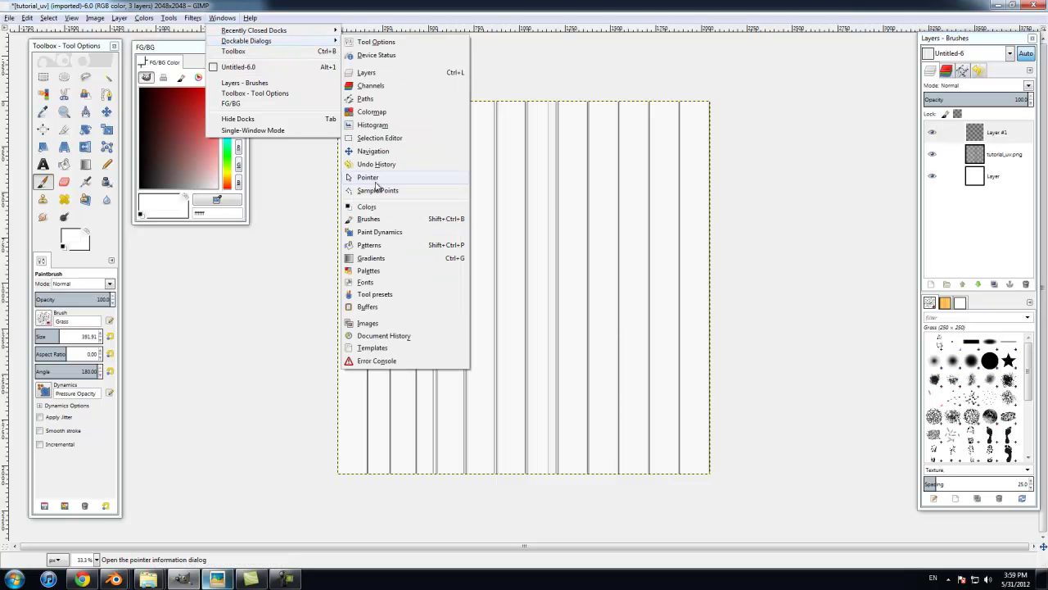
{"action": "left_click", "coordinate": [380, 219]}
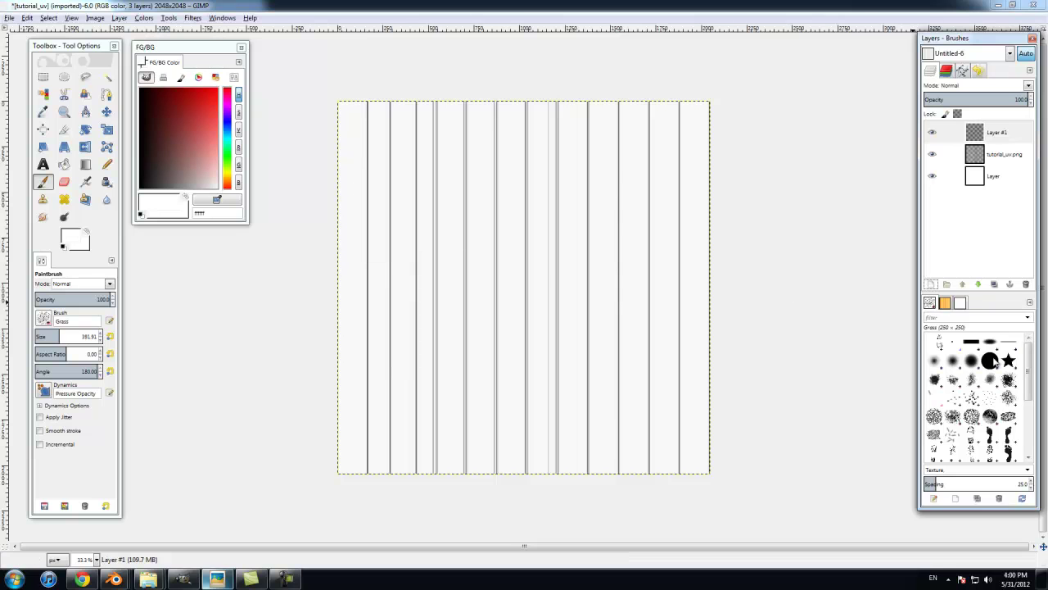
Step: Select the boot-print brush footprints-ps-brushes.abr-001 and reset the colours to a black foreground with a white background
{"action": "left_click_drag", "start_coordinate": [1029, 373], "coordinate": [1030, 422]}
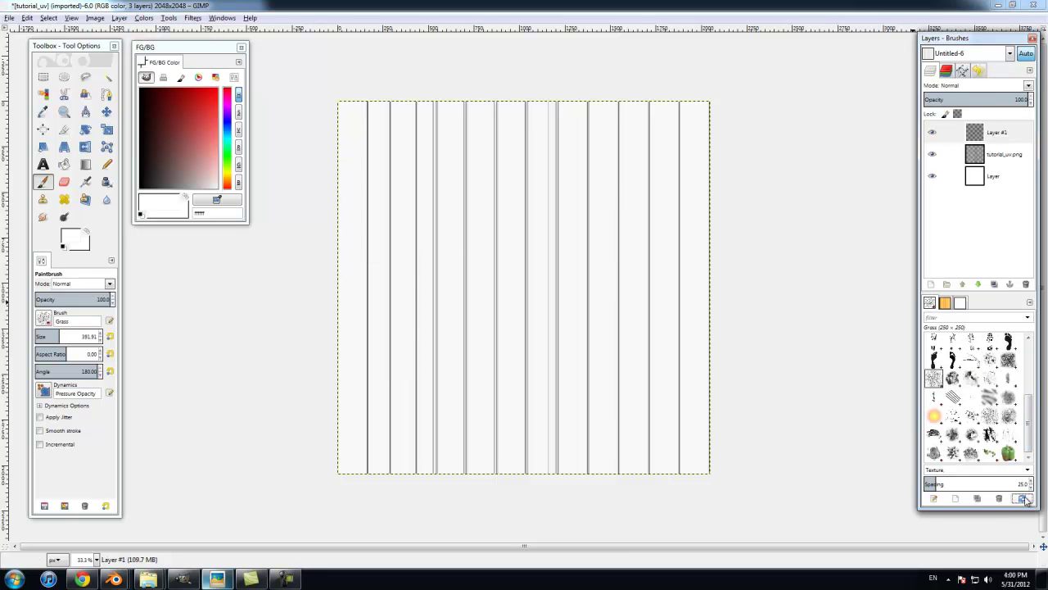
{"action": "scroll", "coordinate": [970, 417], "scroll_direction": "up", "scroll_amount": 3}
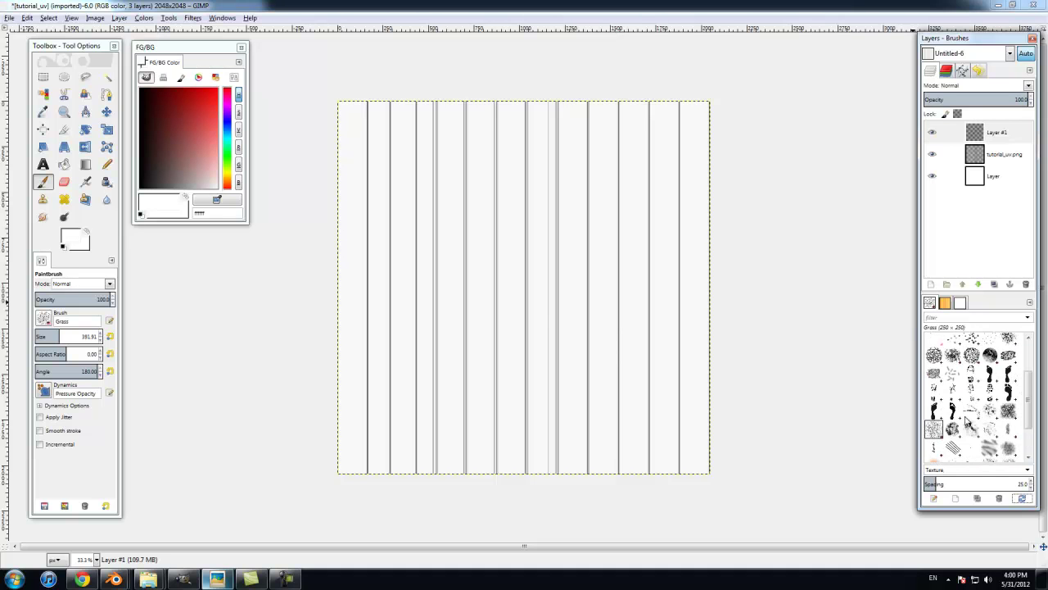
{"action": "left_click", "coordinate": [971, 375]}
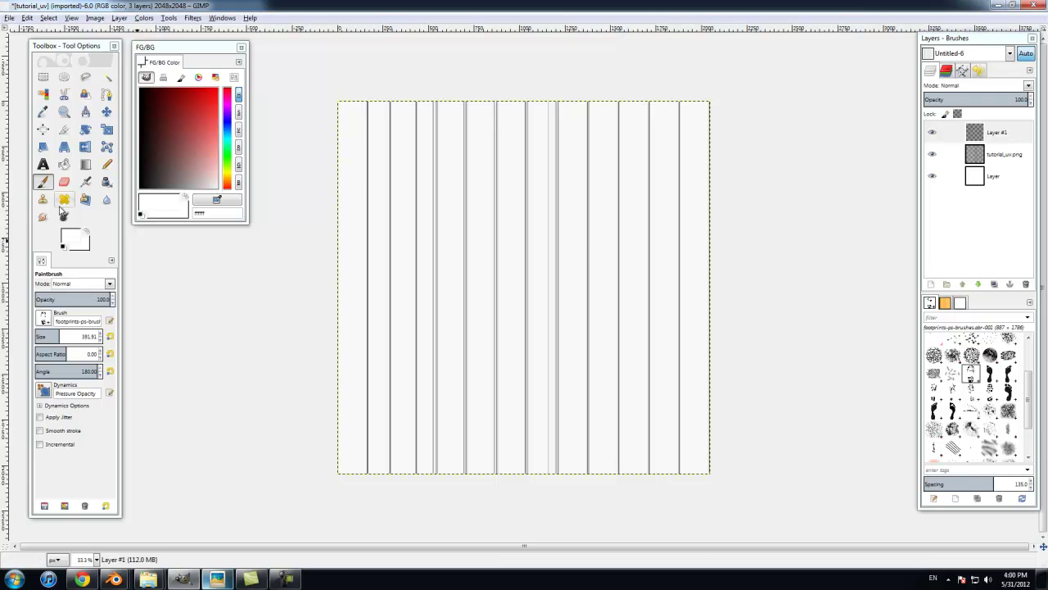
{"action": "key", "text": "d"}
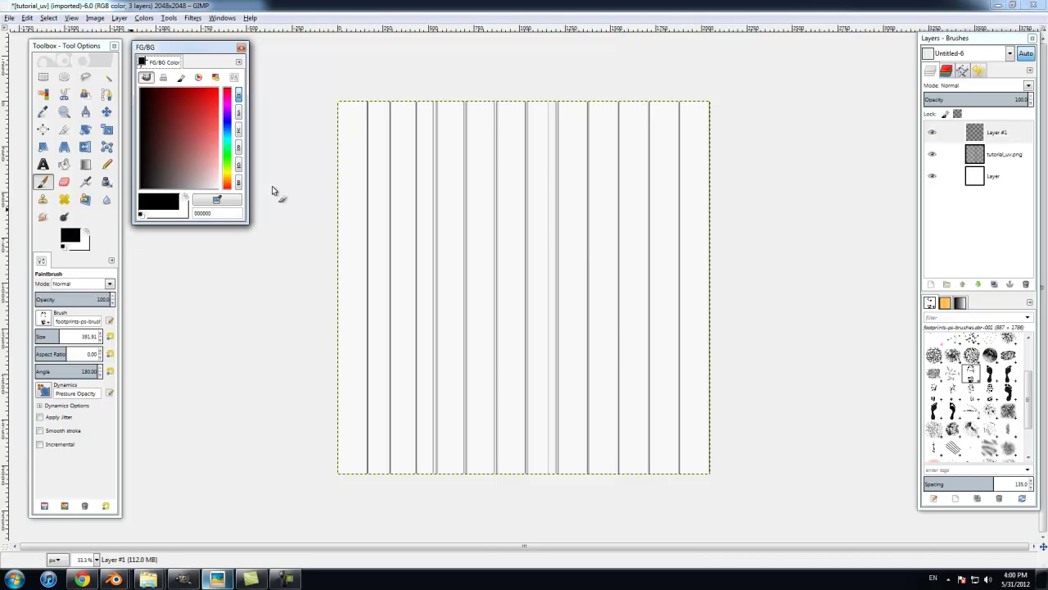
Step: Bring up the dockable Colors dialog and move it clear of the toolbox, closer to the canvas
{"action": "left_click", "coordinate": [223, 18]}
{"action": "mouse_move", "coordinate": [251, 41]}
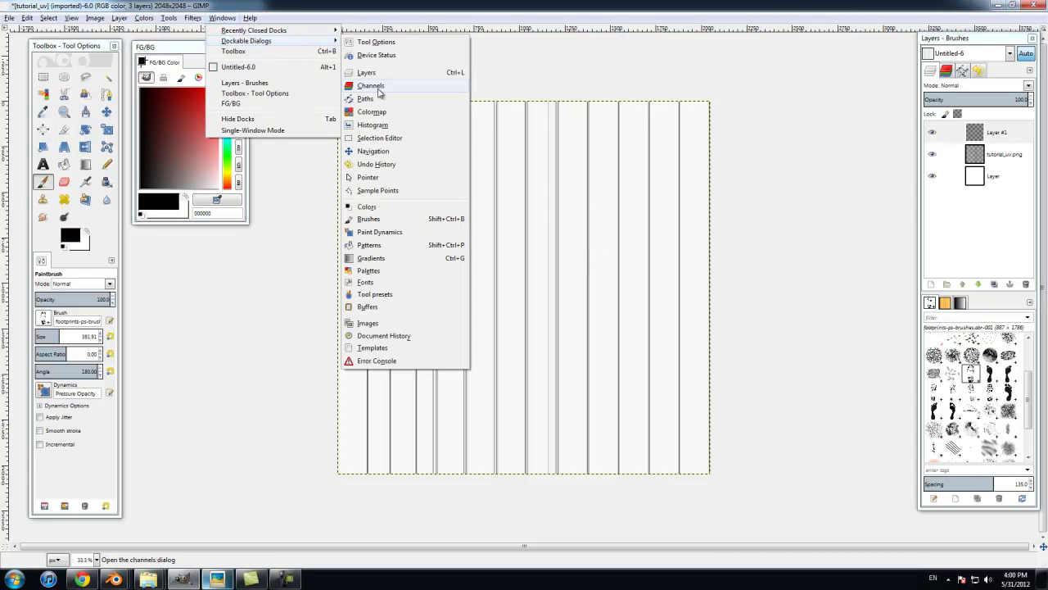
{"action": "left_click", "coordinate": [370, 207]}
{"action": "mouse_move", "coordinate": [195, 49]}
{"action": "left_mouse_down"}
{"action": "mouse_move", "coordinate": [219, 114]}
{"action": "mouse_move", "coordinate": [221, 101]}
{"action": "left_mouse_up"}
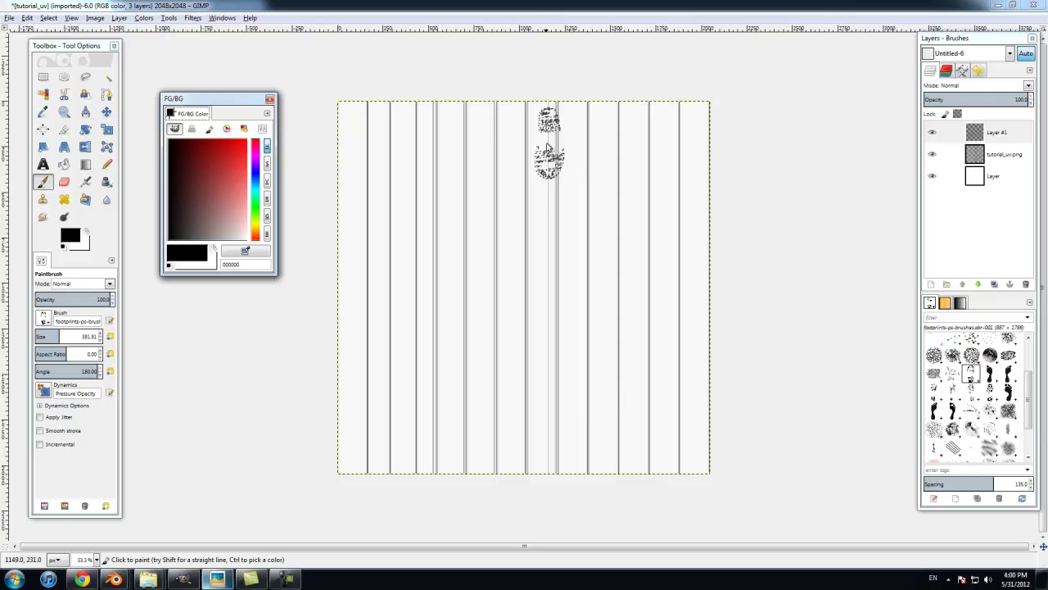
Step: Stamp a vertical column of four evenly spaced black boot prints just right of the image centre, undoing any misplaced print
{"action": "left_click_drag", "start_coordinate": [539, 146], "coordinate": [551, 307]}
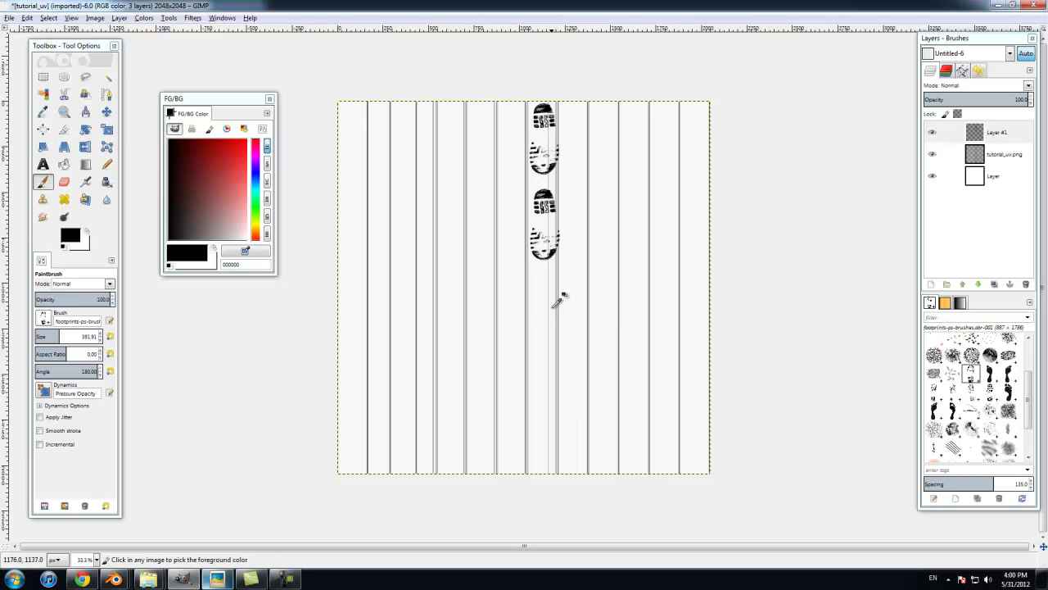
{"action": "key", "text": "ctrl+z"}
{"action": "left_click", "coordinate": [541, 249]}
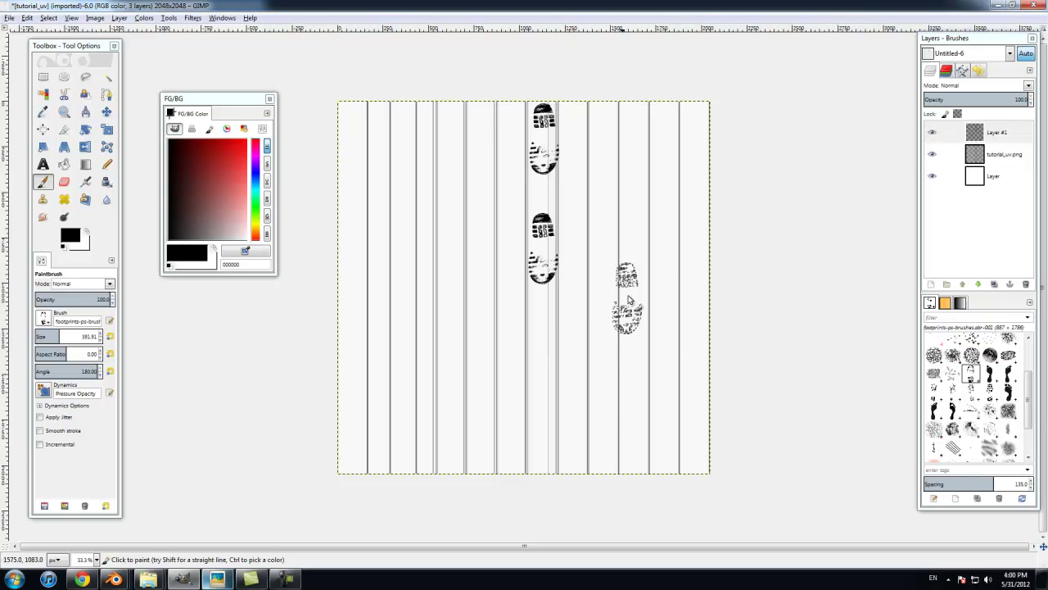
{"action": "left_click", "coordinate": [541, 361]}
{"action": "left_click", "coordinate": [540, 442]}
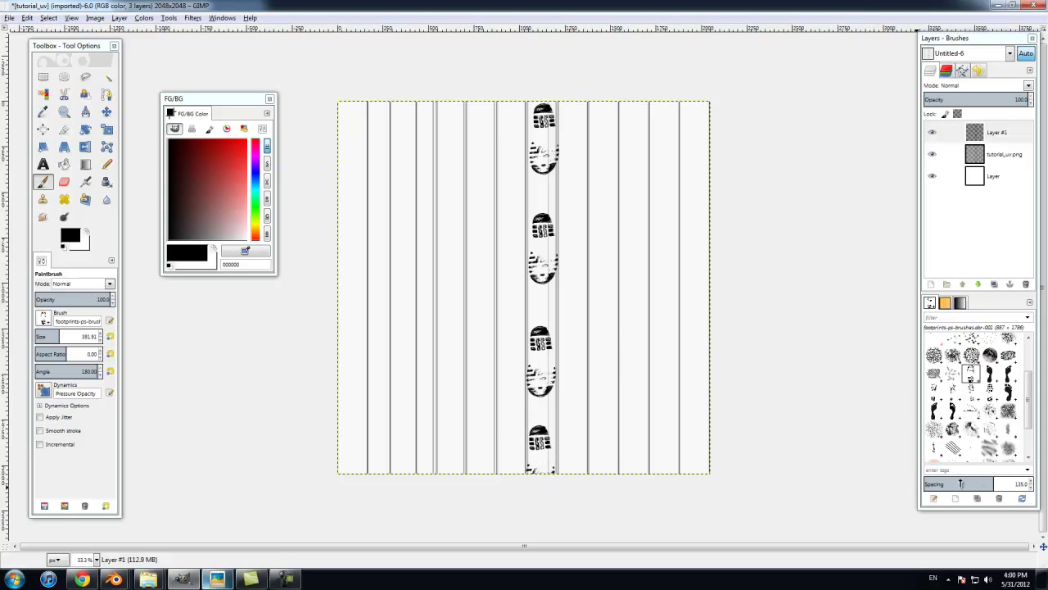
Step: Raise the footprint brush's spacing to about 160, undoing each test stroke painted beside the existing column
{"action": "mouse_move", "coordinate": [933, 485]}
{"action": "left_mouse_down"}
{"action": "mouse_move", "coordinate": [910, 488]}
{"action": "mouse_move", "coordinate": [988, 492]}
{"action": "left_mouse_up"}
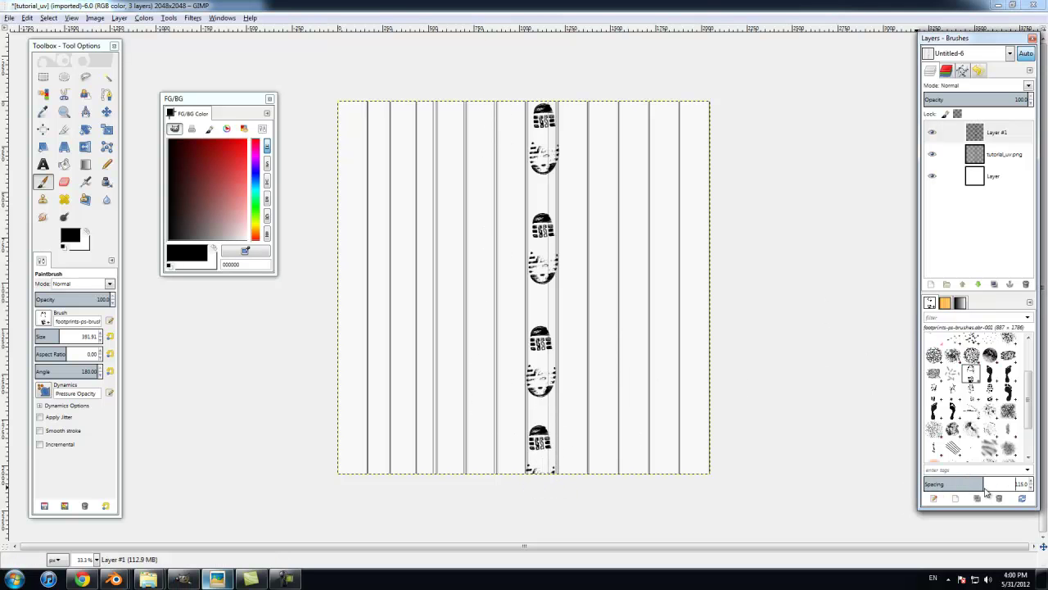
{"action": "left_click_drag", "start_coordinate": [605, 123], "coordinate": [610, 413]}
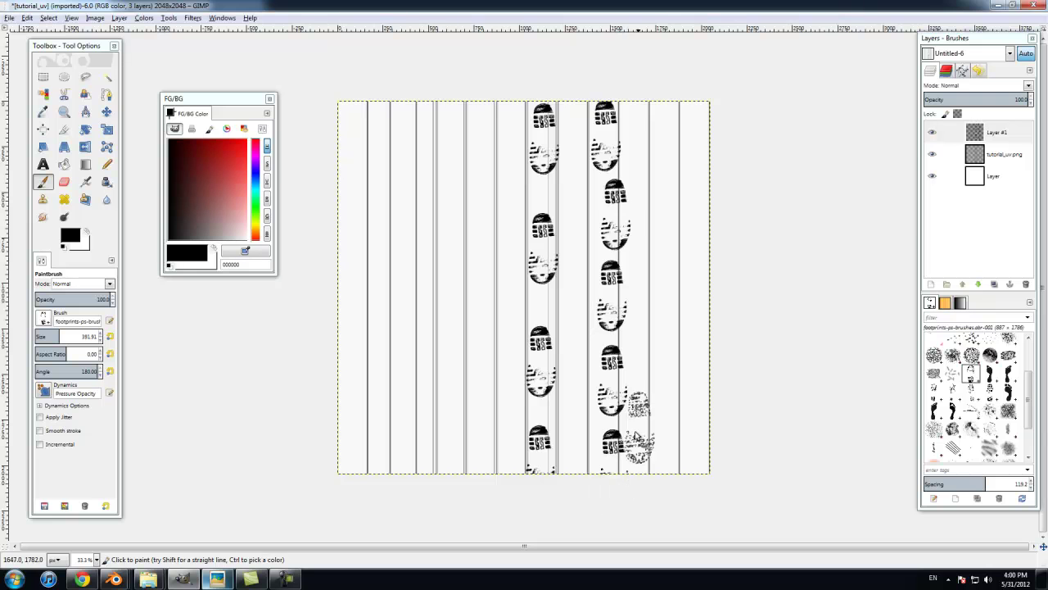
{"action": "key", "text": "ctrl+z"}
{"action": "left_click", "coordinate": [985, 488]}
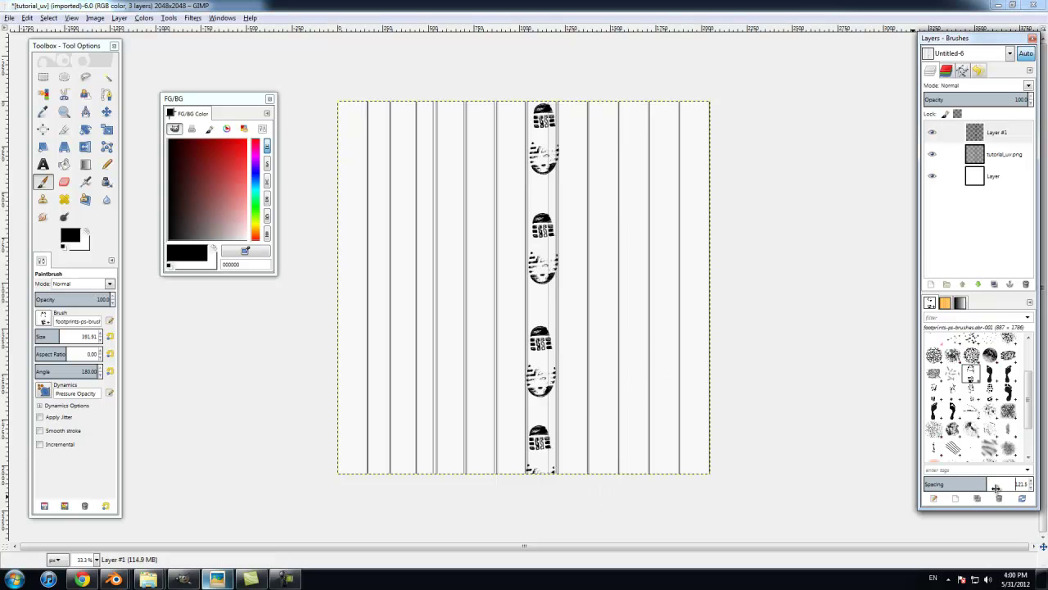
{"action": "mouse_move", "coordinate": [604, 107]}
{"action": "left_mouse_down"}
{"action": "mouse_move", "coordinate": [603, 503]}
{"action": "mouse_move", "coordinate": [612, 529]}
{"action": "left_mouse_up"}
{"action": "key", "text": "ctrl+z"}
{"action": "left_click_drag", "start_coordinate": [993, 485], "coordinate": [1003, 485]}
{"action": "left_click_drag", "start_coordinate": [614, 110], "coordinate": [625, 511]}
{"action": "key", "text": "ctrl+z"}
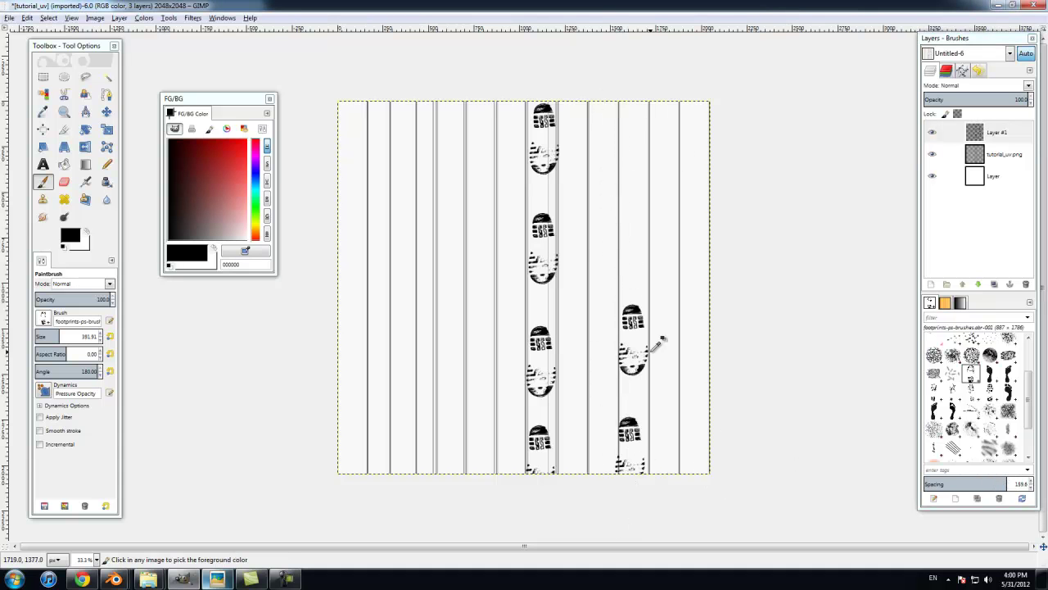
{"action": "left_click_drag", "start_coordinate": [506, 187], "coordinate": [496, 413]}
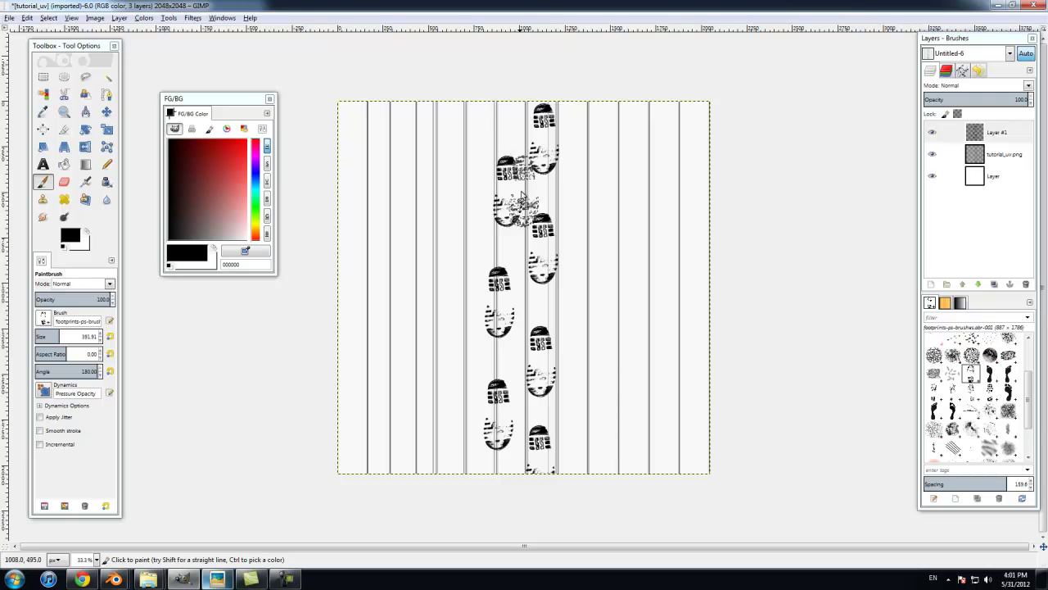
{"action": "key", "text": "ctrl+z"}
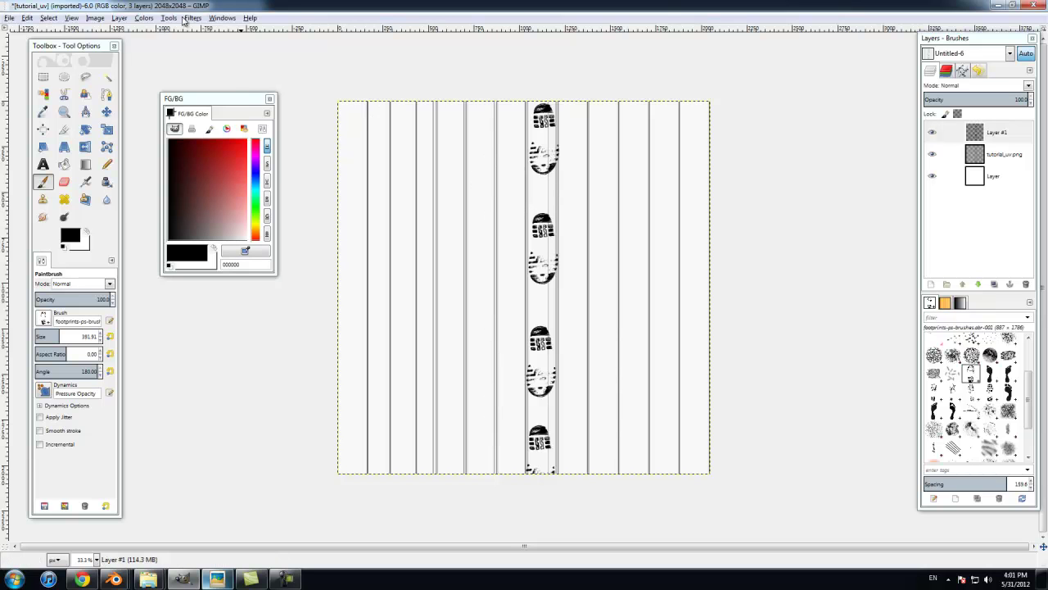
Step: Flip the whole image horizontally
{"action": "left_click", "coordinate": [120, 18]}
{"action": "mouse_move", "coordinate": [104, 20]}
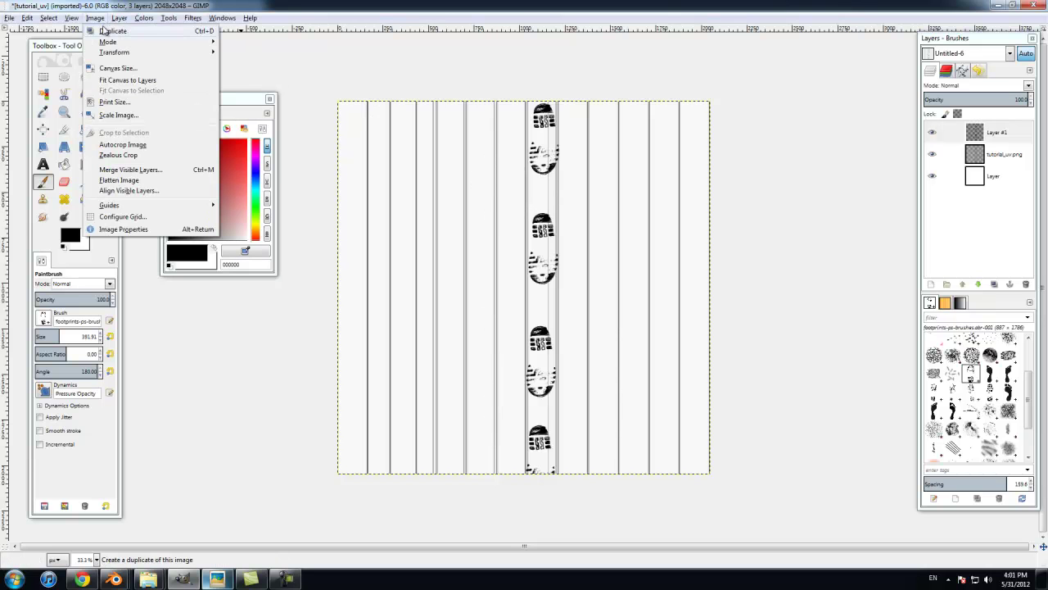
{"action": "mouse_move", "coordinate": [115, 54]}
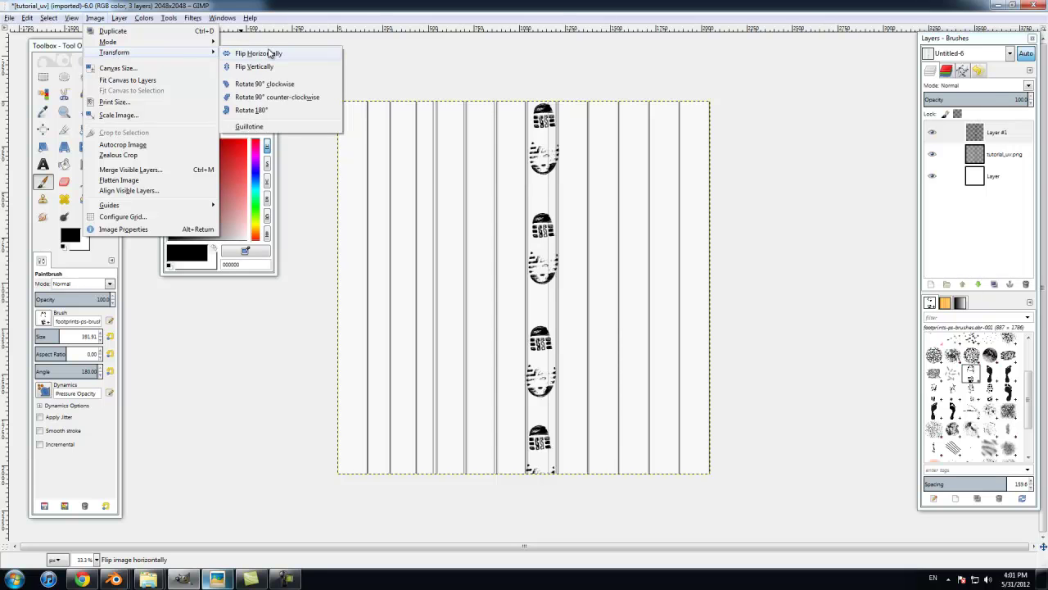
{"action": "left_click", "coordinate": [270, 53]}
Step: Paint a second, staggered column of boot prints right of the first and scatter overlapping prints across the image's upper centre
{"action": "left_click_drag", "start_coordinate": [536, 172], "coordinate": [550, 521]}
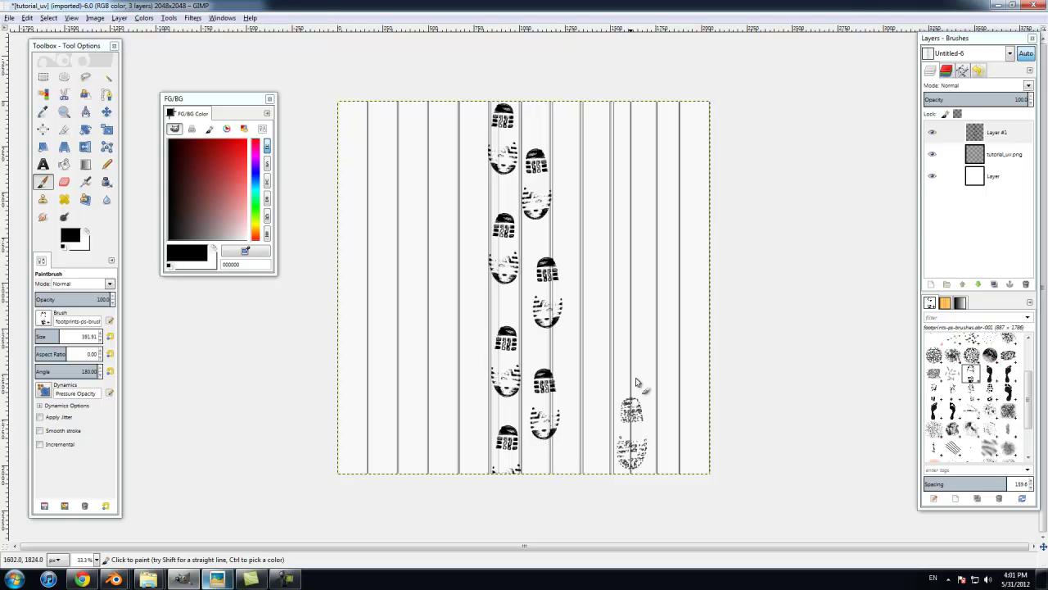
{"action": "mouse_move", "coordinate": [569, 135]}
{"action": "left_mouse_down"}
{"action": "mouse_move", "coordinate": [483, 131]}
{"action": "mouse_move", "coordinate": [452, 197]}
{"action": "mouse_move", "coordinate": [585, 144]}
{"action": "mouse_move", "coordinate": [481, 147]}
{"action": "mouse_move", "coordinate": [531, 186]}
{"action": "mouse_move", "coordinate": [468, 152]}
{"action": "mouse_move", "coordinate": [524, 153]}
{"action": "mouse_move", "coordinate": [535, 142]}
{"action": "mouse_move", "coordinate": [512, 148]}
{"action": "mouse_move", "coordinate": [560, 172]}
{"action": "left_mouse_up"}
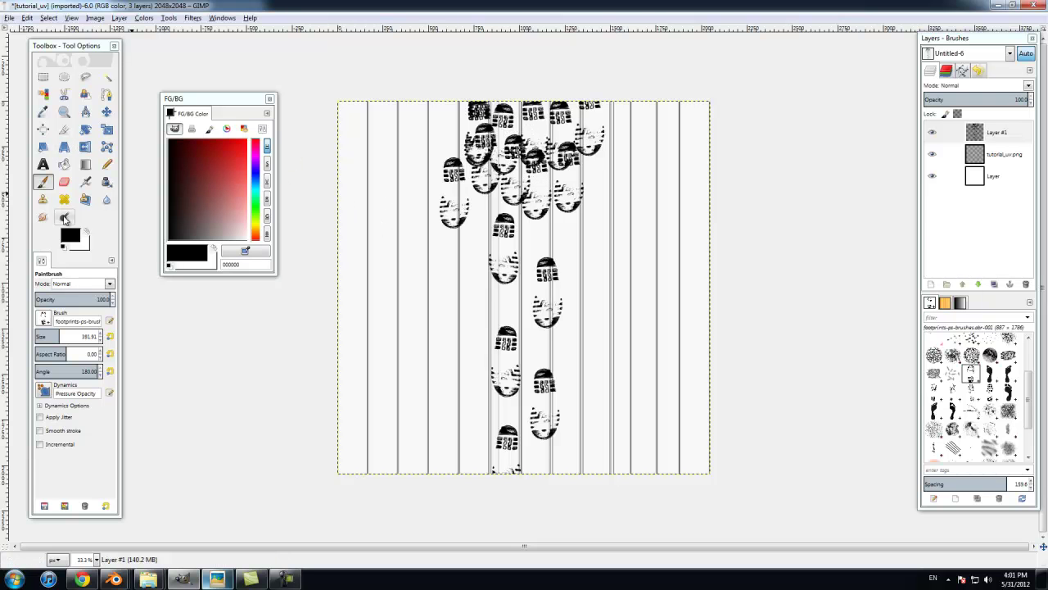
Step: Set the foreground colour to white and activate the Eraser tool with the Sponge 01 brush
{"action": "left_click", "coordinate": [168, 140]}
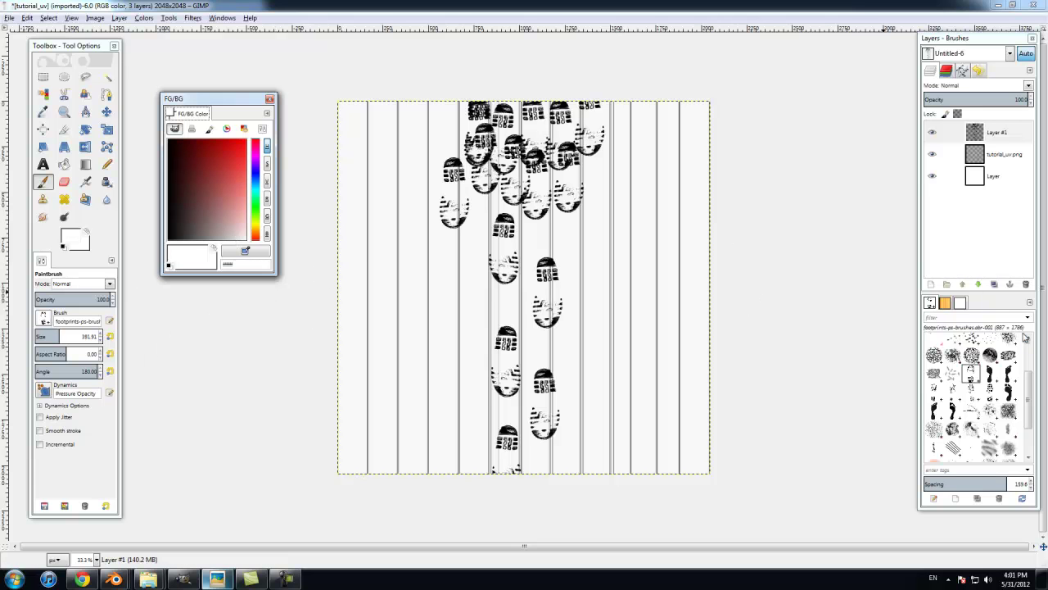
{"action": "left_click_drag", "start_coordinate": [1029, 379], "coordinate": [1032, 354]}
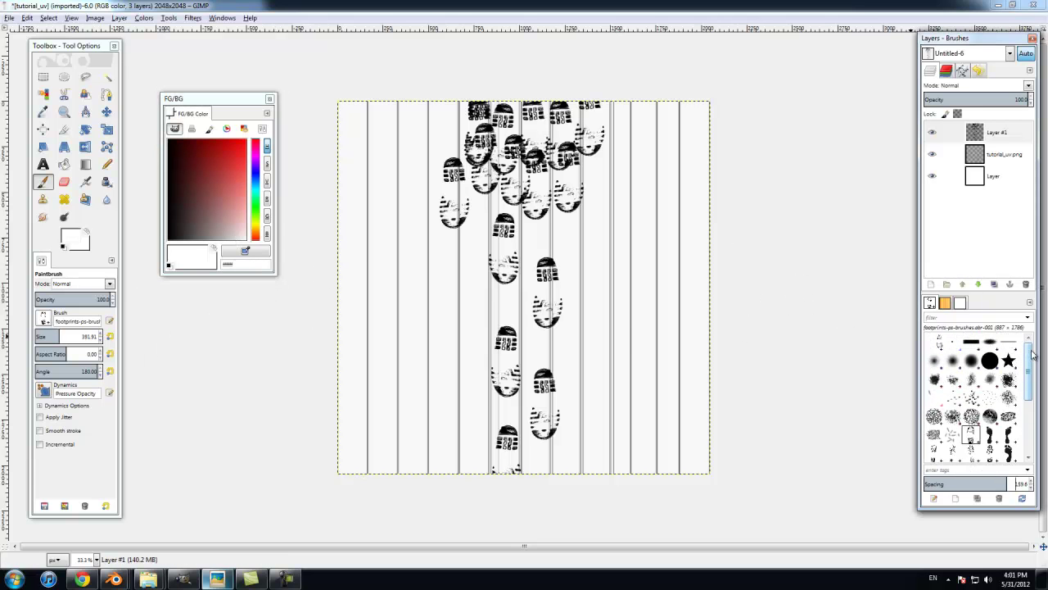
{"action": "left_click", "coordinate": [65, 183]}
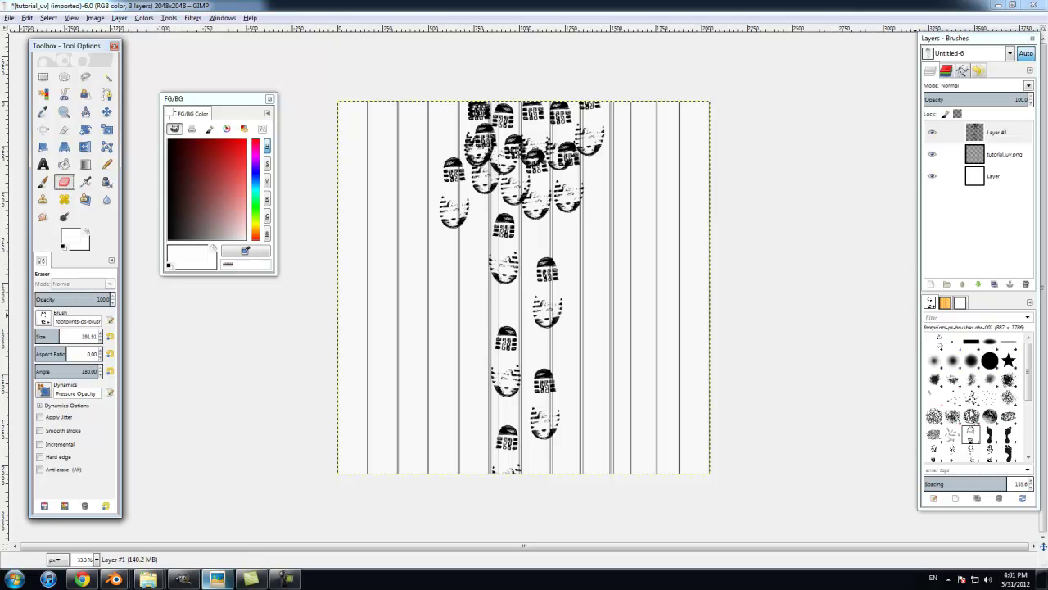
{"action": "left_click", "coordinate": [970, 399]}
{"action": "left_click_drag", "start_coordinate": [1030, 363], "coordinate": [1033, 445]}
{"action": "left_click", "coordinate": [990, 417]}
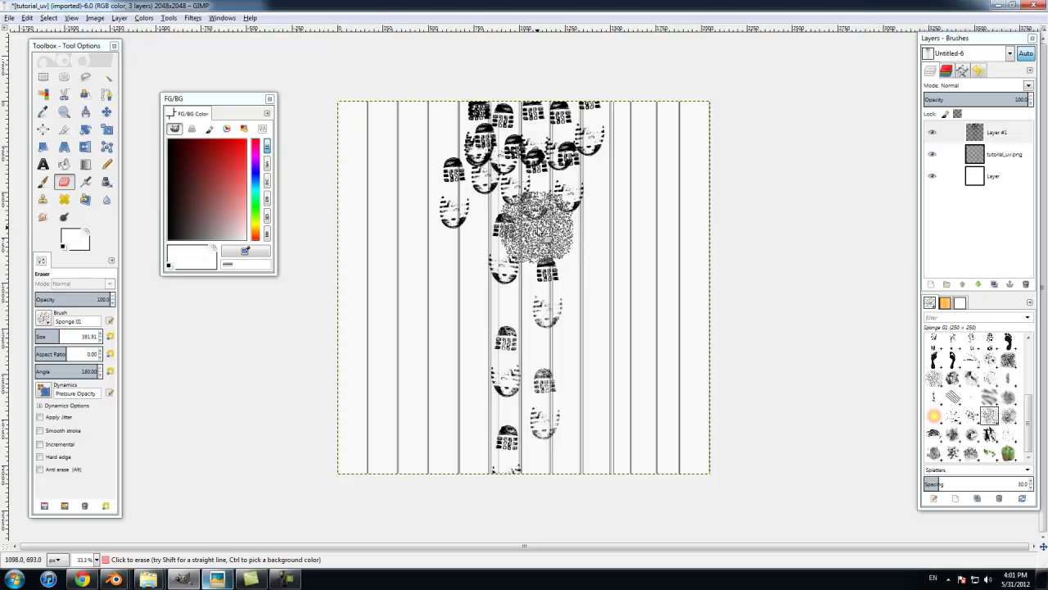
Step: Reduce the eraser size to about 175 and partially fade the boot prints in both columns and the upper cluster
{"action": "key", "text": "bracketleft"}
{"action": "key", "text": "bracketleft"}
{"action": "key", "text": "bracketleft"}
{"action": "key", "text": "bracketleft"}
{"action": "key", "text": "bracketleft"}
{"action": "key", "text": "bracketleft"}
{"action": "key", "text": "bracketleft"}
{"action": "key", "text": "bracketleft"}
{"action": "key", "text": "bracketleft"}
{"action": "key", "text": "bracketleft"}
{"action": "key", "text": "bracketleft"}
{"action": "key", "text": "bracketleft"}
{"action": "key", "text": "bracketleft"}
{"action": "key", "text": "bracketleft"}
{"action": "key", "text": "bracketleft"}
{"action": "key", "text": "bracketleft"}
{"action": "key", "text": "bracketleft"}
{"action": "key", "text": "bracketleft"}
{"action": "key", "text": "bracketleft"}
{"action": "key", "text": "bracketleft"}
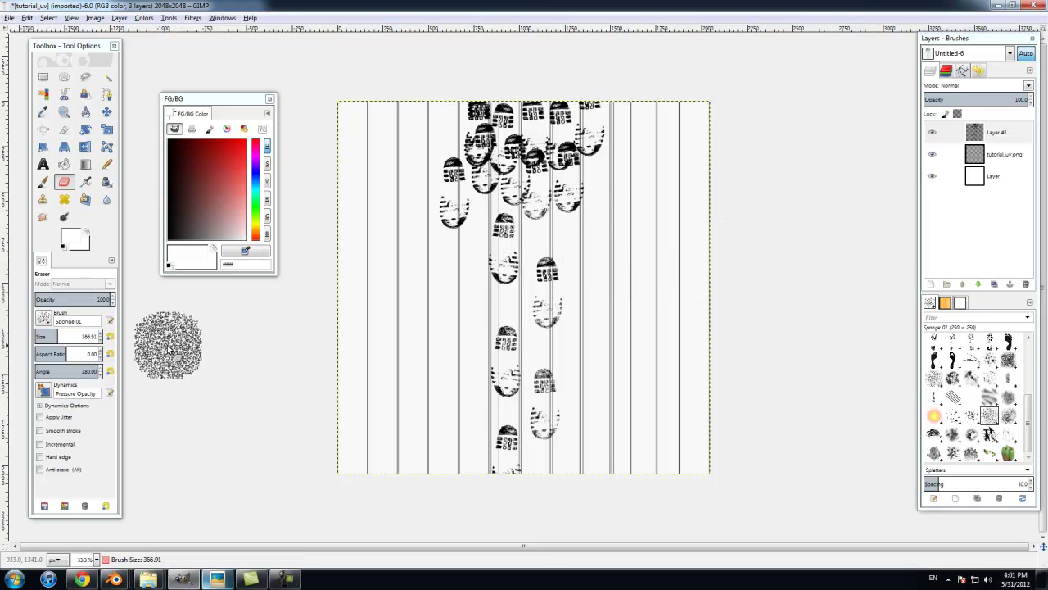
{"action": "left_click", "coordinate": [66, 337]}
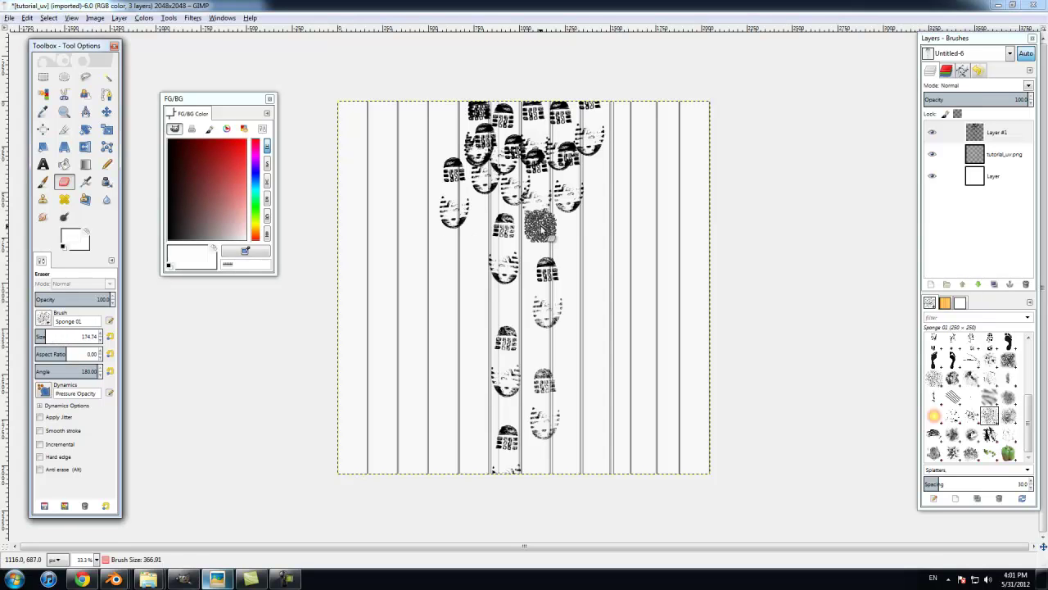
{"action": "mouse_move", "coordinate": [503, 231]}
{"action": "left_mouse_down"}
{"action": "mouse_move", "coordinate": [554, 154]}
{"action": "mouse_move", "coordinate": [524, 156]}
{"action": "left_mouse_up"}
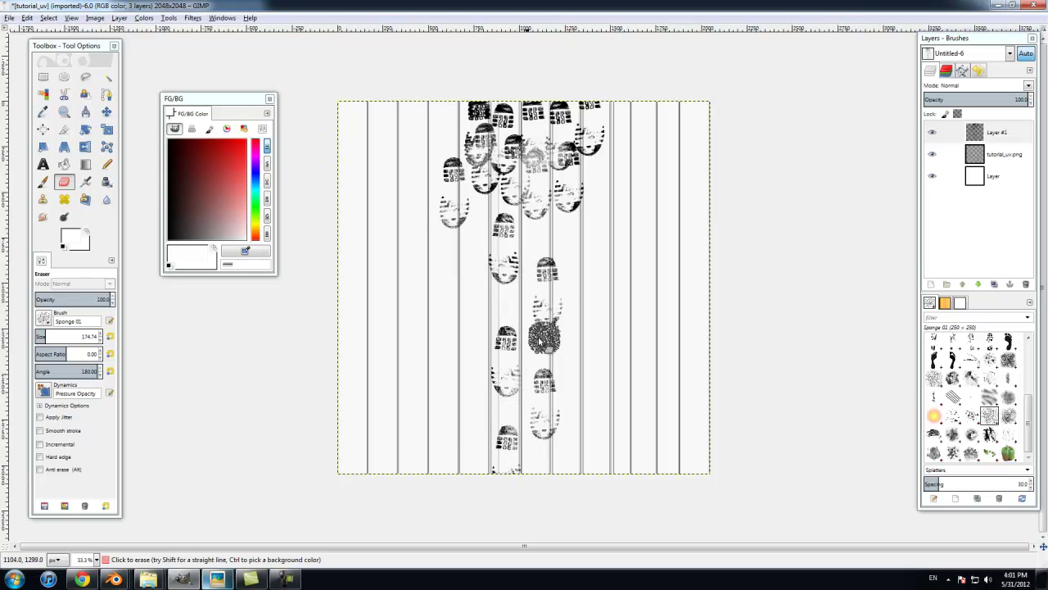
{"action": "left_click_drag", "start_coordinate": [480, 113], "coordinate": [522, 151]}
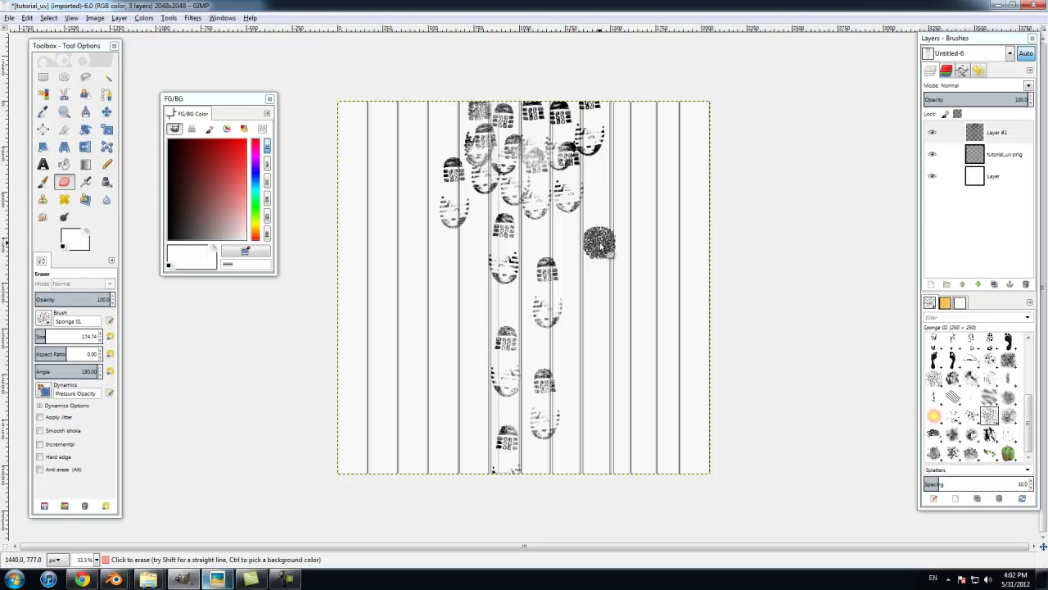
Step: Hide the tutorial_uv.png layer so only the footprints show on the white background
{"action": "left_click", "coordinate": [932, 155]}
{"action": "left_click", "coordinate": [932, 155]}
{"action": "left_click", "coordinate": [932, 155]}
{"action": "left_click", "coordinate": [932, 155]}
{"action": "left_click", "coordinate": [932, 154]}
{"action": "left_click", "coordinate": [932, 155]}
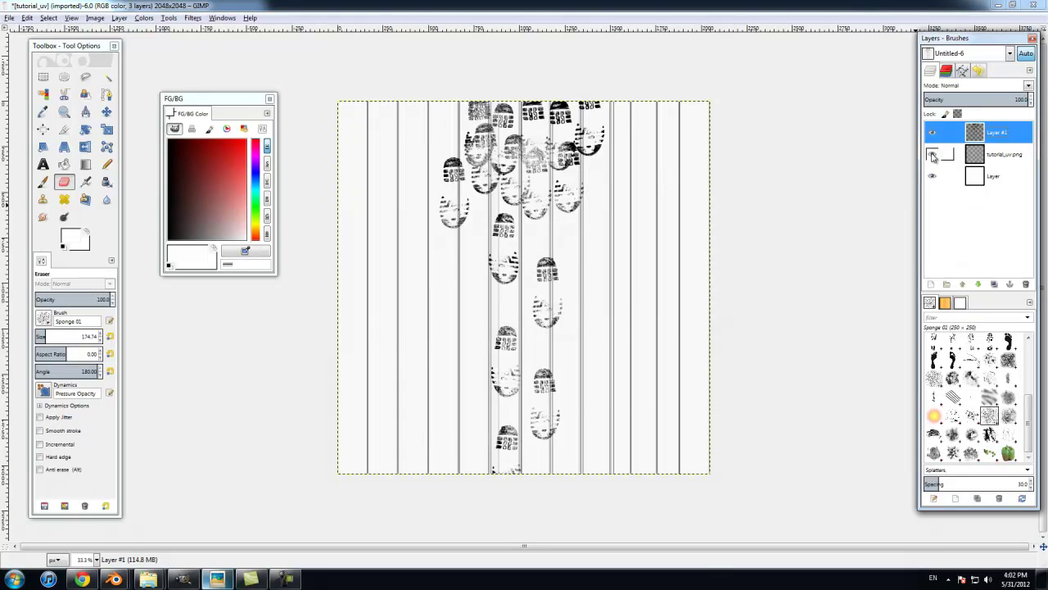
{"action": "left_click", "coordinate": [932, 155]}
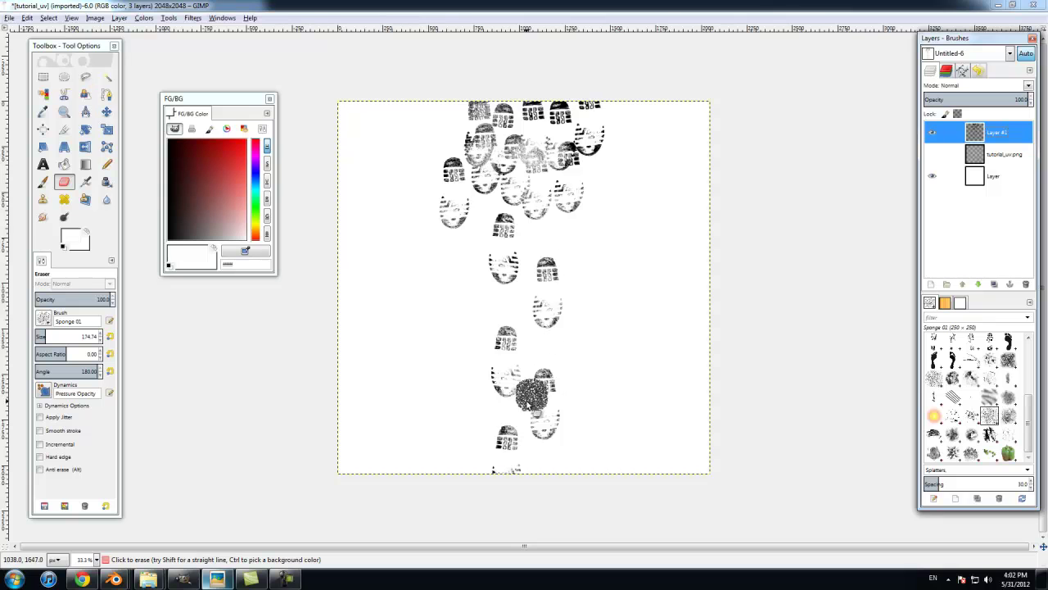
Step: Export the image as tutorial_uv_footprints.png in the Textures folder
{"action": "left_click", "coordinate": [8, 18]}
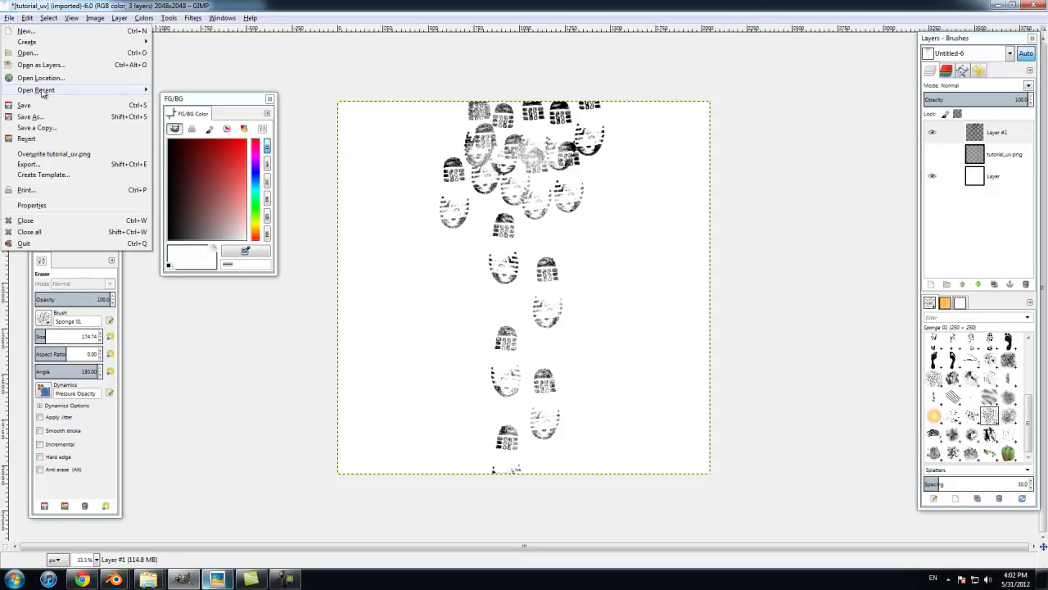
{"action": "left_click", "coordinate": [32, 163]}
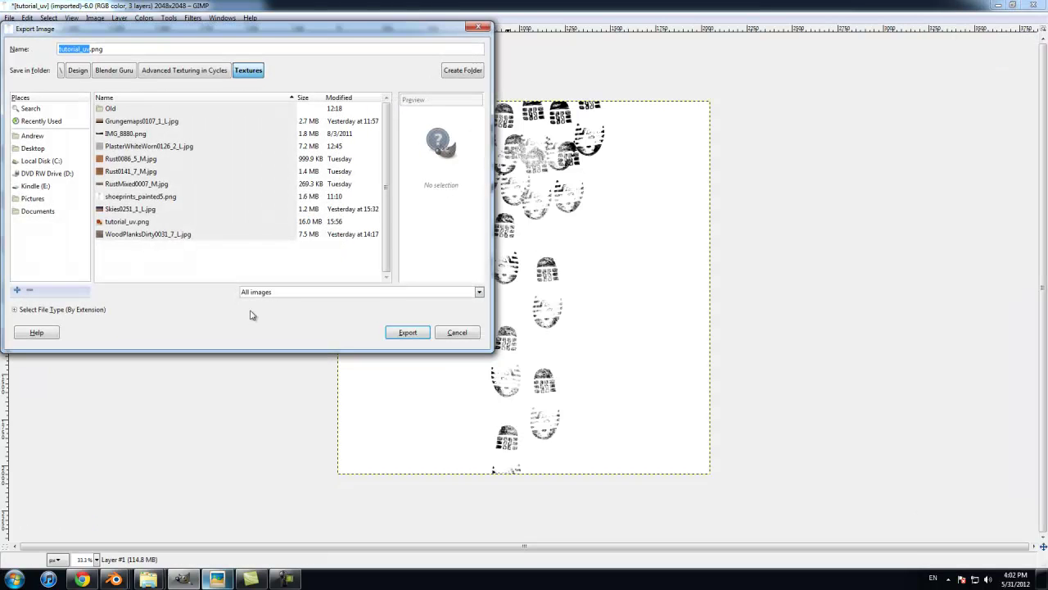
{"action": "left_click_drag", "start_coordinate": [74, 33], "coordinate": [149, 81]}
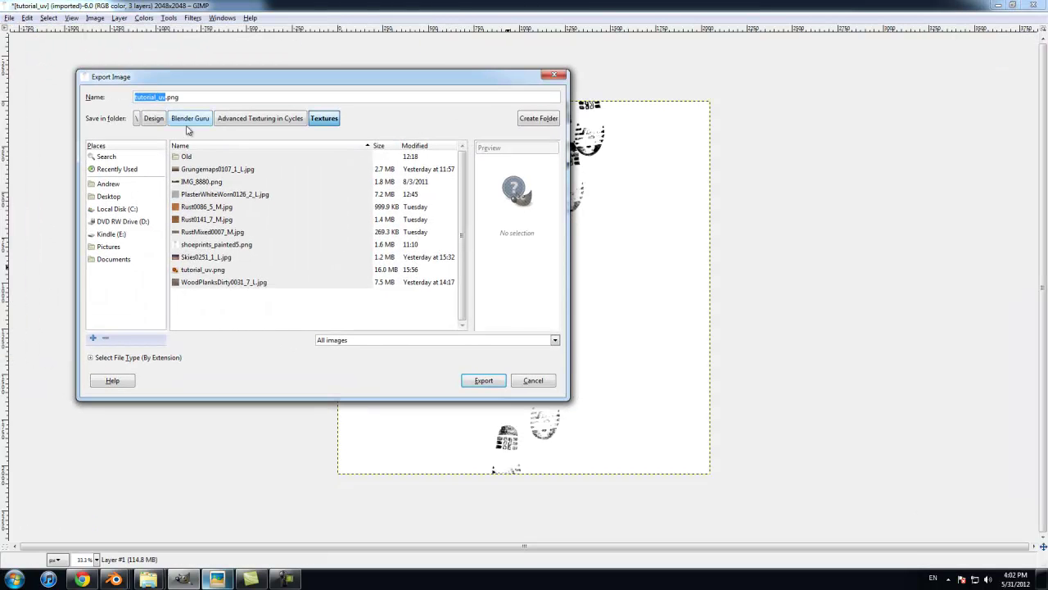
{"action": "left_click", "coordinate": [288, 309]}
{"action": "left_click", "coordinate": [167, 96]}
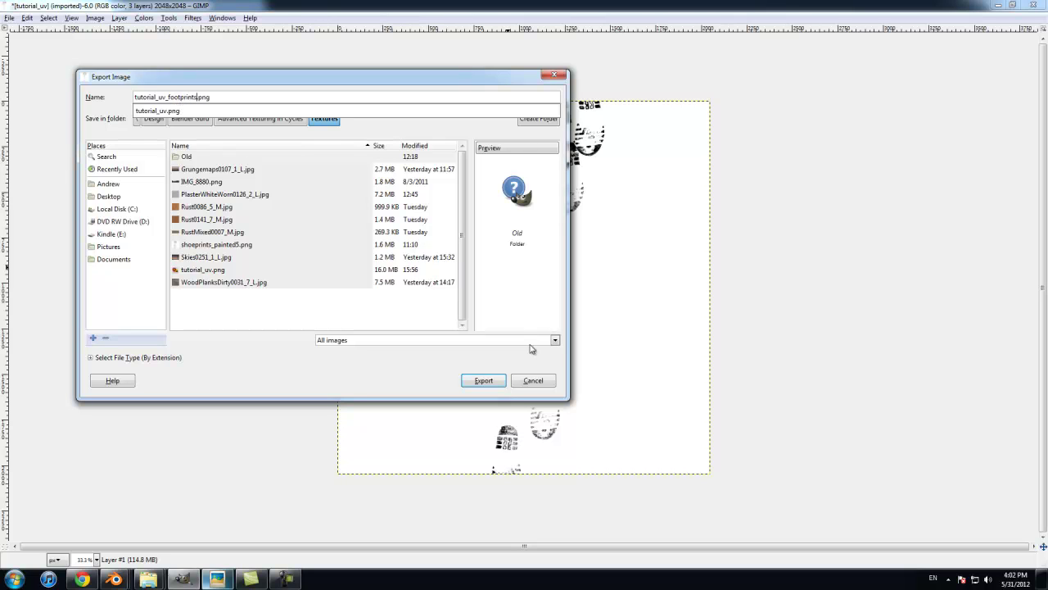
{"action": "left_click", "coordinate": [489, 382]}
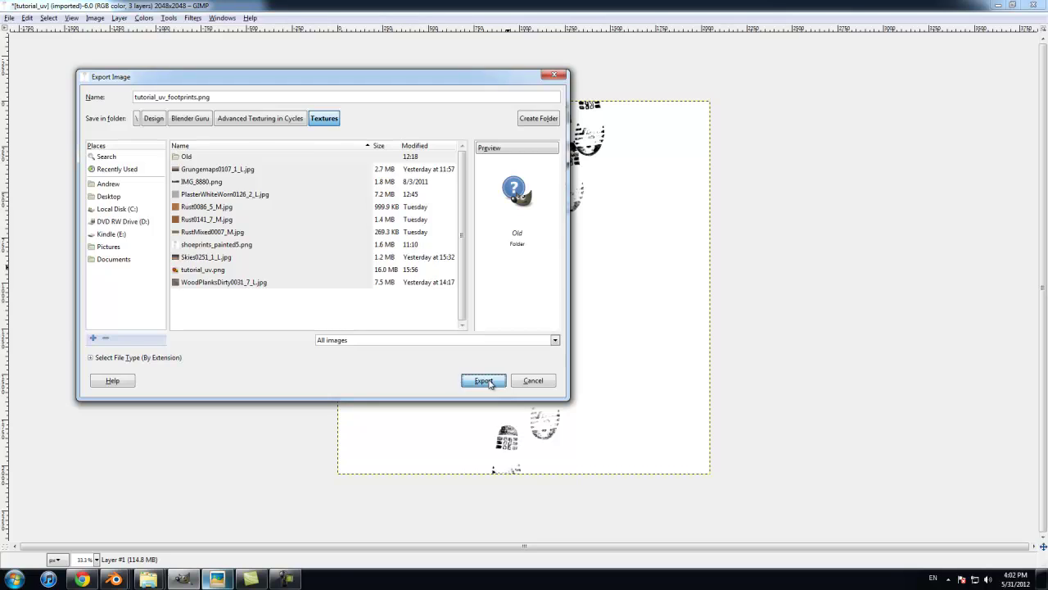
{"action": "left_click", "coordinate": [485, 381]}
{"action": "left_click", "coordinate": [152, 261]}
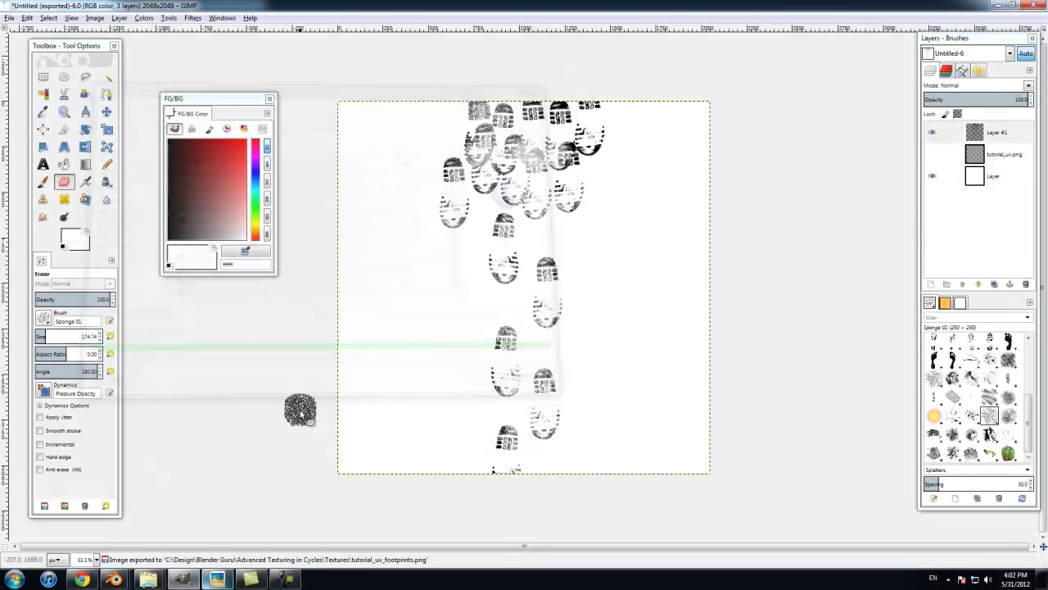
Step: Switch to the Blender plank scene, show the WoodPlanks.001 material settings, and enlarge the node editor area
{"action": "mouse_move", "coordinate": [125, 579]}
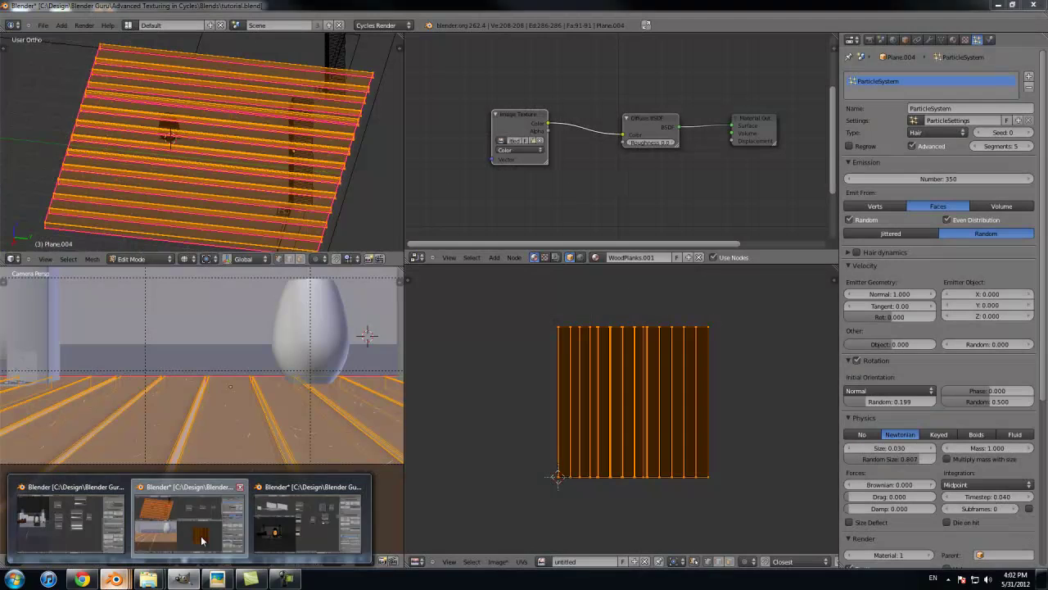
{"action": "left_click", "coordinate": [204, 531]}
{"action": "scroll", "coordinate": [546, 188], "scroll_direction": "up", "scroll_amount": 3}
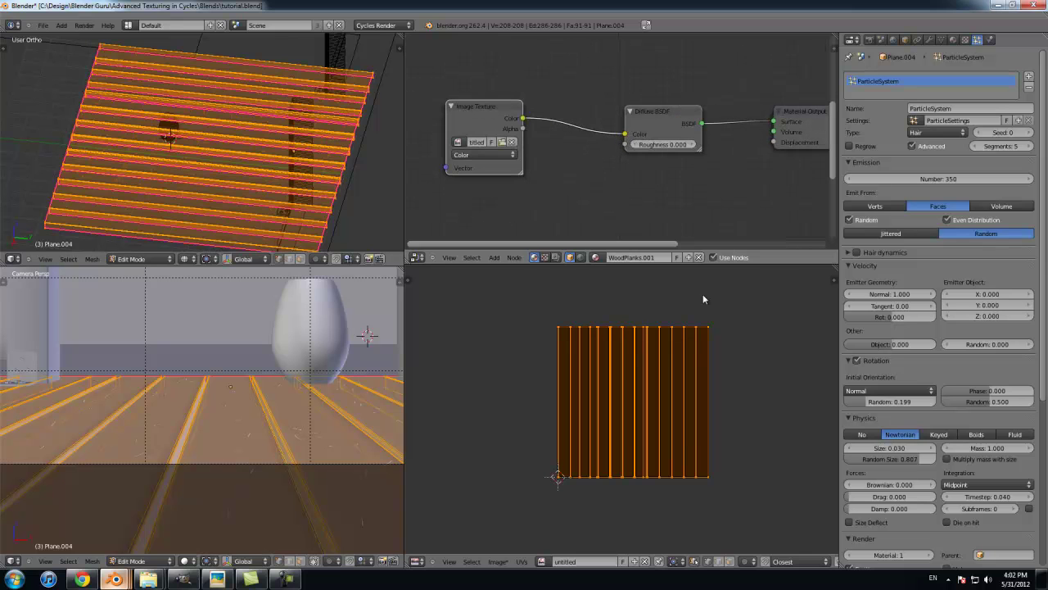
{"action": "scroll", "coordinate": [458, 180], "scroll_direction": "up", "scroll_amount": 2}
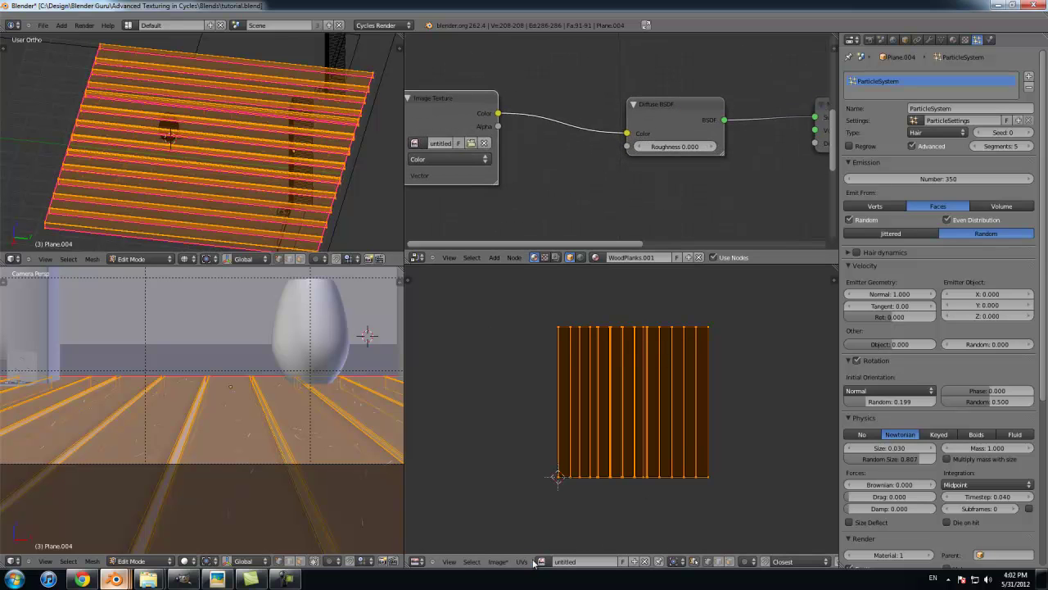
{"action": "middle_click_drag", "start_coordinate": [524, 188], "coordinate": [643, 176]}
{"action": "key", "text": "g"}
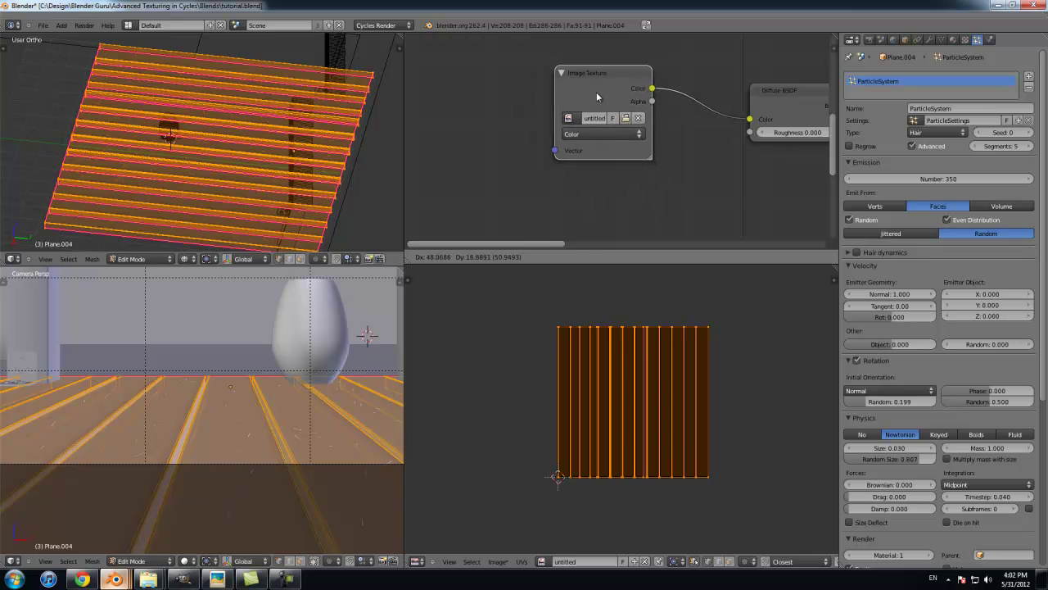
{"action": "left_click", "coordinate": [602, 104]}
{"action": "left_click", "coordinate": [953, 39]}
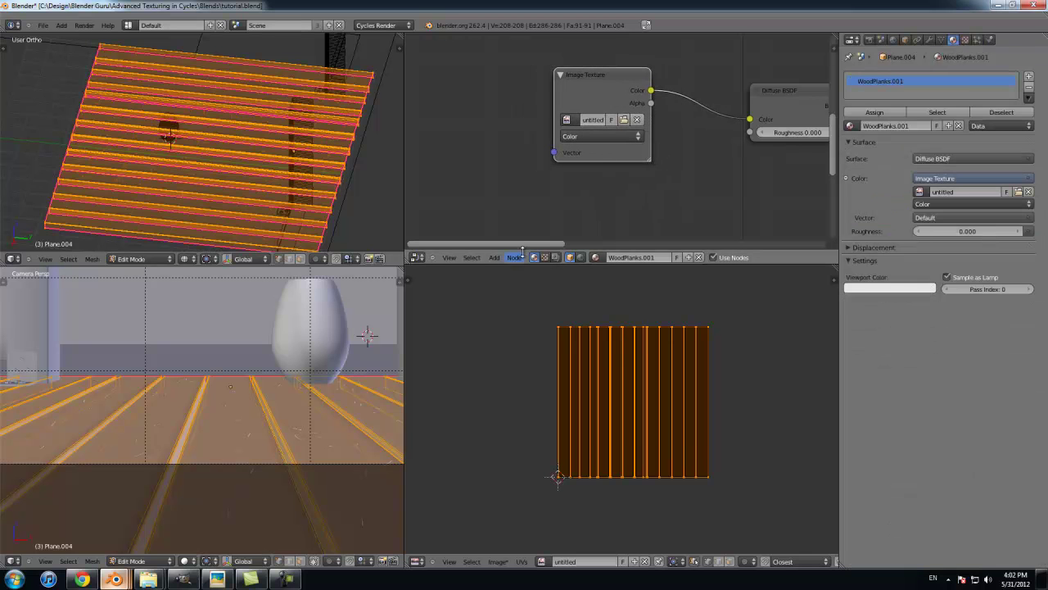
{"action": "left_click_drag", "start_coordinate": [523, 250], "coordinate": [524, 298]}
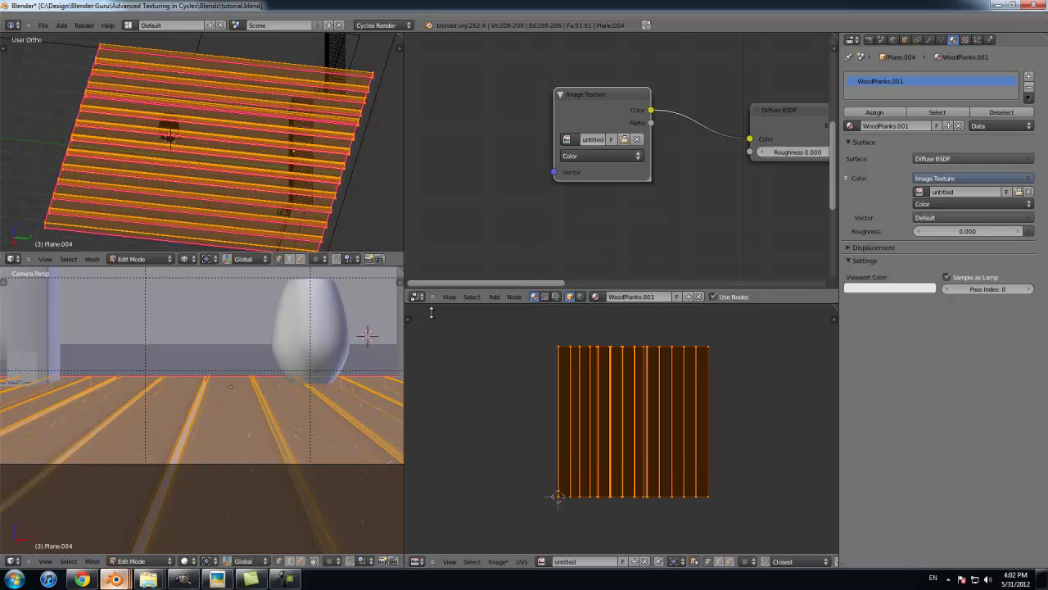
Step: Replace the untitled image in the Image Texture node with WoodPlanksDirty0031_7_L.jpg.001
{"action": "left_click", "coordinate": [638, 145]}
{"action": "left_click", "coordinate": [566, 145]}
{"action": "type", "text": "woo"}
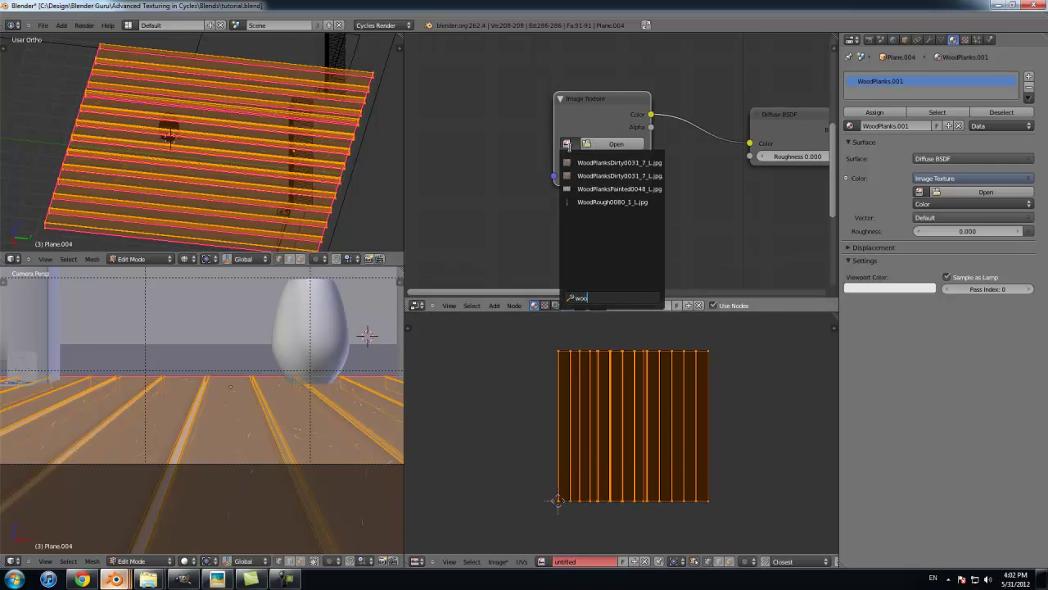
{"action": "left_click", "coordinate": [621, 176]}
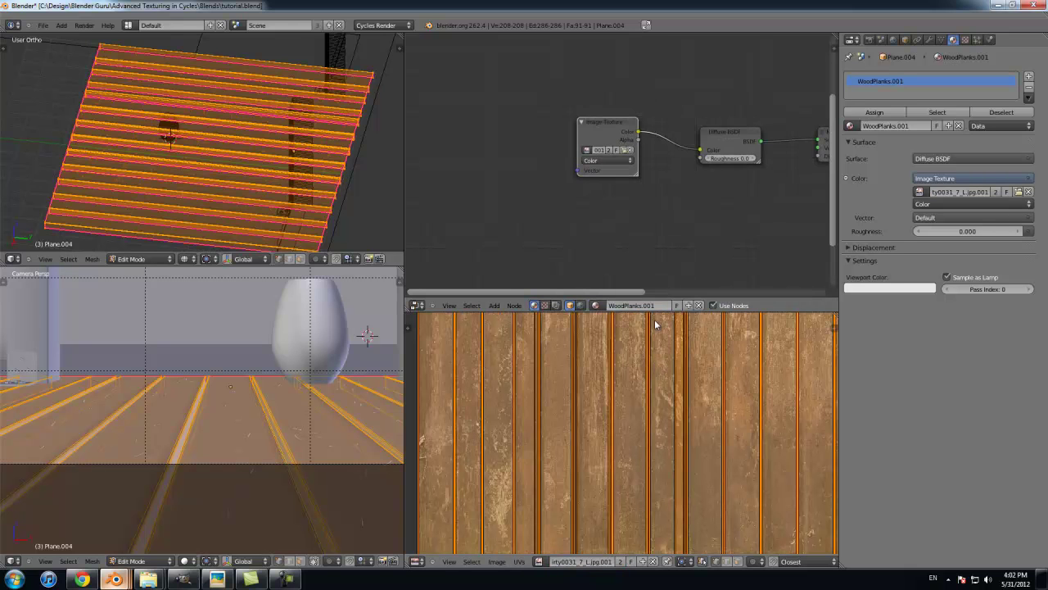
Step: Add a second Image Texture node above the wood one and load tutorial_uv_footprints.png from the Textures folder
{"action": "scroll", "coordinate": [651, 213], "scroll_direction": "down", "scroll_amount": 3}
{"action": "scroll", "coordinate": [638, 176], "scroll_direction": "up", "scroll_amount": 2}
{"action": "key", "text": "shift+a"}
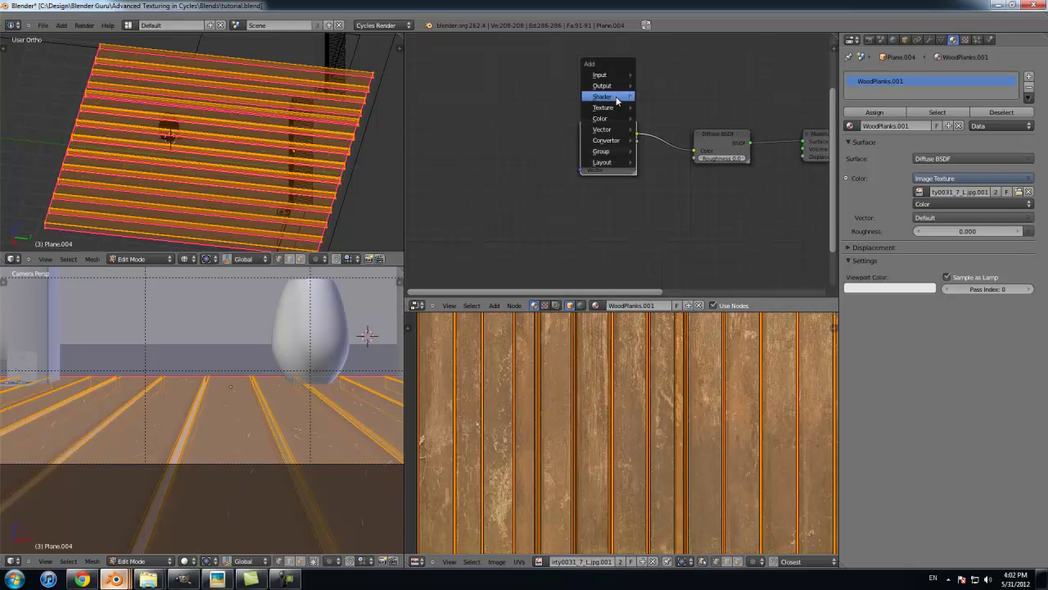
{"action": "mouse_move", "coordinate": [613, 74]}
{"action": "mouse_move", "coordinate": [614, 107]}
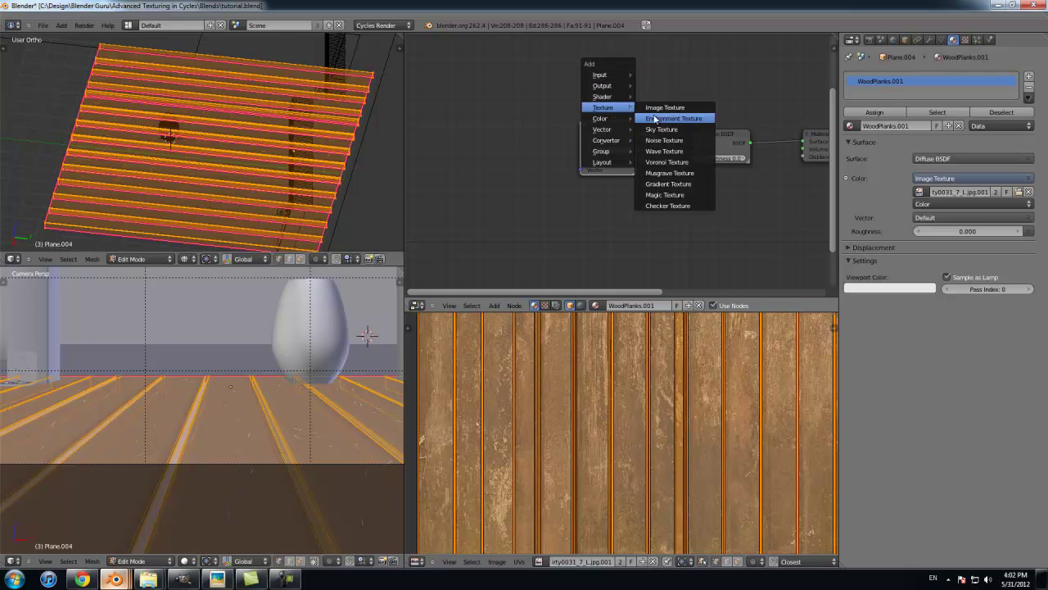
{"action": "left_click", "coordinate": [663, 107]}
{"action": "left_click", "coordinate": [609, 78]}
{"action": "left_click", "coordinate": [639, 84]}
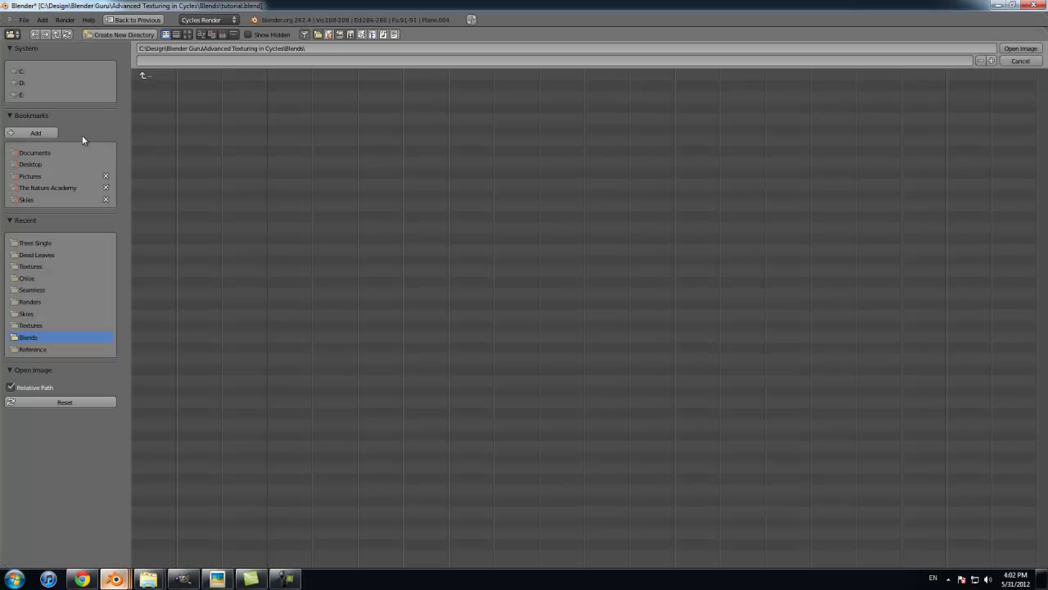
{"action": "left_click", "coordinate": [36, 263]}
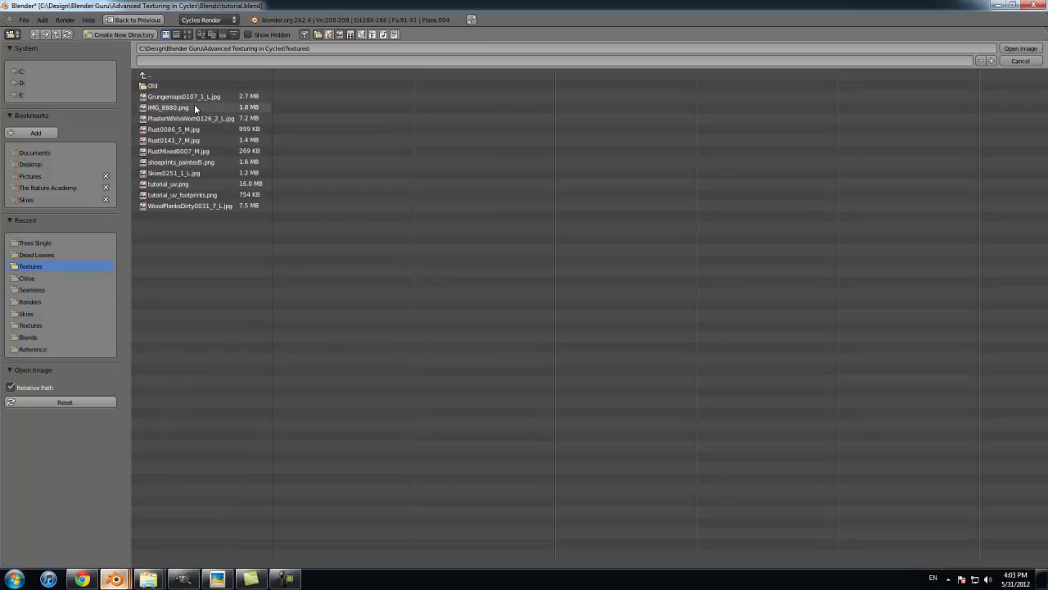
{"action": "left_click", "coordinate": [191, 195]}
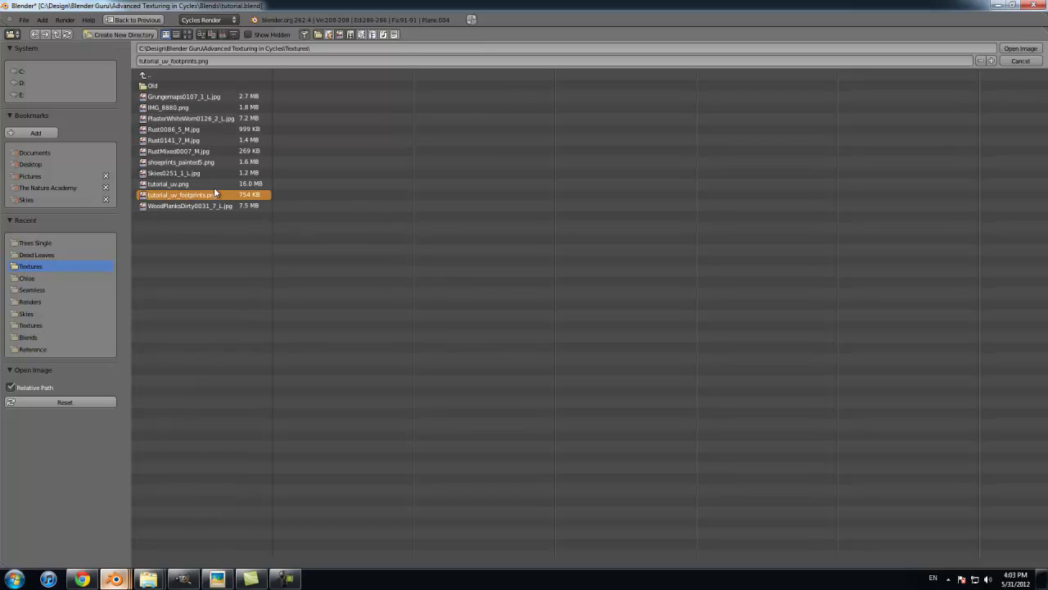
{"action": "left_click", "coordinate": [1015, 50]}
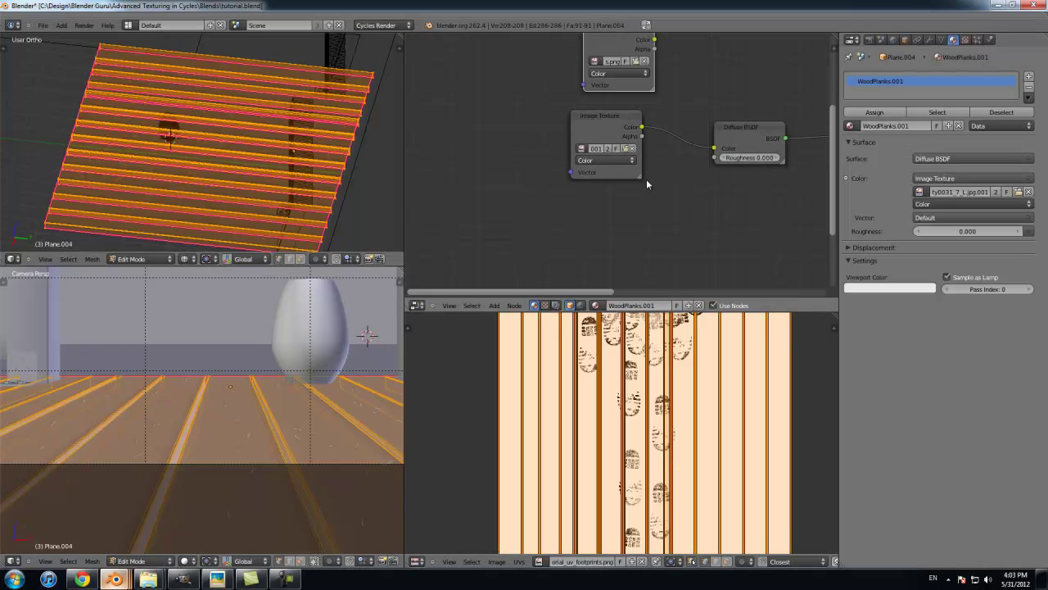
{"action": "left_click_drag", "start_coordinate": [562, 88], "coordinate": [550, 84]}
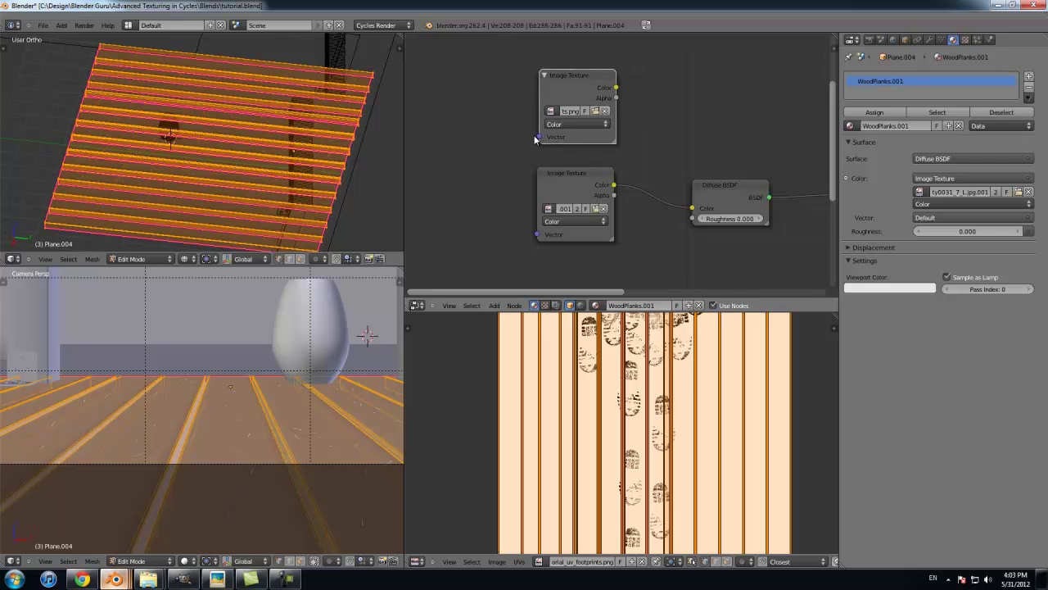
Step: Add a Texture Coordinate node, link its UV output to the footprint texture's Vector input, and delete the node again
{"action": "left_click_drag", "start_coordinate": [459, 176], "coordinate": [432, 190]}
{"action": "scroll", "coordinate": [434, 186], "scroll_direction": "down", "scroll_amount": 2}
{"action": "key", "text": "shift+a"}
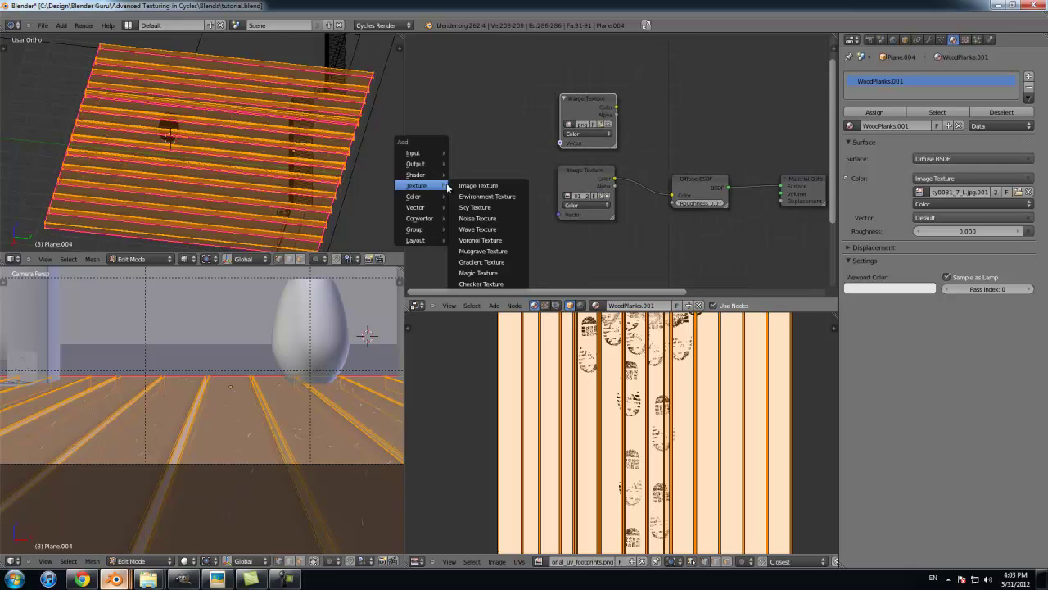
{"action": "mouse_move", "coordinate": [438, 155]}
{"action": "left_click", "coordinate": [484, 240]}
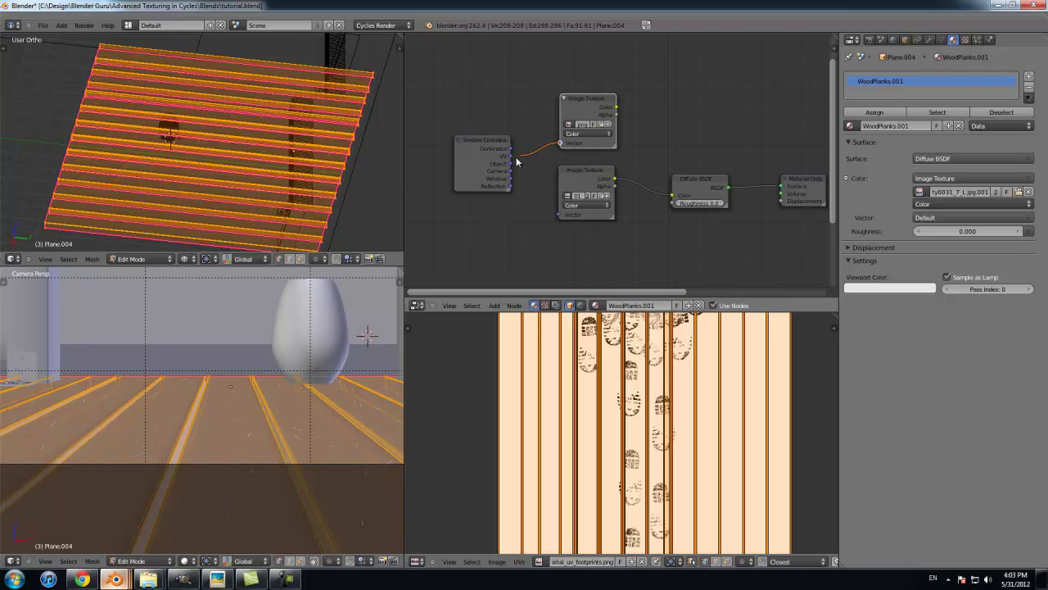
{"action": "scroll", "coordinate": [466, 180], "scroll_direction": "up", "scroll_amount": 2}
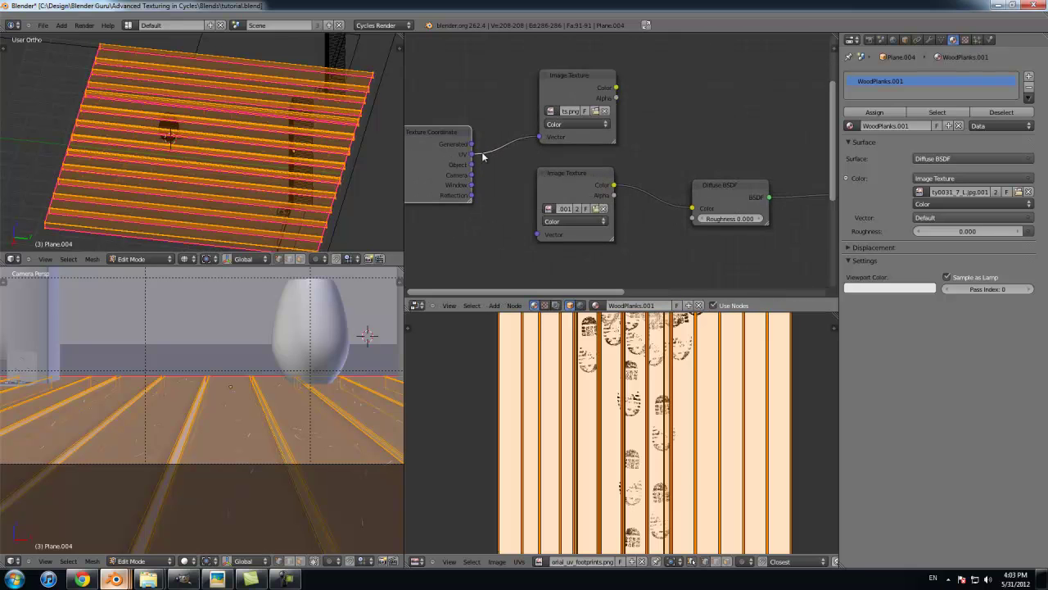
{"action": "key", "text": "x"}
{"action": "scroll", "coordinate": [679, 170], "scroll_direction": "down", "scroll_amount": 2}
{"action": "scroll", "coordinate": [620, 164], "scroll_direction": "up", "scroll_amount": 2}
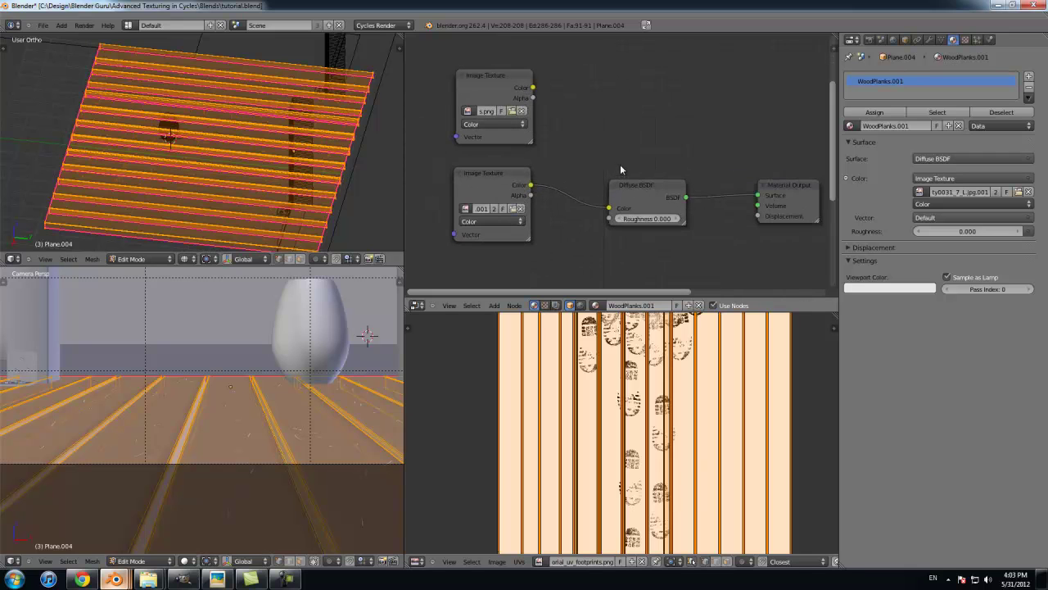
Step: Move the Diffuse BSDF and Material Output nodes farther from the two Image Texture nodes to make room between them
{"action": "scroll", "coordinate": [643, 164], "scroll_direction": "down", "scroll_amount": 1}
{"action": "left_click_drag", "start_coordinate": [648, 177], "coordinate": [706, 162]}
{"action": "scroll", "coordinate": [760, 193], "scroll_direction": "down", "scroll_amount": 2}
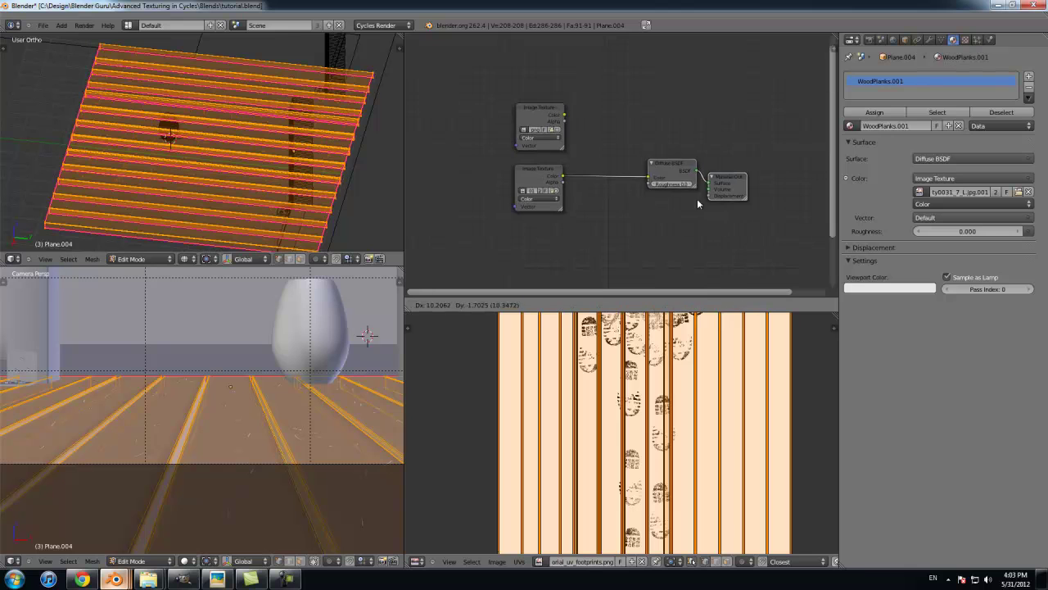
{"action": "left_click_drag", "start_coordinate": [696, 202], "coordinate": [776, 202]}
{"action": "mouse_move", "coordinate": [536, 120]}
{"action": "left_mouse_down"}
{"action": "mouse_move", "coordinate": [533, 107]}
{"action": "mouse_move", "coordinate": [532, 121]}
{"action": "left_mouse_up"}
{"action": "left_click_drag", "start_coordinate": [747, 164], "coordinate": [740, 167]}
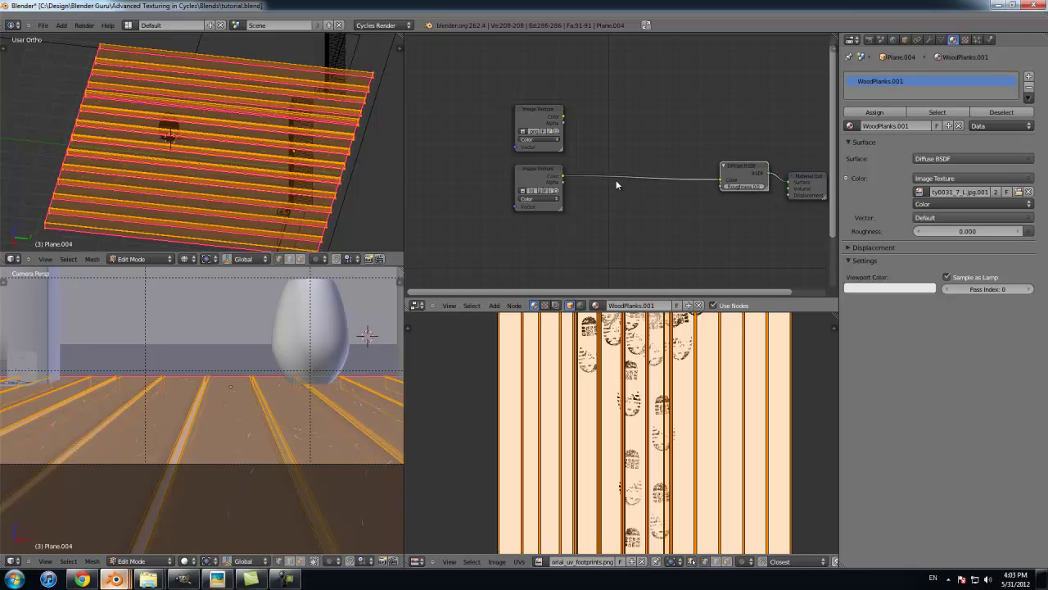
Step: Insert a Mix color node on the link between the wood texture and the Diffuse BSDF
{"action": "scroll", "coordinate": [579, 169], "scroll_direction": "up", "scroll_amount": 2}
{"action": "key", "text": "shift+a"}
{"action": "mouse_move", "coordinate": [561, 213]}
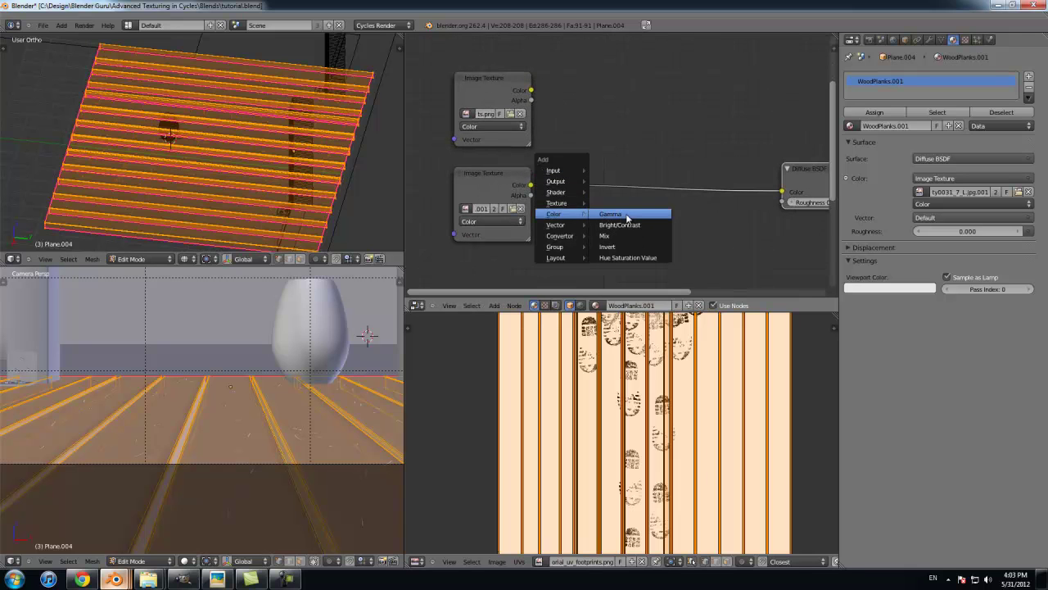
{"action": "left_click", "coordinate": [623, 236]}
{"action": "left_click", "coordinate": [641, 170]}
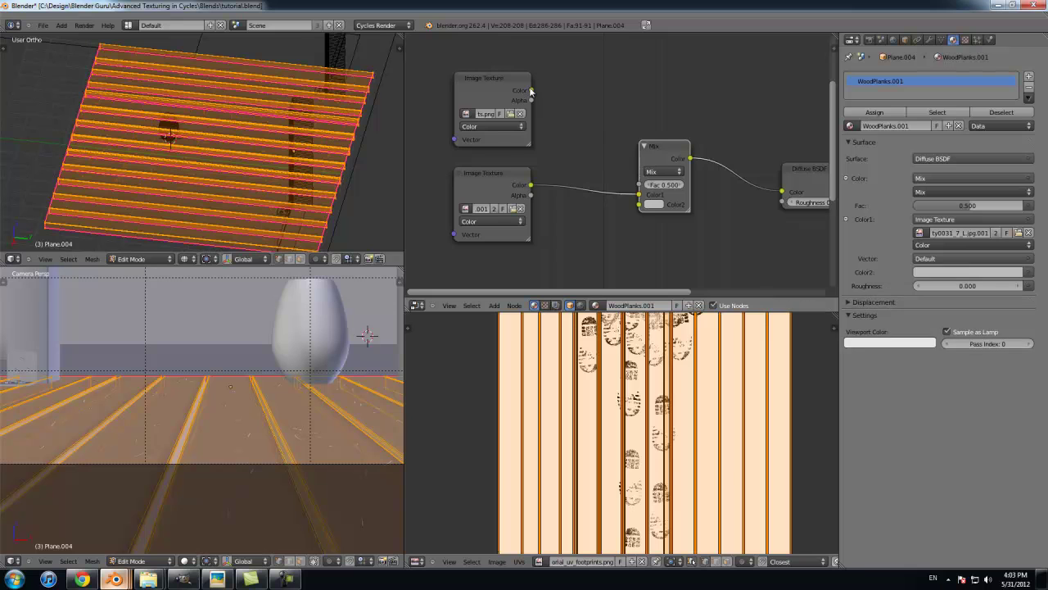
Step: Set the Mix node's blend mode to Multiply and feed the footprint texture's Color into Color2
{"action": "left_click_drag", "start_coordinate": [634, 213], "coordinate": [639, 212]}
{"action": "left_click", "coordinate": [663, 171]}
{"action": "left_click", "coordinate": [670, 207]}
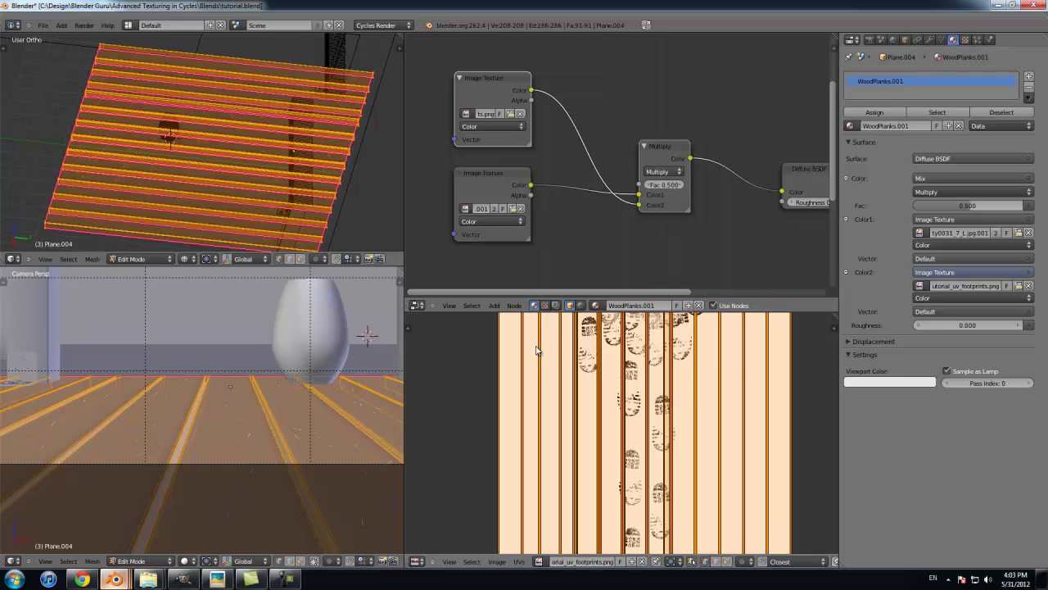
Step: Leave Edit Mode on the planks, switch the camera view to Rendered shading, and maximize that view
{"action": "key", "text": "Tab"}
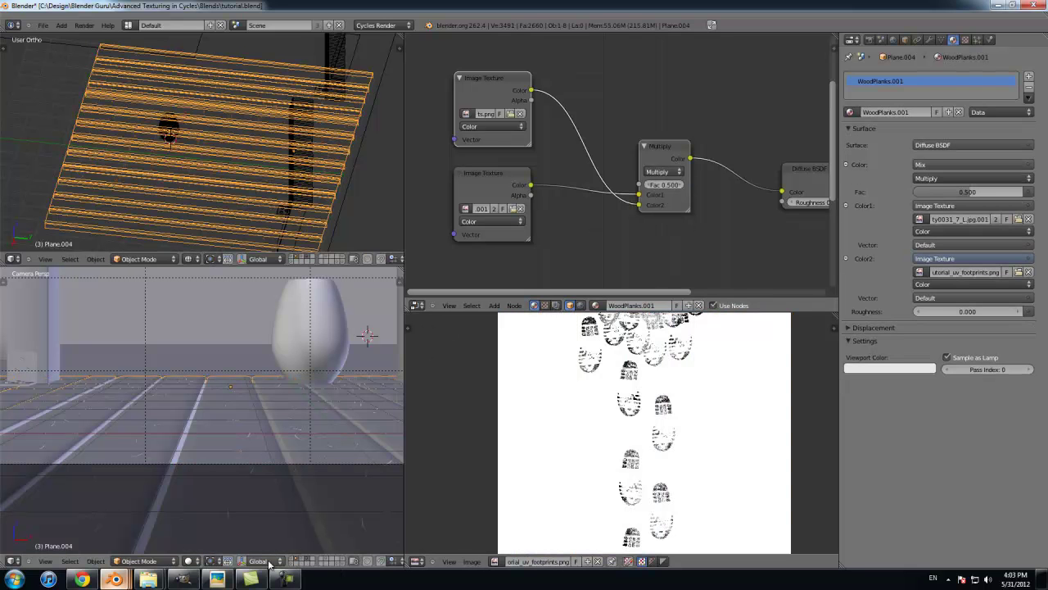
{"action": "middle_click_drag", "start_coordinate": [365, 562], "coordinate": [316, 565]}
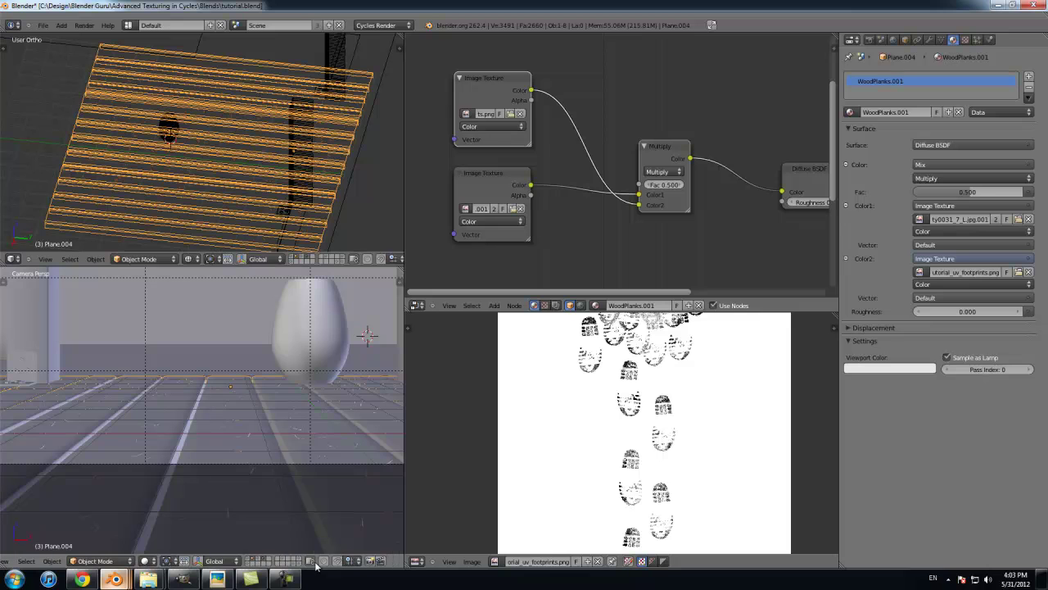
{"action": "left_click", "coordinate": [152, 561]}
{"action": "left_click", "coordinate": [181, 492]}
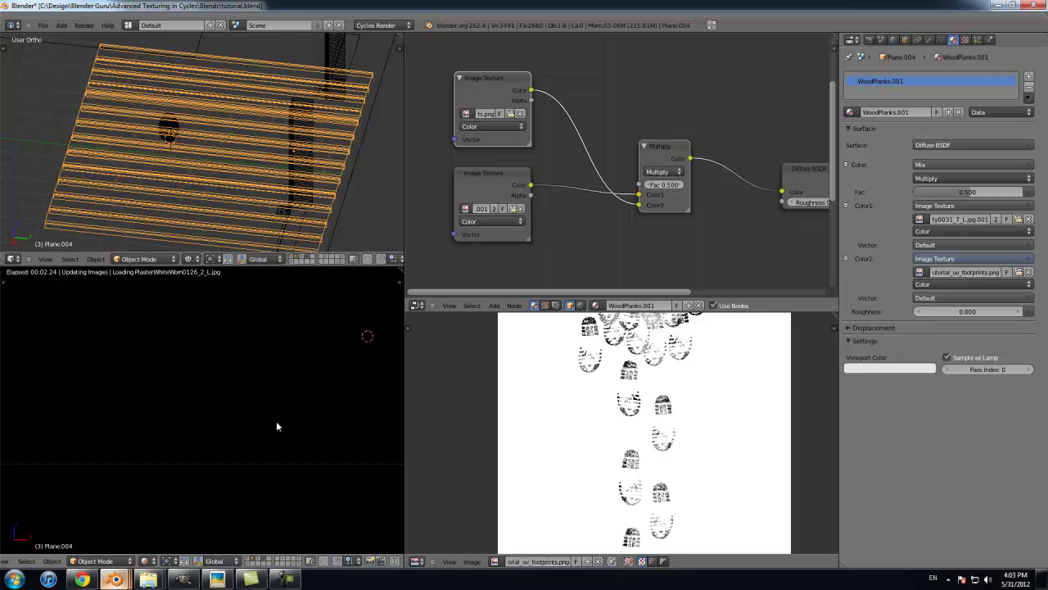
{"action": "mouse_move", "coordinate": [287, 575]}
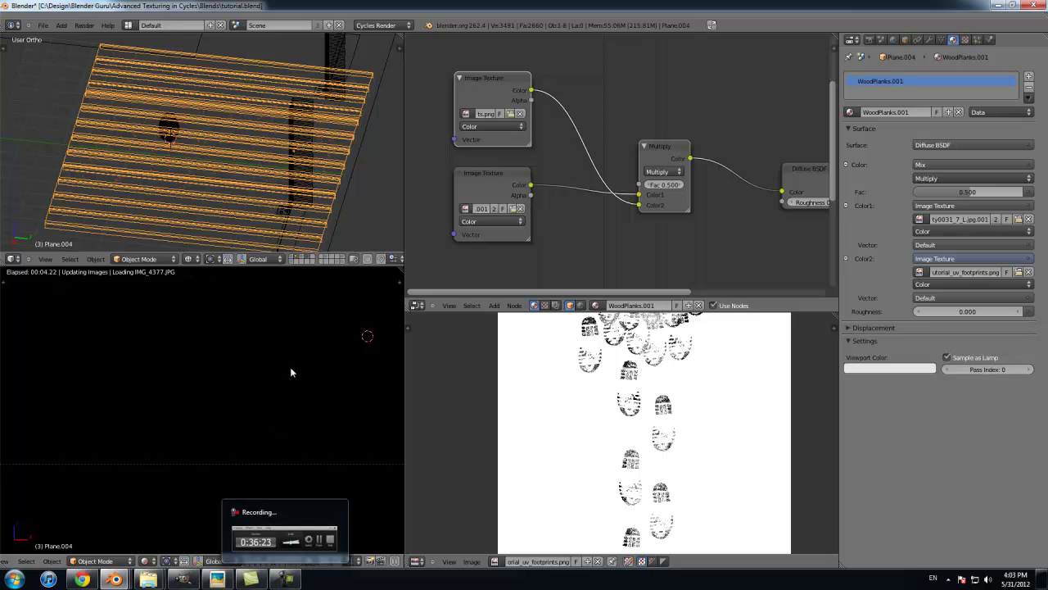
{"action": "key", "text": "shift+space"}
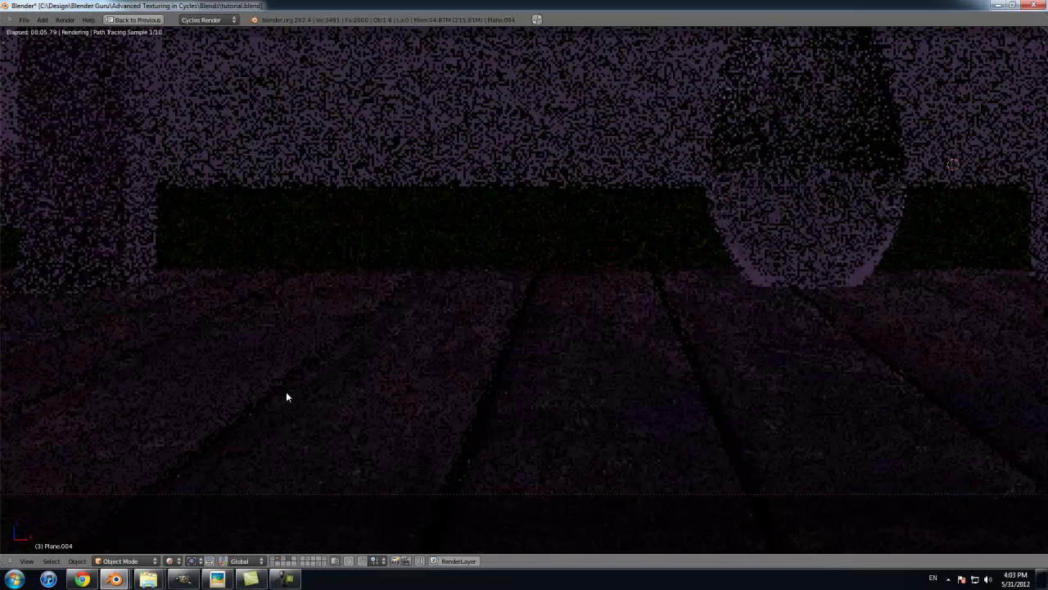
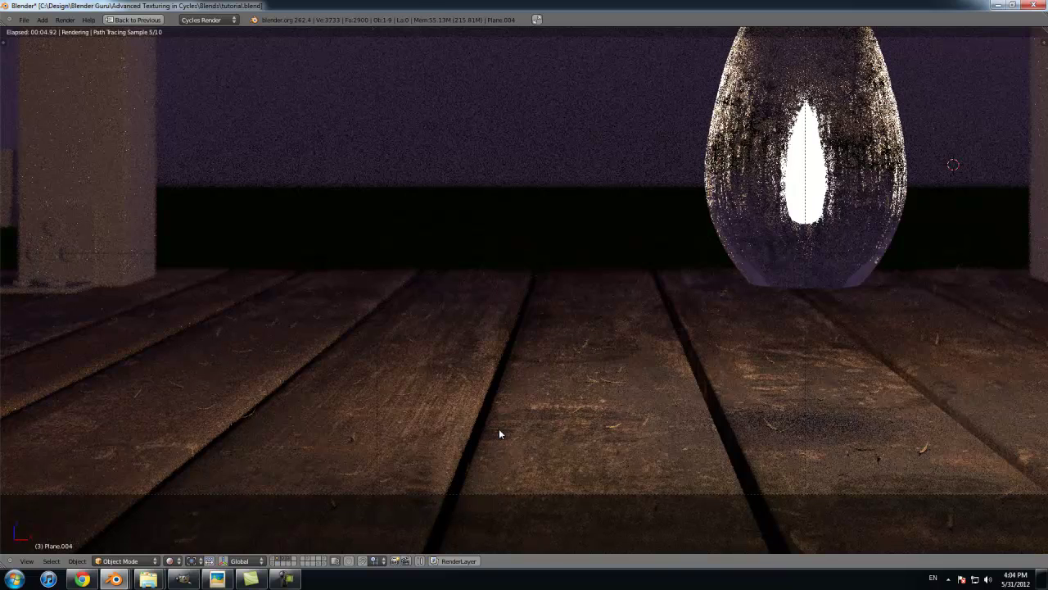
Step: Restore the multi-editor layout and set the Multiply node's factor to 1
{"action": "key", "text": "ctrl+Up"}
{"action": "left_click", "coordinate": [662, 187]}
{"action": "type", "text": "1"}
{"action": "key", "text": "Return"}
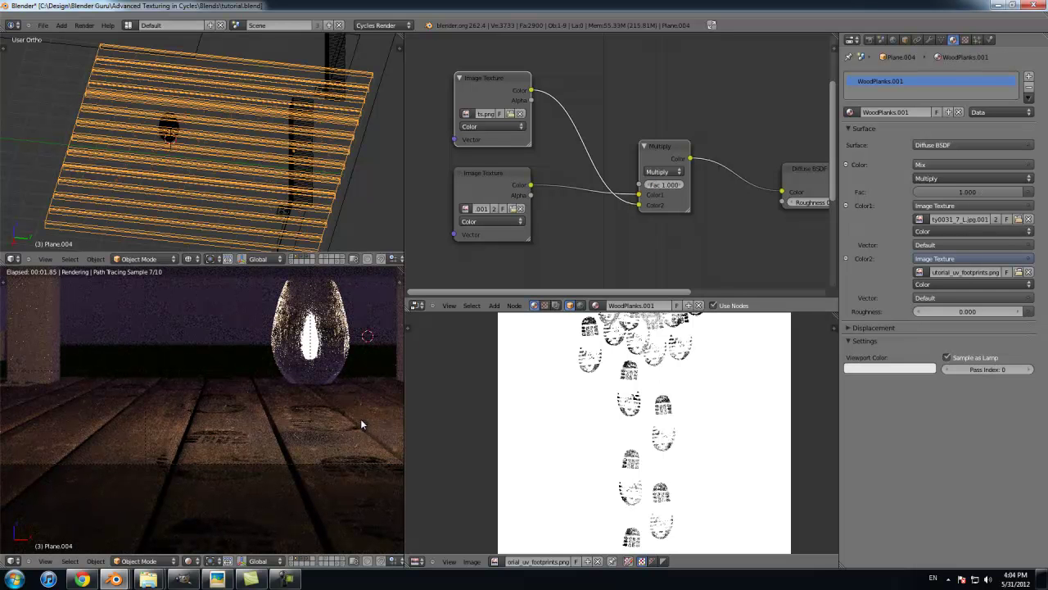
Step: Reduce the Multiply node's factor to 0.6, and raise it one increment to 0.7
{"action": "left_click", "coordinate": [661, 185]}
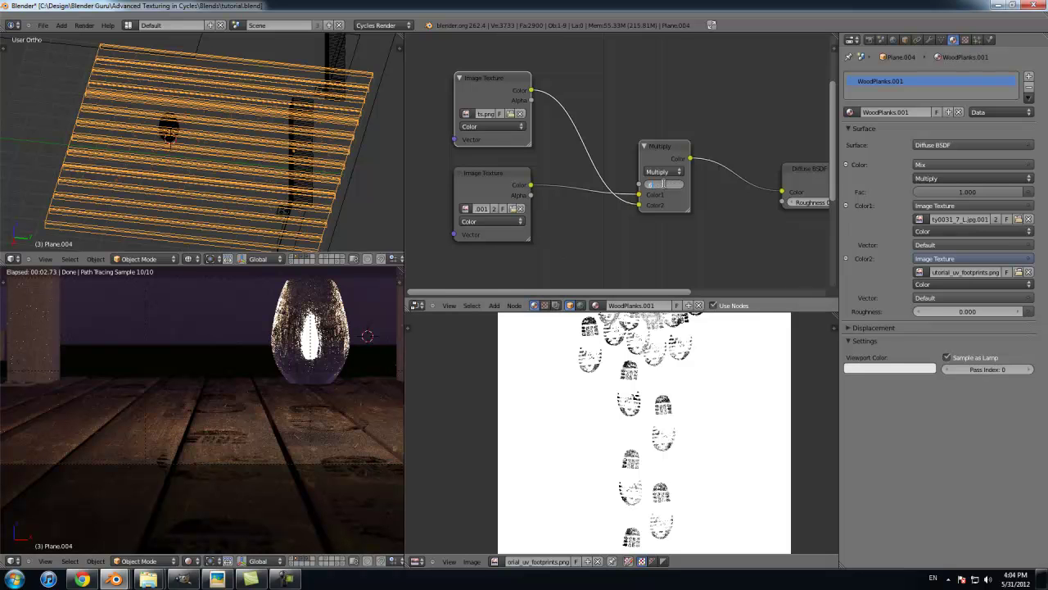
{"action": "type", "text": "0.6"}
{"action": "key", "text": "Return"}
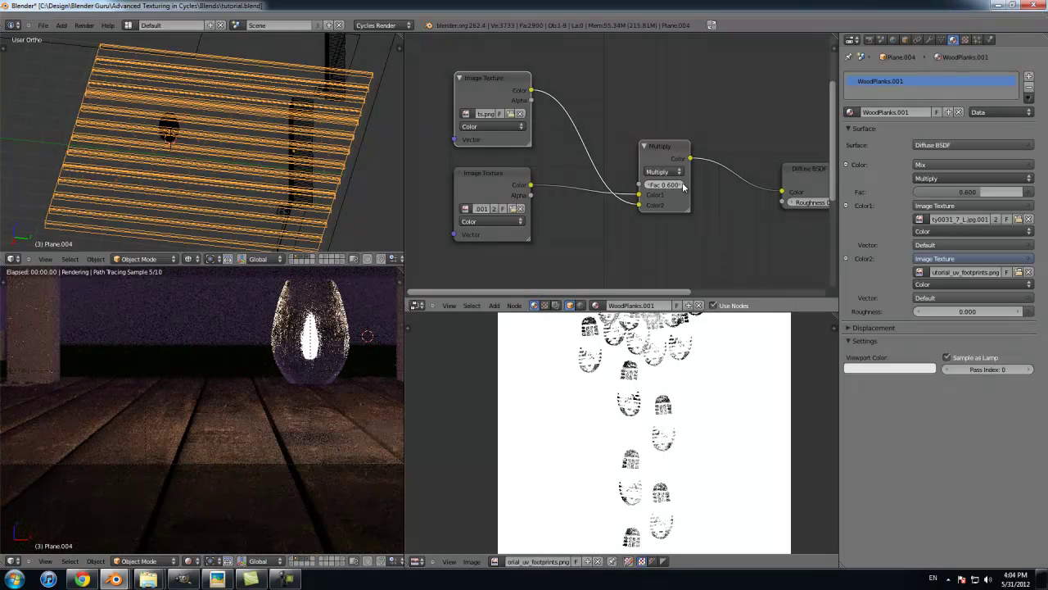
{"action": "left_click", "coordinate": [683, 185]}
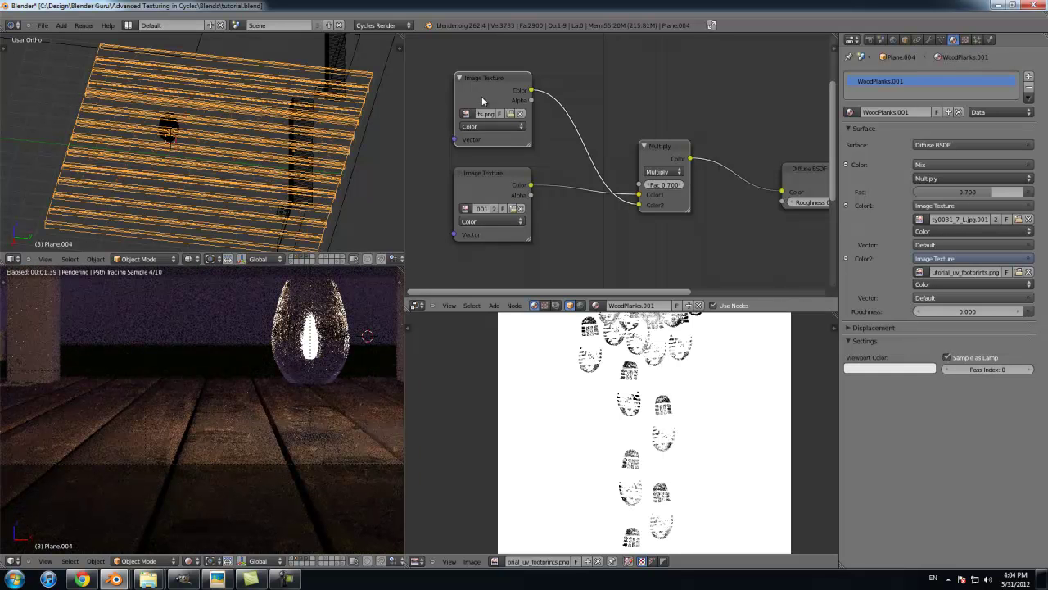
Step: Move the footprint texture node below the wood one and insert a ColorRamp between it and the Multiply node
{"action": "scroll", "coordinate": [431, 98], "scroll_direction": "down", "scroll_amount": 2}
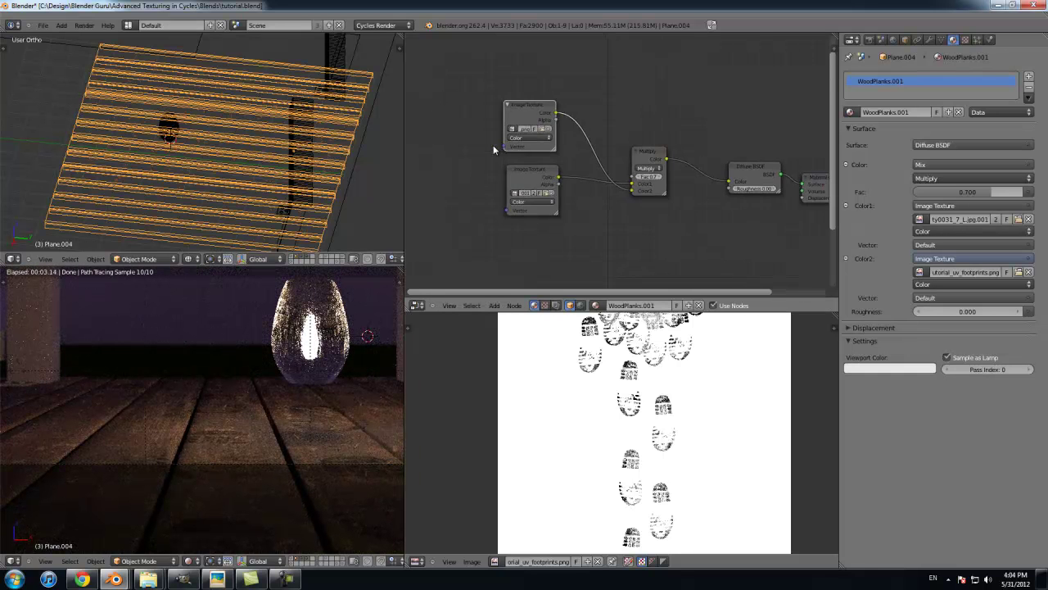
{"action": "scroll", "coordinate": [493, 147], "scroll_direction": "down", "scroll_amount": 2}
{"action": "left_click_drag", "start_coordinate": [540, 131], "coordinate": [502, 248]}
{"action": "key", "text": "shift+a"}
{"action": "mouse_move", "coordinate": [478, 245]}
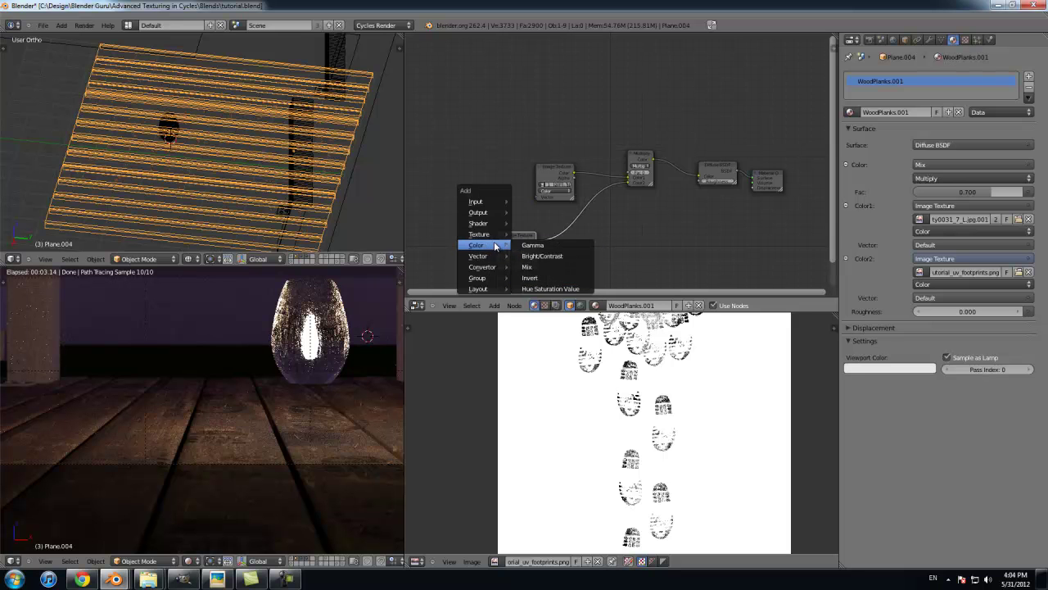
{"action": "left_click", "coordinate": [538, 268]}
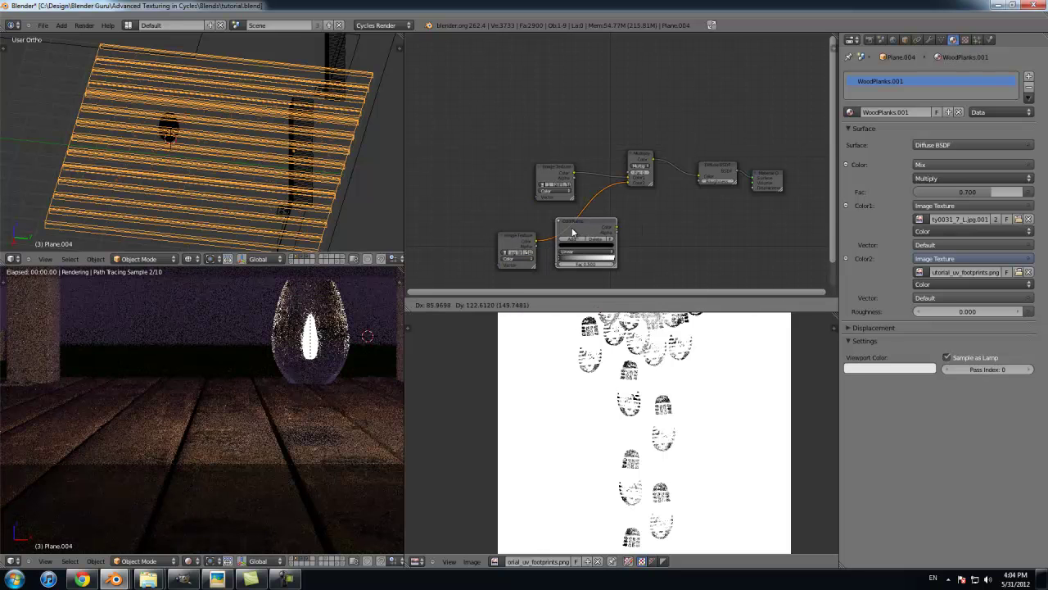
{"action": "left_click", "coordinate": [572, 226]}
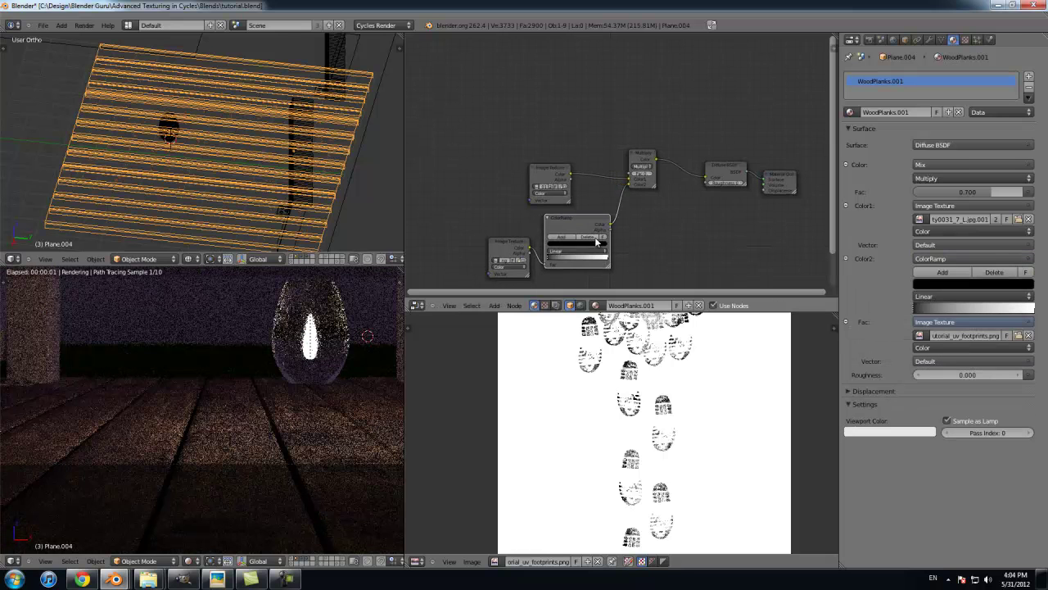
Step: Change the ColorRamp's black stop to a dark reddish brown
{"action": "scroll", "coordinate": [630, 139], "scroll_direction": "up", "scroll_amount": 1}
{"action": "middle_click_drag", "start_coordinate": [631, 139], "coordinate": [644, 107]}
{"action": "scroll", "coordinate": [589, 219], "scroll_direction": "up", "scroll_amount": 3}
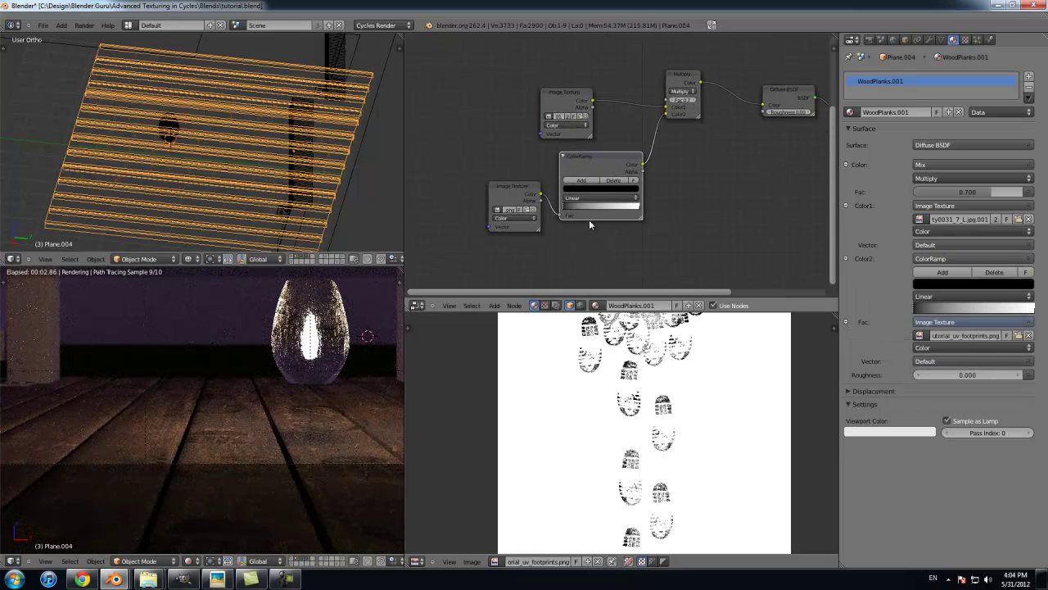
{"action": "left_click", "coordinate": [600, 199]}
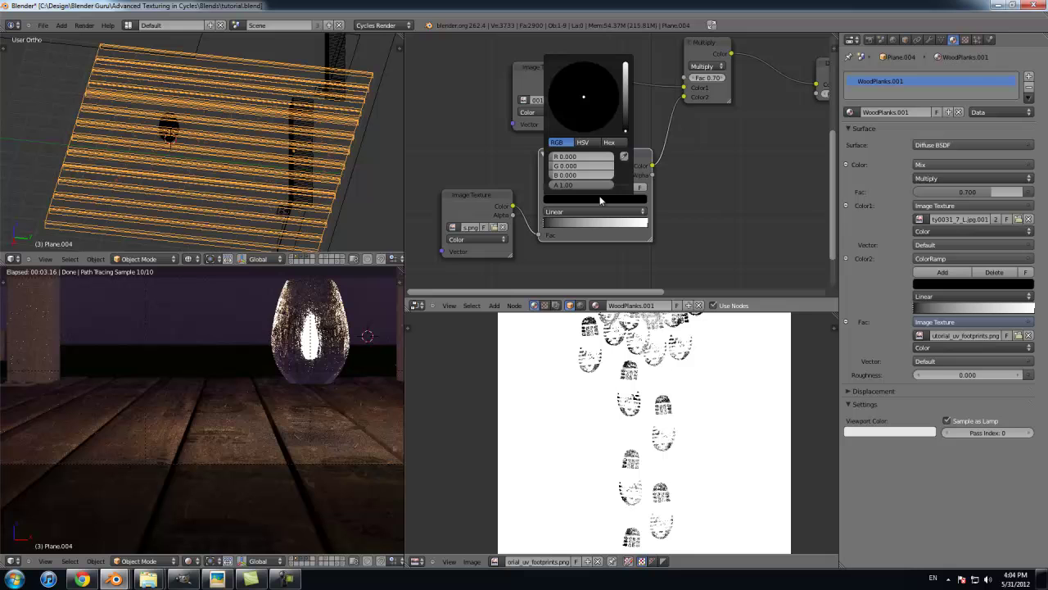
{"action": "left_click", "coordinate": [624, 116]}
{"action": "left_click", "coordinate": [578, 123]}
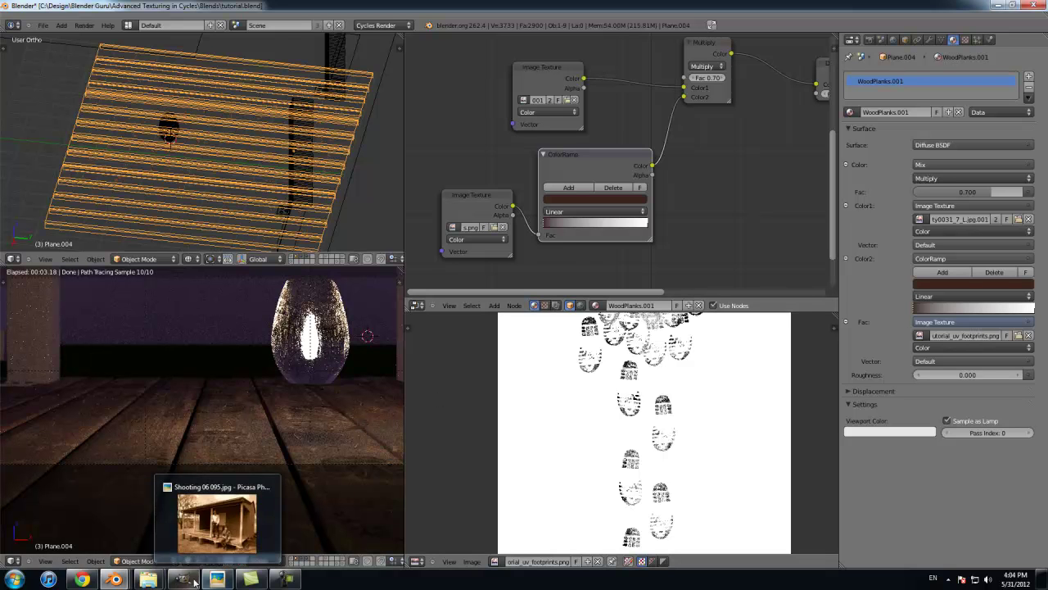
Step: Switch to Windows Explorer, open the Textures folder in a maximized window, and preview the shoeprints_painted5 image
{"action": "mouse_move", "coordinate": [146, 583]}
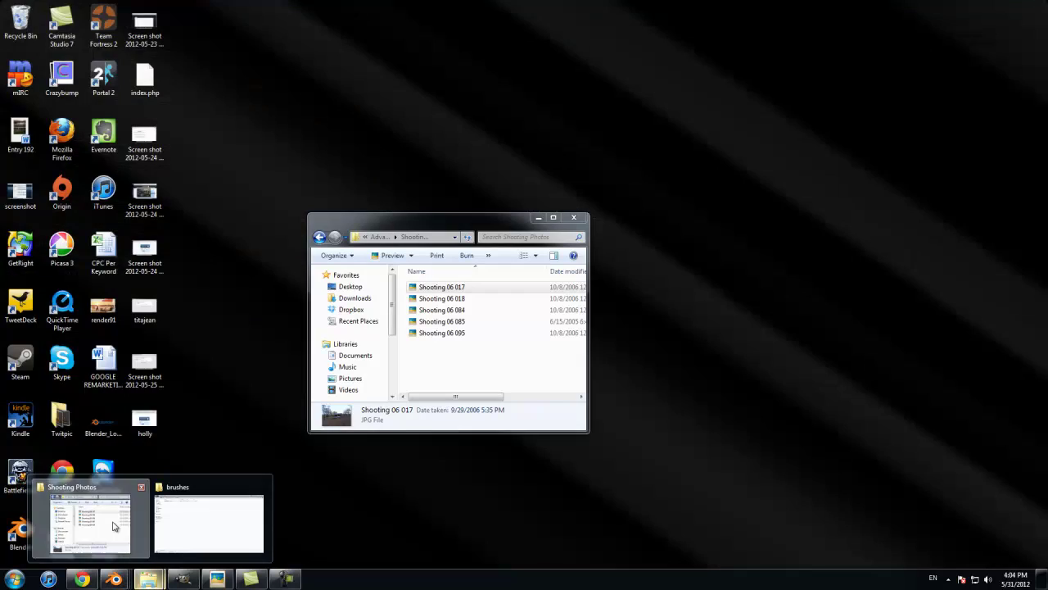
{"action": "left_click", "coordinate": [144, 549]}
{"action": "left_click", "coordinate": [381, 239]}
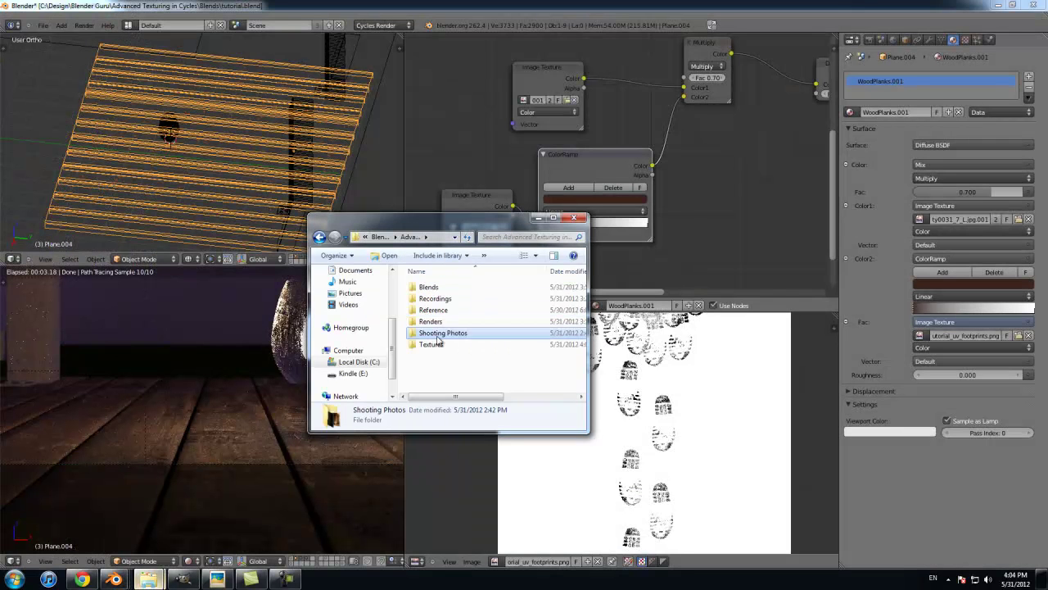
{"action": "double_click", "coordinate": [434, 344]}
{"action": "left_click", "coordinate": [552, 218]}
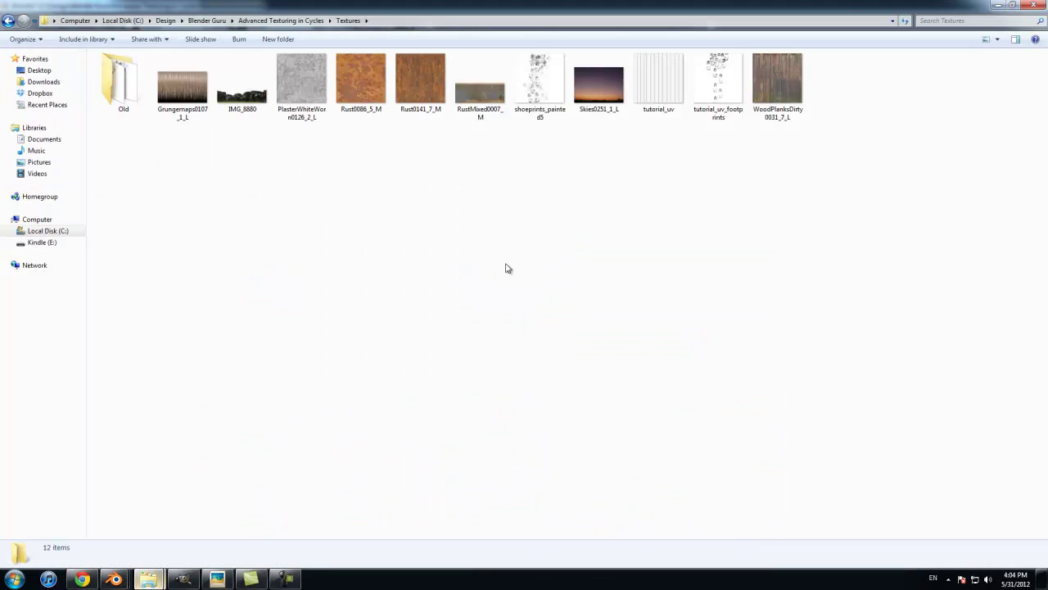
{"action": "left_click", "coordinate": [543, 82]}
{"action": "key", "text": "space"}
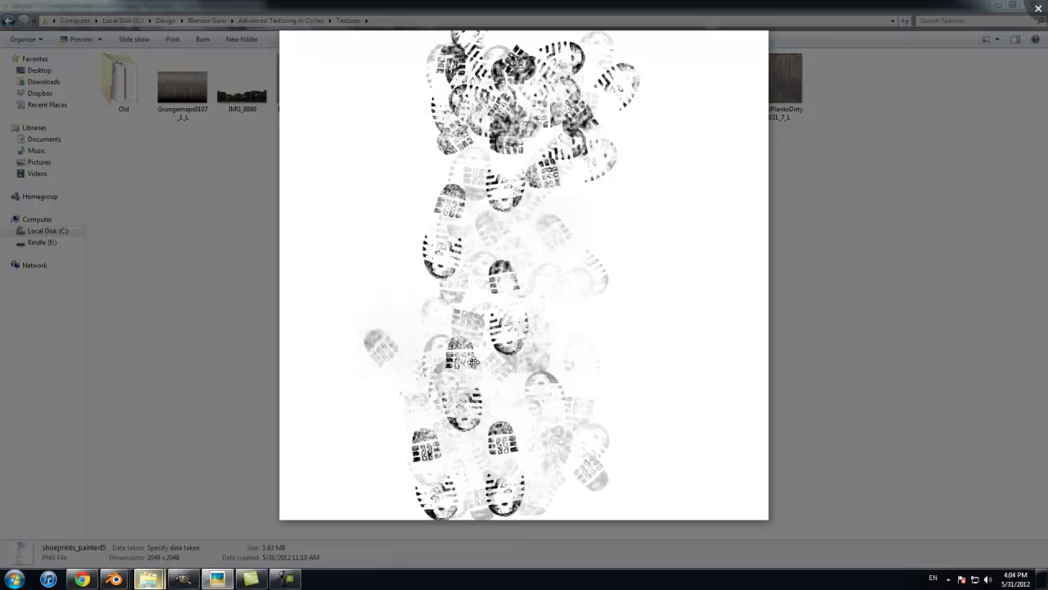
{"action": "key", "text": "Escape"}
Step: Return to the Blender plank scene and set the camera view back to Solid shading
{"action": "mouse_move", "coordinate": [115, 579]}
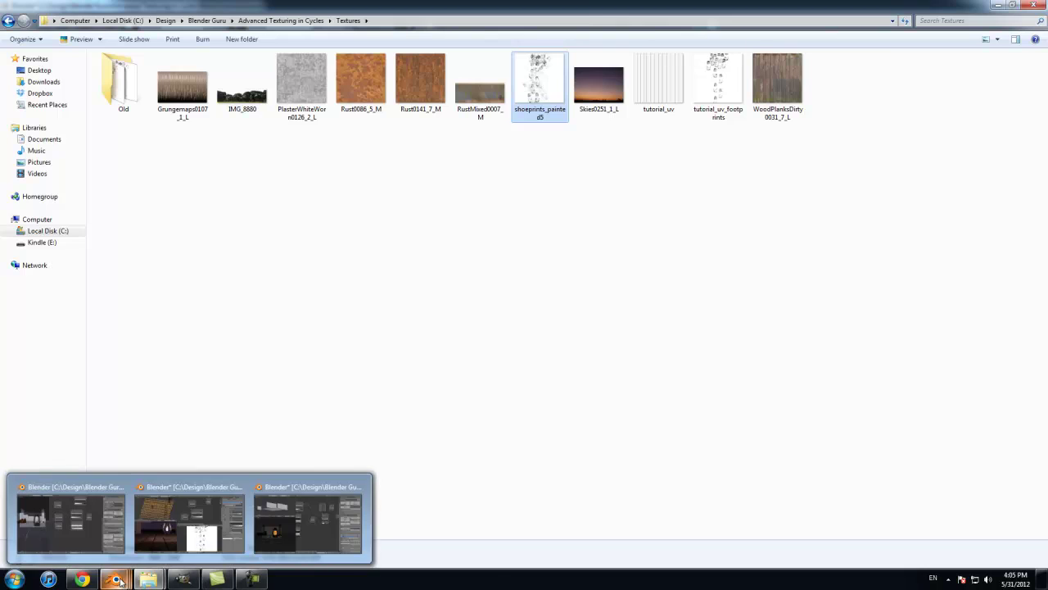
{"action": "left_click", "coordinate": [315, 516]}
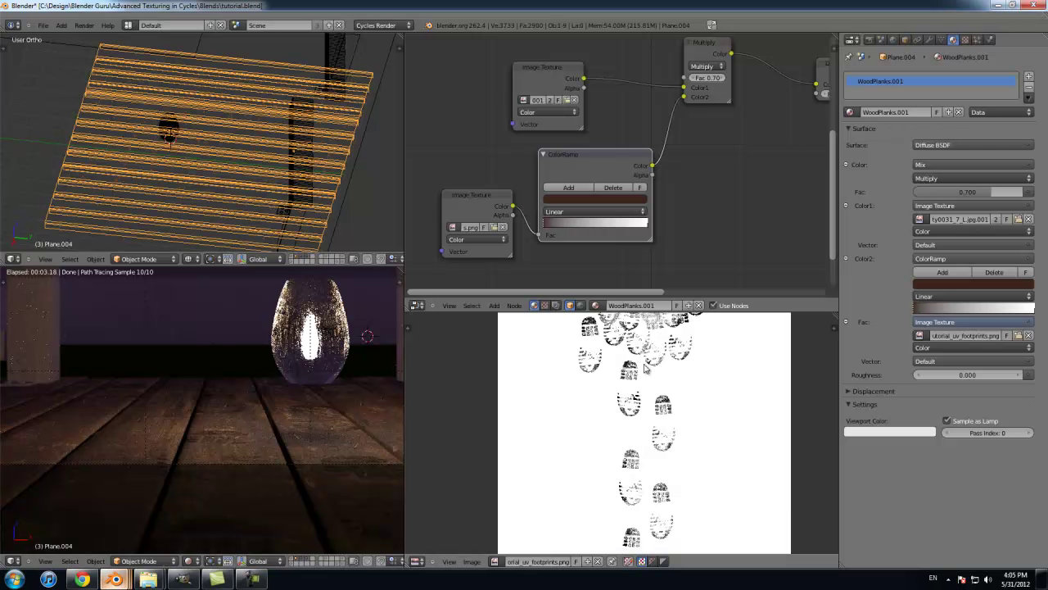
{"action": "scroll", "coordinate": [609, 442], "scroll_direction": "down", "scroll_amount": 1}
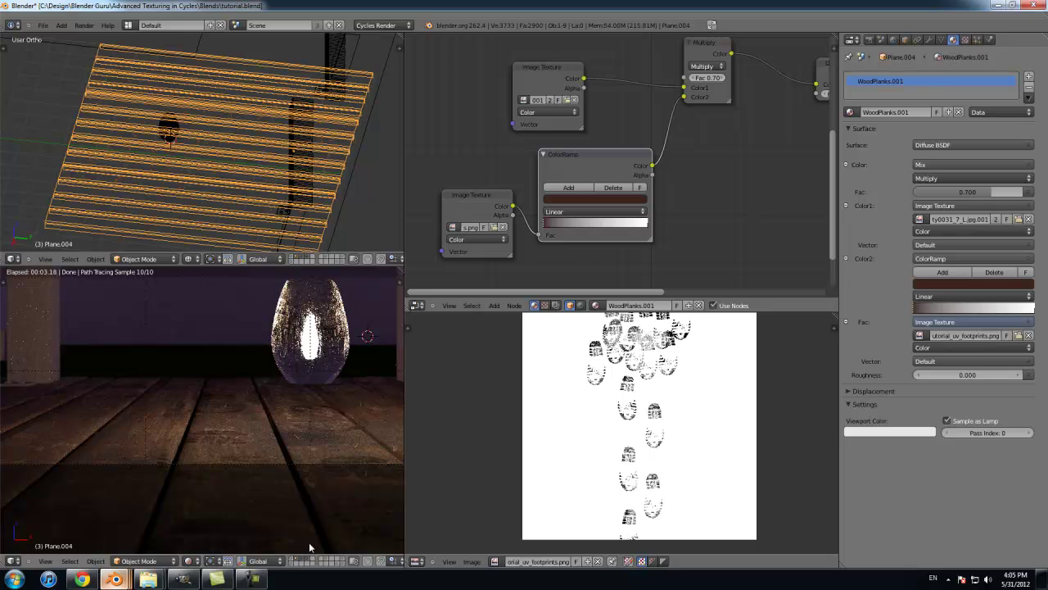
{"action": "left_click", "coordinate": [197, 562]}
{"action": "left_click", "coordinate": [215, 530]}
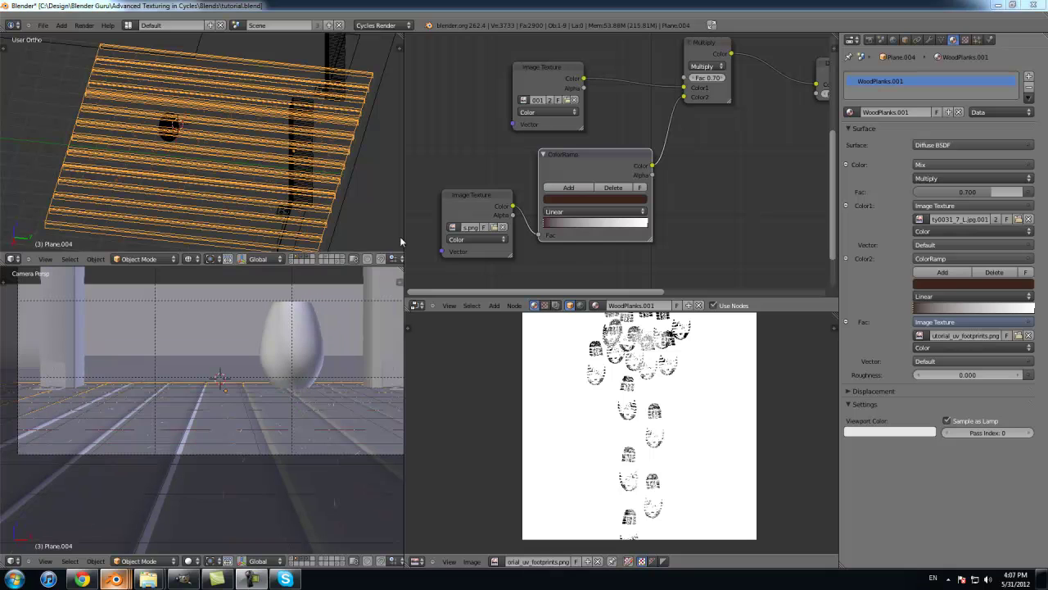
Step: Select the beams object and show the User Ortho view in solid shading, orbited to reveal the posts
{"action": "left_click", "coordinate": [320, 203]}
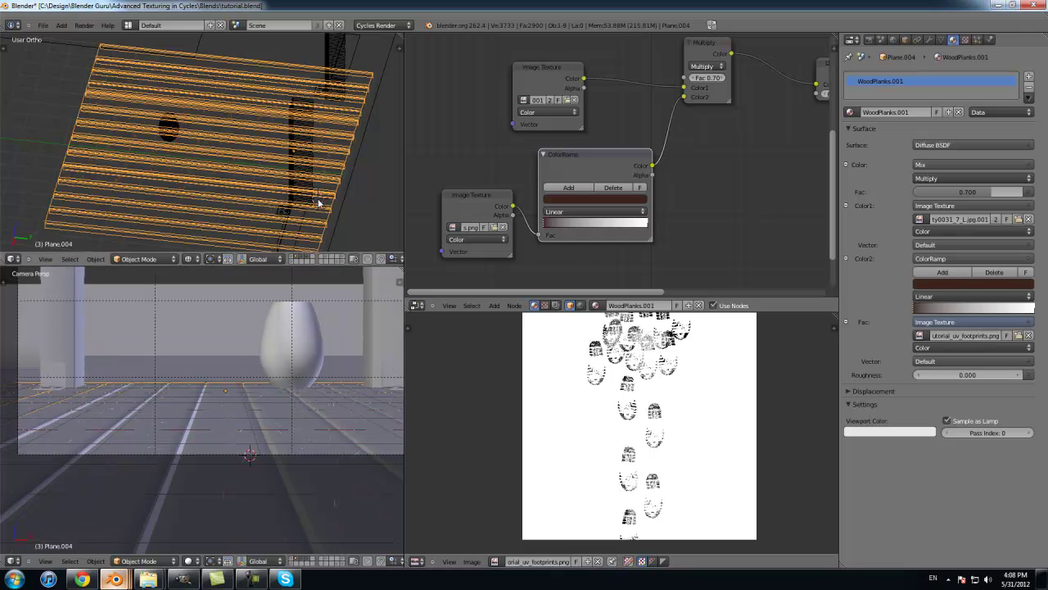
{"action": "right_click", "coordinate": [331, 51]}
{"action": "middle_click_drag", "start_coordinate": [323, 152], "coordinate": [293, 188]}
{"action": "scroll", "coordinate": [293, 188], "scroll_direction": "up", "scroll_amount": 3}
{"action": "key", "text": "z"}
{"action": "scroll", "coordinate": [216, 152], "scroll_direction": "down", "scroll_amount": 3}
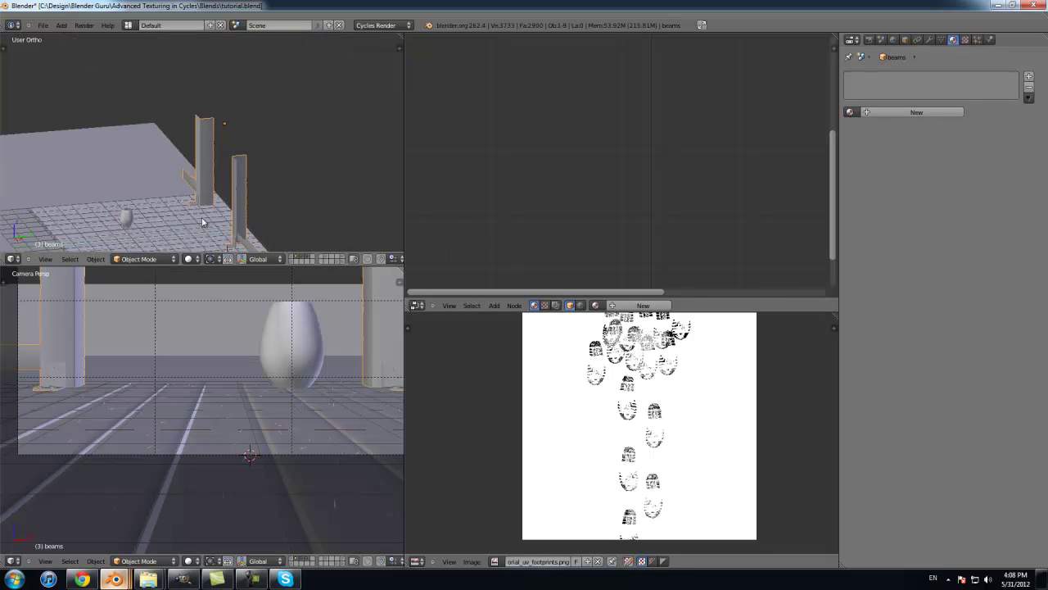
Step: Create a new material for the beams and add an Image Texture node beside its Diffuse BSDF
{"action": "left_click", "coordinate": [916, 112]}
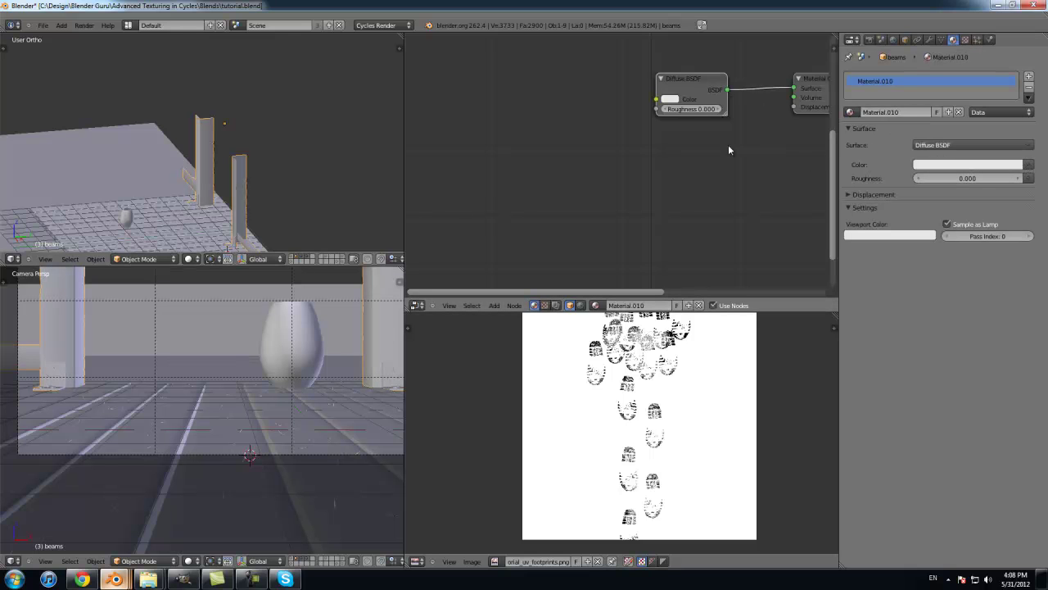
{"action": "key", "text": "shift+a"}
{"action": "mouse_move", "coordinate": [590, 119]}
{"action": "left_click", "coordinate": [624, 123]}
{"action": "left_click", "coordinate": [507, 111]}
Step: Load WoodPlanksPainted0048_L.jpg from the Textures folder into the beams' Image Texture node and connect its Color to the Diffuse BSDF Color
{"action": "left_click", "coordinate": [546, 113]}
{"action": "left_click", "coordinate": [31, 266]}
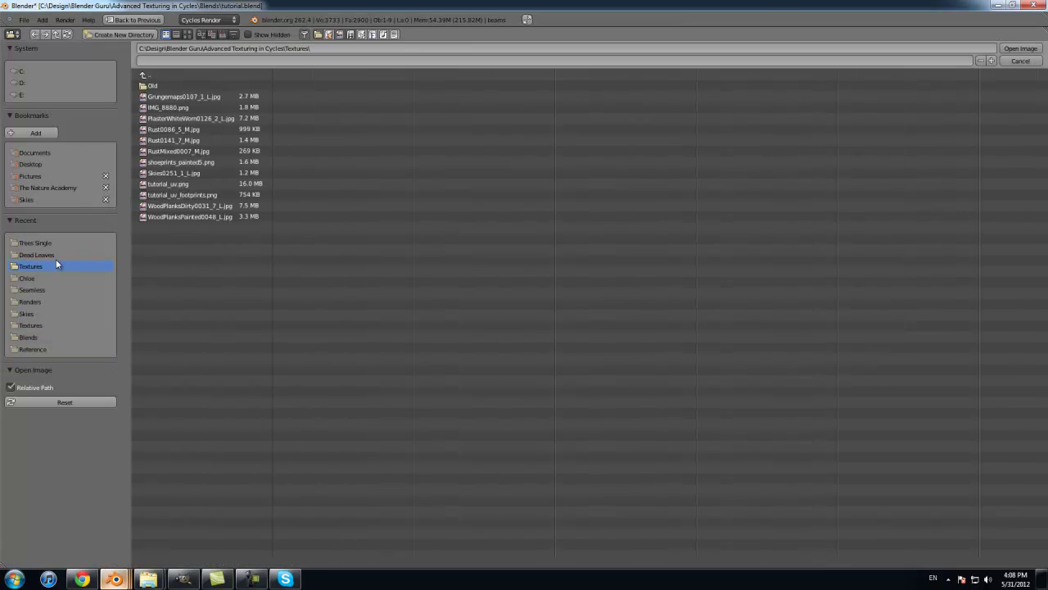
{"action": "left_click", "coordinate": [176, 35]}
{"action": "left_click", "coordinate": [186, 34]}
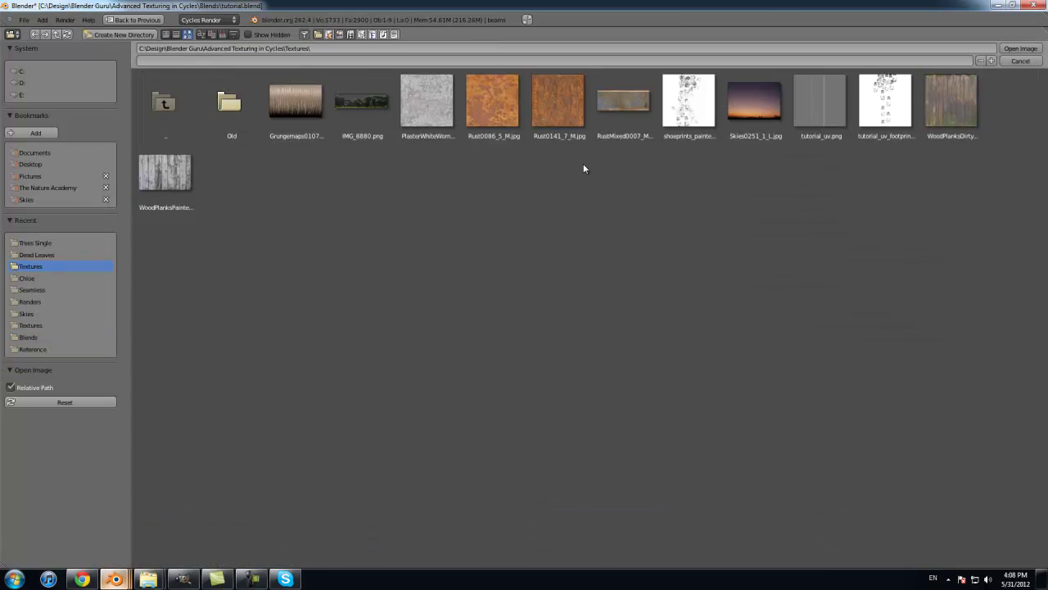
{"action": "left_click", "coordinate": [173, 172]}
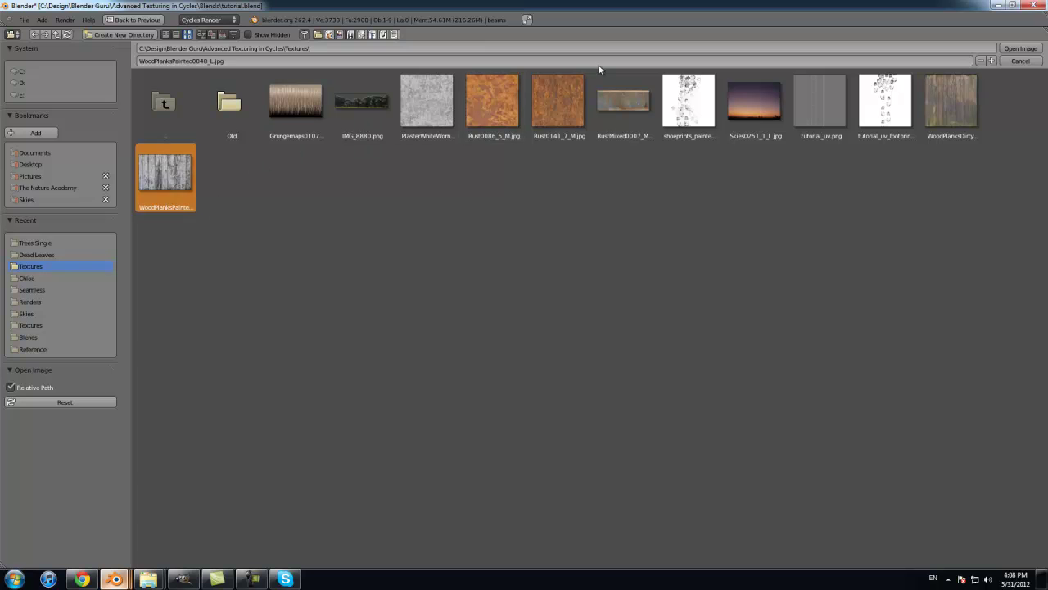
{"action": "left_click", "coordinate": [1019, 48]}
{"action": "left_click_drag", "start_coordinate": [576, 96], "coordinate": [657, 99]}
Step: Switch the camera view to Rendered shading and frame the lantern and the wooden post beside it
{"action": "scroll", "coordinate": [733, 151], "scroll_direction": "down", "scroll_amount": 2}
{"action": "scroll", "coordinate": [253, 428], "scroll_direction": "down", "scroll_amount": 3}
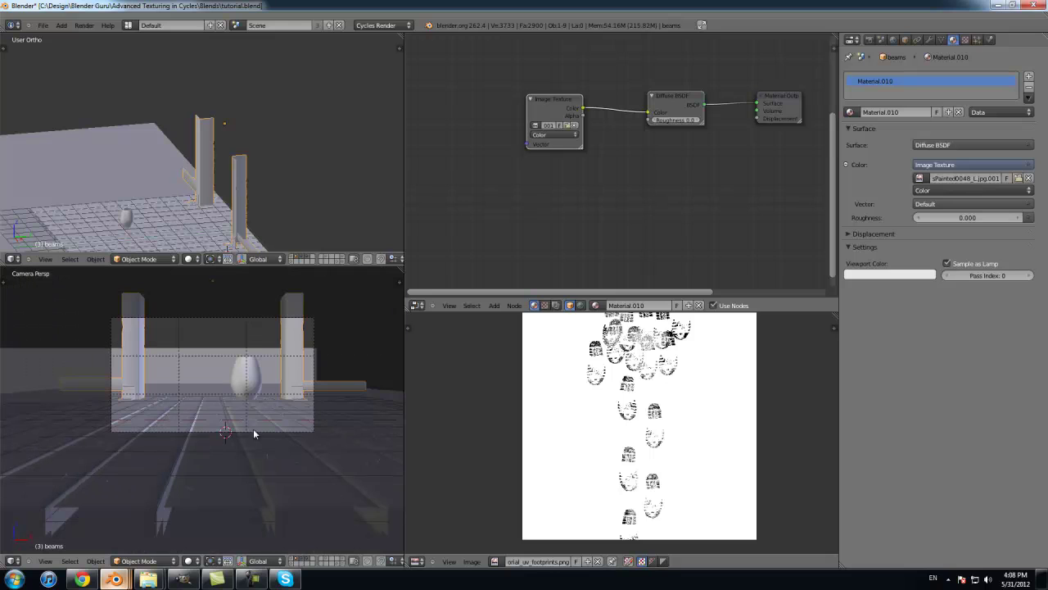
{"action": "left_click", "coordinate": [191, 561]}
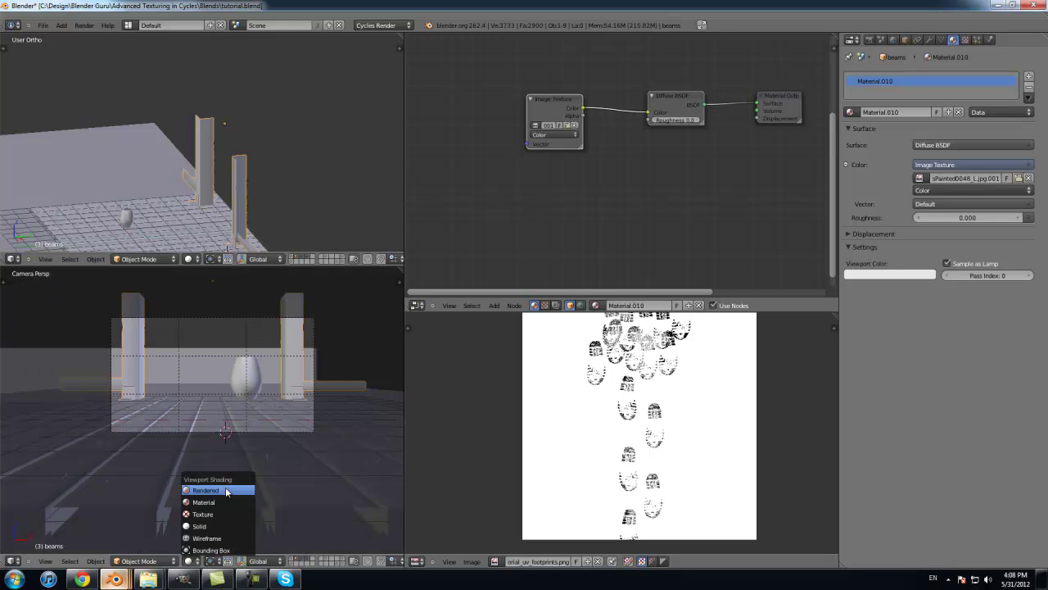
{"action": "left_click", "coordinate": [227, 490]}
{"action": "scroll", "coordinate": [297, 425], "scroll_direction": "up", "scroll_amount": 1}
{"action": "middle_click_drag", "start_coordinate": [300, 407], "coordinate": [211, 447], "text": "shift"}
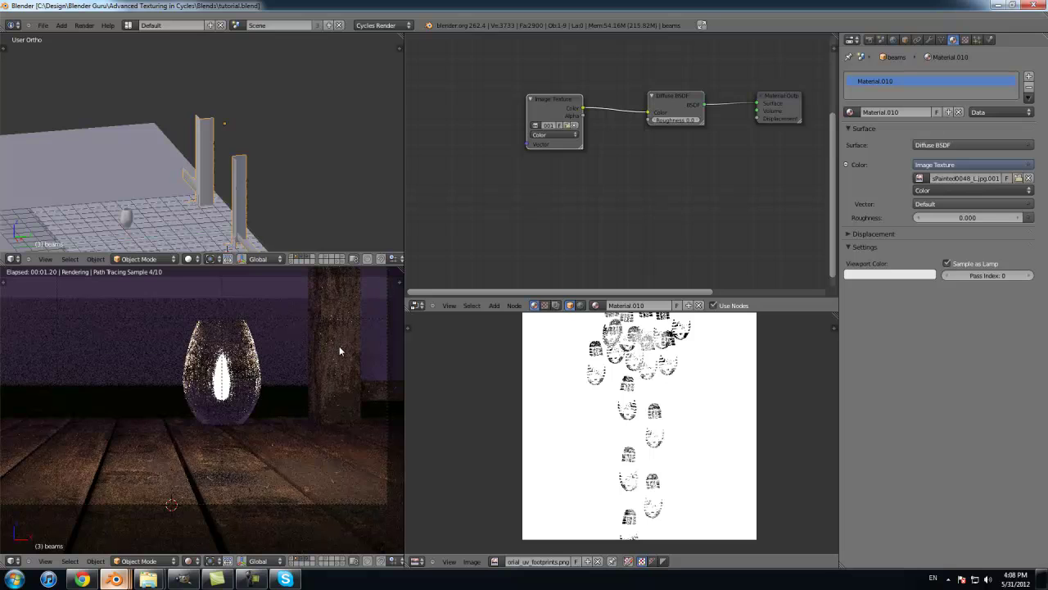
{"action": "middle_click_drag", "start_coordinate": [286, 360], "coordinate": [259, 369], "text": "shift"}
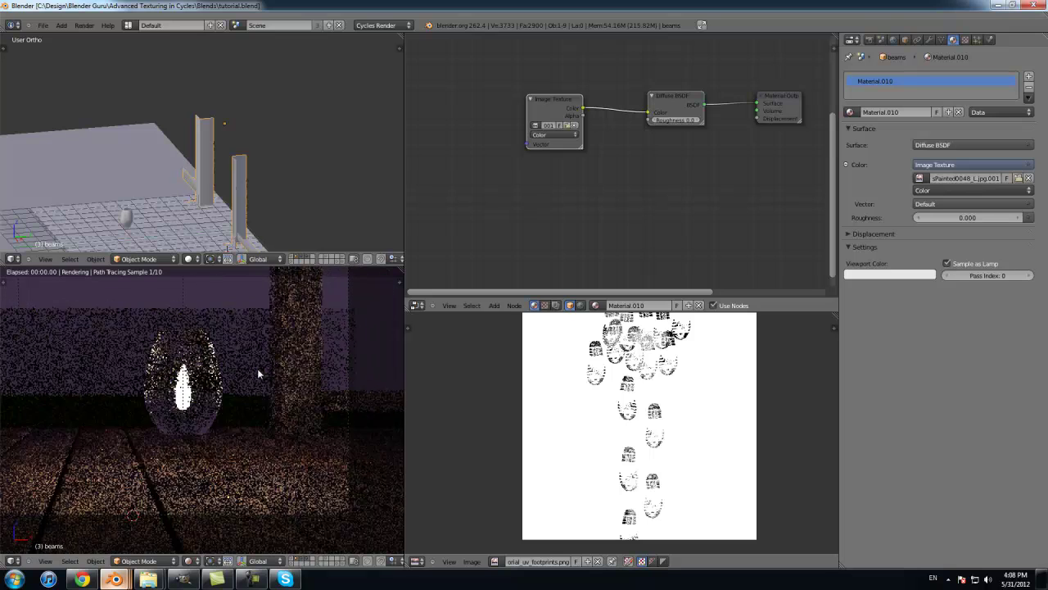
{"action": "scroll", "coordinate": [258, 369], "scroll_direction": "up", "scroll_amount": 1}
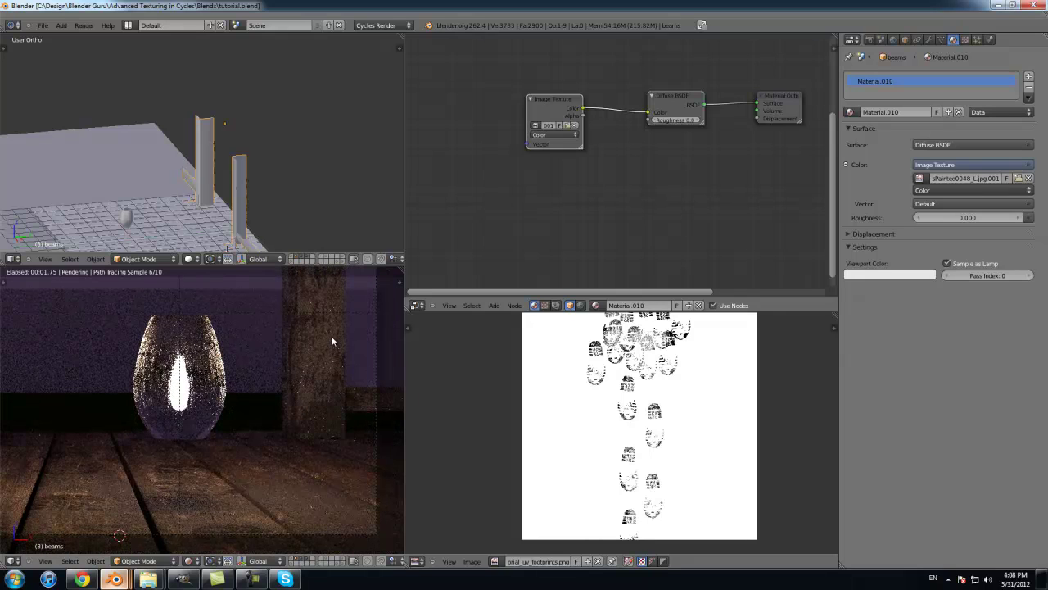
Step: Check the beams' UV layout against the wood planks image, then frame the opposite post in the rendered view
{"action": "key", "text": "Tab"}
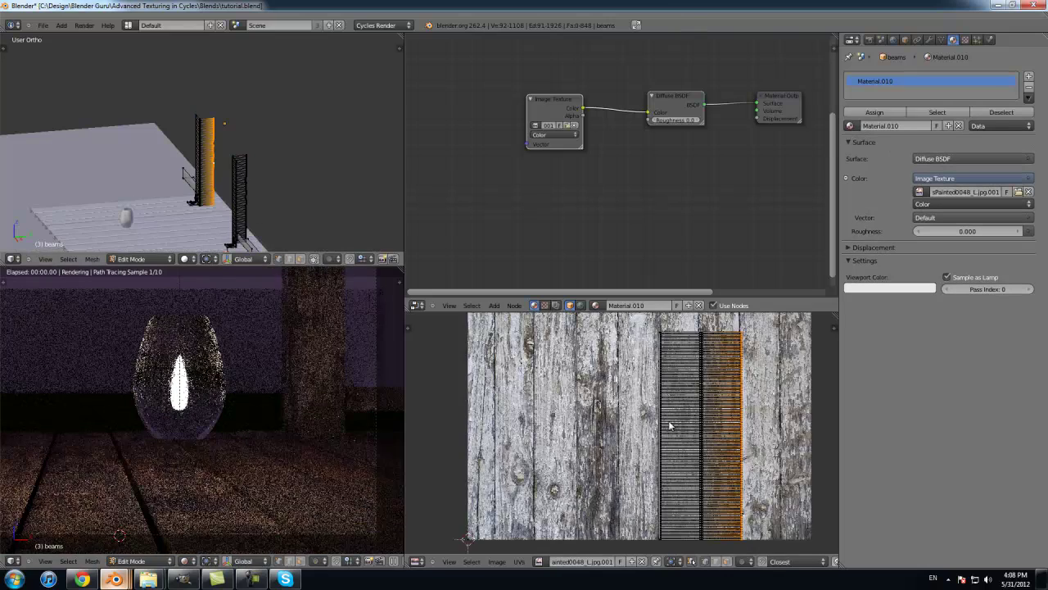
{"action": "scroll", "coordinate": [669, 390], "scroll_direction": "down", "scroll_amount": 1}
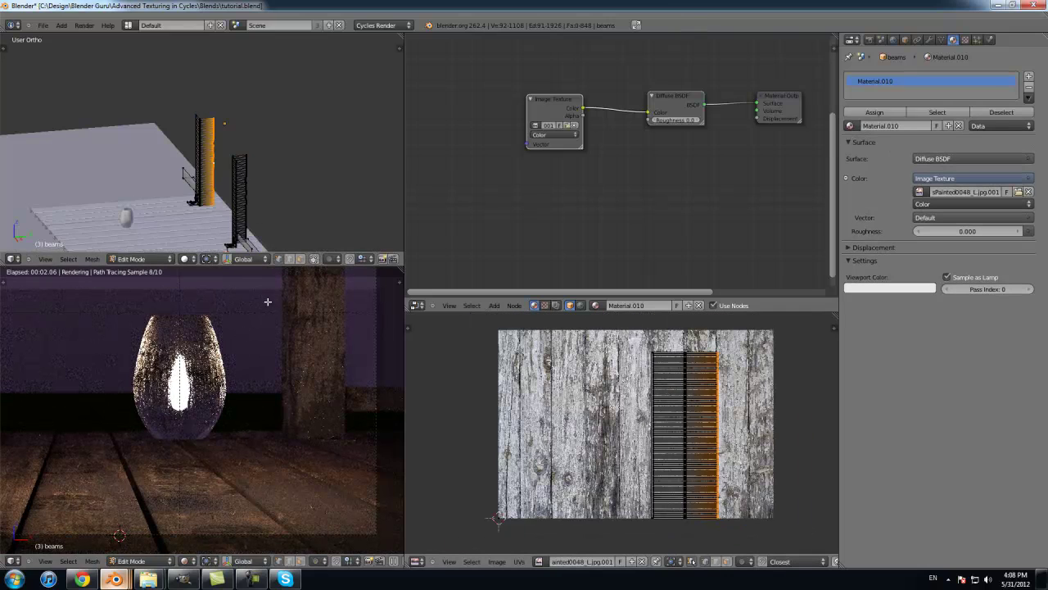
{"action": "key", "text": "Tab"}
{"action": "middle_click_drag", "start_coordinate": [222, 401], "coordinate": [324, 403], "text": "shift"}
Step: Select the linked geometry of the L-shaped metal bracket and its six bolts at the foot of the post in Edit Mode
{"action": "scroll", "coordinate": [323, 397], "scroll_direction": "up", "scroll_amount": 1}
{"action": "scroll", "coordinate": [236, 200], "scroll_direction": "up", "scroll_amount": 4}
{"action": "middle_click_drag", "start_coordinate": [216, 154], "coordinate": [219, 193]}
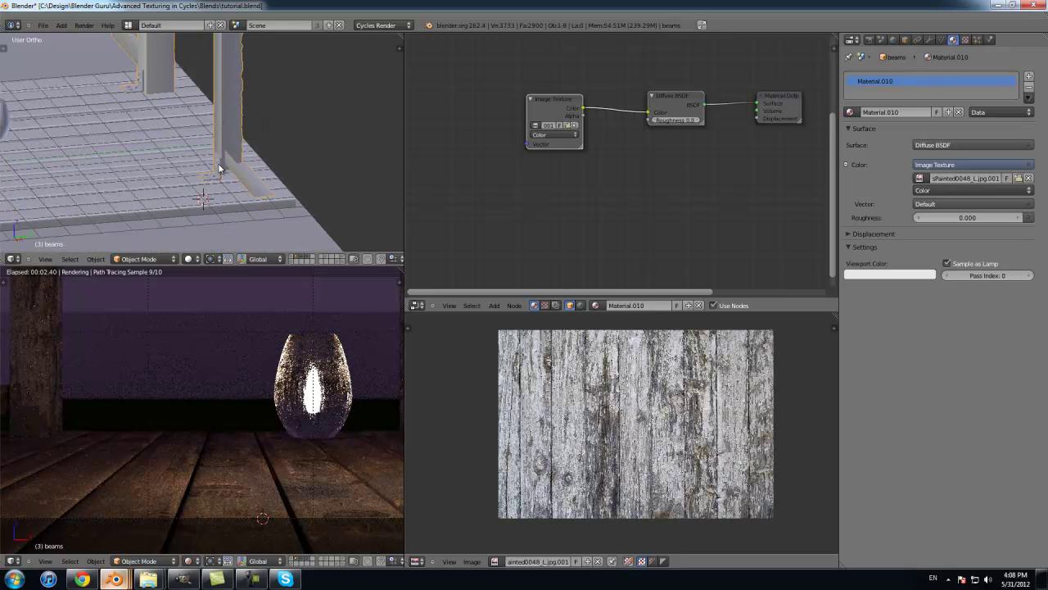
{"action": "scroll", "coordinate": [219, 169], "scroll_direction": "up", "scroll_amount": 5}
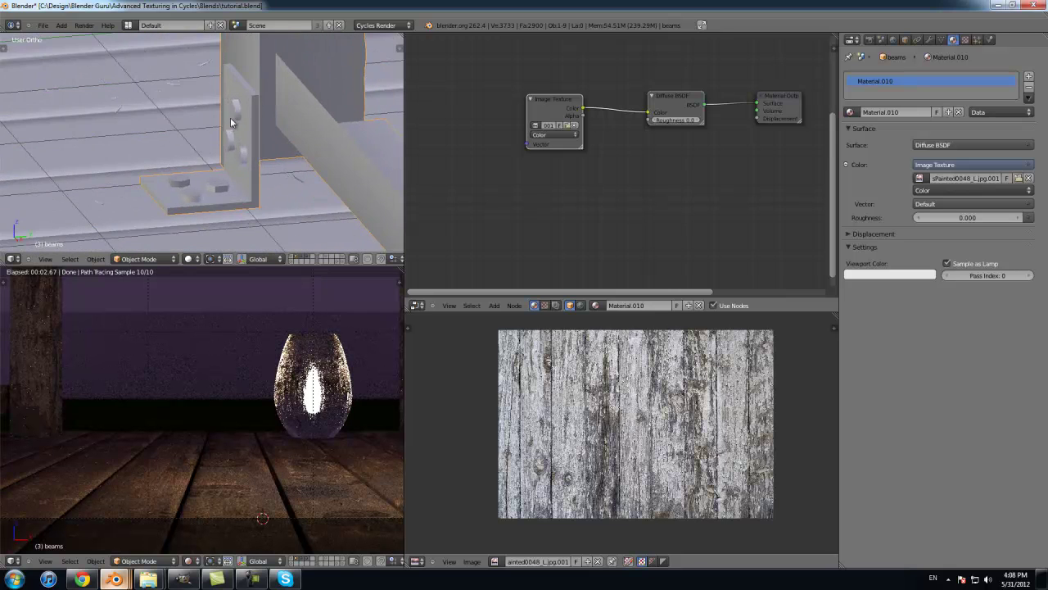
{"action": "middle_click_drag", "start_coordinate": [231, 122], "coordinate": [236, 130]}
{"action": "key", "text": "Tab"}
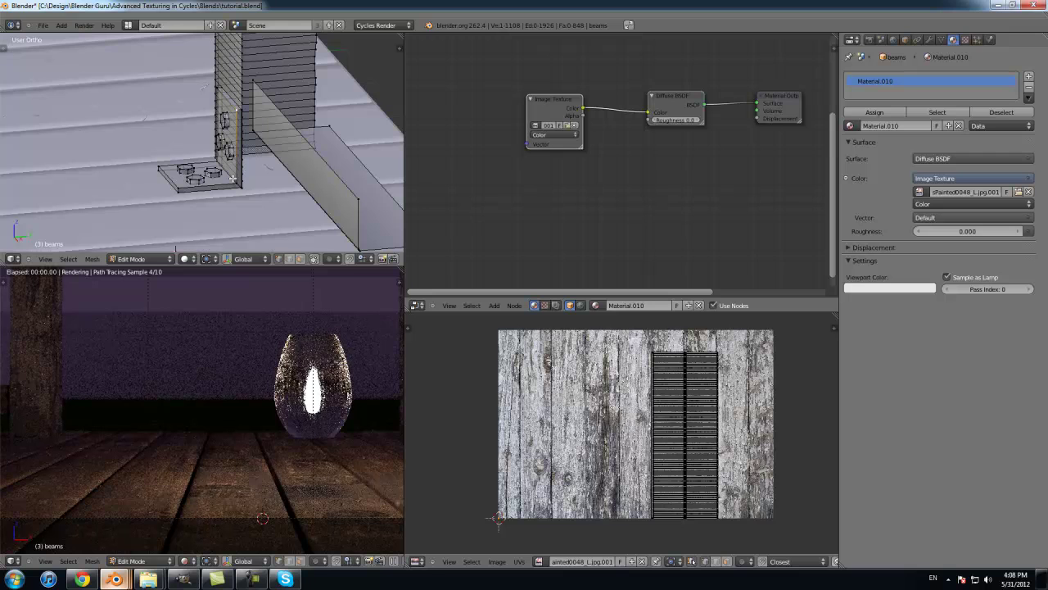
{"action": "key", "text": "l"}
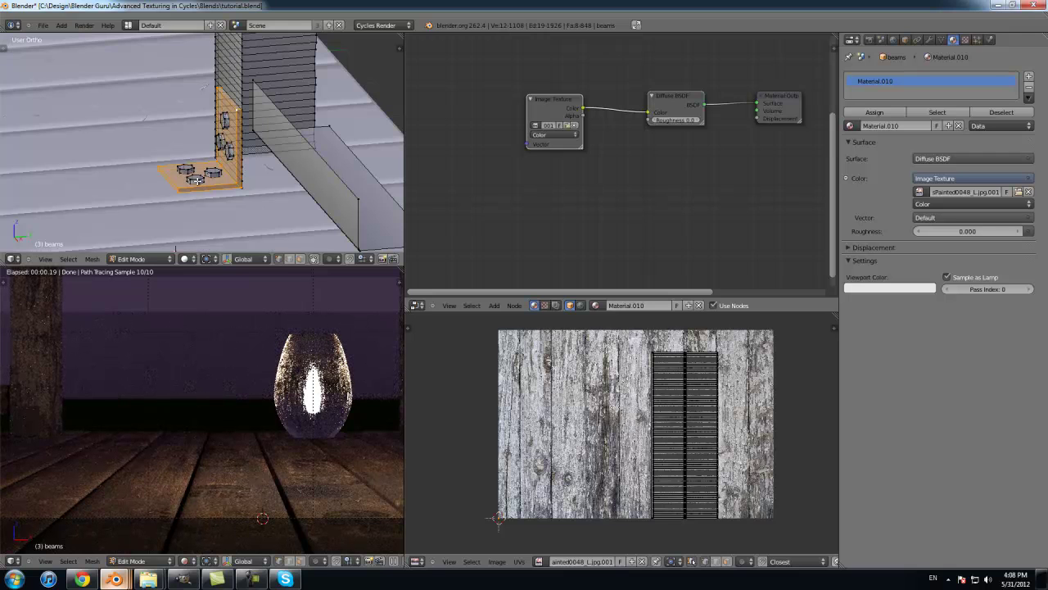
{"action": "key", "text": "KP_Decimal"}
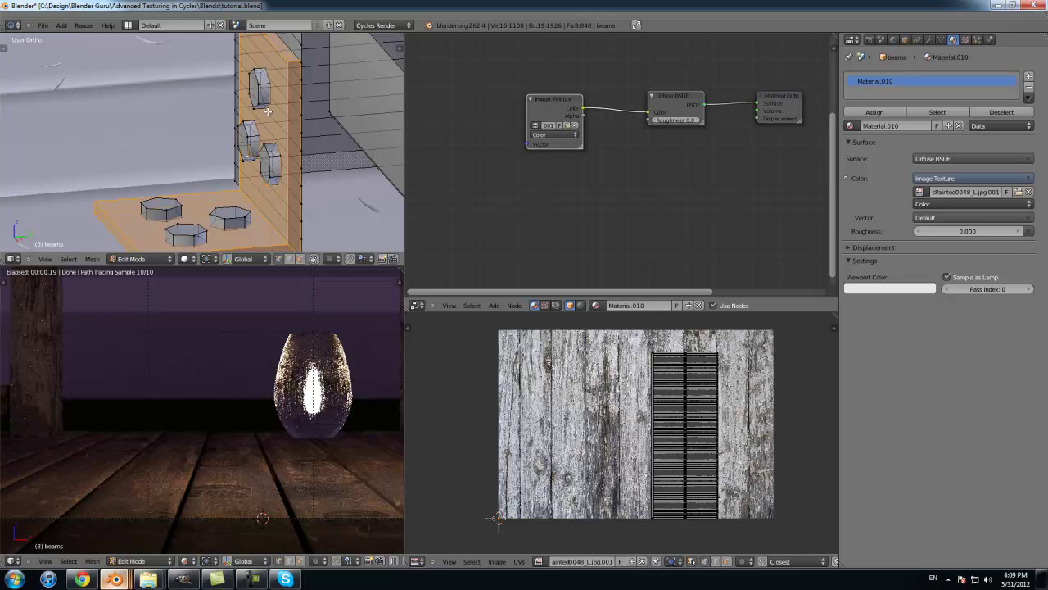
{"action": "key", "text": "ctrl+l"}
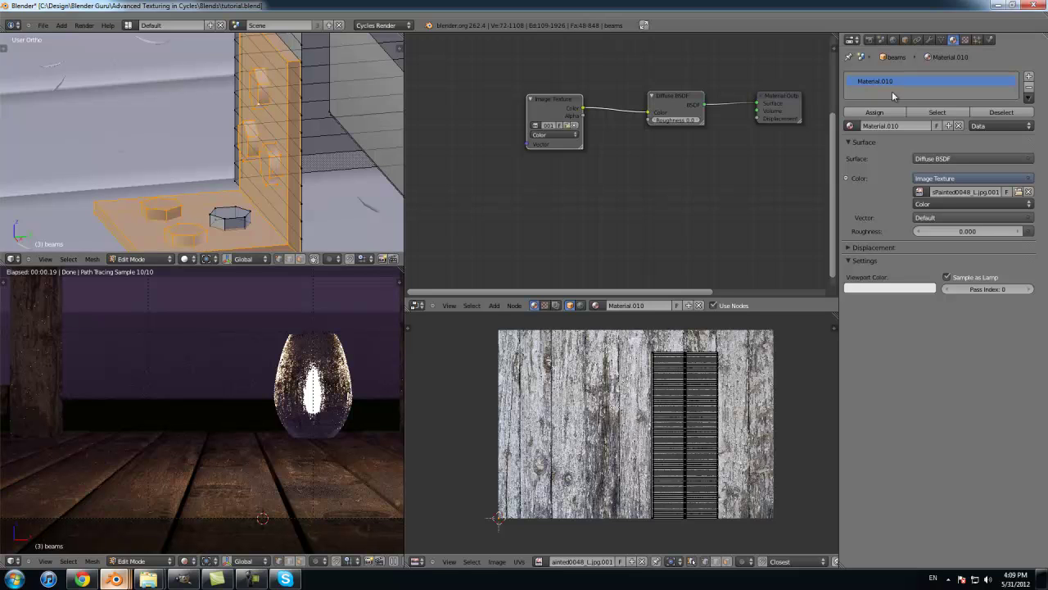
{"action": "key", "text": "l"}
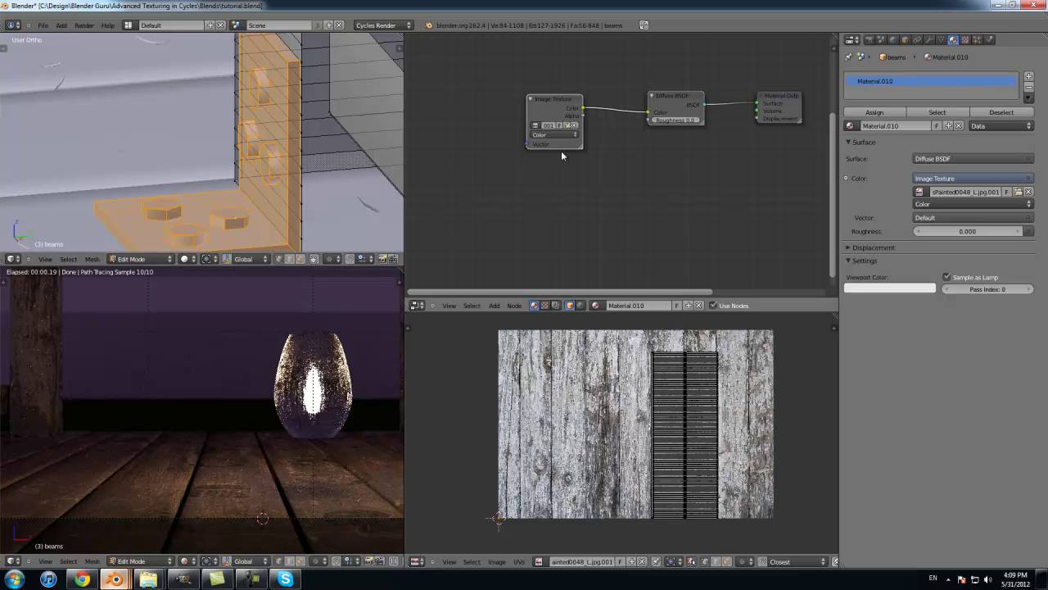
Step: Add a second material slot to the beams with a new material named metal plates
{"action": "left_click", "coordinate": [1029, 76]}
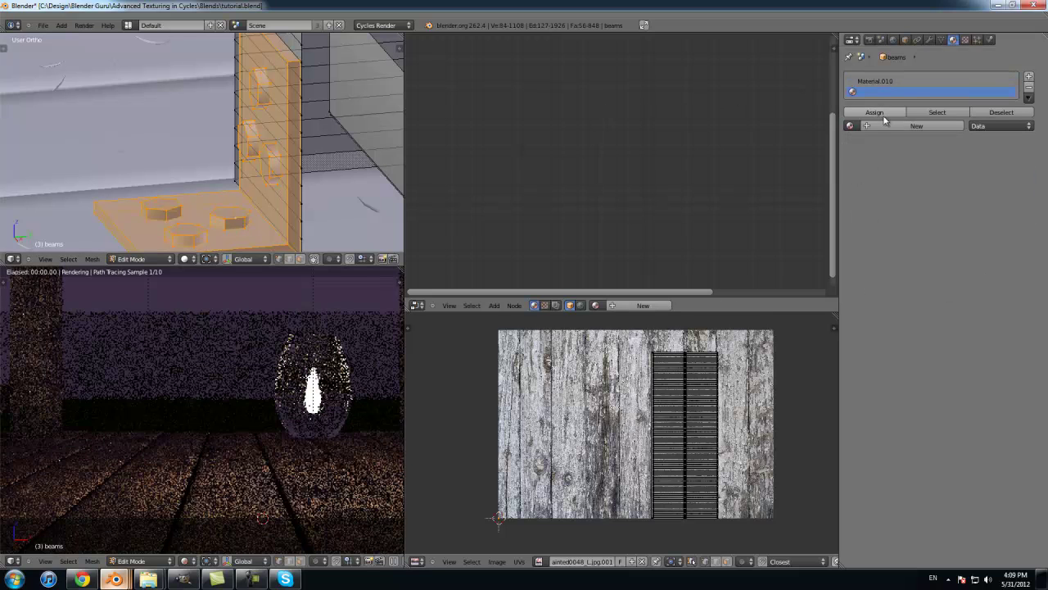
{"action": "left_click", "coordinate": [914, 126]}
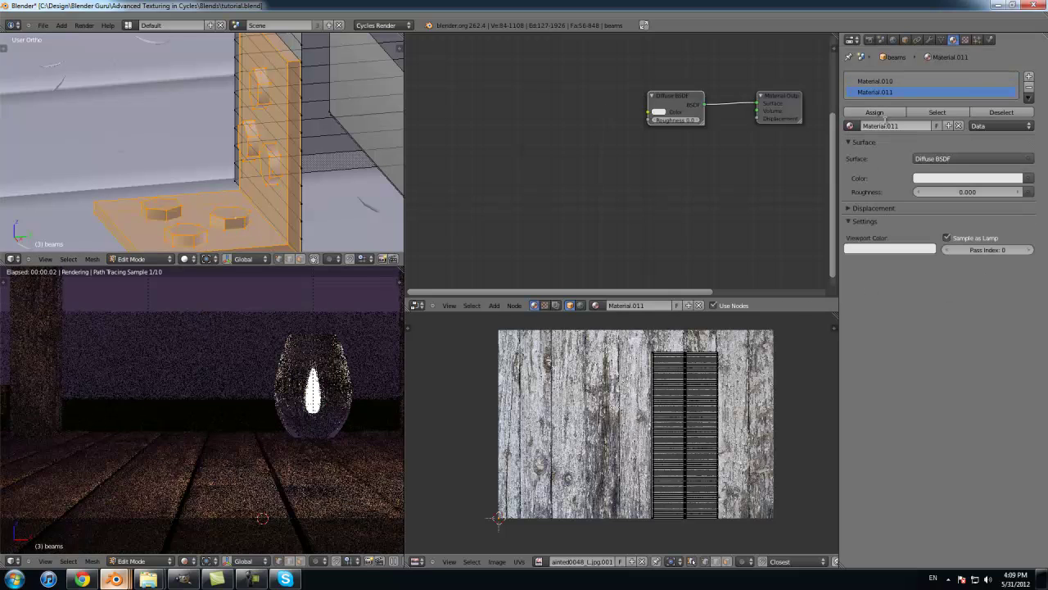
{"action": "type", "text": "mat"}
{"action": "type", "text": "al plates"}
{"action": "key", "text": "Return"}
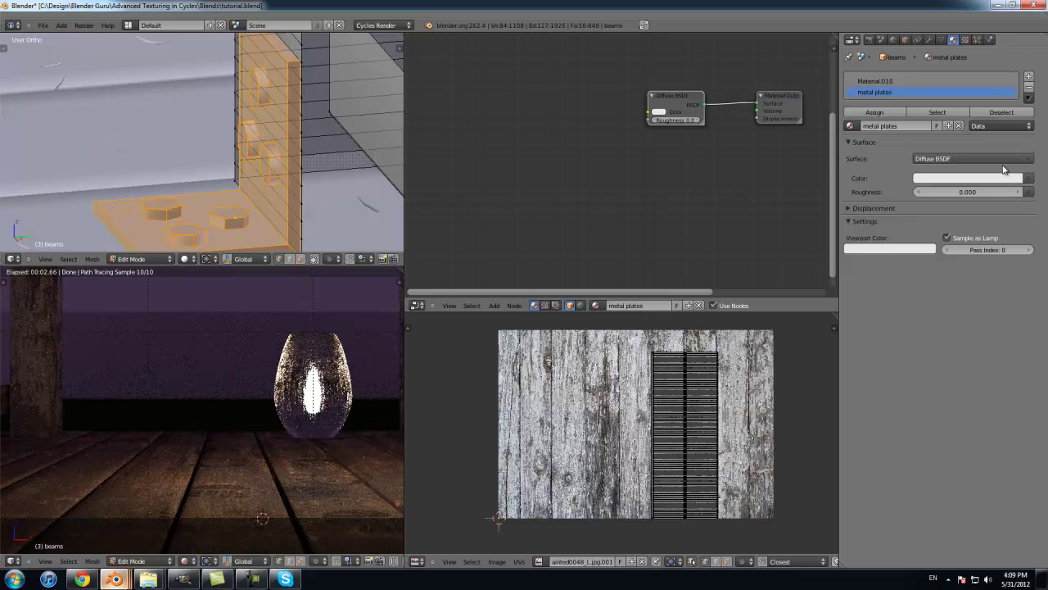
Step: Set the metal plates diffuse color to dark grey, assign the material to the selected bracket and bolts, and return to Object Mode
{"action": "left_click", "coordinate": [997, 181]}
{"action": "left_click_drag", "start_coordinate": [1014, 247], "coordinate": [969, 256]}
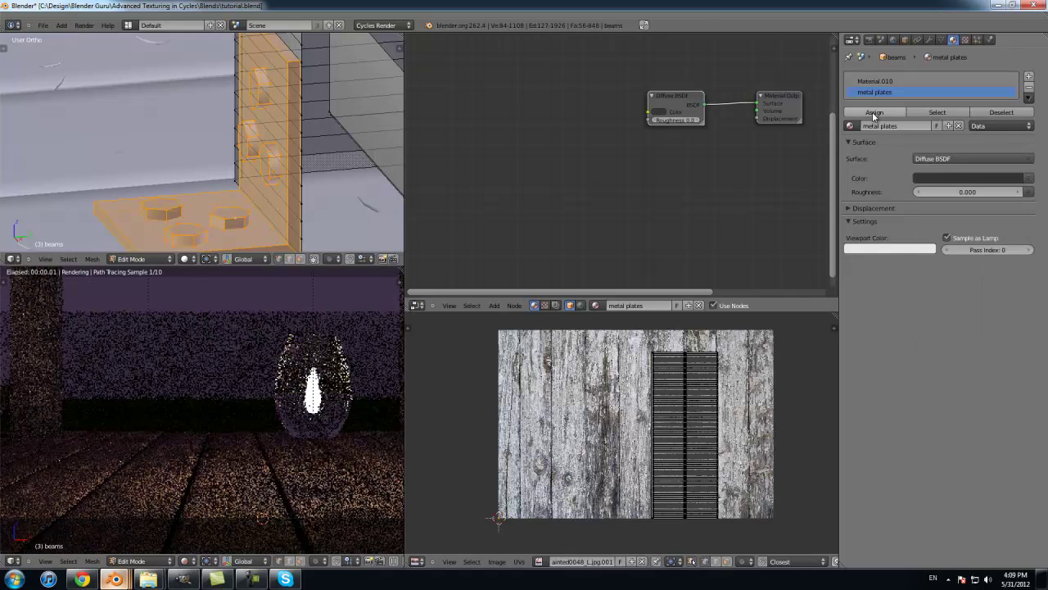
{"action": "key", "text": "Tab"}
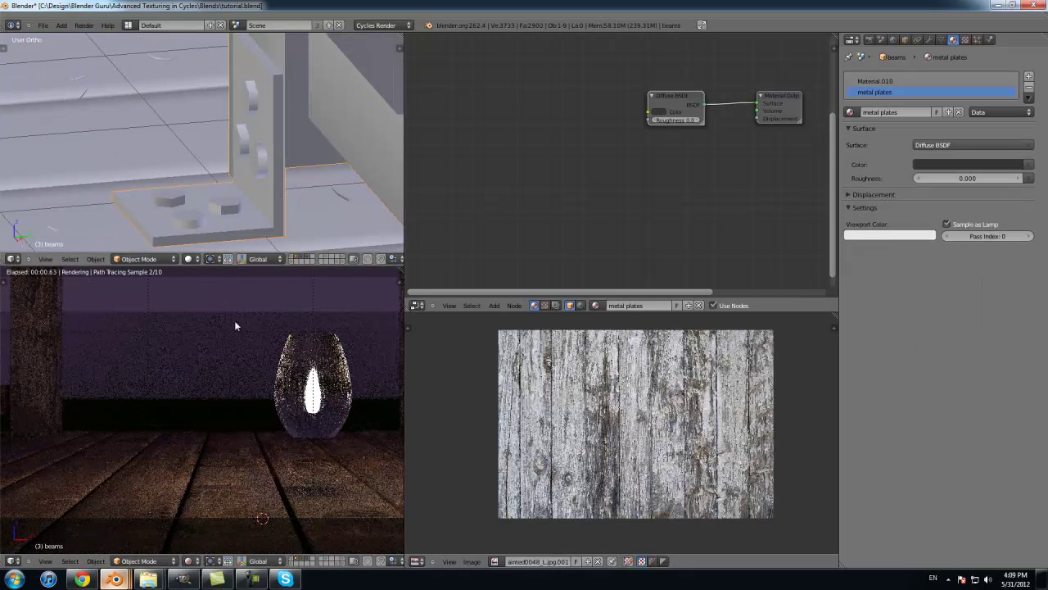
Step: Select the IMG_8880.png backdrop plane and frame it in the User Ortho view together with the surrounding scene
{"action": "scroll", "coordinate": [196, 412], "scroll_direction": "down", "scroll_amount": 2}
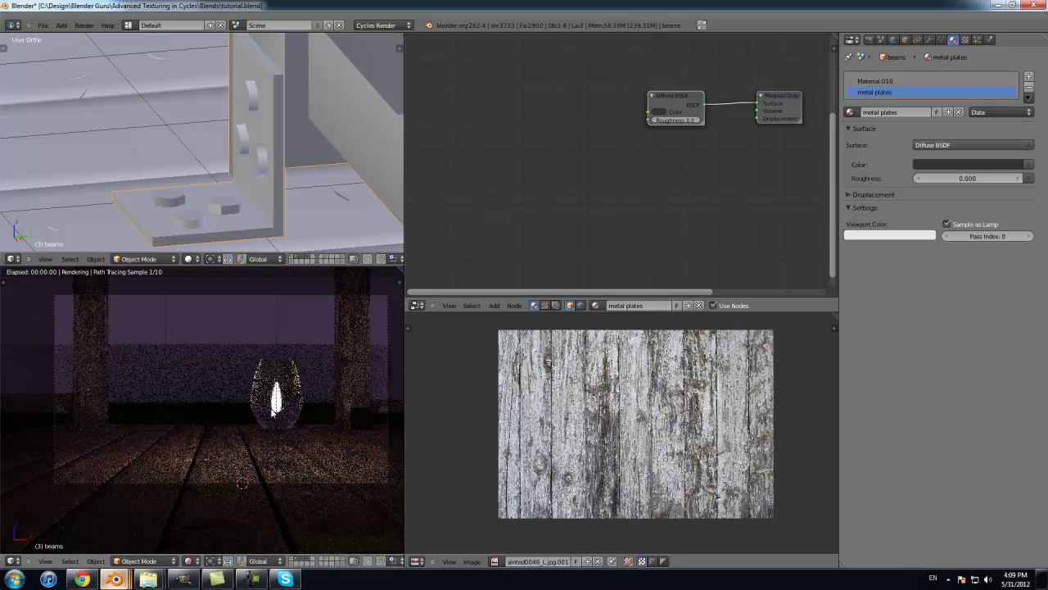
{"action": "right_click", "coordinate": [204, 351]}
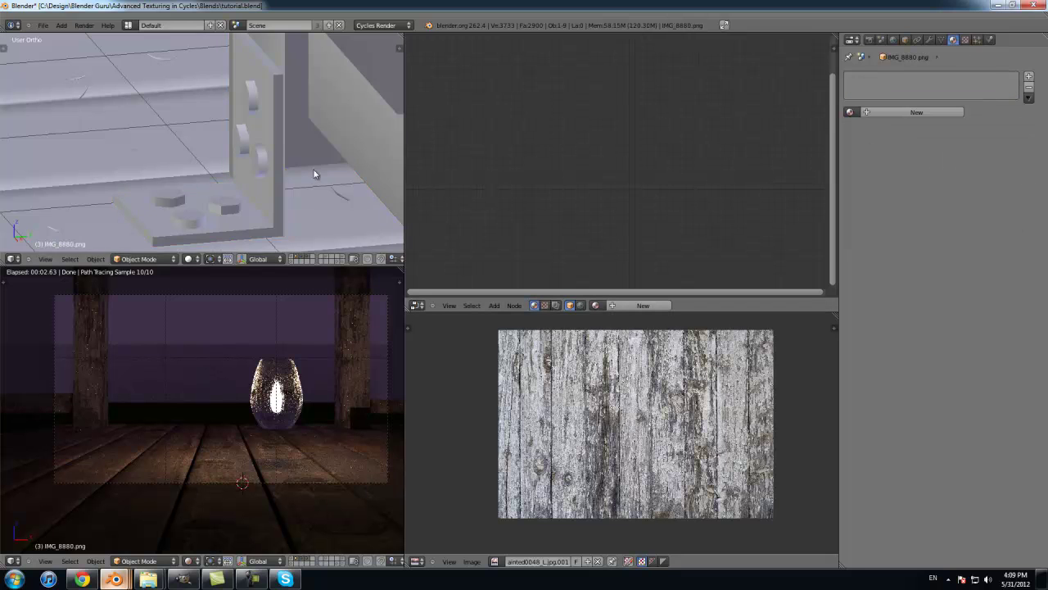
{"action": "key", "text": "KP_Decimal"}
{"action": "scroll", "coordinate": [313, 173], "scroll_direction": "down", "scroll_amount": 3}
{"action": "mouse_move", "coordinate": [313, 170]}
{"action": "middle_mouse_down"}
{"action": "mouse_move", "coordinate": [126, 213]}
{"action": "mouse_move", "coordinate": [376, 101]}
{"action": "mouse_move", "coordinate": [327, 164]}
{"action": "middle_mouse_up"}
Step: Switch to the Textures folder in Windows Explorer and inspect the IMG_8880 tree line image and its transparent sky up close
{"action": "mouse_move", "coordinate": [148, 579]}
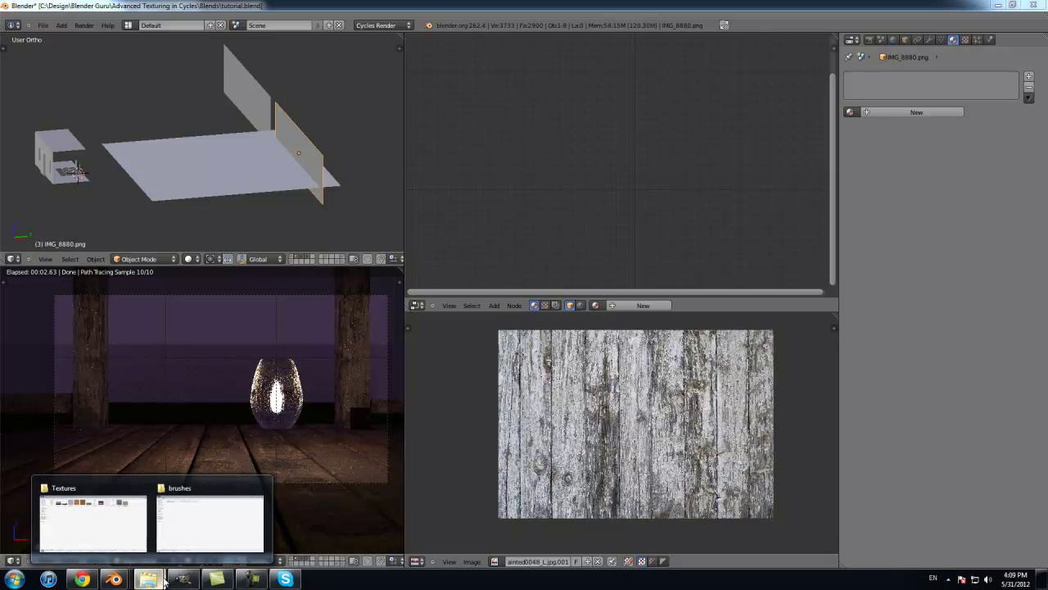
{"action": "left_click", "coordinate": [89, 533]}
{"action": "double_click", "coordinate": [240, 92]}
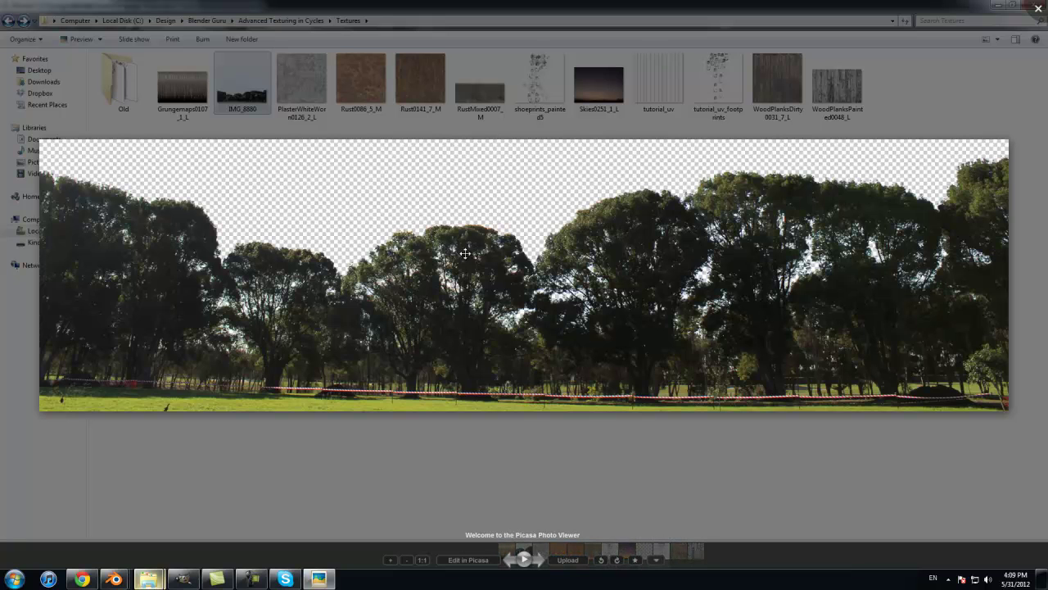
{"action": "scroll", "coordinate": [522, 280], "scroll_direction": "up", "scroll_amount": 3}
{"action": "scroll", "coordinate": [519, 282], "scroll_direction": "down", "scroll_amount": 3}
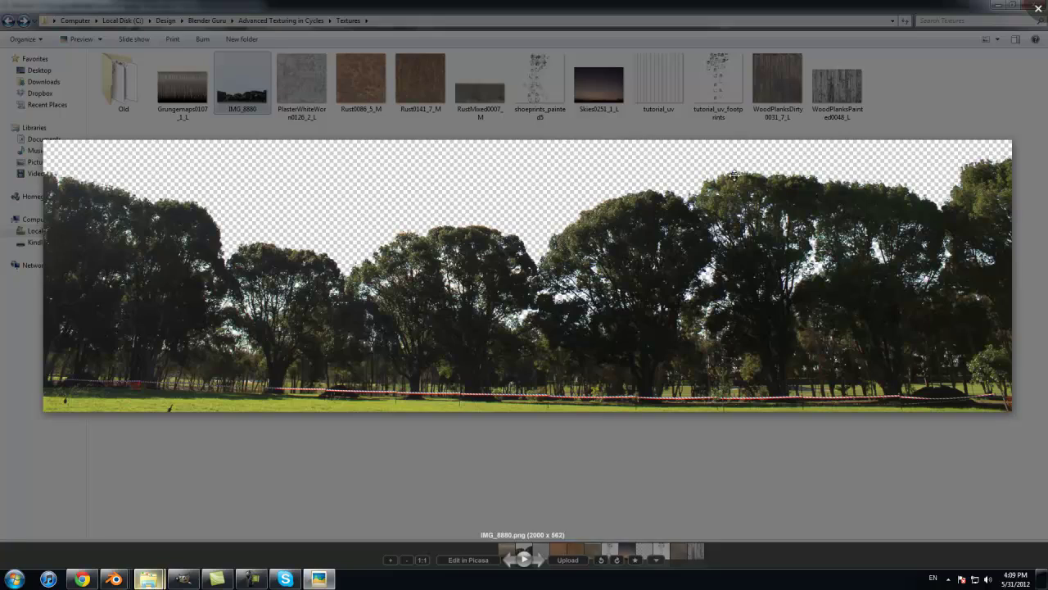
{"action": "scroll", "coordinate": [521, 279], "scroll_direction": "up", "scroll_amount": 5}
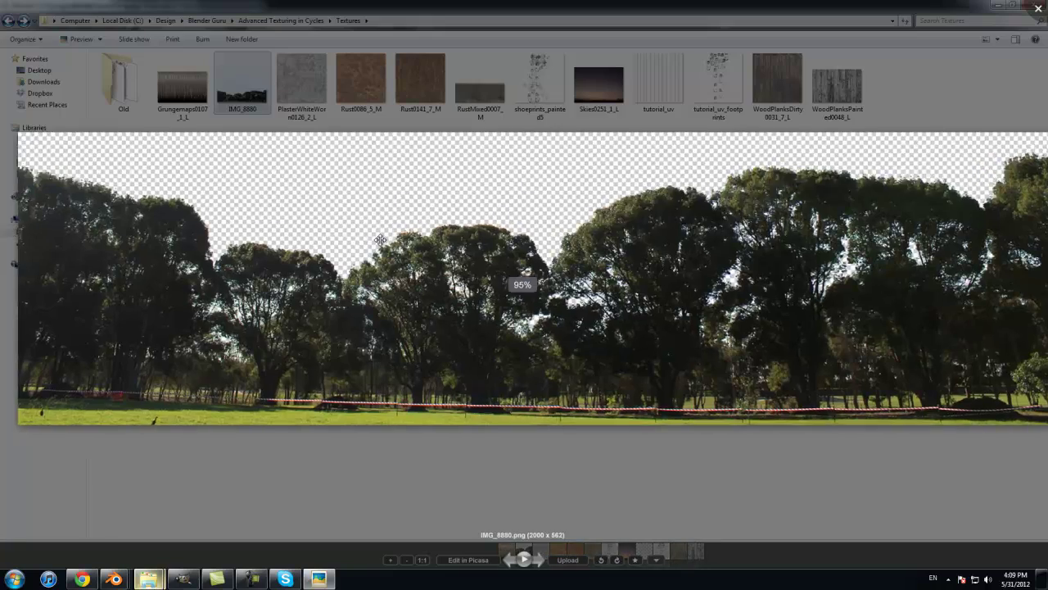
{"action": "key", "text": "Escape"}
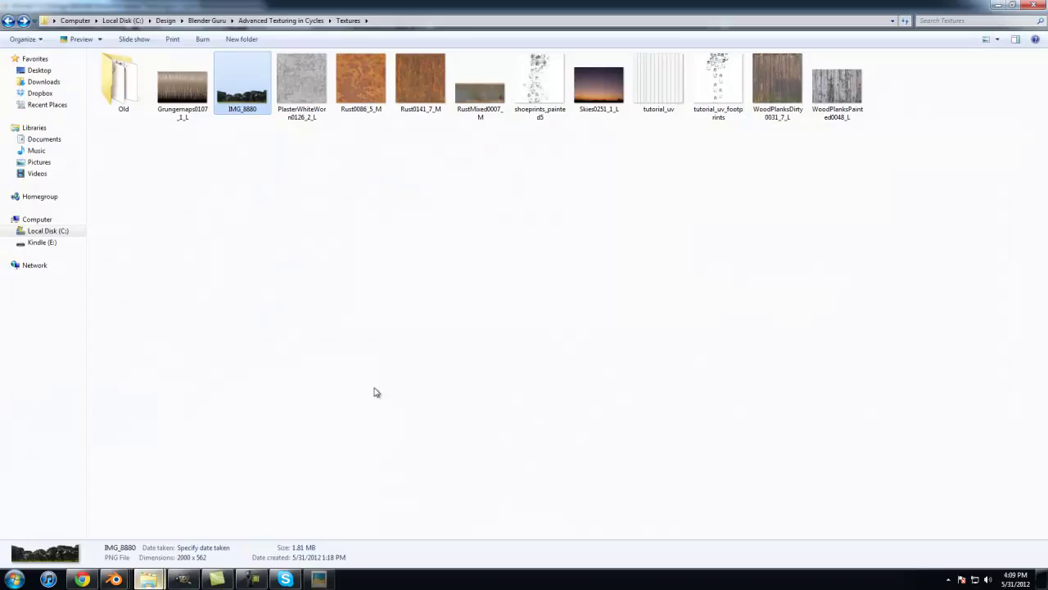
Step: Return to the Blender lantern scene and create a new material for the IMG_8880.png backdrop plane
{"action": "mouse_move", "coordinate": [143, 579]}
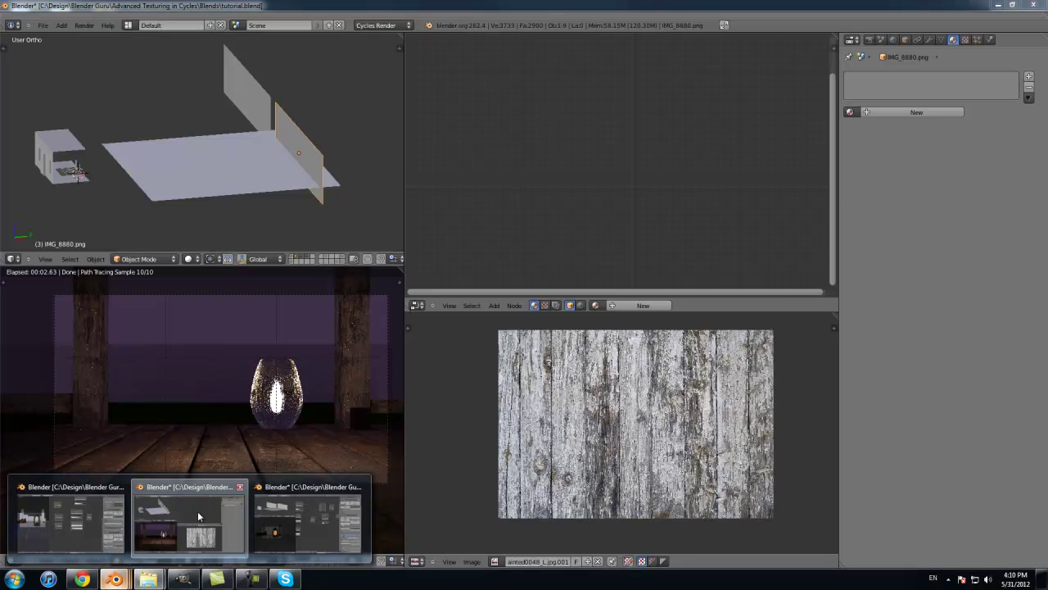
{"action": "left_click", "coordinate": [197, 511]}
{"action": "left_click", "coordinate": [642, 305]}
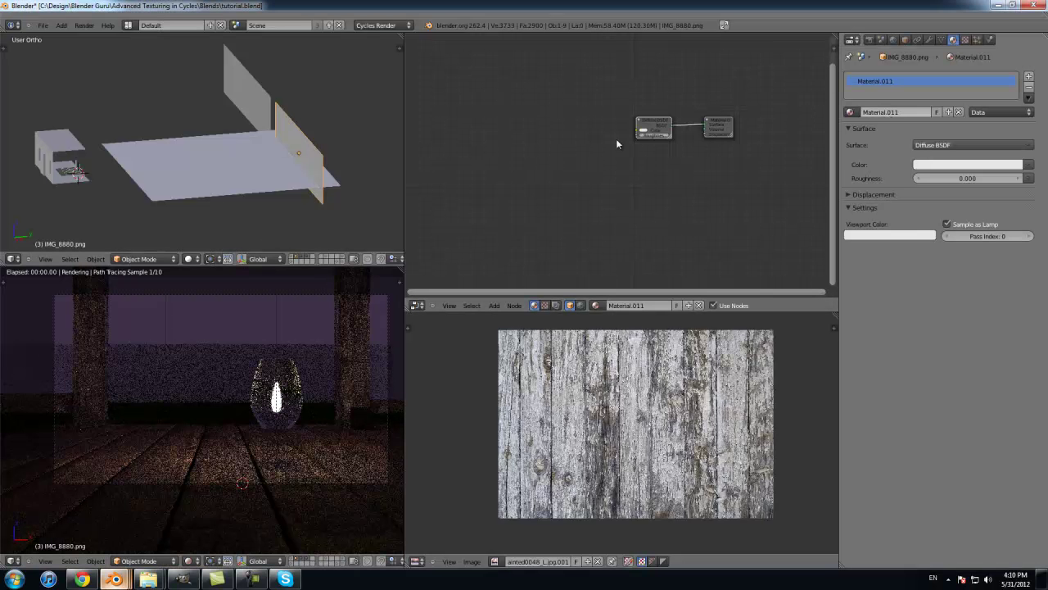
Step: Add a Transparent BSDF node beneath the Diffuse BSDF in the backdrop material and pause the rendered preview
{"action": "scroll", "coordinate": [686, 149], "scroll_direction": "up", "scroll_amount": 2}
{"action": "middle_click_drag", "start_coordinate": [720, 129], "coordinate": [556, 166]}
{"action": "scroll", "coordinate": [556, 168], "scroll_direction": "down", "scroll_amount": 3}
{"action": "key", "text": "shift+a"}
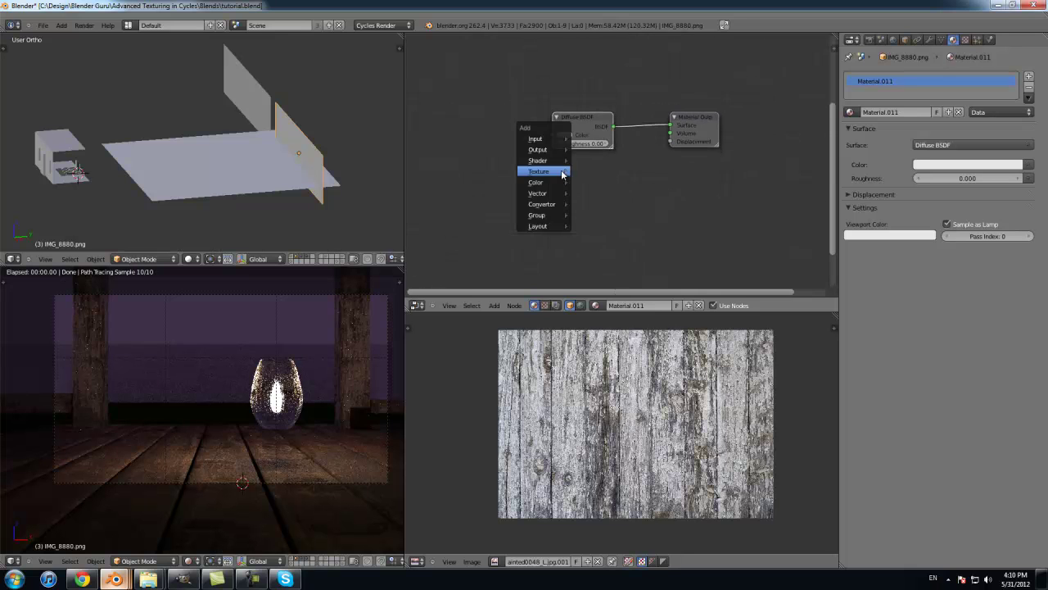
{"action": "mouse_move", "coordinate": [557, 170]}
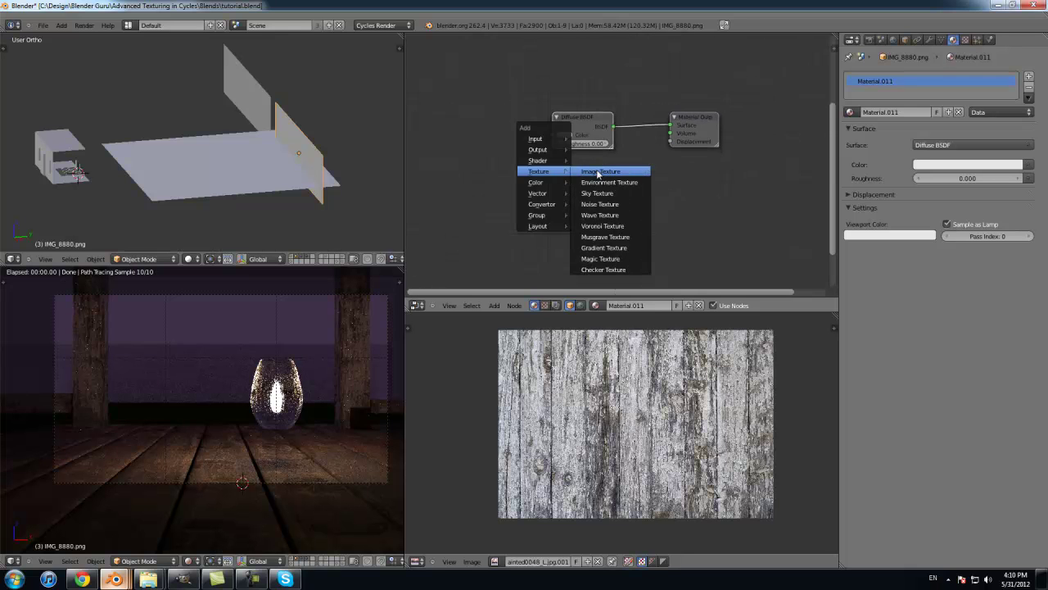
{"action": "scroll", "coordinate": [555, 165], "scroll_direction": "down", "scroll_amount": 1}
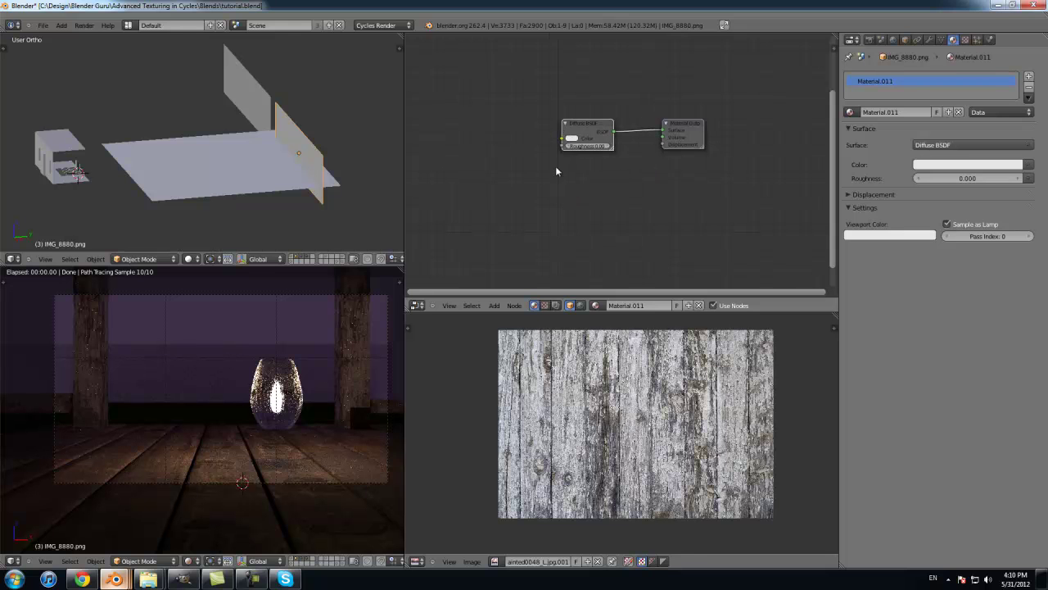
{"action": "key", "text": "shift+a"}
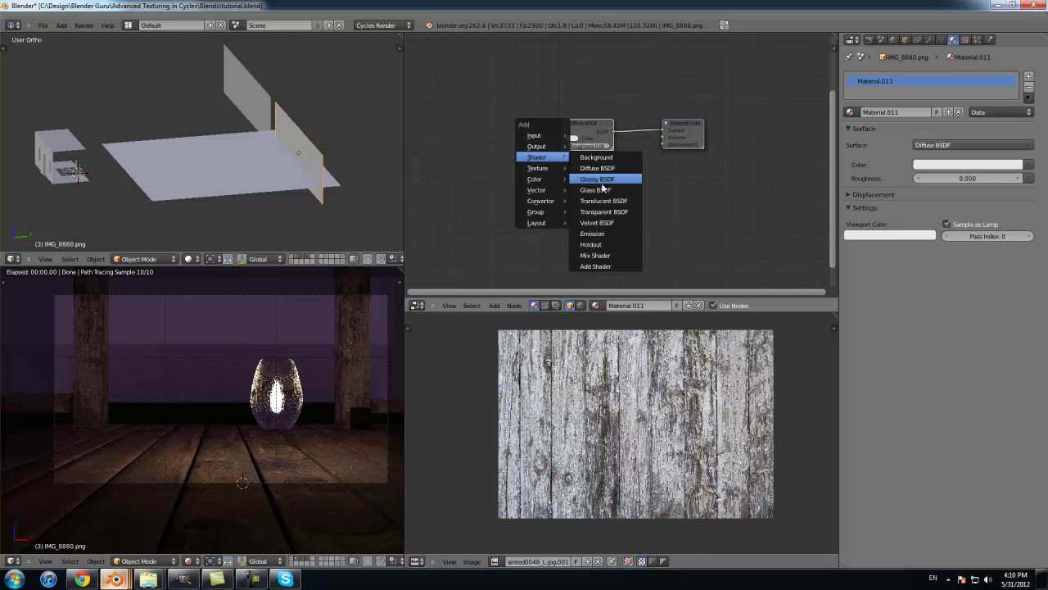
{"action": "left_click", "coordinate": [607, 212]}
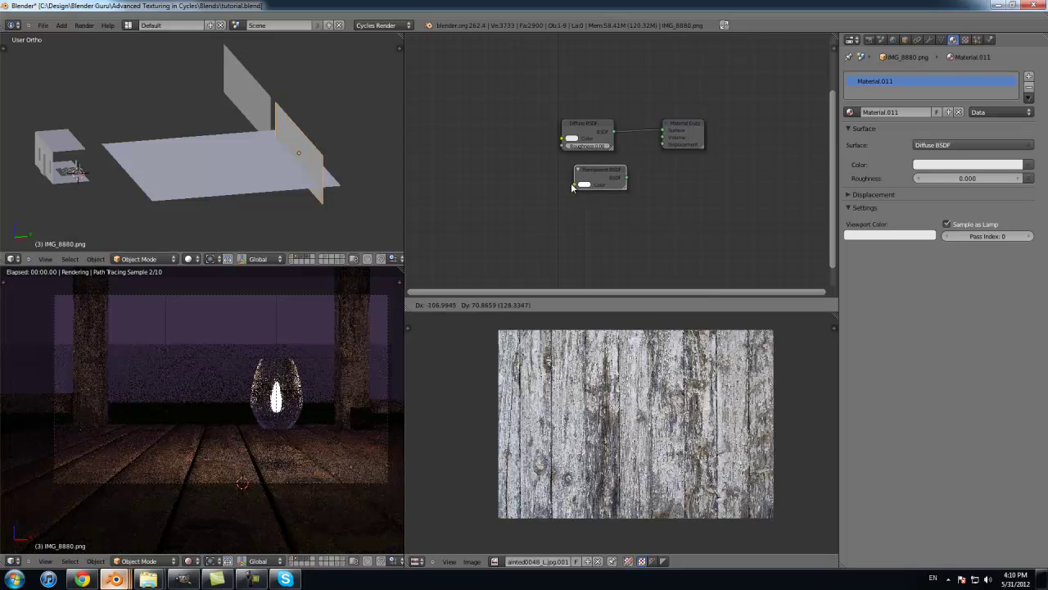
{"action": "left_click", "coordinate": [561, 184]}
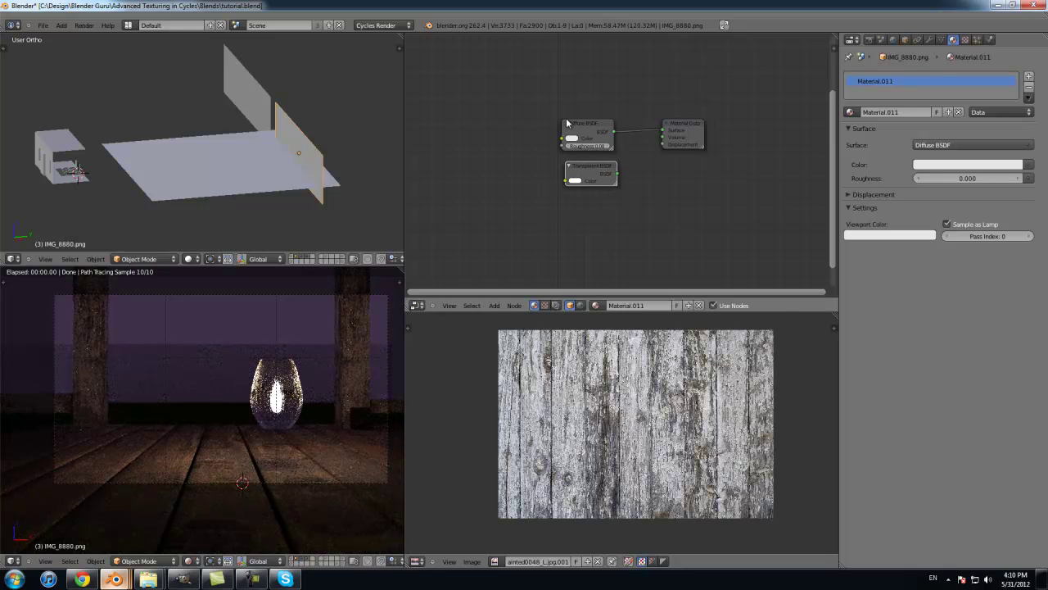
{"action": "scroll", "coordinate": [391, 562], "scroll_direction": "down", "scroll_amount": 4}
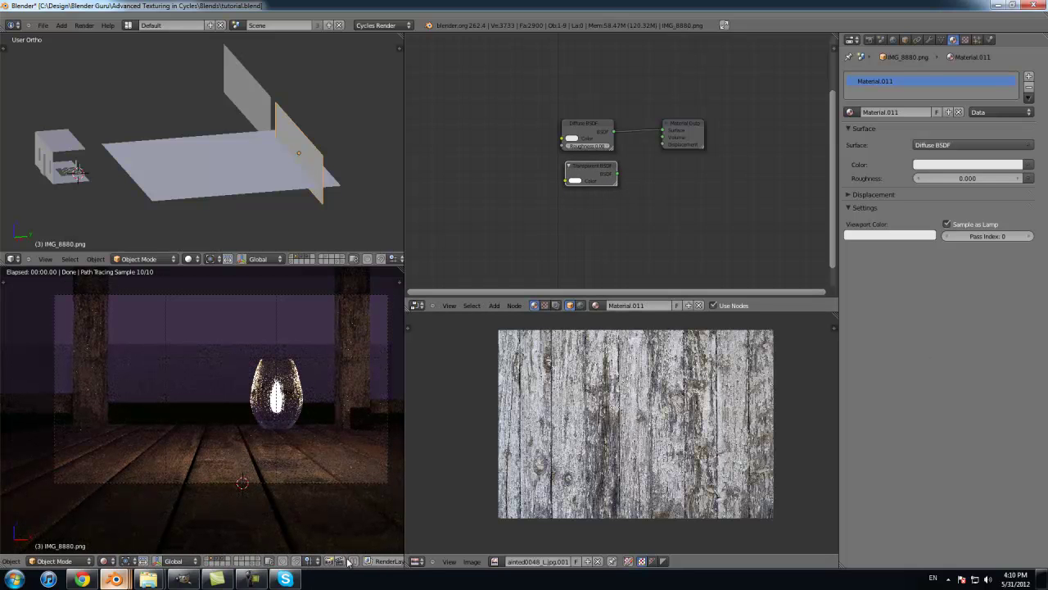
{"action": "scroll", "coordinate": [602, 228], "scroll_direction": "up", "scroll_amount": 3}
{"action": "left_click_drag", "start_coordinate": [588, 188], "coordinate": [583, 177]}
{"action": "scroll", "coordinate": [573, 167], "scroll_direction": "down", "scroll_amount": 2}
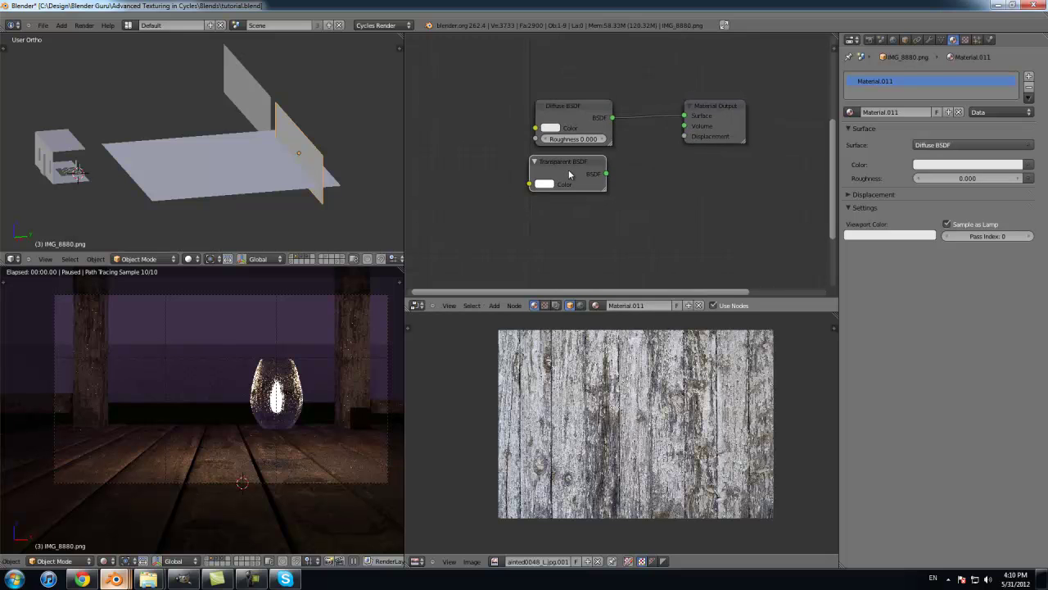
Step: Insert a Mix Shader before the Material Output, combining the Diffuse BSDF and the Transparent BSDF
{"action": "left_click_drag", "start_coordinate": [695, 127], "coordinate": [780, 128]}
{"action": "key", "text": "shift+a"}
{"action": "mouse_move", "coordinate": [641, 166]}
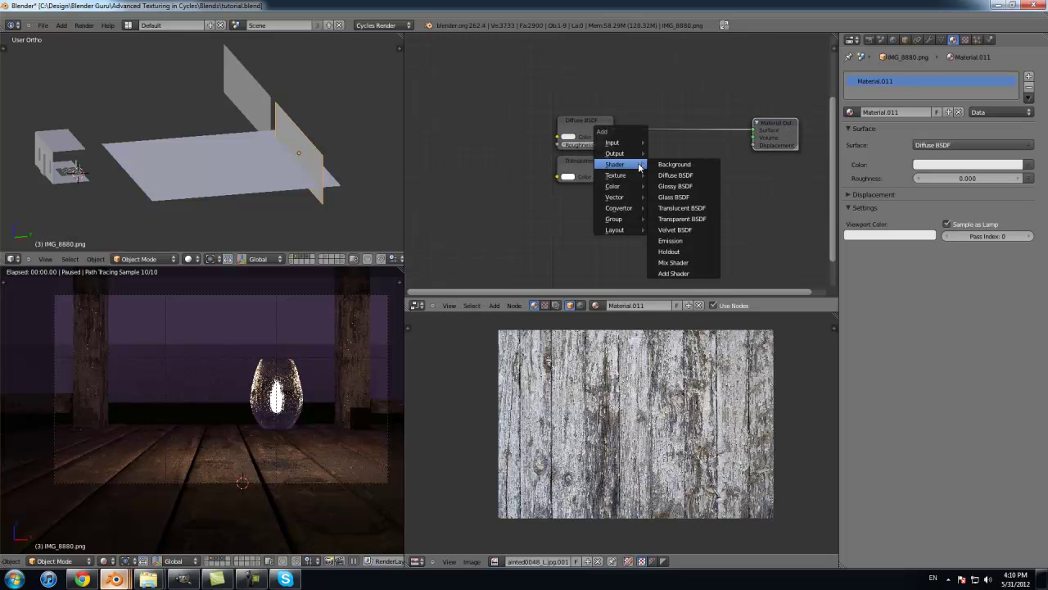
{"action": "left_click", "coordinate": [680, 262]}
{"action": "left_click", "coordinate": [666, 121]}
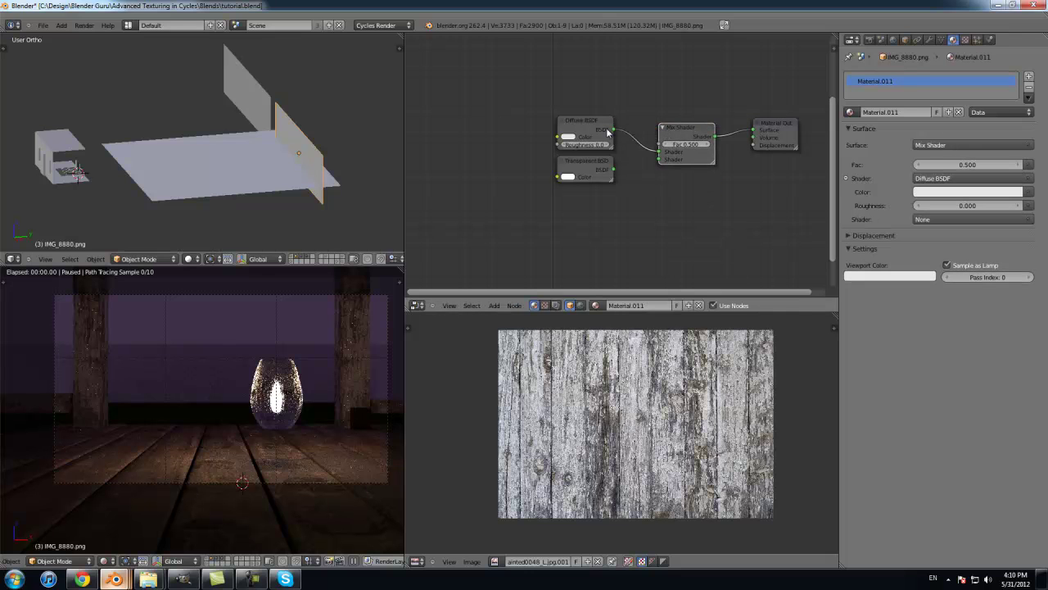
{"action": "left_click_drag", "start_coordinate": [612, 171], "coordinate": [660, 159]}
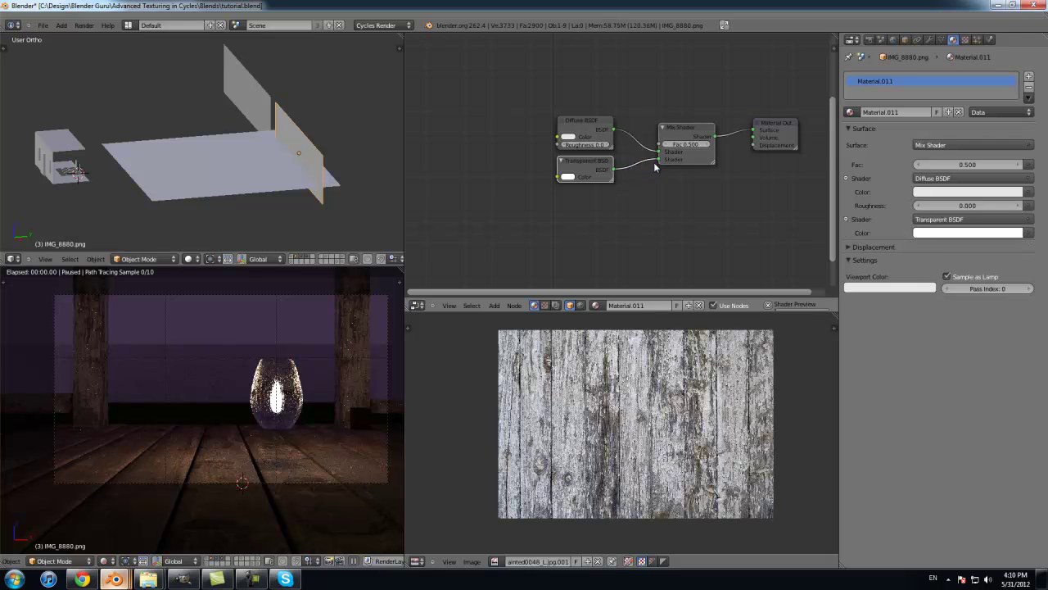
Step: Add an Image Texture node and connect its Color output to the Diffuse BSDF color
{"action": "middle_click_drag", "start_coordinate": [448, 152], "coordinate": [505, 159]}
{"action": "key", "text": "shift+a"}
{"action": "mouse_move", "coordinate": [489, 157]}
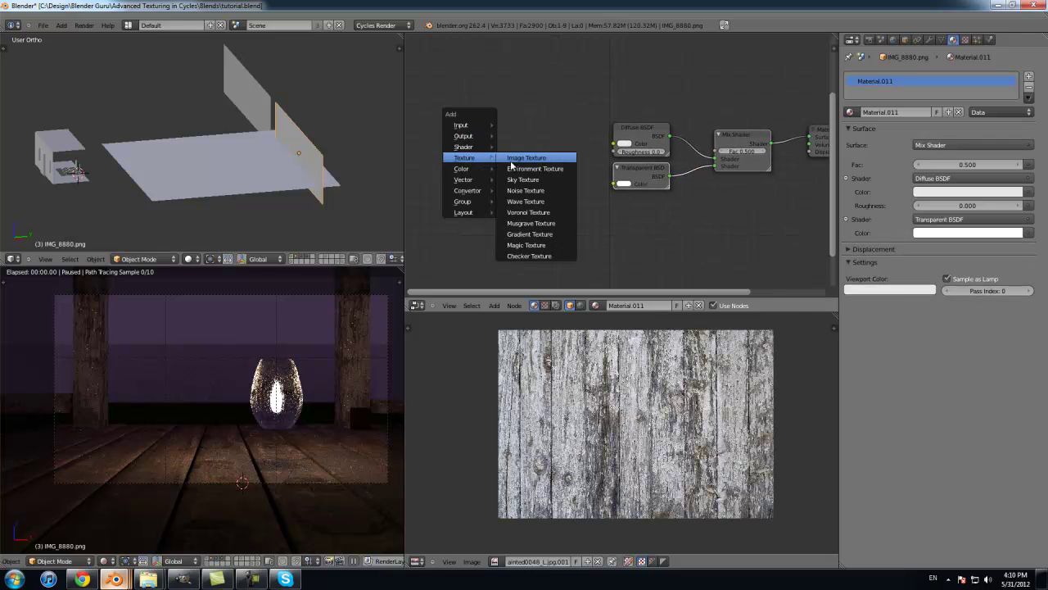
{"action": "left_click", "coordinate": [524, 148]}
{"action": "left_click_drag", "start_coordinate": [521, 136], "coordinate": [631, 116]}
Step: Load IMG_8880.png from the Textures folder into the Image Texture node
{"action": "left_click", "coordinate": [505, 153]}
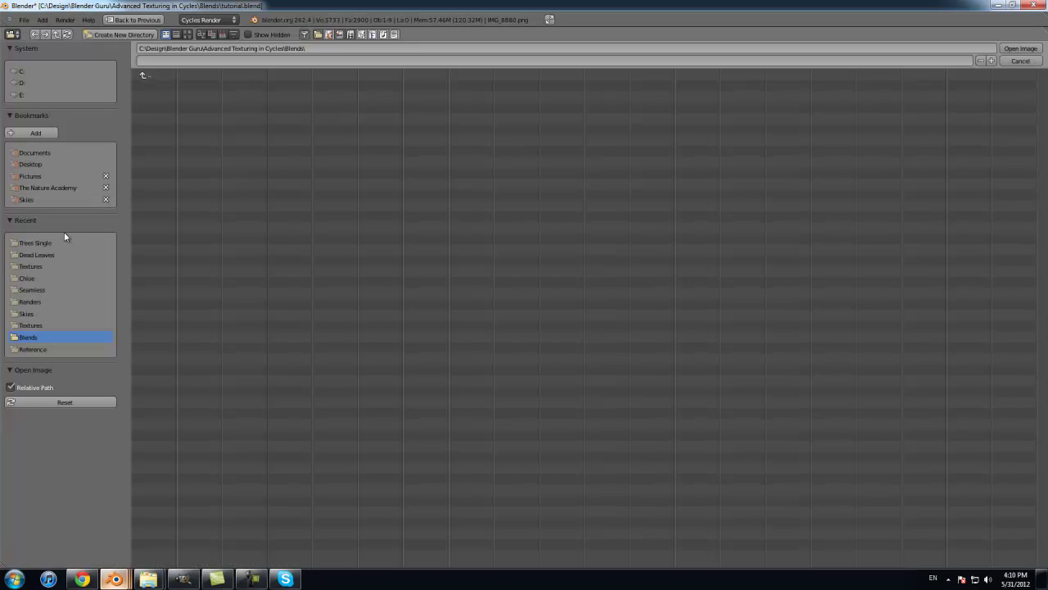
{"action": "left_click", "coordinate": [31, 266]}
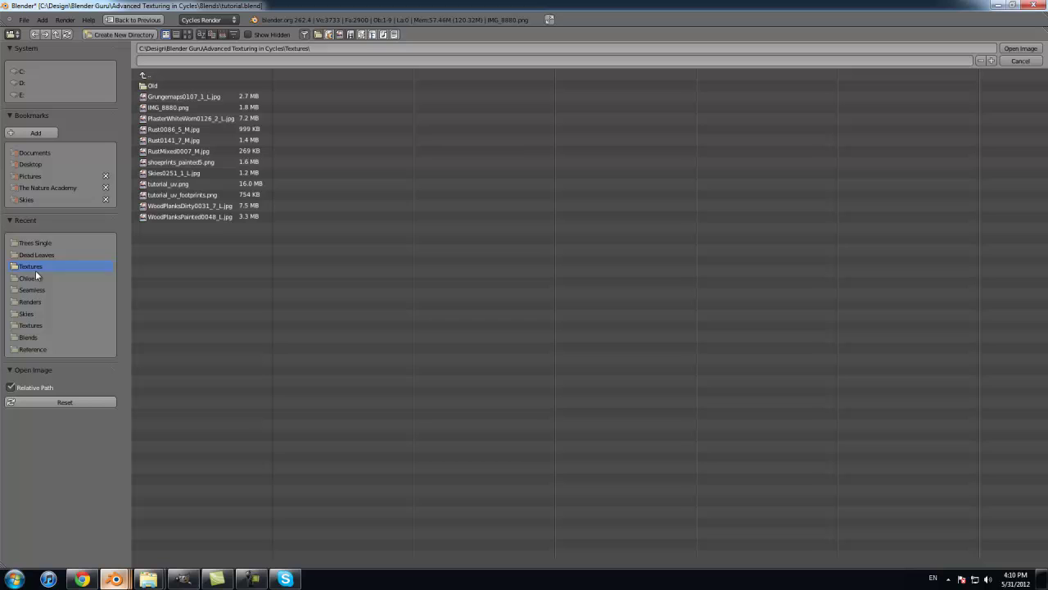
{"action": "left_click", "coordinate": [171, 107]}
{"action": "left_click", "coordinate": [187, 35]}
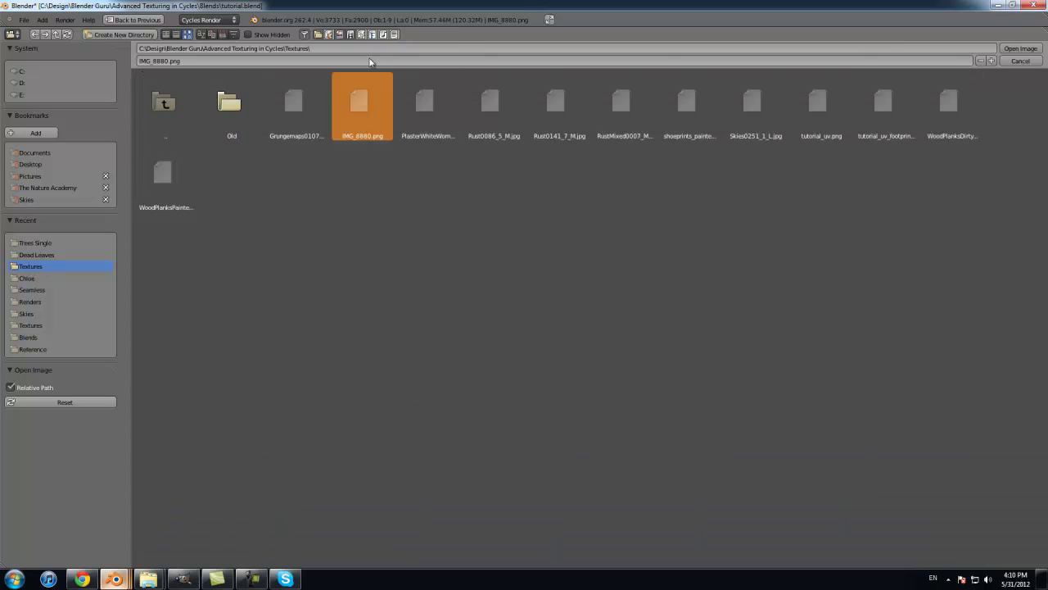
{"action": "left_click", "coordinate": [1019, 48]}
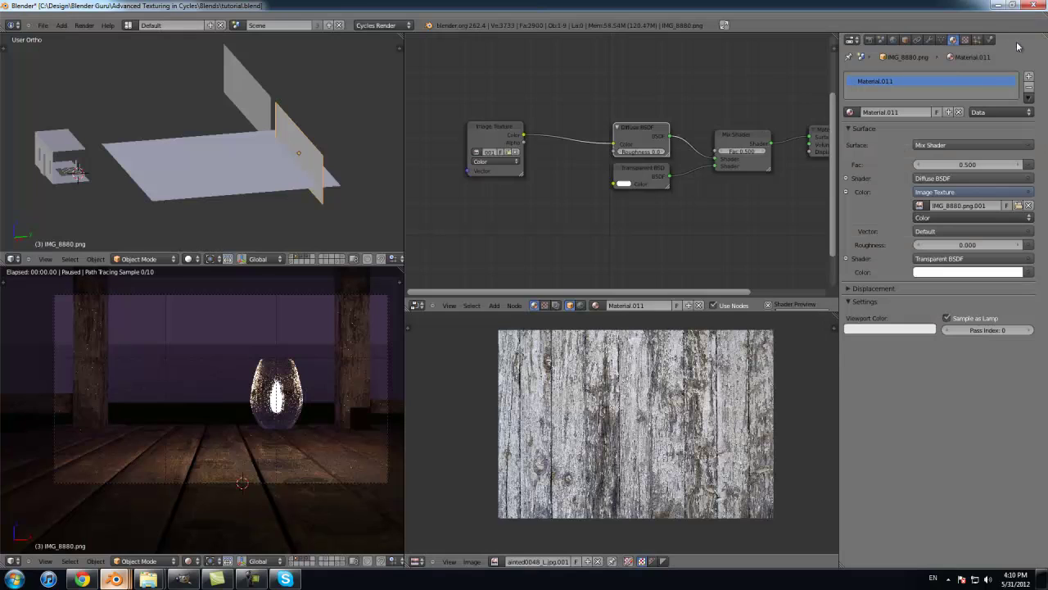
Step: Connect the image texture's Alpha output to the Fac input of the Mix Shader
{"action": "scroll", "coordinate": [626, 200], "scroll_direction": "down", "scroll_amount": 2}
{"action": "scroll", "coordinate": [626, 204], "scroll_direction": "up", "scroll_amount": 4}
{"action": "left_click", "coordinate": [660, 154]}
{"action": "key", "text": "Home"}
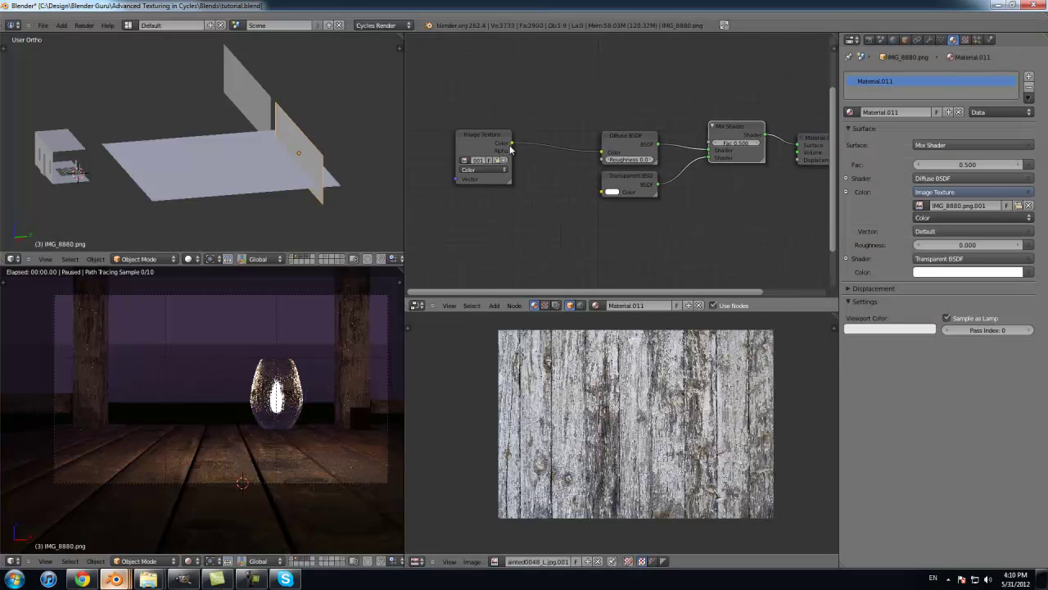
{"action": "left_click_drag", "start_coordinate": [511, 151], "coordinate": [723, 151]}
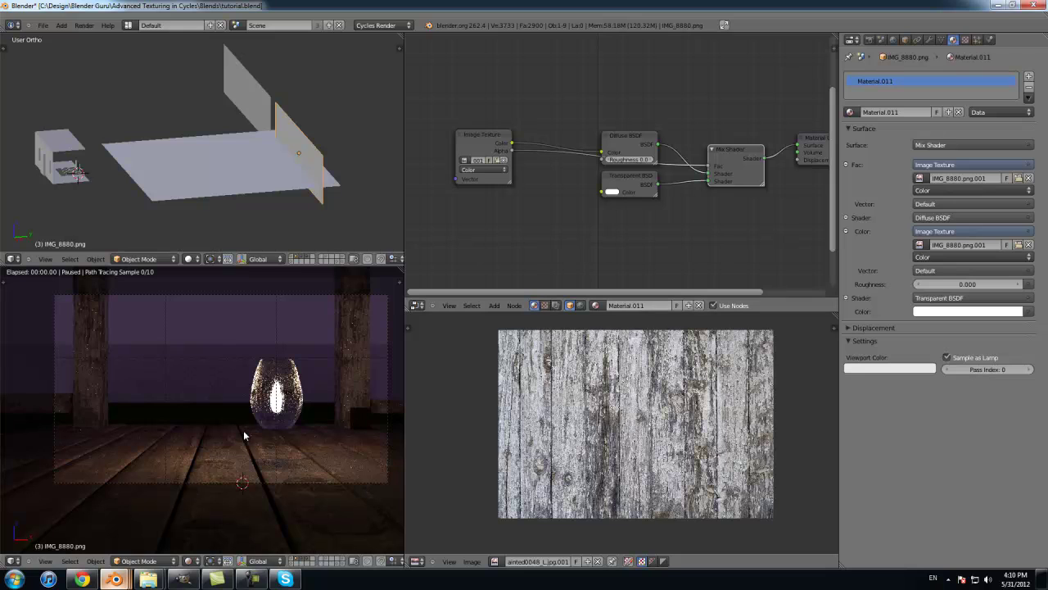
Step: Resume the rendered preview and swap the Mix Shader inputs so Transparent BSDF is first and Diffuse BSDF second
{"action": "scroll", "coordinate": [244, 430], "scroll_direction": "up", "scroll_amount": 1}
{"action": "scroll", "coordinate": [262, 391], "scroll_direction": "down", "scroll_amount": 2}
{"action": "scroll", "coordinate": [261, 391], "scroll_direction": "up", "scroll_amount": 2}
{"action": "scroll", "coordinate": [377, 560], "scroll_direction": "down", "scroll_amount": 5}
{"action": "left_click", "coordinate": [312, 561]}
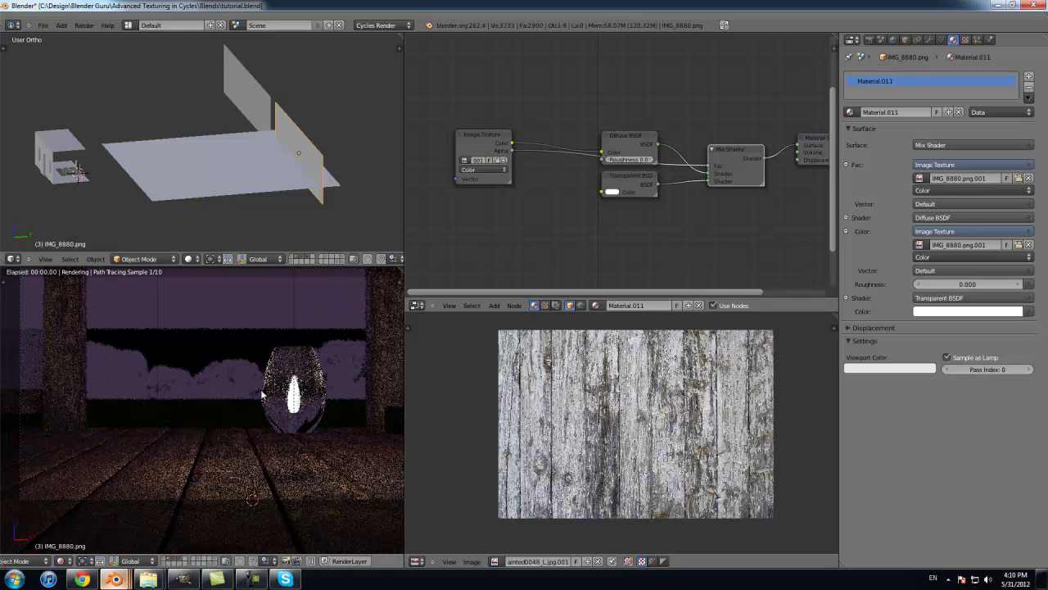
{"action": "scroll", "coordinate": [246, 384], "scroll_direction": "up", "scroll_amount": 2}
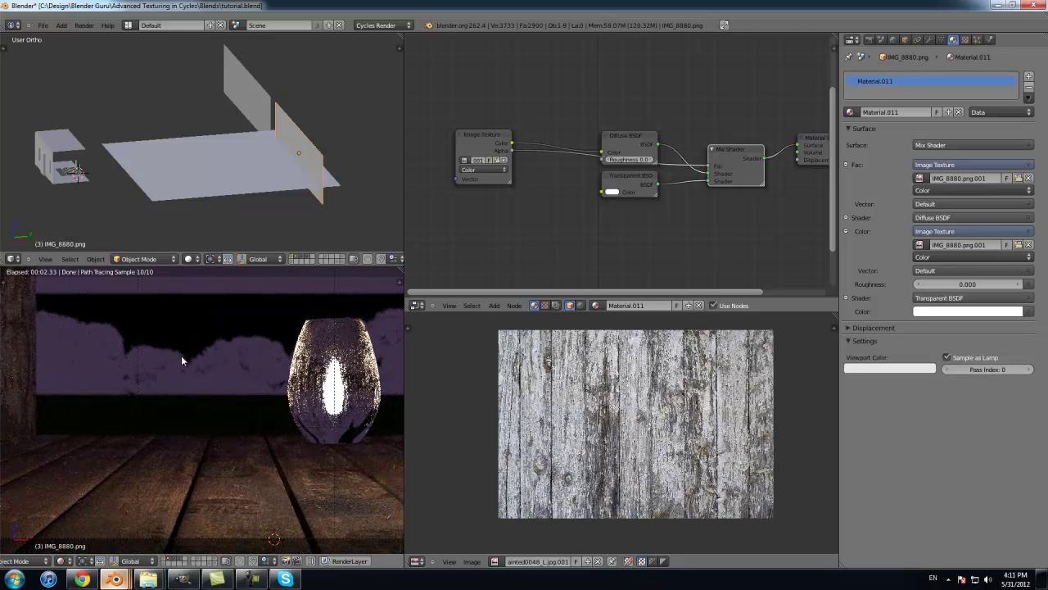
{"action": "left_click_drag", "start_coordinate": [707, 181], "coordinate": [707, 174]}
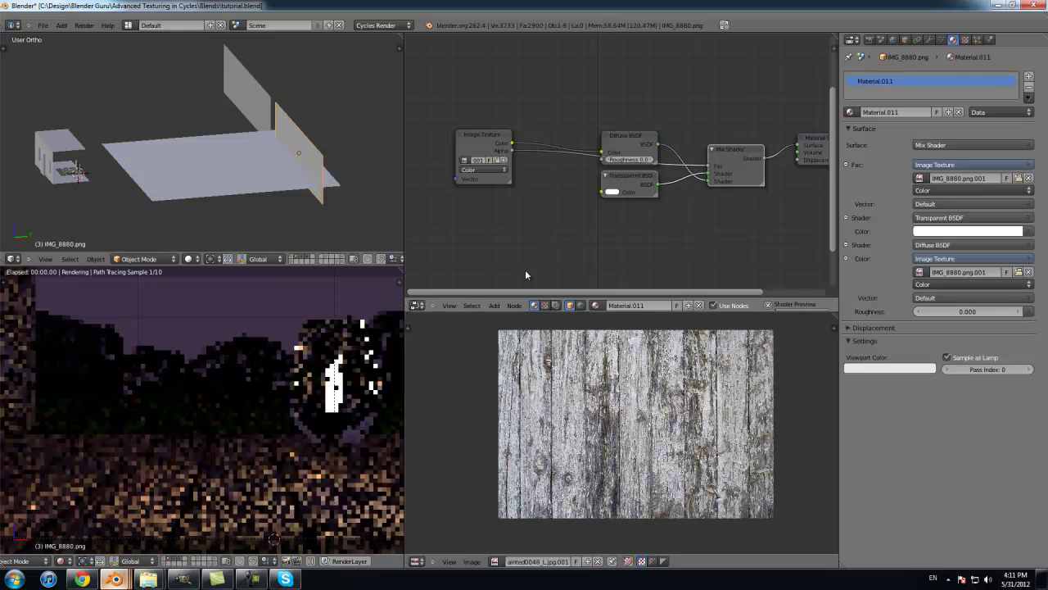
Step: Raise the IMG_8880.png backdrop plane slightly along the Z axis
{"action": "key", "text": "g"}
{"action": "key", "text": "z"}
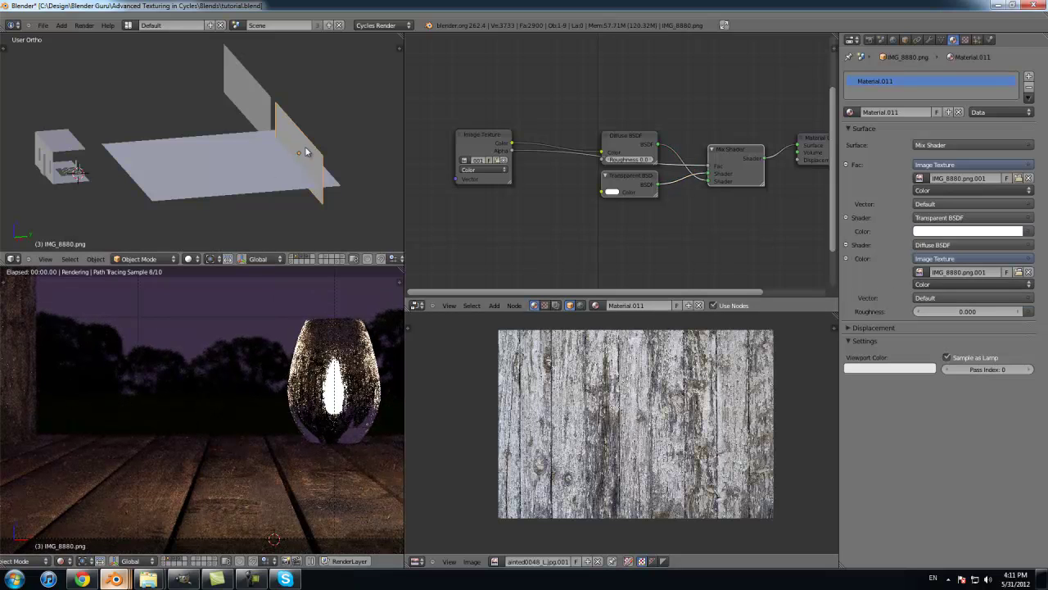
{"action": "left_click", "coordinate": [306, 146]}
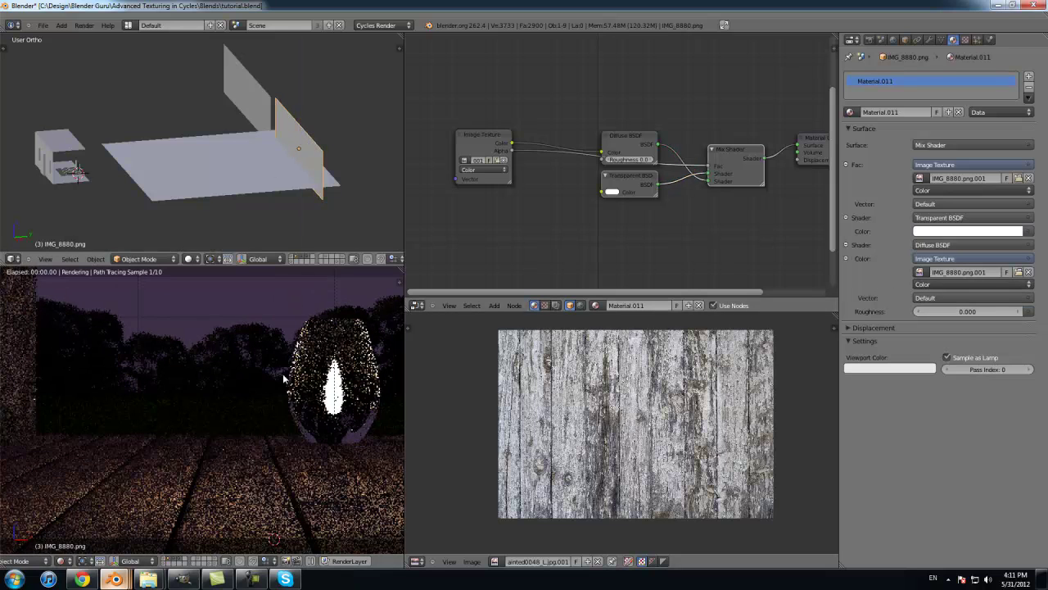
Step: Link the tree line material from the IMG_8880.png plane to the neighbouring IMG_8880.png.001 plane
{"action": "right_click", "coordinate": [263, 104]}
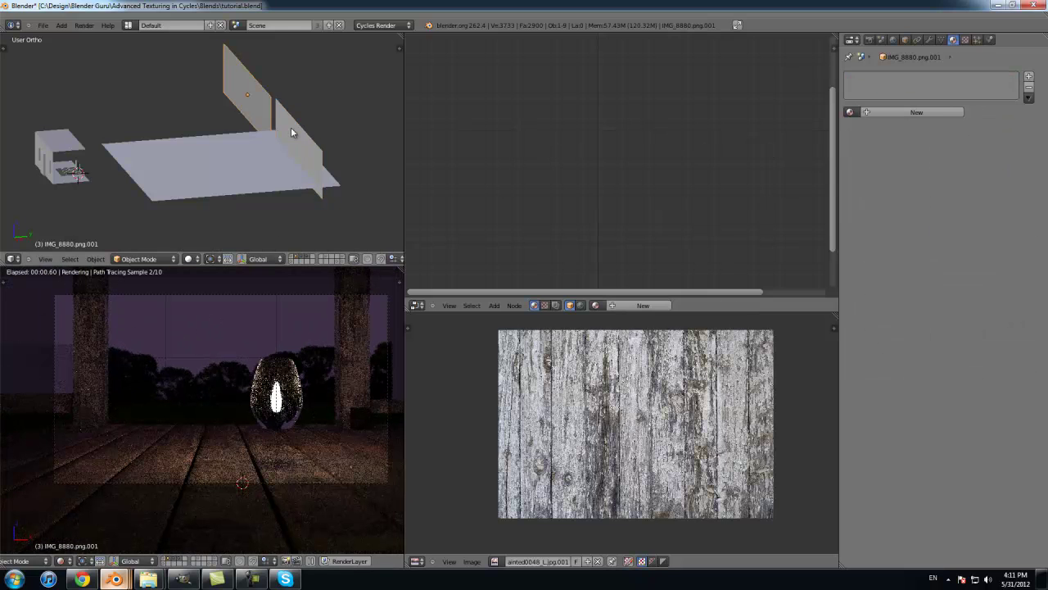
{"action": "right_click", "coordinate": [289, 123]}
{"action": "right_click", "coordinate": [257, 93]}
{"action": "right_click", "coordinate": [293, 121], "text": "shift"}
{"action": "key", "text": "ctrl+l"}
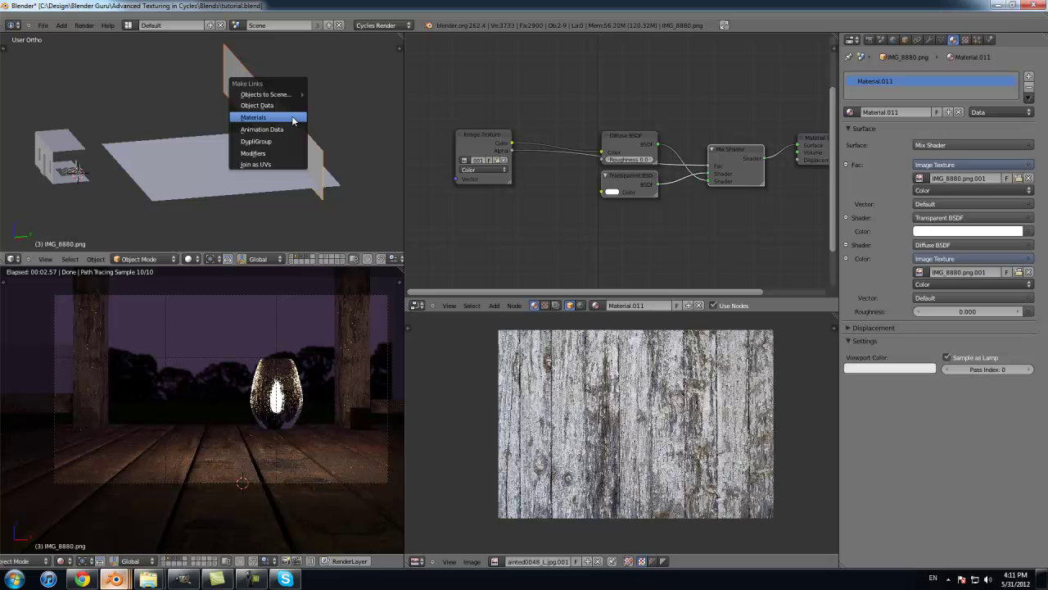
{"action": "left_click", "coordinate": [293, 121]}
Step: Select the IMG_8880.png.001 plane alone and save the scene over tutorial.blend
{"action": "middle_click_drag", "start_coordinate": [262, 171], "coordinate": [259, 124]}
{"action": "right_click", "coordinate": [245, 110]}
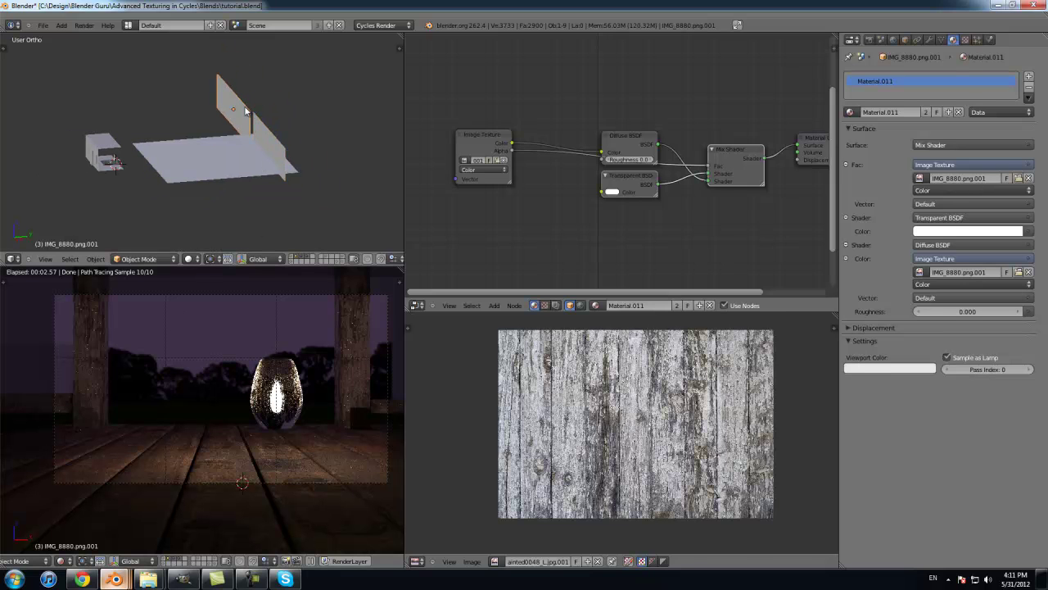
{"action": "key", "text": "ctrl+s"}
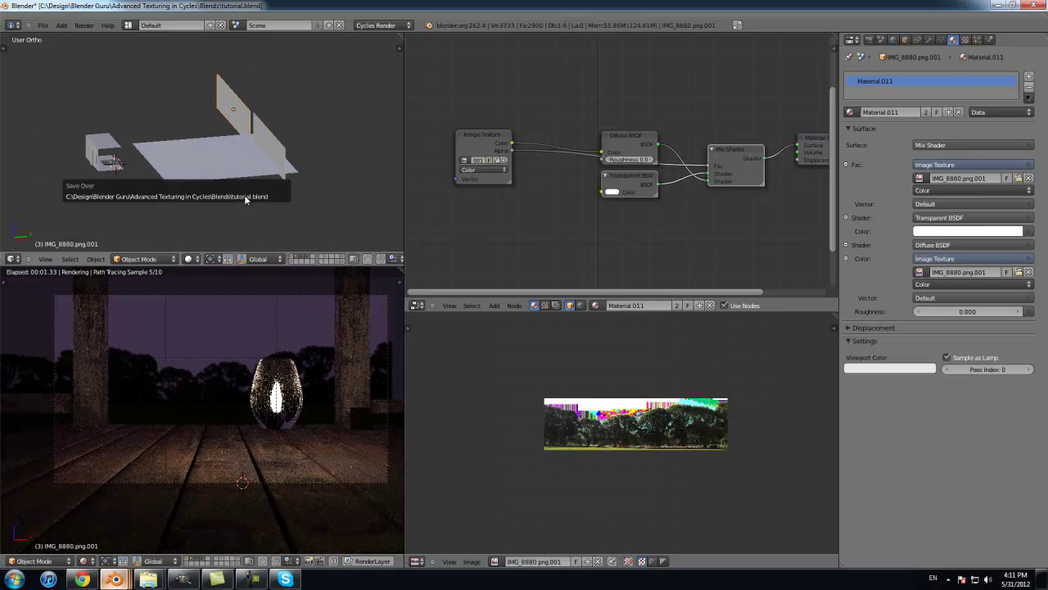
{"action": "left_click", "coordinate": [244, 197]}
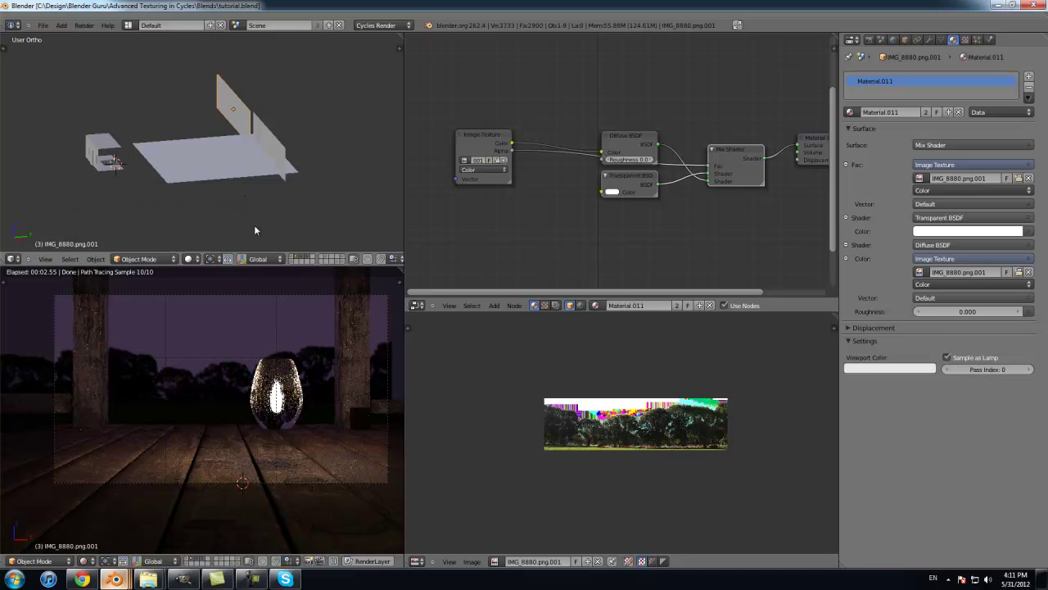
Step: Show the lantern's layer, then enlarge the node editor over the image editor and the camera view over the User Ortho view
{"action": "left_click", "coordinate": [189, 561]}
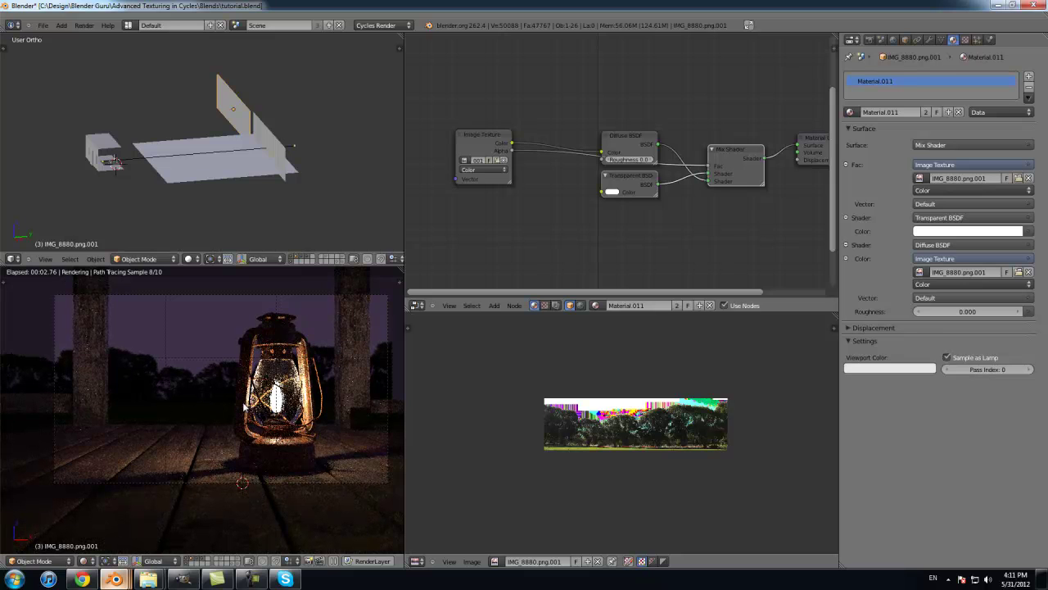
{"action": "scroll", "coordinate": [243, 407], "scroll_direction": "up", "scroll_amount": 1}
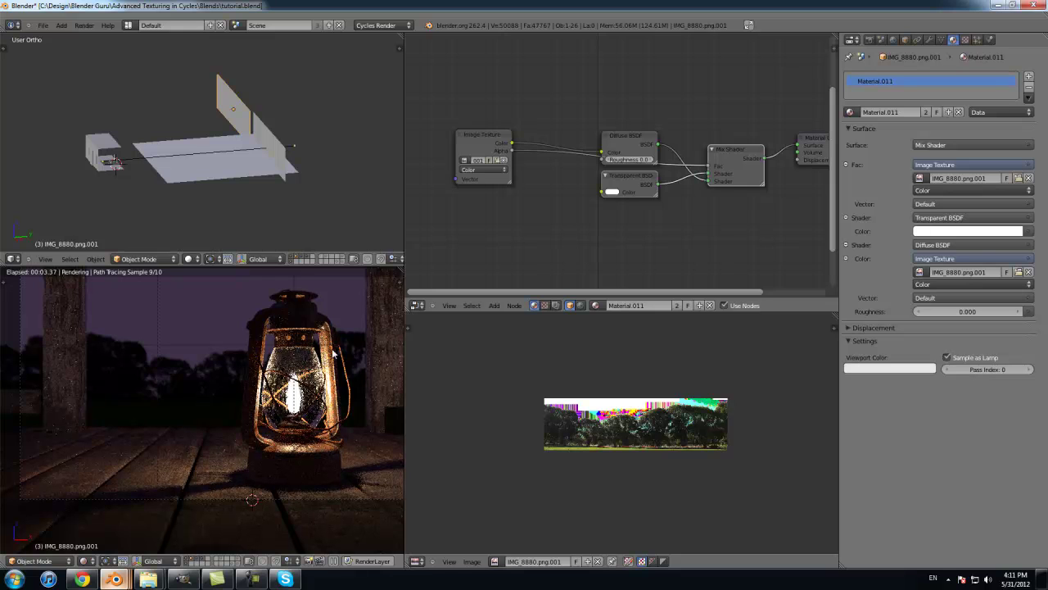
{"action": "left_click_drag", "start_coordinate": [408, 299], "coordinate": [411, 349]}
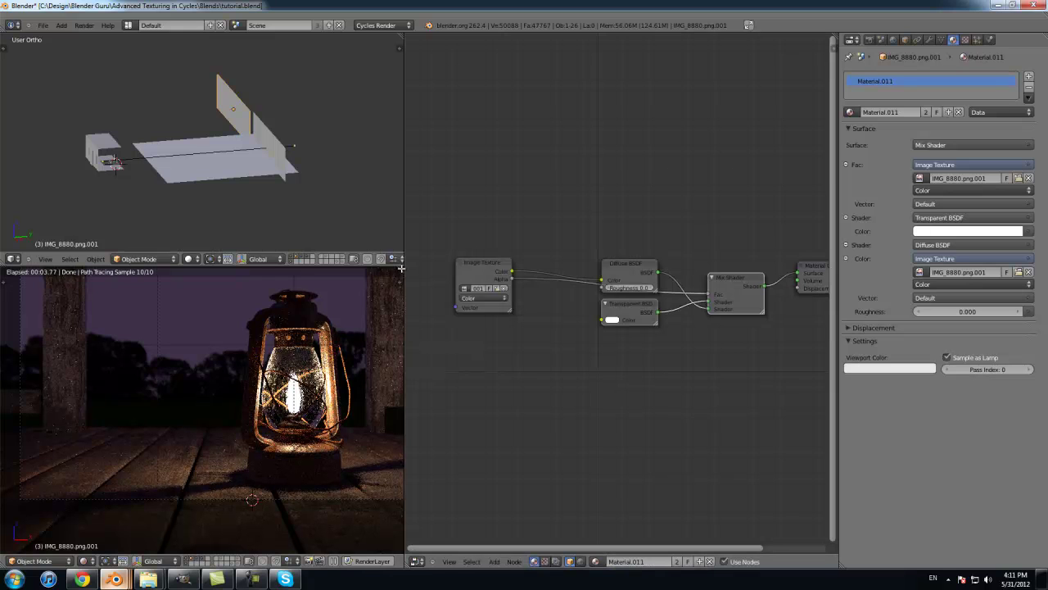
{"action": "left_click_drag", "start_coordinate": [5, 286], "coordinate": [10, 207]}
{"action": "mouse_move", "coordinate": [197, 570]}
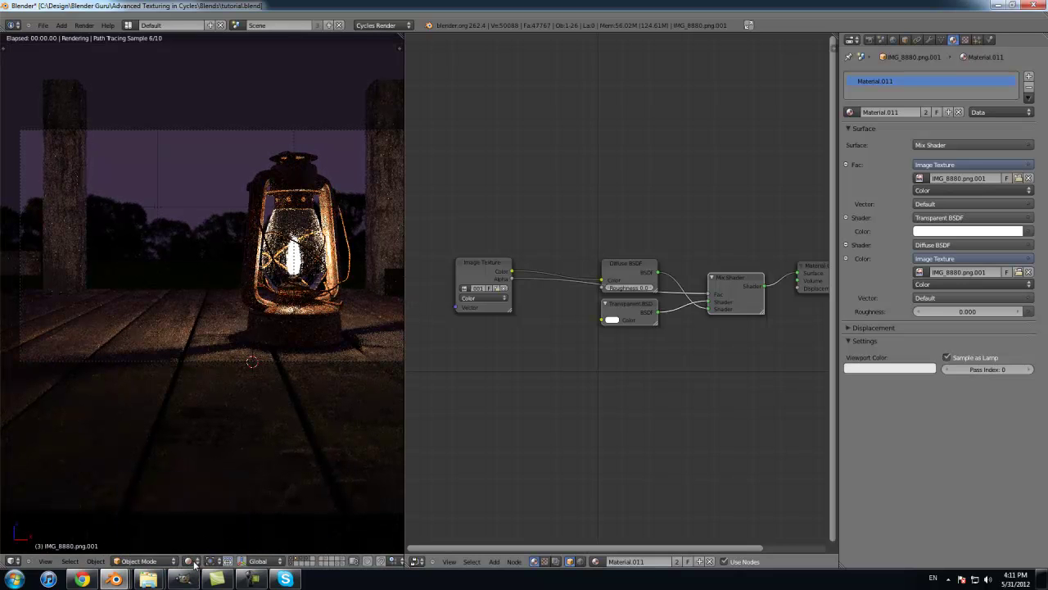
Step: Switch the camera view to Solid shading, open the render settings, and select the IMG_8880.png backdrop plane
{"action": "left_click", "coordinate": [194, 562]}
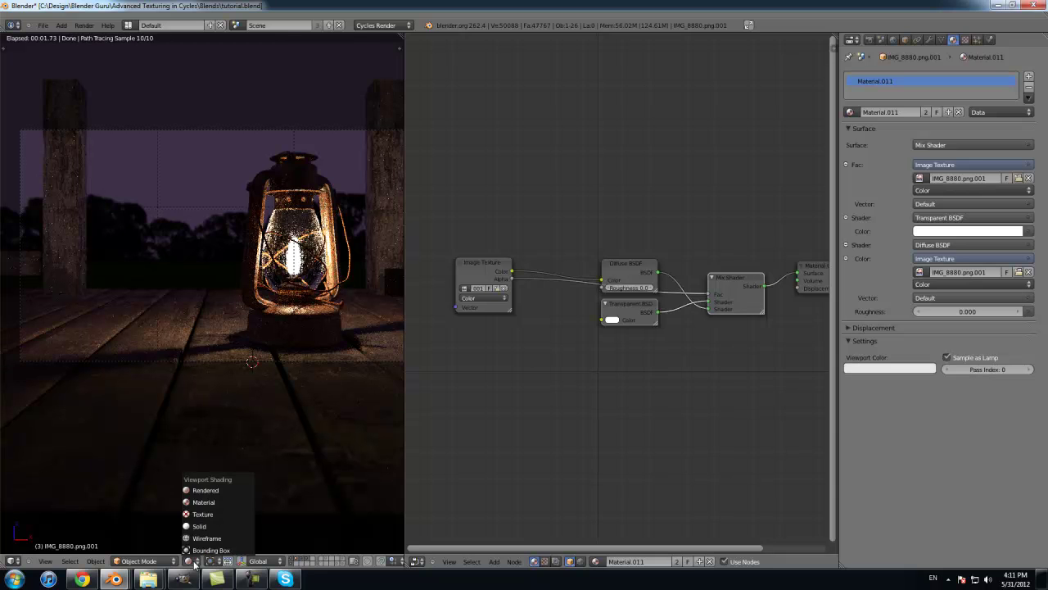
{"action": "left_click", "coordinate": [199, 526]}
{"action": "left_click", "coordinate": [868, 41]}
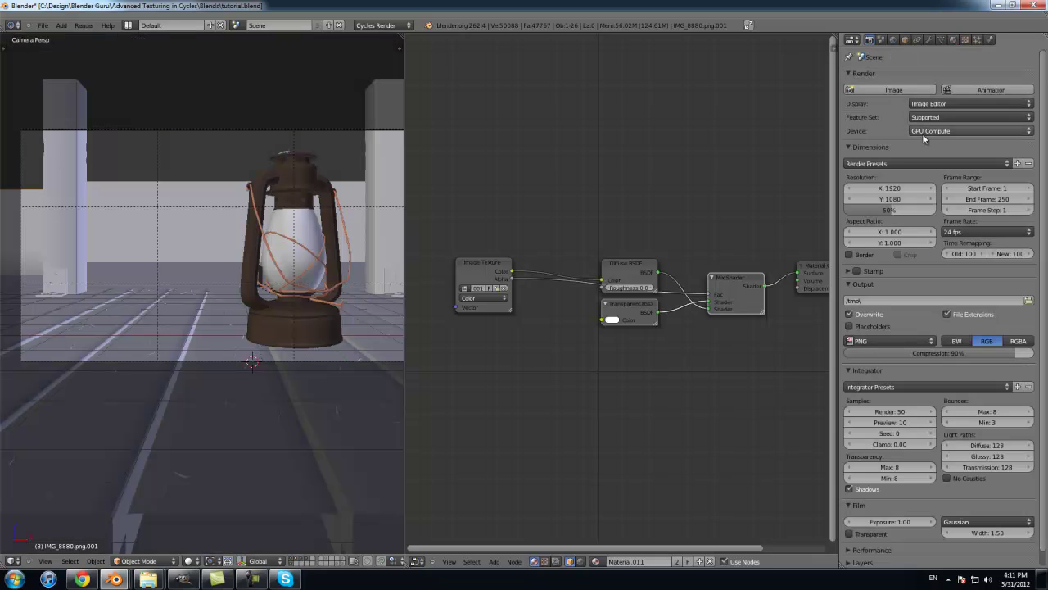
{"action": "middle_click_drag", "start_coordinate": [253, 319], "coordinate": [235, 323], "text": "shift"}
{"action": "right_click", "coordinate": [176, 205]}
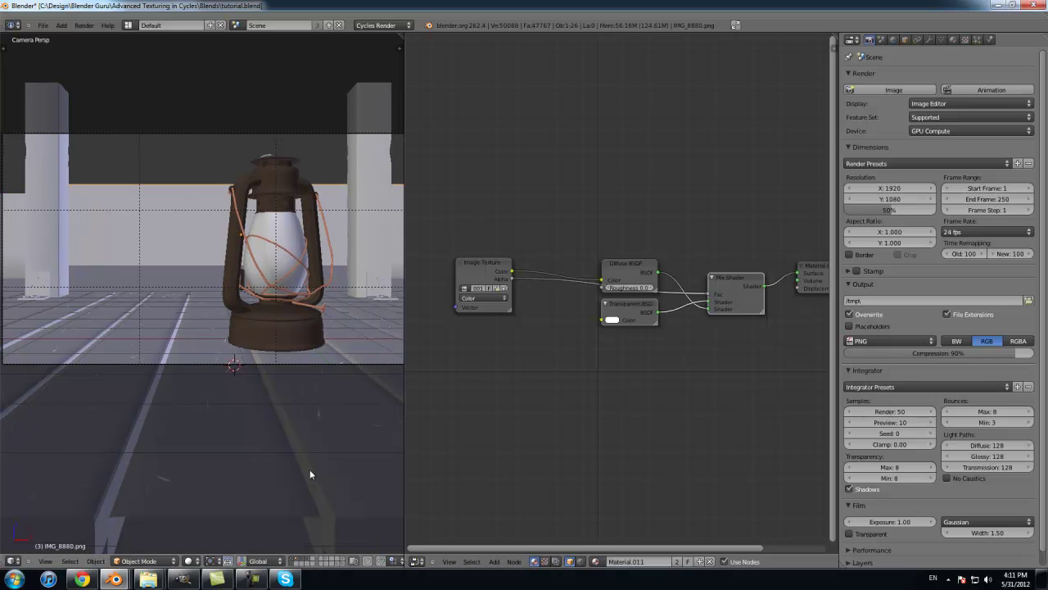
Step: Show the camera view in wireframe and select the flame object inside the lantern
{"action": "left_click", "coordinate": [418, 561]}
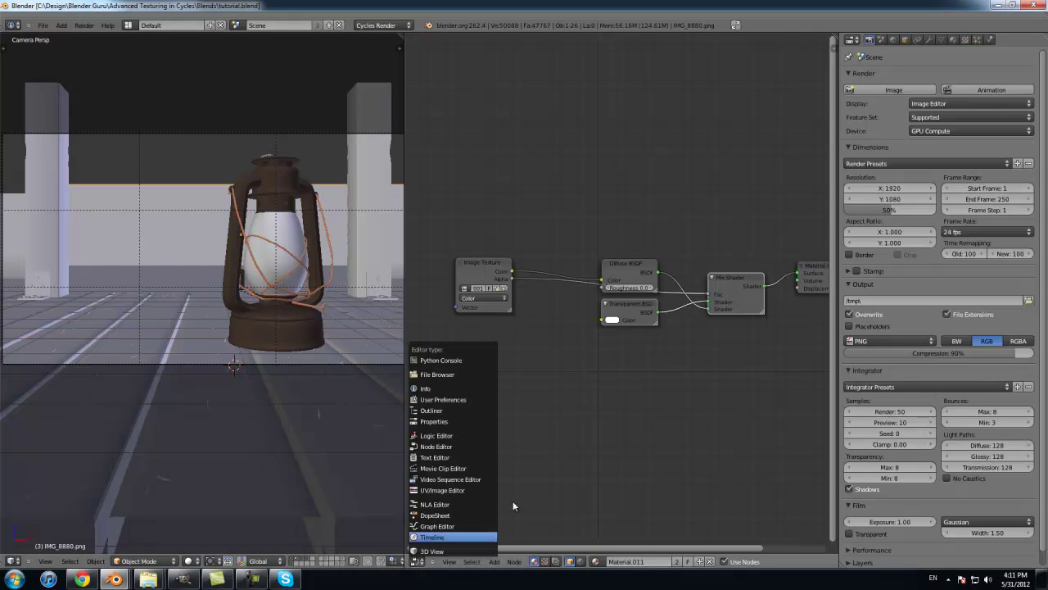
{"action": "scroll", "coordinate": [311, 246], "scroll_direction": "up", "scroll_amount": 2}
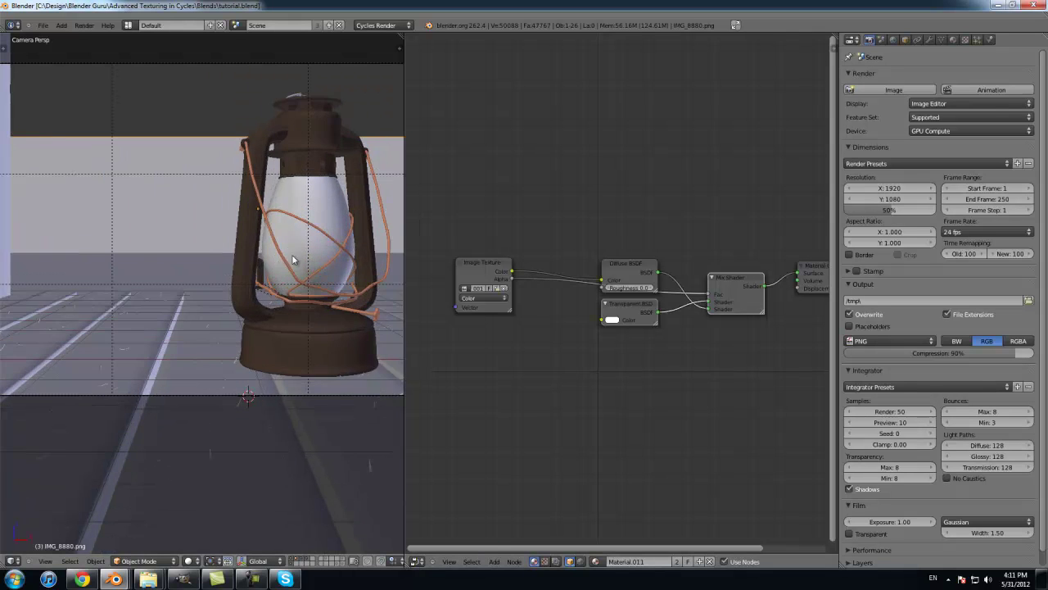
{"action": "key", "text": "z"}
{"action": "right_click", "coordinate": [308, 246]}
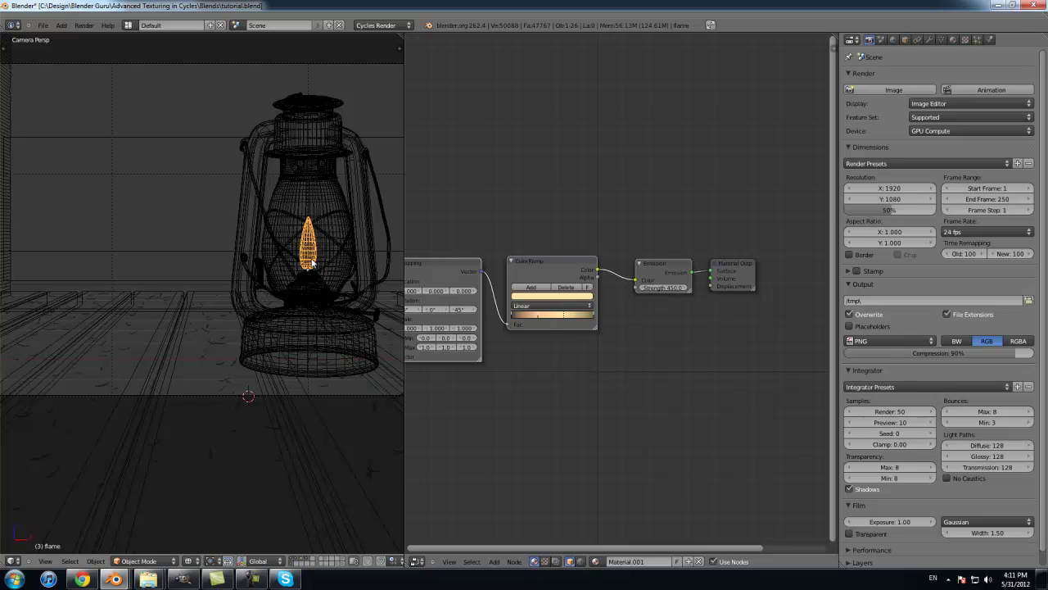
{"action": "scroll", "coordinate": [325, 240], "scroll_direction": "down", "scroll_amount": 2}
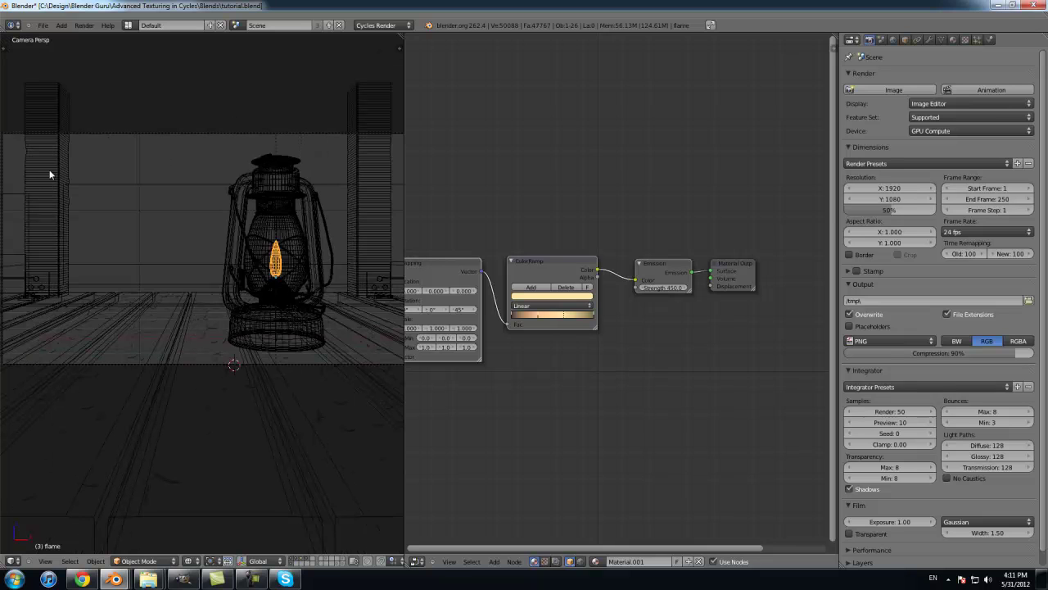
{"action": "scroll", "coordinate": [326, 164], "scroll_direction": "down", "scroll_amount": 1}
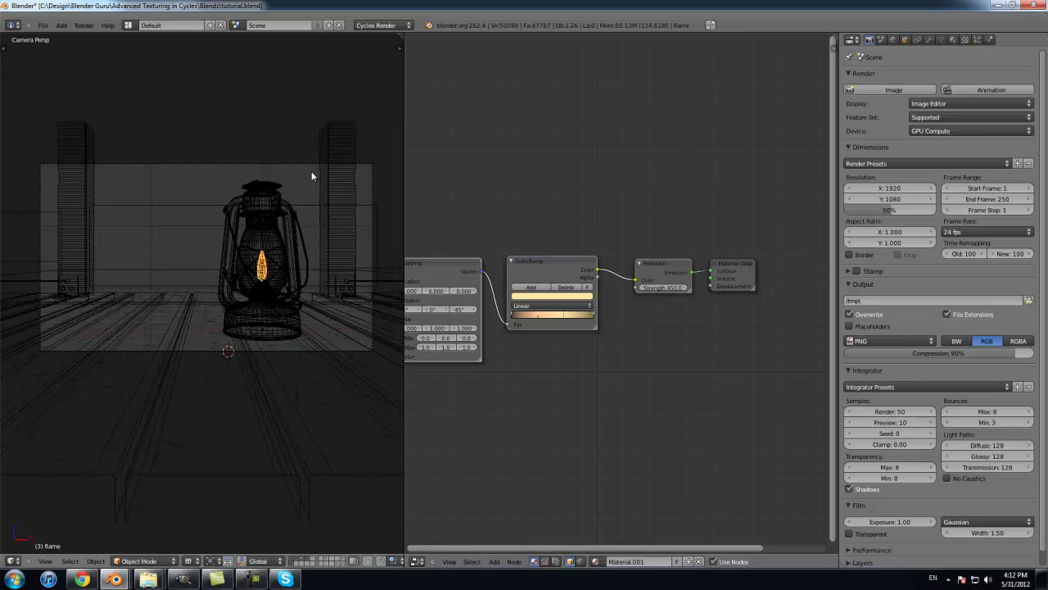
Step: Enable the Transparent film option, set the PNG output to RGBA, and save the scene over tutorial.blend
{"action": "scroll", "coordinate": [926, 207], "scroll_direction": "down", "scroll_amount": 1}
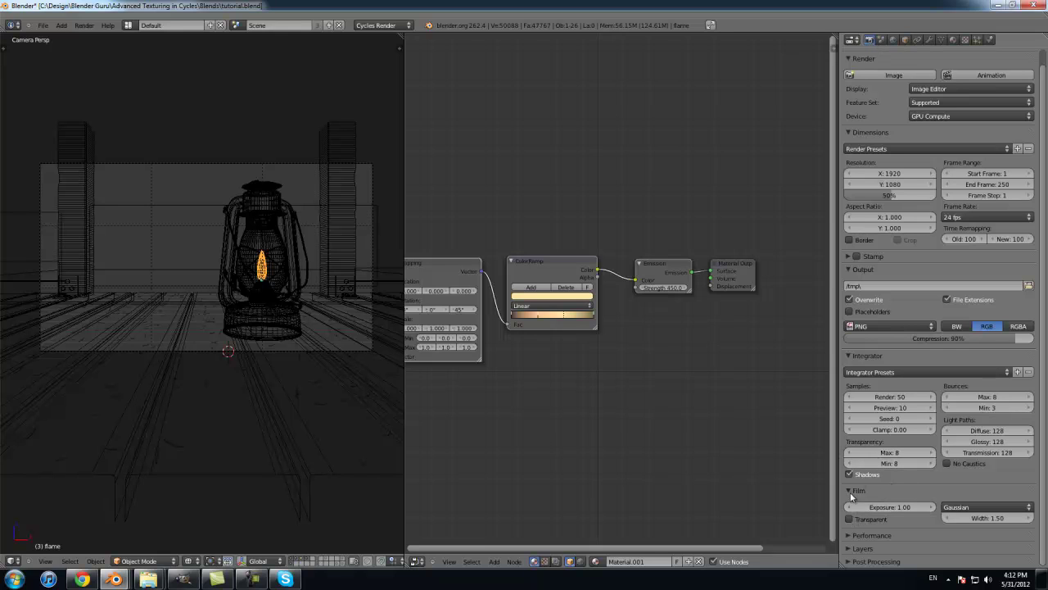
{"action": "left_click", "coordinate": [849, 519]}
{"action": "left_click", "coordinate": [878, 326]}
{"action": "left_click", "coordinate": [1017, 326]}
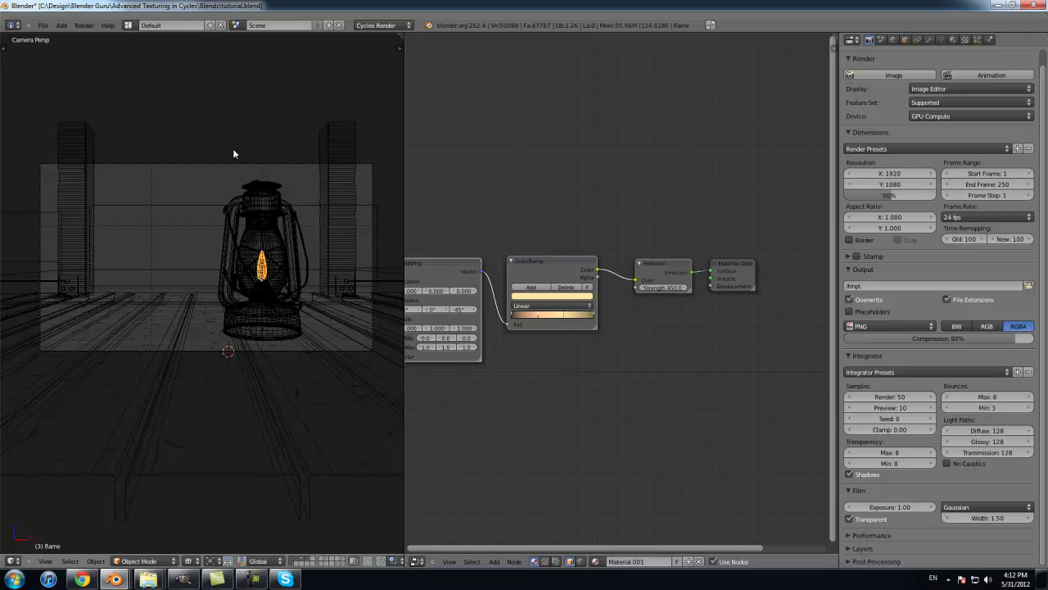
{"action": "key", "text": "ctrl+s"}
{"action": "left_click", "coordinate": [256, 65]}
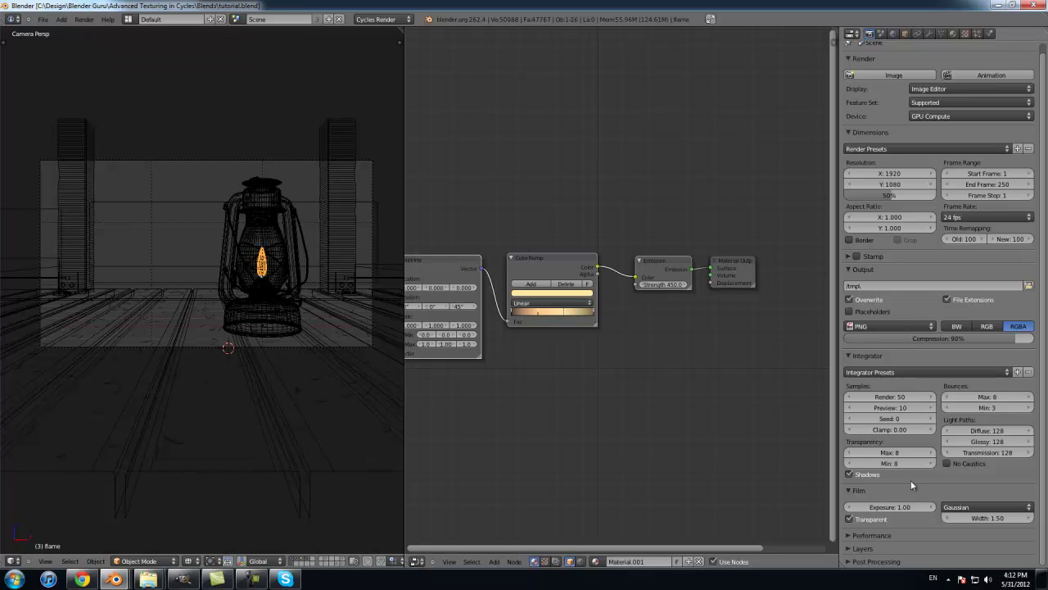
{"action": "left_click", "coordinate": [849, 520]}
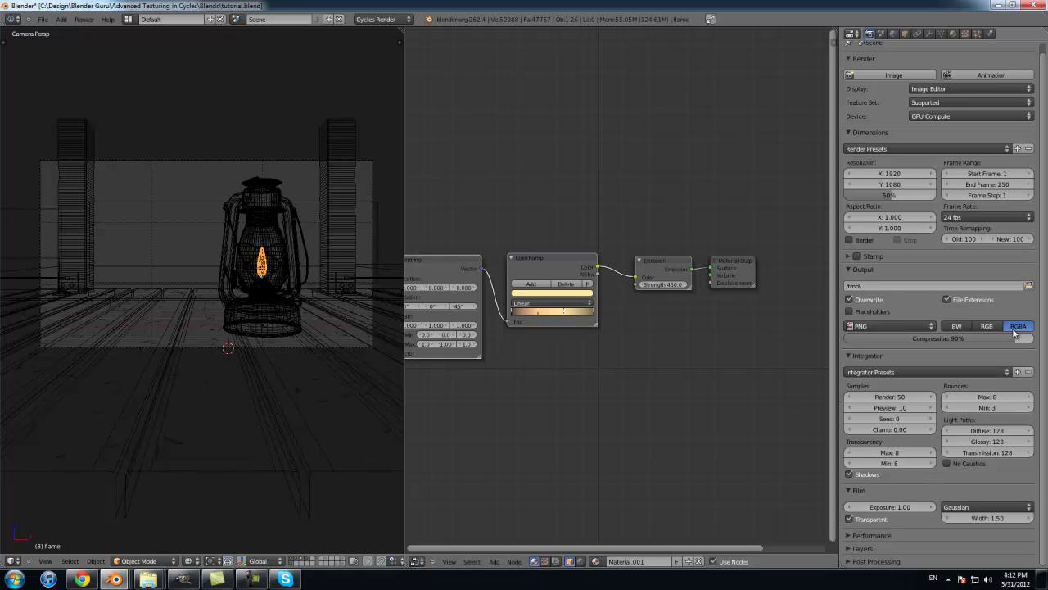
Step: Add a second render layer and name it Flame
{"action": "scroll", "coordinate": [322, 253], "scroll_direction": "up", "scroll_amount": 3}
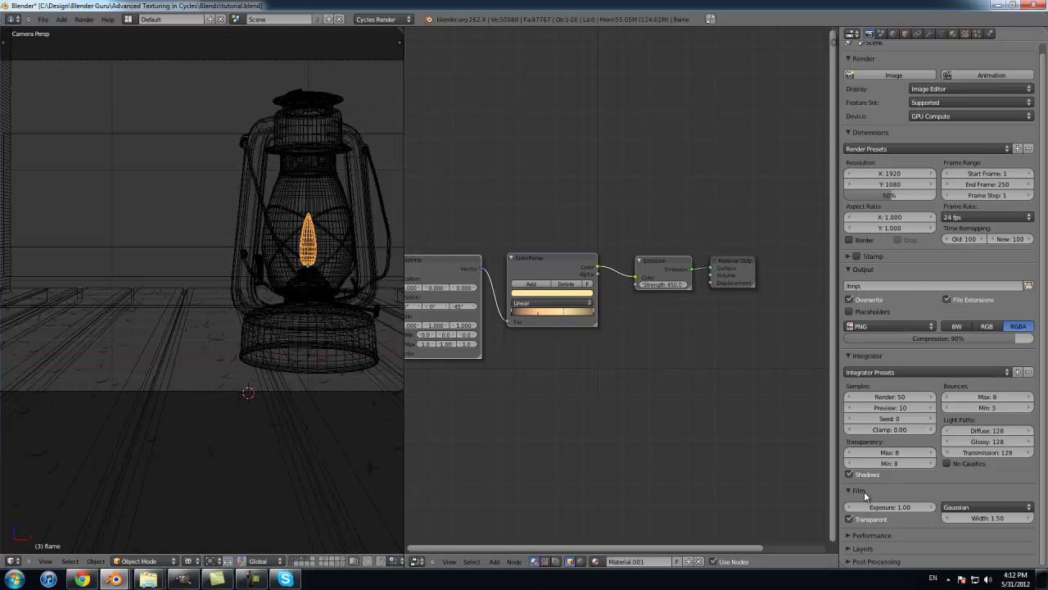
{"action": "left_click", "coordinate": [860, 547]}
{"action": "scroll", "coordinate": [856, 547], "scroll_direction": "down", "scroll_amount": 7}
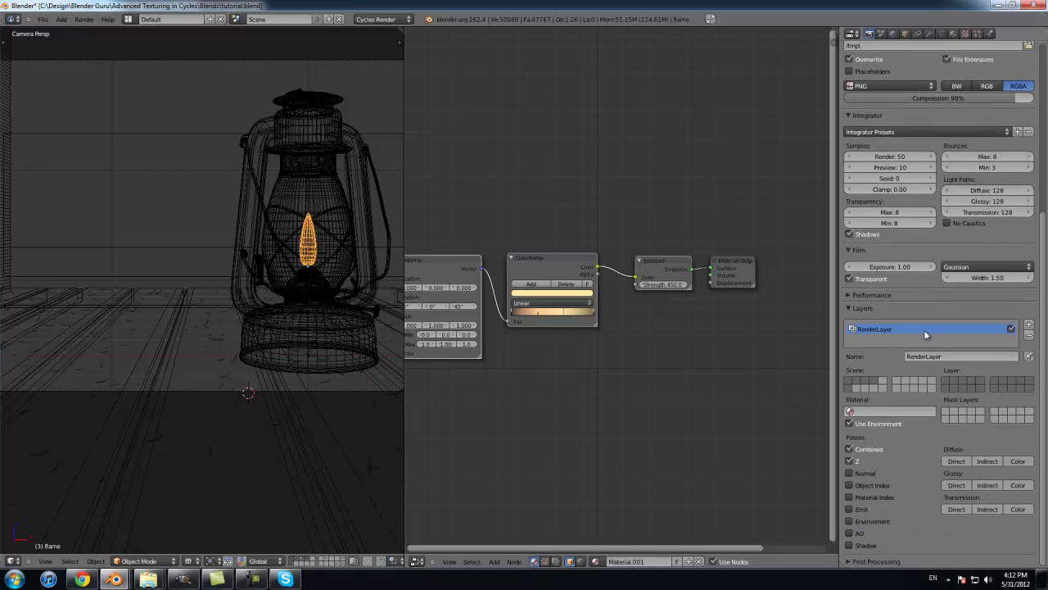
{"action": "left_click", "coordinate": [1029, 325]}
{"action": "left_click", "coordinate": [922, 355]}
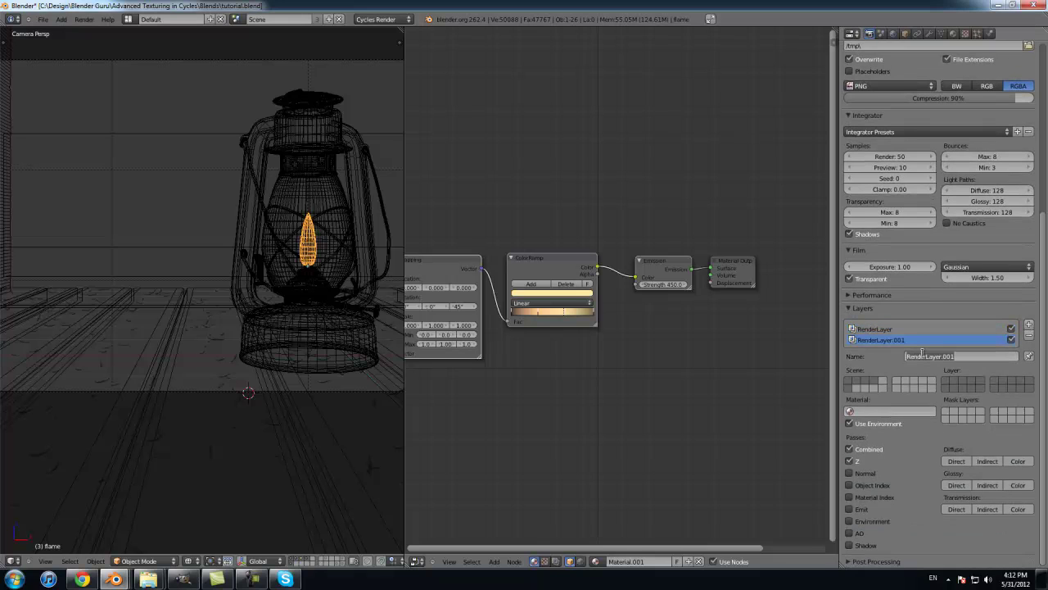
{"action": "type", "text": "Flame"}
{"action": "key", "text": "Return"}
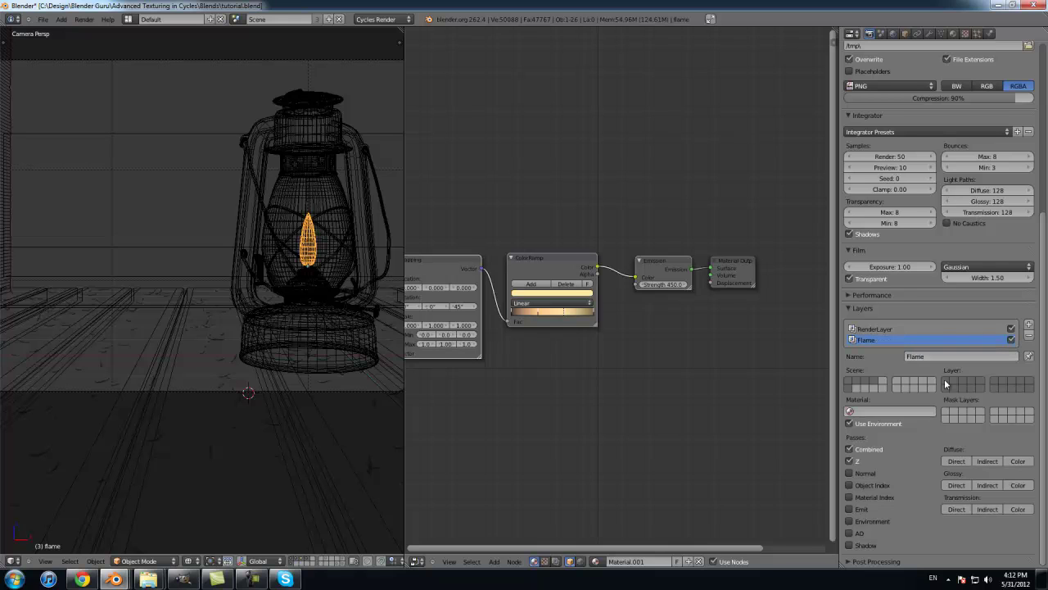
Step: Move the lantern's glass globe from its own layer to another layer, and show the lantern, floor and flame layers together
{"action": "left_click", "coordinate": [302, 561]}
{"action": "scroll", "coordinate": [308, 391], "scroll_direction": "down", "scroll_amount": 4}
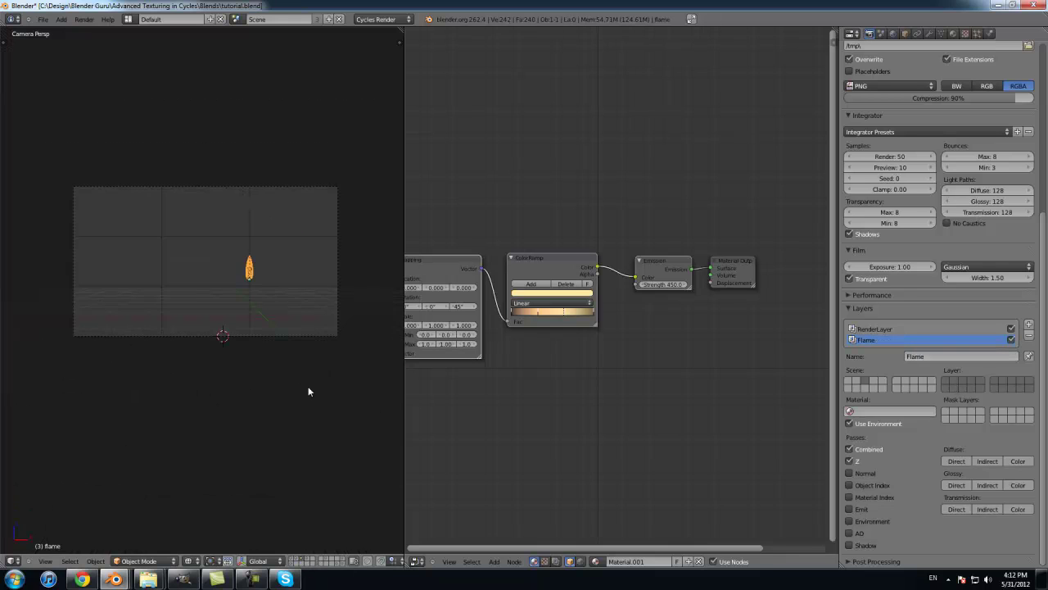
{"action": "left_click", "coordinate": [308, 557]}
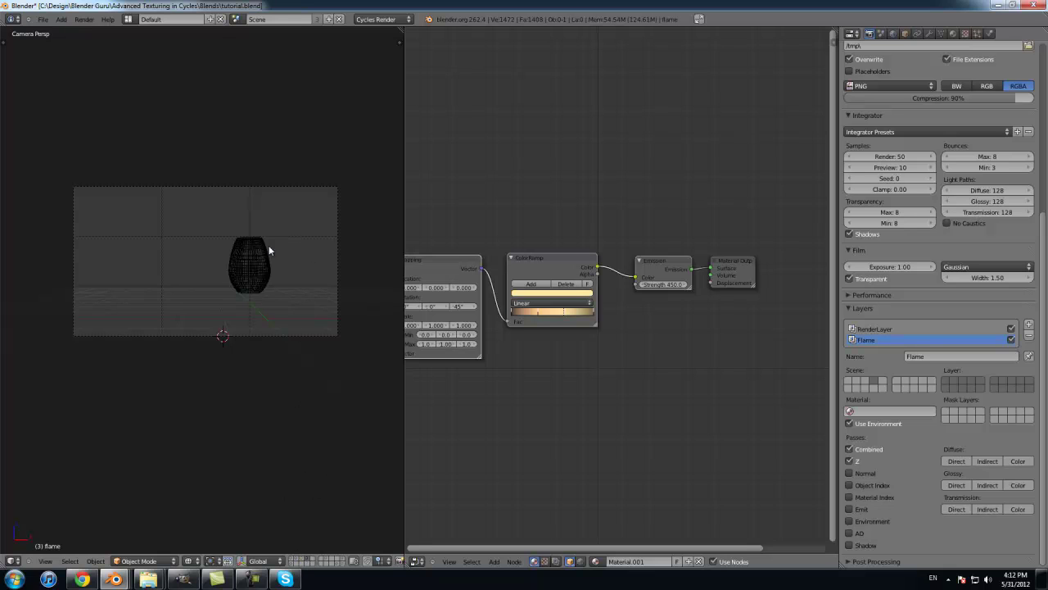
{"action": "right_click", "coordinate": [269, 245]}
{"action": "key", "text": "m"}
{"action": "left_click", "coordinate": [354, 271]}
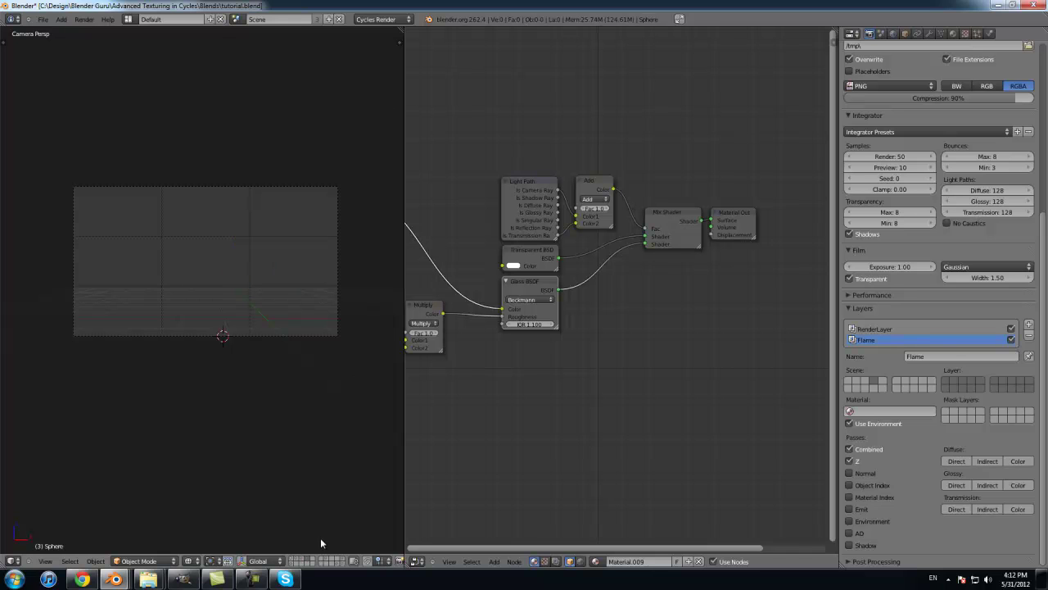
{"action": "left_click", "coordinate": [304, 562]}
{"action": "left_click", "coordinate": [300, 562], "text": "shift"}
{"action": "left_click", "coordinate": [294, 565], "text": "shift"}
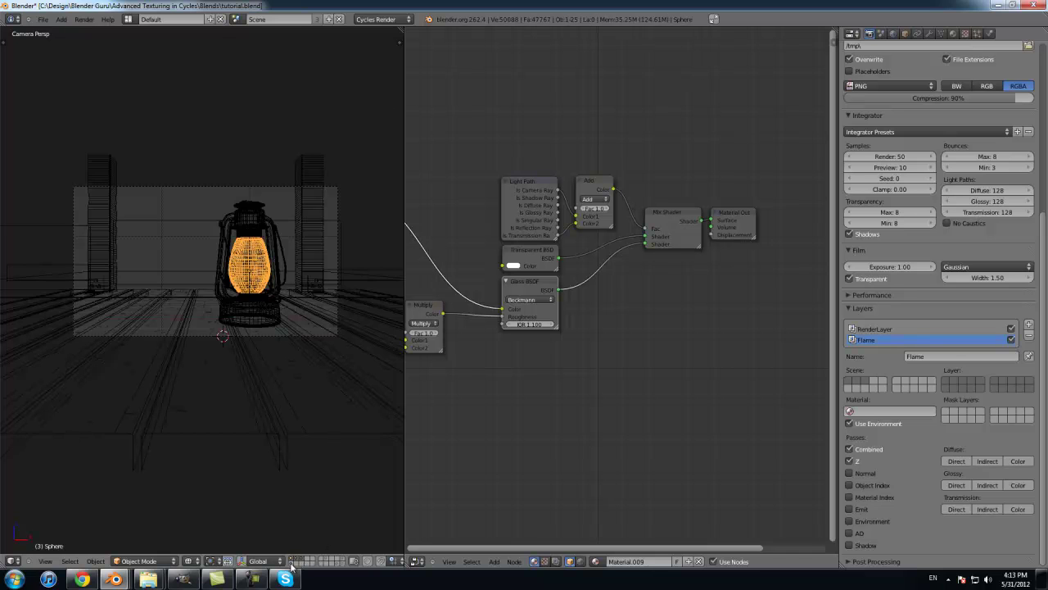
Step: Select the flame, restrict the Flame render layer to the third layer, and turn off its Use Environment option
{"action": "scroll", "coordinate": [274, 313], "scroll_direction": "up", "scroll_amount": 4}
{"action": "scroll", "coordinate": [275, 318], "scroll_direction": "up", "scroll_amount": 1}
{"action": "right_click", "coordinate": [309, 248]}
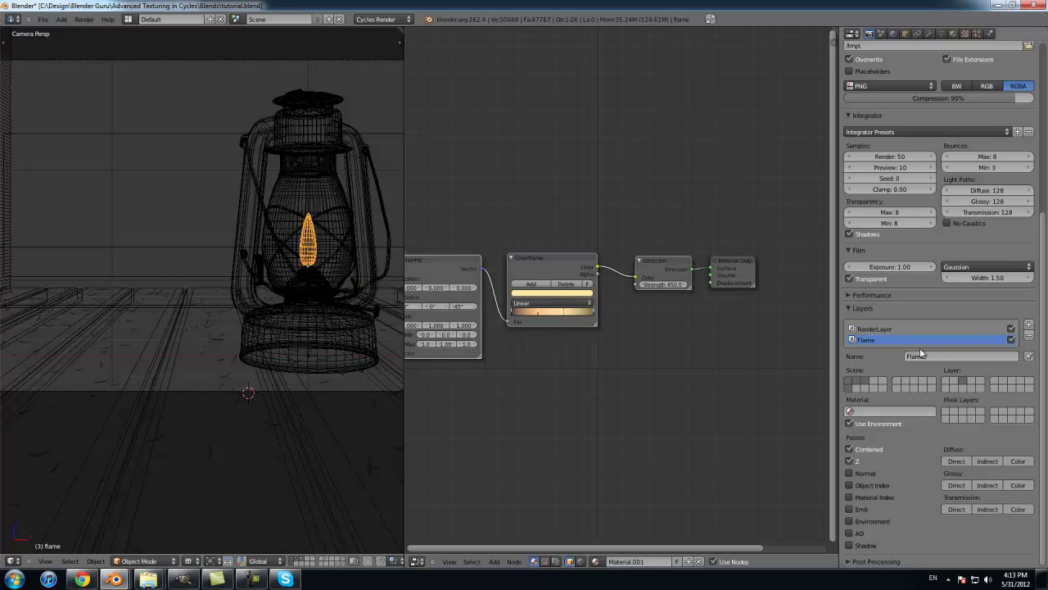
{"action": "left_click", "coordinate": [866, 424]}
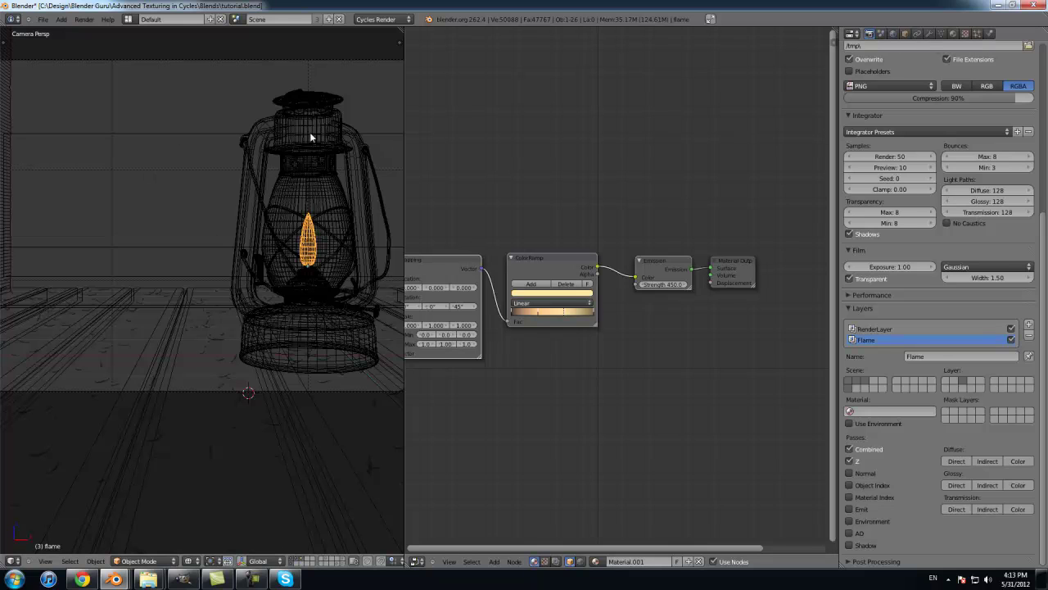
Step: Make RenderLayer the active render layer, set the render samples to 100, and save the scene over the existing file
{"action": "left_click", "coordinate": [881, 328]}
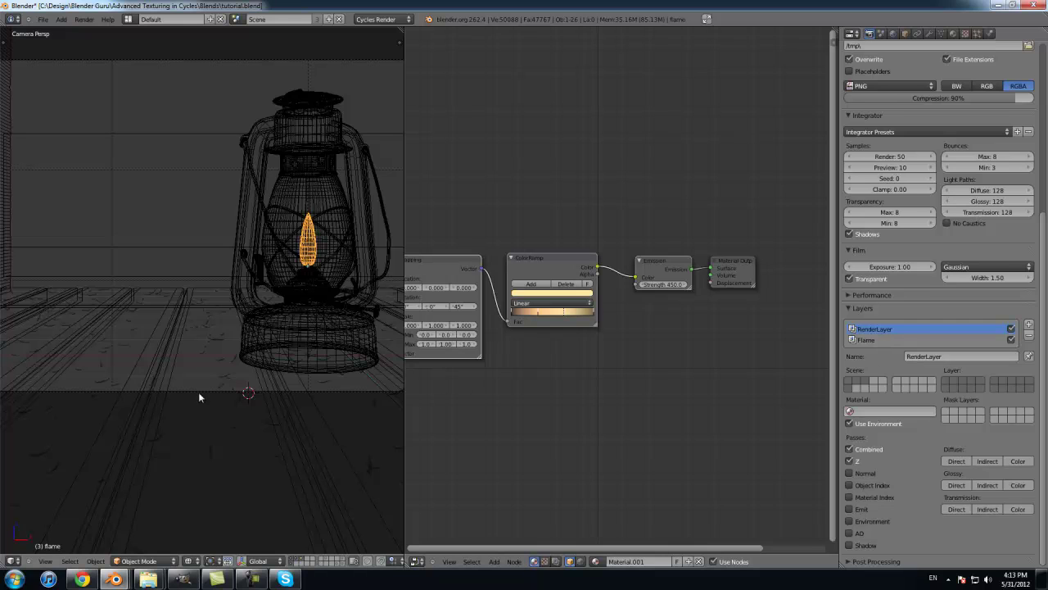
{"action": "key", "text": "ctrl+s"}
{"action": "key", "text": "Return"}
{"action": "left_click", "coordinate": [897, 157]}
{"action": "key", "text": "Return"}
{"action": "scroll", "coordinate": [894, 205], "scroll_direction": "up", "scroll_amount": 5}
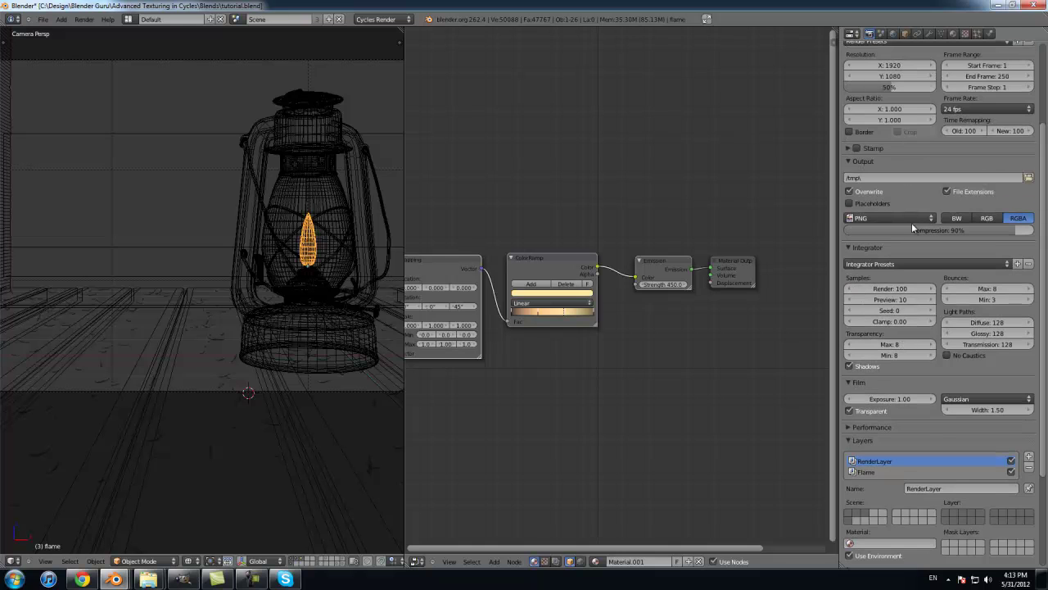
{"action": "scroll", "coordinate": [909, 229], "scroll_direction": "up", "scroll_amount": 5}
{"action": "key", "text": "ctrl+s"}
{"action": "left_click", "coordinate": [310, 293]}
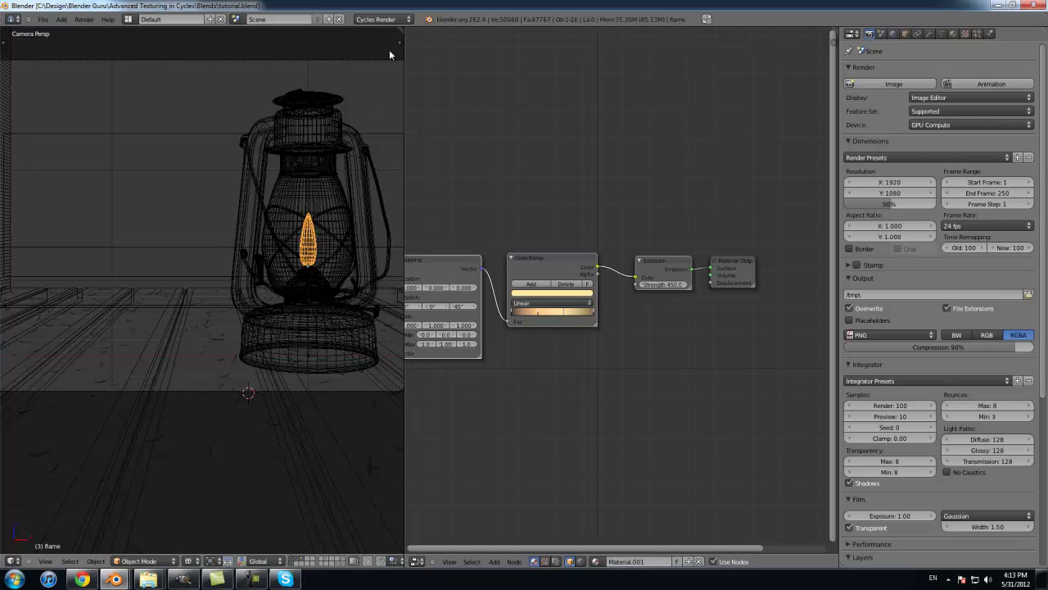
Step: Maximise the camera view, add the boots' layer to the visible layers, and select the lying boot
{"action": "key", "text": "ctrl+Up"}
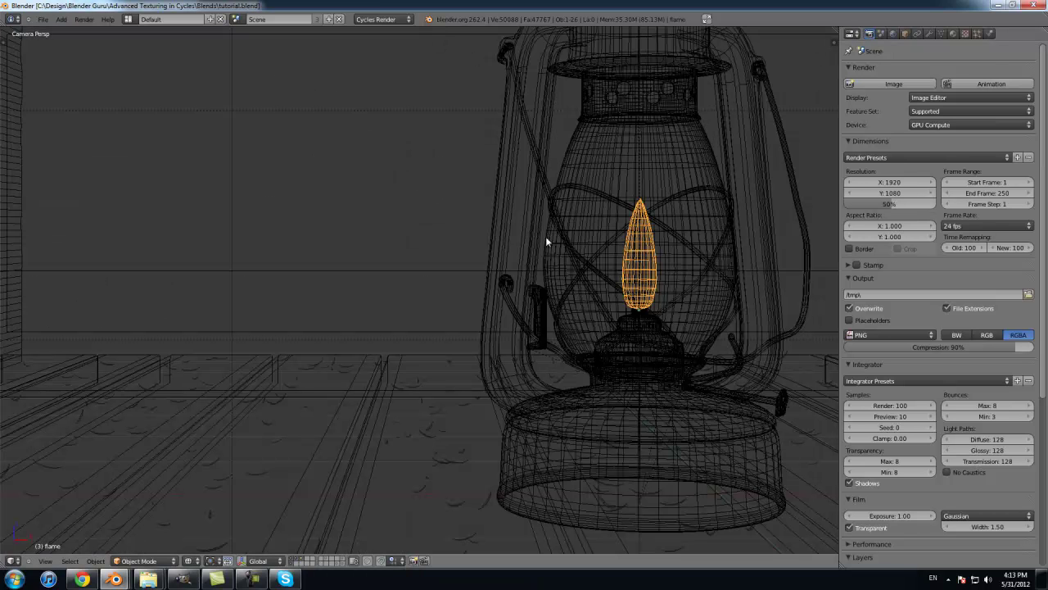
{"action": "left_click", "coordinate": [328, 564], "text": "shift"}
{"action": "key", "text": "Home"}
{"action": "right_click", "coordinate": [322, 302]}
Step: Deselect all objects and switch the maximised camera view from wireframe to Solid shading
{"action": "scroll", "coordinate": [321, 302], "scroll_direction": "up", "scroll_amount": 3}
{"action": "key", "text": "alt+z"}
{"action": "key", "text": "alt+z"}
{"action": "key", "text": "alt+z"}
{"action": "key", "text": "alt+z"}
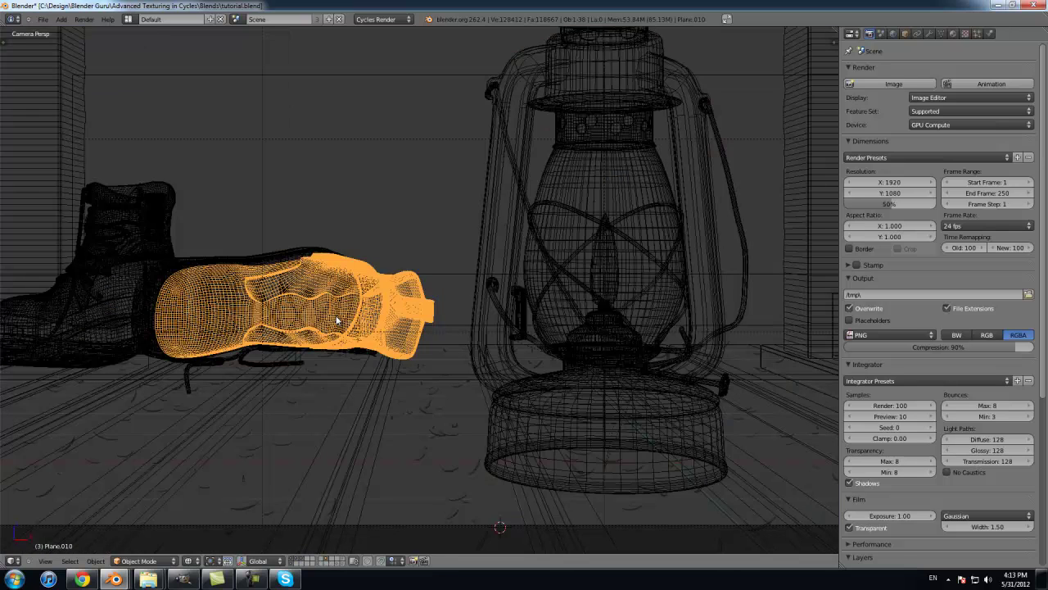
{"action": "key", "text": "a"}
{"action": "key", "text": "alt+z"}
{"action": "key", "text": "Home"}
{"action": "scroll", "coordinate": [390, 316], "scroll_direction": "up", "scroll_amount": 2}
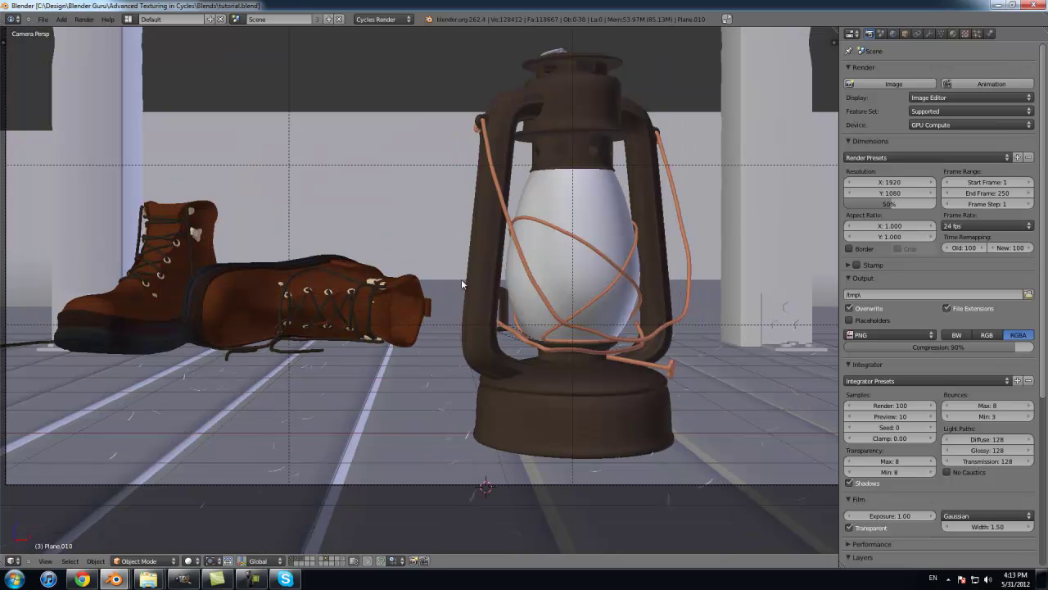
Step: Render the camera view and inspect the rendered lantern image
{"action": "key", "text": "F12"}
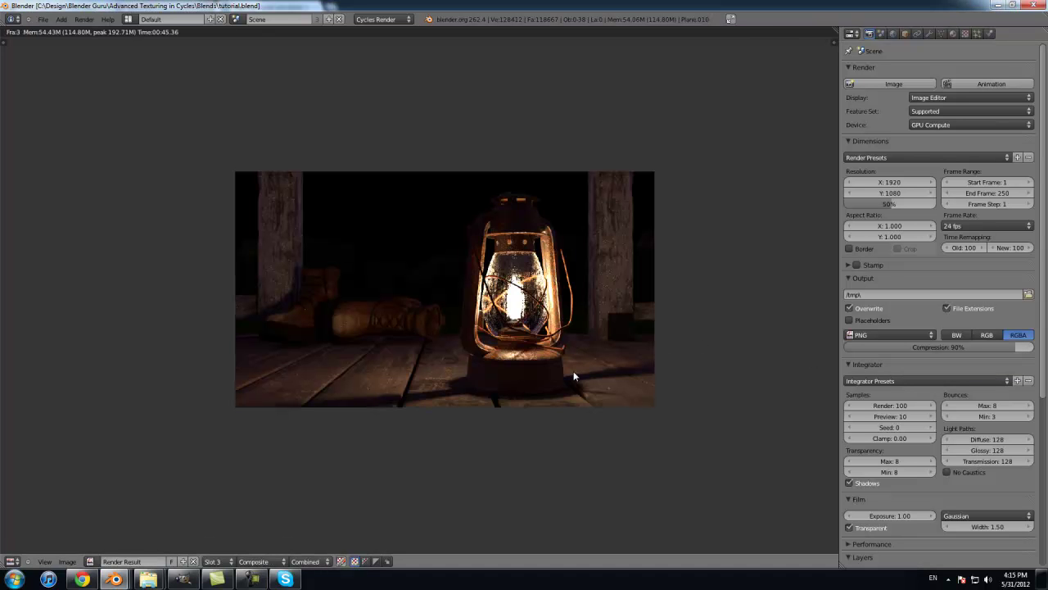
{"action": "scroll", "coordinate": [573, 376], "scroll_direction": "up", "scroll_amount": 2}
{"action": "scroll", "coordinate": [573, 377], "scroll_direction": "down", "scroll_amount": 1}
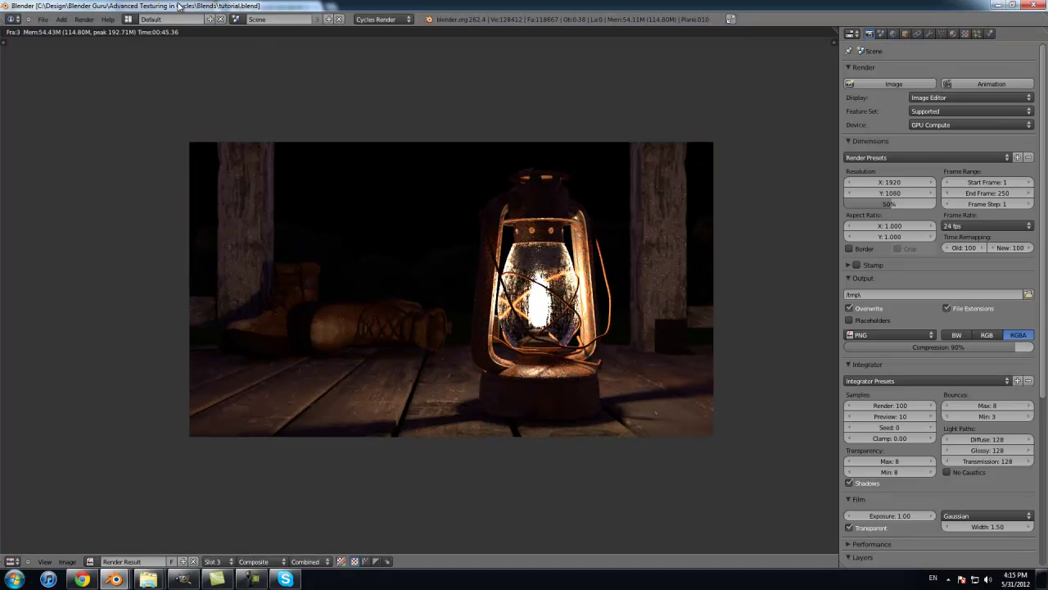
Step: Switch to the Compositing screen layout and place the Render Layers node well apart from the Composite node
{"action": "left_click", "coordinate": [128, 19]}
{"action": "left_click", "coordinate": [170, 48]}
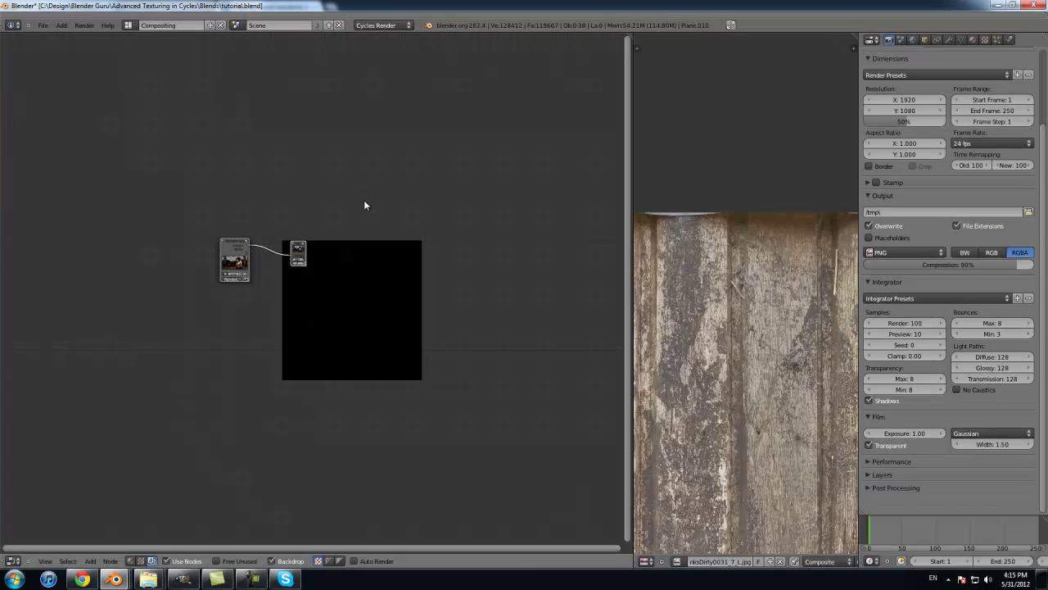
{"action": "scroll", "coordinate": [339, 272], "scroll_direction": "up", "scroll_amount": 3}
{"action": "left_click_drag", "start_coordinate": [341, 270], "coordinate": [205, 254]}
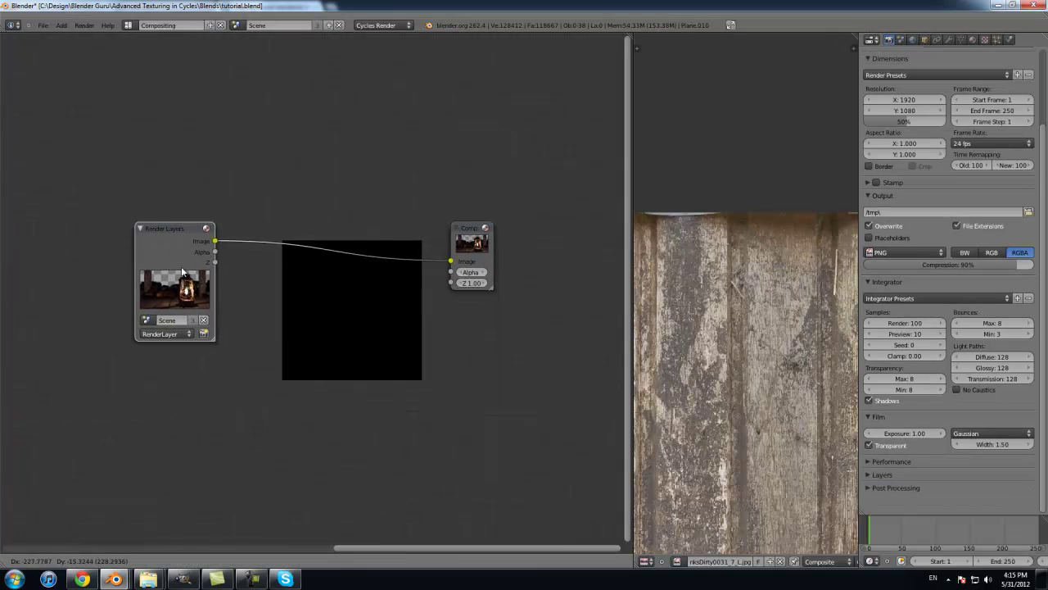
Step: Add an Image input node using Skies0251_1_L.jpg from the Textures folder and place it above the Render Layers node
{"action": "key", "text": "shift+a"}
{"action": "left_click", "coordinate": [231, 260]}
{"action": "left_click", "coordinate": [145, 148]}
{"action": "left_click", "coordinate": [174, 193]}
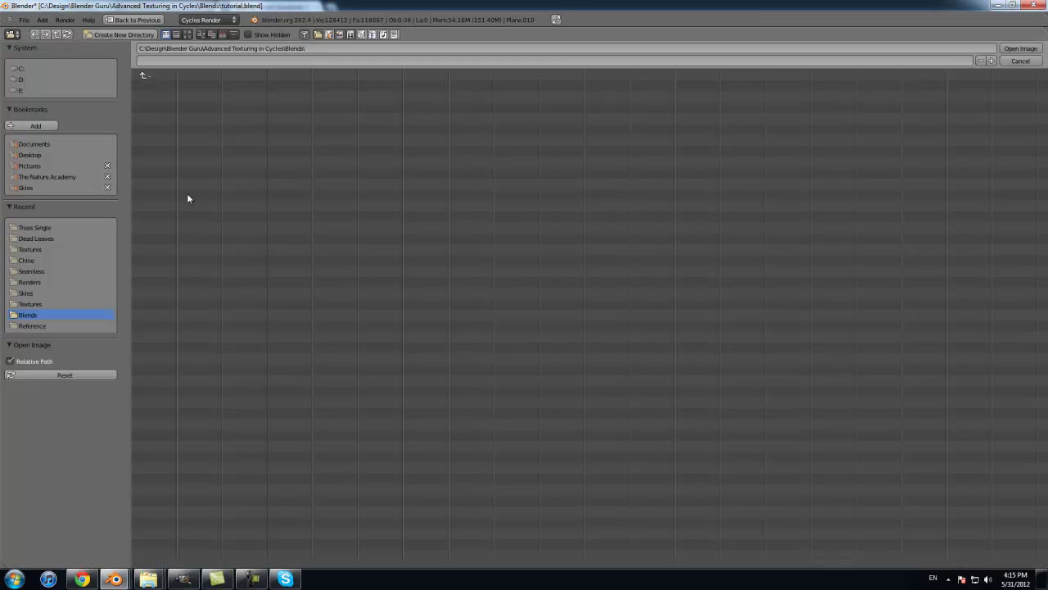
{"action": "left_click", "coordinate": [31, 250]}
{"action": "left_click", "coordinate": [187, 36]}
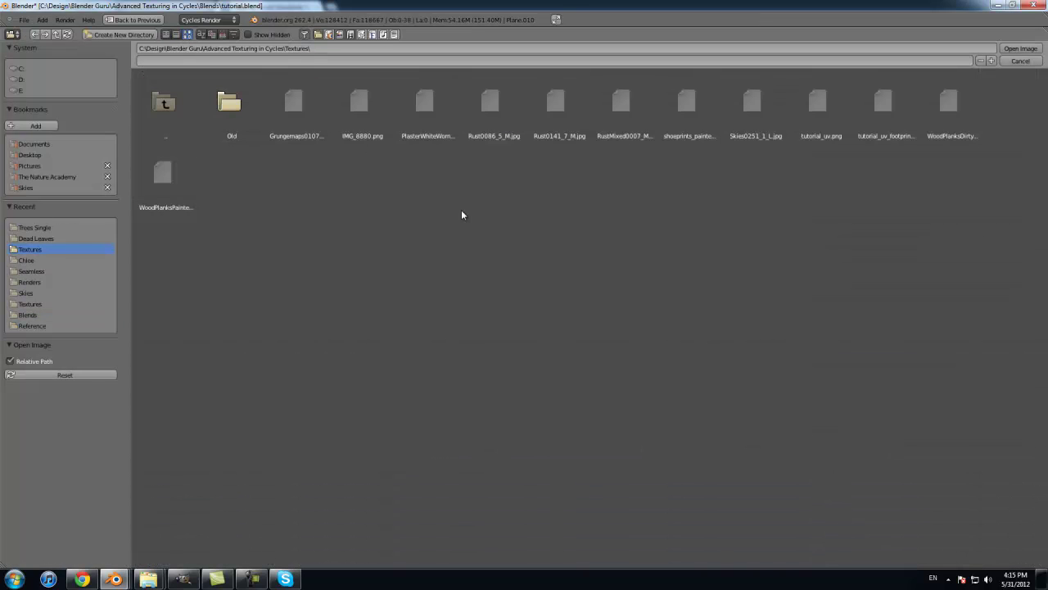
{"action": "left_click", "coordinate": [760, 122]}
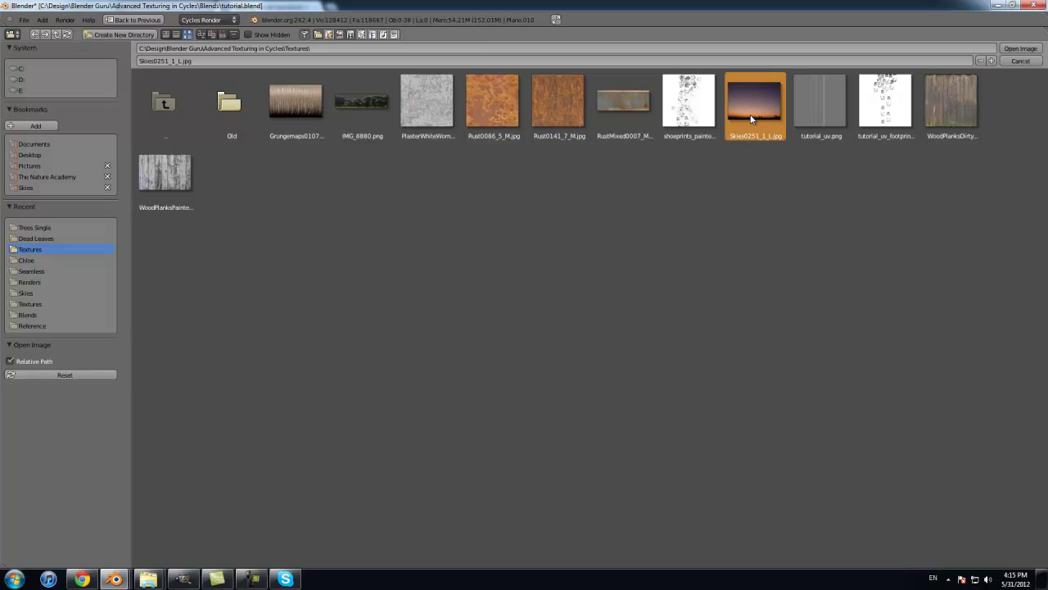
{"action": "left_click", "coordinate": [1020, 49]}
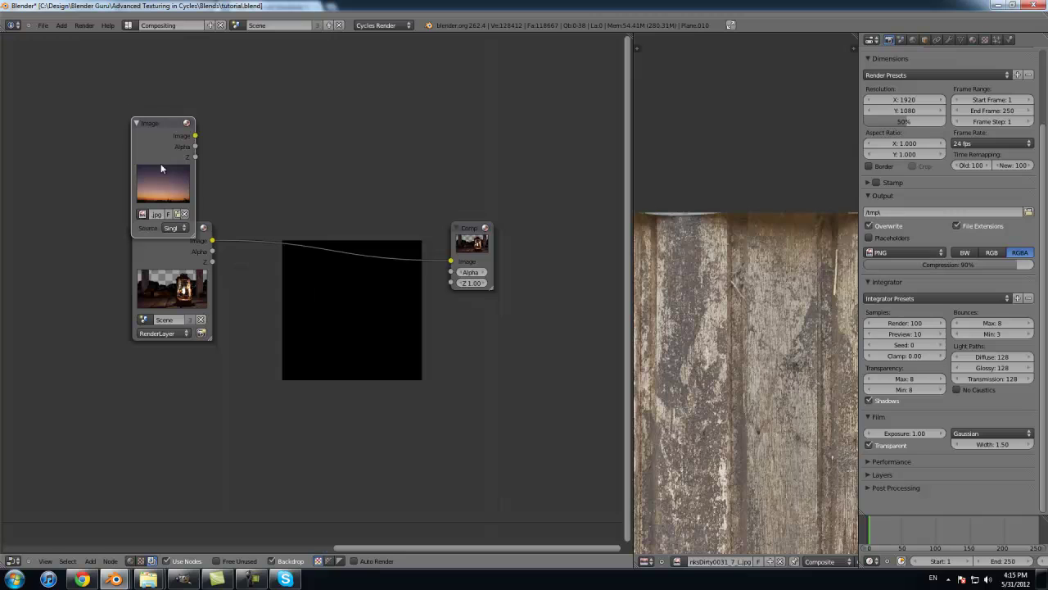
{"action": "left_click_drag", "start_coordinate": [161, 168], "coordinate": [148, 114]}
Step: Add a Scale node fed by the sky Image node and set its scaling space to Render Size
{"action": "key", "text": "shift+a"}
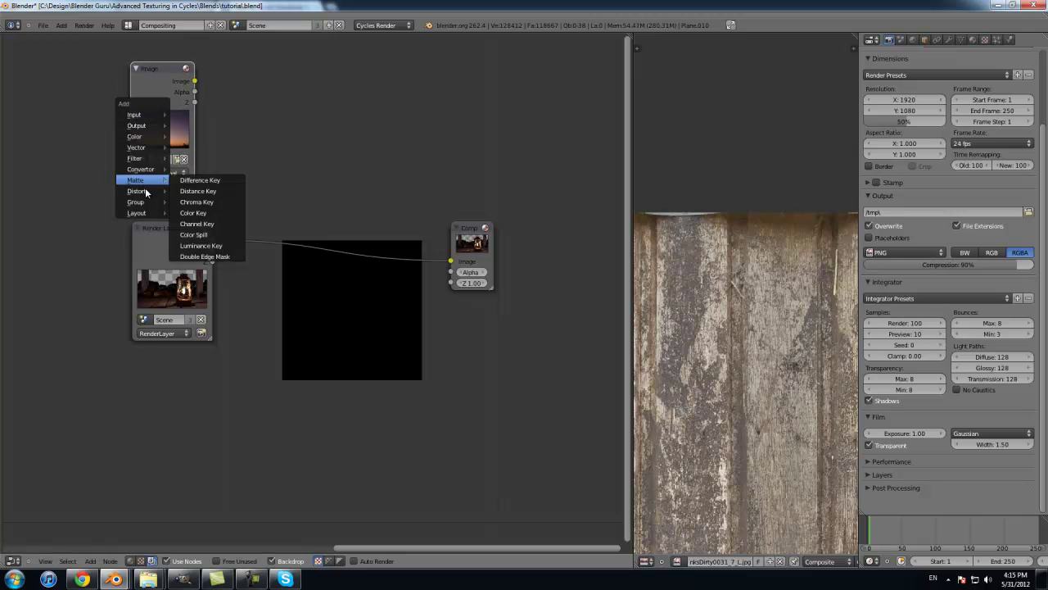
{"action": "mouse_move", "coordinate": [136, 193]}
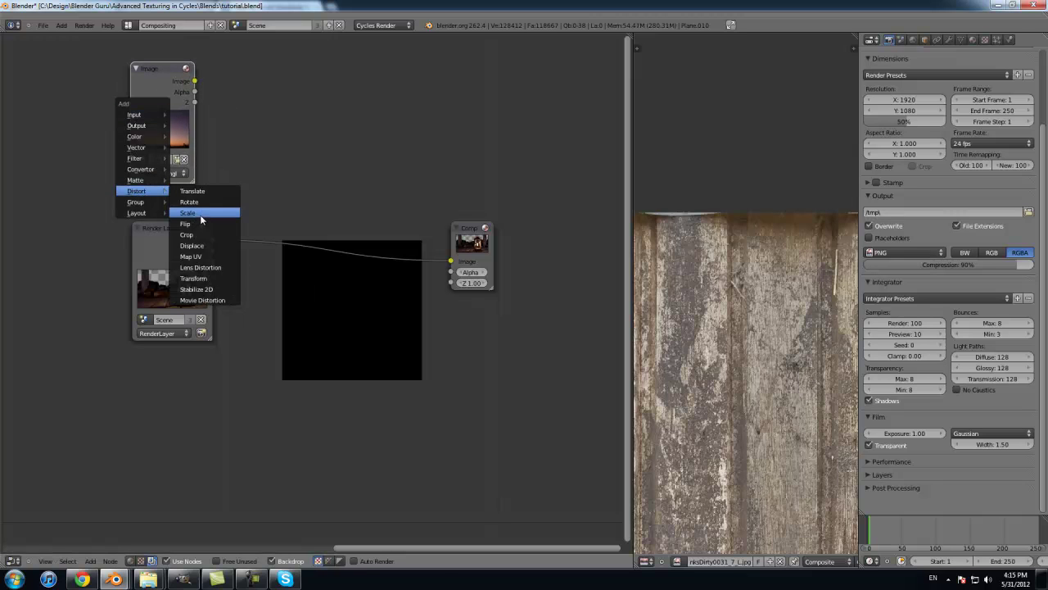
{"action": "left_click", "coordinate": [202, 215]}
{"action": "left_click_drag", "start_coordinate": [196, 81], "coordinate": [242, 136]}
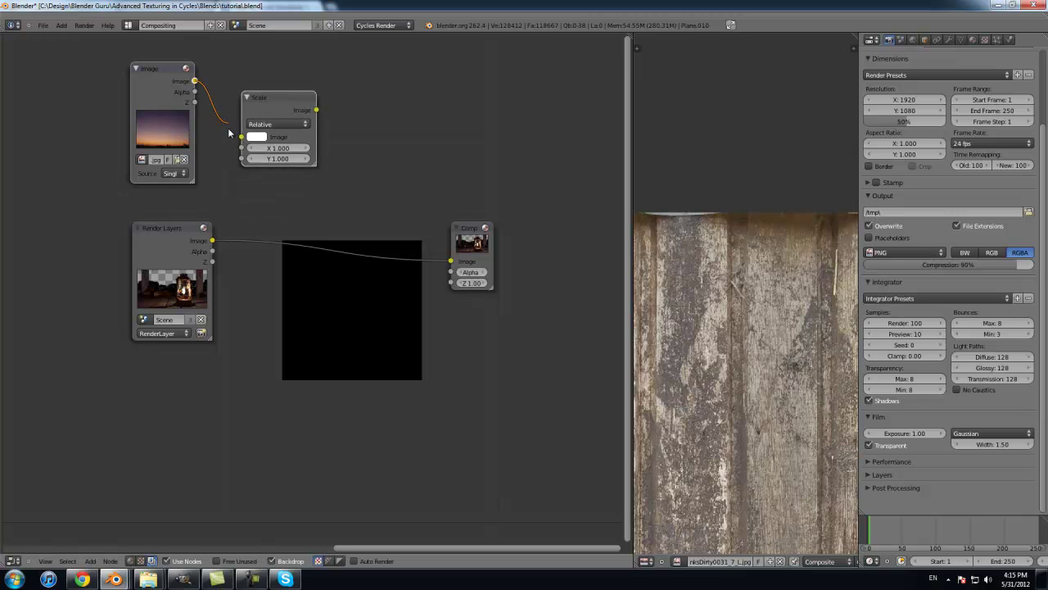
{"action": "left_click", "coordinate": [281, 122]}
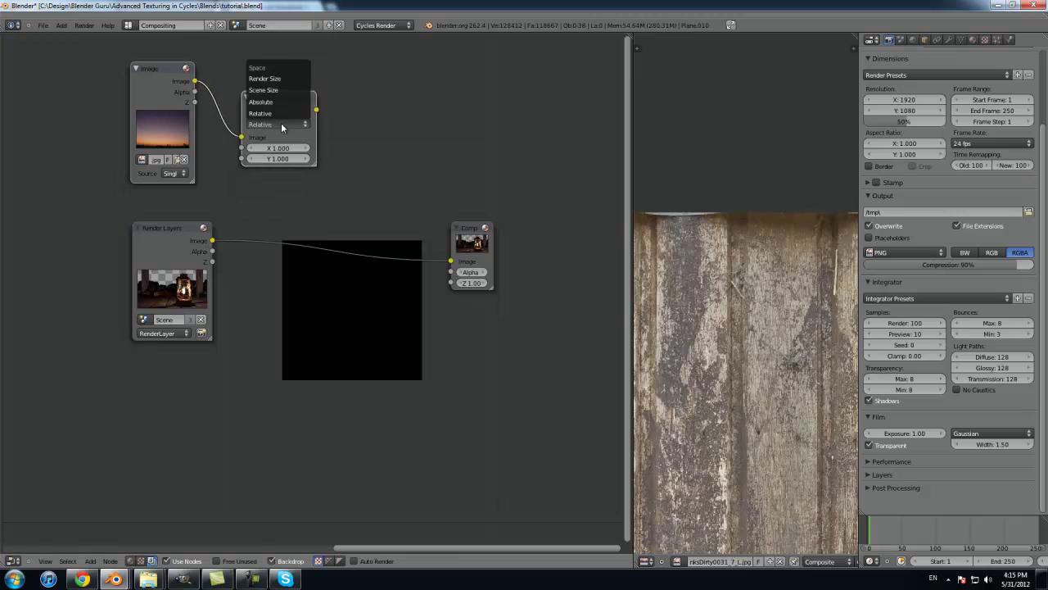
{"action": "left_click", "coordinate": [285, 78]}
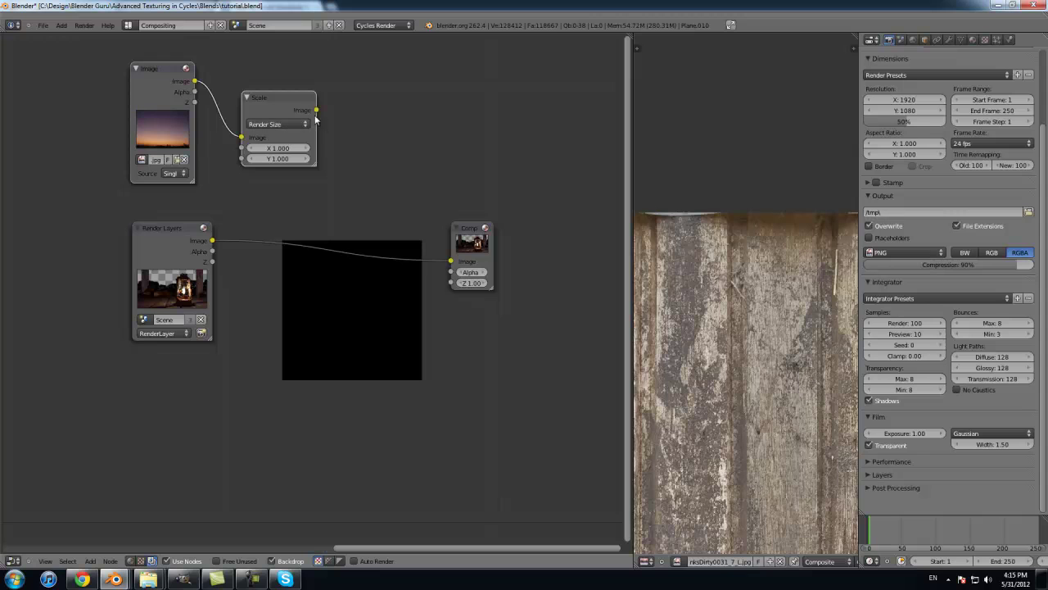
Step: Insert an AlphaOver node between the Render Layers and Composite nodes and connect the Scale output to its second image input
{"action": "left_click_drag", "start_coordinate": [455, 261], "coordinate": [527, 239]}
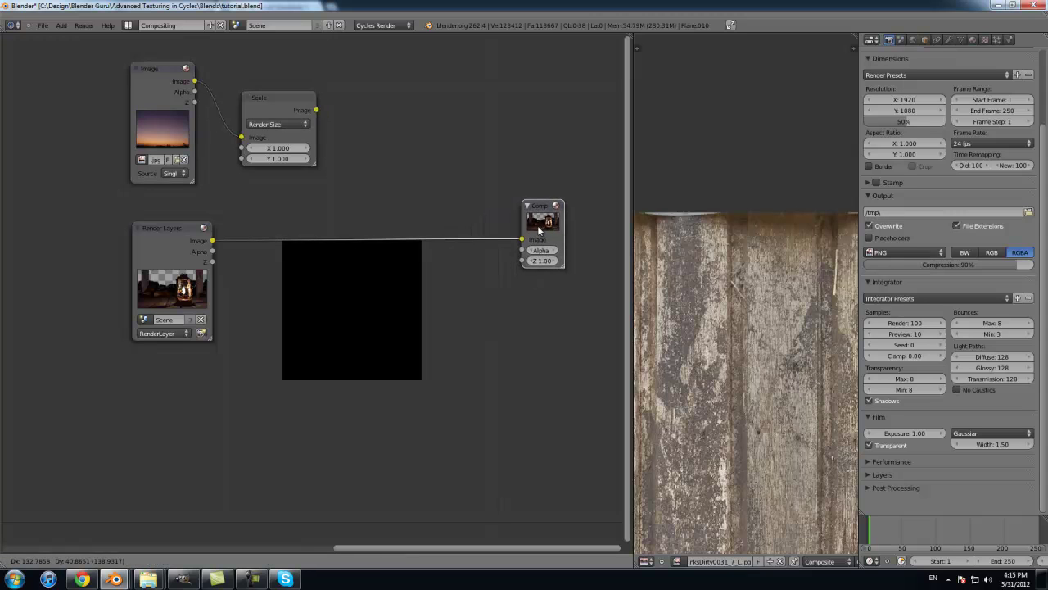
{"action": "key", "text": "shift+a"}
{"action": "mouse_move", "coordinate": [403, 213]}
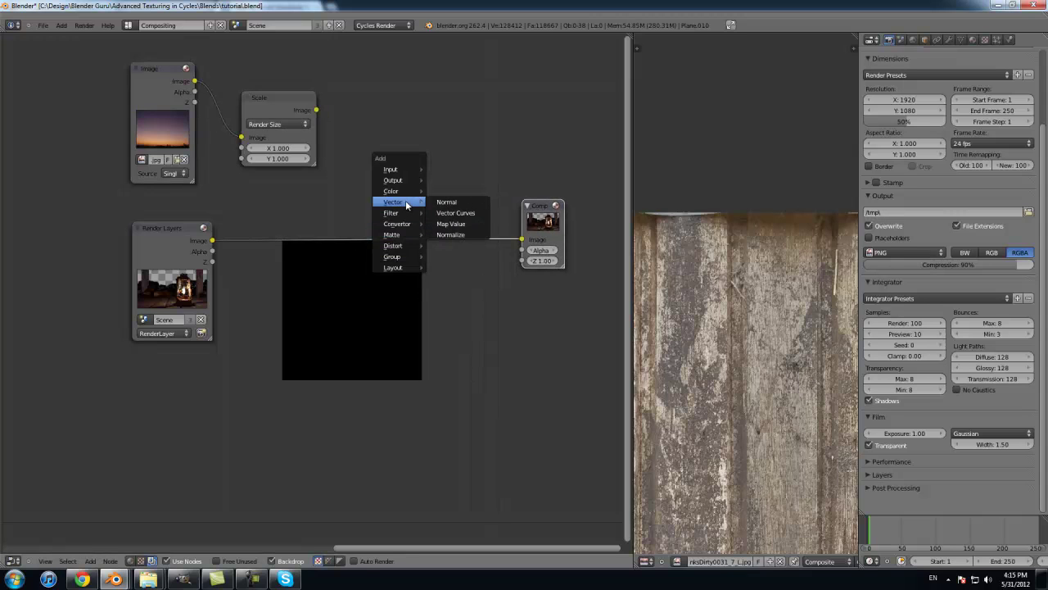
{"action": "mouse_move", "coordinate": [425, 193]}
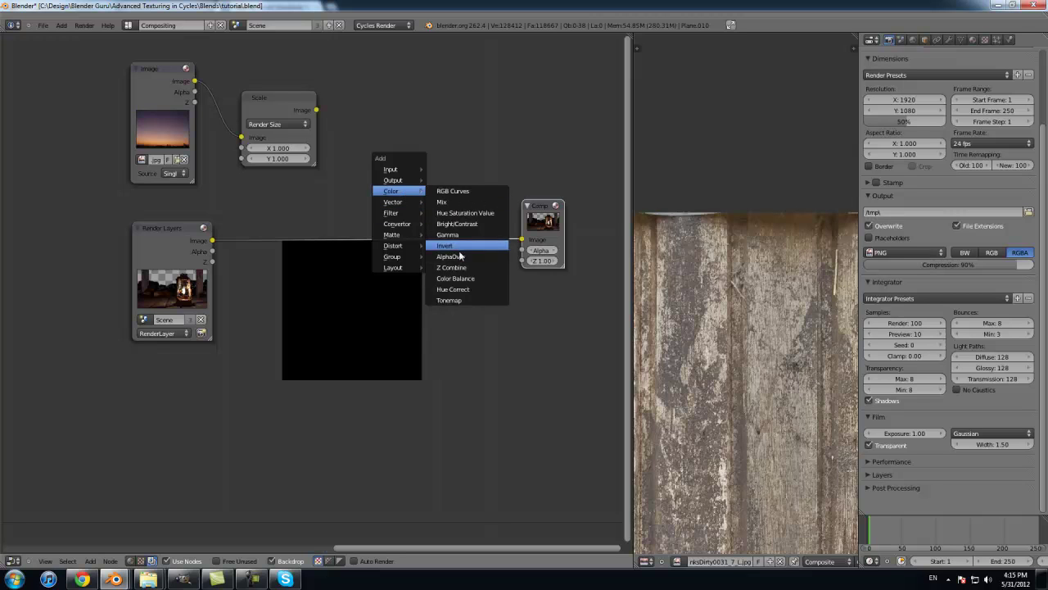
{"action": "left_click", "coordinate": [464, 261]}
{"action": "left_click", "coordinate": [406, 194]}
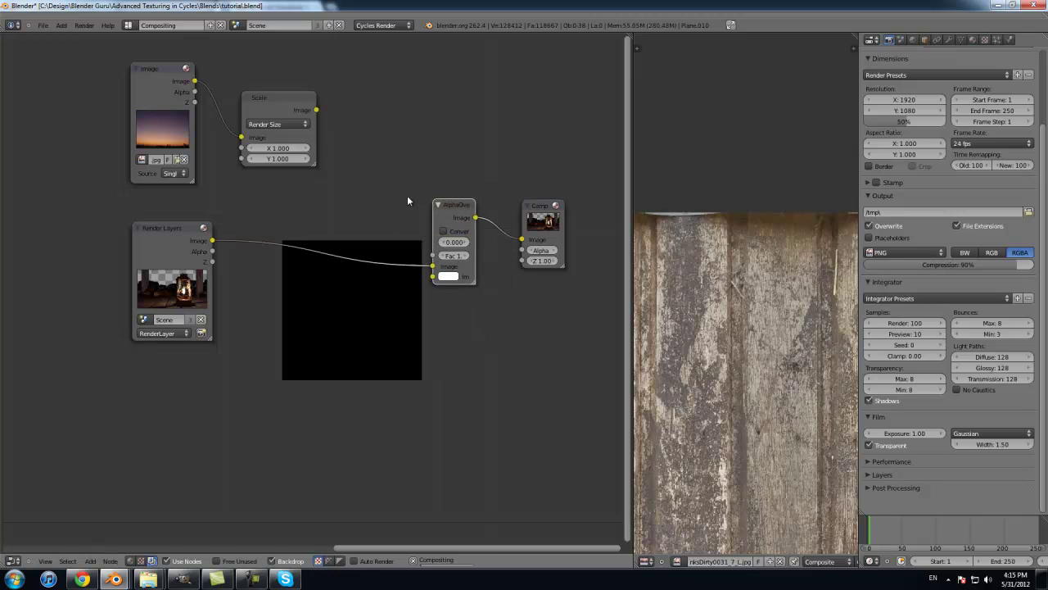
{"action": "left_click_drag", "start_coordinate": [317, 111], "coordinate": [356, 176]}
{"action": "left_click_drag", "start_coordinate": [381, 256], "coordinate": [432, 277]}
Step: Add a Viewer node above the Composite node and feed it the AlphaOver output
{"action": "left_click_drag", "start_coordinate": [543, 214], "coordinate": [557, 264]}
{"action": "key", "text": "shift+a"}
{"action": "mouse_move", "coordinate": [509, 219]}
{"action": "left_click", "coordinate": [569, 236]}
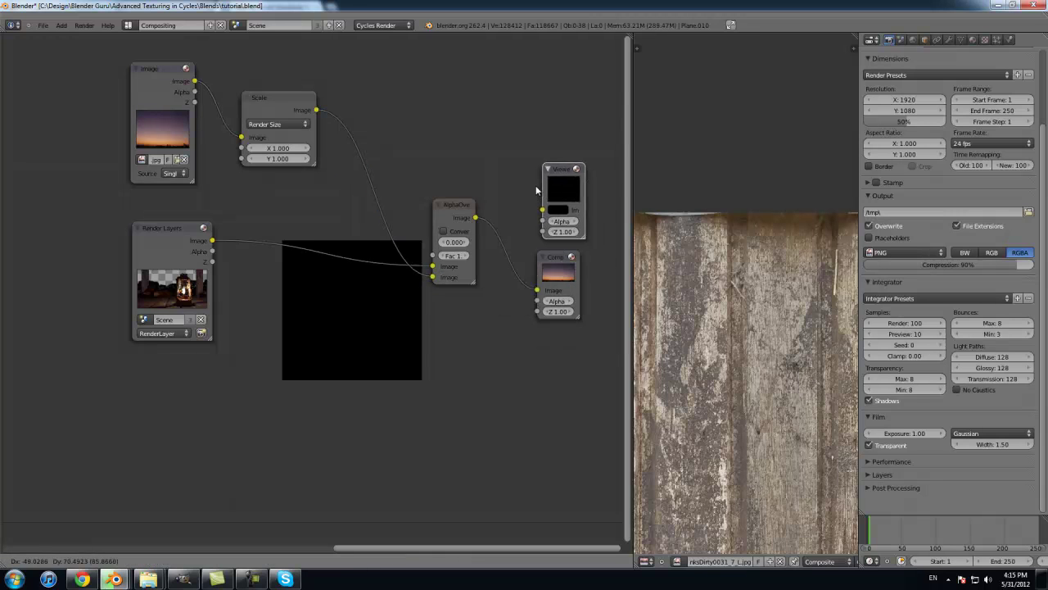
{"action": "left_click", "coordinate": [447, 270]}
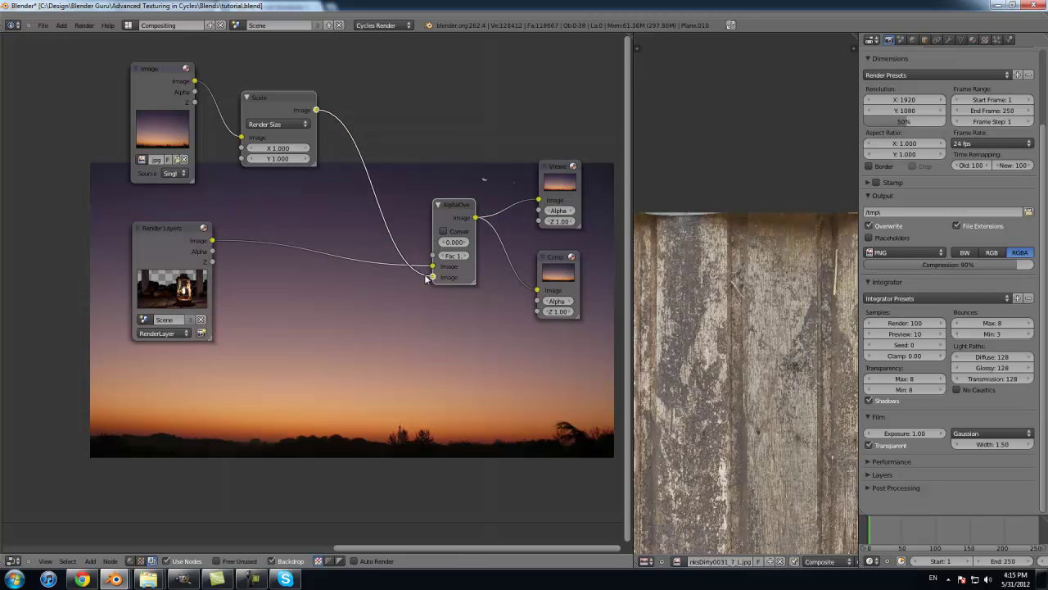
Step: Swap the AlphaOver inputs so the render lies over the sky, and move the Image and Scale nodes away from AlphaOver
{"action": "middle_click_drag", "start_coordinate": [401, 195], "coordinate": [402, 261]}
{"action": "scroll", "coordinate": [402, 260], "scroll_direction": "up", "scroll_amount": 3}
{"action": "left_click_drag", "start_coordinate": [131, 153], "coordinate": [41, 162]}
{"action": "left_click_drag", "start_coordinate": [270, 139], "coordinate": [179, 121]}
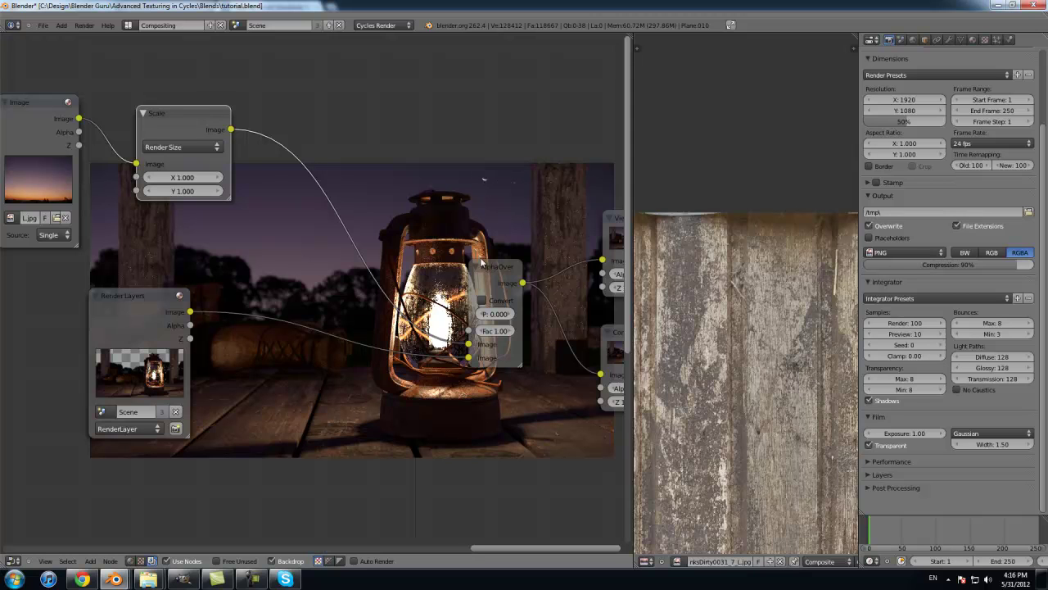
{"action": "scroll", "coordinate": [304, 219], "scroll_direction": "down", "scroll_amount": 1}
{"action": "scroll", "coordinate": [323, 264], "scroll_direction": "up", "scroll_amount": 2}
{"action": "key", "text": "shift+a"}
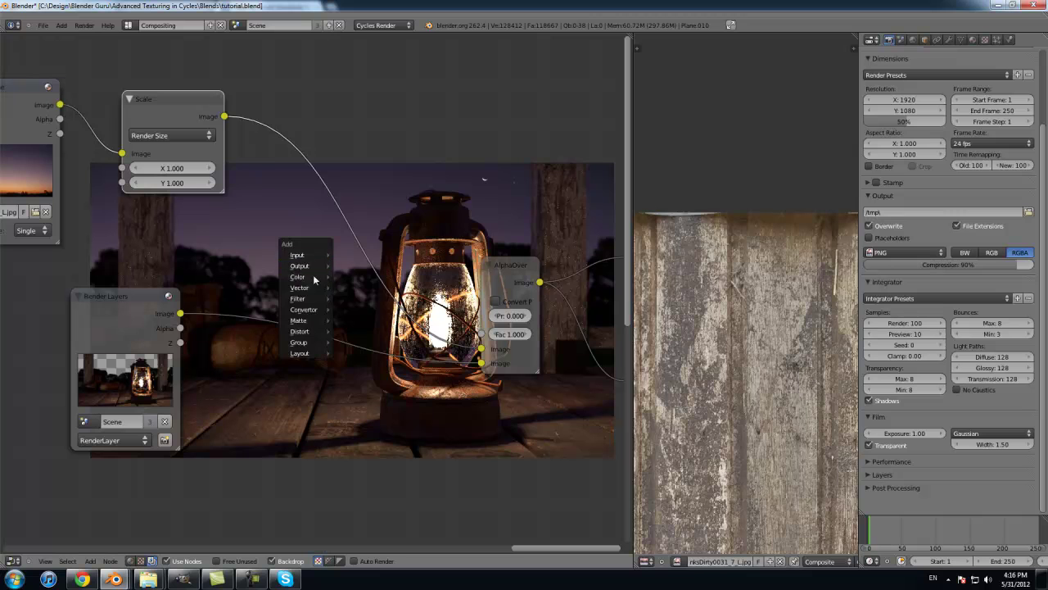
{"action": "mouse_move", "coordinate": [310, 279]}
{"action": "left_click", "coordinate": [351, 283]}
{"action": "key", "text": "x"}
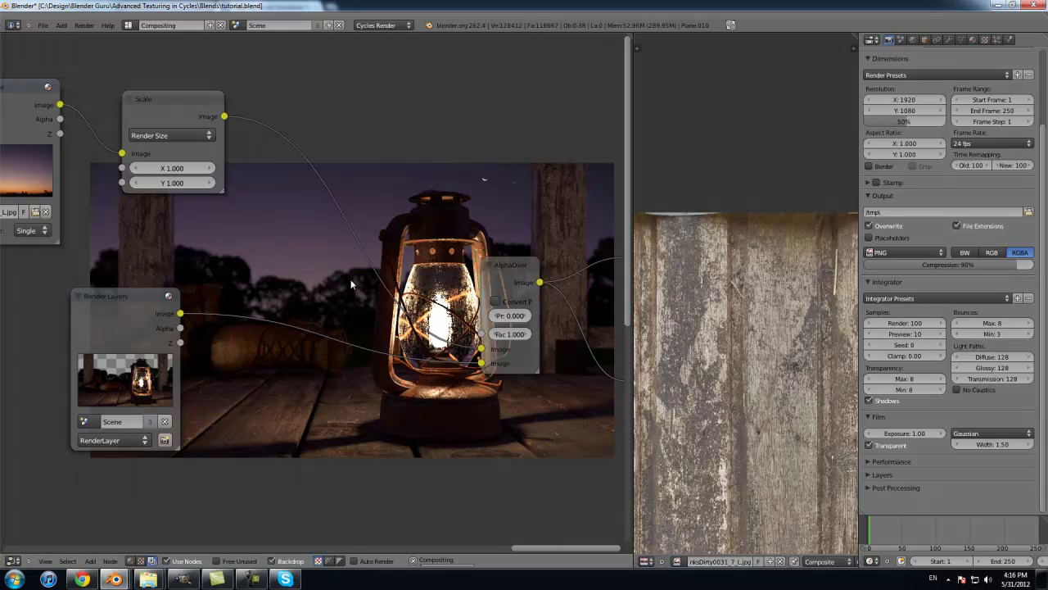
Step: Insert an RGB Curves node between Scale and AlphaOver and lower the curve's upper end point to darken the sky
{"action": "key", "text": "shift+a"}
{"action": "mouse_move", "coordinate": [351, 283]}
{"action": "left_click", "coordinate": [384, 281]}
{"action": "left_click", "coordinate": [291, 84]}
{"action": "left_click_drag", "start_coordinate": [423, 94], "coordinate": [423, 180]}
{"action": "middle_click_drag", "start_coordinate": [489, 217], "coordinate": [244, 311]}
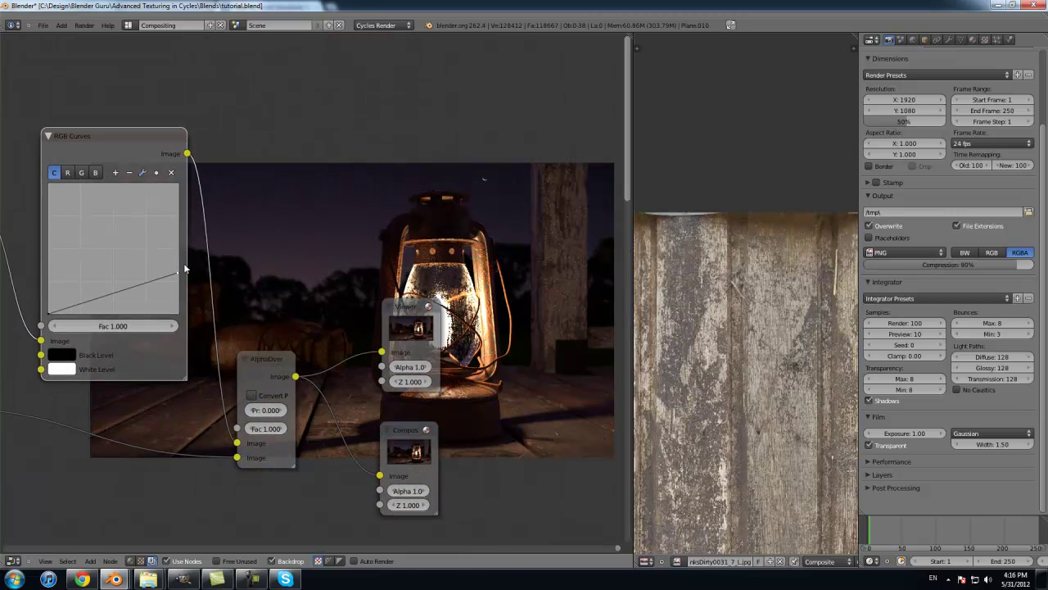
{"action": "left_click_drag", "start_coordinate": [179, 275], "coordinate": [181, 283]}
Step: Move the Composite and Viewer nodes well away from the AlphaOver node to make room for more nodes
{"action": "scroll", "coordinate": [293, 310], "scroll_direction": "down", "scroll_amount": 1}
{"action": "scroll", "coordinate": [292, 310], "scroll_direction": "down", "scroll_amount": 1}
{"action": "middle_click_drag", "start_coordinate": [224, 287], "coordinate": [87, 310]}
{"action": "middle_click_drag", "start_coordinate": [179, 328], "coordinate": [369, 175]}
{"action": "scroll", "coordinate": [374, 314], "scroll_direction": "up", "scroll_amount": 2}
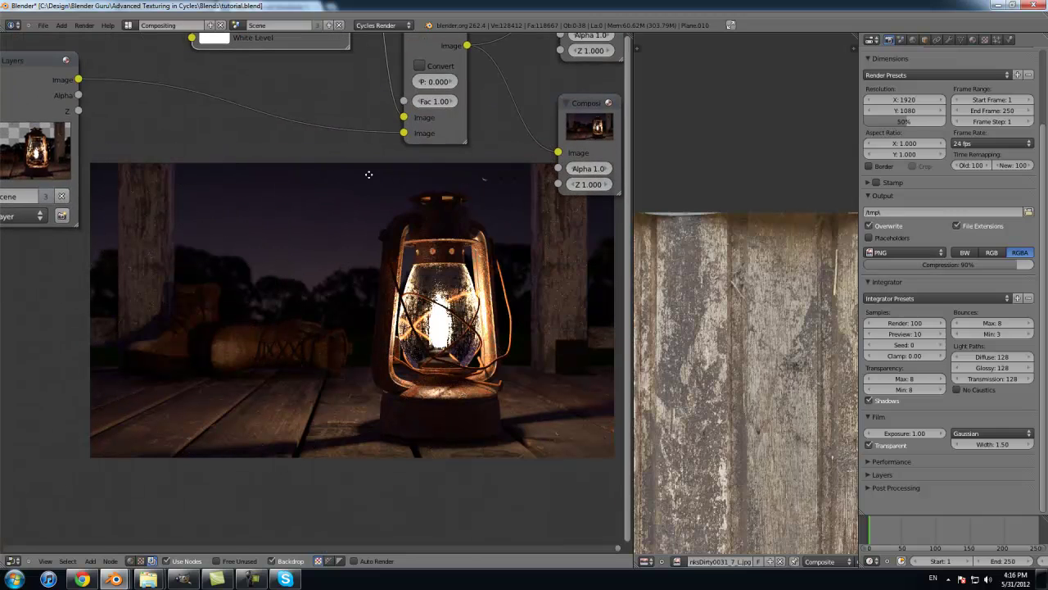
{"action": "scroll", "coordinate": [344, 320], "scroll_direction": "down", "scroll_amount": 3}
{"action": "middle_click_drag", "start_coordinate": [344, 320], "coordinate": [449, 272]}
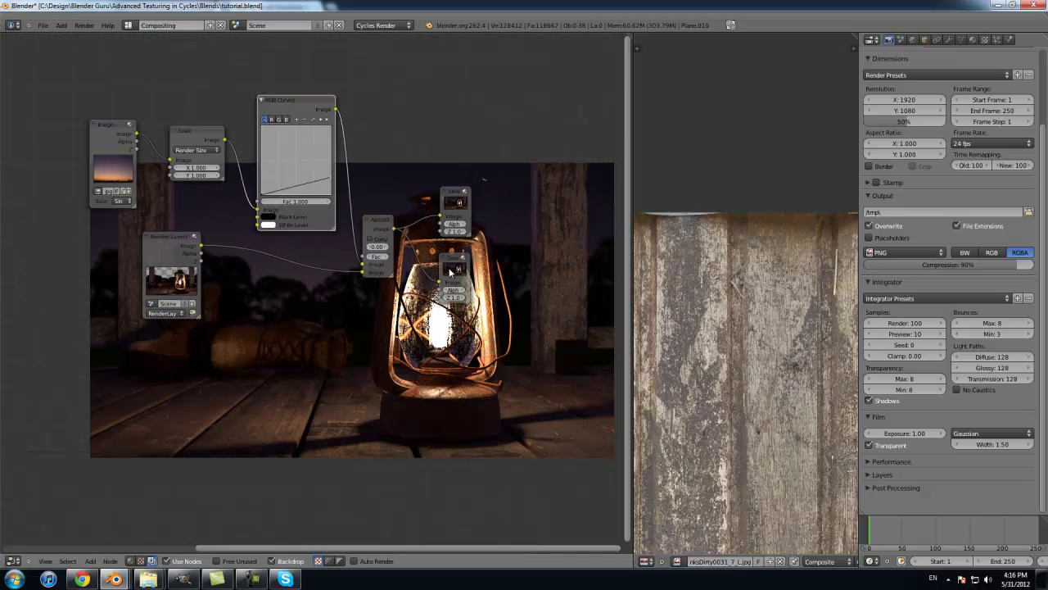
{"action": "left_click_drag", "start_coordinate": [450, 273], "coordinate": [578, 279]}
{"action": "left_click_drag", "start_coordinate": [456, 208], "coordinate": [579, 211]}
{"action": "scroll", "coordinate": [398, 251], "scroll_direction": "down", "scroll_amount": 2}
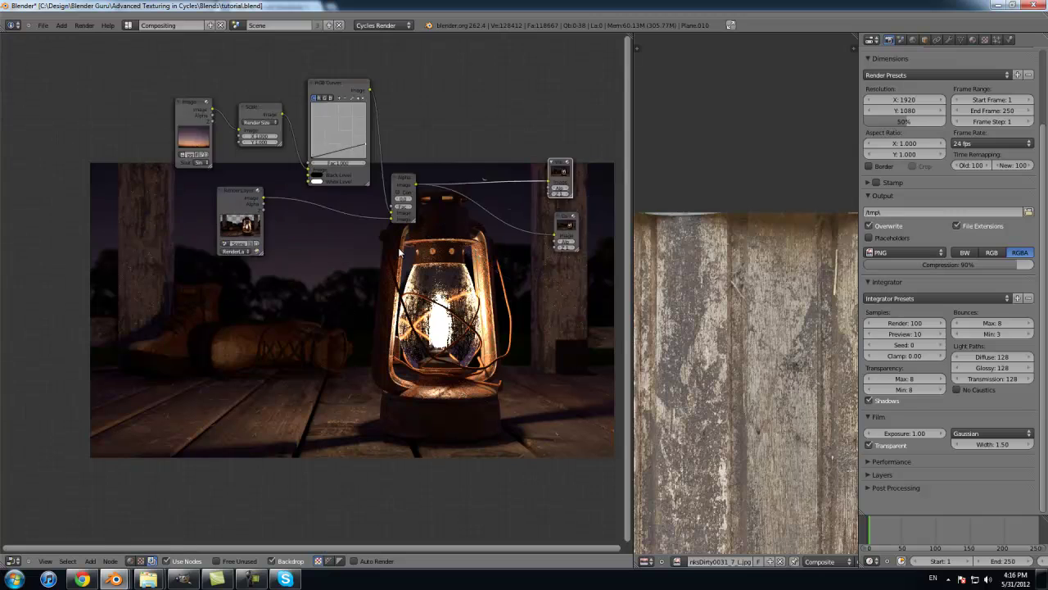
Step: Add a second Render Layers node below the first, set it to the Flame layer and preview it in the Viewer
{"action": "scroll", "coordinate": [398, 247], "scroll_direction": "up", "scroll_amount": 2}
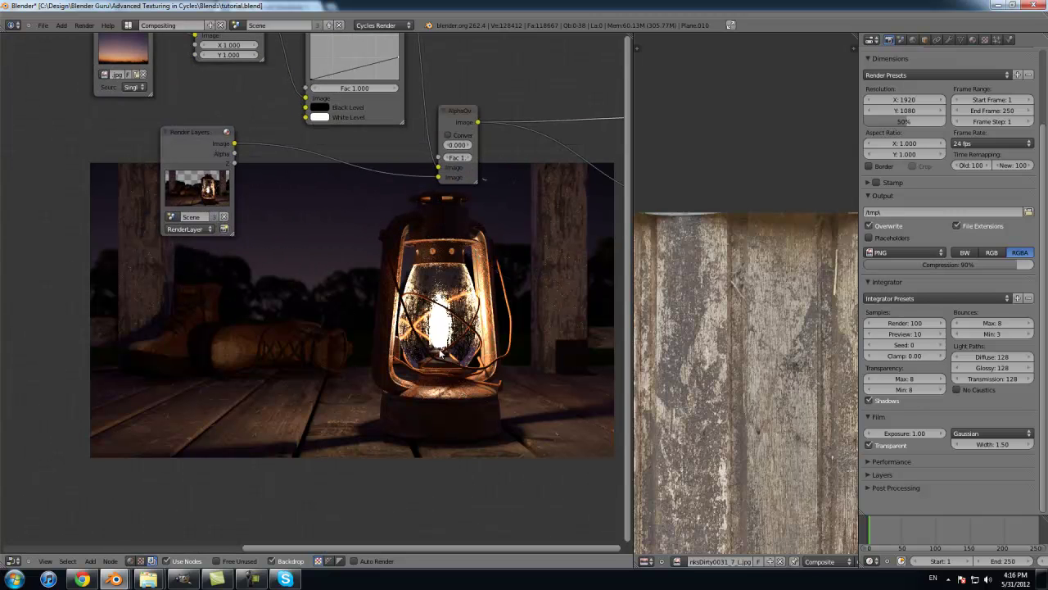
{"action": "key", "text": "shift+a"}
{"action": "mouse_move", "coordinate": [201, 267]}
{"action": "left_click", "coordinate": [255, 265]}
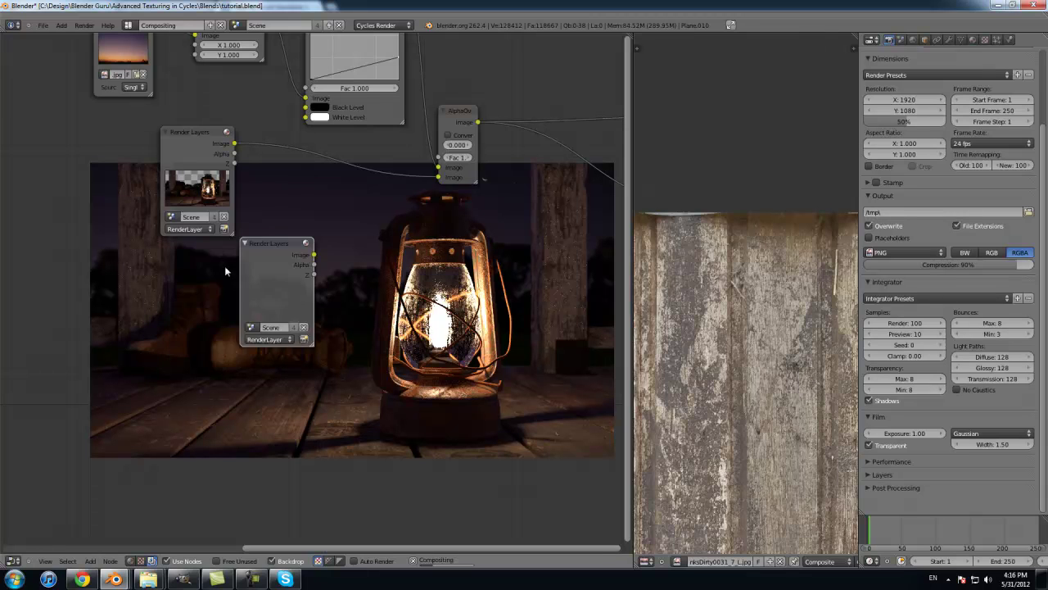
{"action": "left_click", "coordinate": [192, 353]}
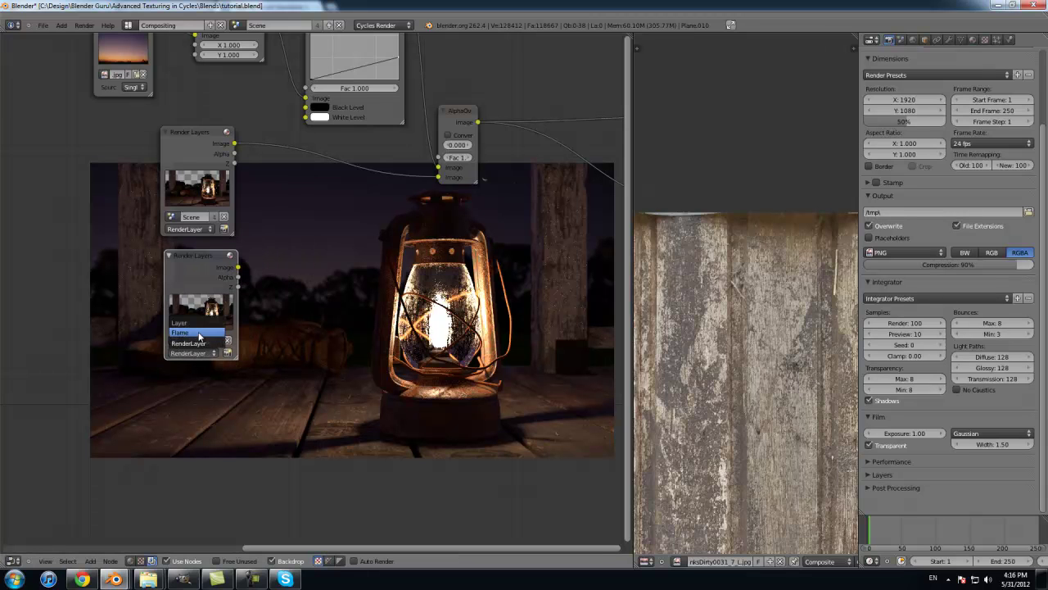
{"action": "left_click", "coordinate": [204, 333]}
{"action": "left_click", "coordinate": [216, 316], "text": "ctrl+shift"}
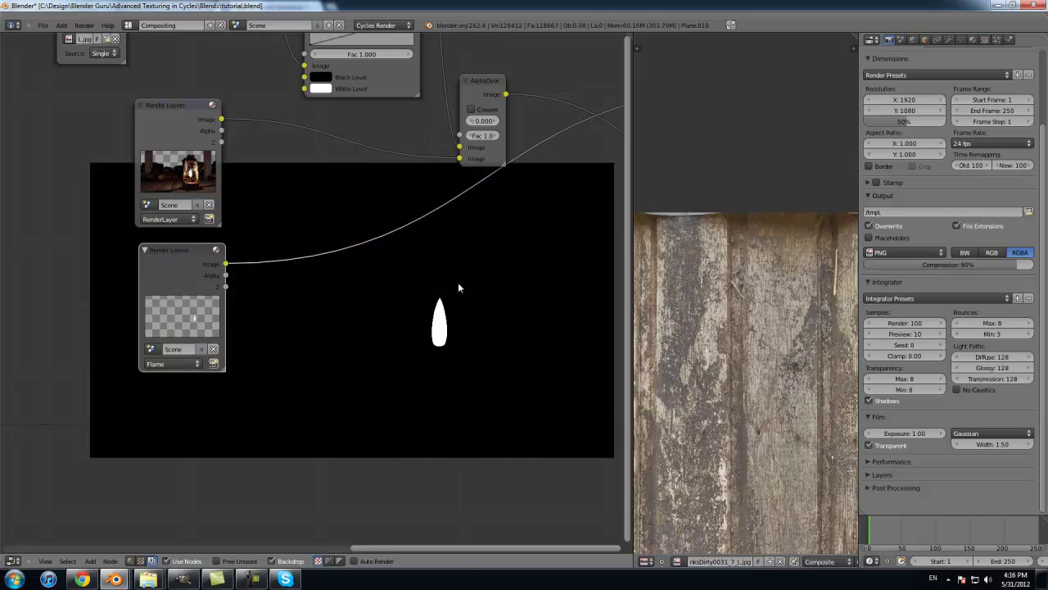
Step: Insert a Blur node between the Flame Render Layers node and the Viewer
{"action": "middle_click_drag", "start_coordinate": [459, 286], "coordinate": [396, 210]}
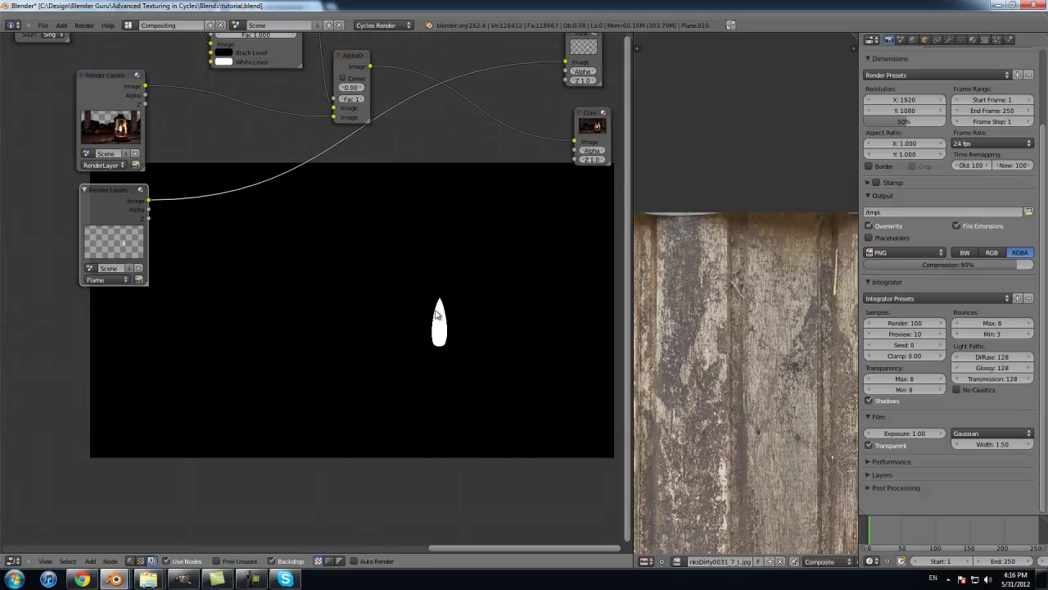
{"action": "scroll", "coordinate": [318, 252], "scroll_direction": "down", "scroll_amount": 2}
{"action": "scroll", "coordinate": [318, 252], "scroll_direction": "up", "scroll_amount": 1}
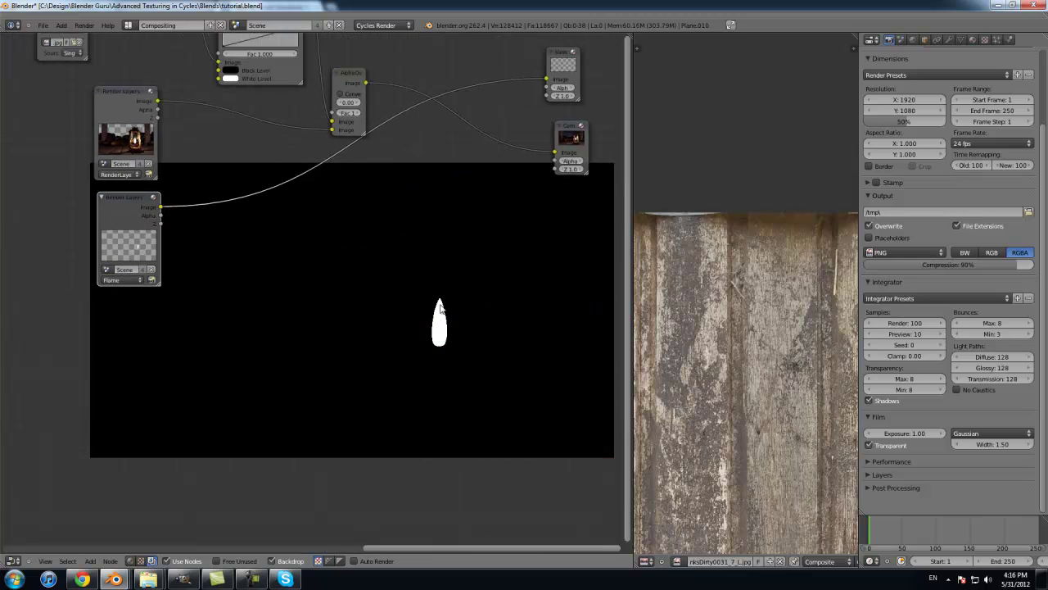
{"action": "key", "text": "shift+a"}
{"action": "mouse_move", "coordinate": [217, 314]}
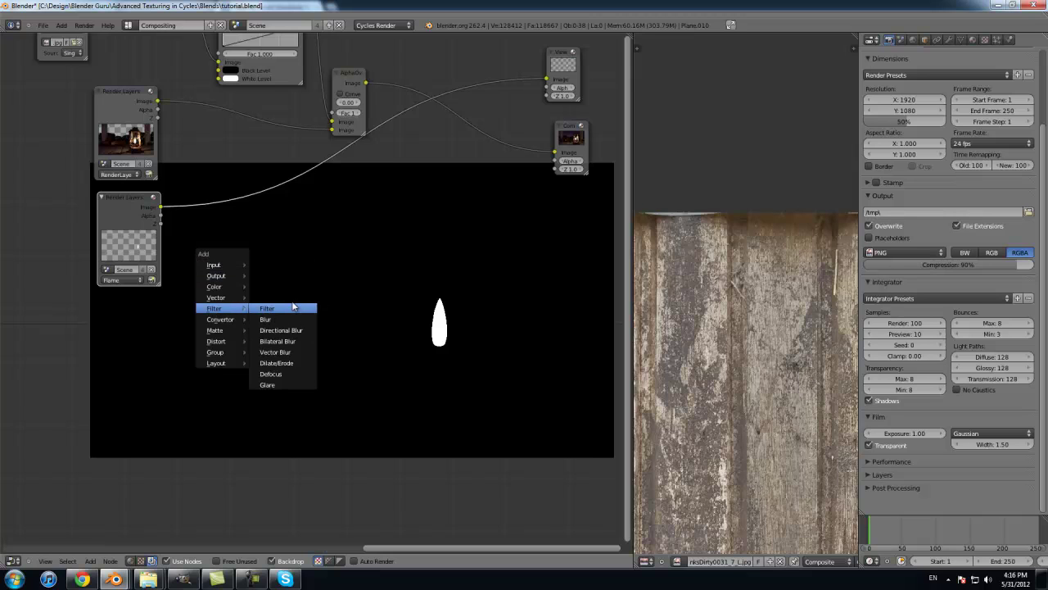
{"action": "left_click", "coordinate": [290, 318]}
{"action": "left_click", "coordinate": [209, 209]}
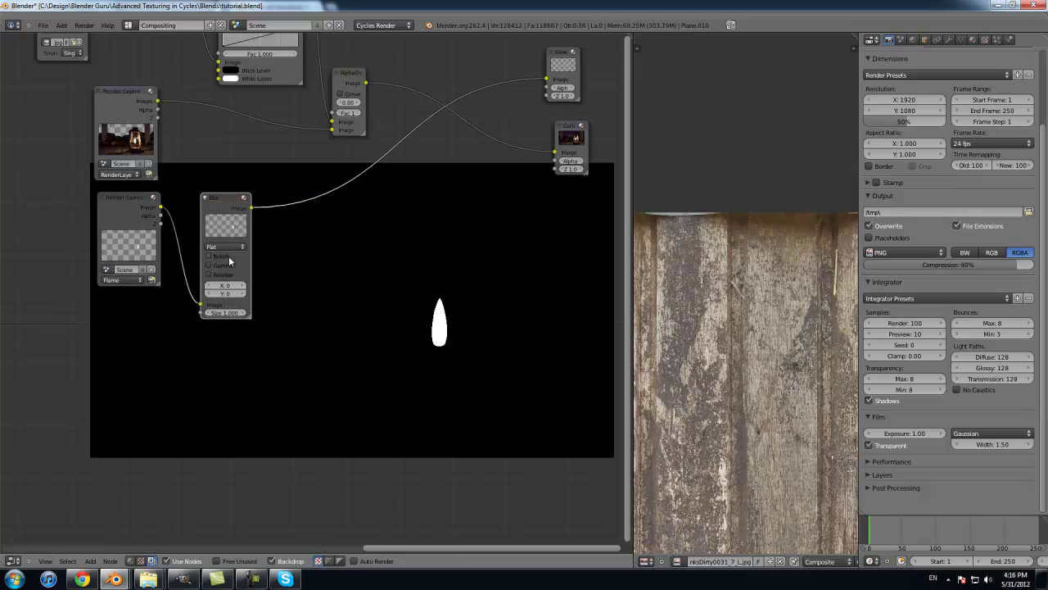
Step: Set the Blur node to Fast Gaussian with Relative enabled and 10% blur in both X and Y
{"action": "left_click", "coordinate": [225, 246]}
{"action": "left_click", "coordinate": [225, 191]}
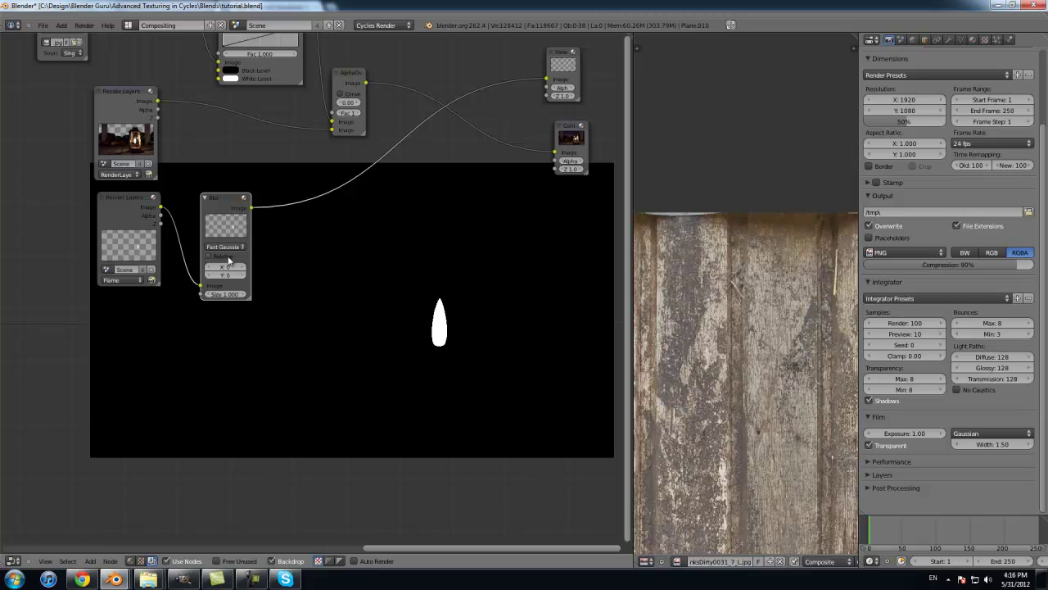
{"action": "left_click", "coordinate": [228, 257]}
{"action": "left_click", "coordinate": [237, 277]}
{"action": "key", "text": "Return"}
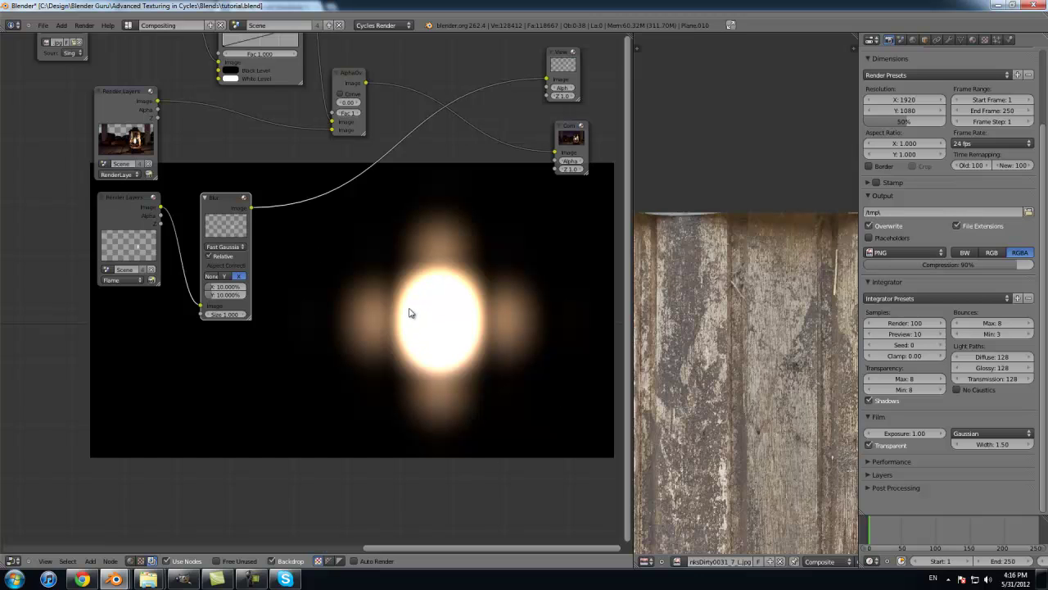
Step: Shift the Flame Render Layers node and the Blur node back to free space after the blur
{"action": "scroll", "coordinate": [271, 257], "scroll_direction": "up", "scroll_amount": 3}
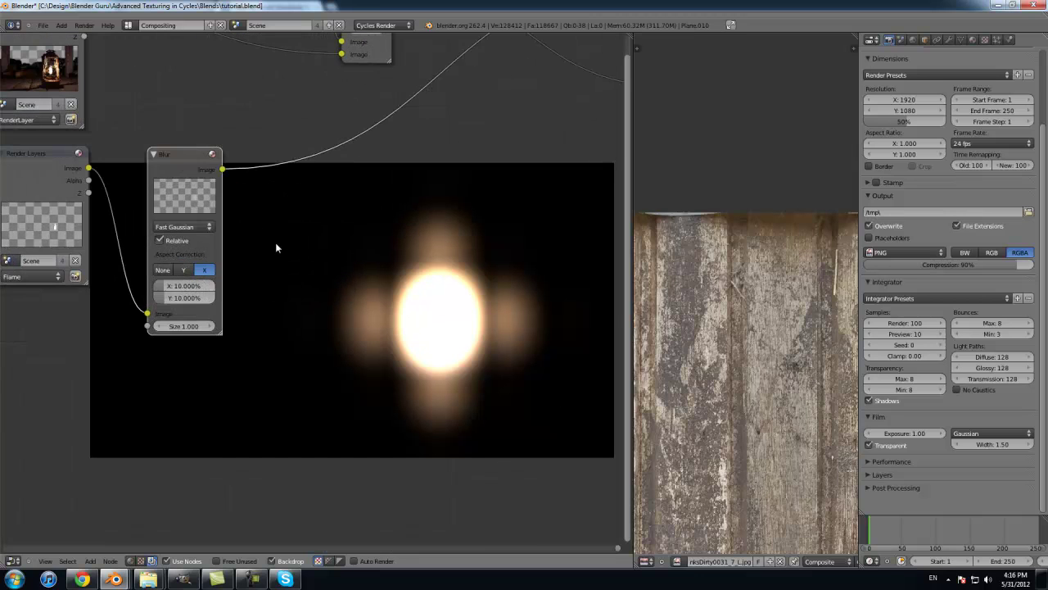
{"action": "middle_click_drag", "start_coordinate": [276, 246], "coordinate": [328, 246]}
{"action": "left_click_drag", "start_coordinate": [90, 176], "coordinate": [54, 164]}
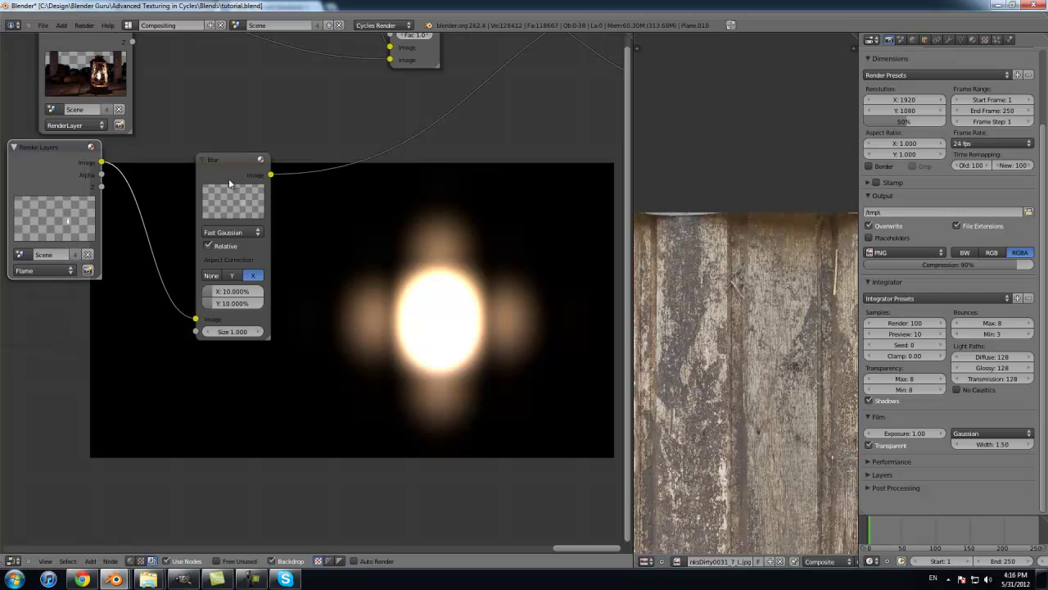
{"action": "left_click_drag", "start_coordinate": [228, 179], "coordinate": [156, 180]}
{"action": "key", "text": "shift+a"}
{"action": "mouse_move", "coordinate": [159, 184]}
{"action": "mouse_move", "coordinate": [151, 162]}
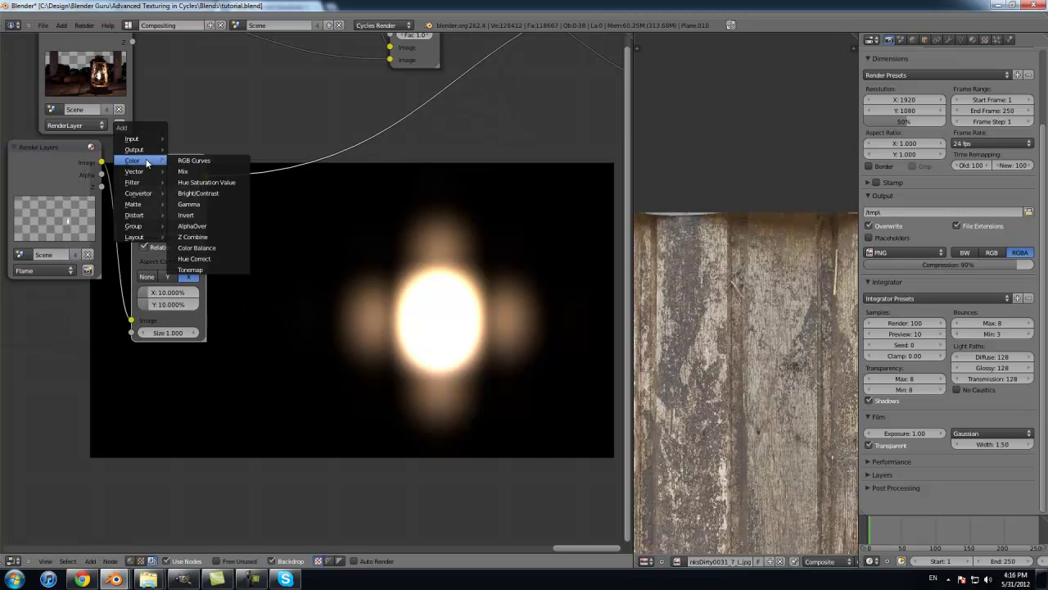
{"action": "left_click", "coordinate": [184, 164]}
{"action": "key", "text": "x"}
Step: Insert a Mix node between the Blur node and the Viewer
{"action": "key", "text": "shift+a"}
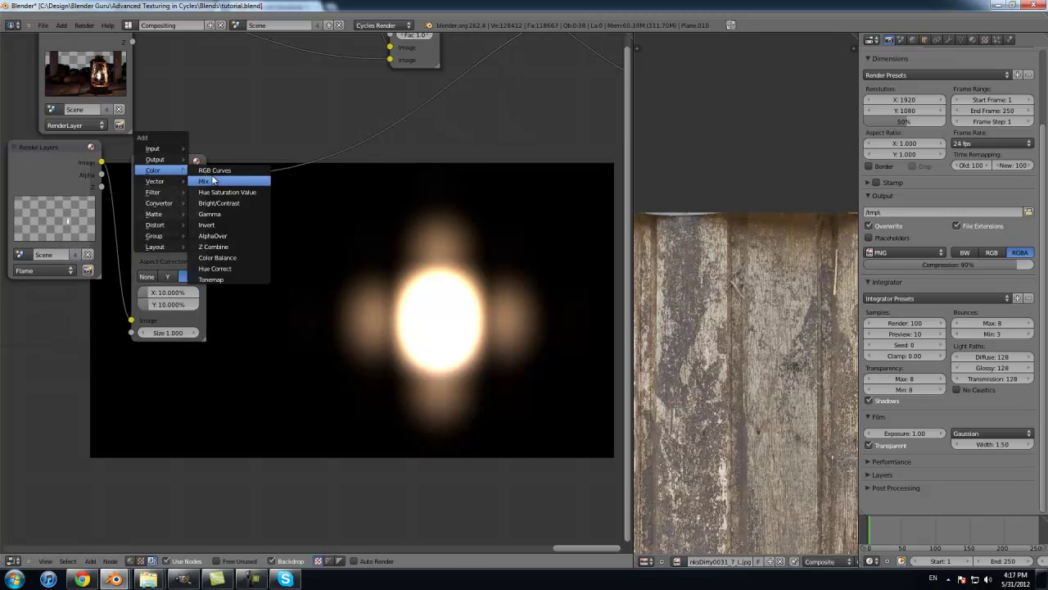
{"action": "left_click", "coordinate": [215, 179]}
{"action": "left_click_drag", "start_coordinate": [227, 188], "coordinate": [255, 183]}
Step: Connect the Blur output to the Mix node's second image input and set the first image input's colour to black
{"action": "left_click", "coordinate": [268, 207]}
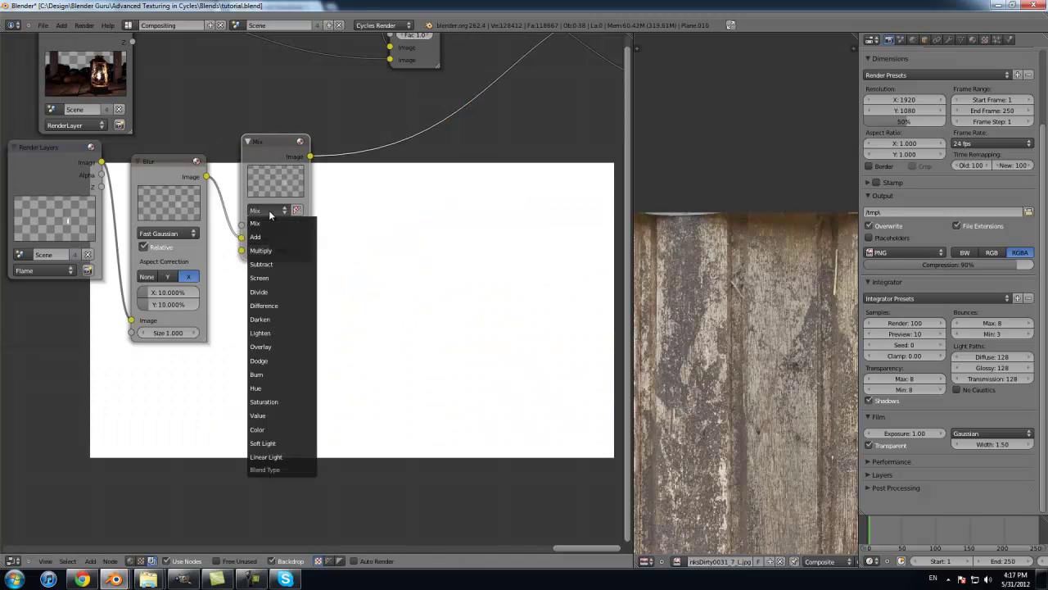
{"action": "left_click", "coordinate": [258, 247]}
{"action": "left_click", "coordinate": [354, 161]}
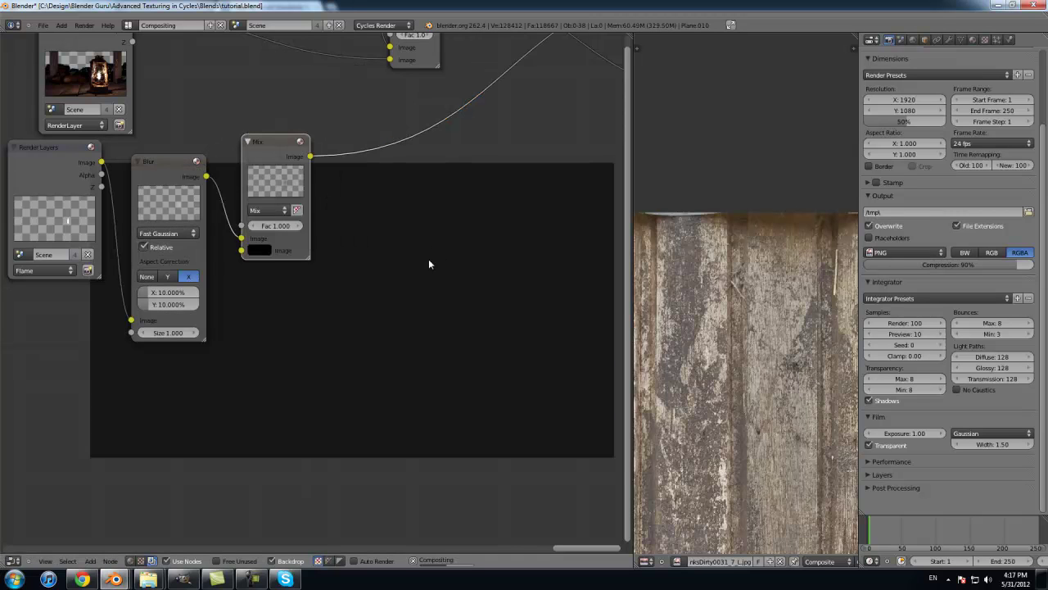
{"action": "left_click_drag", "start_coordinate": [242, 238], "coordinate": [295, 234]}
{"action": "left_click", "coordinate": [278, 220]}
{"action": "left_click", "coordinate": [372, 131]}
Step: Lower the Mix node's factor to 0.200 to weaken the flame glow
{"action": "left_click", "coordinate": [276, 210]}
{"action": "left_click", "coordinate": [276, 210]}
{"action": "left_click", "coordinate": [276, 210]}
{"action": "left_click", "coordinate": [276, 209]}
{"action": "left_click", "coordinate": [276, 210]}
{"action": "left_click", "coordinate": [275, 210]}
{"action": "left_click", "coordinate": [276, 210]}
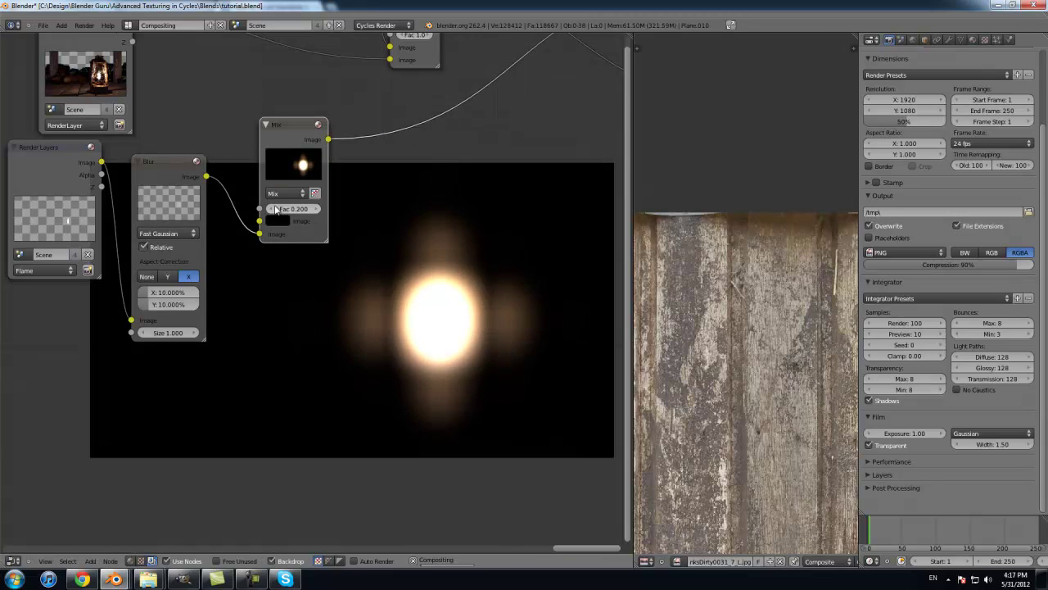
Step: Set the flame glow Mix node's factor to 0.030
{"action": "left_click", "coordinate": [276, 210]}
{"action": "left_click", "coordinate": [276, 210]}
{"action": "left_click", "coordinate": [276, 210]}
{"action": "left_click", "coordinate": [304, 208]}
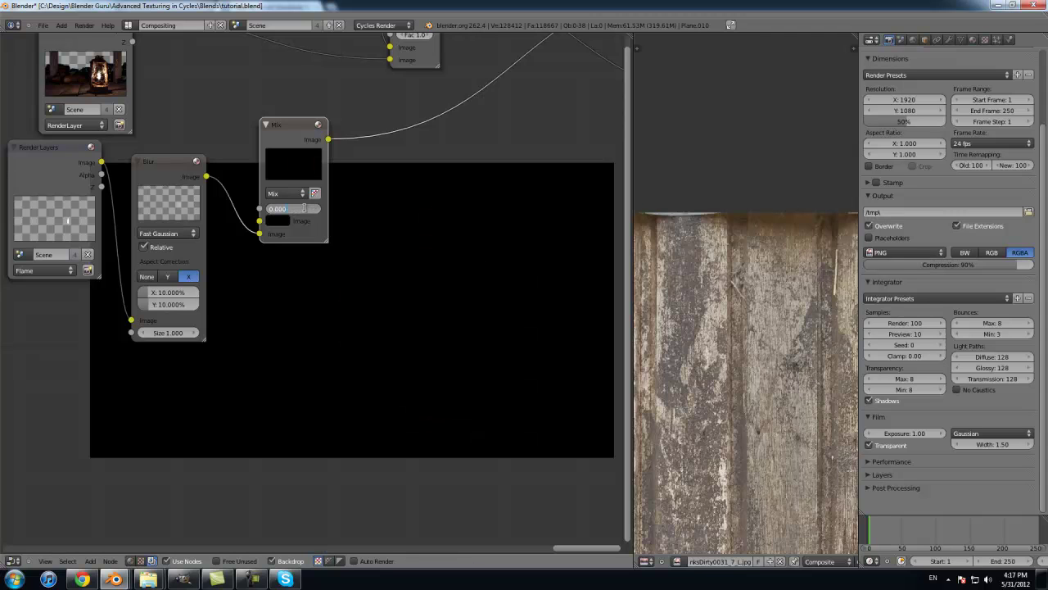
{"action": "type", "text": "0.03"}
{"action": "key", "text": "Return"}
{"action": "middle_click_drag", "start_coordinate": [443, 299], "coordinate": [427, 281]}
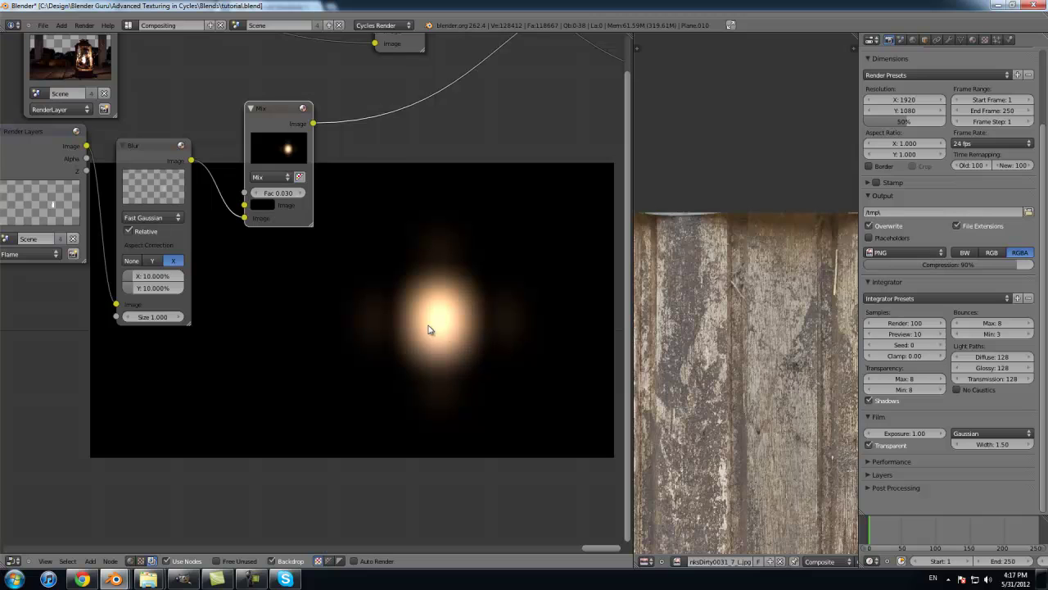
{"action": "left_click", "coordinate": [287, 192]}
{"action": "key", "text": "Return"}
{"action": "middle_click_drag", "start_coordinate": [366, 197], "coordinate": [304, 135]}
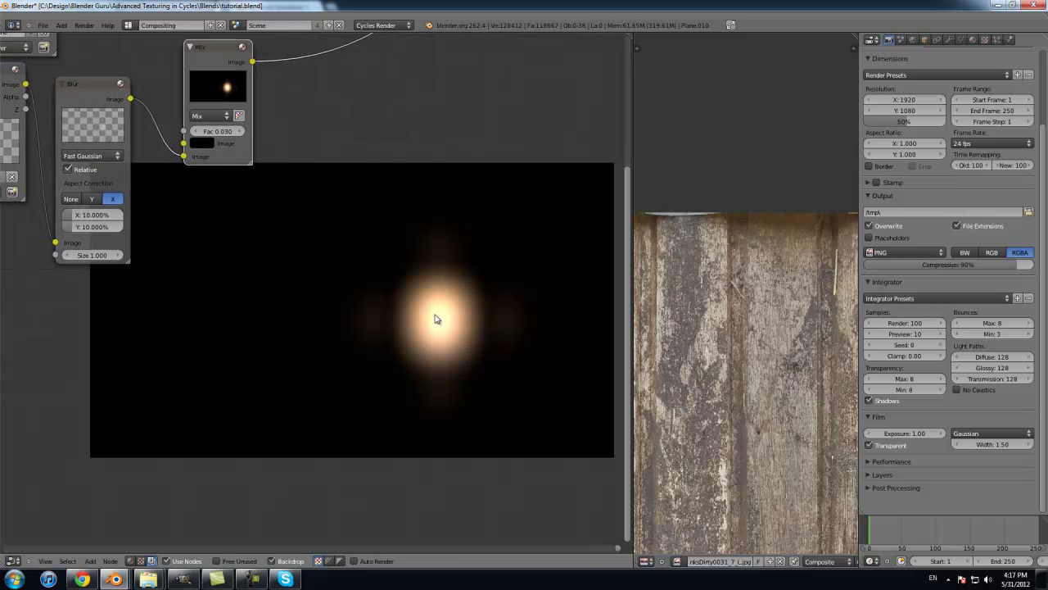
Step: Add a Glare node below the Blur node, feed it the Flame render layer's image and show its output in the Viewer
{"action": "scroll", "coordinate": [478, 249], "scroll_direction": "down", "scroll_amount": 2}
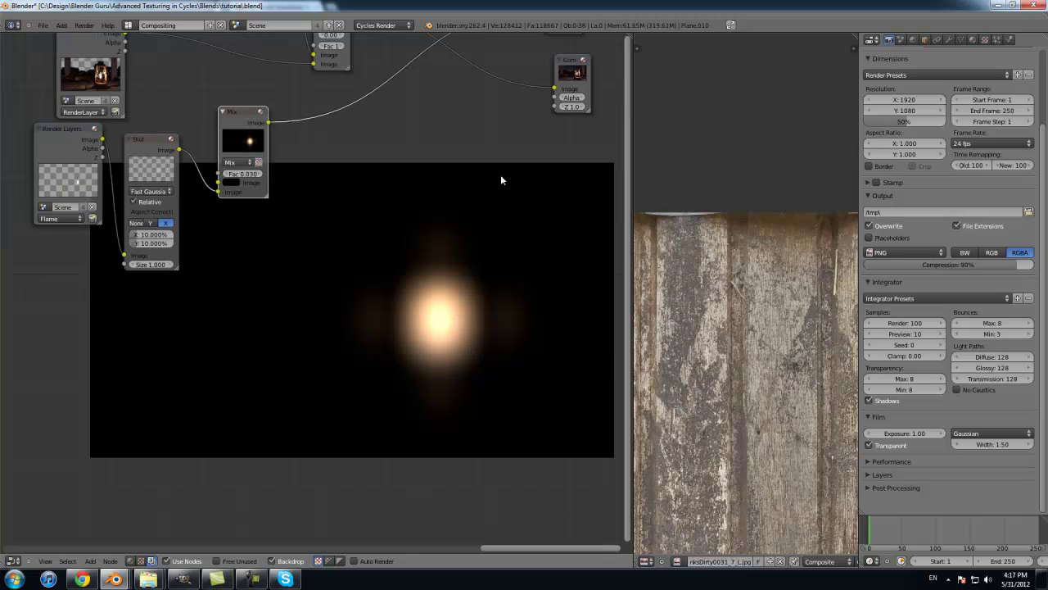
{"action": "left_click_drag", "start_coordinate": [249, 152], "coordinate": [245, 169]}
{"action": "middle_click_drag", "start_coordinate": [245, 169], "coordinate": [351, 125]}
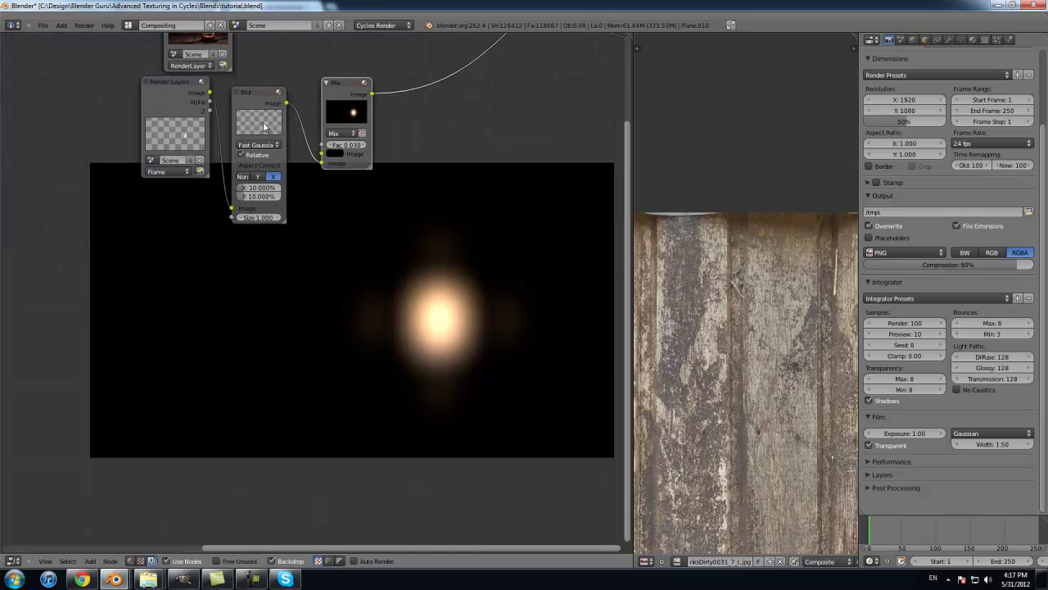
{"action": "key", "text": "shift+a"}
{"action": "mouse_move", "coordinate": [266, 291]}
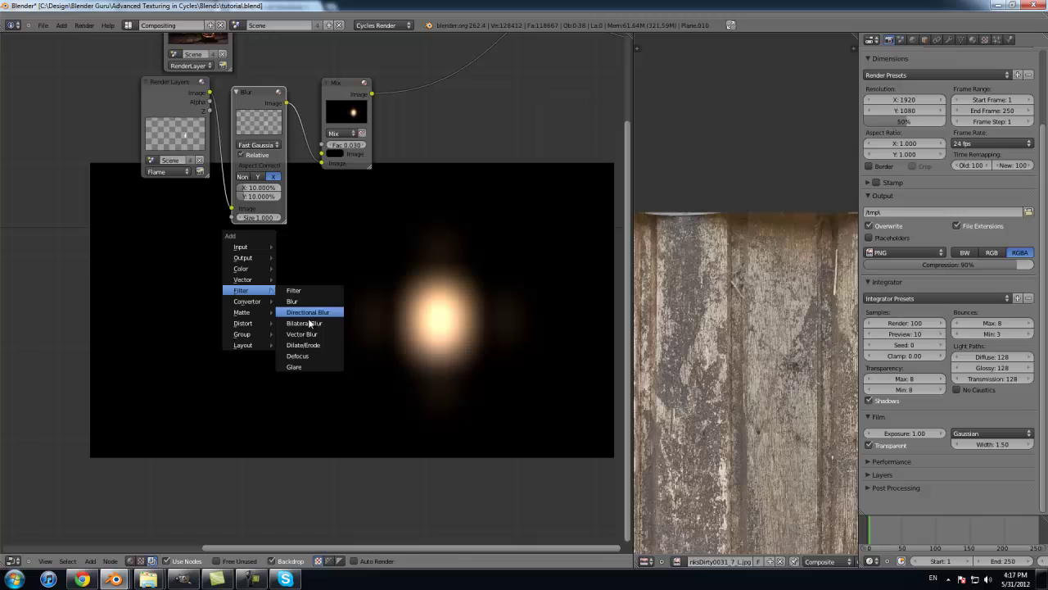
{"action": "left_click", "coordinate": [298, 366]}
{"action": "left_click", "coordinate": [230, 229]}
{"action": "left_click_drag", "start_coordinate": [210, 92], "coordinate": [236, 365]}
{"action": "left_click", "coordinate": [278, 248], "text": "ctrl+shift"}
Step: Set the Glare node to 16 streaks, 5 iterations and a mix of 1.000
{"action": "scroll", "coordinate": [336, 248], "scroll_direction": "up", "scroll_amount": 3}
{"action": "left_click", "coordinate": [196, 283]}
{"action": "type", "text": "16"}
{"action": "key", "text": "Return"}
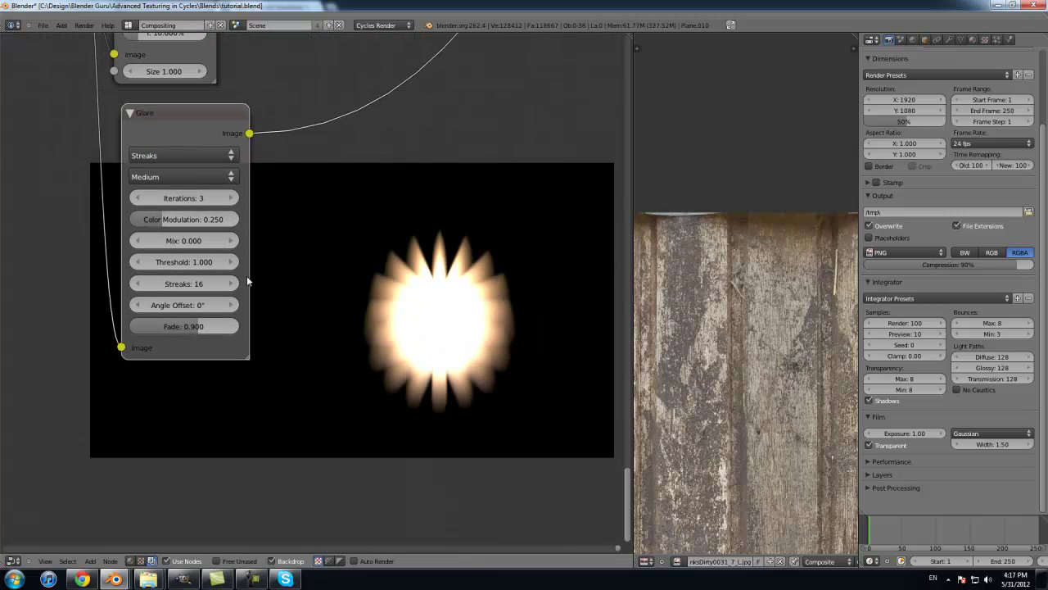
{"action": "left_click_drag", "start_coordinate": [199, 198], "coordinate": [318, 199]}
{"action": "left_click", "coordinate": [196, 241]}
{"action": "type", "text": "1"}
{"action": "key", "text": "Return"}
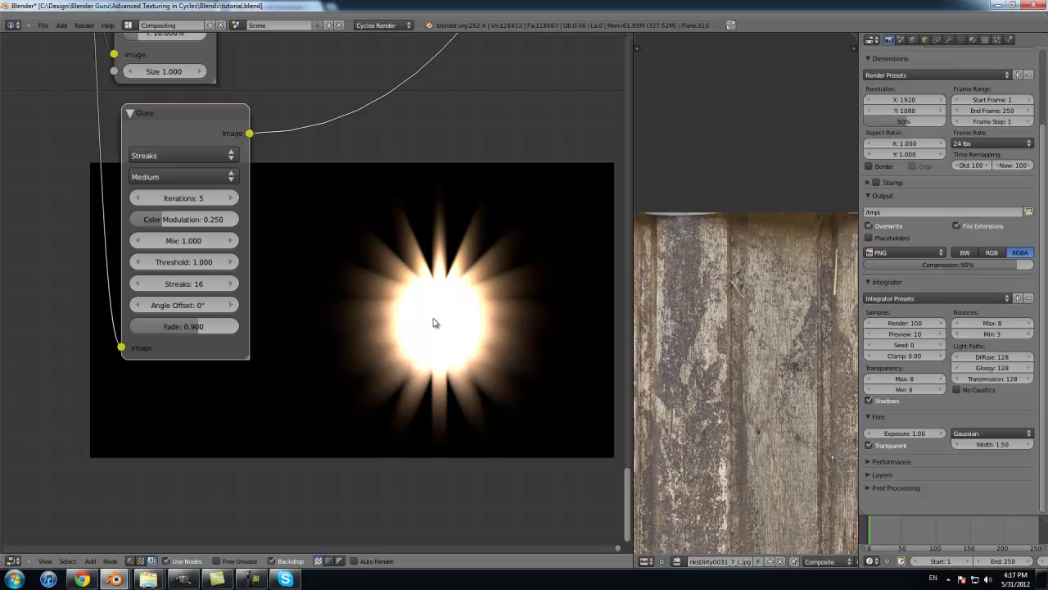
Step: Set the Glare node's colour modulation to 0.600, threshold to 15.916 and angle offset to 12°
{"action": "left_click_drag", "start_coordinate": [188, 219], "coordinate": [284, 218]}
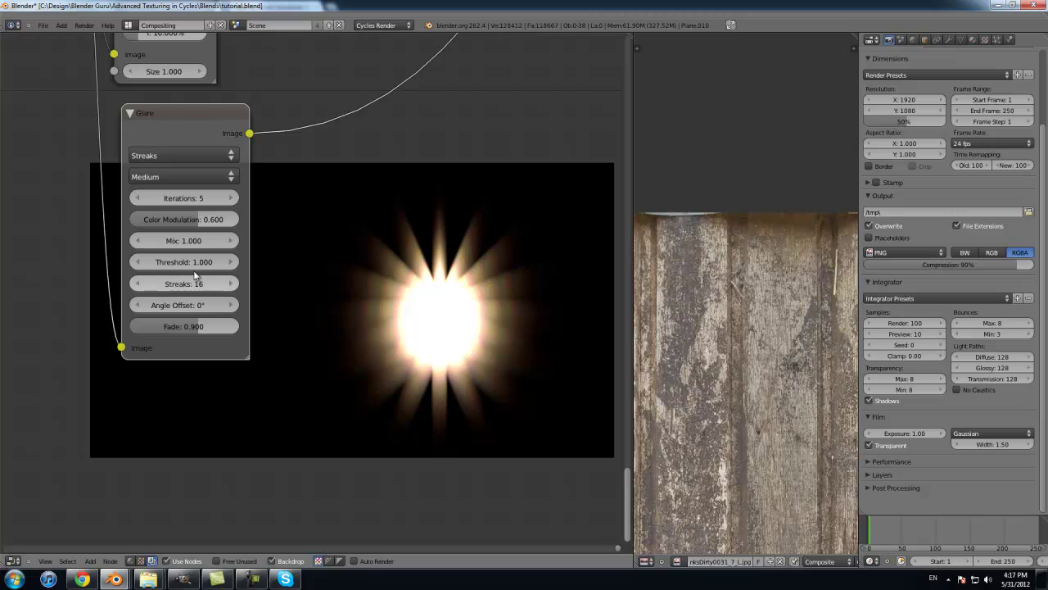
{"action": "left_click_drag", "start_coordinate": [197, 262], "coordinate": [279, 261]}
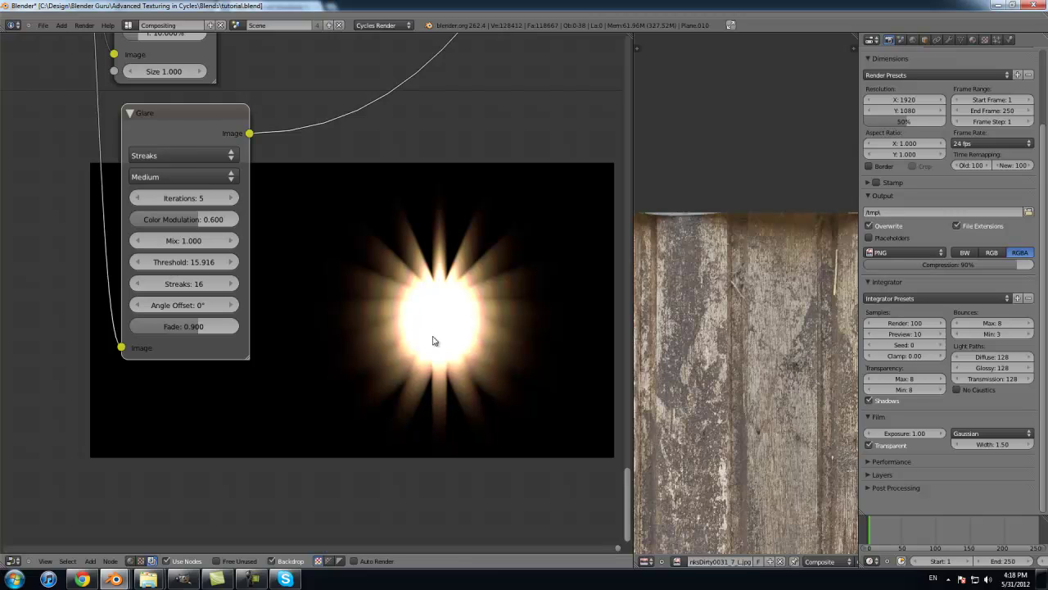
{"action": "left_click", "coordinate": [207, 305]}
{"action": "key", "text": "Return"}
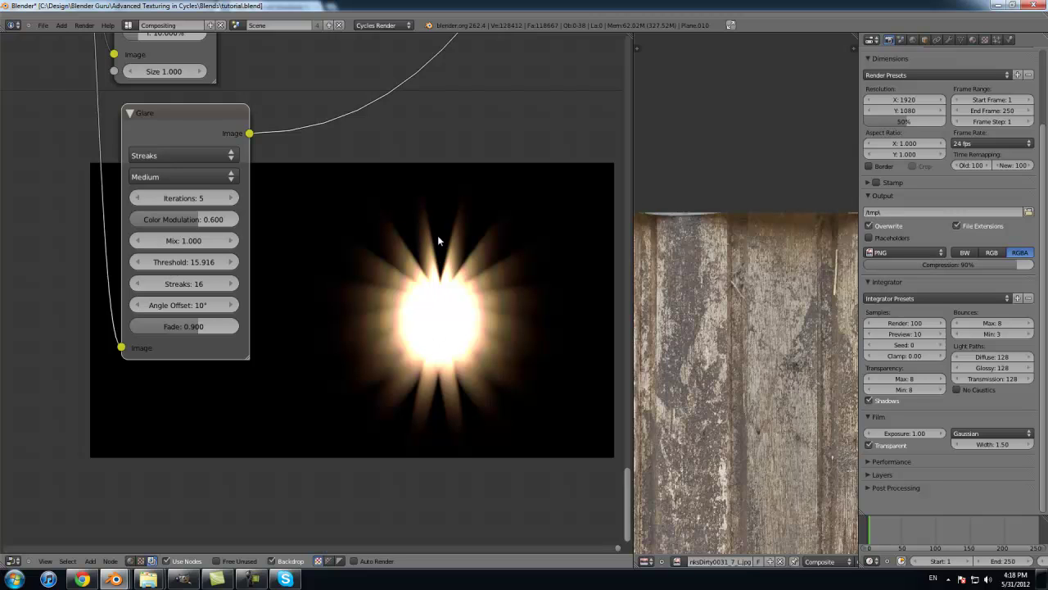
{"action": "left_click", "coordinate": [232, 305]}
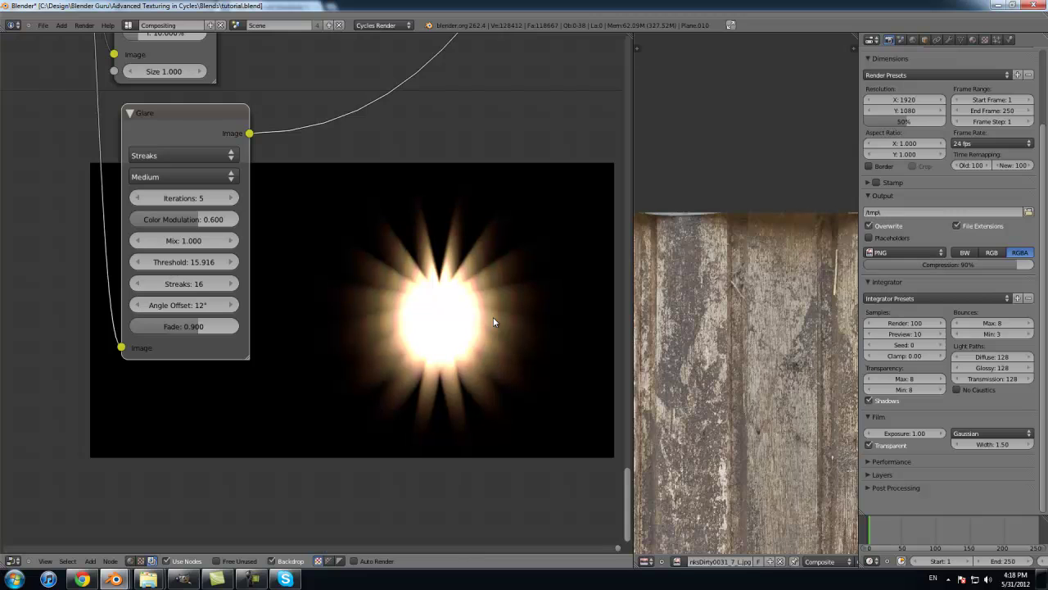
Step: Duplicate the glow's Mix node and insert the copy between the Glare node and the Viewer
{"action": "scroll", "coordinate": [323, 269], "scroll_direction": "down", "scroll_amount": 1}
{"action": "scroll", "coordinate": [322, 269], "scroll_direction": "down", "scroll_amount": 6}
{"action": "middle_click_drag", "start_coordinate": [360, 231], "coordinate": [304, 281]}
{"action": "scroll", "coordinate": [280, 142], "scroll_direction": "up", "scroll_amount": 3}
{"action": "left_click", "coordinate": [280, 142]}
{"action": "left_click", "coordinate": [277, 127]}
{"action": "key", "text": "shift+d"}
{"action": "left_click", "coordinate": [279, 260]}
{"action": "left_click_drag", "start_coordinate": [247, 298], "coordinate": [246, 311]}
{"action": "scroll", "coordinate": [311, 233], "scroll_direction": "down", "scroll_amount": 1}
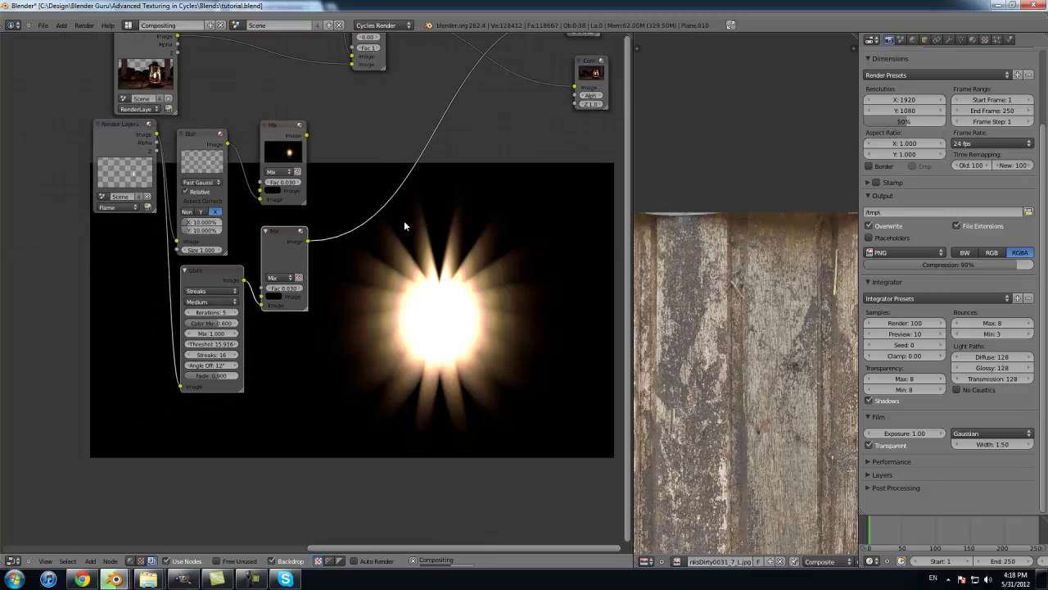
Step: Insert a Mix node before the Viewer that combines the blur and glare Mix outputs, with its blend mode set to Add
{"action": "middle_click_drag", "start_coordinate": [404, 221], "coordinate": [368, 243]}
{"action": "scroll", "coordinate": [279, 265], "scroll_direction": "up", "scroll_amount": 2}
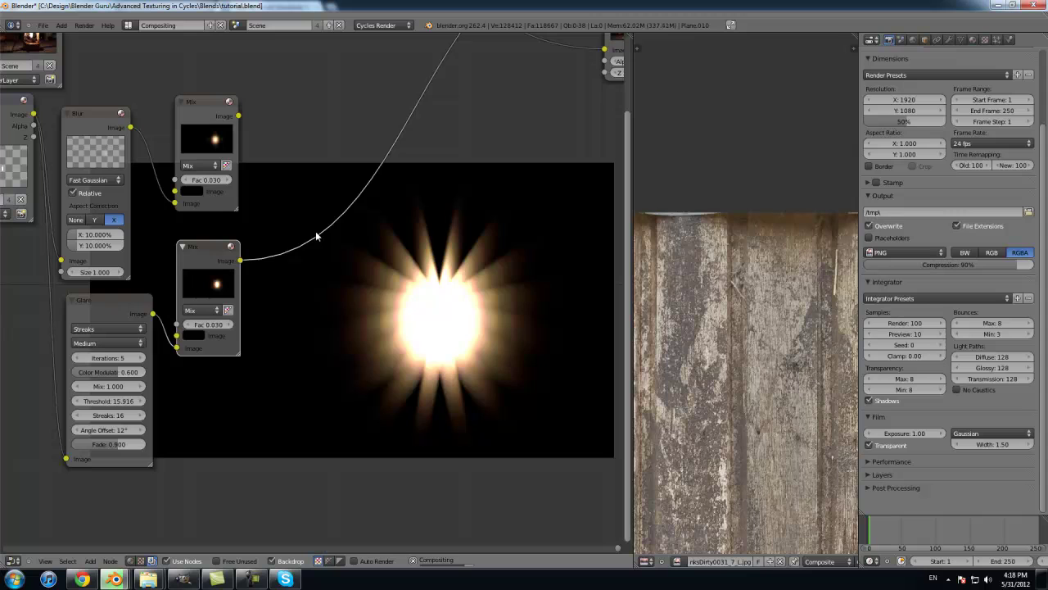
{"action": "key", "text": "shift+a"}
{"action": "mouse_move", "coordinate": [352, 199]}
{"action": "left_click", "coordinate": [401, 211]}
{"action": "left_click", "coordinate": [323, 156]}
{"action": "left_click_drag", "start_coordinate": [237, 116], "coordinate": [333, 224]}
{"action": "left_click", "coordinate": [360, 201]}
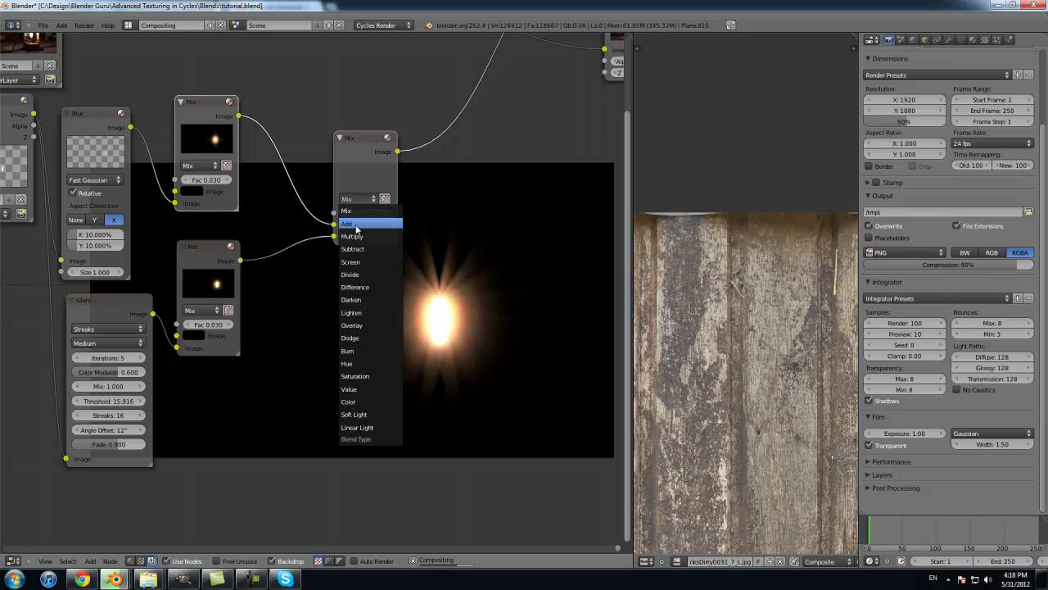
{"action": "left_click", "coordinate": [367, 234]}
Step: Duplicate the Add node between the Alpha Over and Composite nodes and connect the combined glow to its second image input
{"action": "scroll", "coordinate": [427, 223], "scroll_direction": "down", "scroll_amount": 2}
{"action": "middle_click_drag", "start_coordinate": [428, 223], "coordinate": [366, 259]}
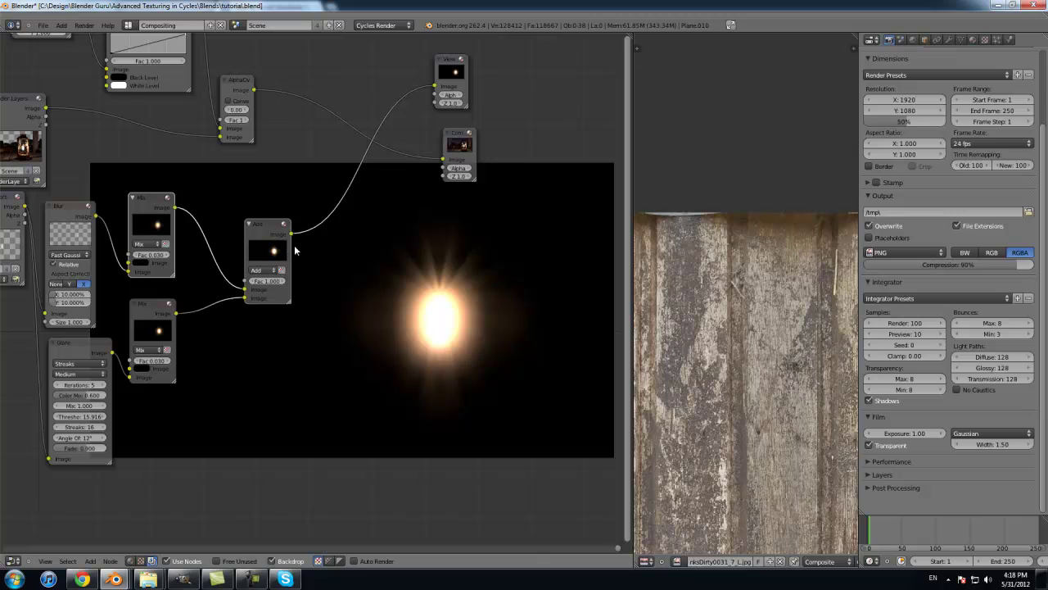
{"action": "scroll", "coordinate": [273, 238], "scroll_direction": "up", "scroll_amount": 2}
{"action": "scroll", "coordinate": [273, 239], "scroll_direction": "down", "scroll_amount": 1}
{"action": "middle_click_drag", "start_coordinate": [273, 239], "coordinate": [311, 320]}
{"action": "key", "text": "shift+d"}
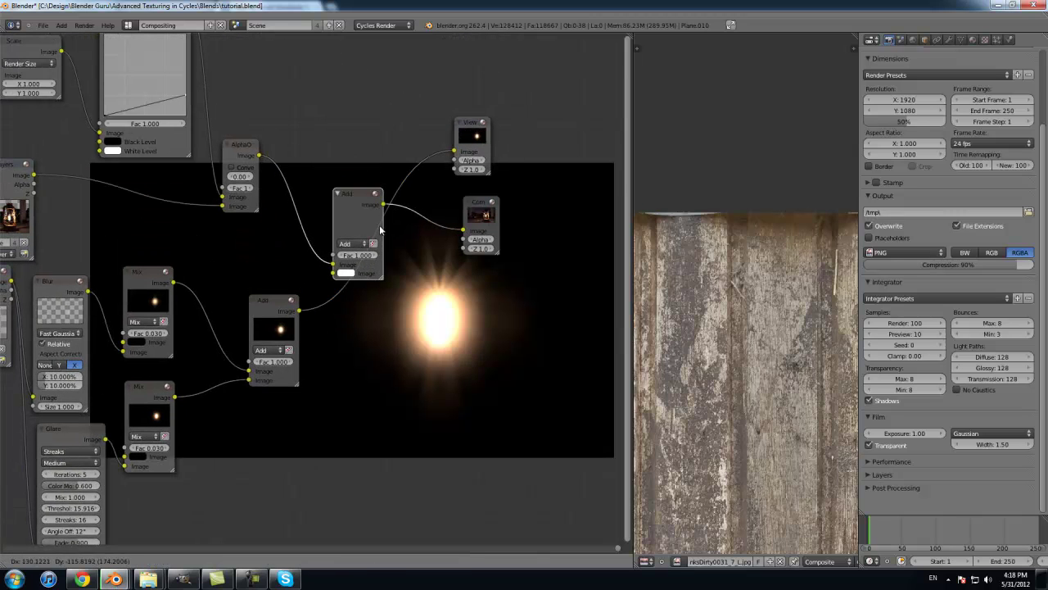
{"action": "left_click", "coordinate": [391, 237]}
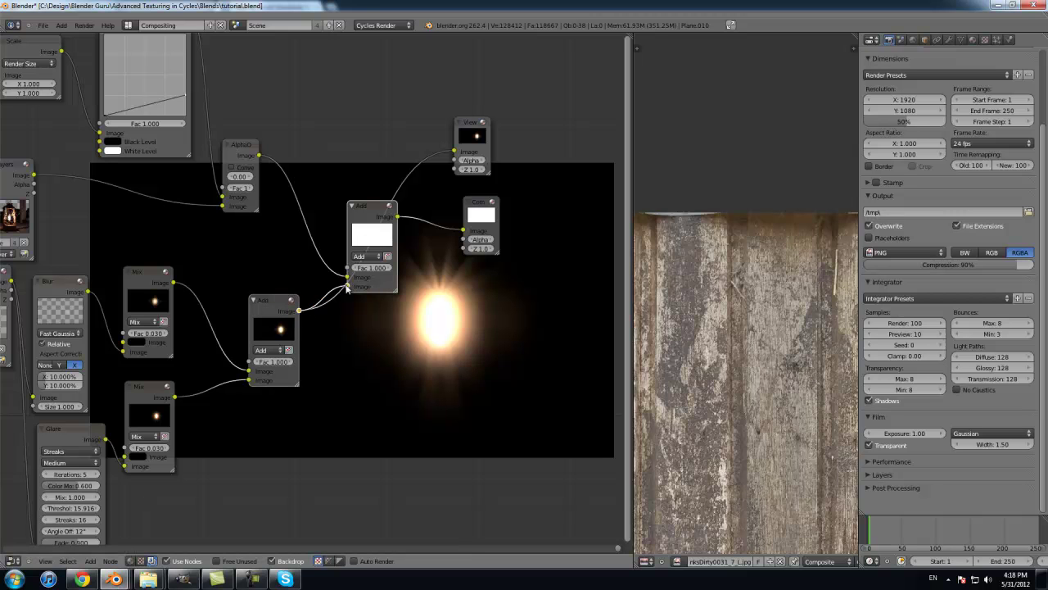
Step: Connect the final Add node's output to the Viewer and lower its factor to 0.500
{"action": "scroll", "coordinate": [381, 262], "scroll_direction": "up", "scroll_amount": 2}
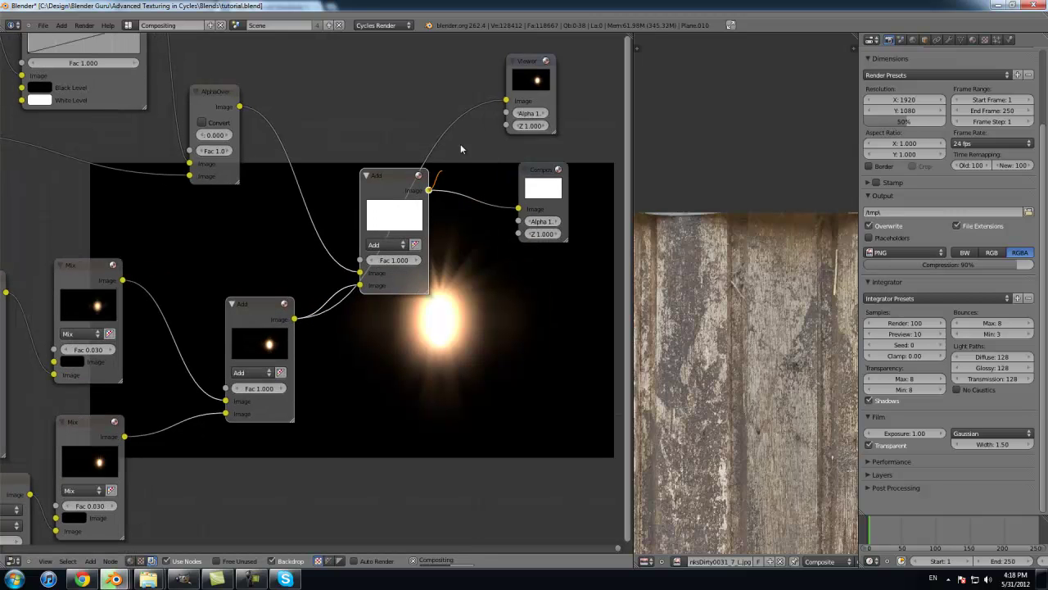
{"action": "scroll", "coordinate": [490, 225], "scroll_direction": "up", "scroll_amount": 1}
{"action": "scroll", "coordinate": [491, 225], "scroll_direction": "up", "scroll_amount": 2}
{"action": "middle_click_drag", "start_coordinate": [490, 225], "coordinate": [291, 251]}
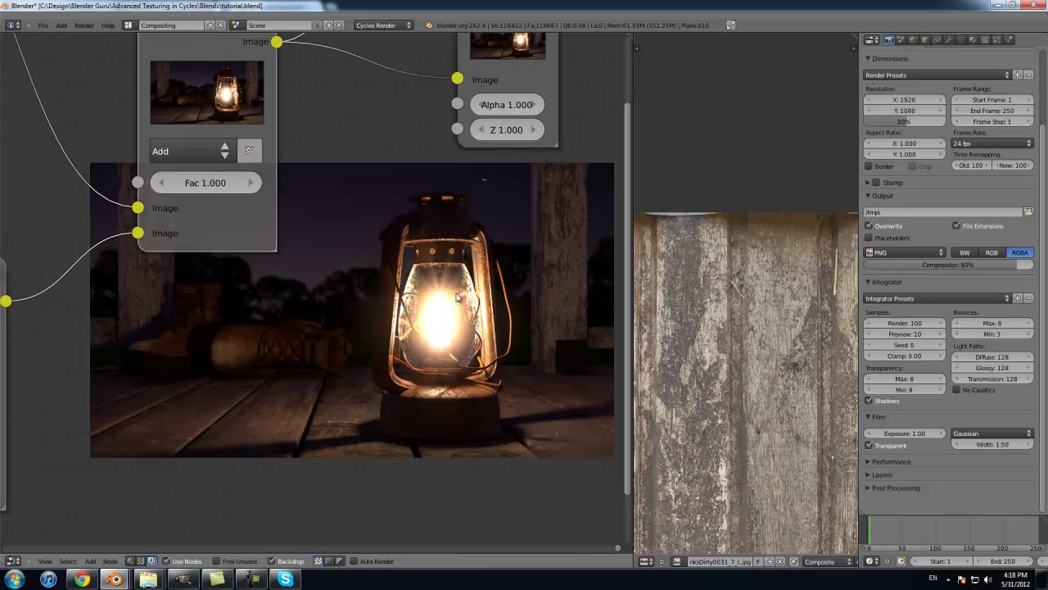
{"action": "left_click", "coordinate": [166, 185]}
{"action": "left_click", "coordinate": [166, 185]}
{"action": "left_click", "coordinate": [166, 185]}
{"action": "left_click", "coordinate": [166, 185]}
{"action": "left_click", "coordinate": [167, 185]}
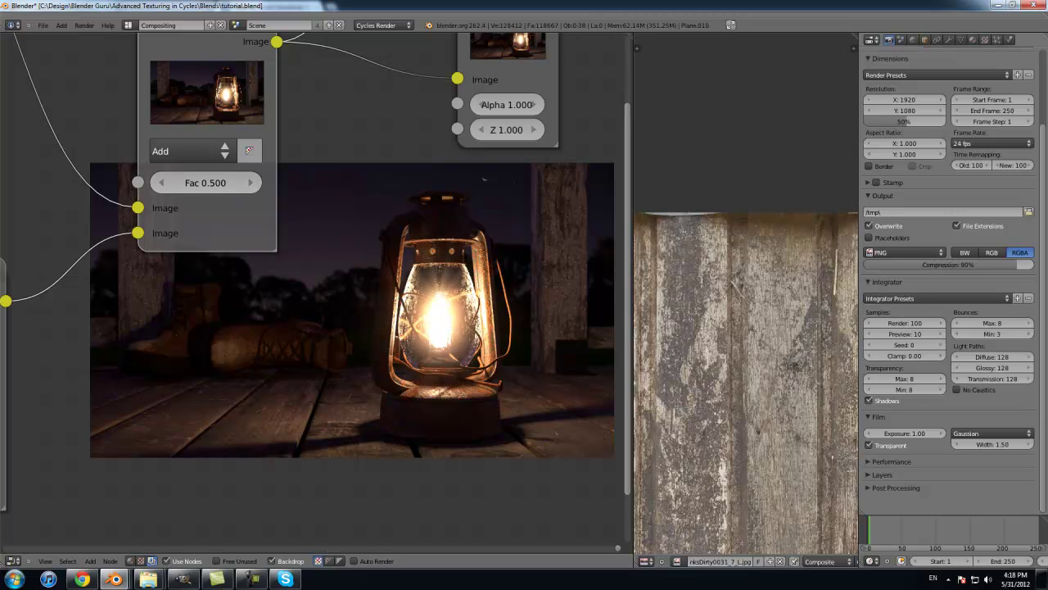
Step: Move the Viewer and Composite nodes farther from the final Add node to free space between them
{"action": "middle_click_drag", "start_coordinate": [432, 294], "coordinate": [264, 307]}
{"action": "scroll", "coordinate": [414, 209], "scroll_direction": "down", "scroll_amount": 4}
{"action": "left_click_drag", "start_coordinate": [264, 307], "coordinate": [530, 343]}
{"action": "left_click_drag", "start_coordinate": [253, 201], "coordinate": [528, 251]}
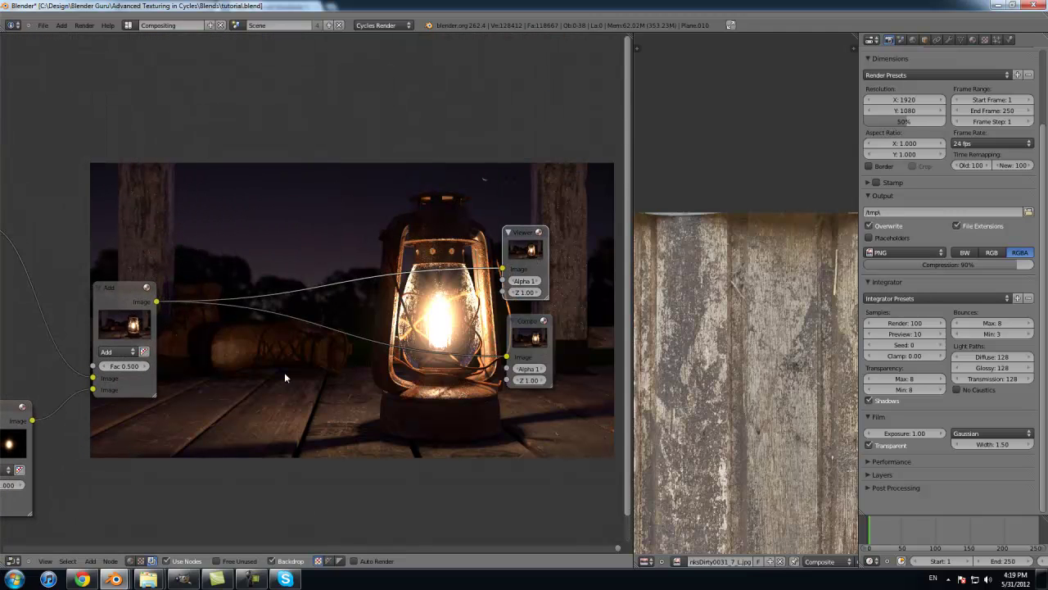
Step: Insert a Lens Distortion node between the final Add node and Composite, and connect its output to the Viewer too
{"action": "key", "text": "shift+a"}
{"action": "mouse_move", "coordinate": [271, 419]}
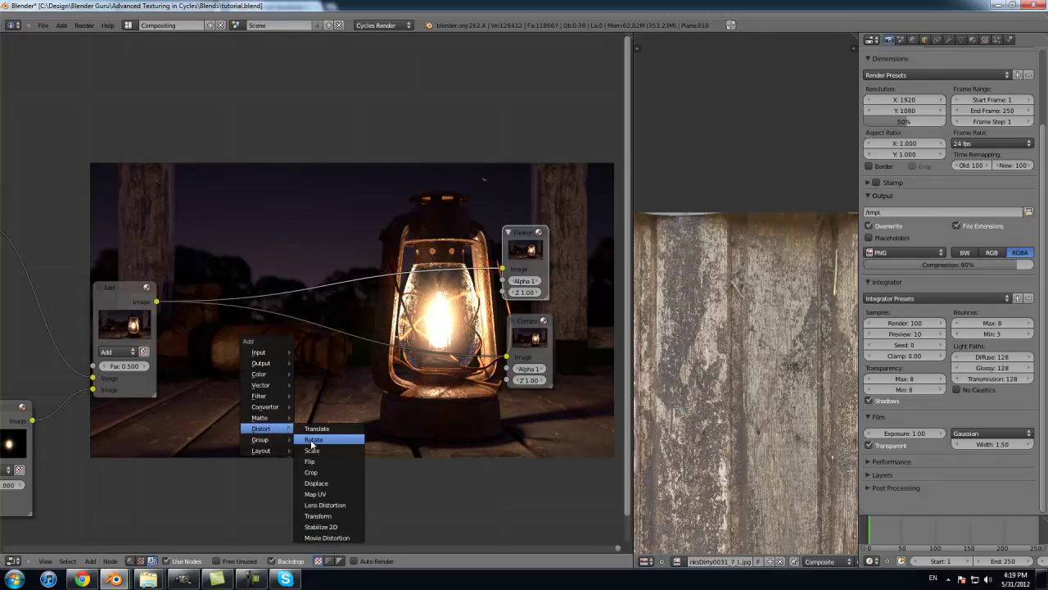
{"action": "left_click", "coordinate": [330, 508]}
{"action": "left_click", "coordinate": [254, 335]}
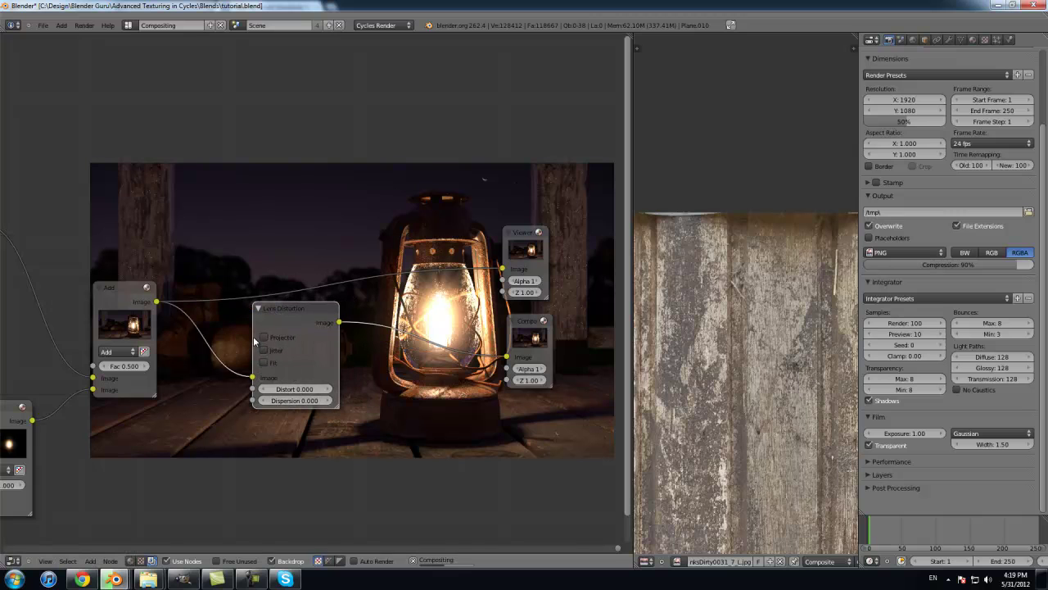
{"action": "left_click_drag", "start_coordinate": [298, 306], "coordinate": [520, 262]}
{"action": "scroll", "coordinate": [282, 347], "scroll_direction": "up", "scroll_amount": 3}
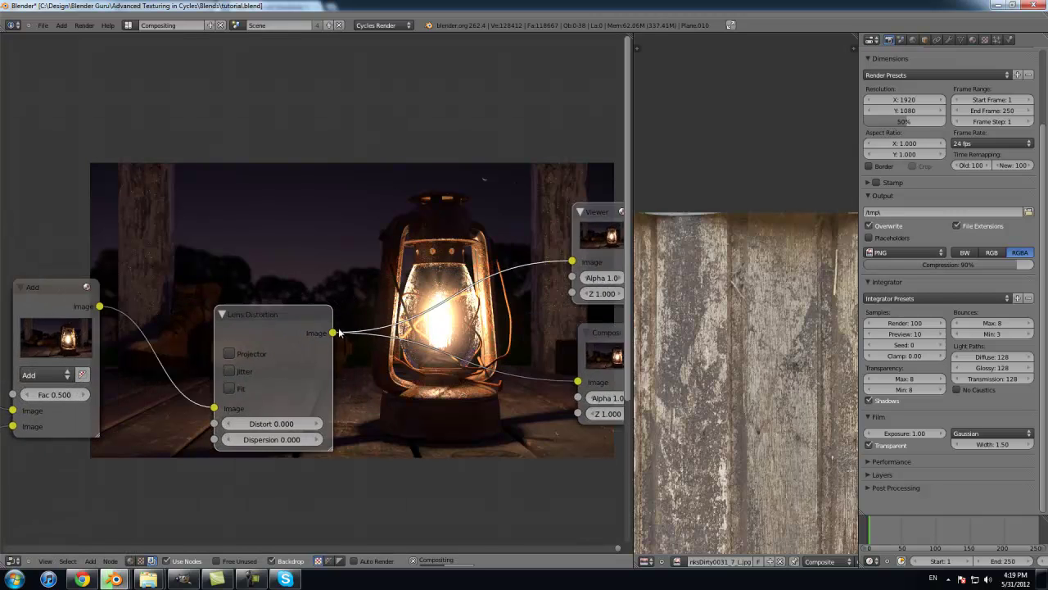
Step: Try a distort value of 0.010 on the Lens Distortion node
{"action": "left_click", "coordinate": [263, 345]}
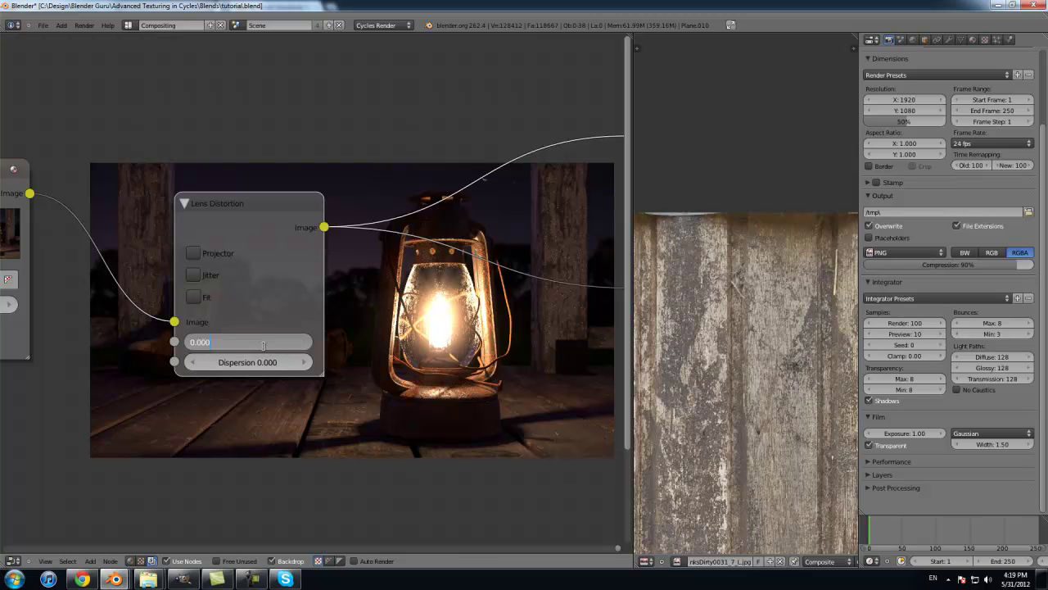
{"action": "type", "text": "0.01"}
{"action": "key", "text": "Return"}
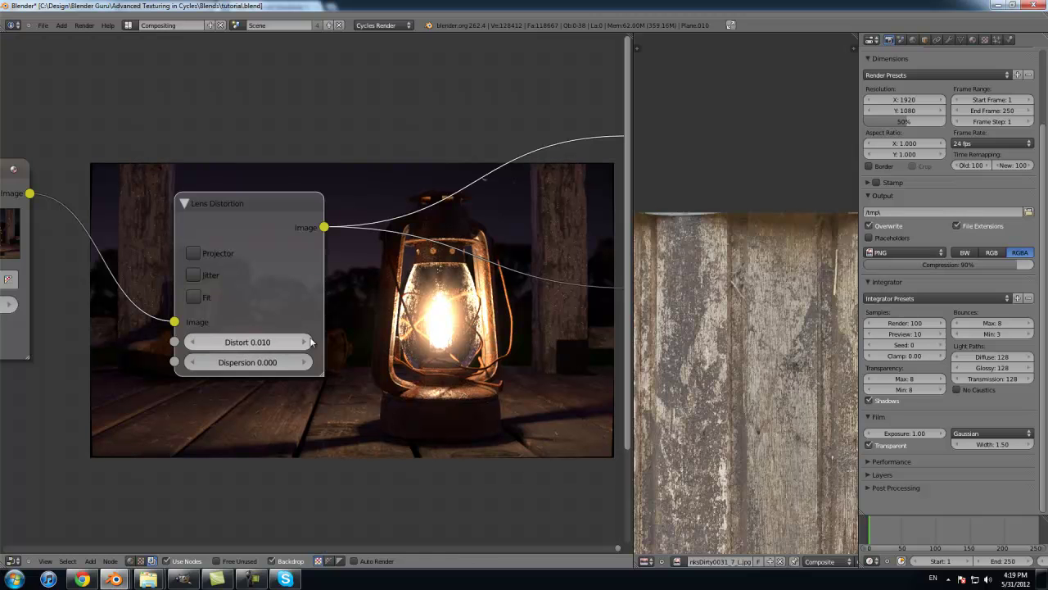
Step: Raise the Lens Distortion node's distort value to 0.020 and check the effect on the lantern image
{"action": "middle_click_drag", "start_coordinate": [456, 325], "coordinate": [391, 248]}
{"action": "left_click", "coordinate": [189, 266]}
{"action": "type", "text": "0.02"}
{"action": "key", "text": "Return"}
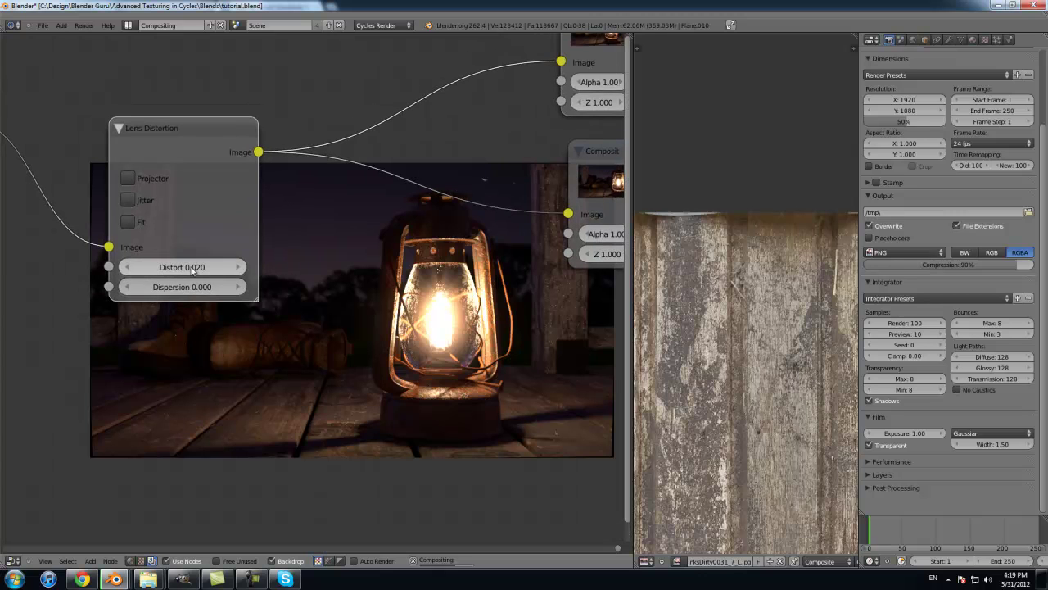
{"action": "middle_click_drag", "start_coordinate": [395, 291], "coordinate": [357, 157]}
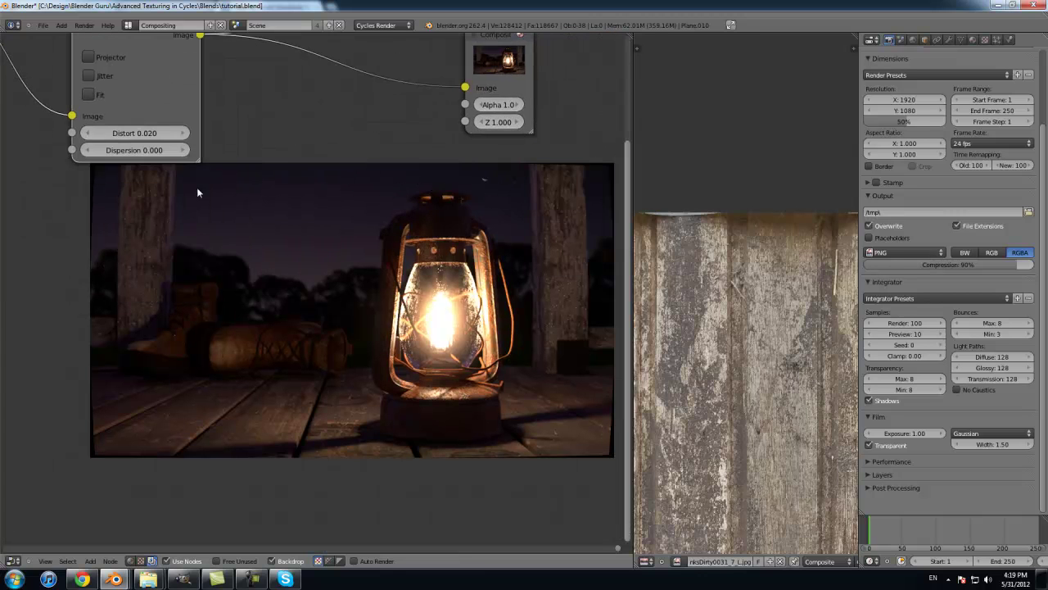
{"action": "middle_click_drag", "start_coordinate": [198, 192], "coordinate": [230, 214]}
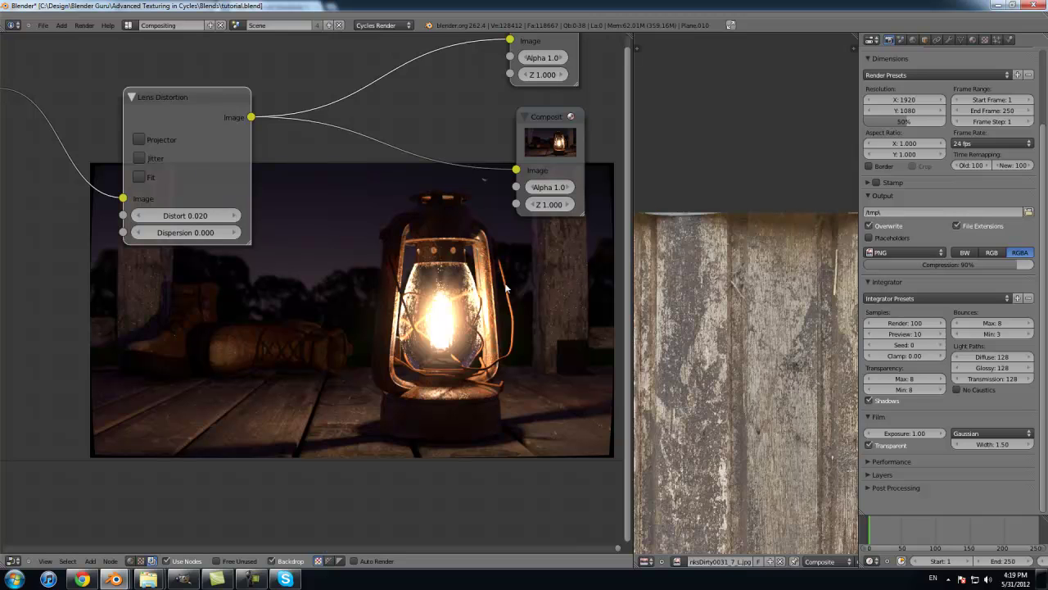
{"action": "middle_click_drag", "start_coordinate": [542, 261], "coordinate": [528, 209]}
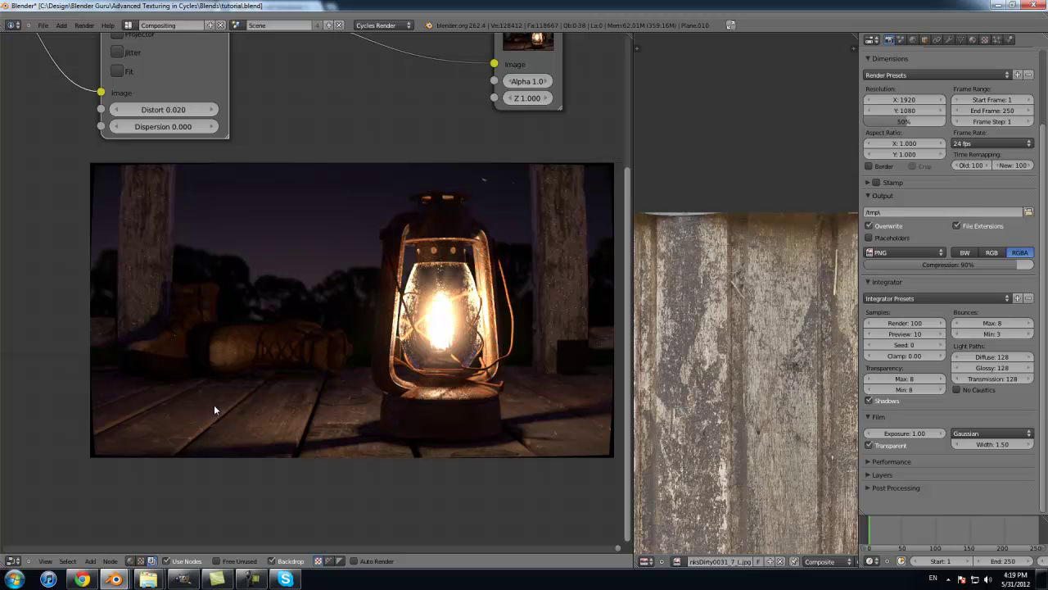
Step: Set the Lens Distortion node's dispersion to 0.010
{"action": "left_click", "coordinate": [171, 127]}
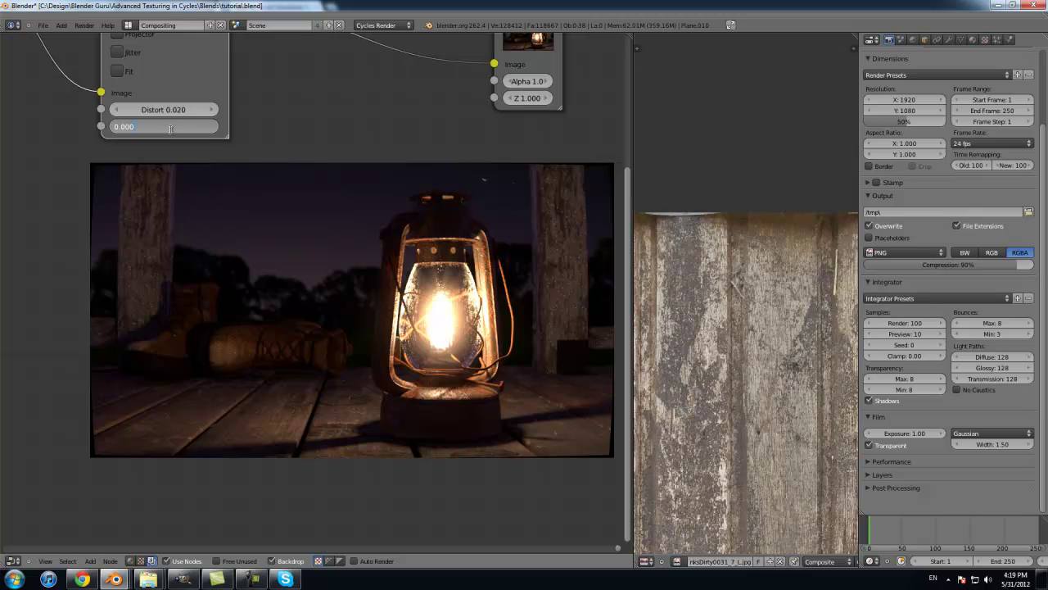
{"action": "key", "text": "Return"}
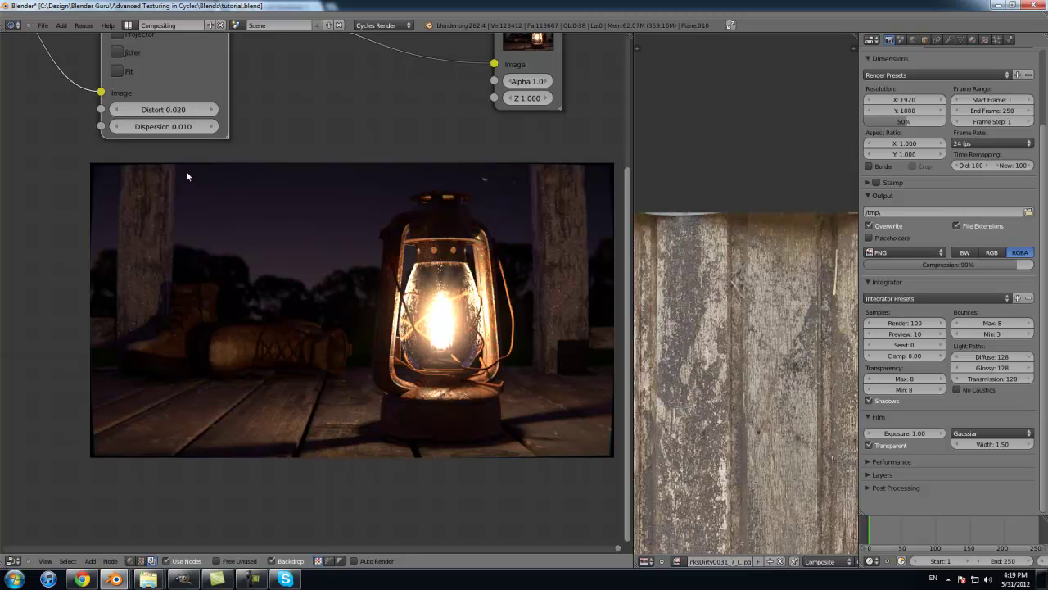
{"action": "middle_click_drag", "start_coordinate": [284, 51], "coordinate": [307, 176]}
{"action": "left_click_drag", "start_coordinate": [185, 142], "coordinate": [165, 122]}
{"action": "middle_click_drag", "start_coordinate": [299, 225], "coordinate": [266, 109]}
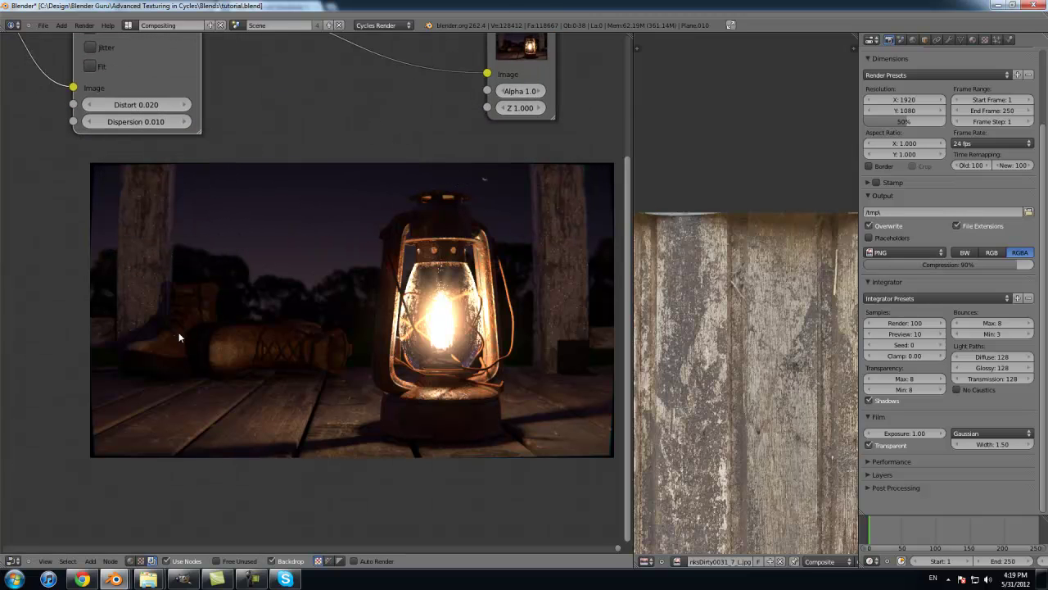
{"action": "middle_click_drag", "start_coordinate": [138, 43], "coordinate": [159, 132]}
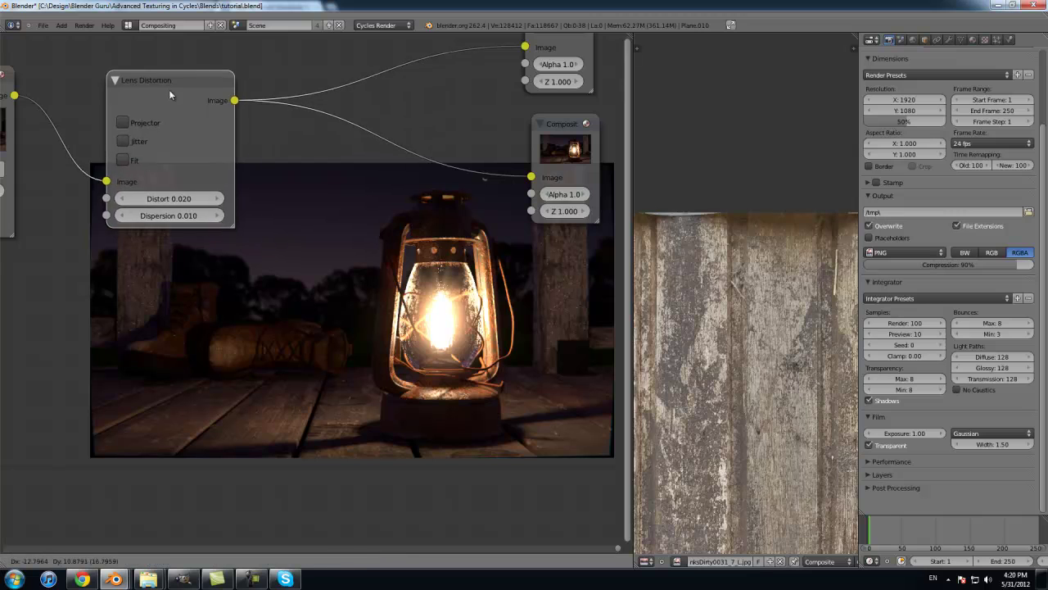
Step: Try a dispersion value of 0.030 on the Lens Distortion node
{"action": "middle_click_drag", "start_coordinate": [291, 260], "coordinate": [265, 158]}
{"action": "key", "text": "g"}
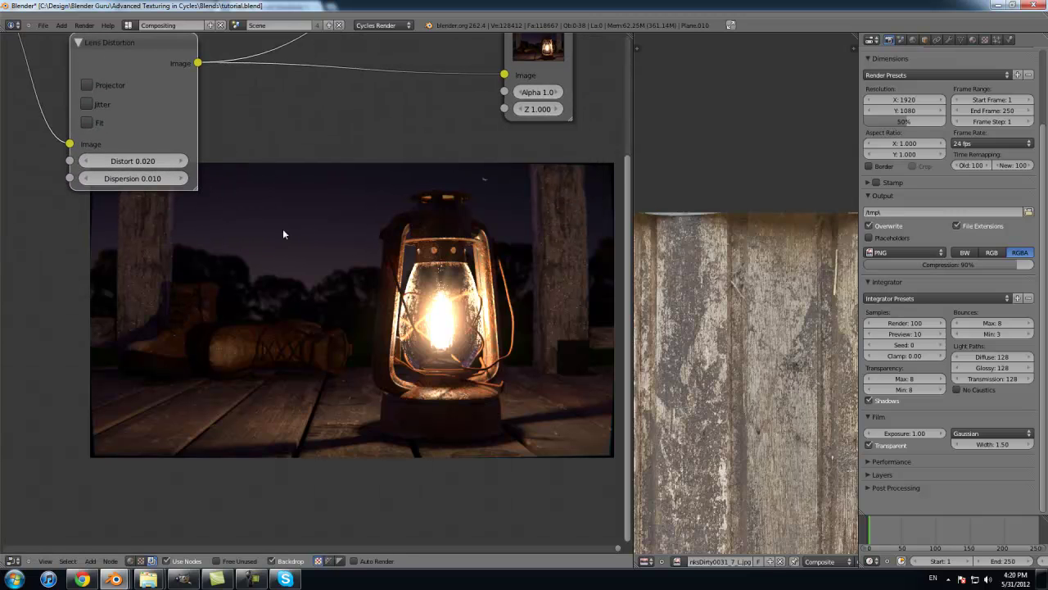
{"action": "middle_click_drag", "start_coordinate": [250, 240], "coordinate": [241, 206]}
{"action": "left_click", "coordinate": [133, 145]}
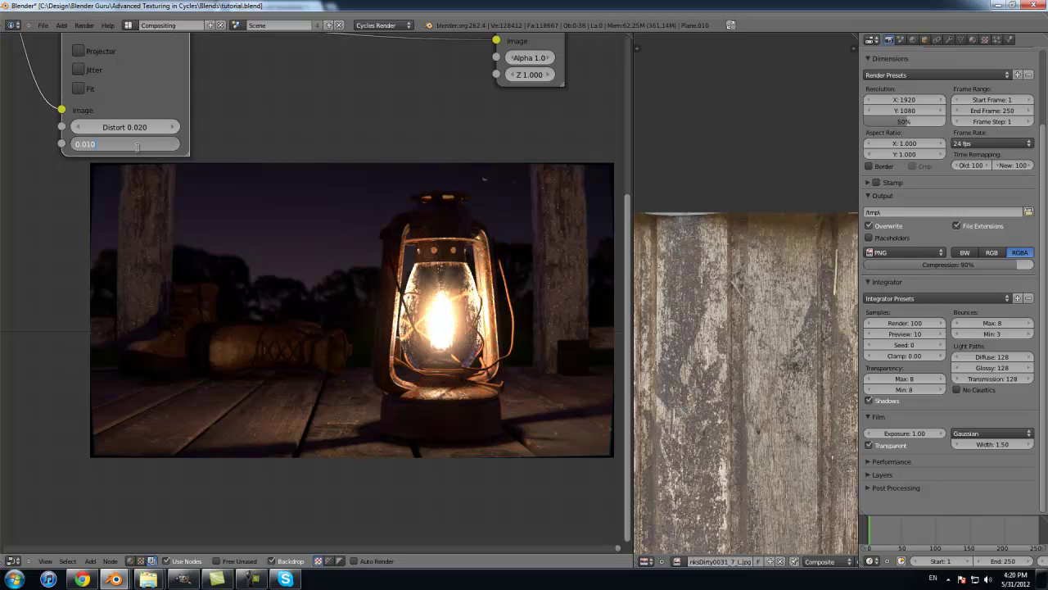
{"action": "key", "text": "Return"}
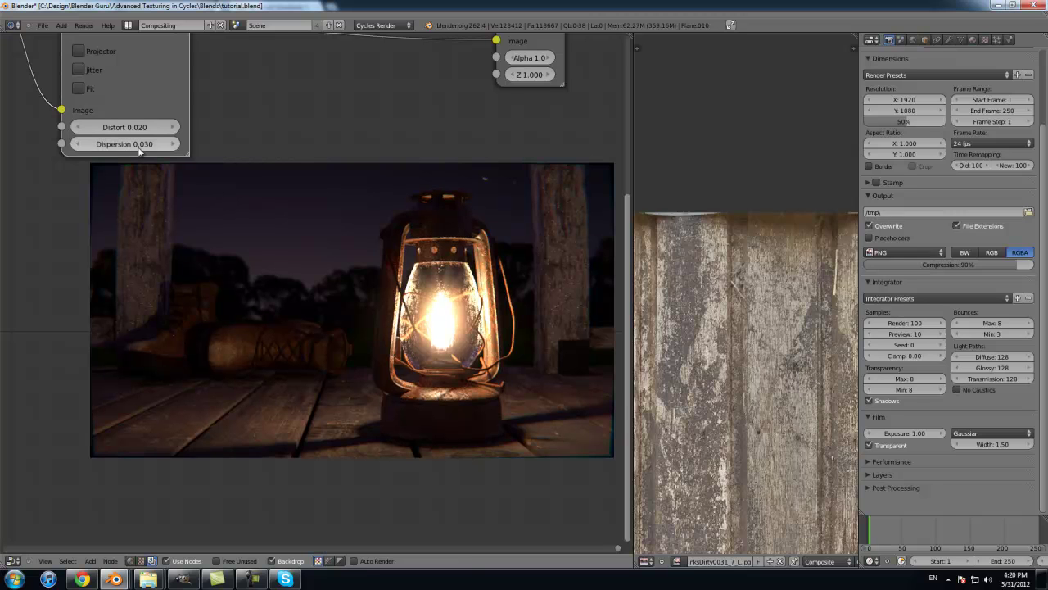
Step: Set the Lens Distortion node's dispersion back to 0.010 and enable its Fit option
{"action": "left_click", "coordinate": [131, 145]}
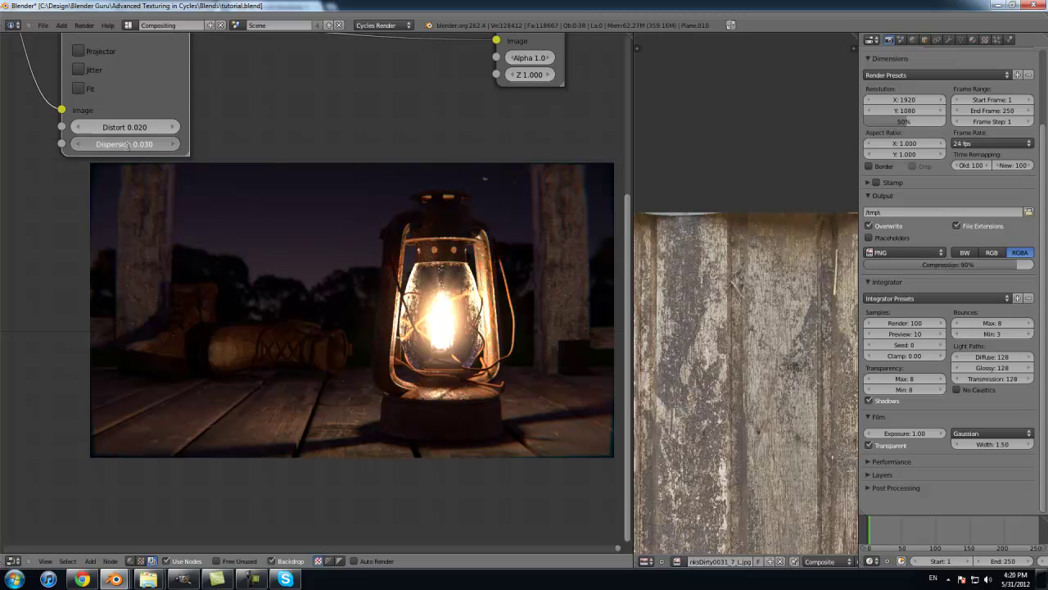
{"action": "type", "text": "0.010"}
{"action": "key", "text": "Return"}
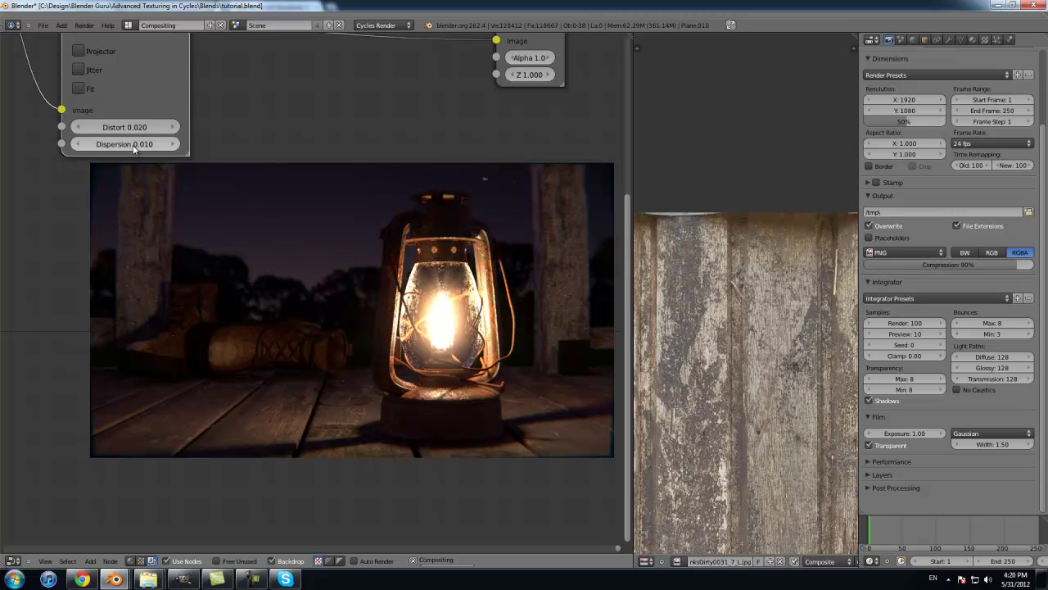
{"action": "left_click", "coordinate": [92, 87]}
{"action": "middle_click_drag", "start_coordinate": [357, 190], "coordinate": [349, 174]}
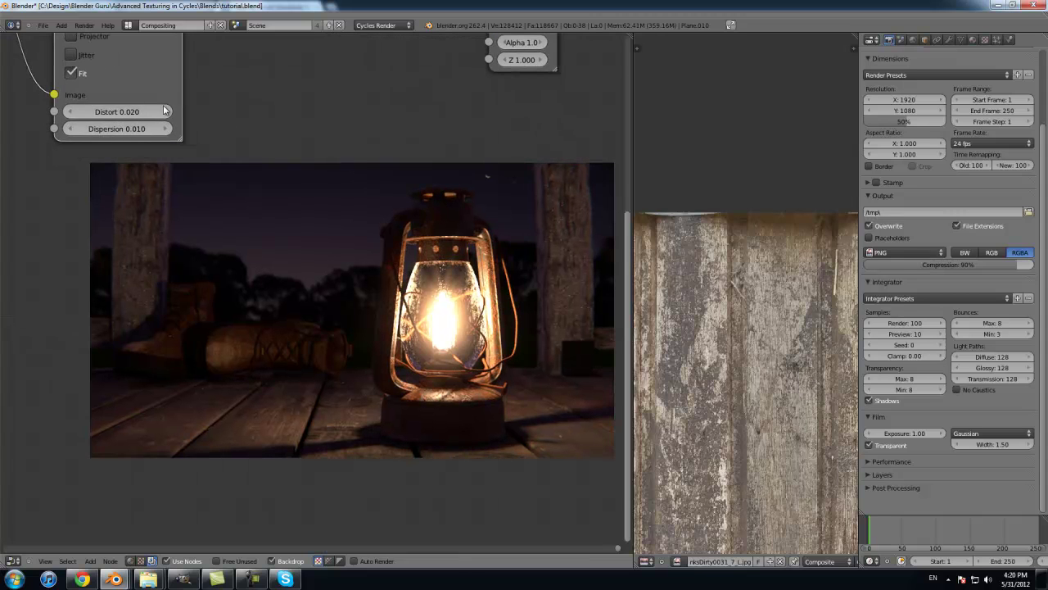
{"action": "scroll", "coordinate": [450, 222], "scroll_direction": "down", "scroll_amount": 2}
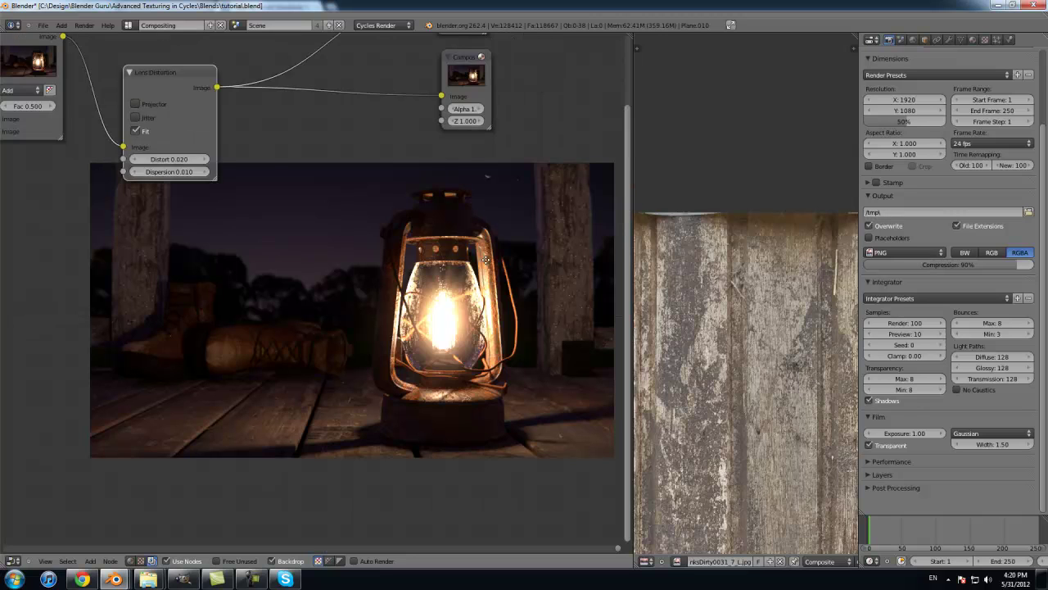
{"action": "middle_click_drag", "start_coordinate": [450, 222], "coordinate": [462, 113]}
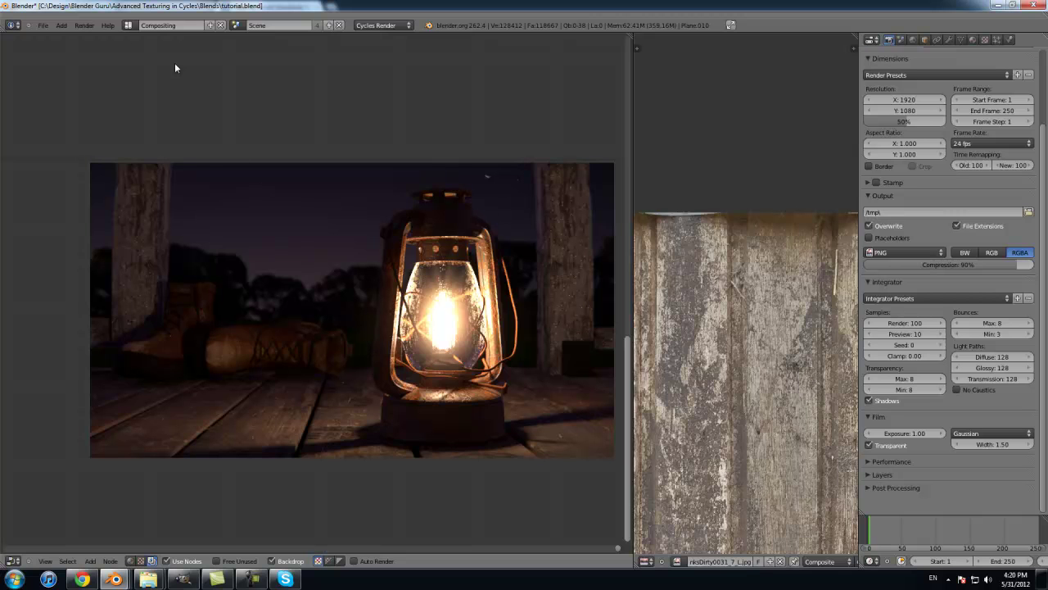
Step: Switch to the Default screen layout and show the boots in the 3D viewport, outside the camera view
{"action": "left_click", "coordinate": [127, 25]}
{"action": "left_click", "coordinate": [144, 63]}
{"action": "scroll", "coordinate": [361, 246], "scroll_direction": "down", "scroll_amount": 5}
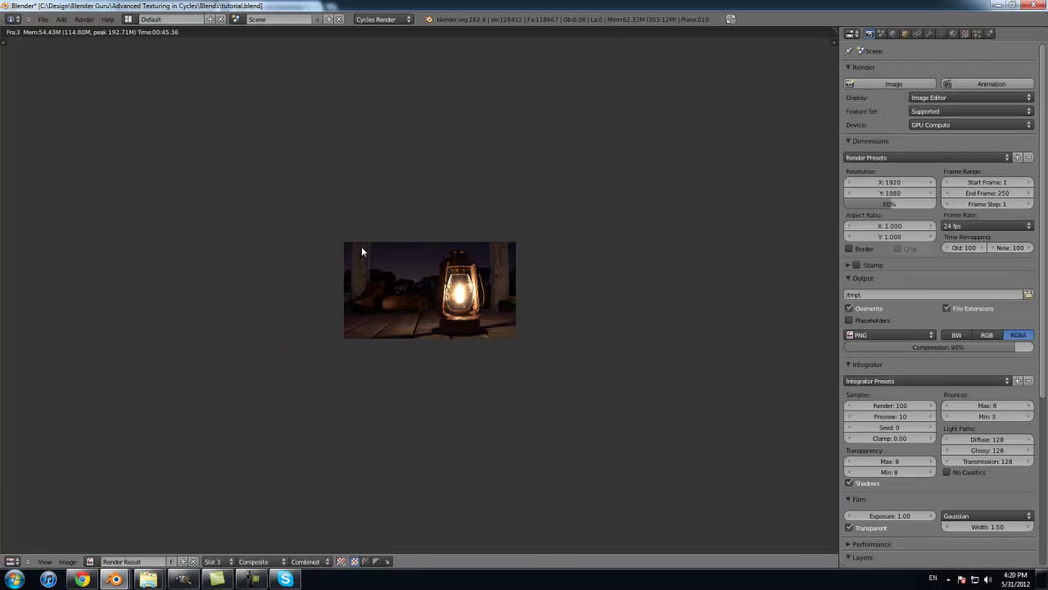
{"action": "key", "text": "shift+F5"}
{"action": "scroll", "coordinate": [344, 278], "scroll_direction": "down", "scroll_amount": 2}
{"action": "scroll", "coordinate": [331, 308], "scroll_direction": "up", "scroll_amount": 5}
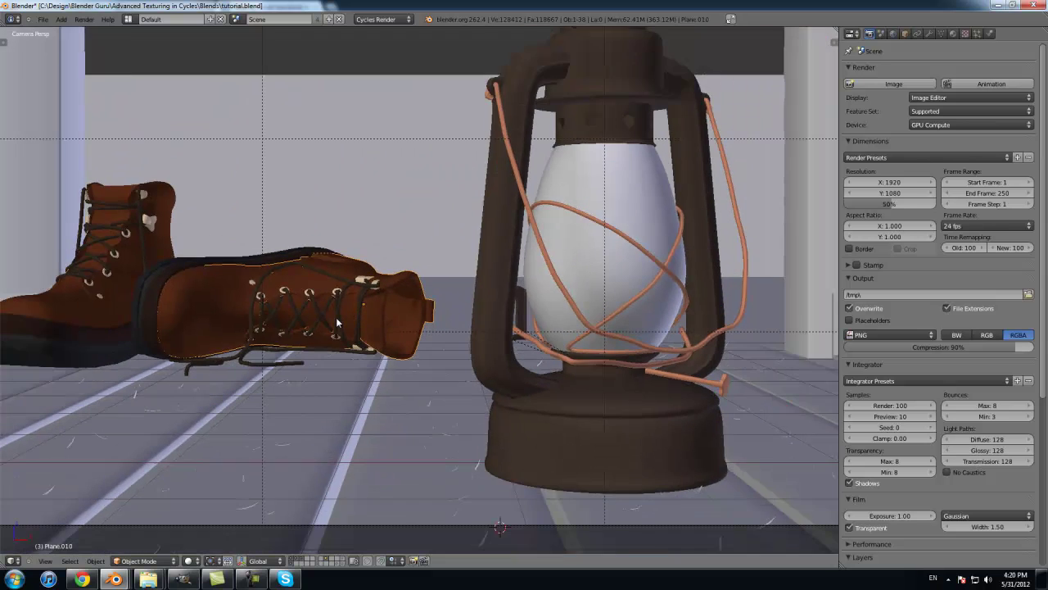
{"action": "scroll", "coordinate": [337, 324], "scroll_direction": "down", "scroll_amount": 3}
{"action": "scroll", "coordinate": [373, 340], "scroll_direction": "up", "scroll_amount": 4}
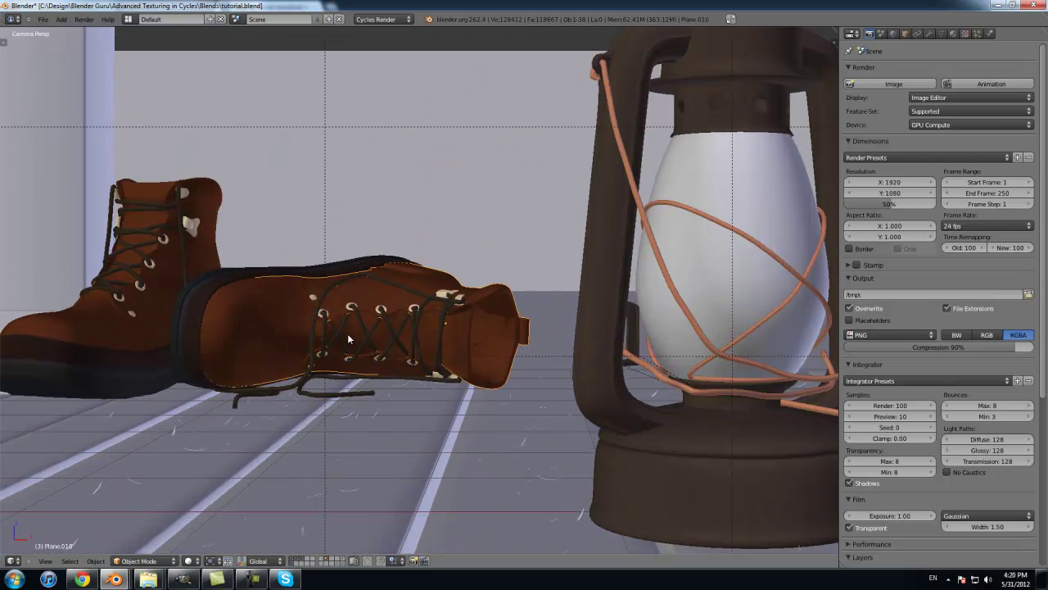
{"action": "key", "text": "KP_0"}
{"action": "scroll", "coordinate": [352, 332], "scroll_direction": "up", "scroll_amount": 4}
{"action": "scroll", "coordinate": [377, 330], "scroll_direction": "down", "scroll_amount": 2}
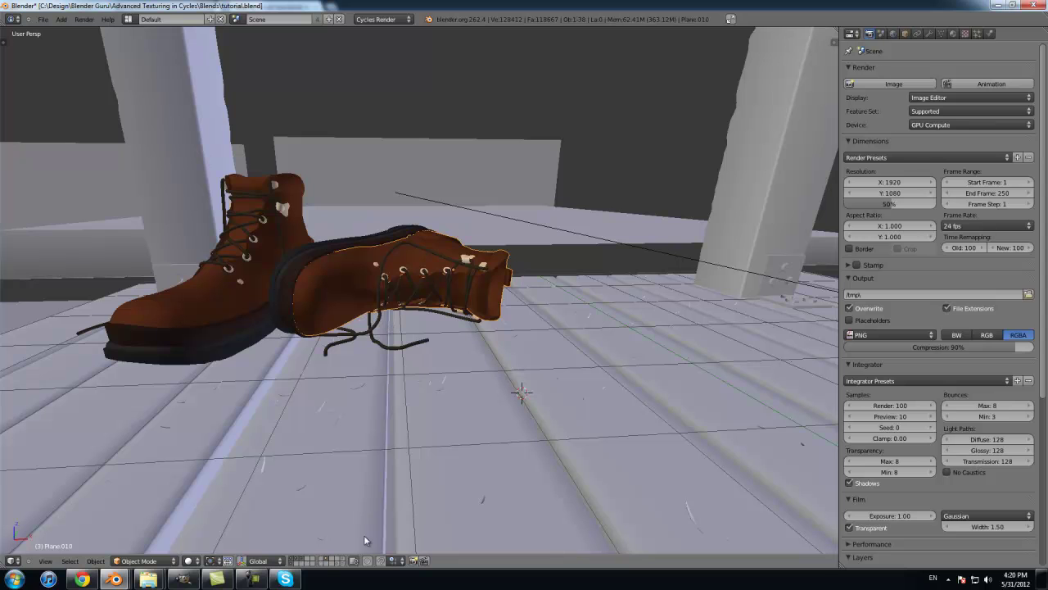
Step: Show only the boots' layer, add a mesh plane and place it enlarged above the boots
{"action": "left_click", "coordinate": [326, 563]}
{"action": "key", "text": "shift+a"}
{"action": "mouse_move", "coordinate": [360, 370]}
{"action": "left_click", "coordinate": [399, 372]}
{"action": "key", "text": "g"}
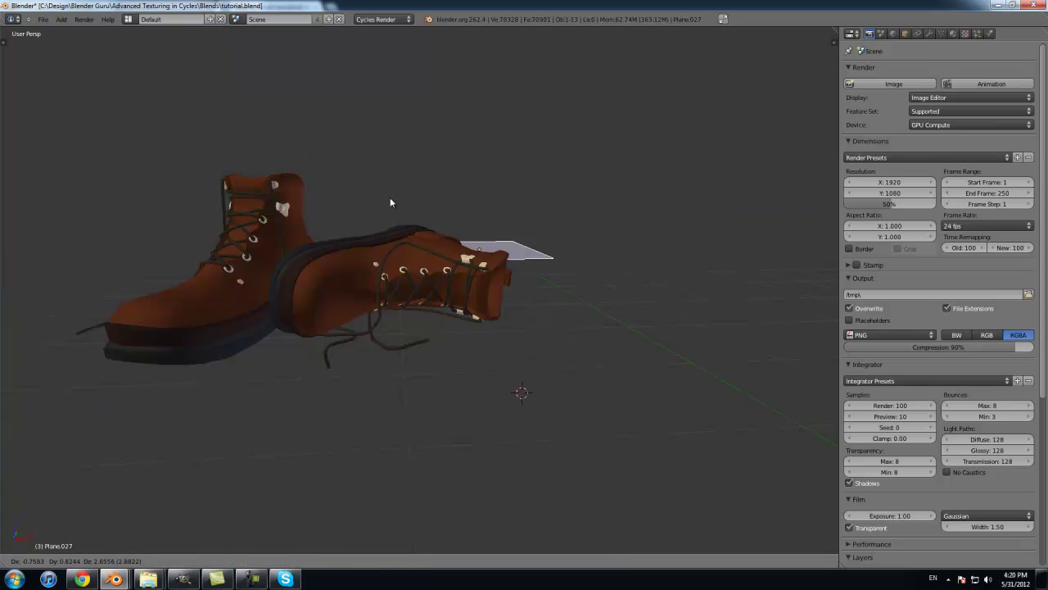
{"action": "left_click", "coordinate": [726, 113]}
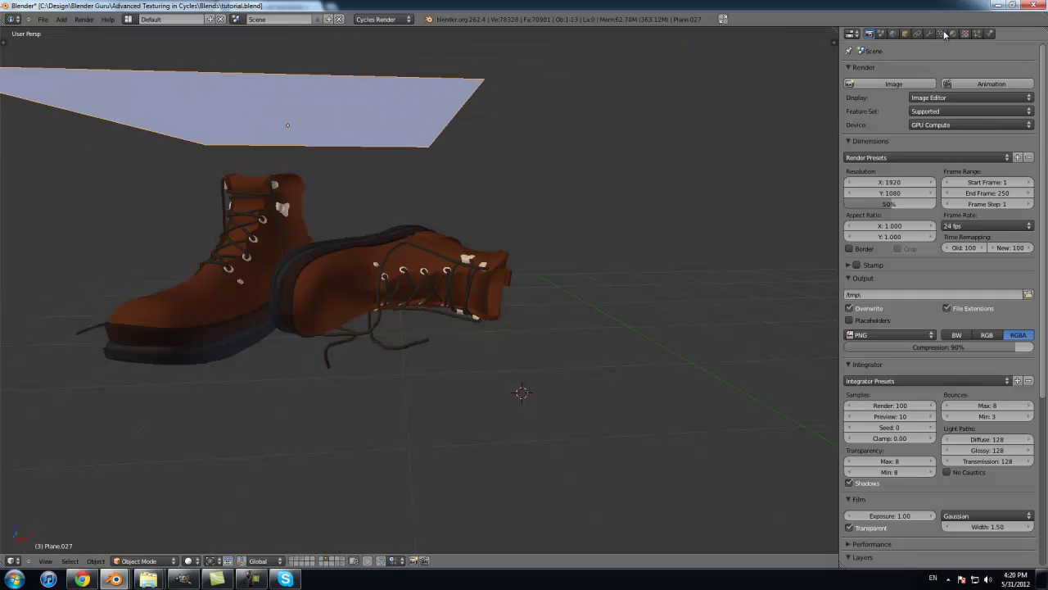
Step: Give the plane a new material with an Emission surface and display the viewport in Rendered shading
{"action": "left_click", "coordinate": [952, 34]}
{"action": "left_click", "coordinate": [921, 106]}
{"action": "left_click", "coordinate": [927, 139]}
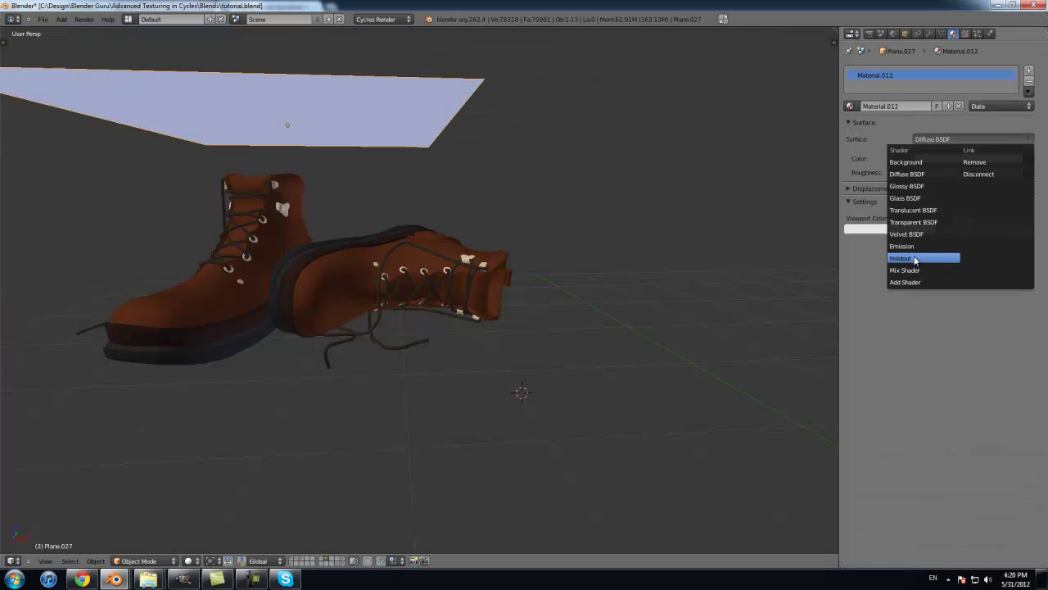
{"action": "left_click", "coordinate": [902, 246]}
{"action": "left_click", "coordinate": [190, 560]}
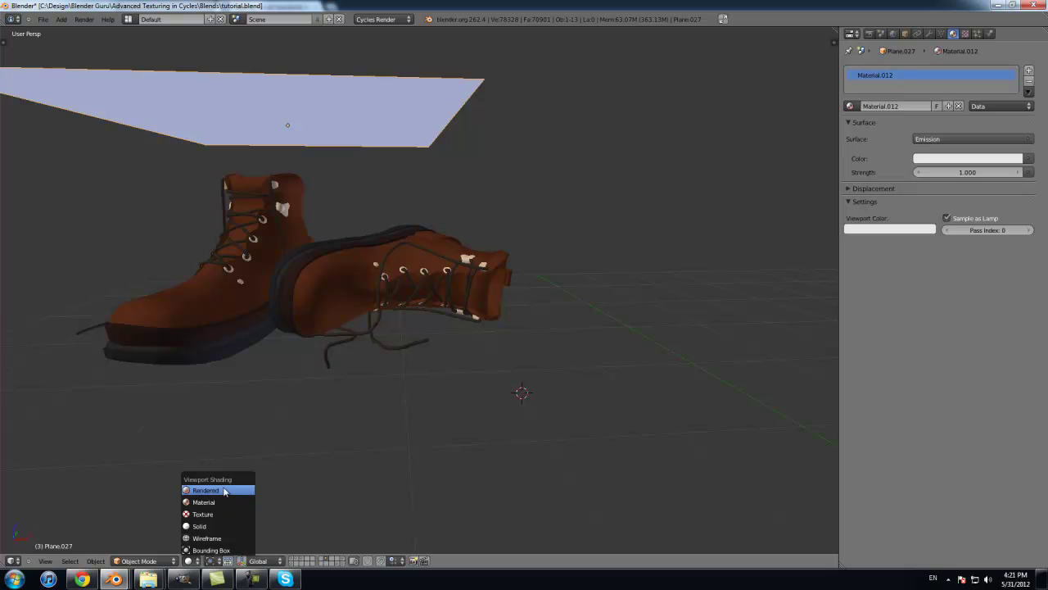
{"action": "left_click", "coordinate": [224, 490]}
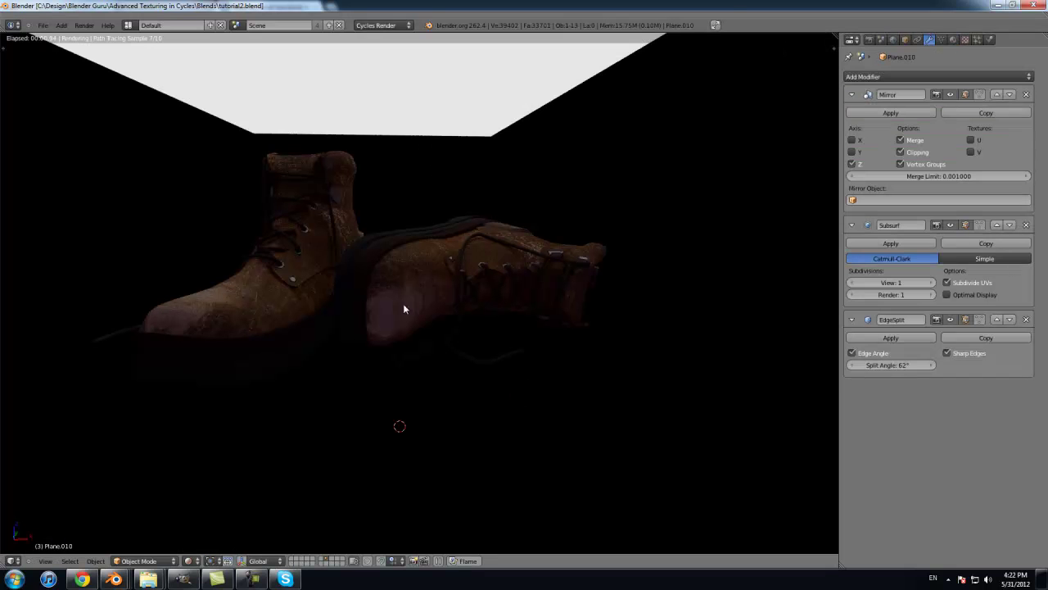
Step: Set the emission strength of the light plane above the boots to 10
{"action": "right_click", "coordinate": [529, 79]}
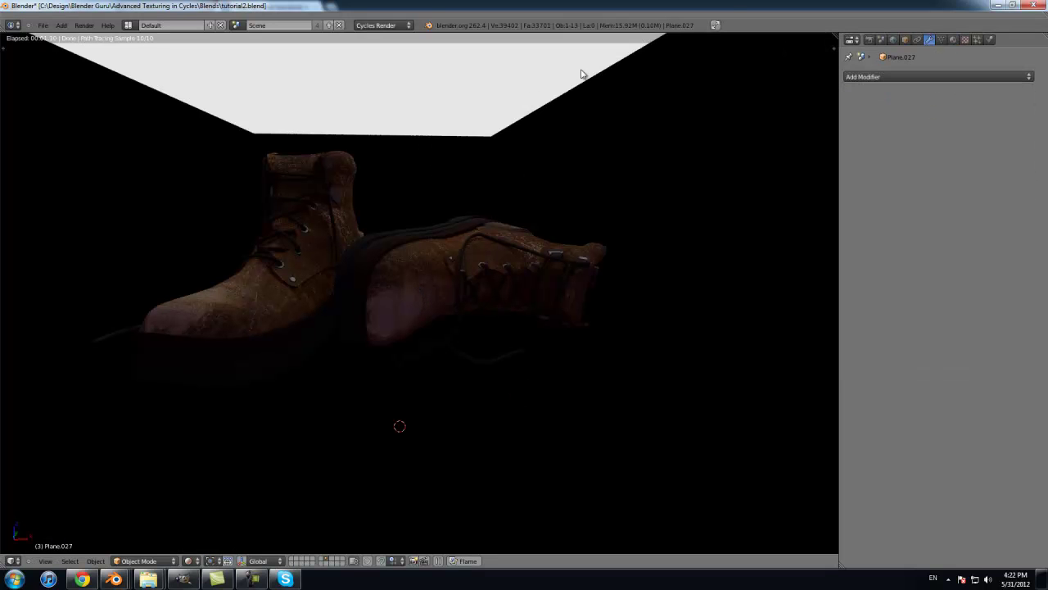
{"action": "left_click", "coordinate": [953, 39]}
{"action": "left_click", "coordinate": [958, 178]}
{"action": "type", "text": "10"}
{"action": "key", "text": "Return"}
{"action": "middle_click_drag", "start_coordinate": [464, 295], "coordinate": [442, 304]}
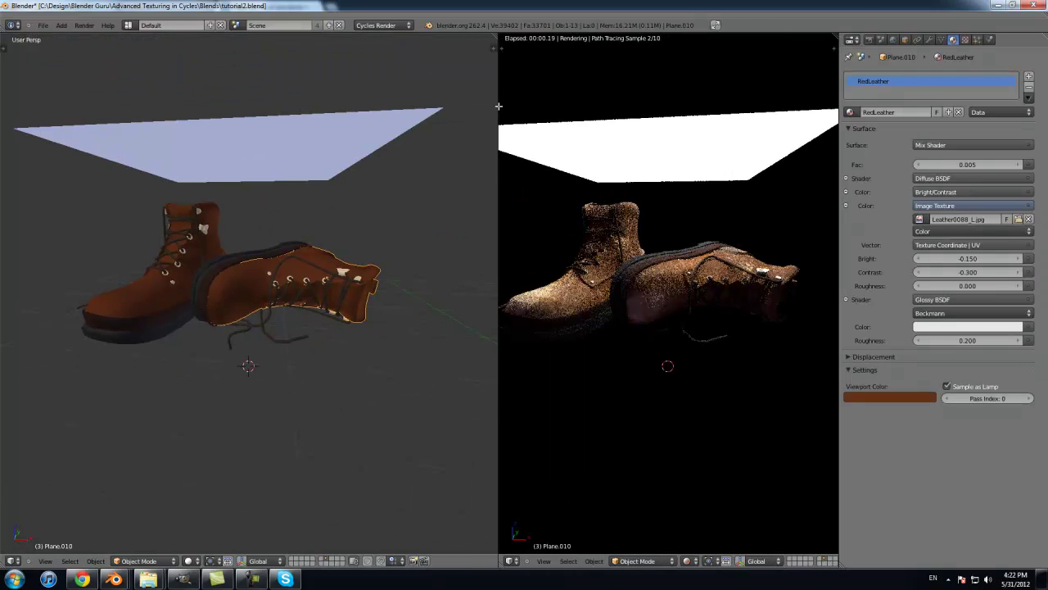
Step: Narrow the solid-shaded 3D view and turn it into an image editor showing Leather0088_L.jpg
{"action": "left_click_drag", "start_coordinate": [499, 106], "coordinate": [393, 107]}
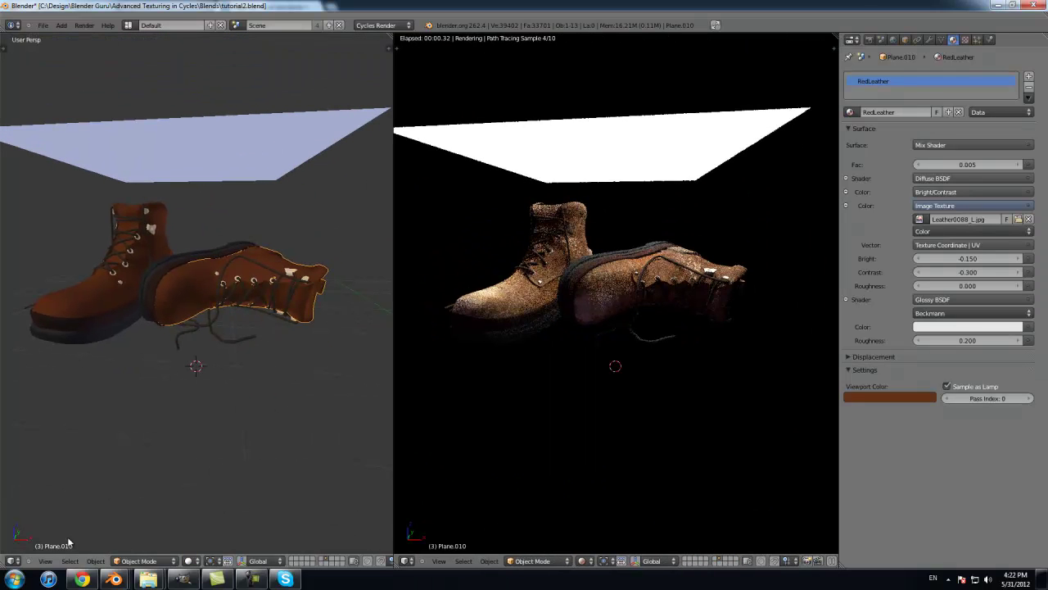
{"action": "left_click", "coordinate": [12, 560]}
{"action": "left_click", "coordinate": [37, 489]}
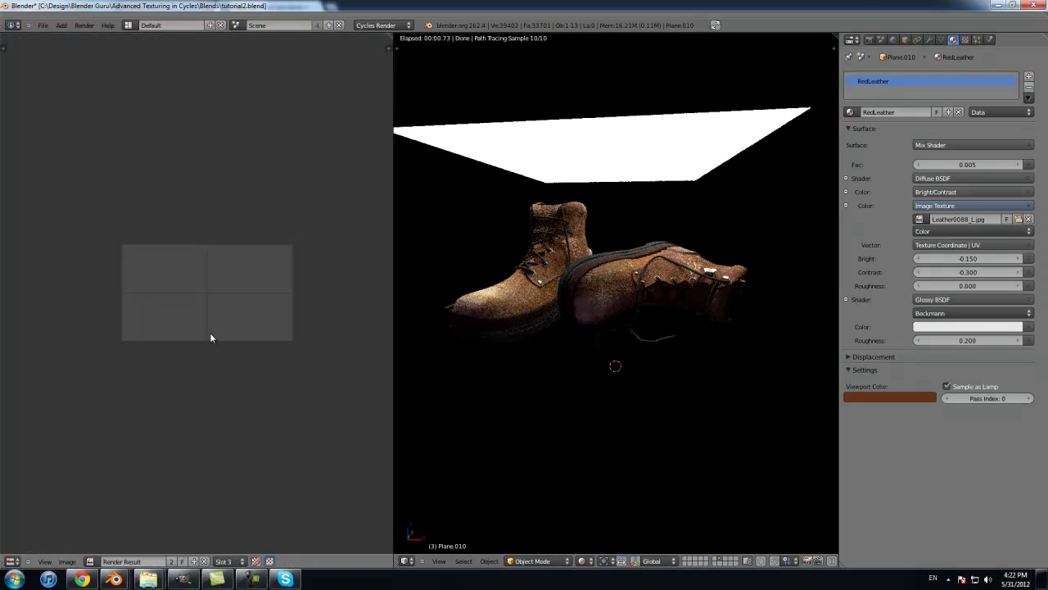
{"action": "key", "text": "Tab"}
{"action": "left_click", "coordinate": [90, 561]}
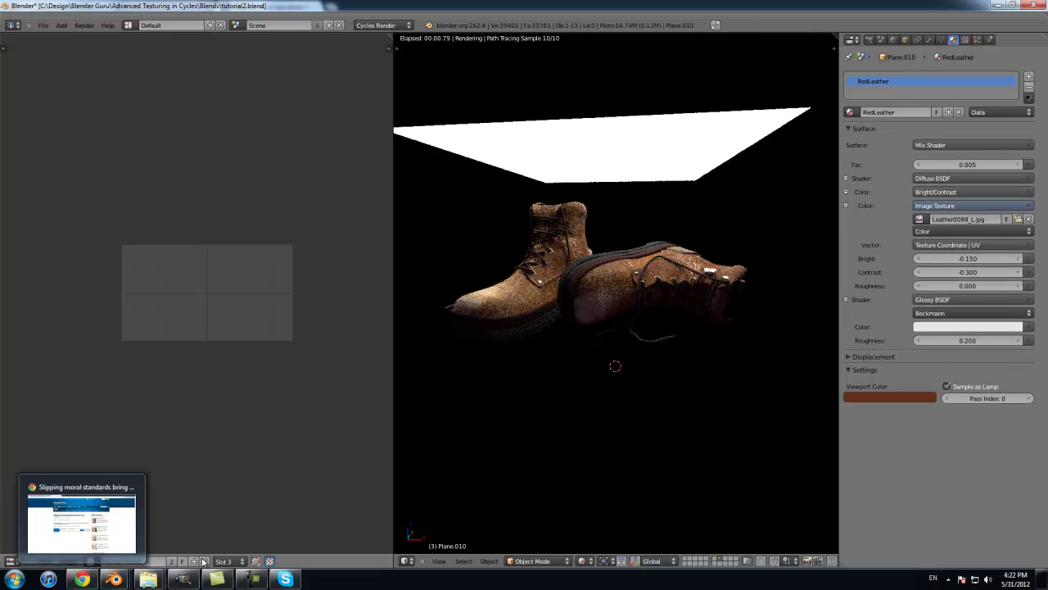
{"action": "left_click", "coordinate": [49, 532]}
{"action": "key", "text": "Tab"}
{"action": "scroll", "coordinate": [211, 295], "scroll_direction": "down", "scroll_amount": 3}
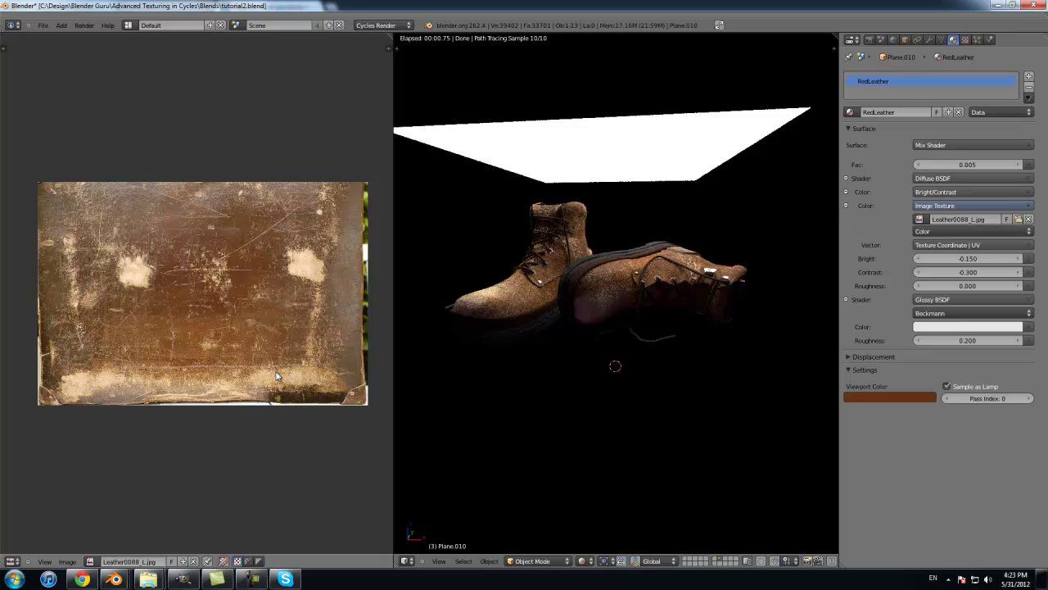
Step: Examine the leather texture and the rendered boots up close to compare their surface detail
{"action": "scroll", "coordinate": [277, 376], "scroll_direction": "up", "scroll_amount": 2}
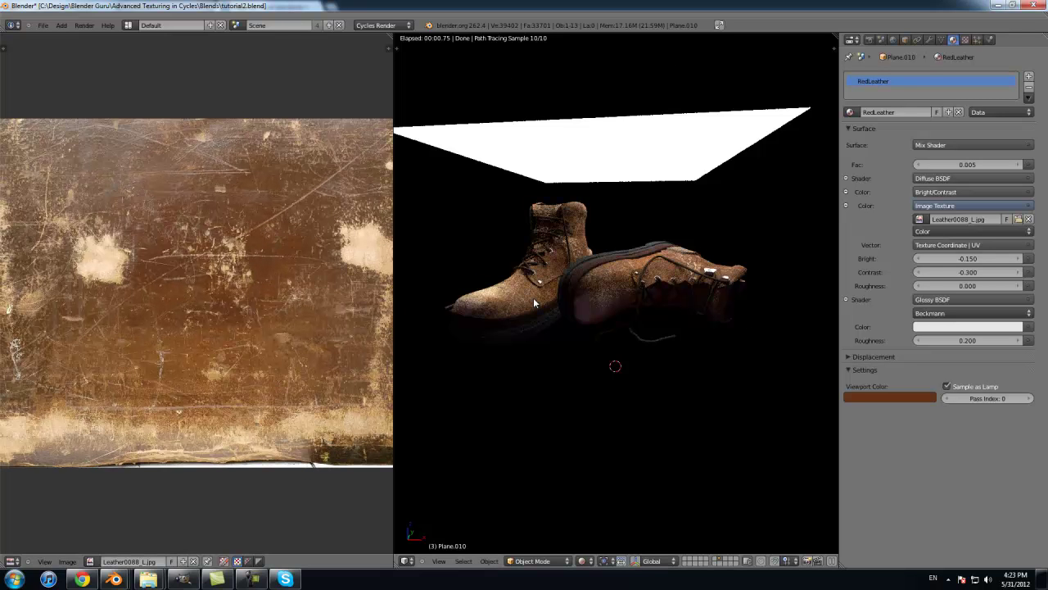
{"action": "scroll", "coordinate": [538, 303], "scroll_direction": "up", "scroll_amount": 2}
{"action": "scroll", "coordinate": [538, 302], "scroll_direction": "up", "scroll_amount": 1}
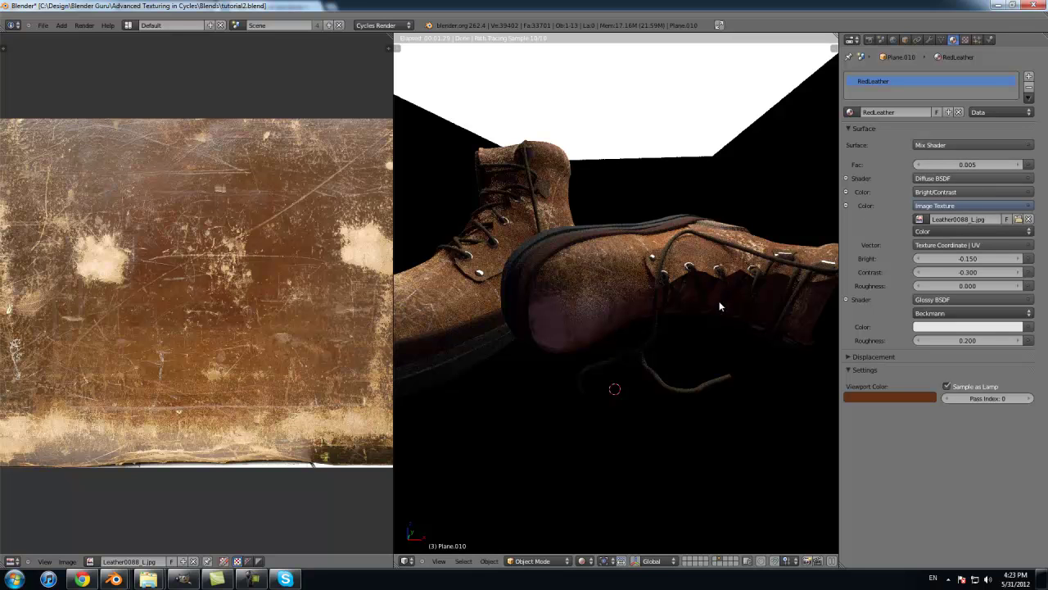
{"action": "middle_click_drag", "start_coordinate": [718, 301], "coordinate": [827, 278]}
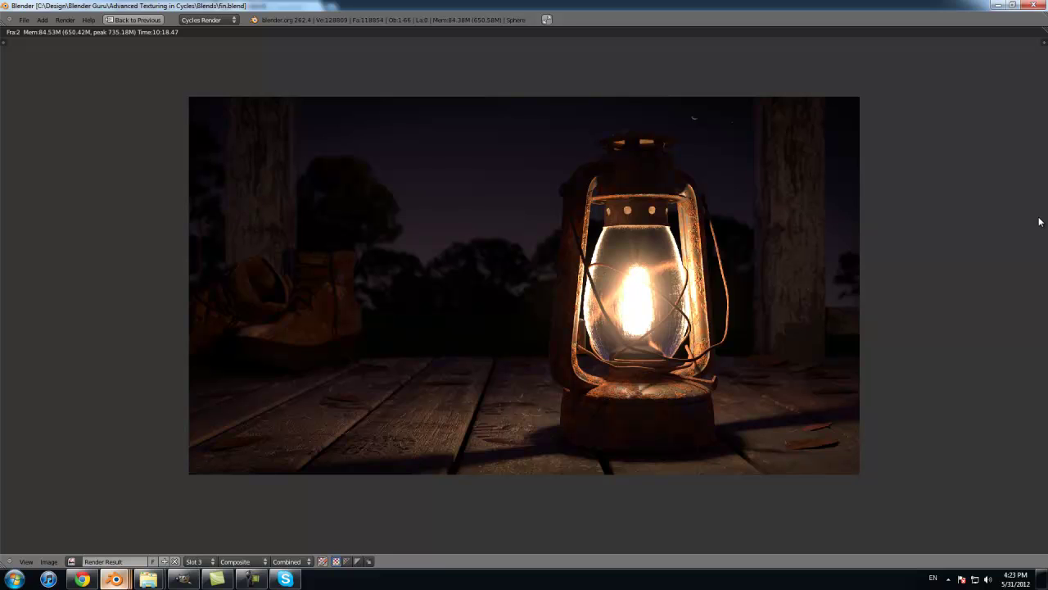